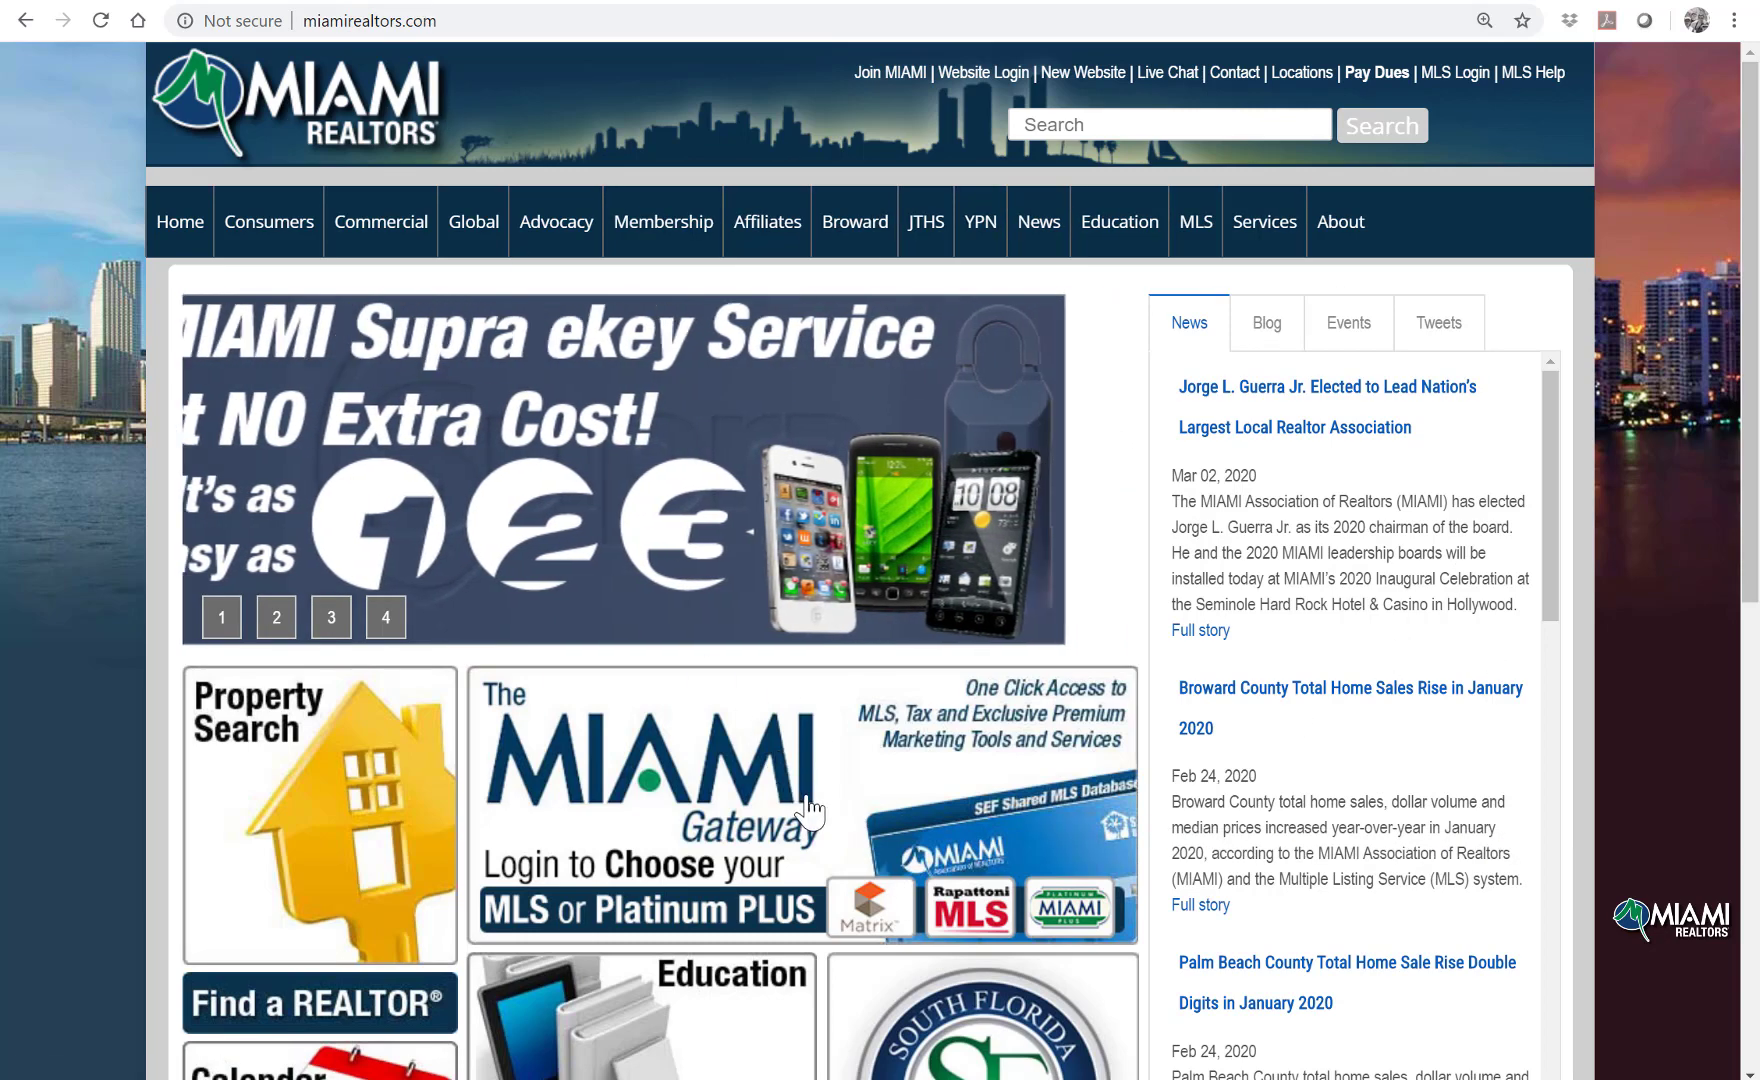
Step: Log in to the MIAMI Gateway using the agent's login ID and account password
left_click(808, 805)
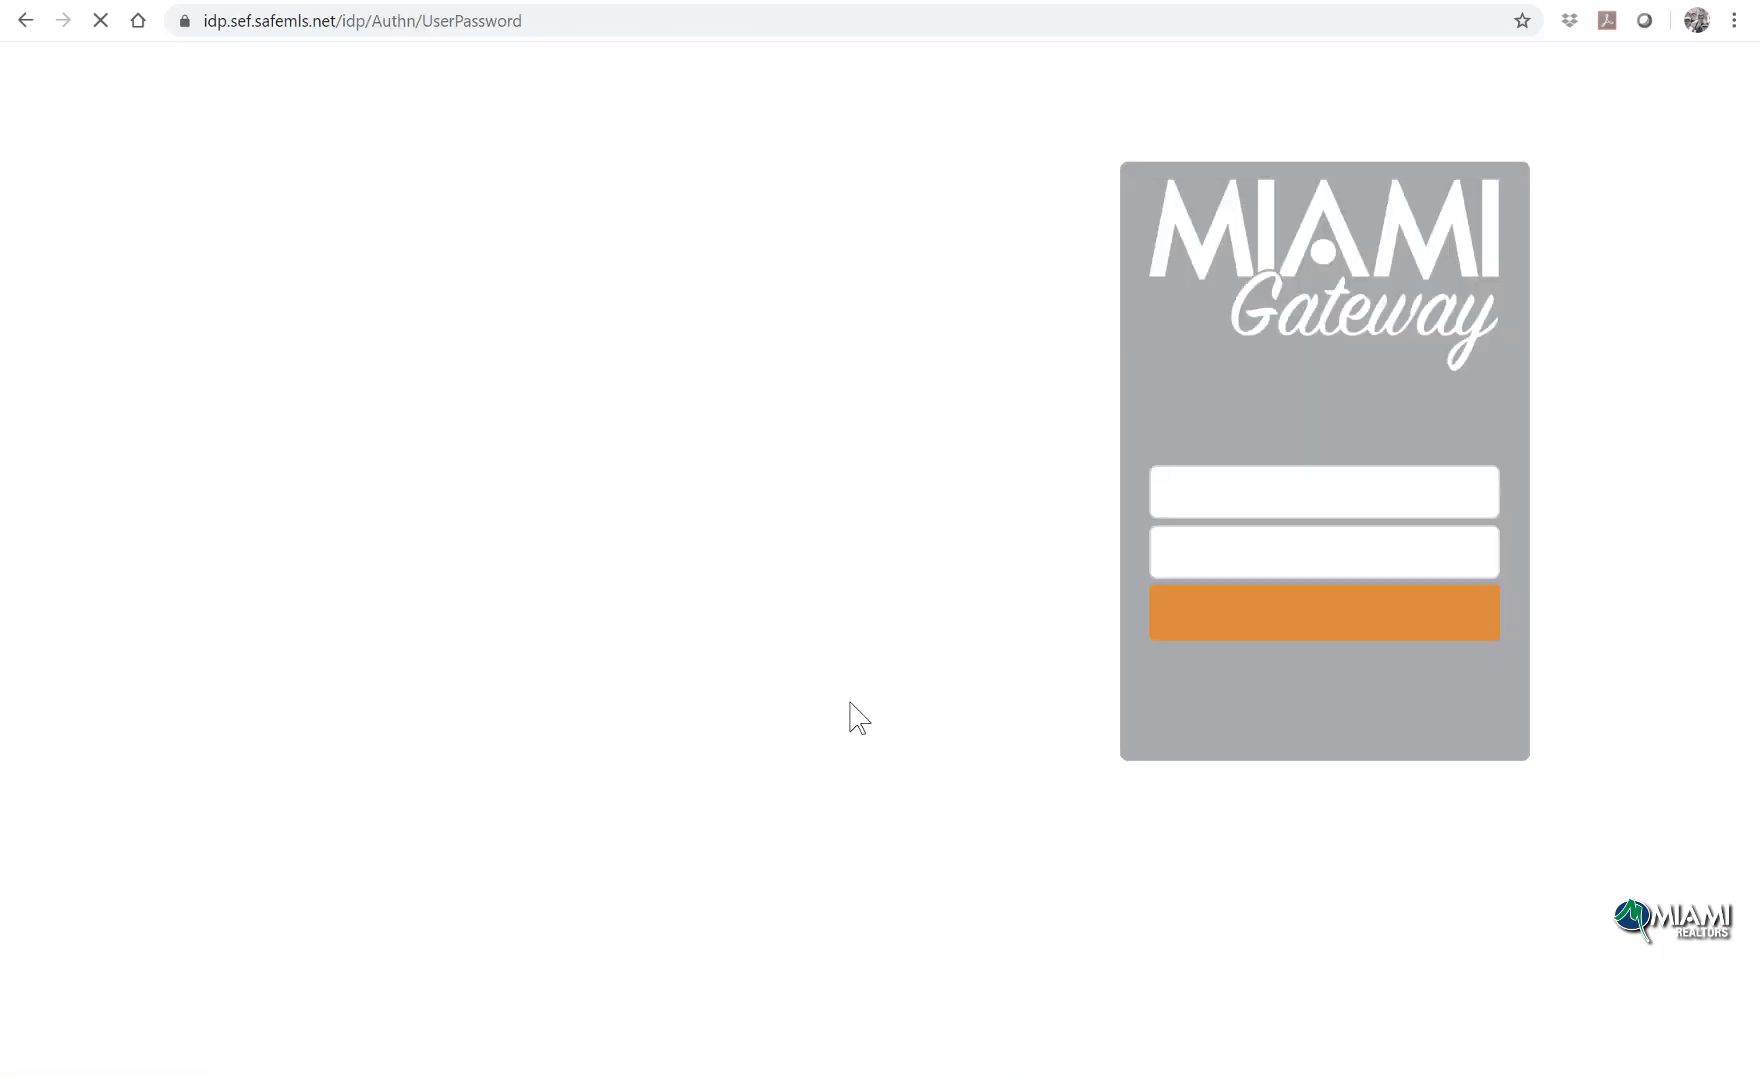
type("connie")
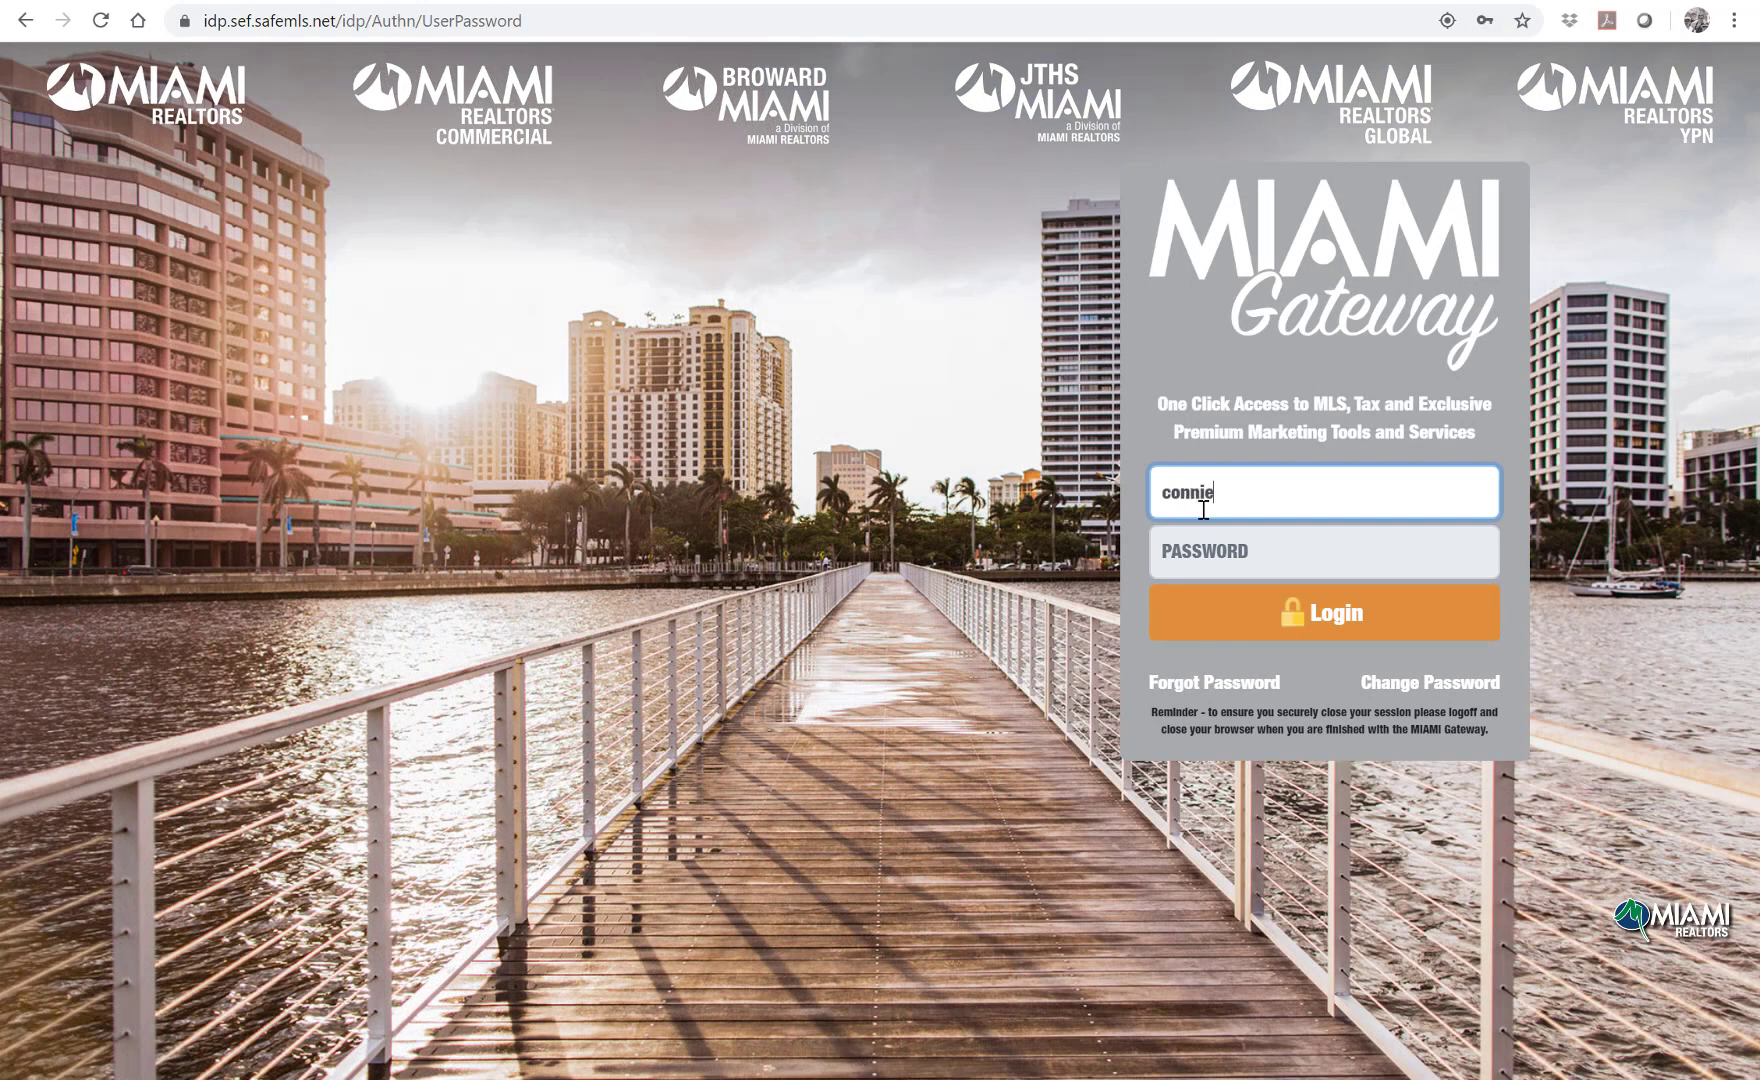
key("Tab")
type("*************")
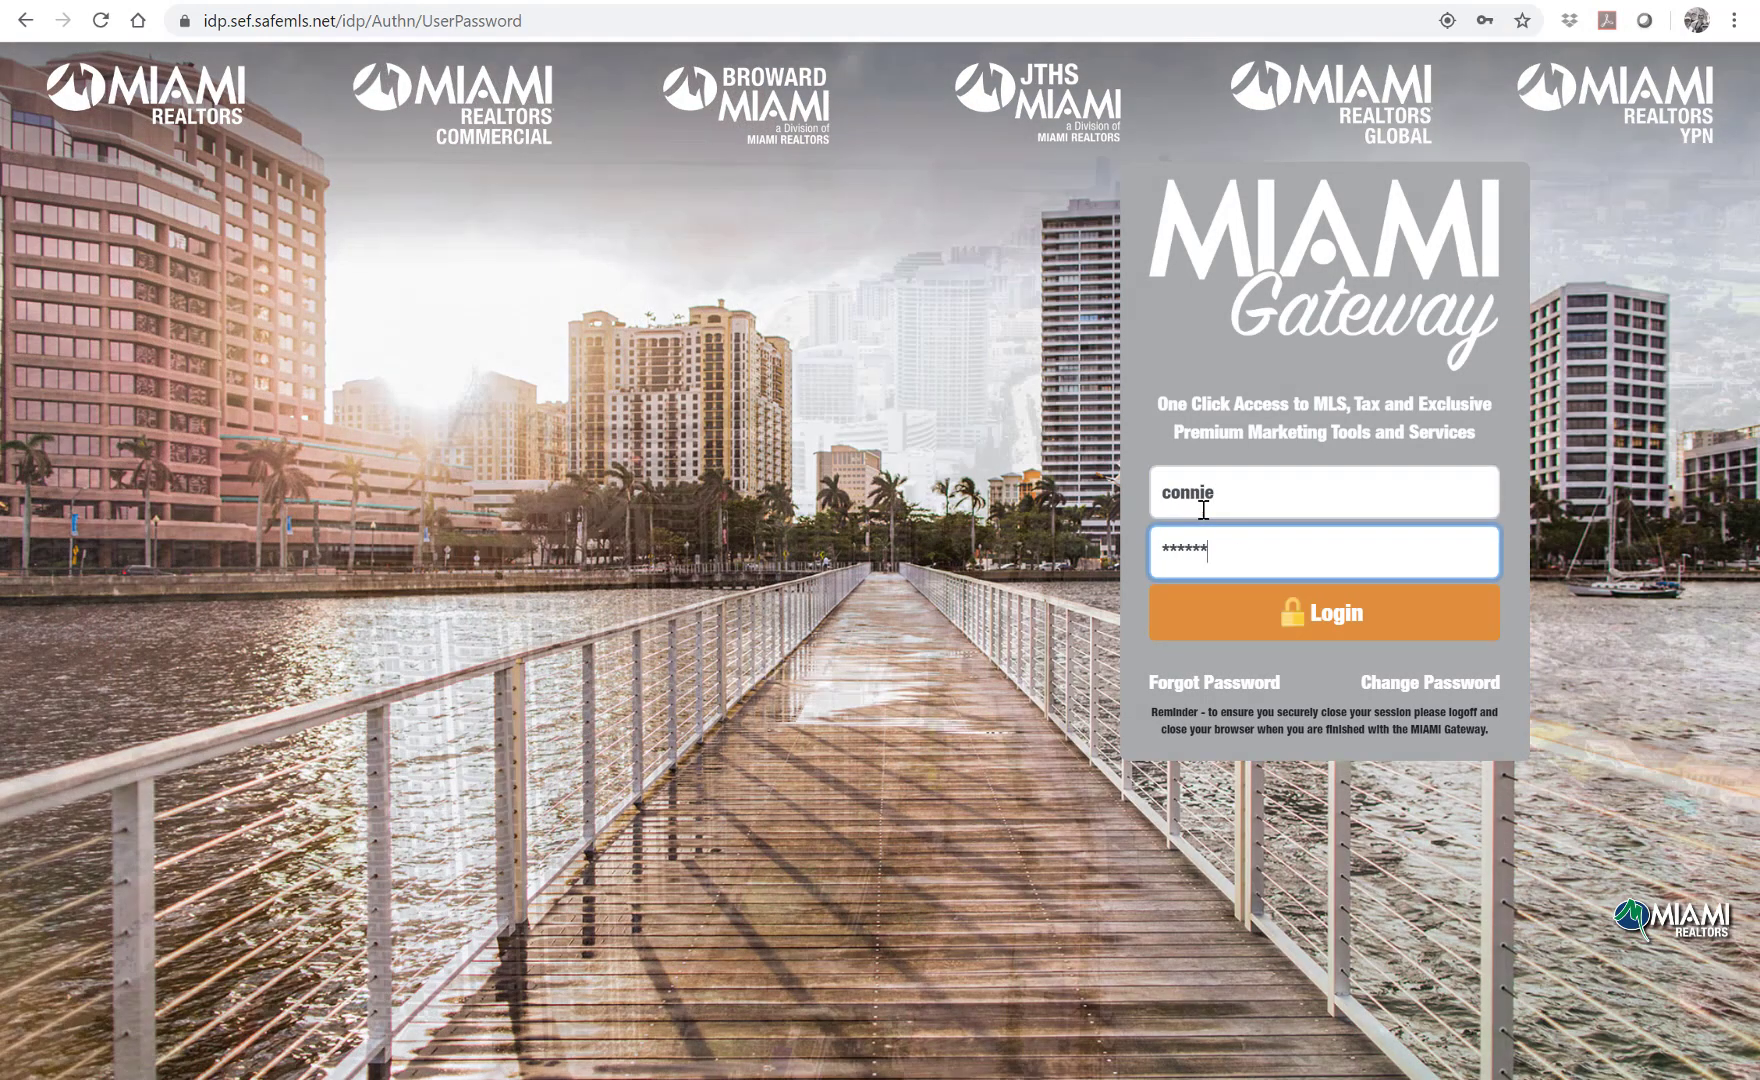
key("Return")
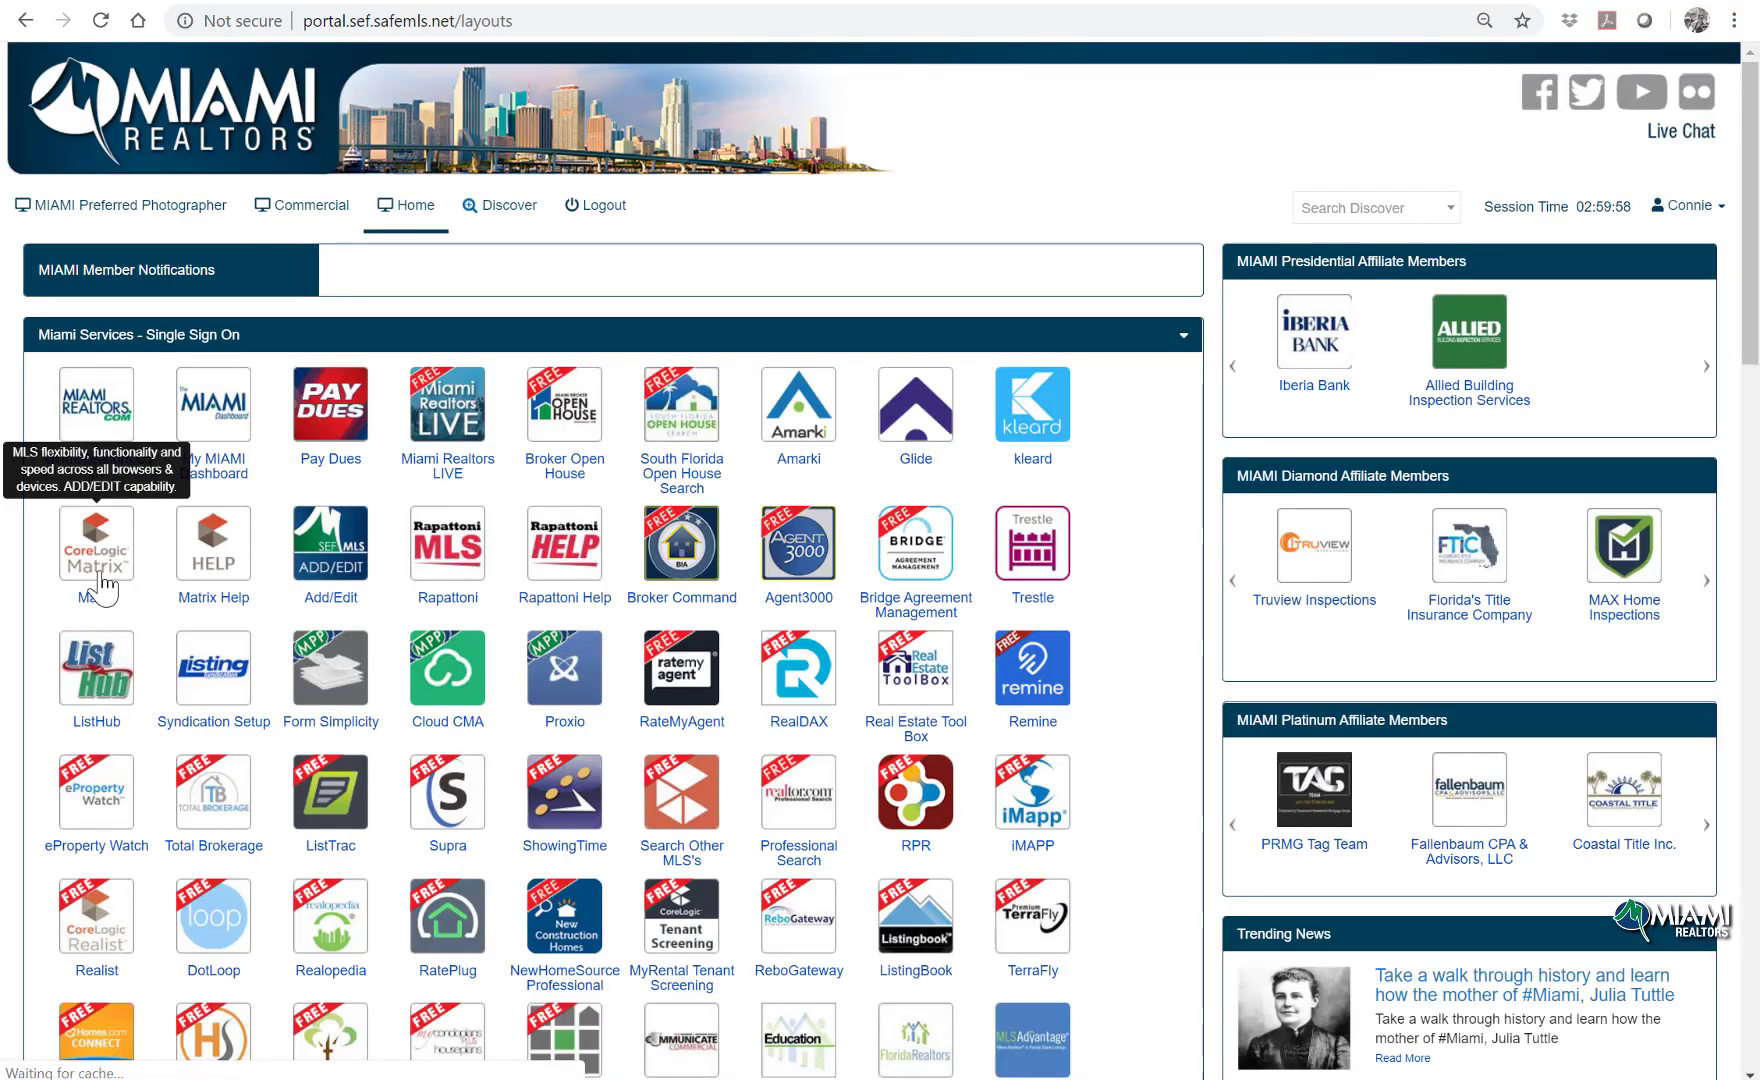
Step: Open the Matrix MLS application and scroll down through its page
left_click(104, 588)
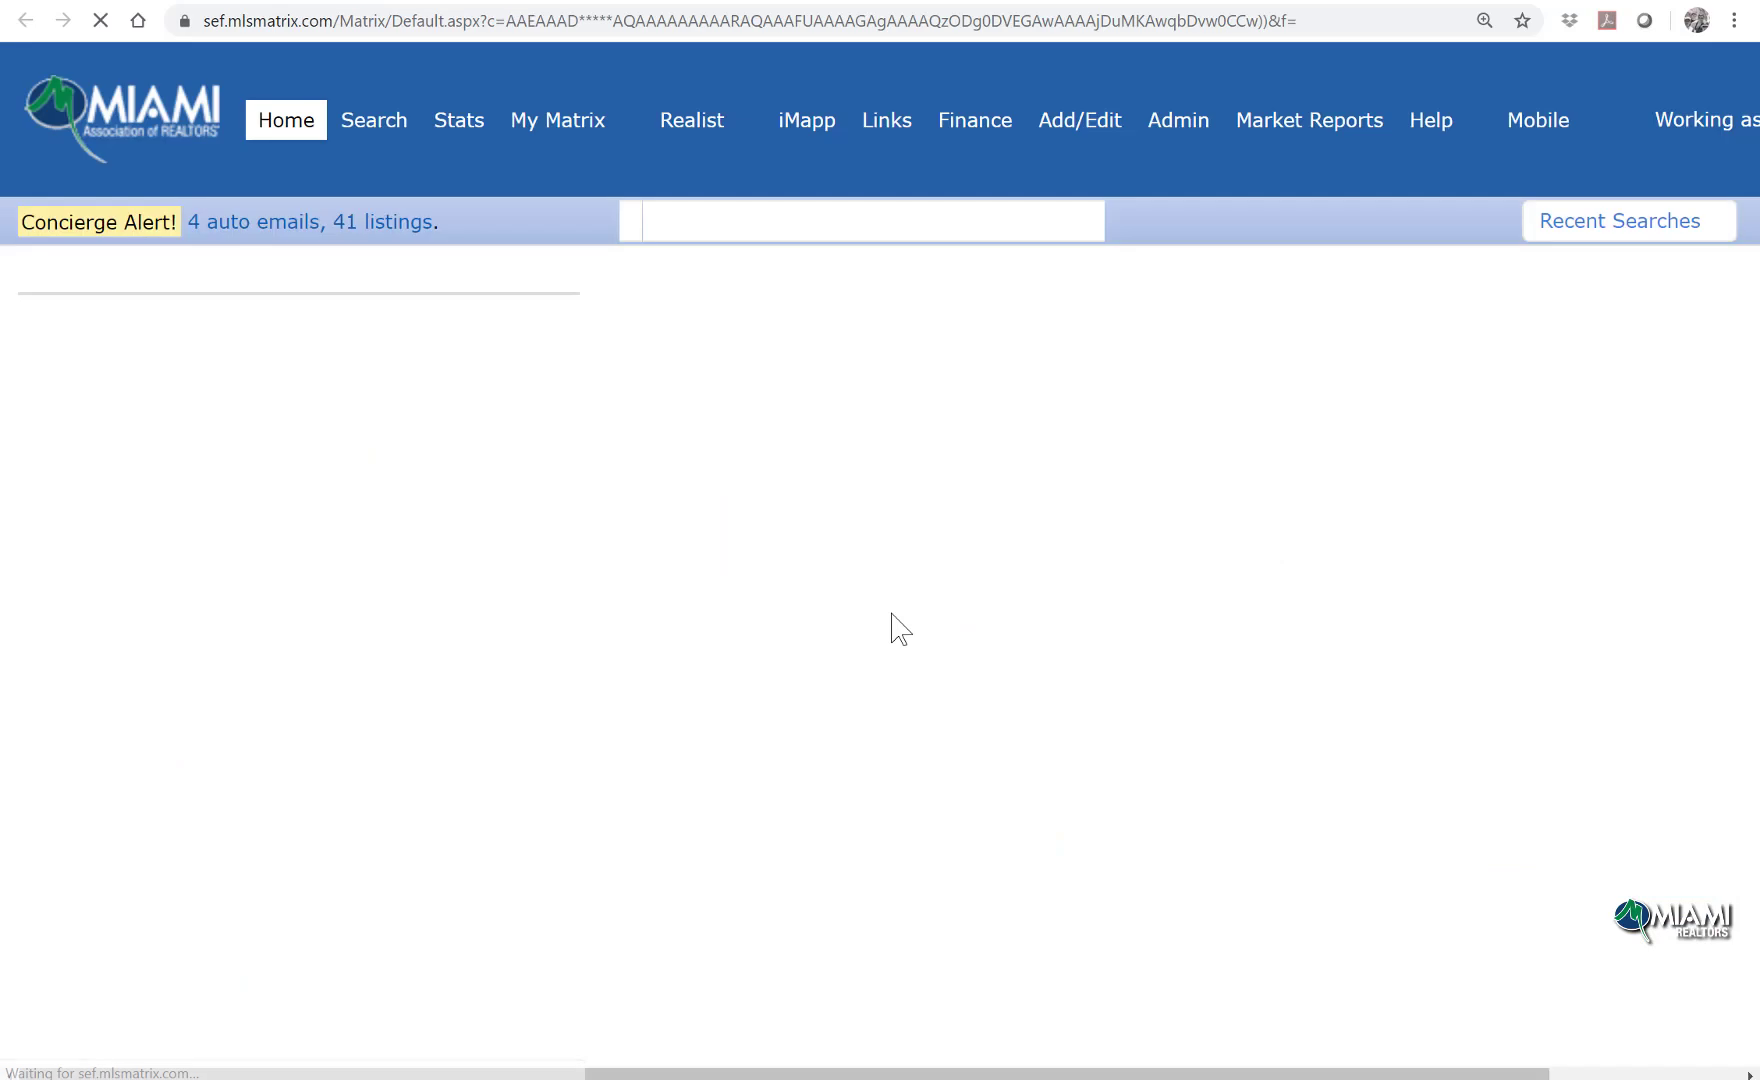
scroll(893, 628, "down", 10)
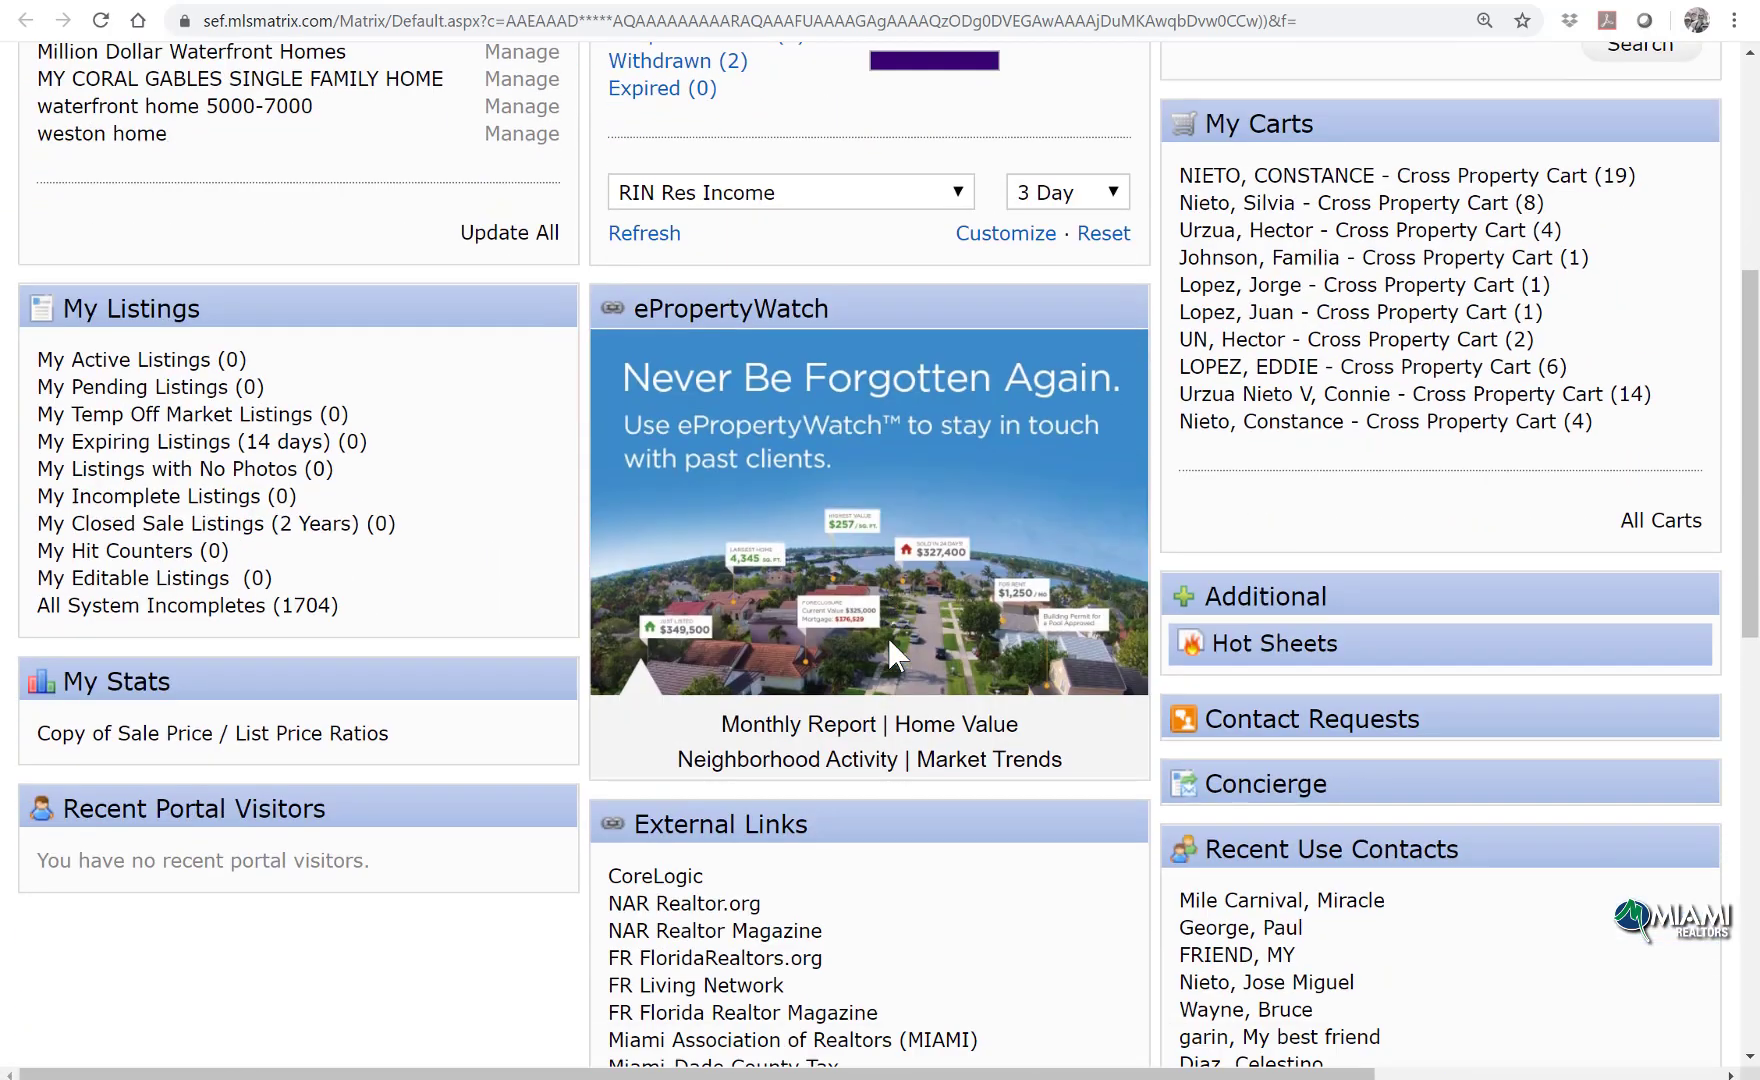
scroll(893, 650, "down", 3)
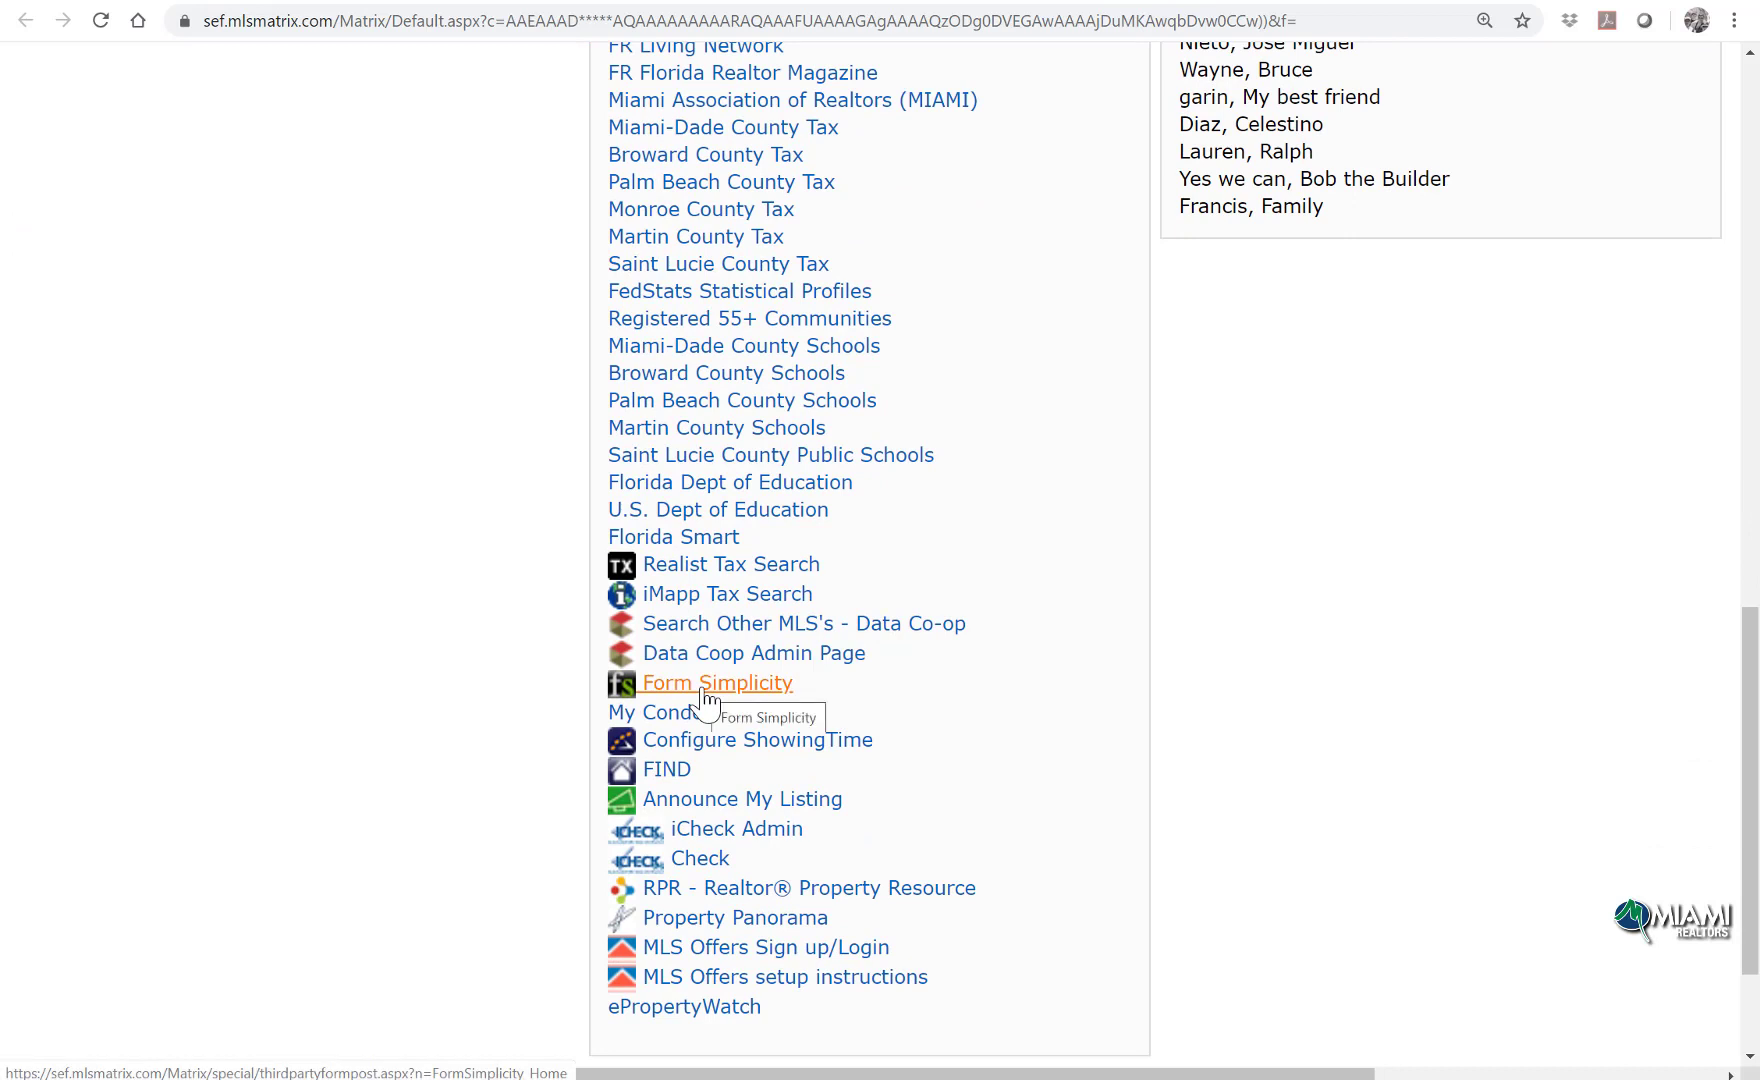
Step: Return to the member services portal and launch Form Simplicity
key("alt+Left")
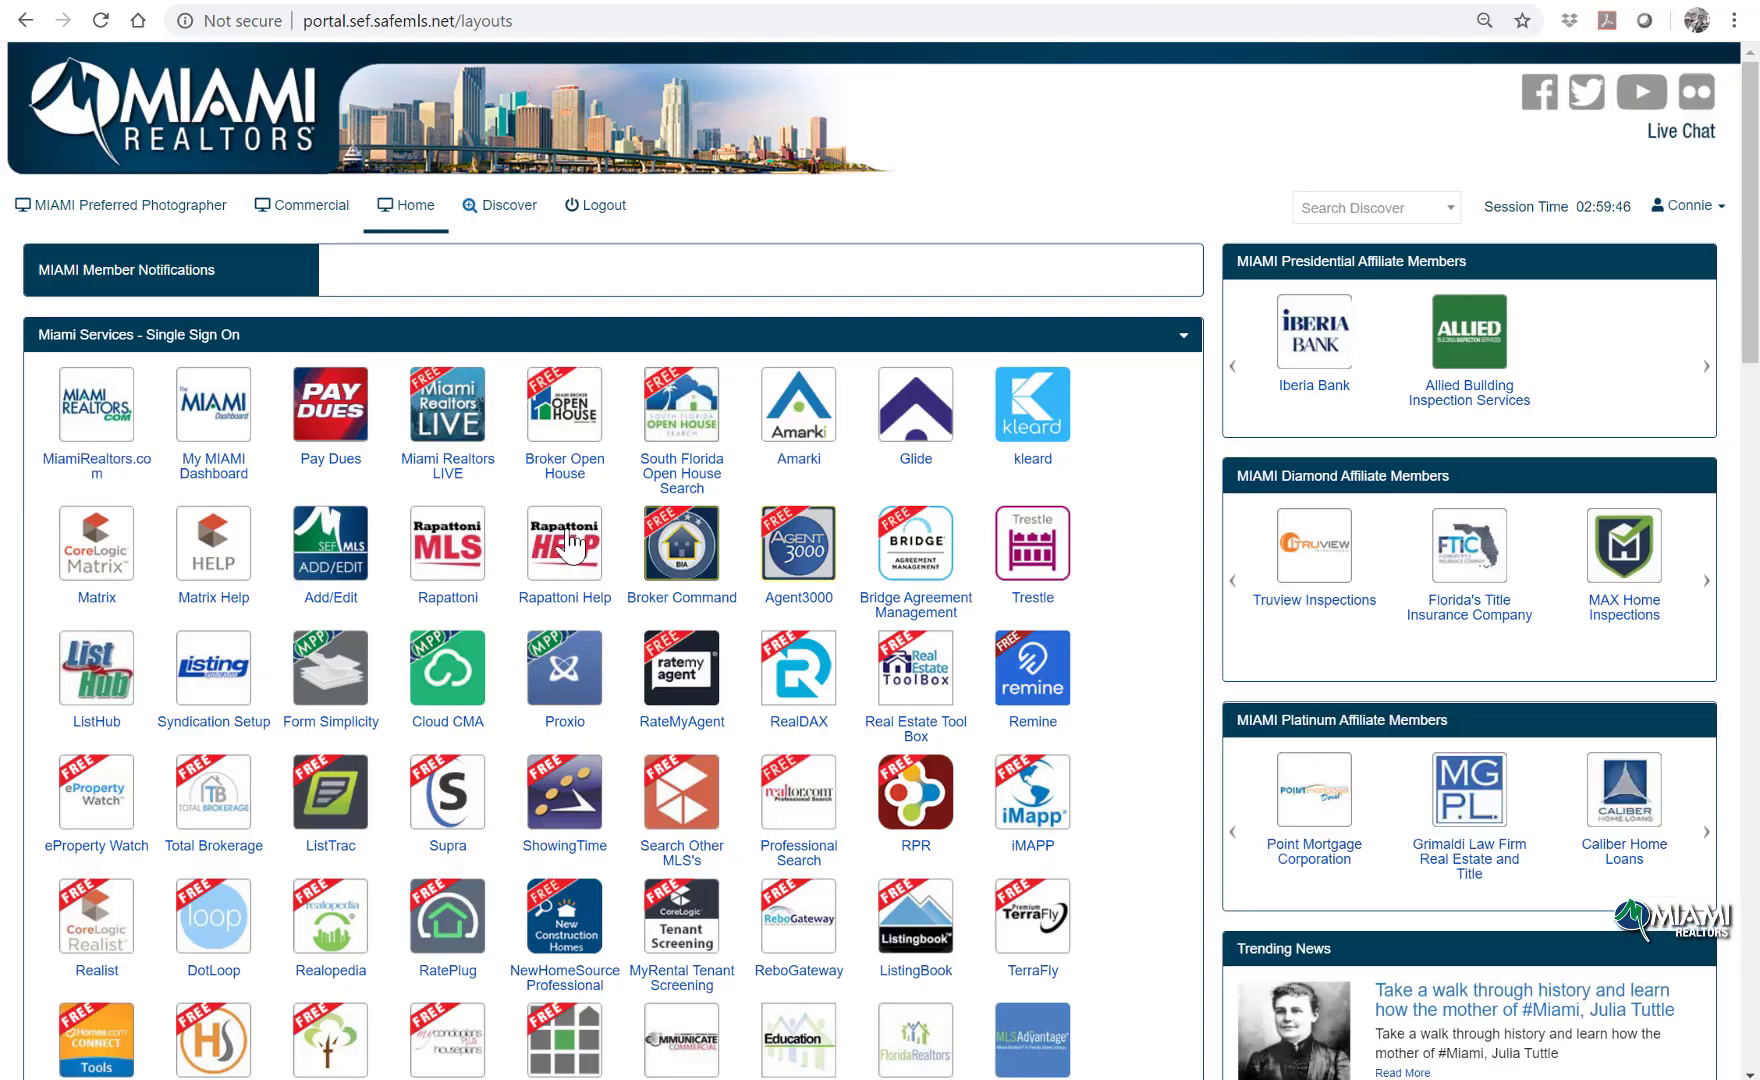
scroll(750, 688, "down", 2)
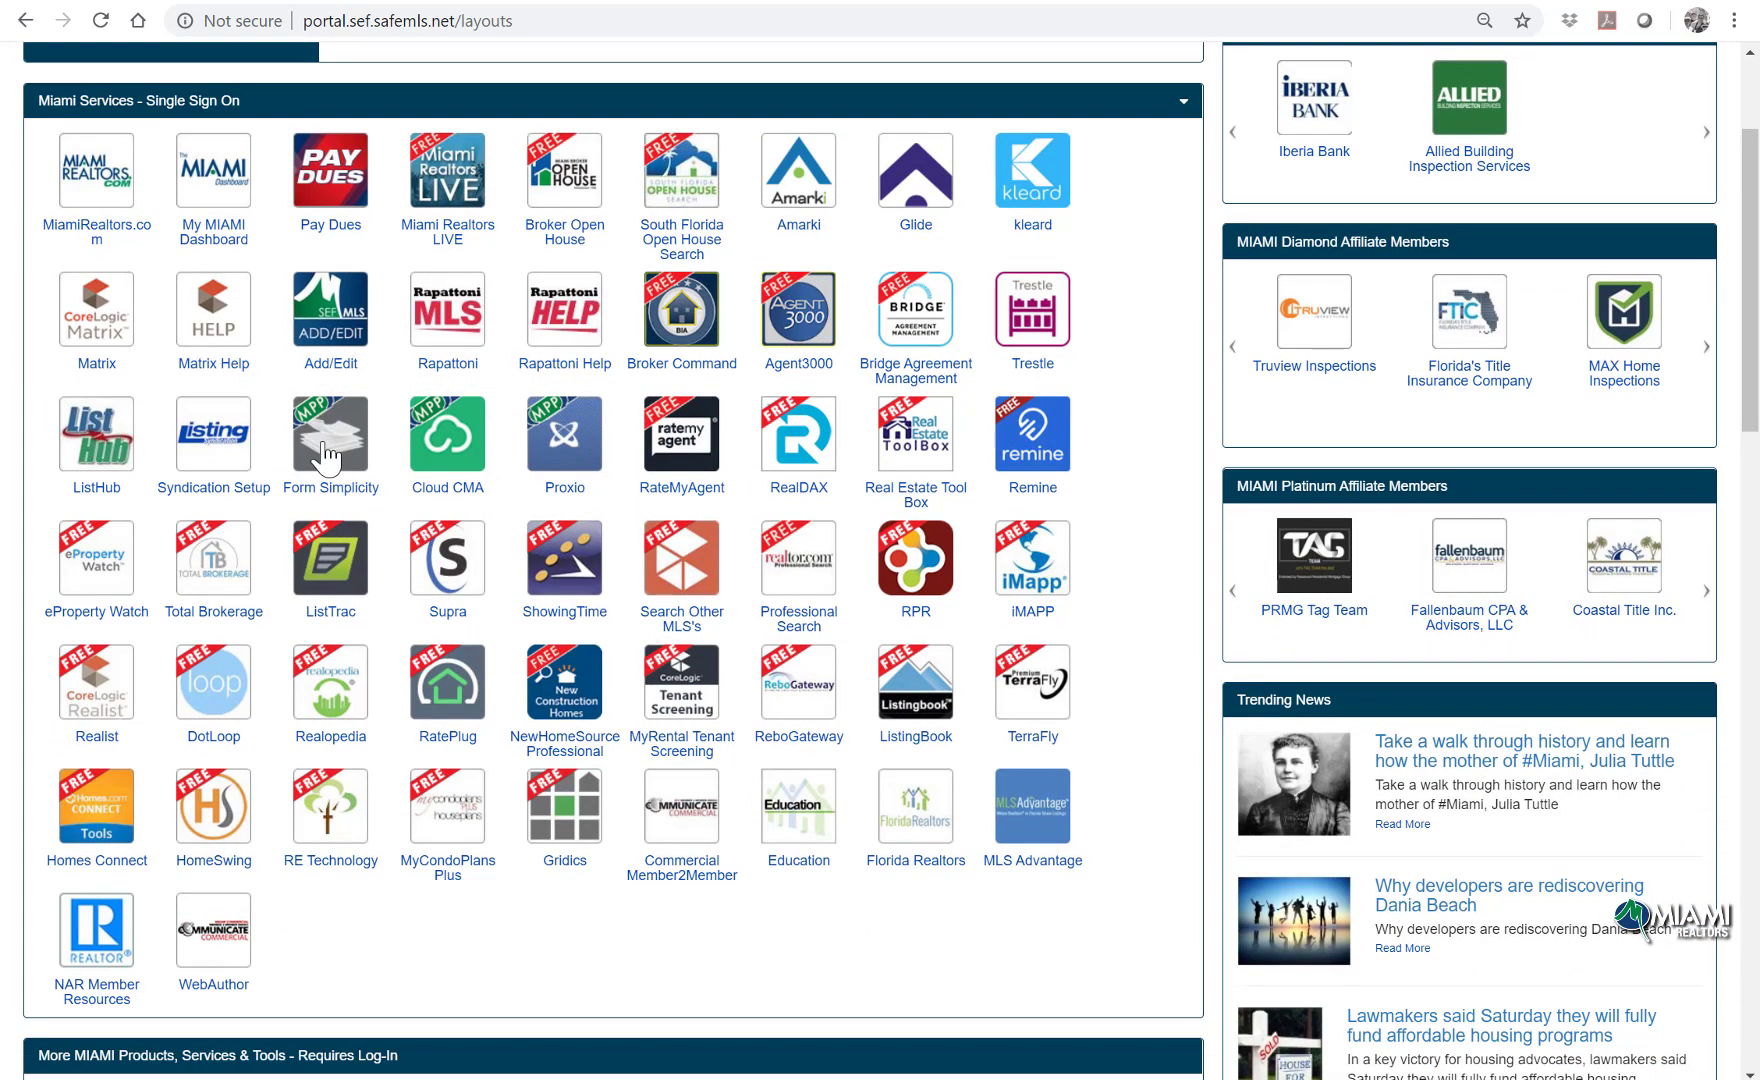
left_click(326, 450)
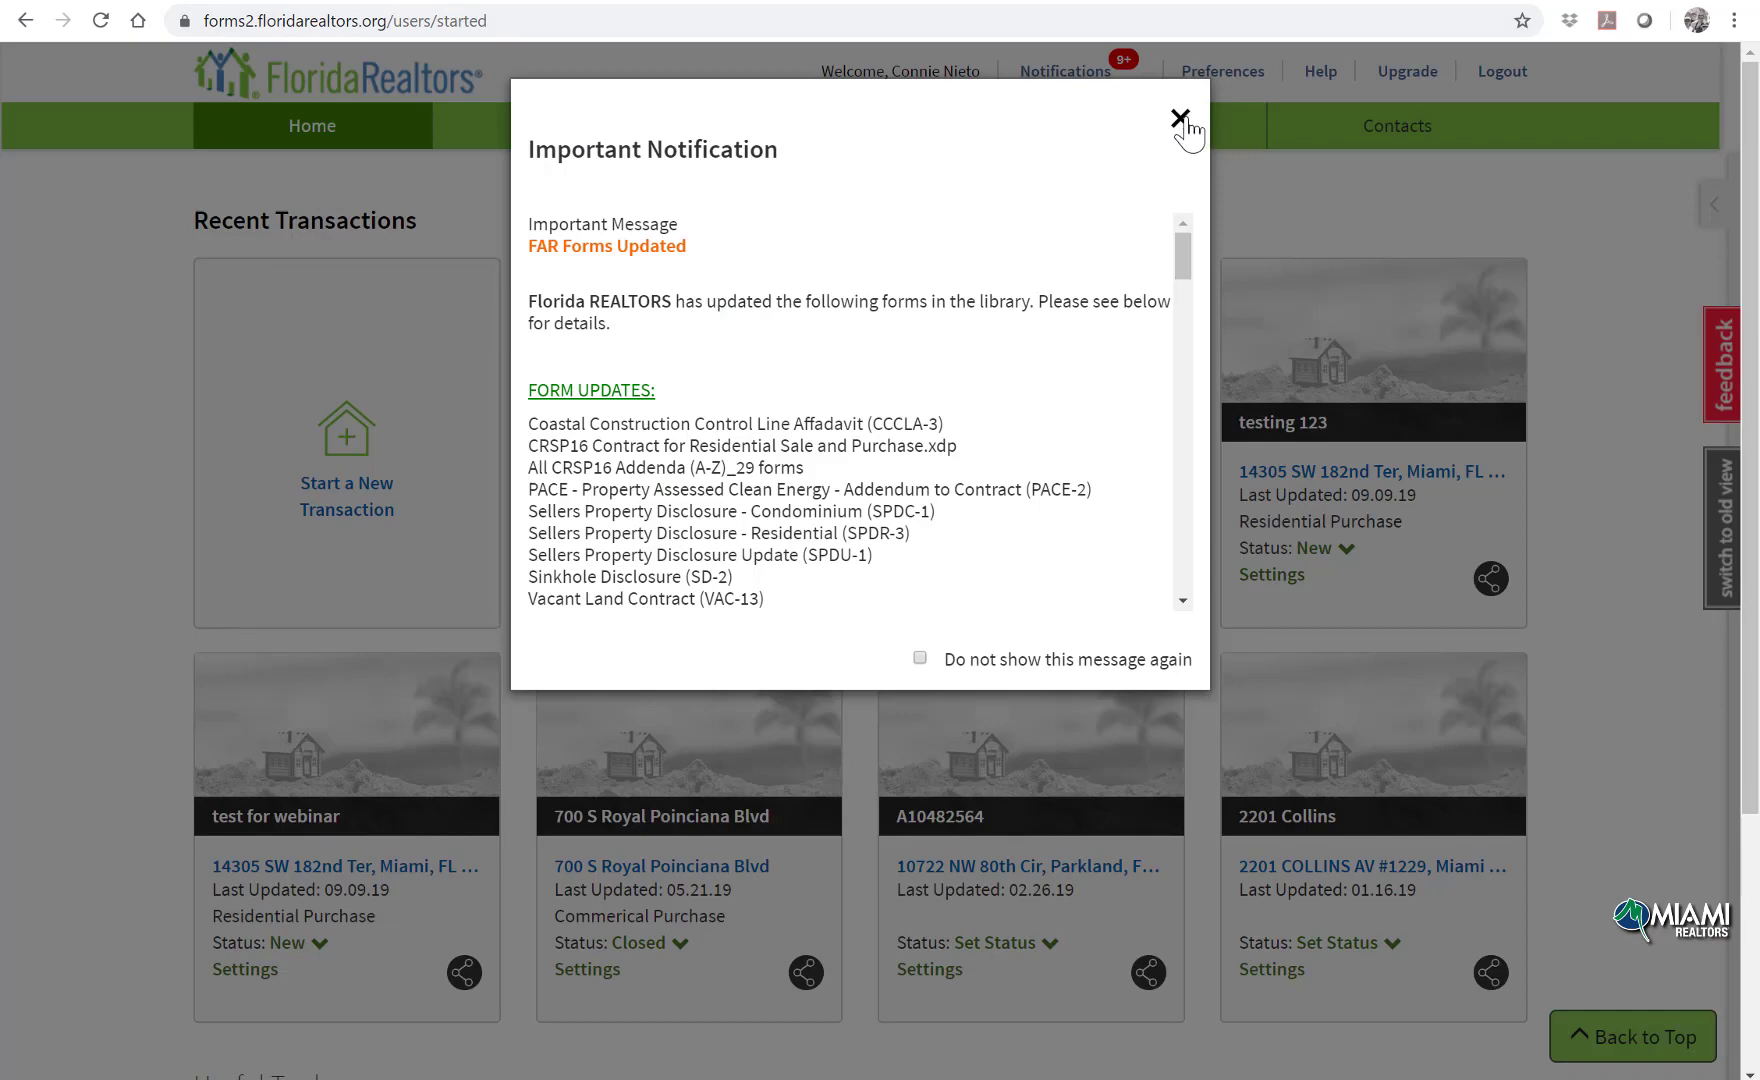
Step: Close the FAR Forms Updated notification and go to the Help Center
left_click(1180, 119)
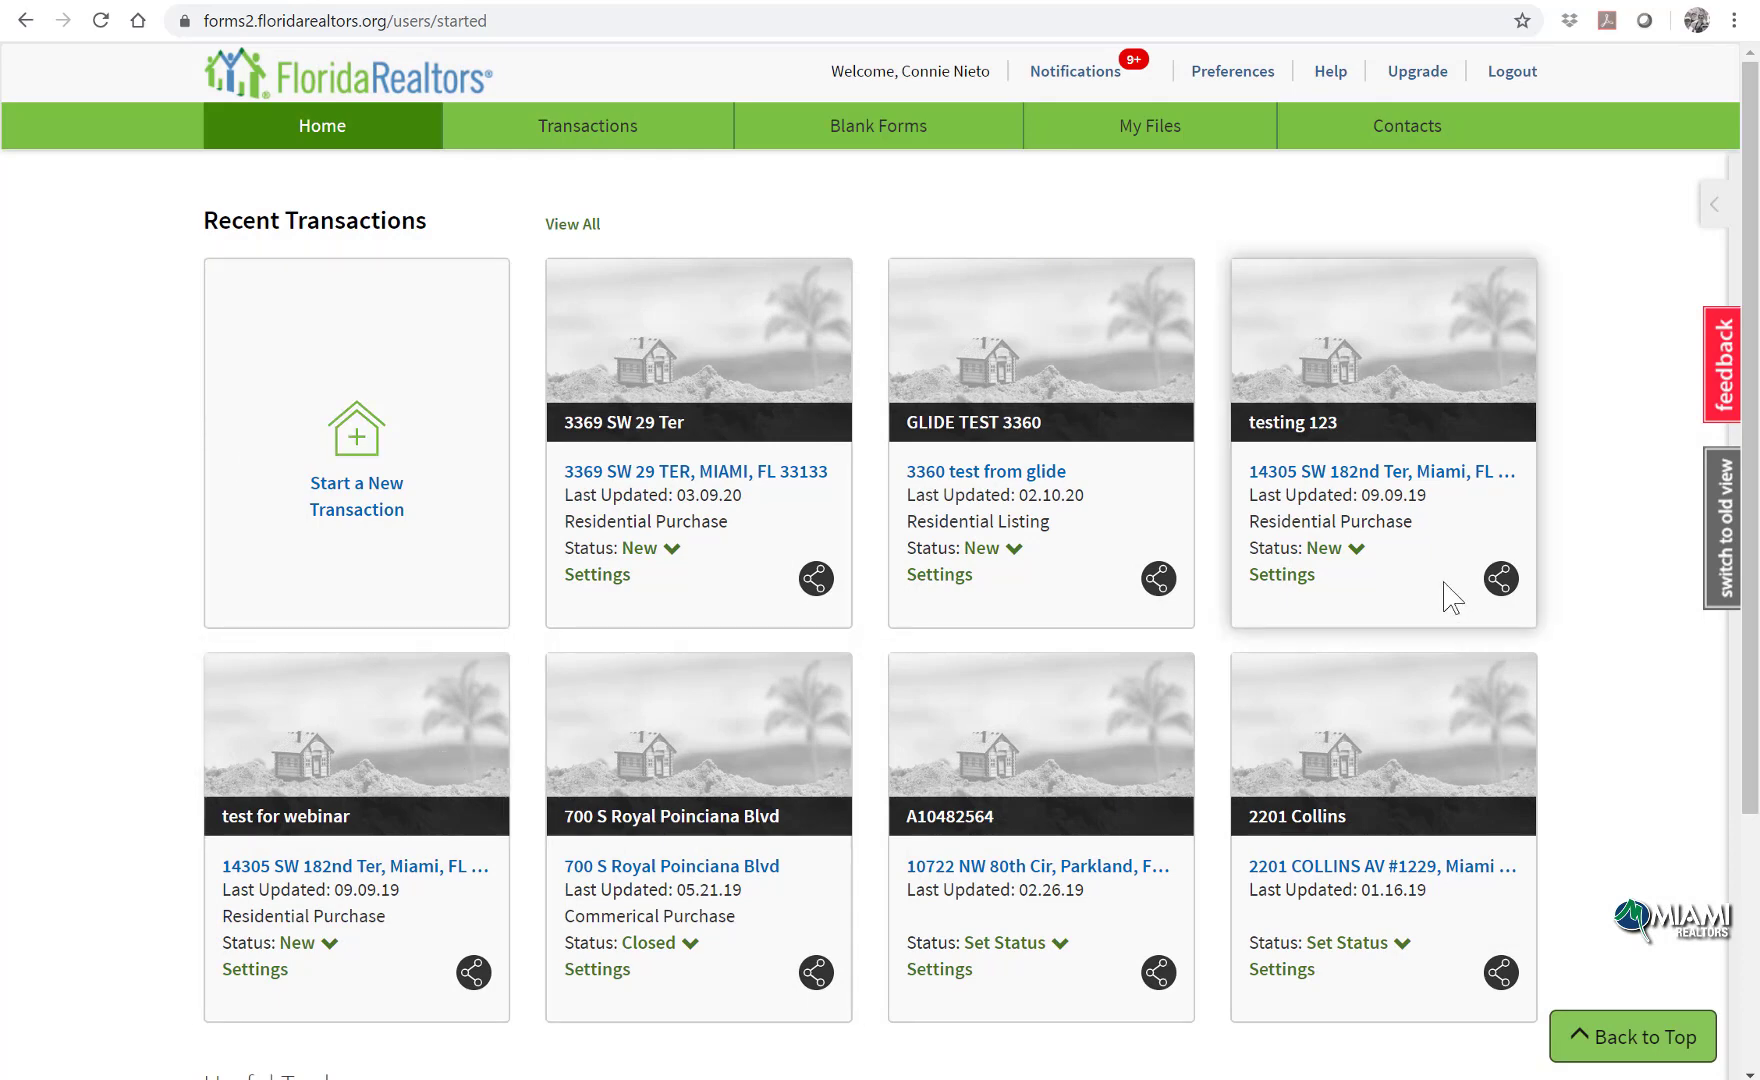
left_click(1328, 86)
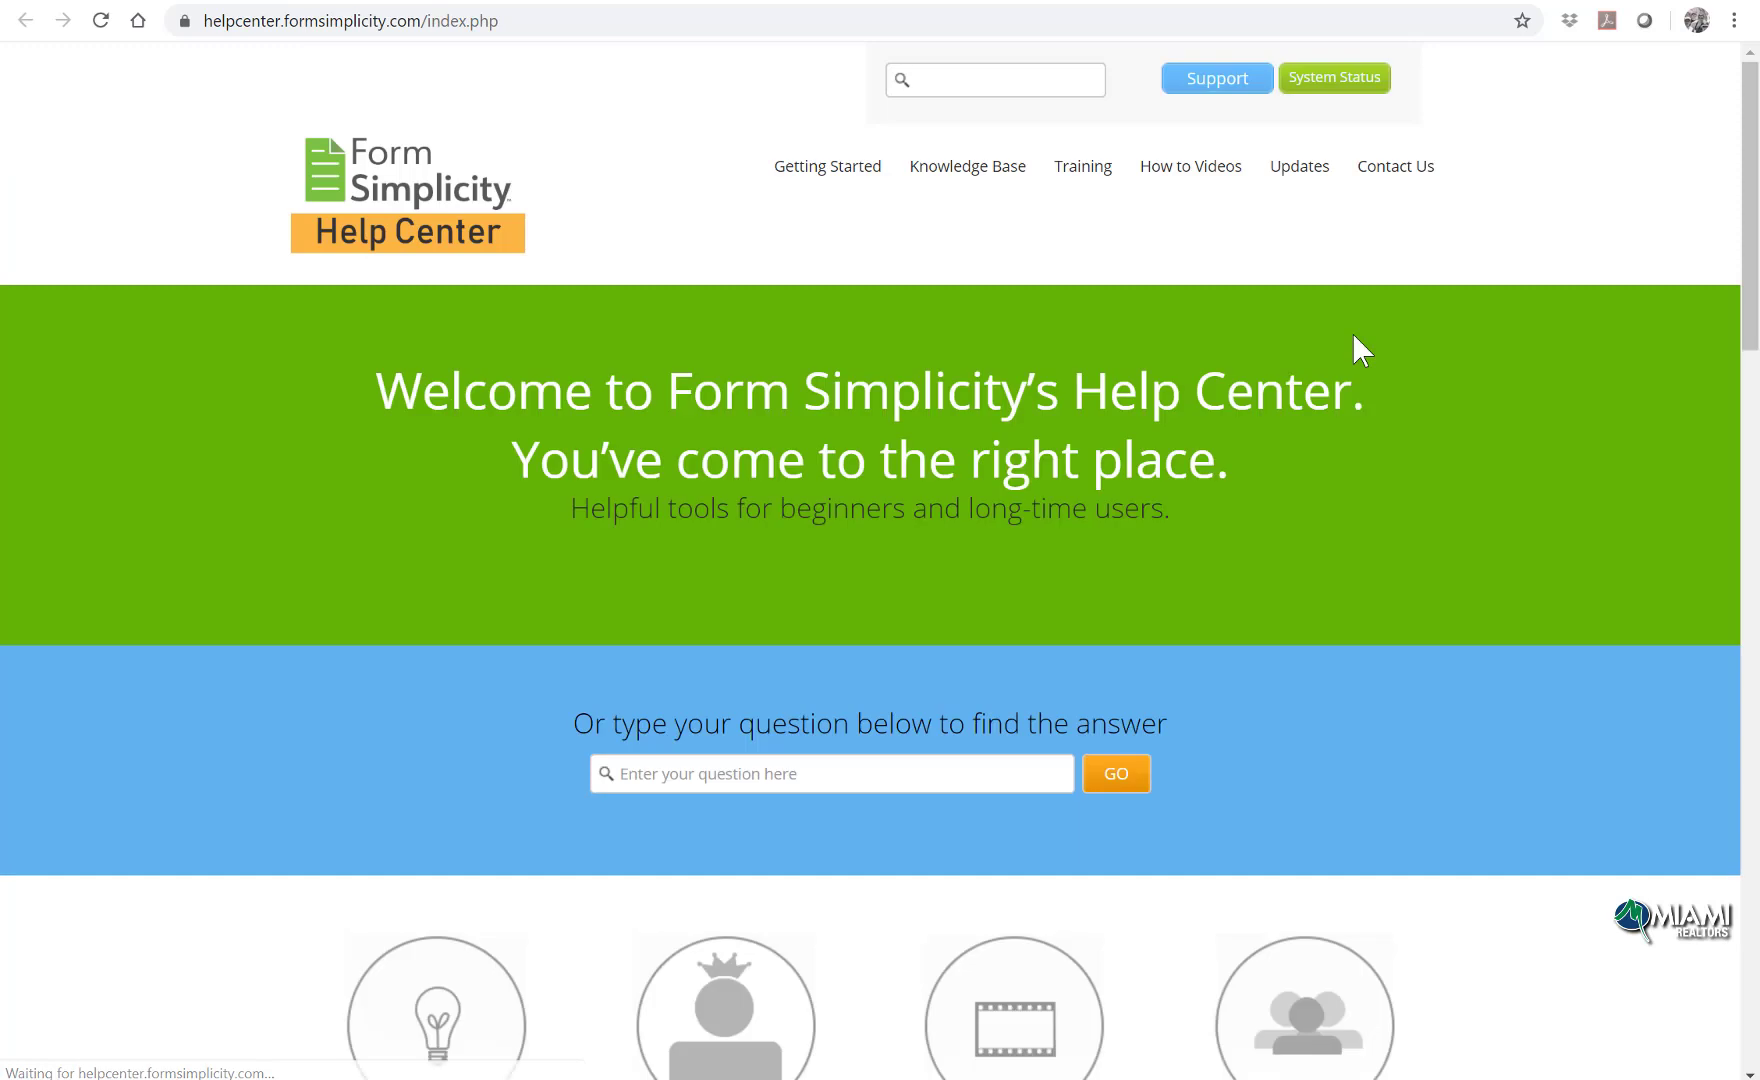
Step: View and close the Additional Support Options panel, then return to the Recent Transactions home
scroll(1355, 345, "down", 1)
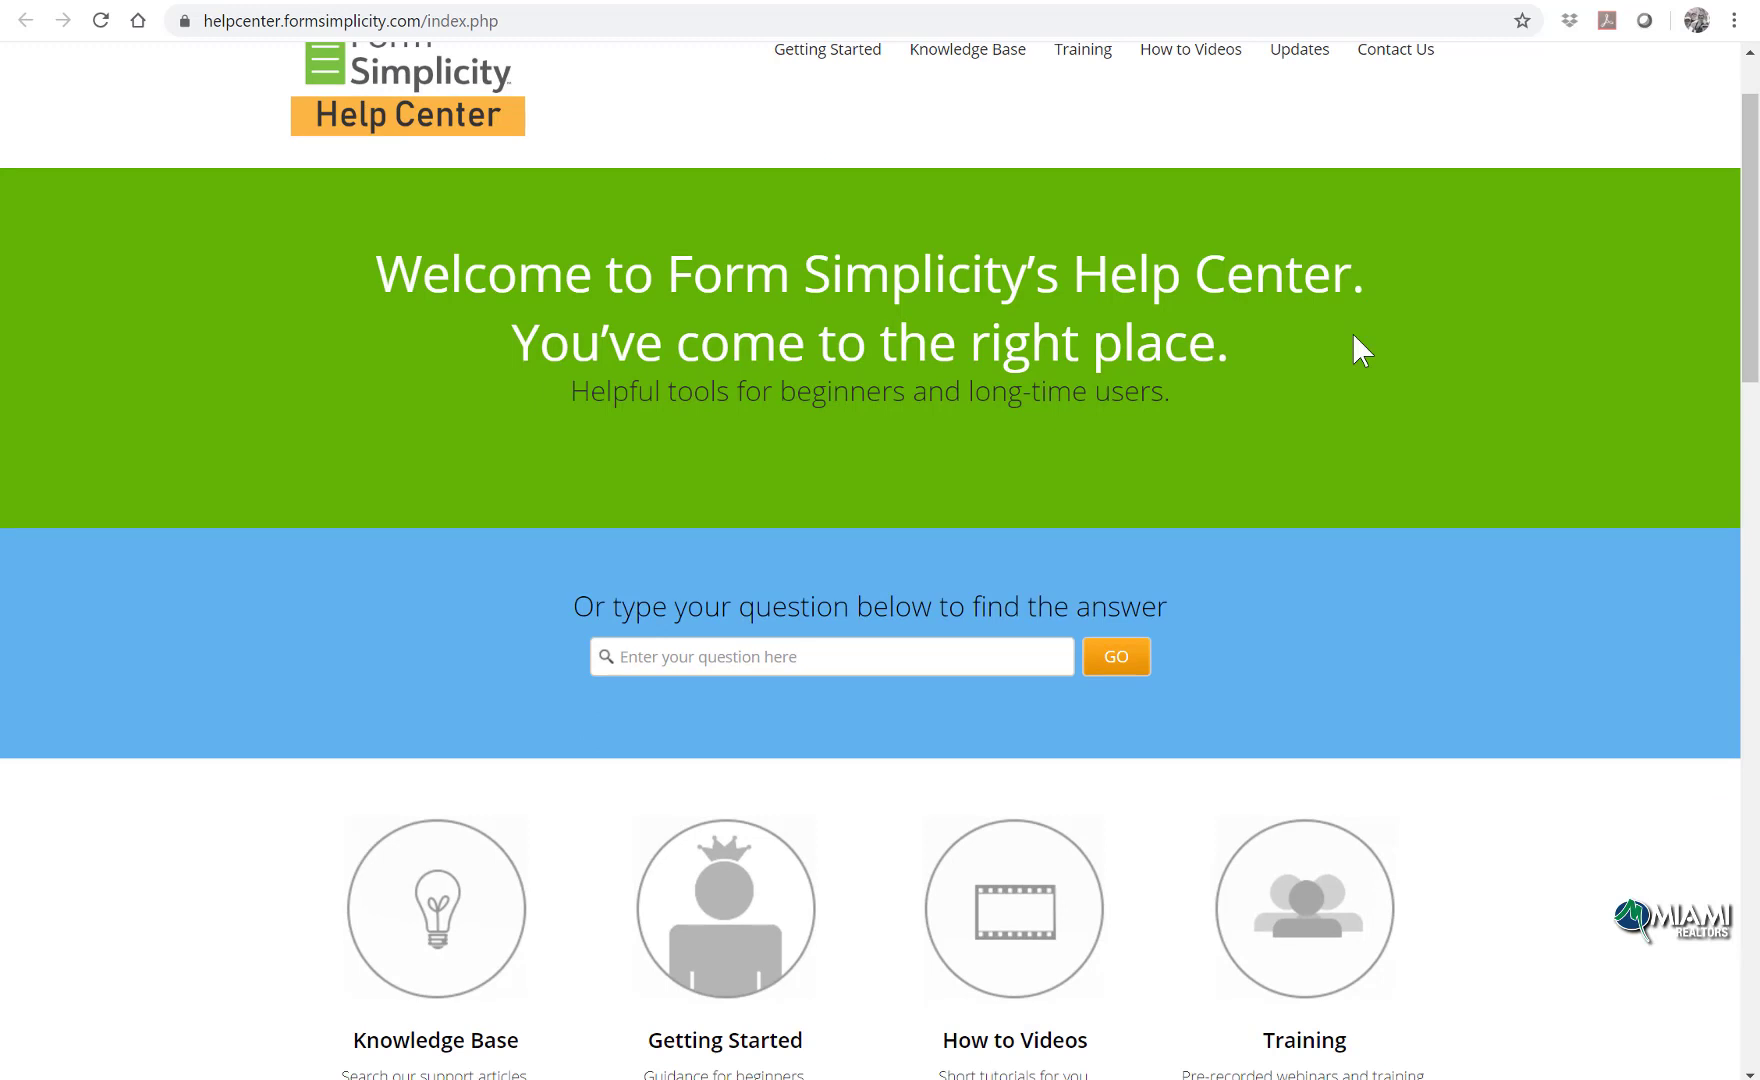
scroll(1352, 333, "up", 1)
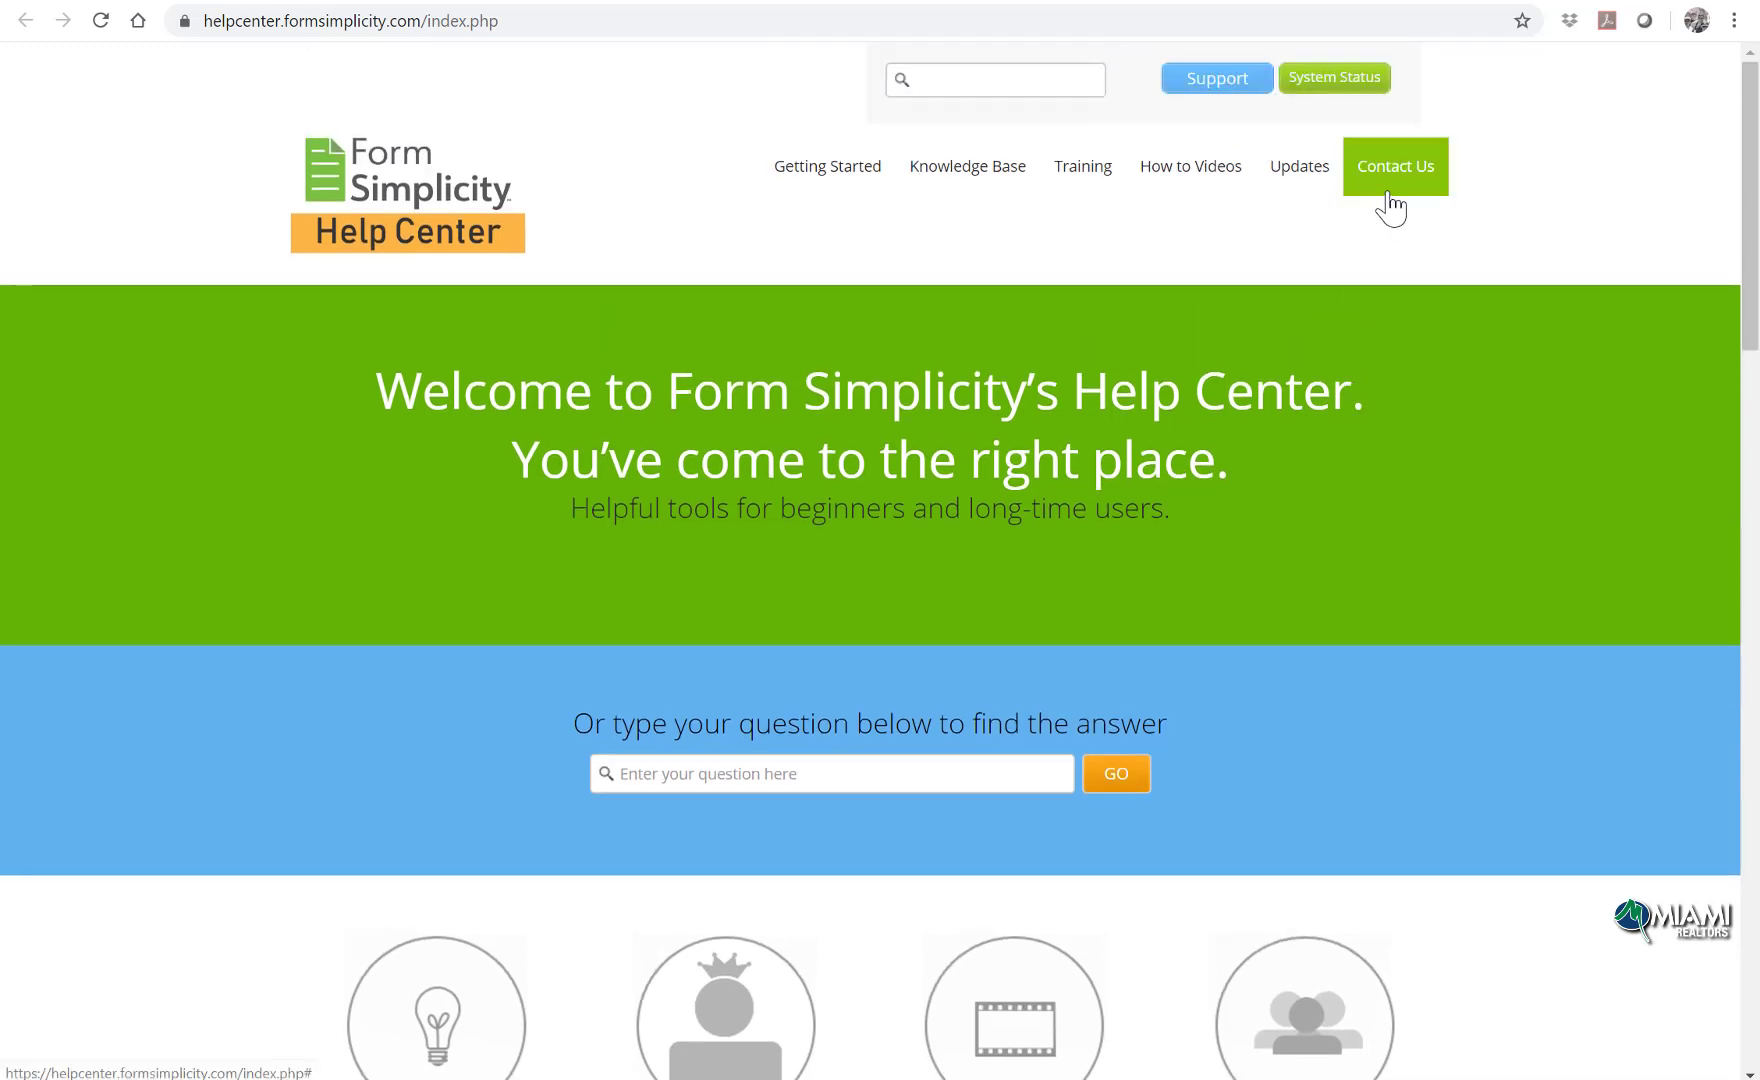
left_click(1393, 199)
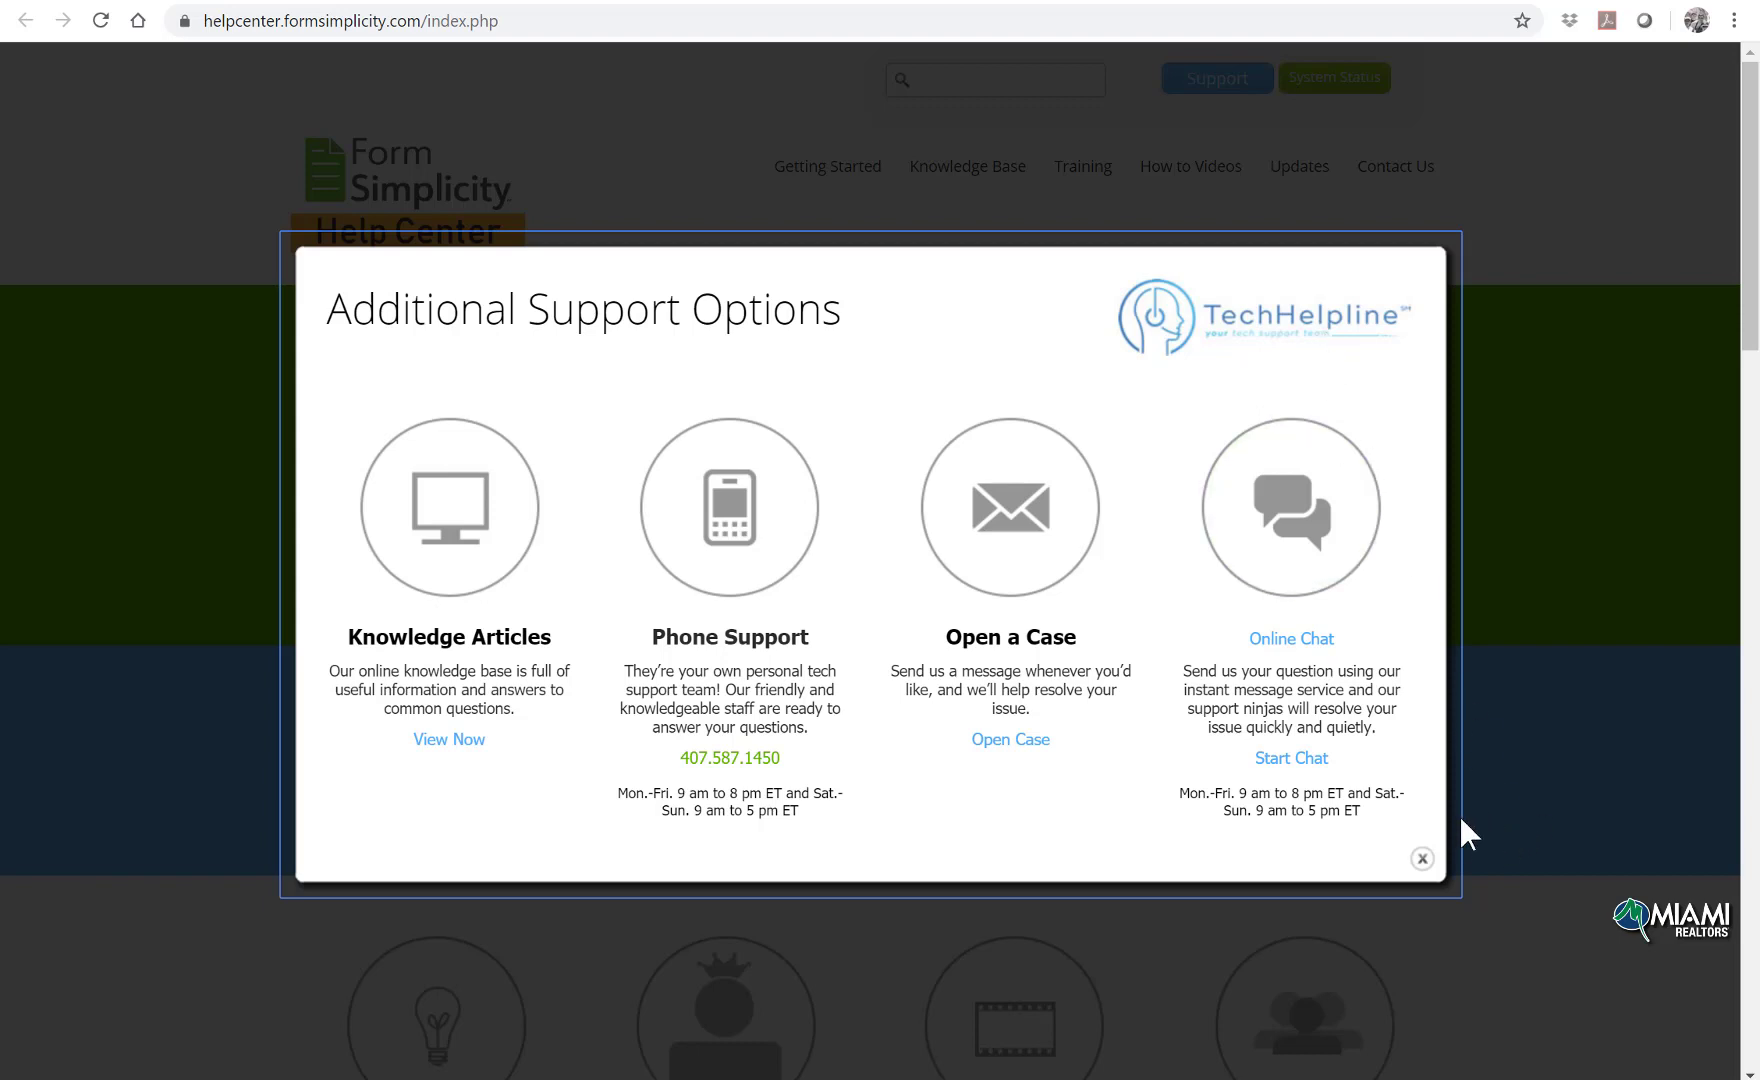
left_click(1422, 860)
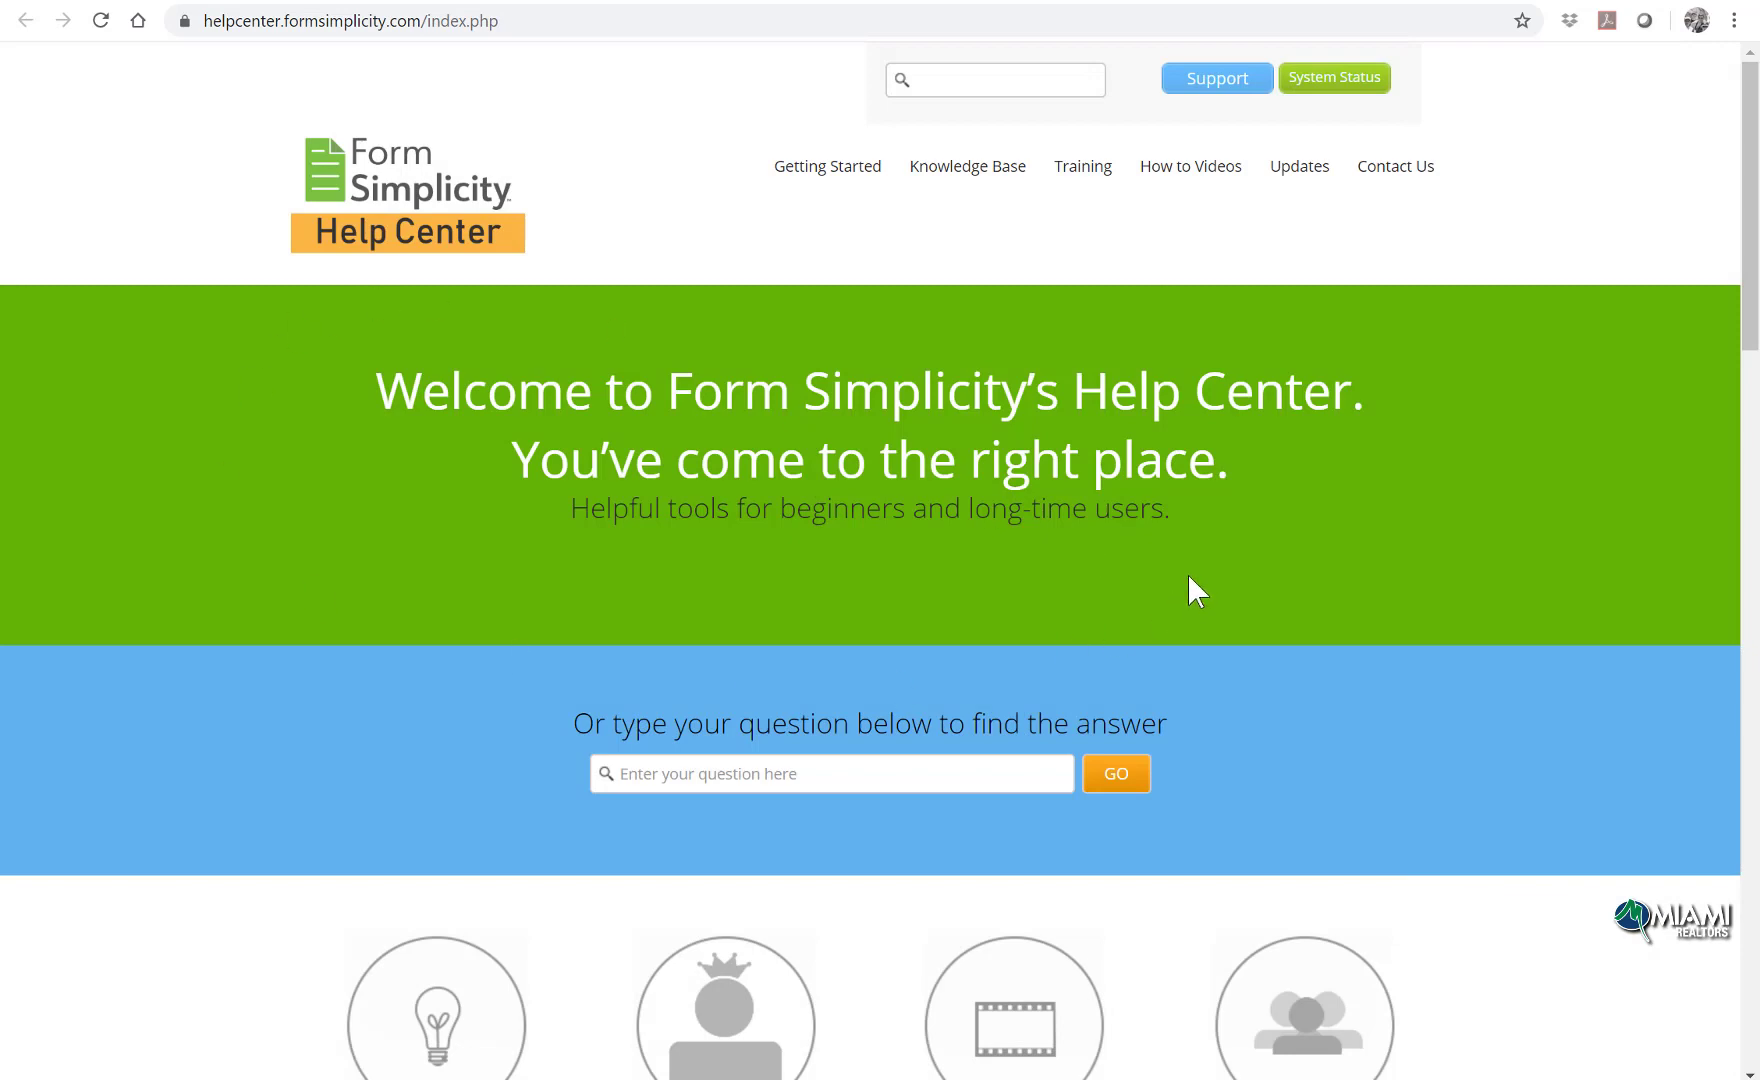
key("ctrl+w")
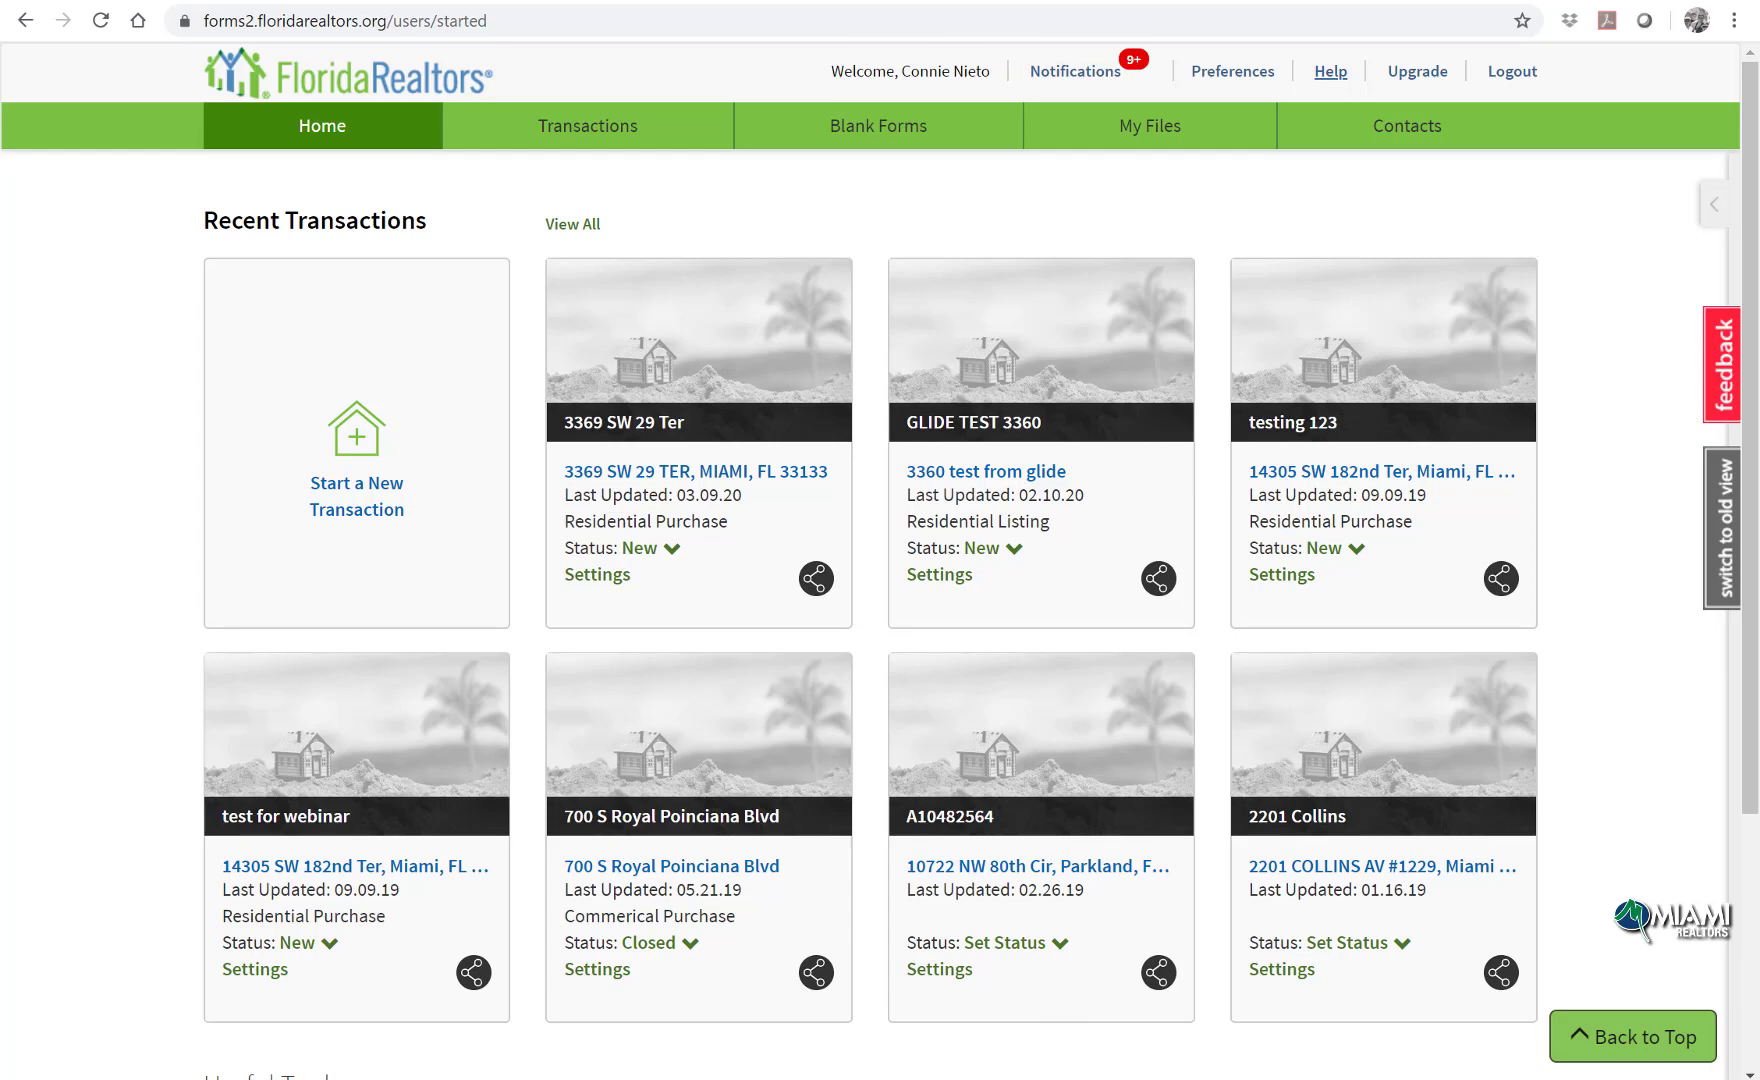
Step: Replace the Work Phone in Account Information preferences with the agent's work number and save
left_click(1211, 82)
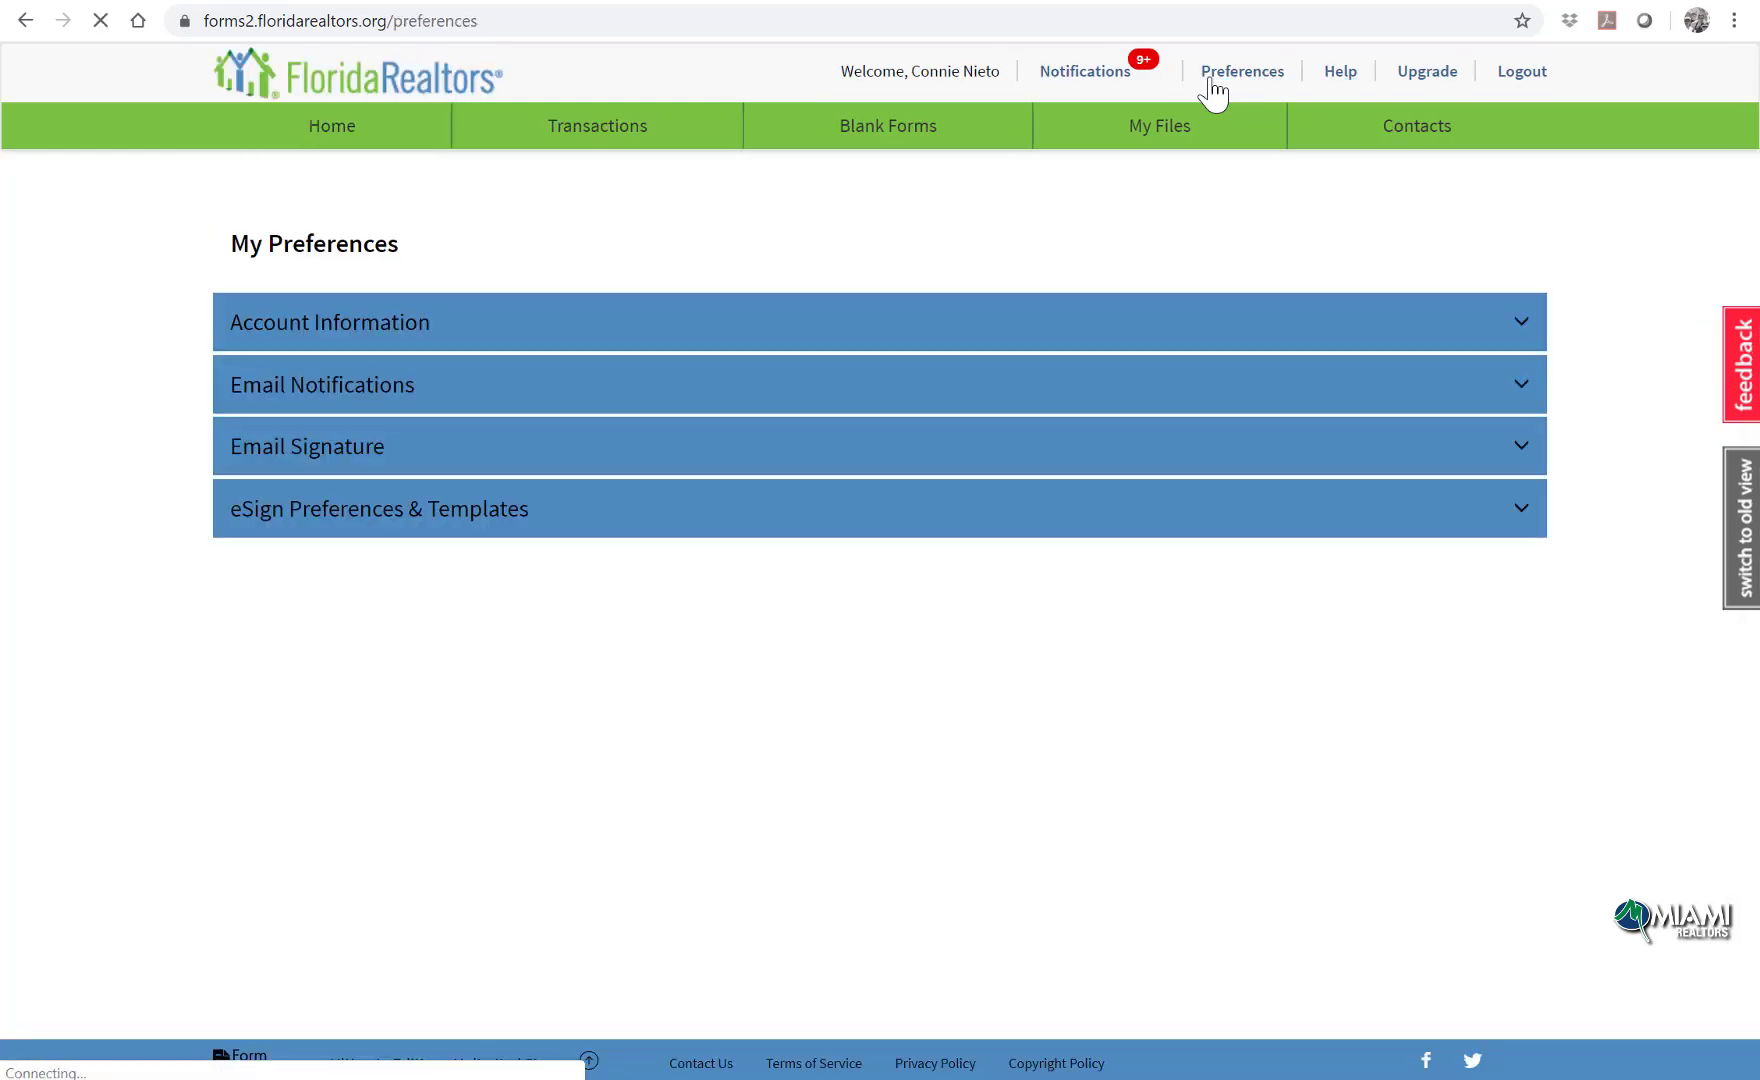
left_click(1184, 330)
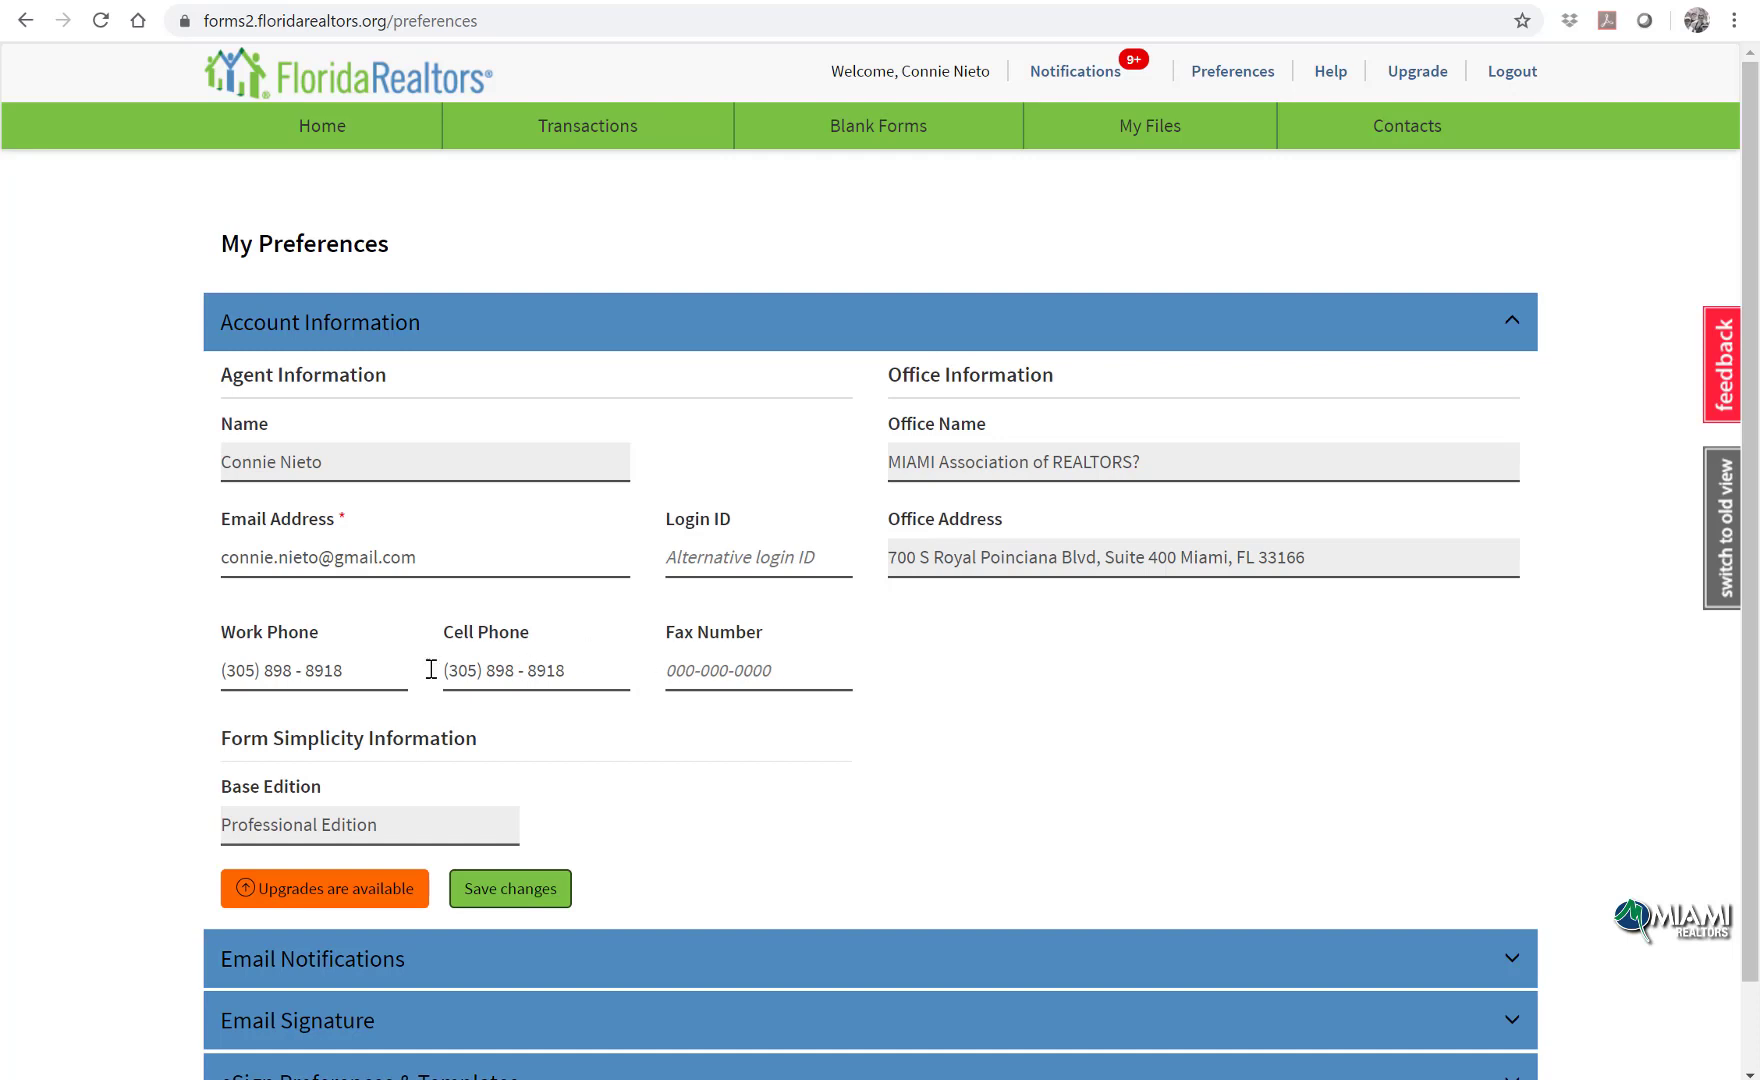
left_click_drag(347, 678, 48, 666)
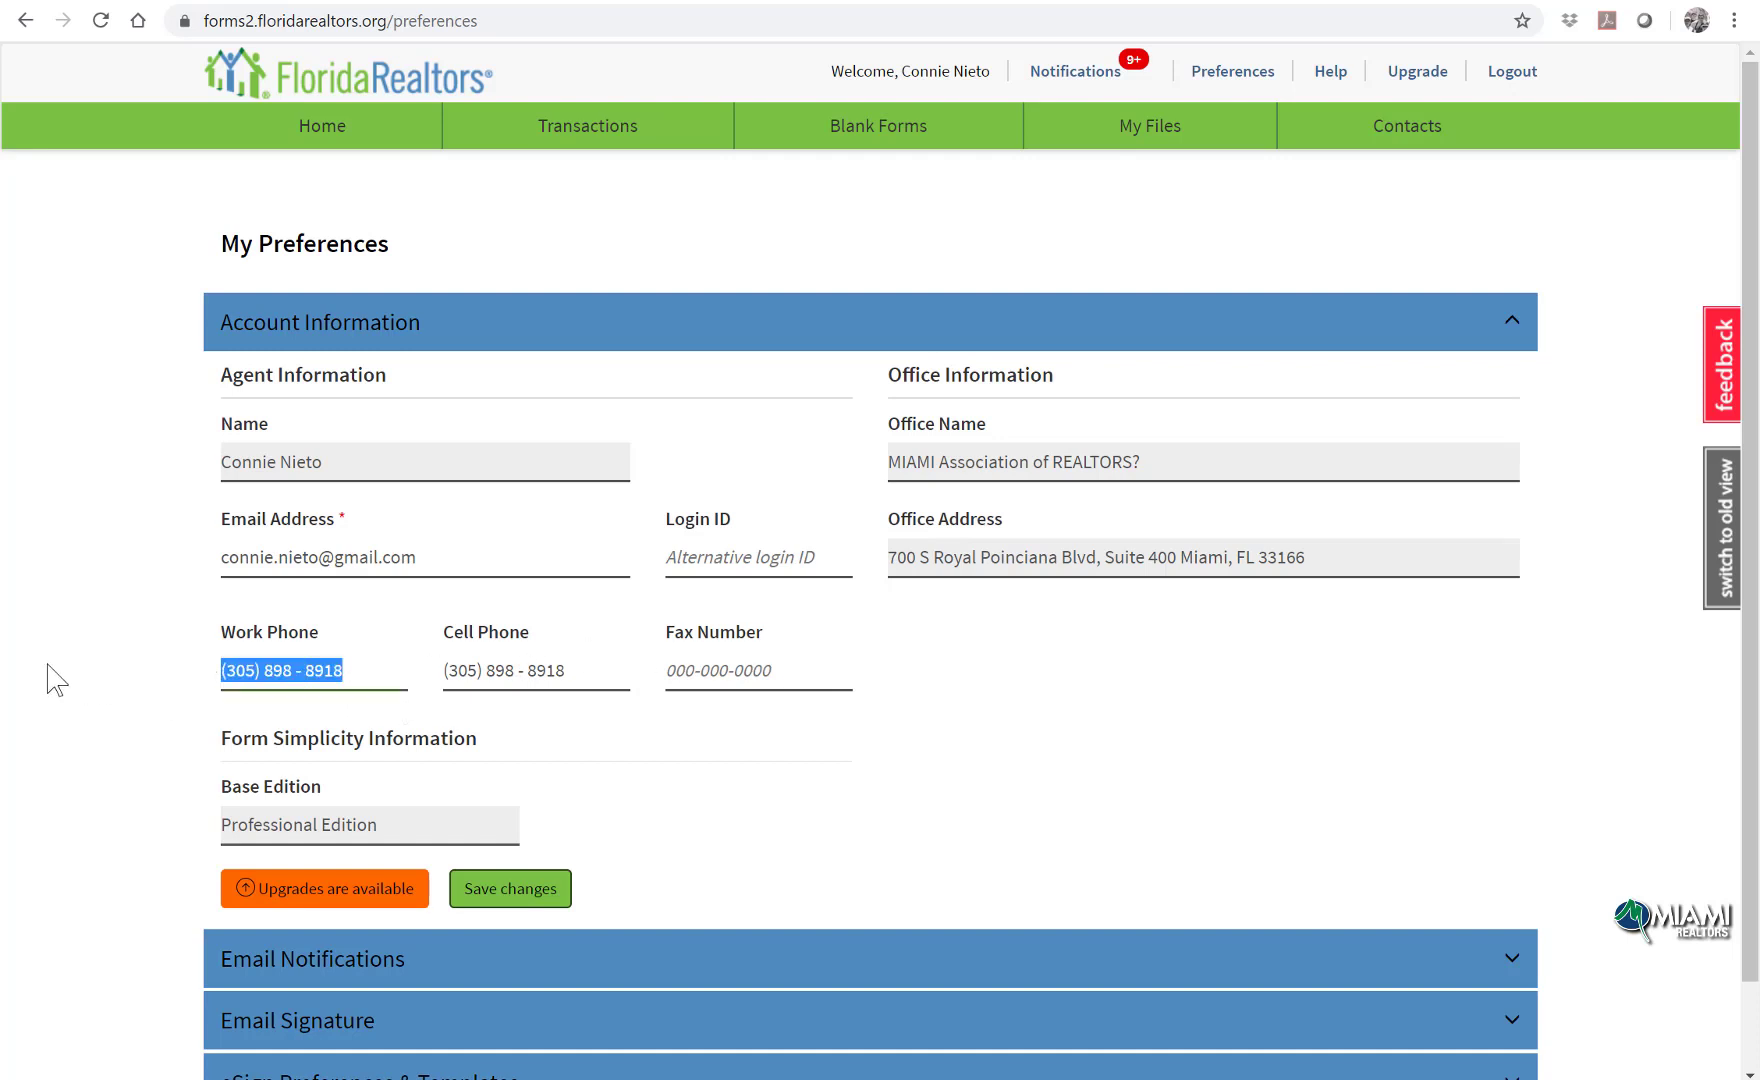
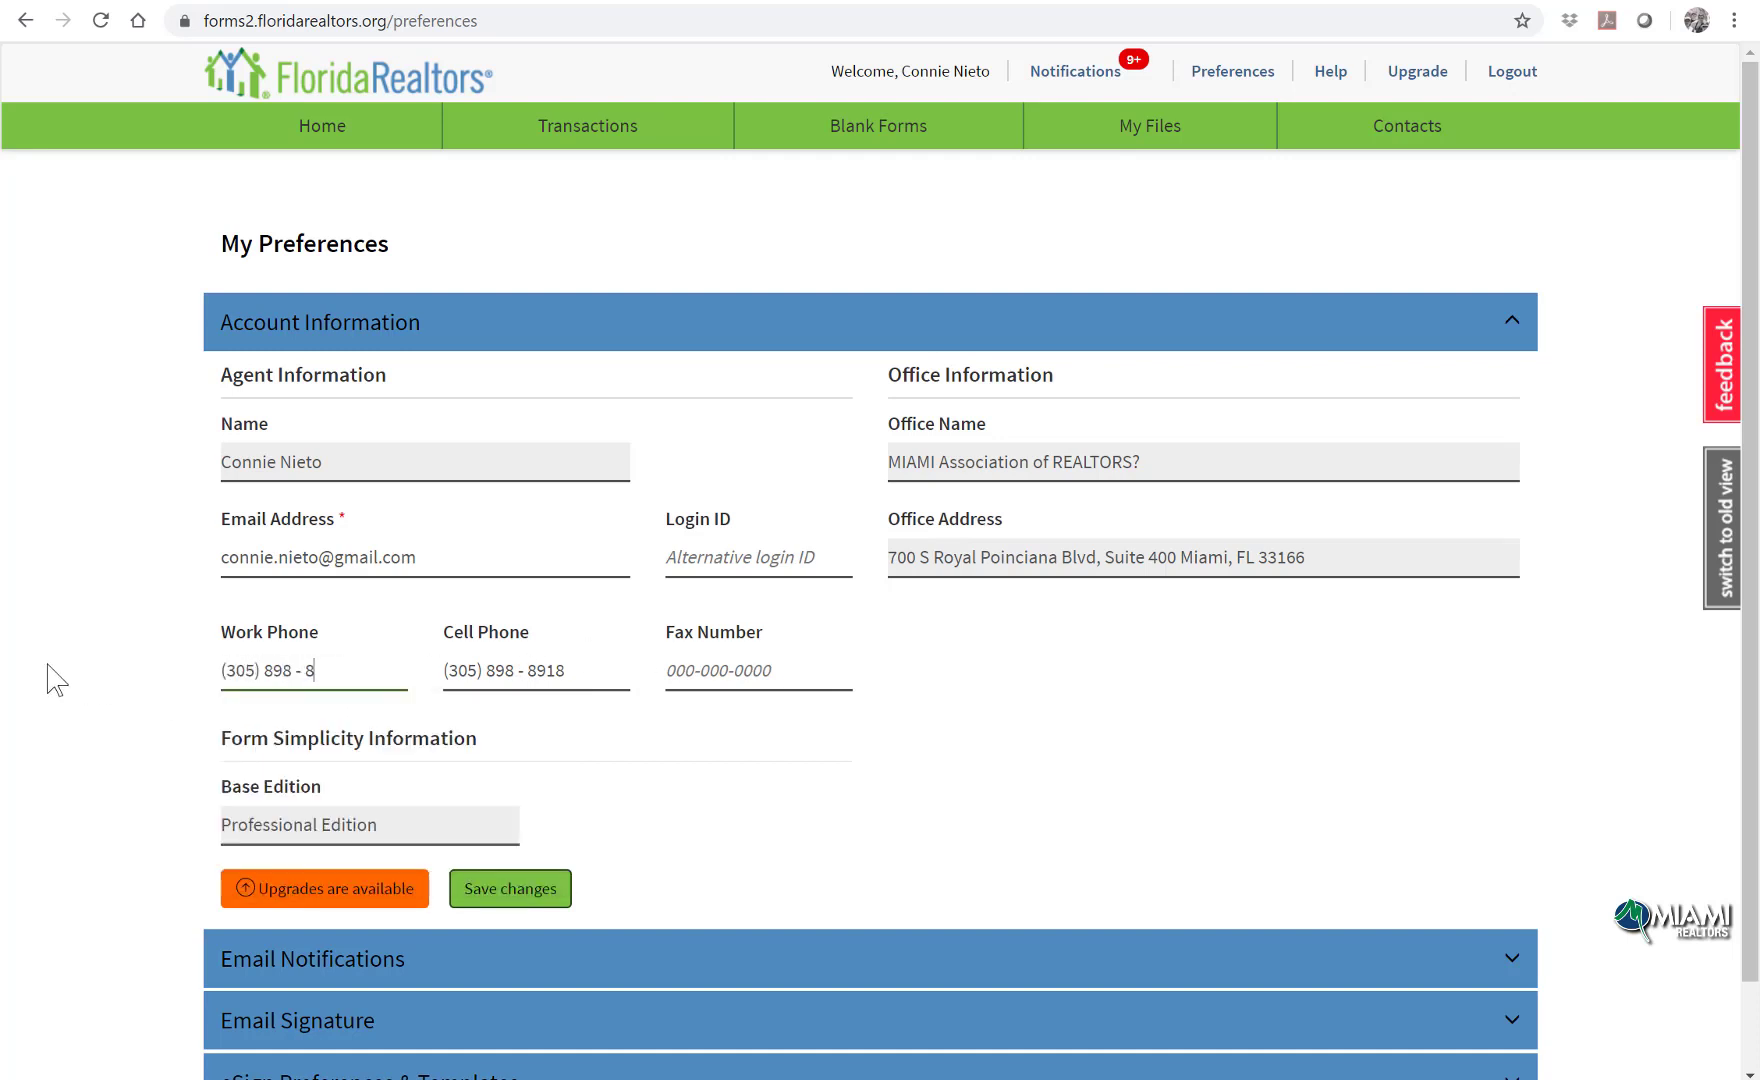
scroll(575, 665, "down", 1)
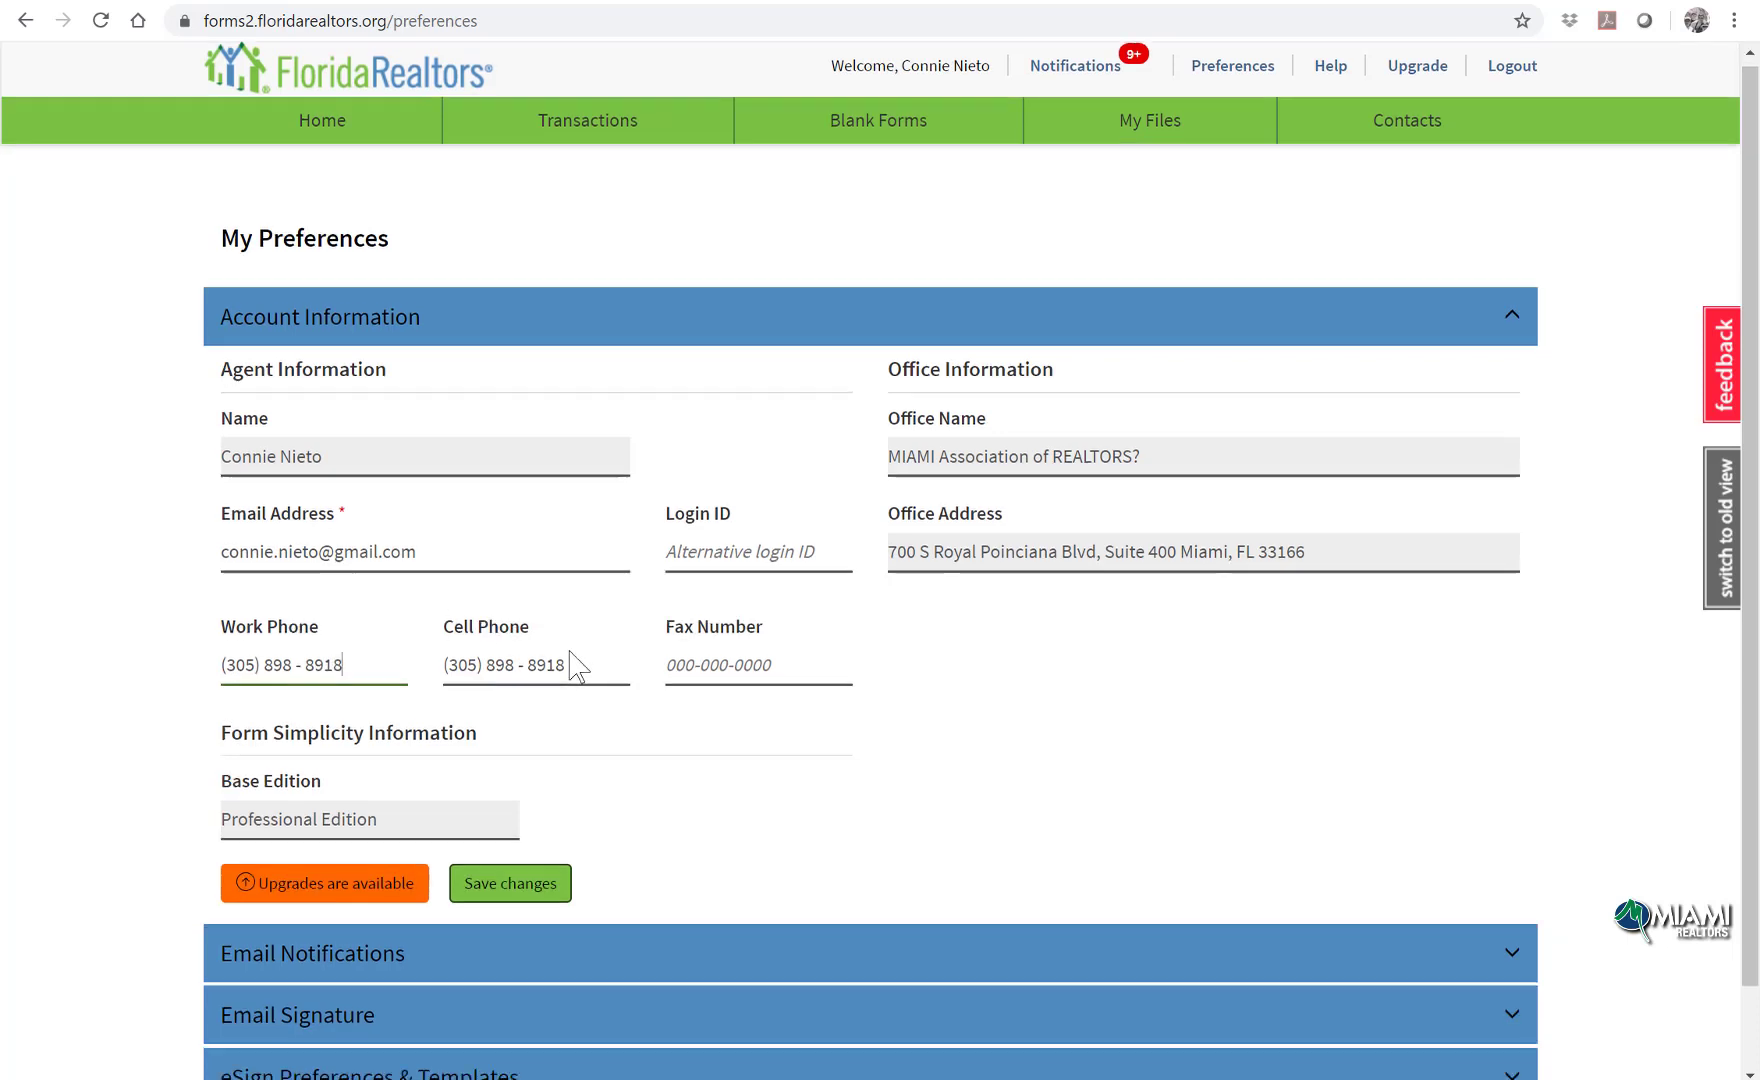
scroll(575, 665, "down", 1)
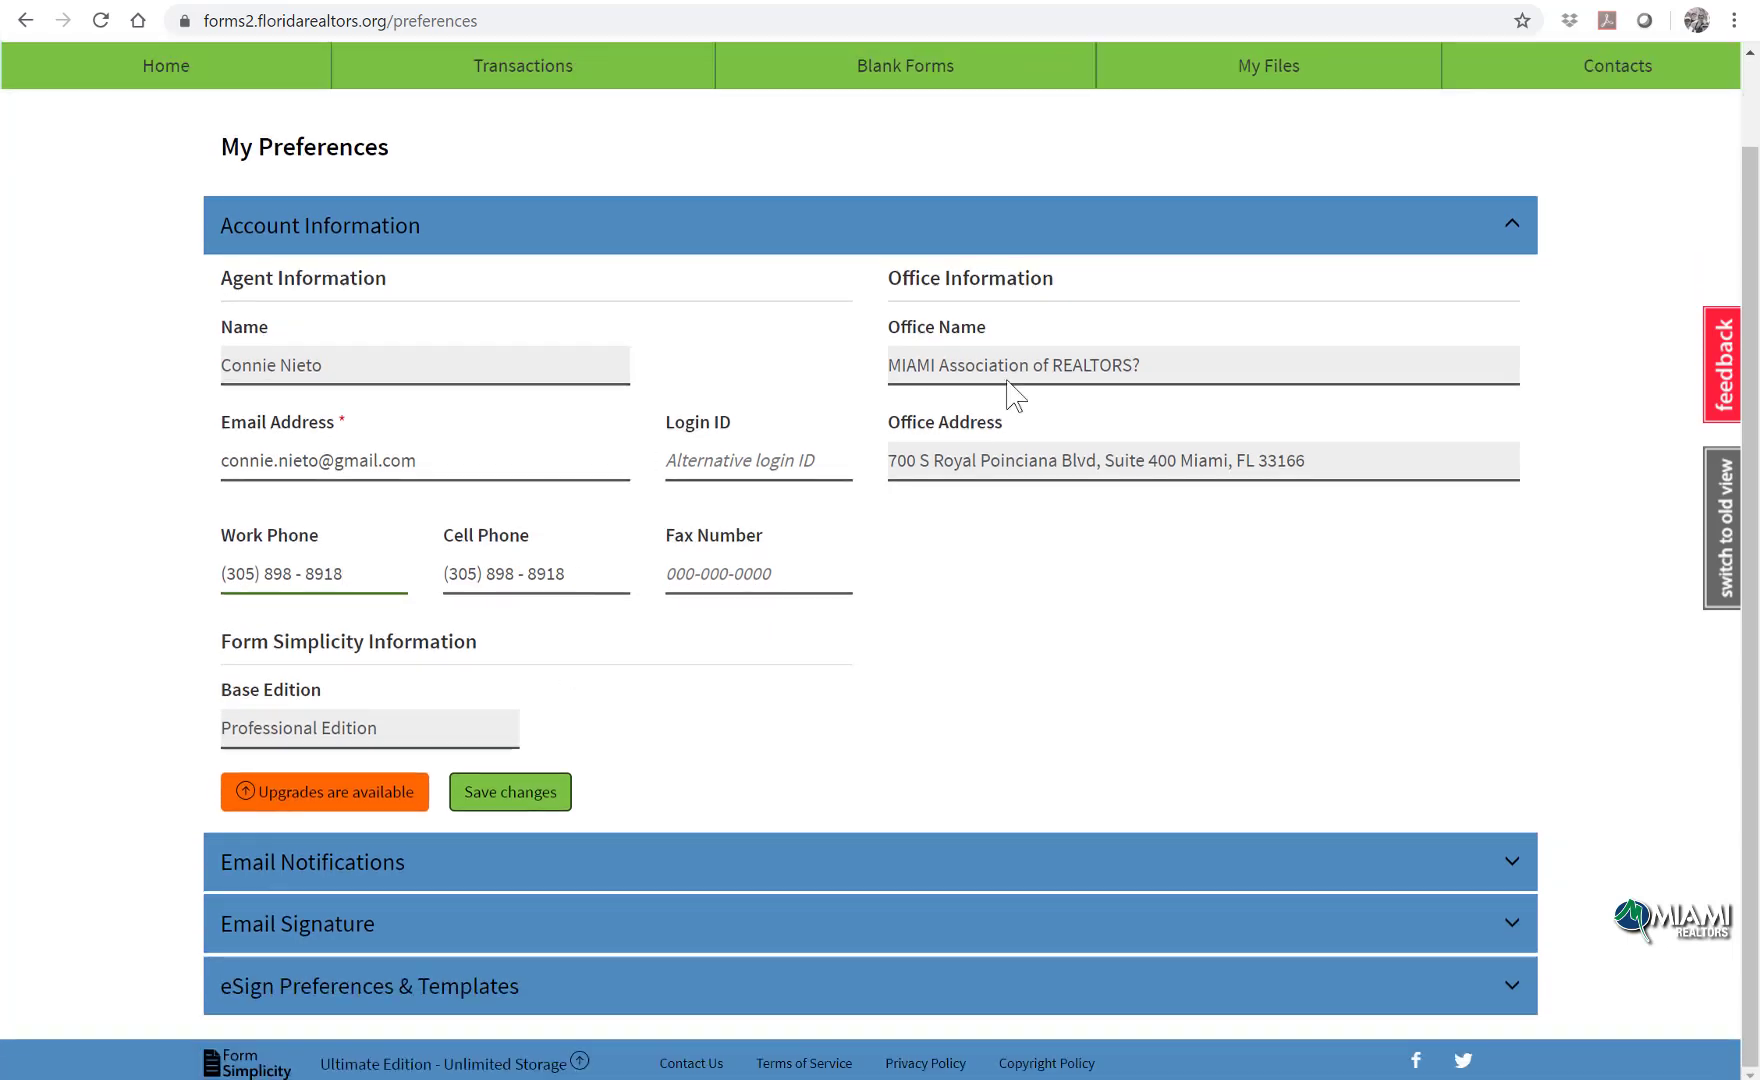
left_click(505, 795)
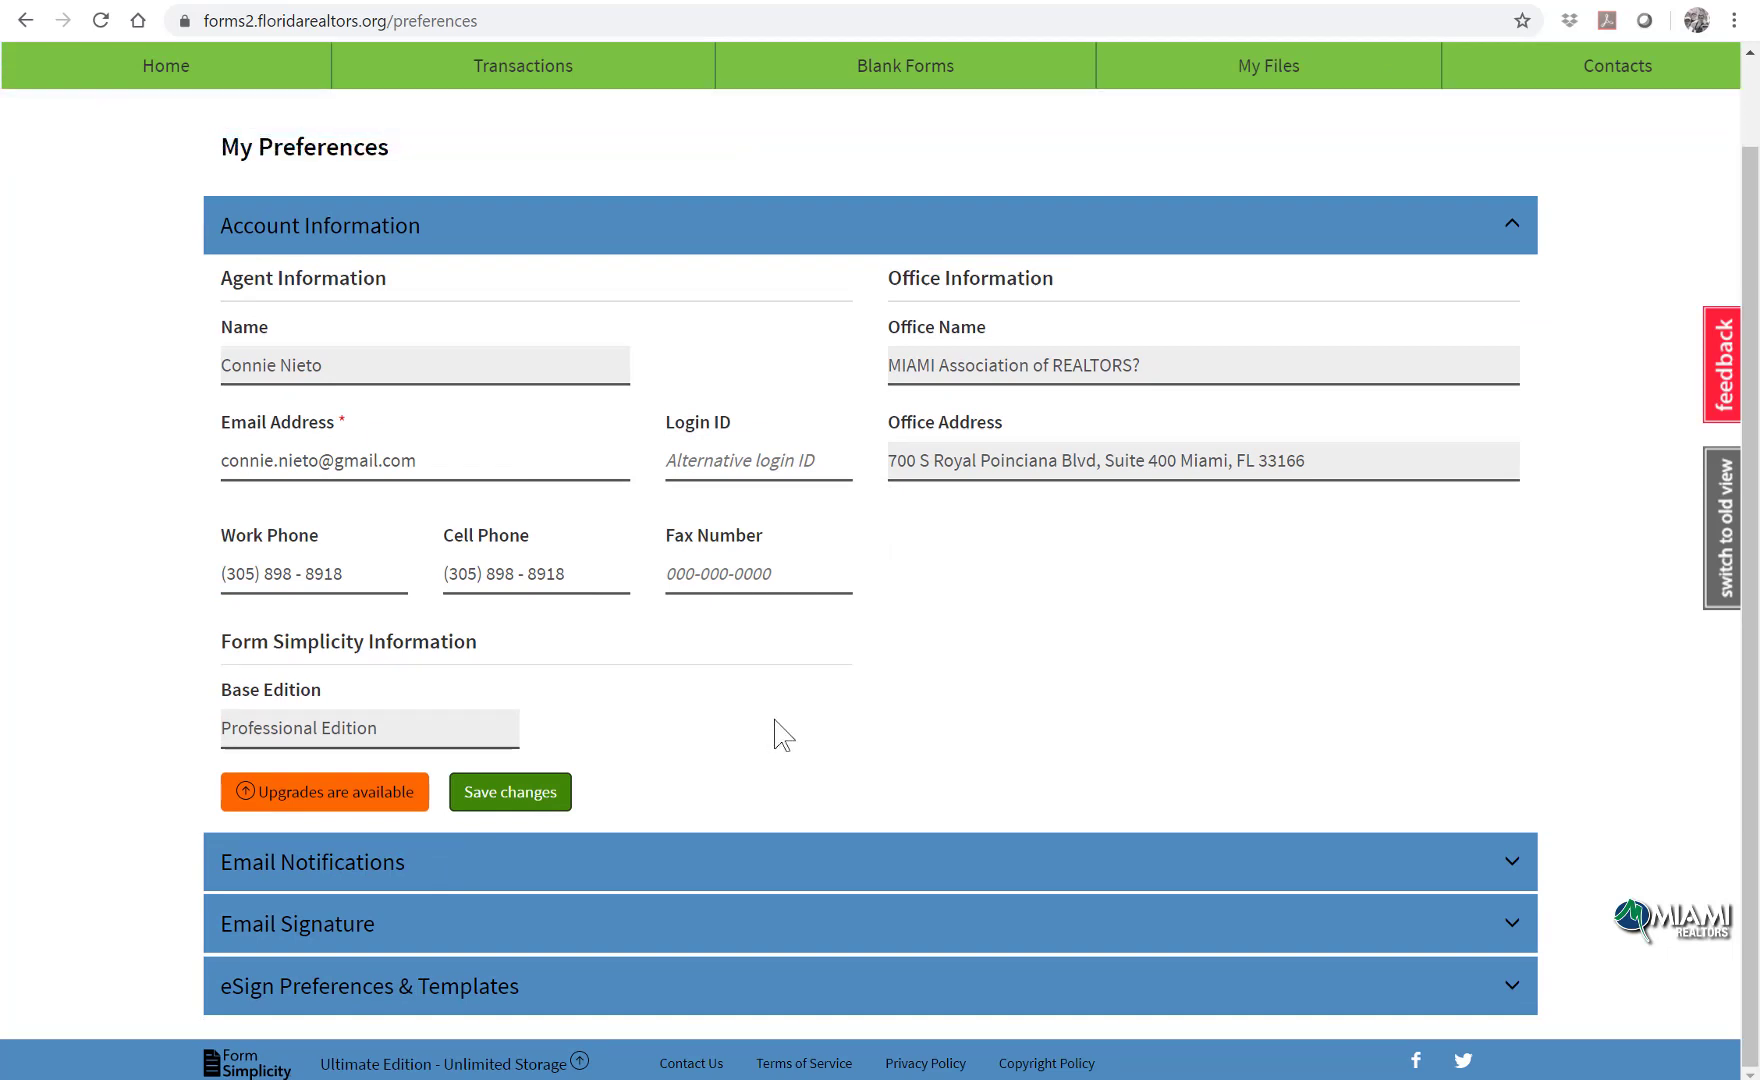
left_click(760, 858)
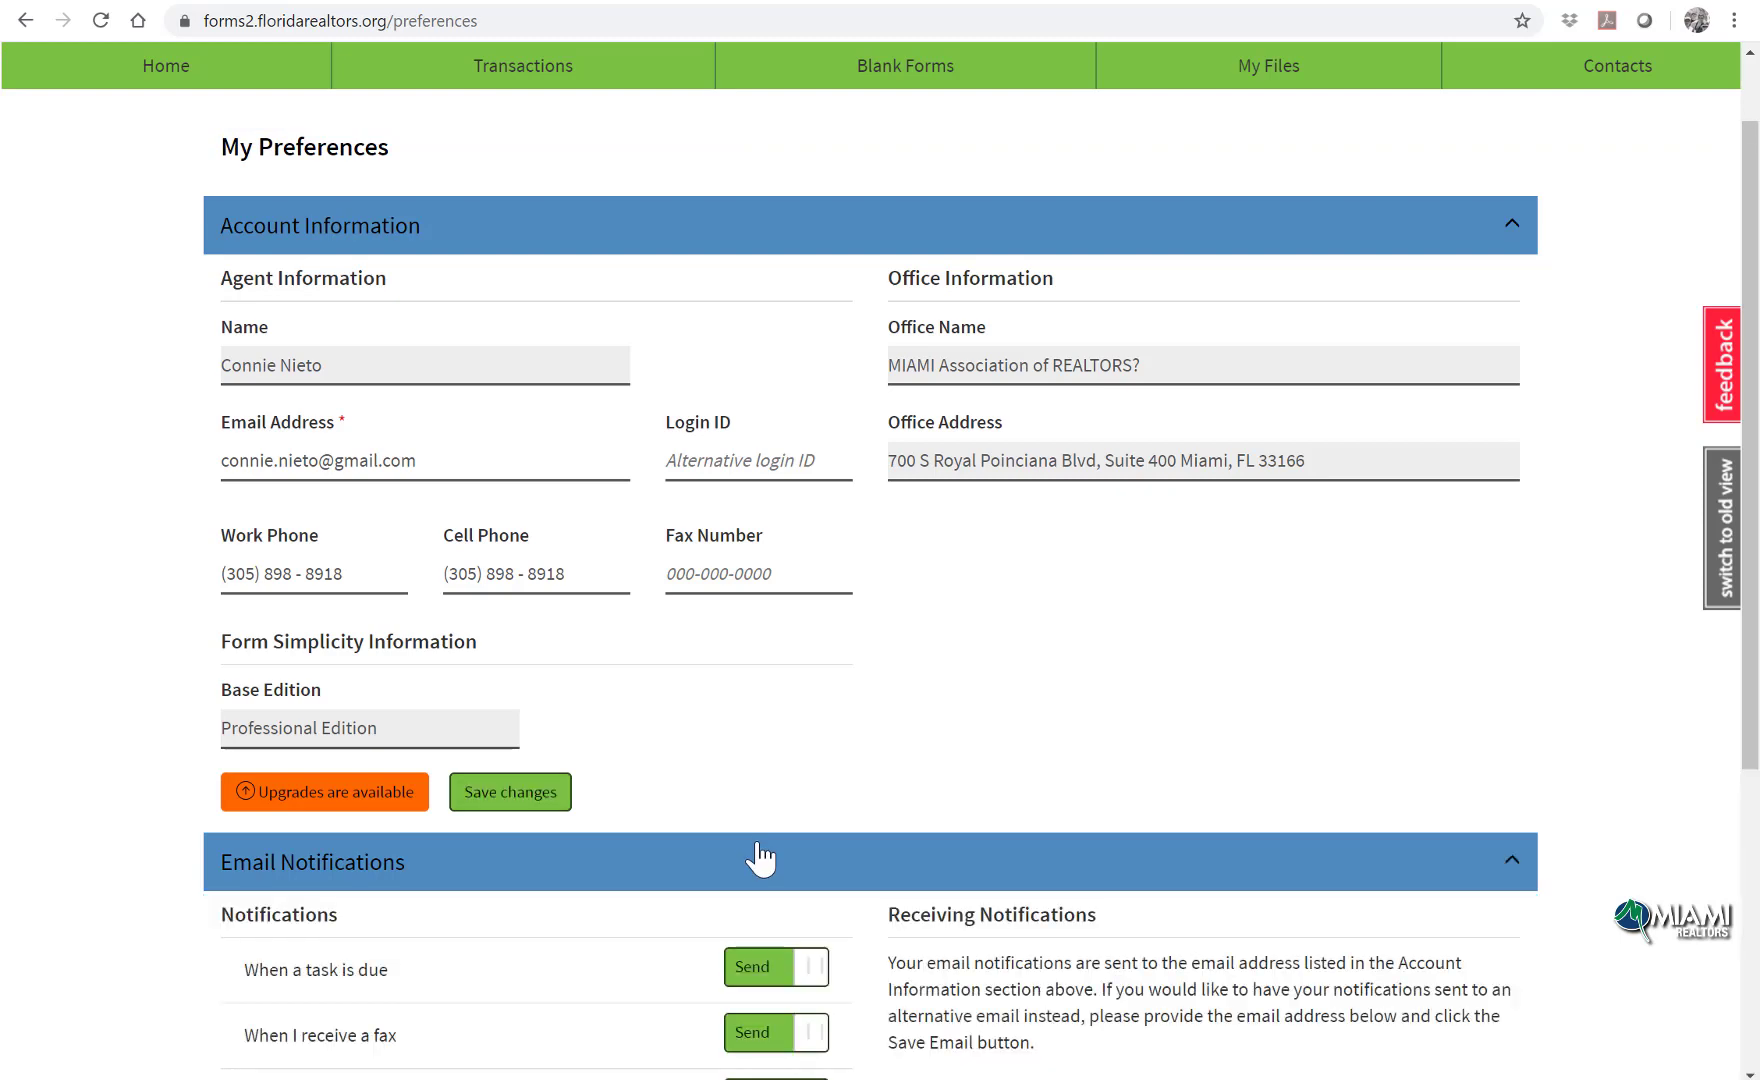
Step: Toggle the task-due email notification off and back on
scroll(817, 786, "down", 5)
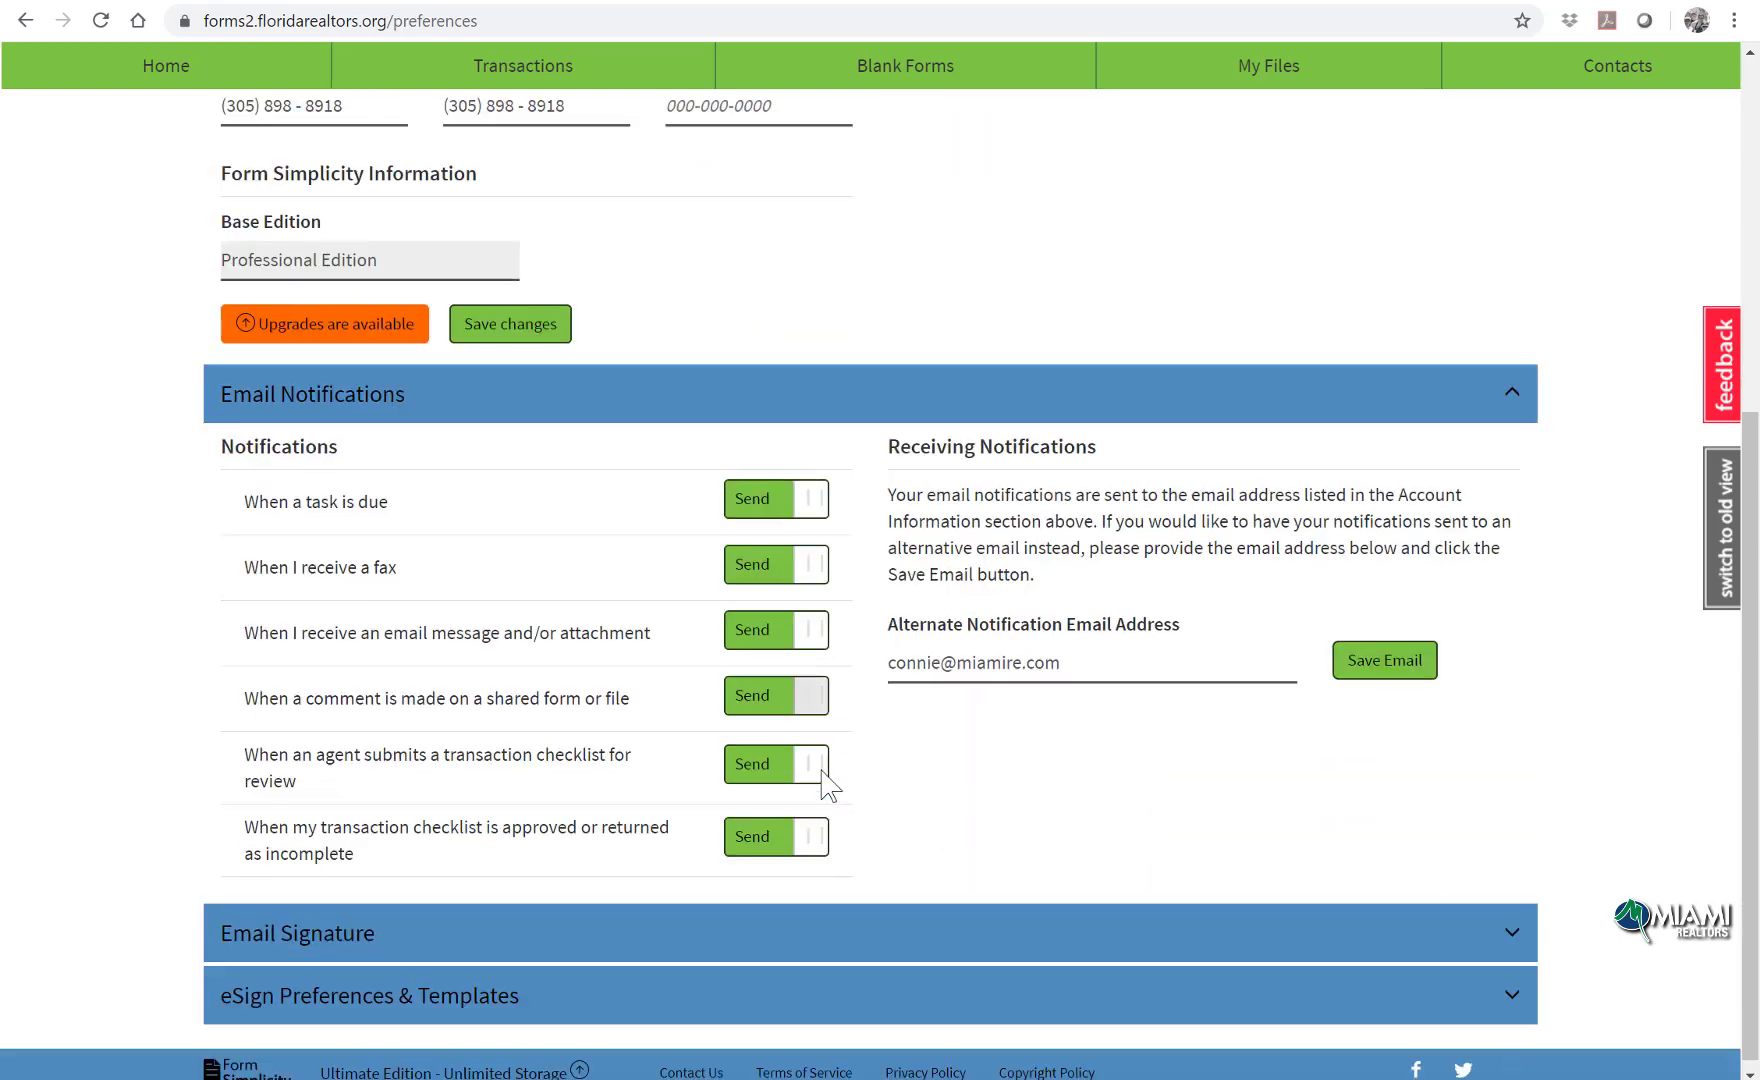
left_click(730, 498)
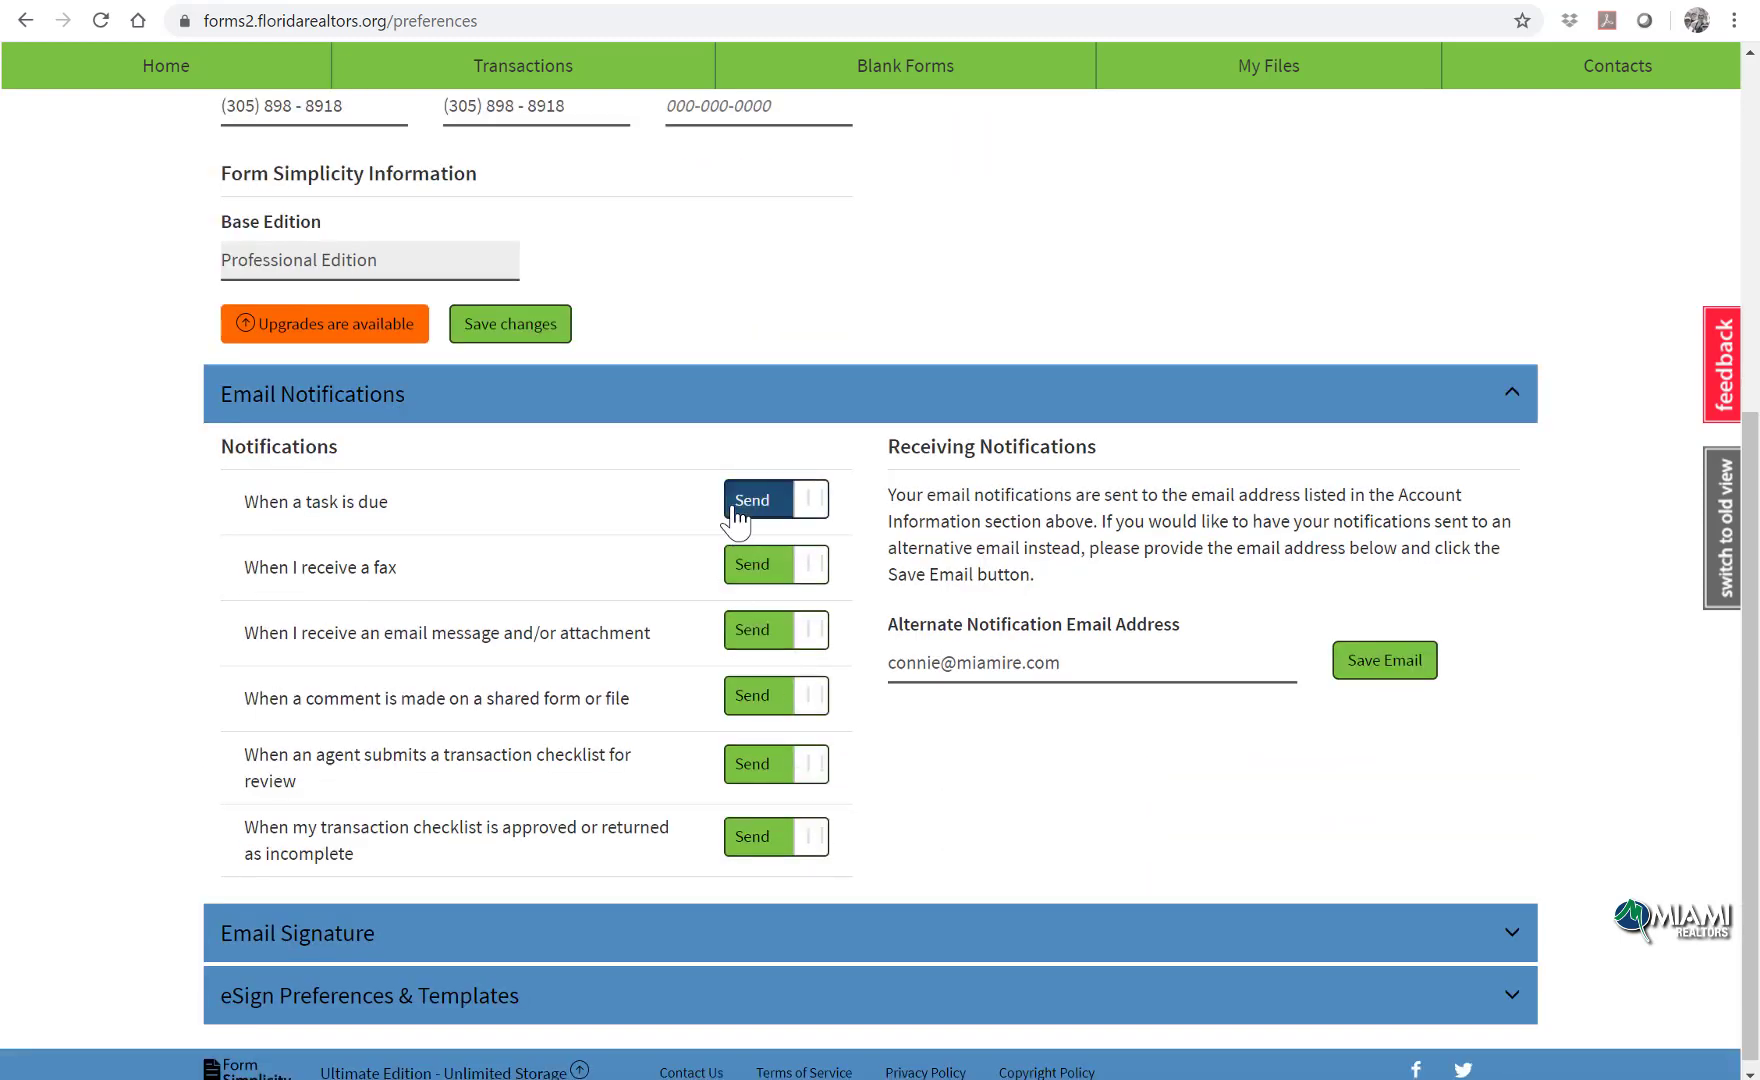
left_click(808, 517)
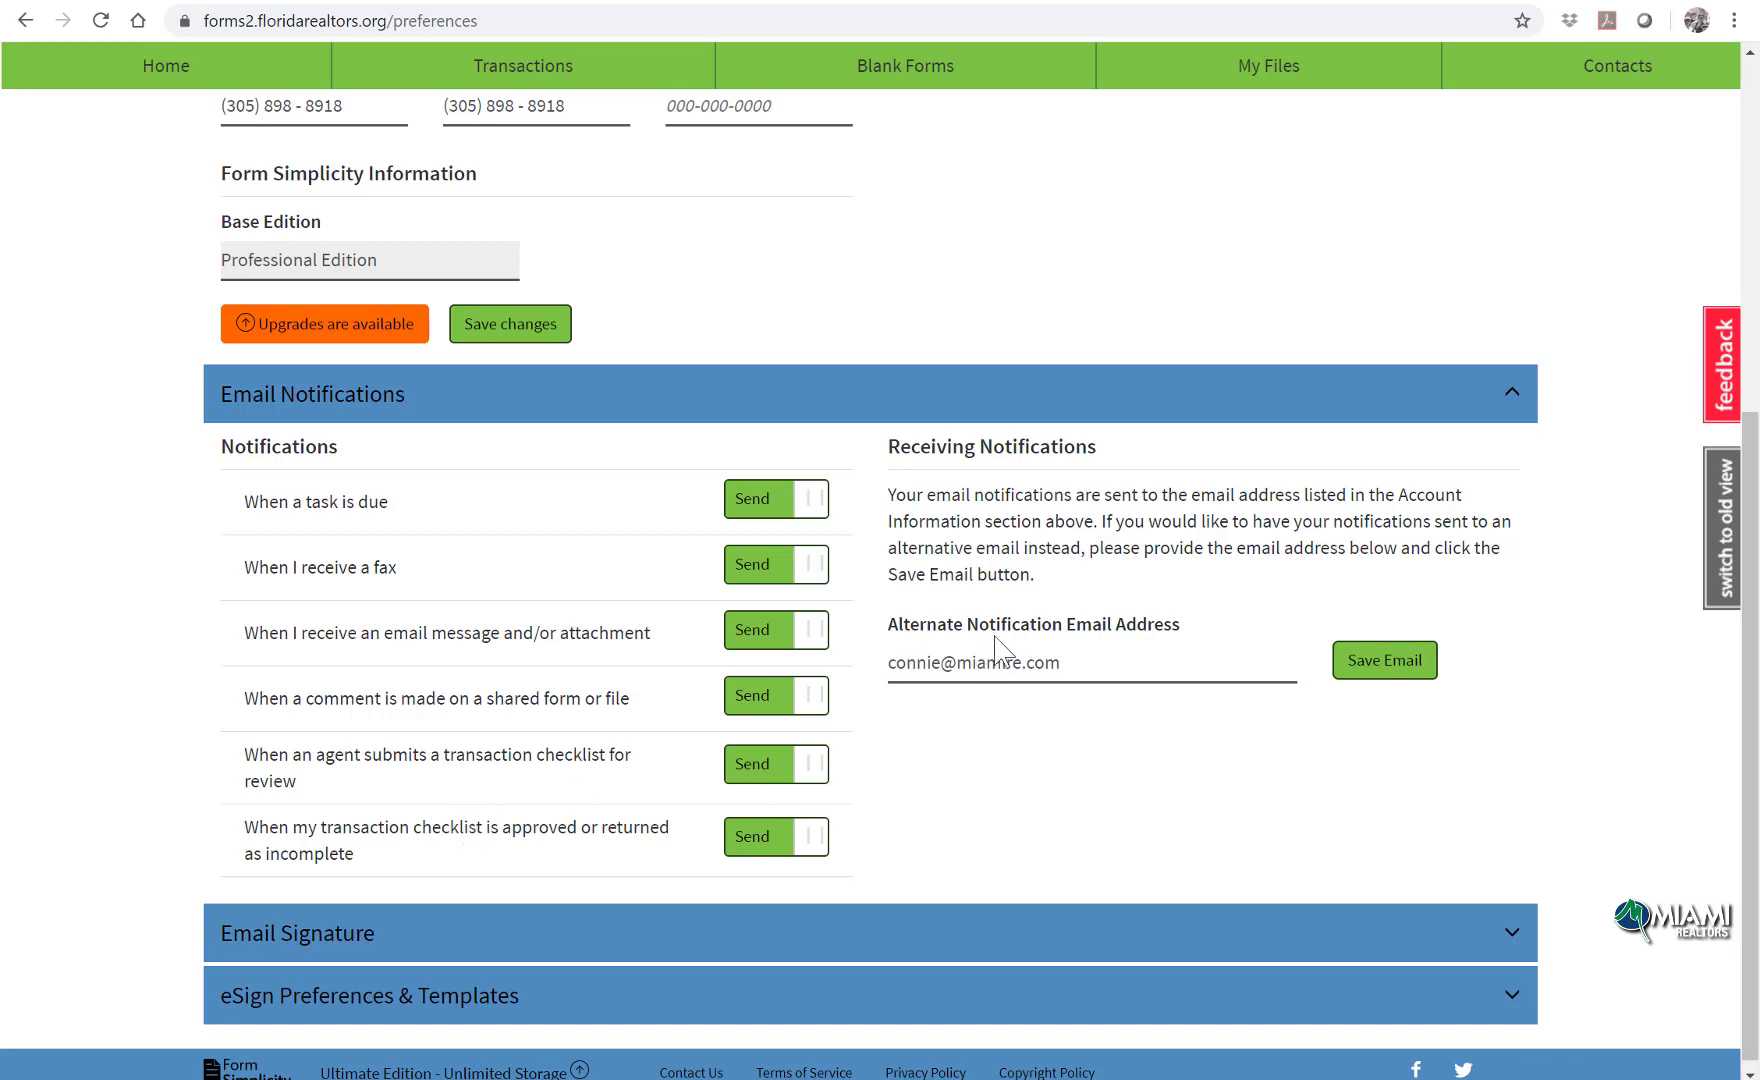
Step: Enter the agent's alternate notification email address and save it
left_click_drag(1074, 668, 845, 680)
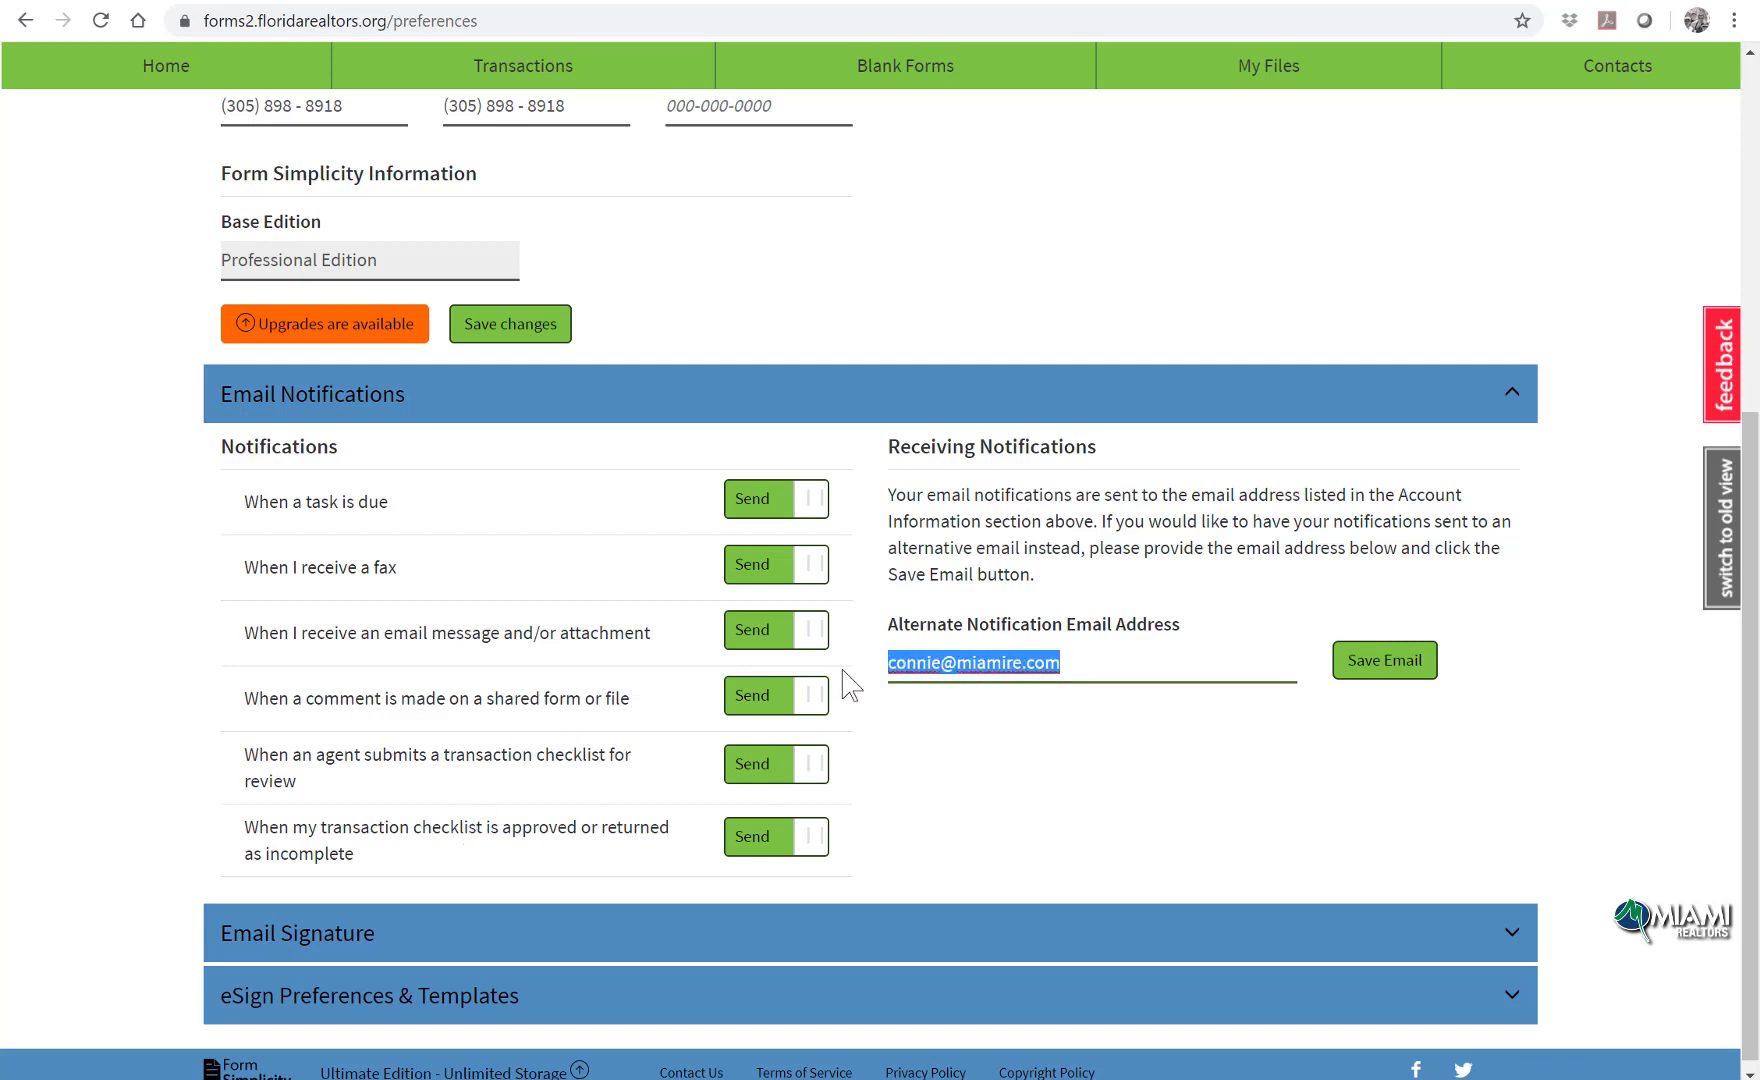
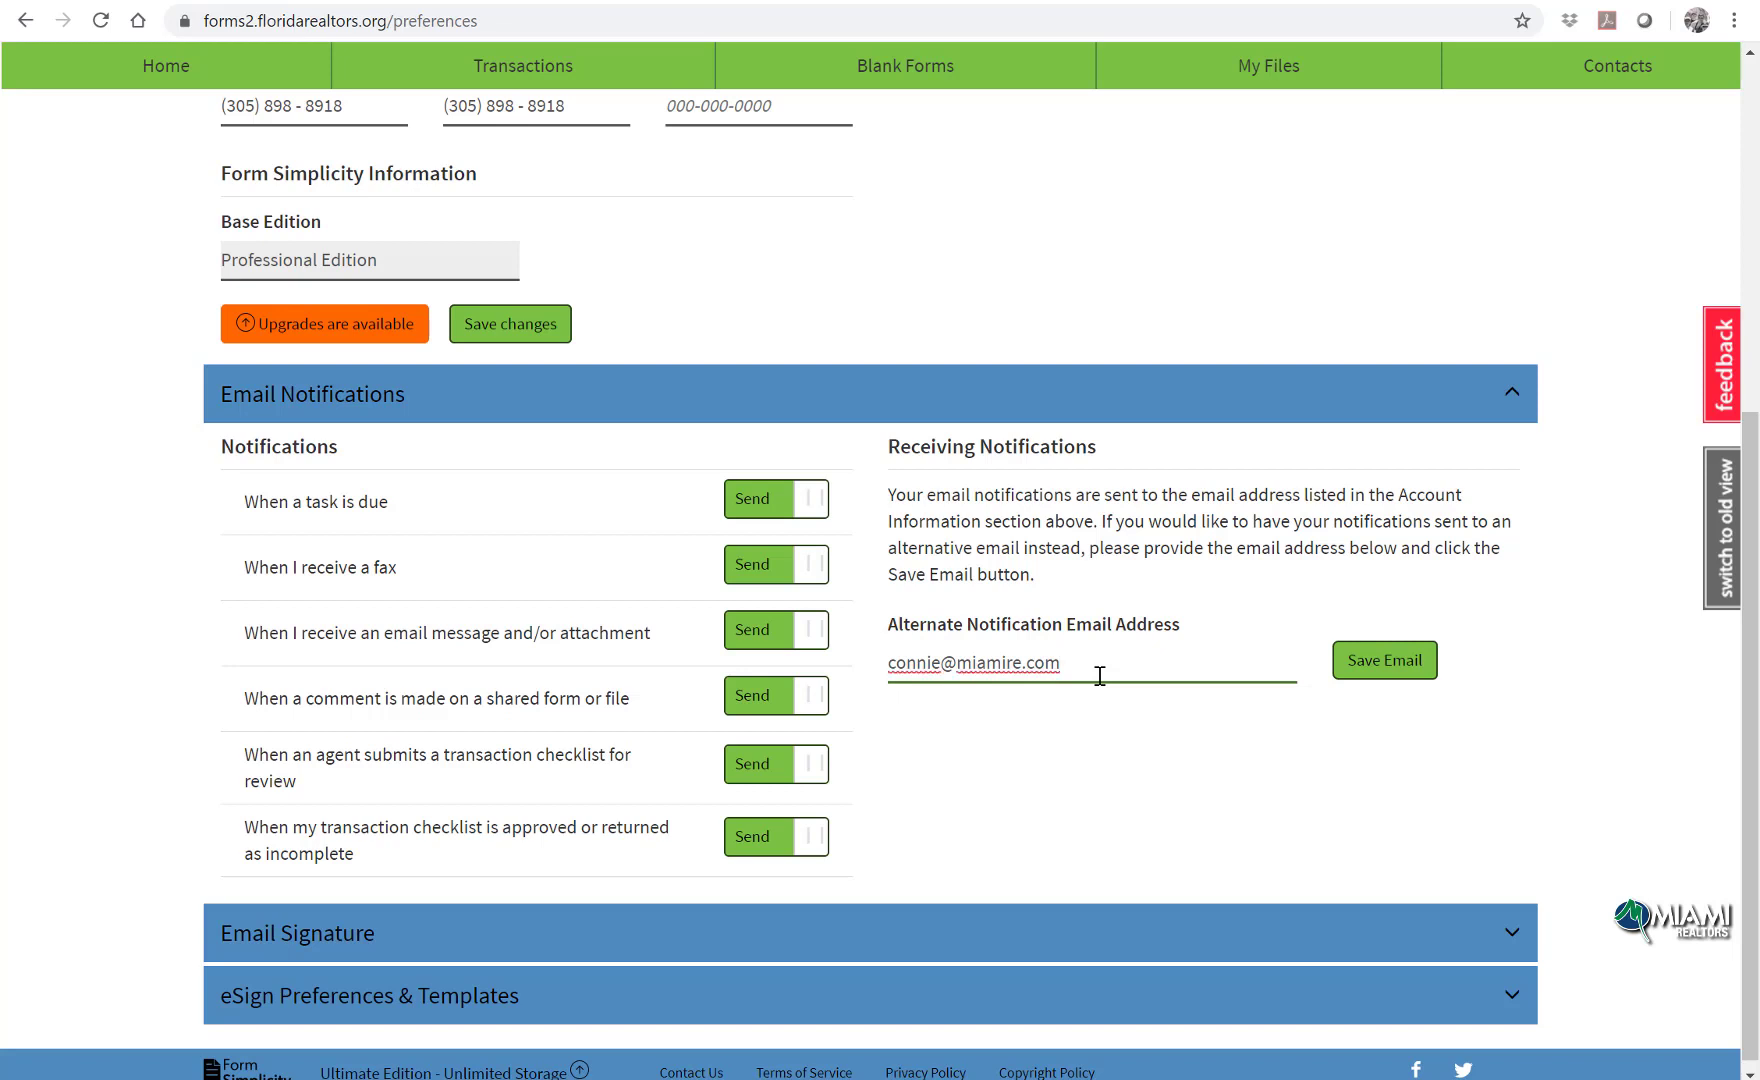
left_click(1382, 670)
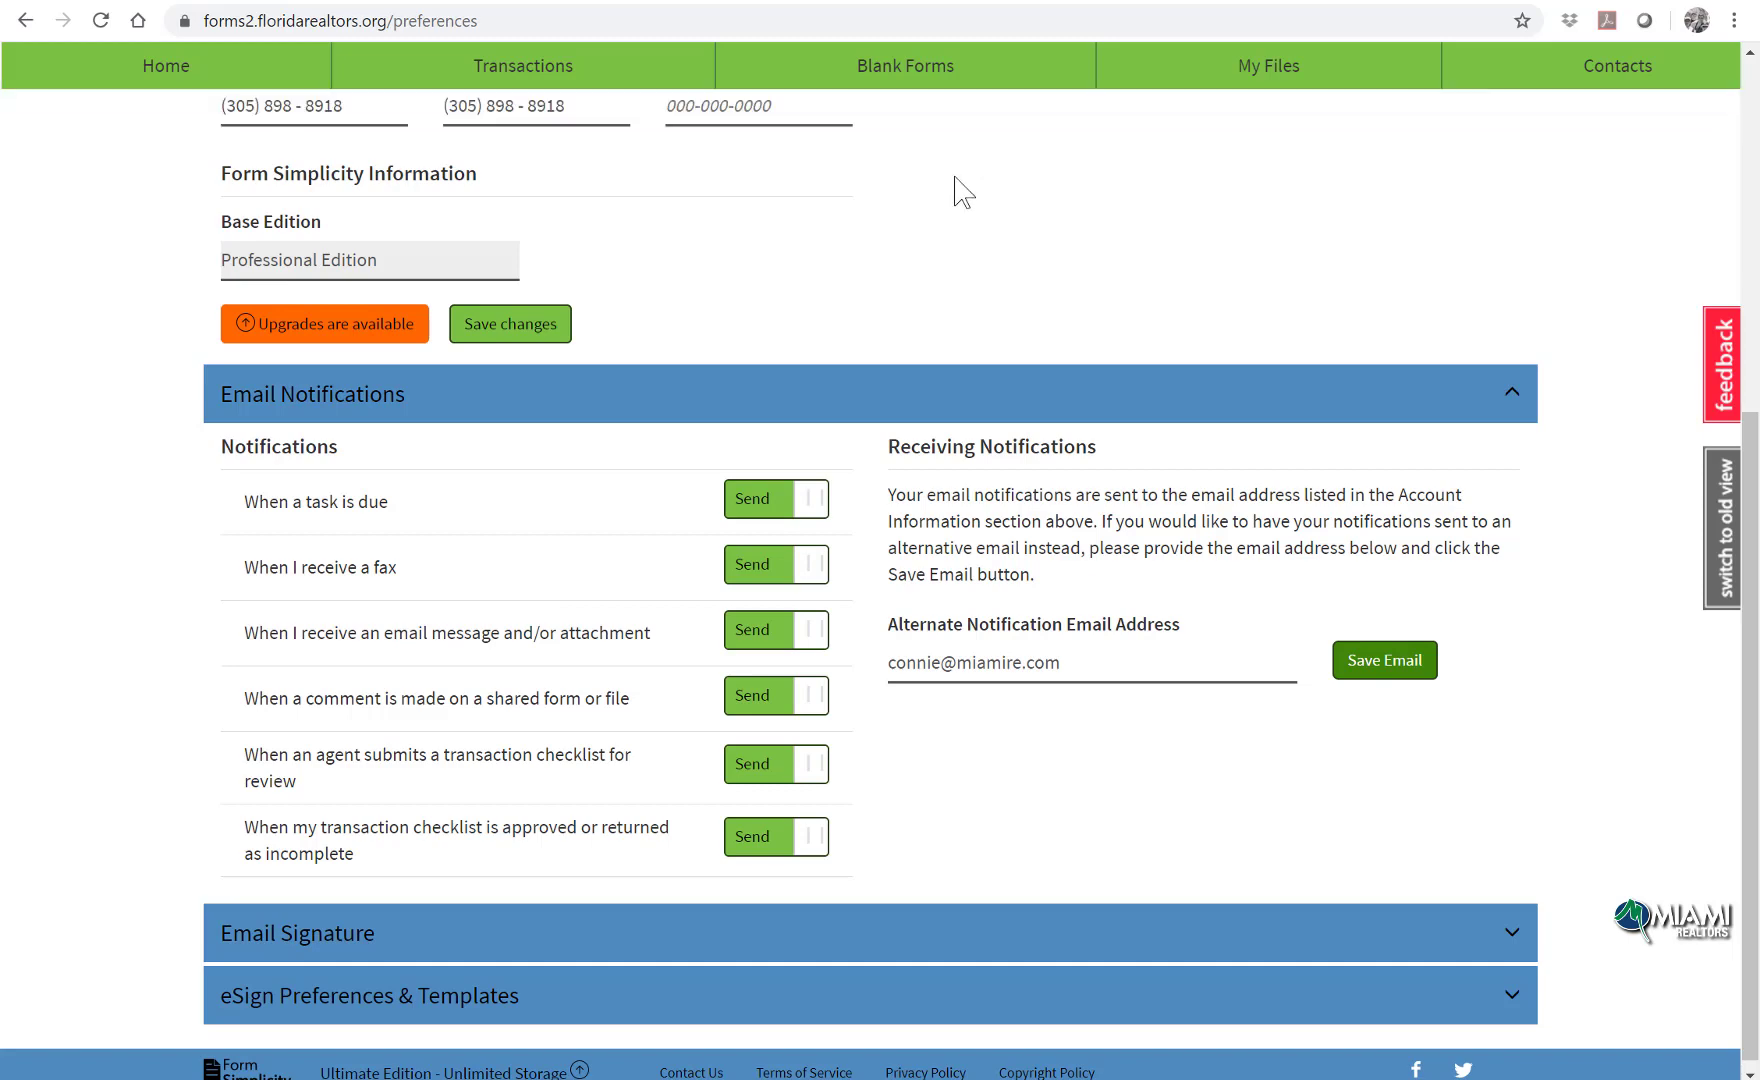
left_click(800, 918)
Step: Save the Email Signature settings and return to the Home tab
scroll(944, 560, "down", 2)
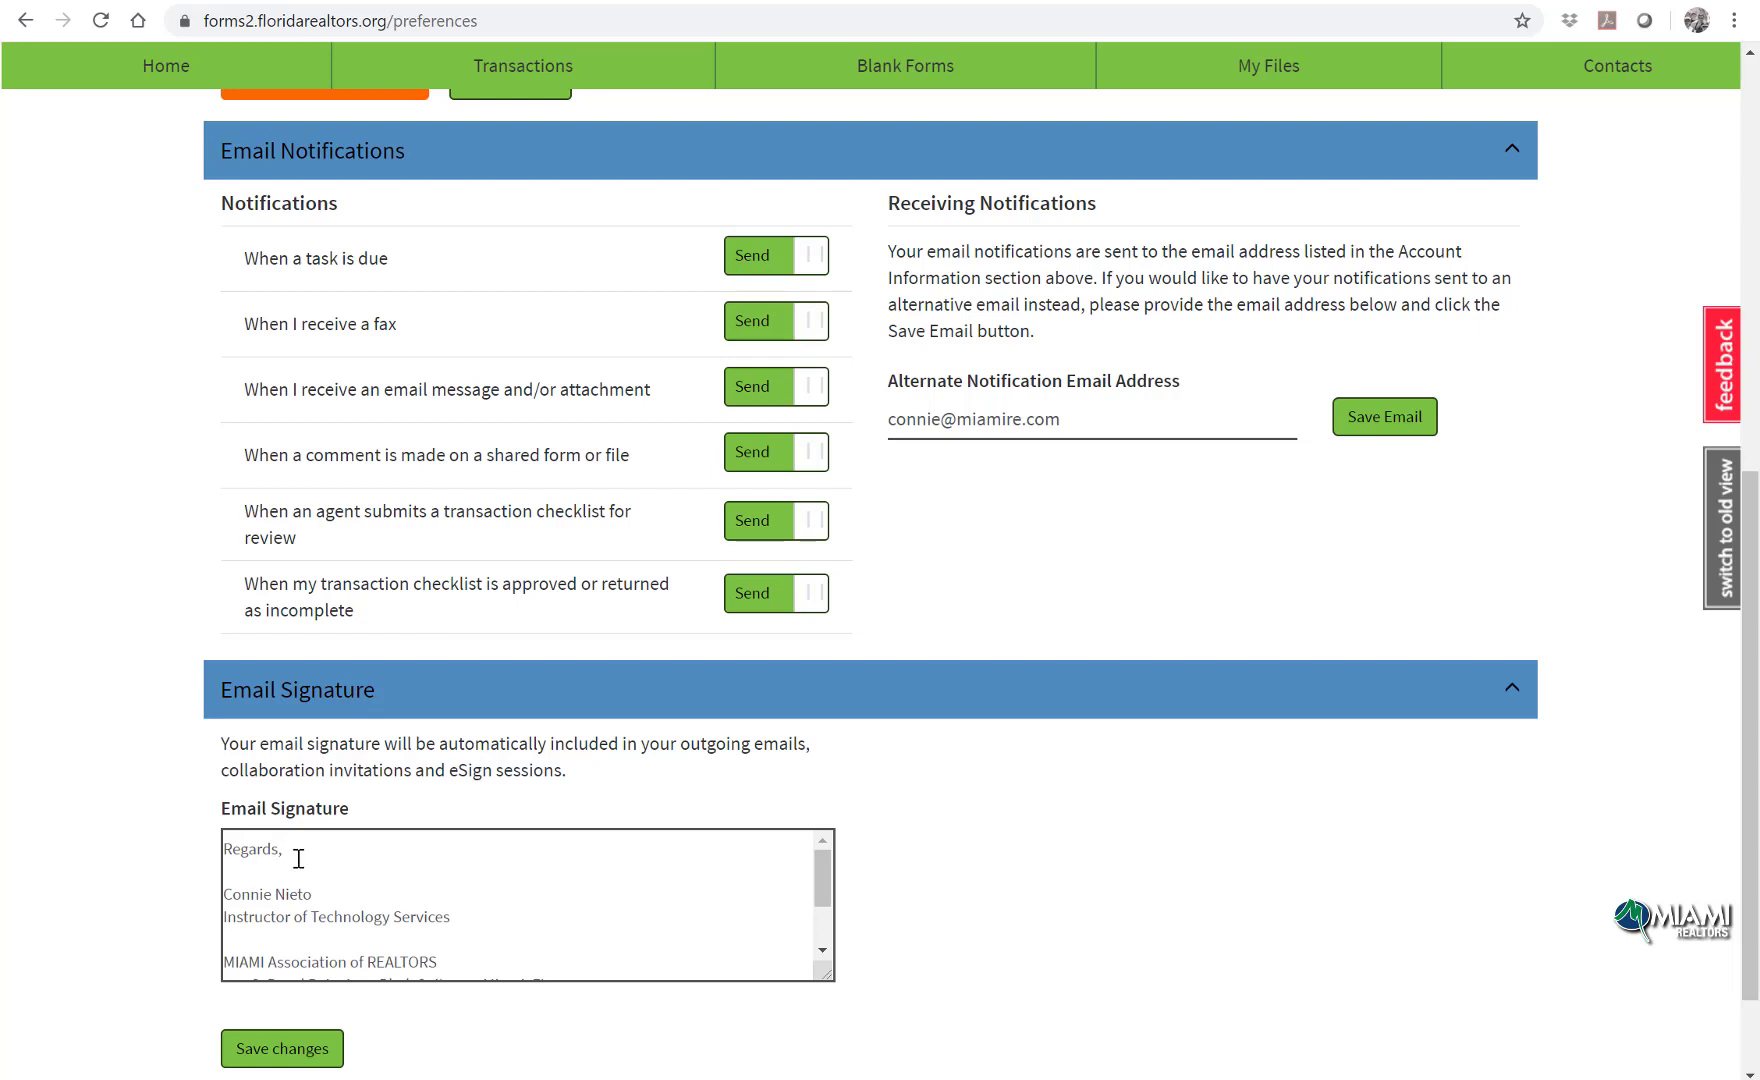
scroll(378, 900, "down", 2)
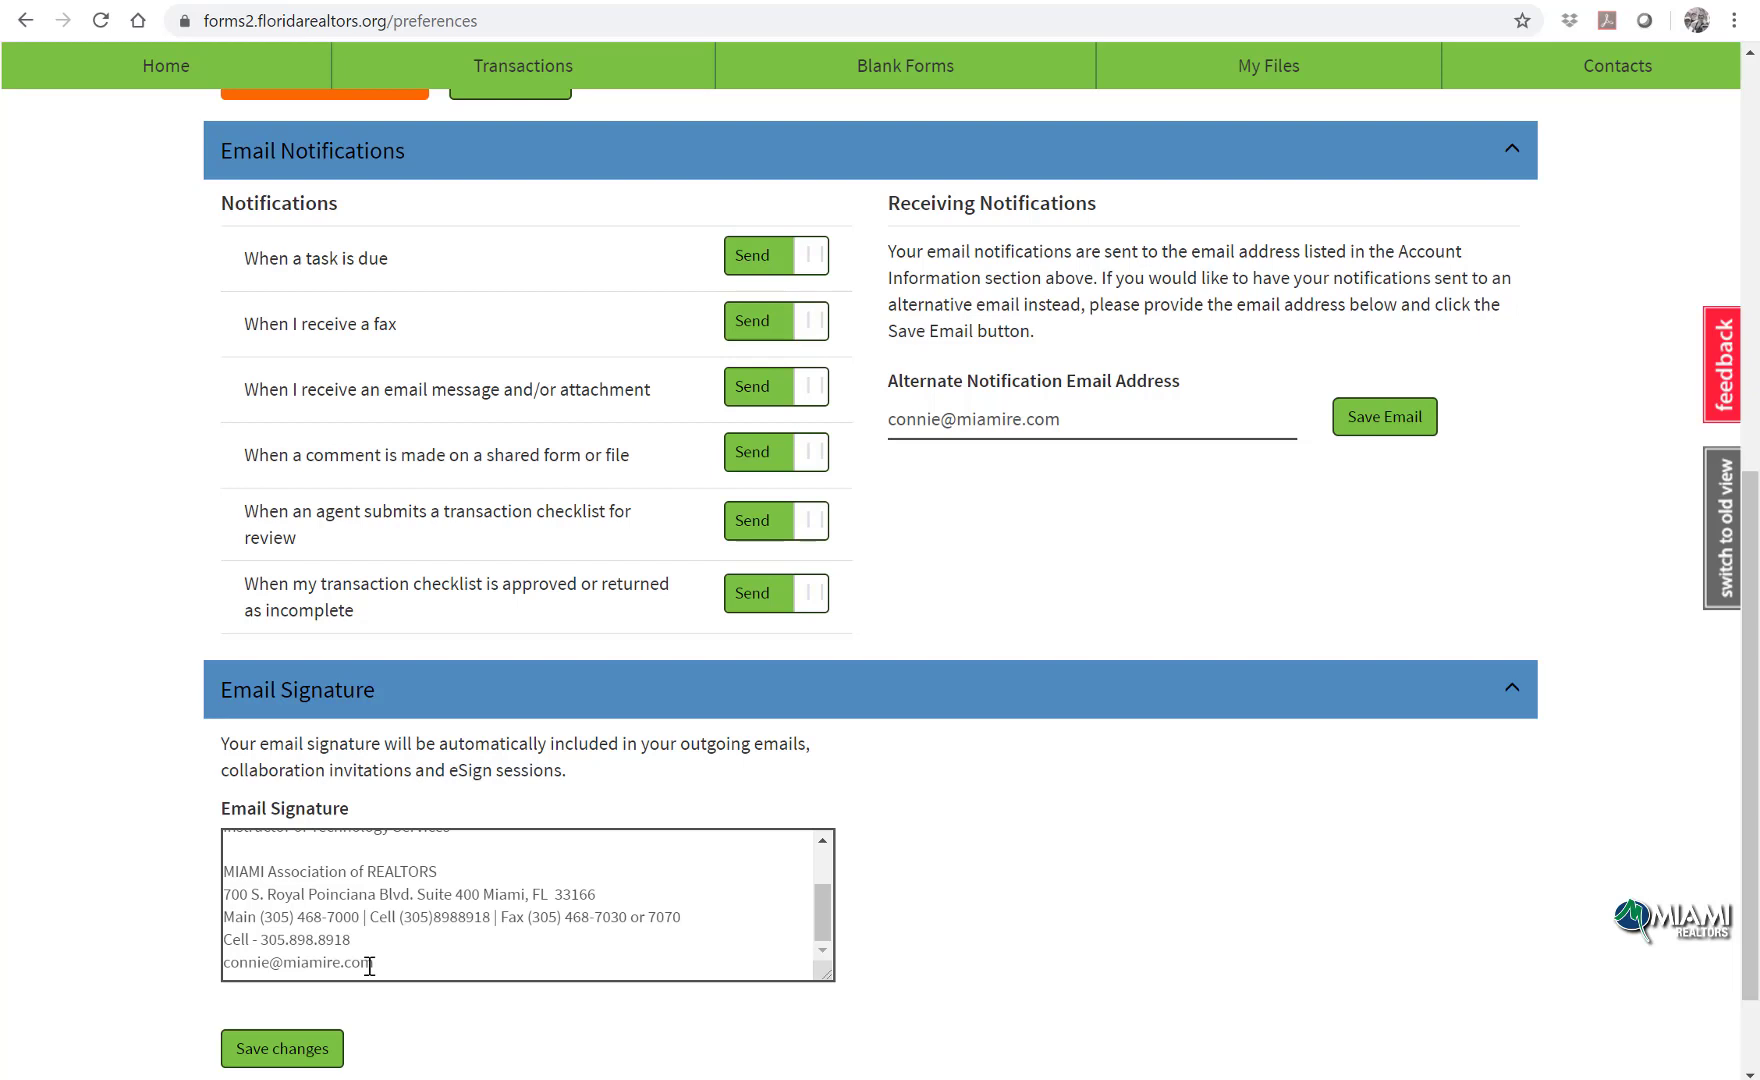
left_click(327, 1048)
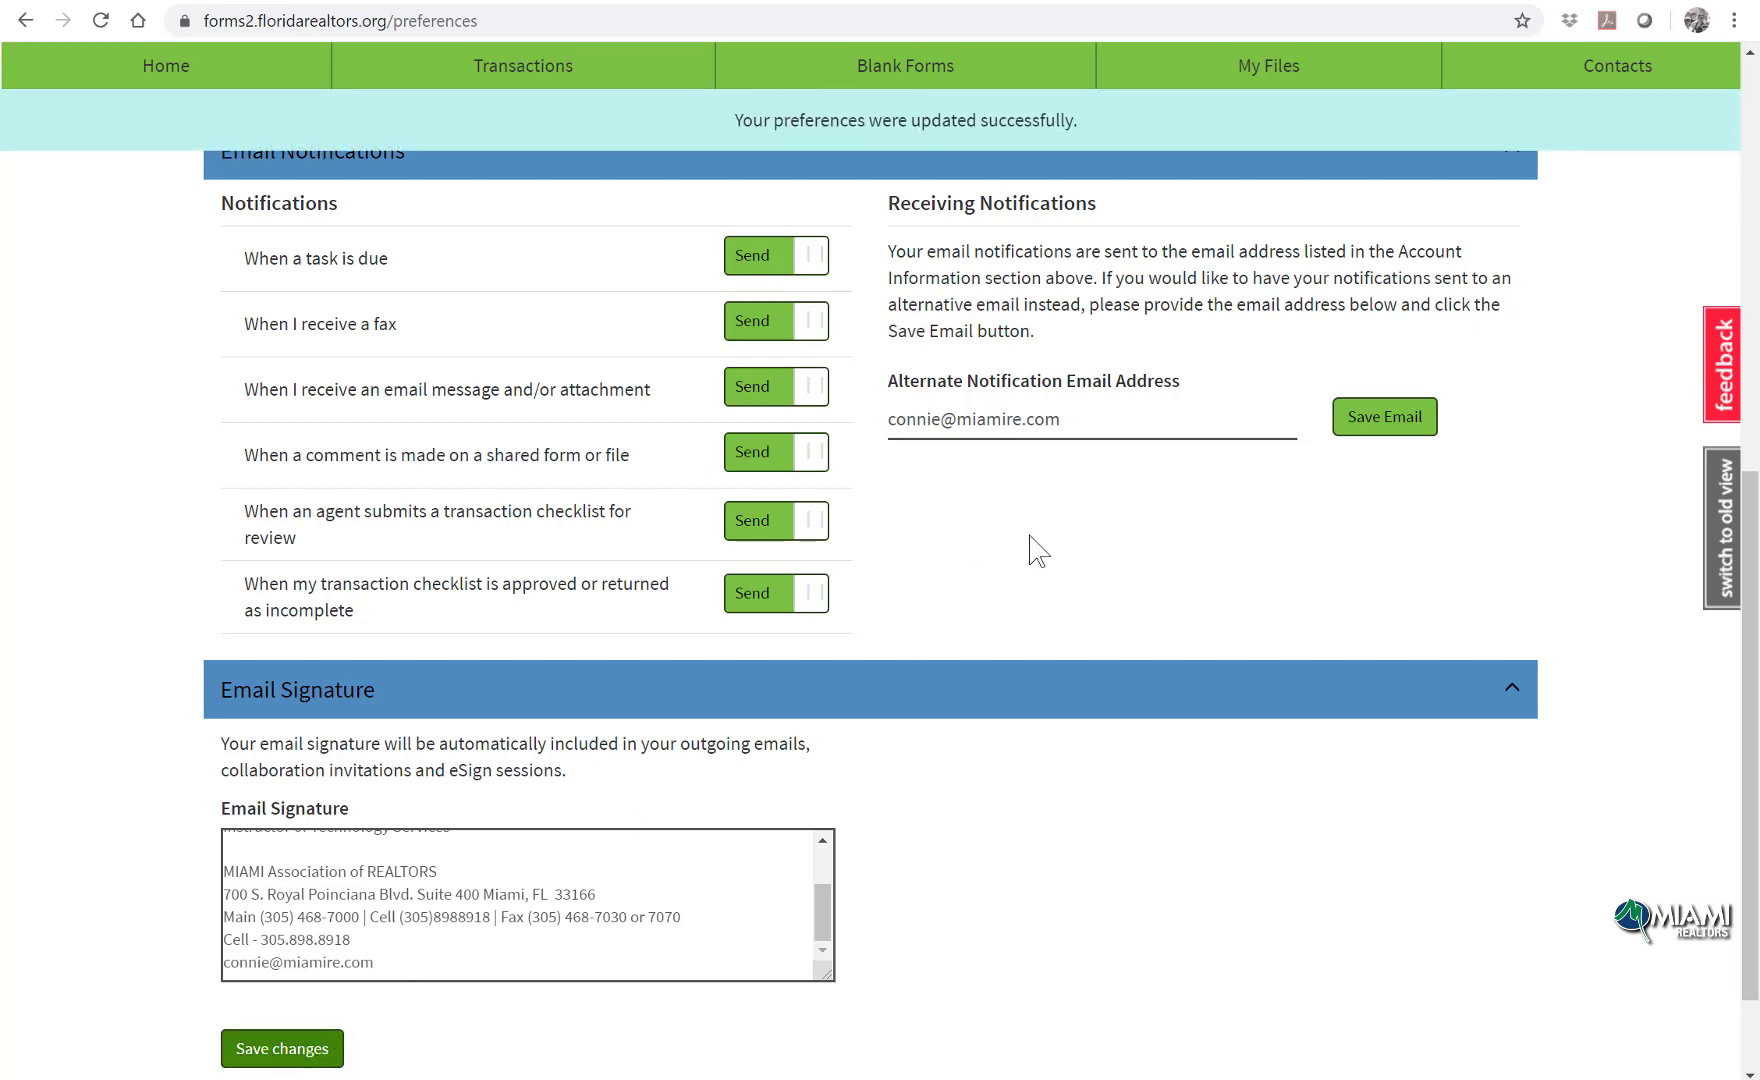
scroll(1037, 550, "up", 4)
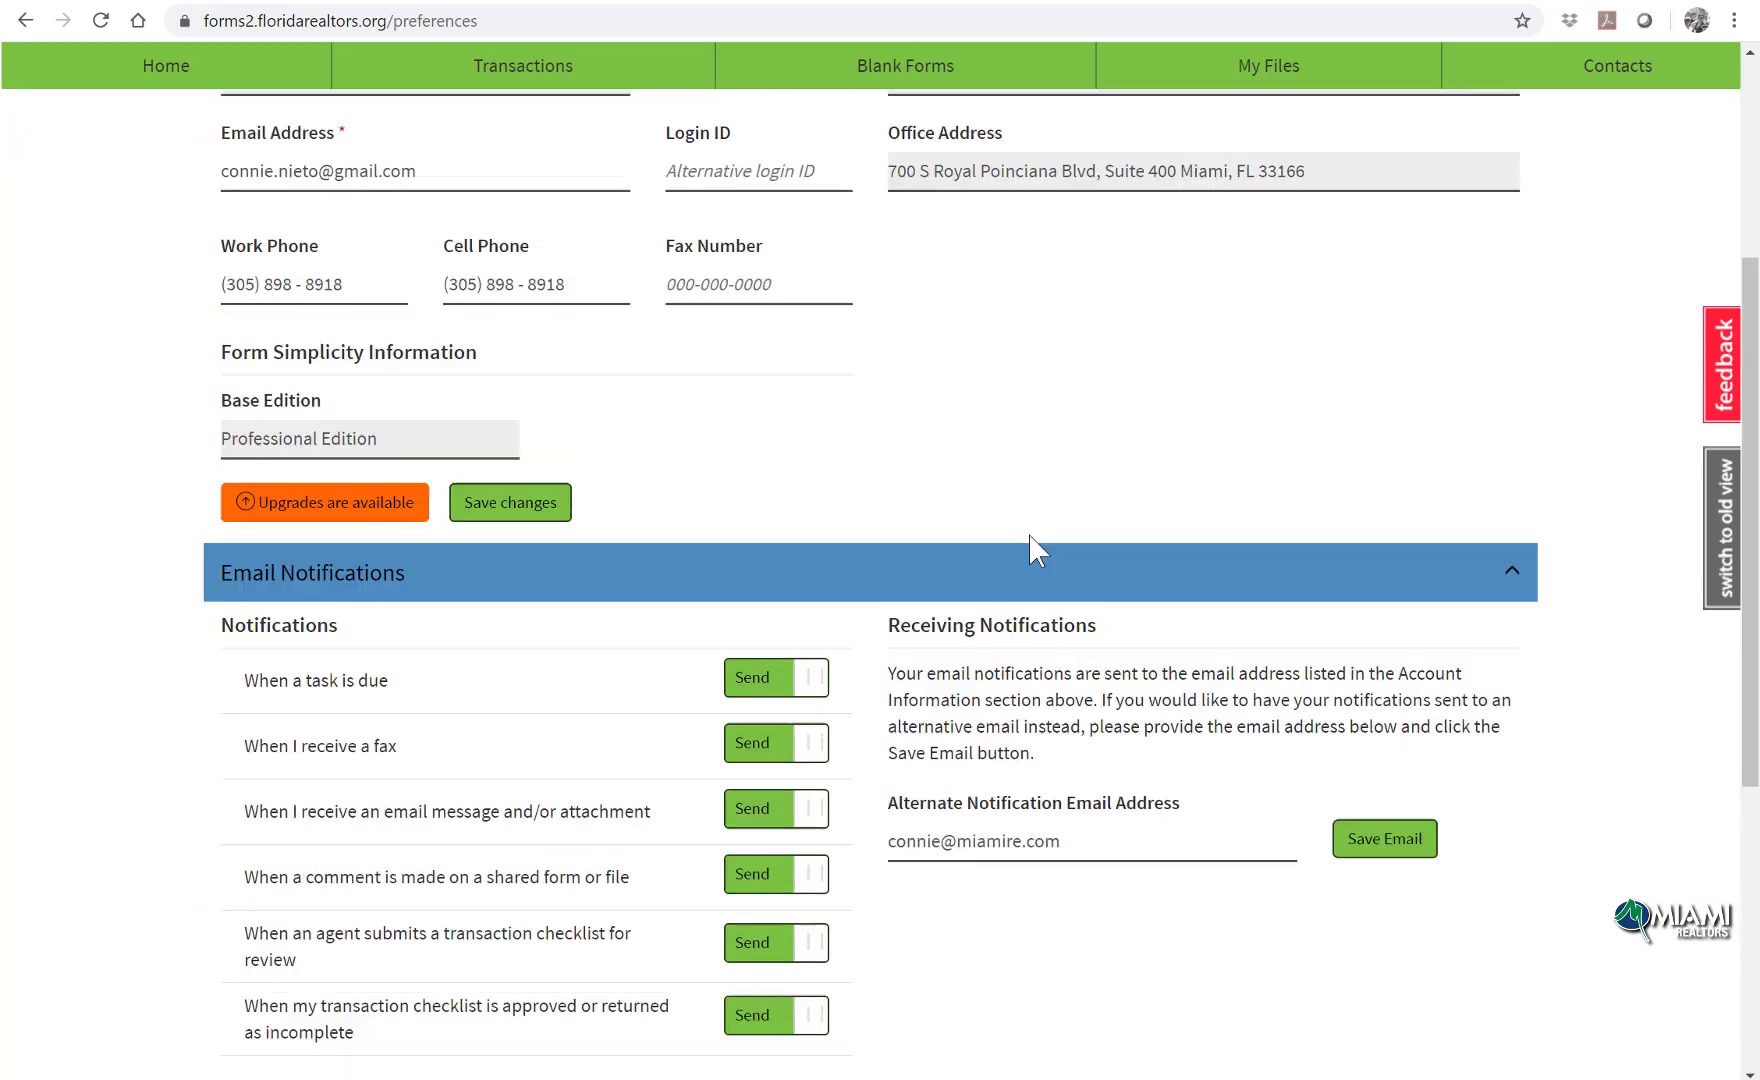
scroll(1037, 550, "up", 4)
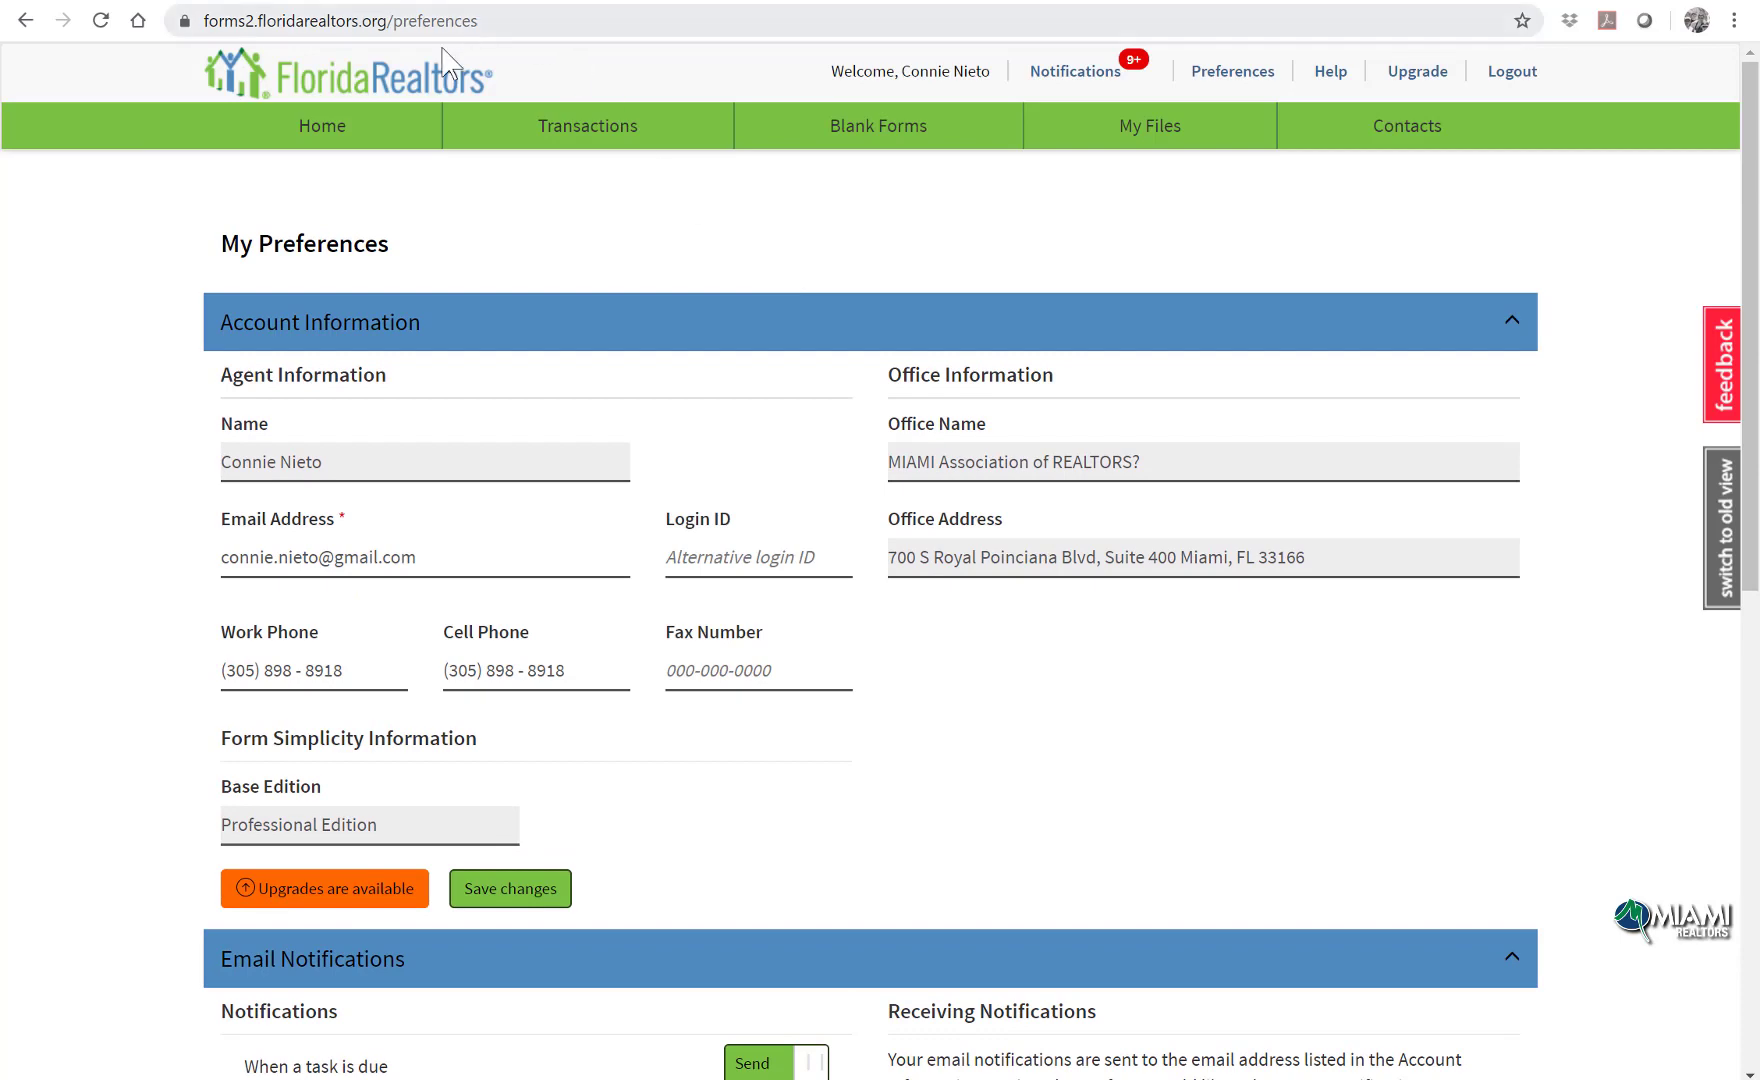
left_click(375, 138)
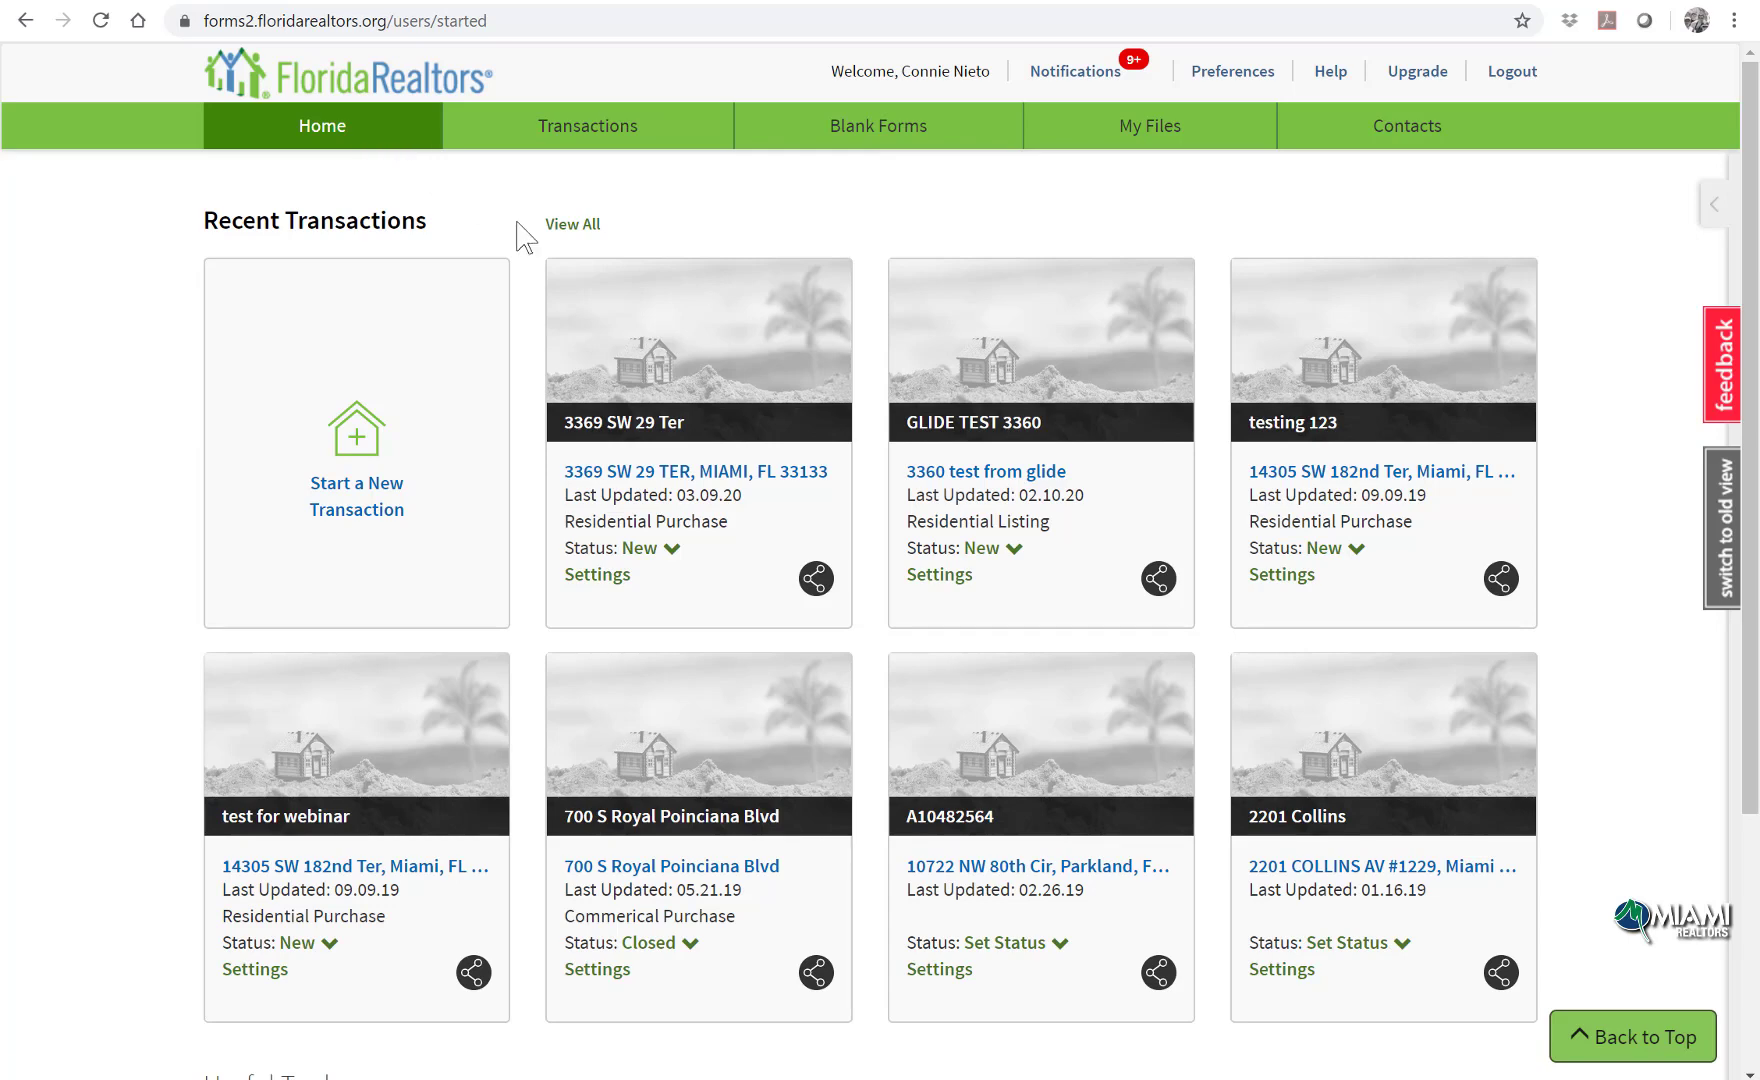
Step: Open Blank Forms and expand, then collapse, the Board - Miami Association Of Realtors list
left_click(927, 146)
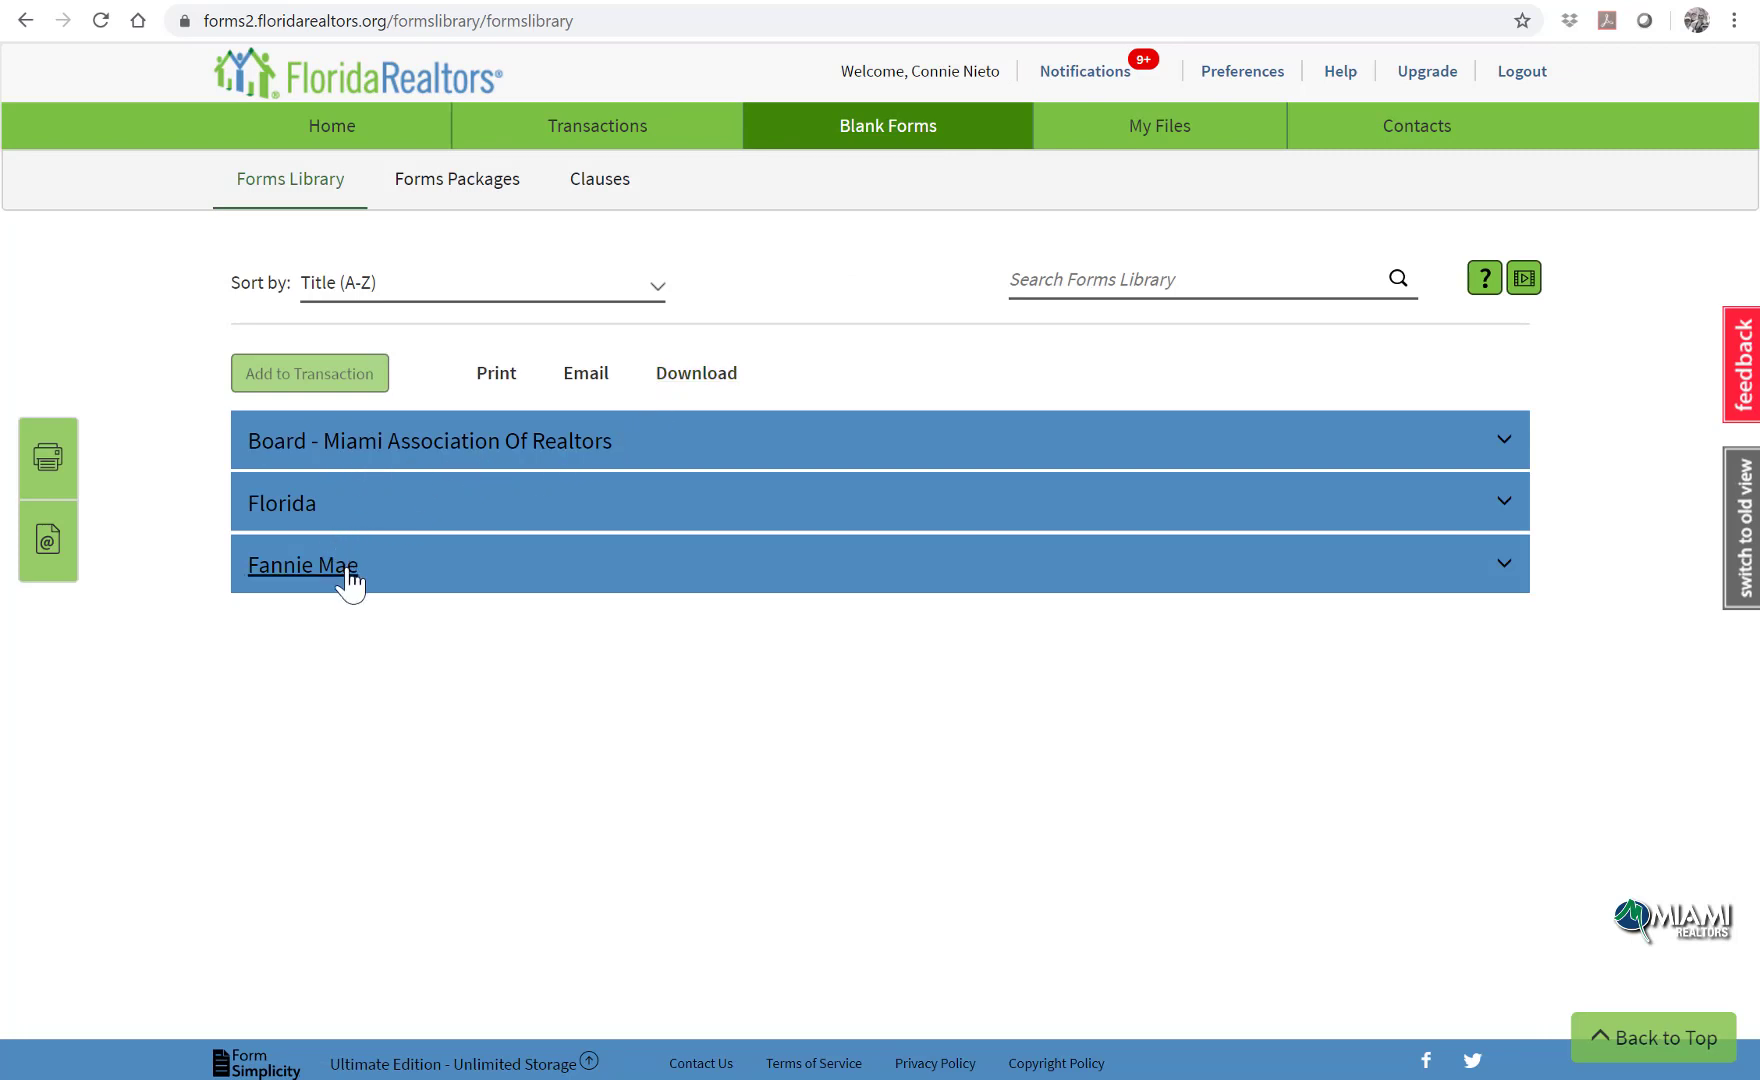
left_click(418, 450)
scroll(597, 558, "down", 2)
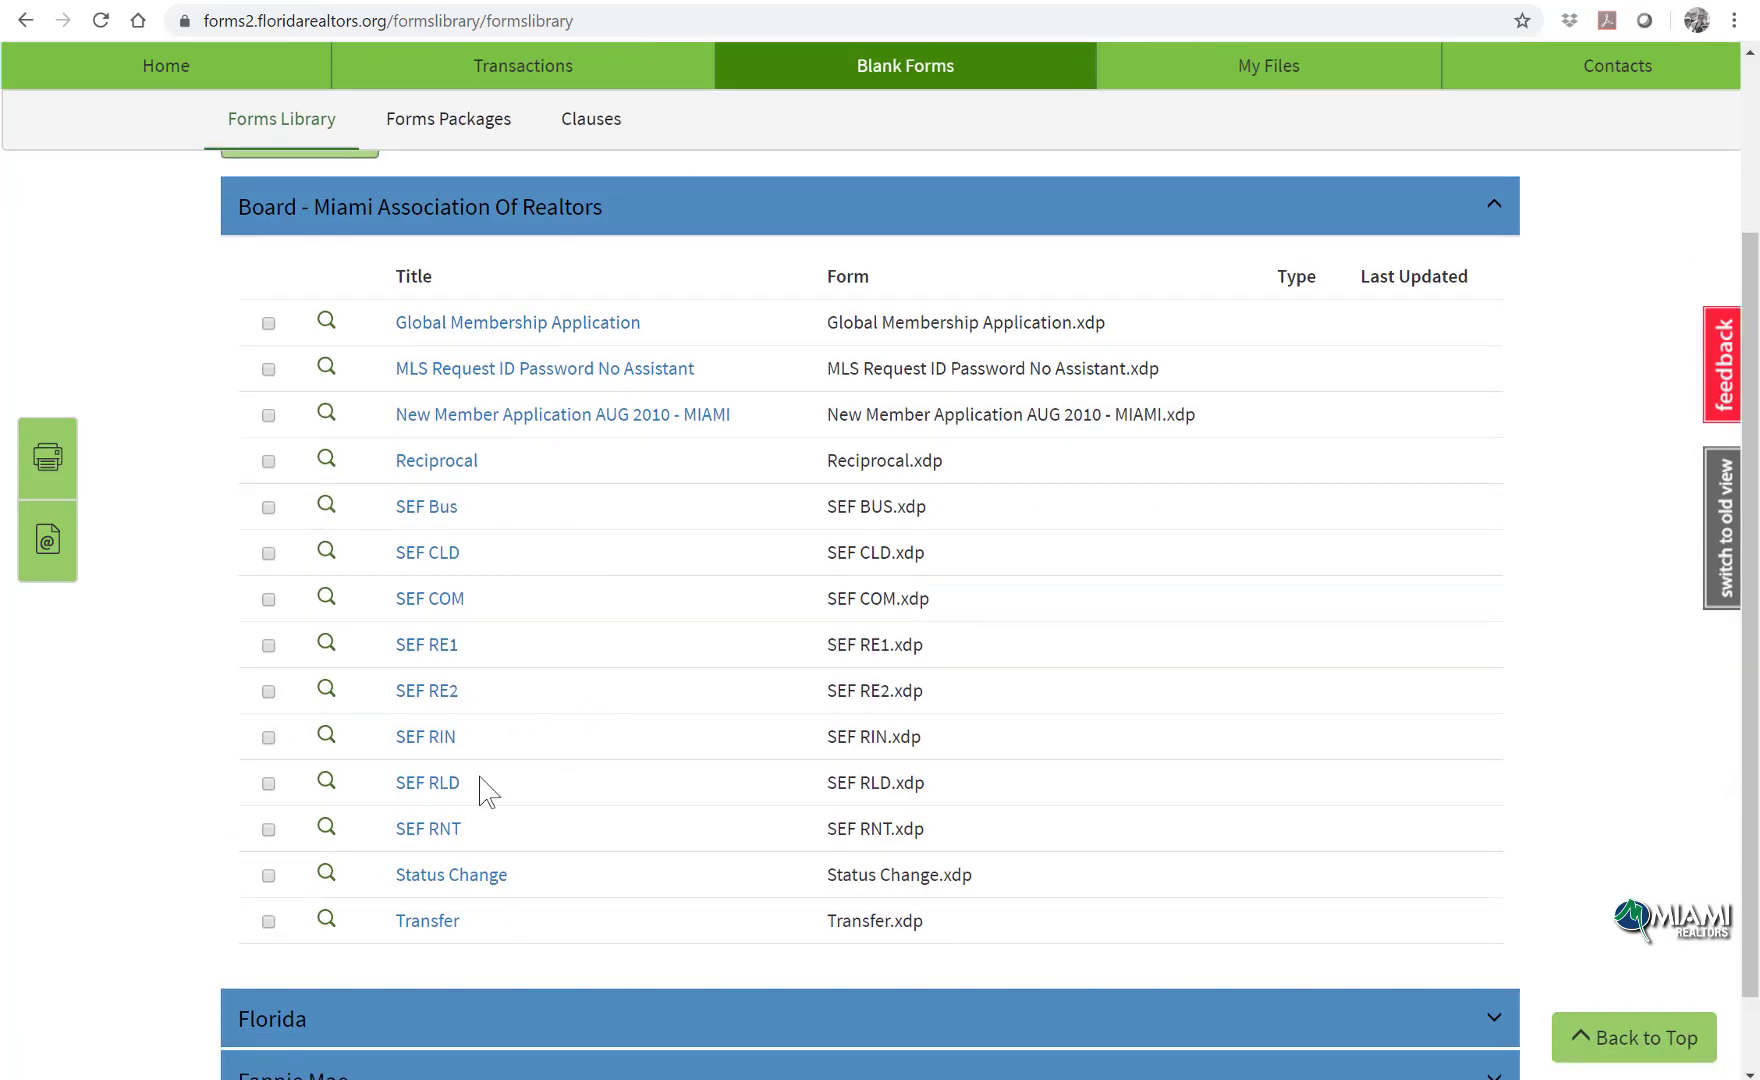
left_click(558, 212)
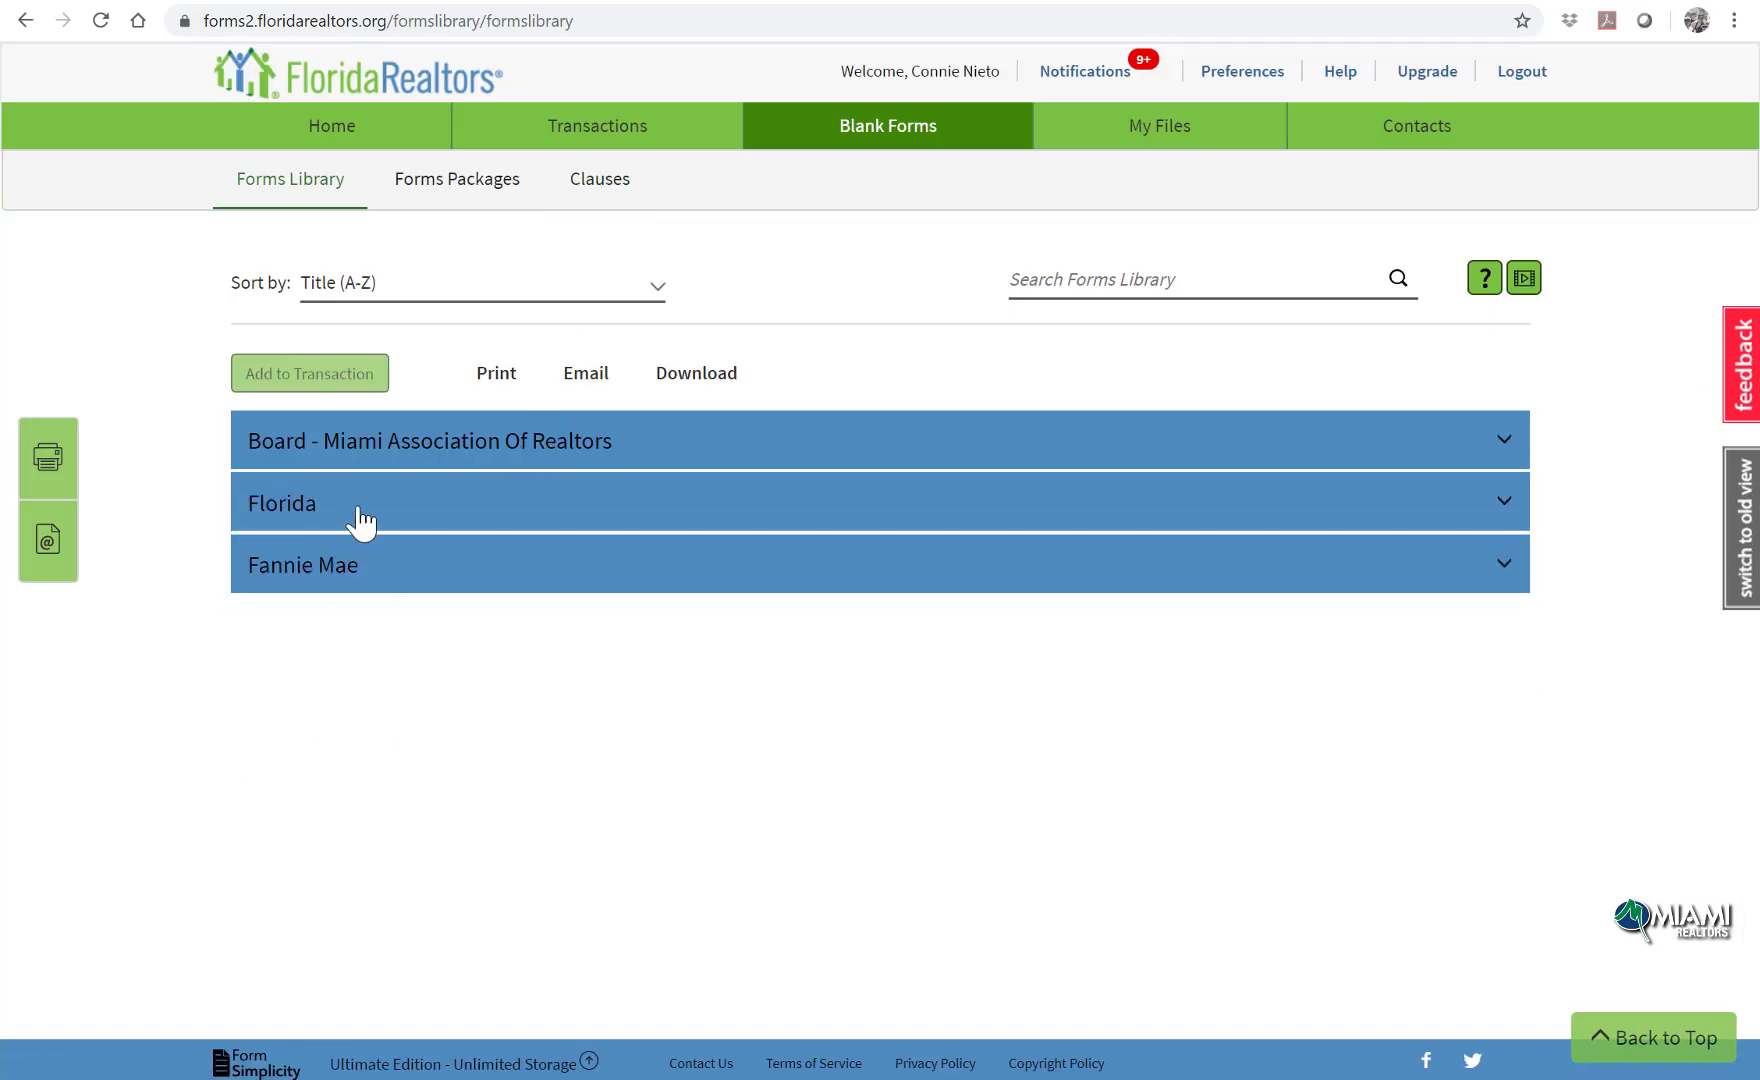
Step: Expand the Florida forms and search the library for 'as is'
left_click(533, 515)
scroll(668, 497, "down", 4)
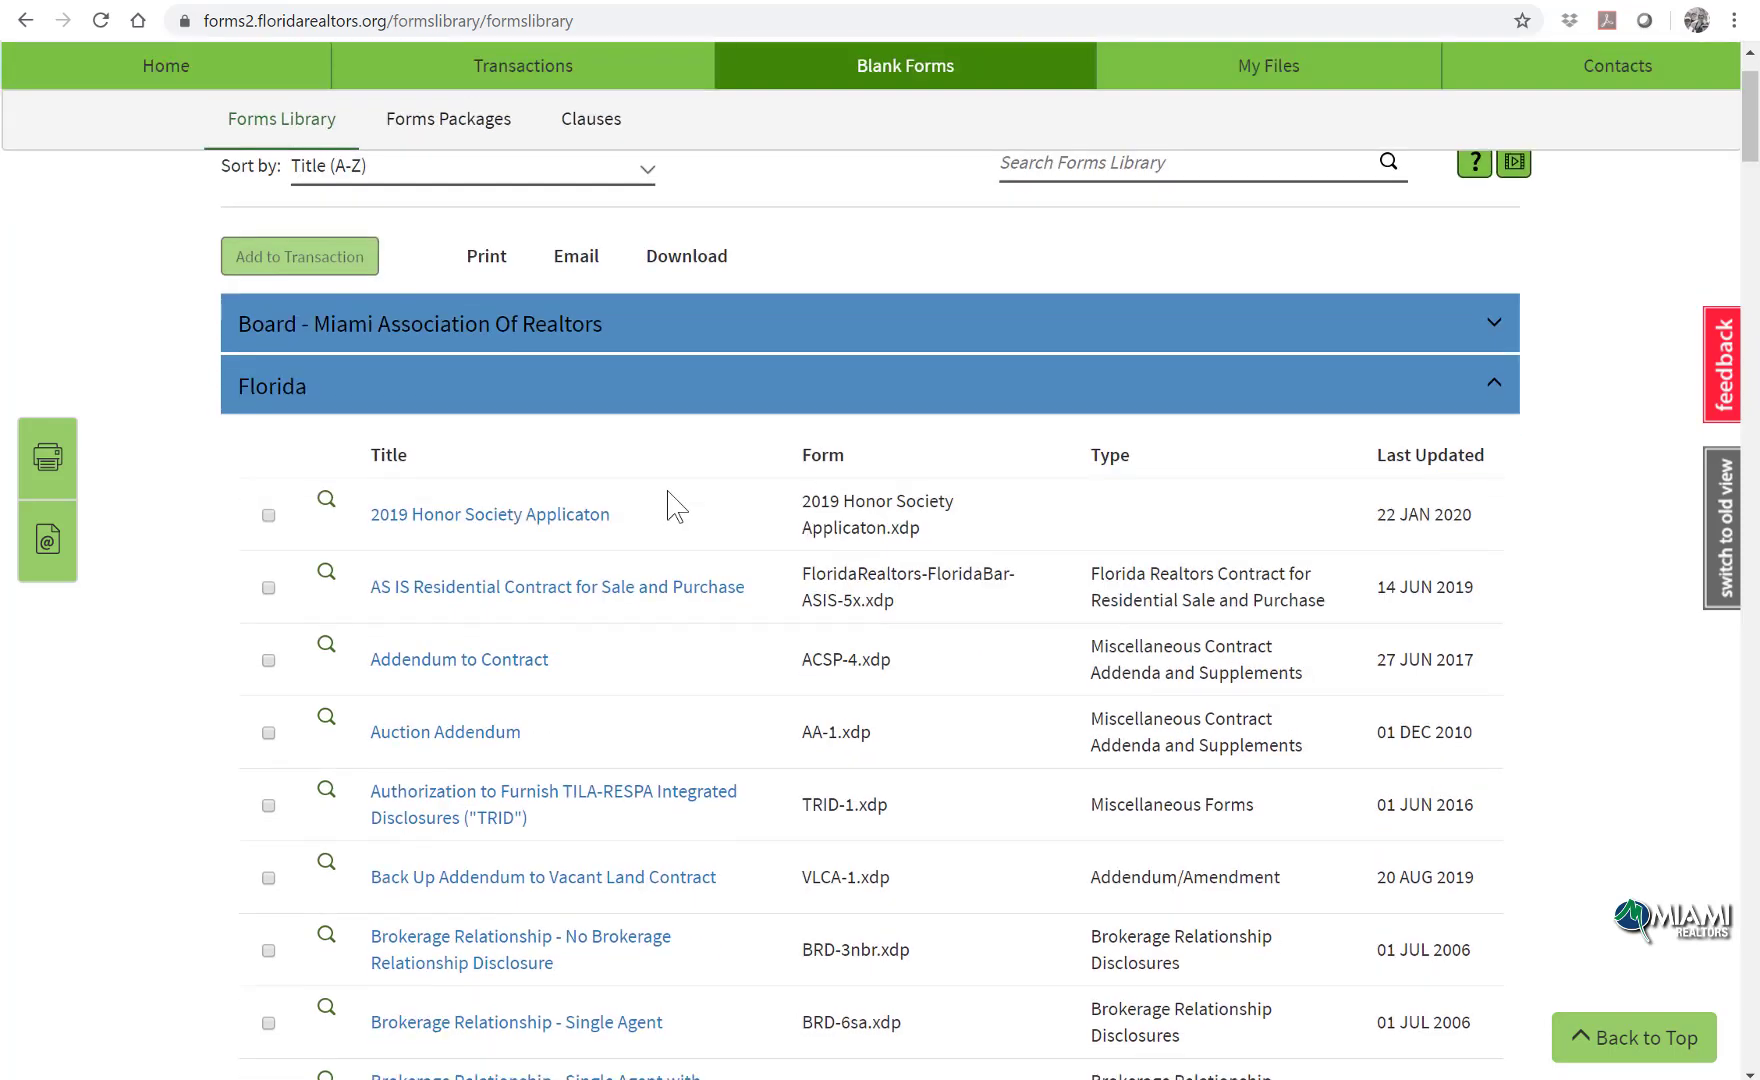
scroll(668, 505, "up", 3)
scroll(652, 495, "up", 2)
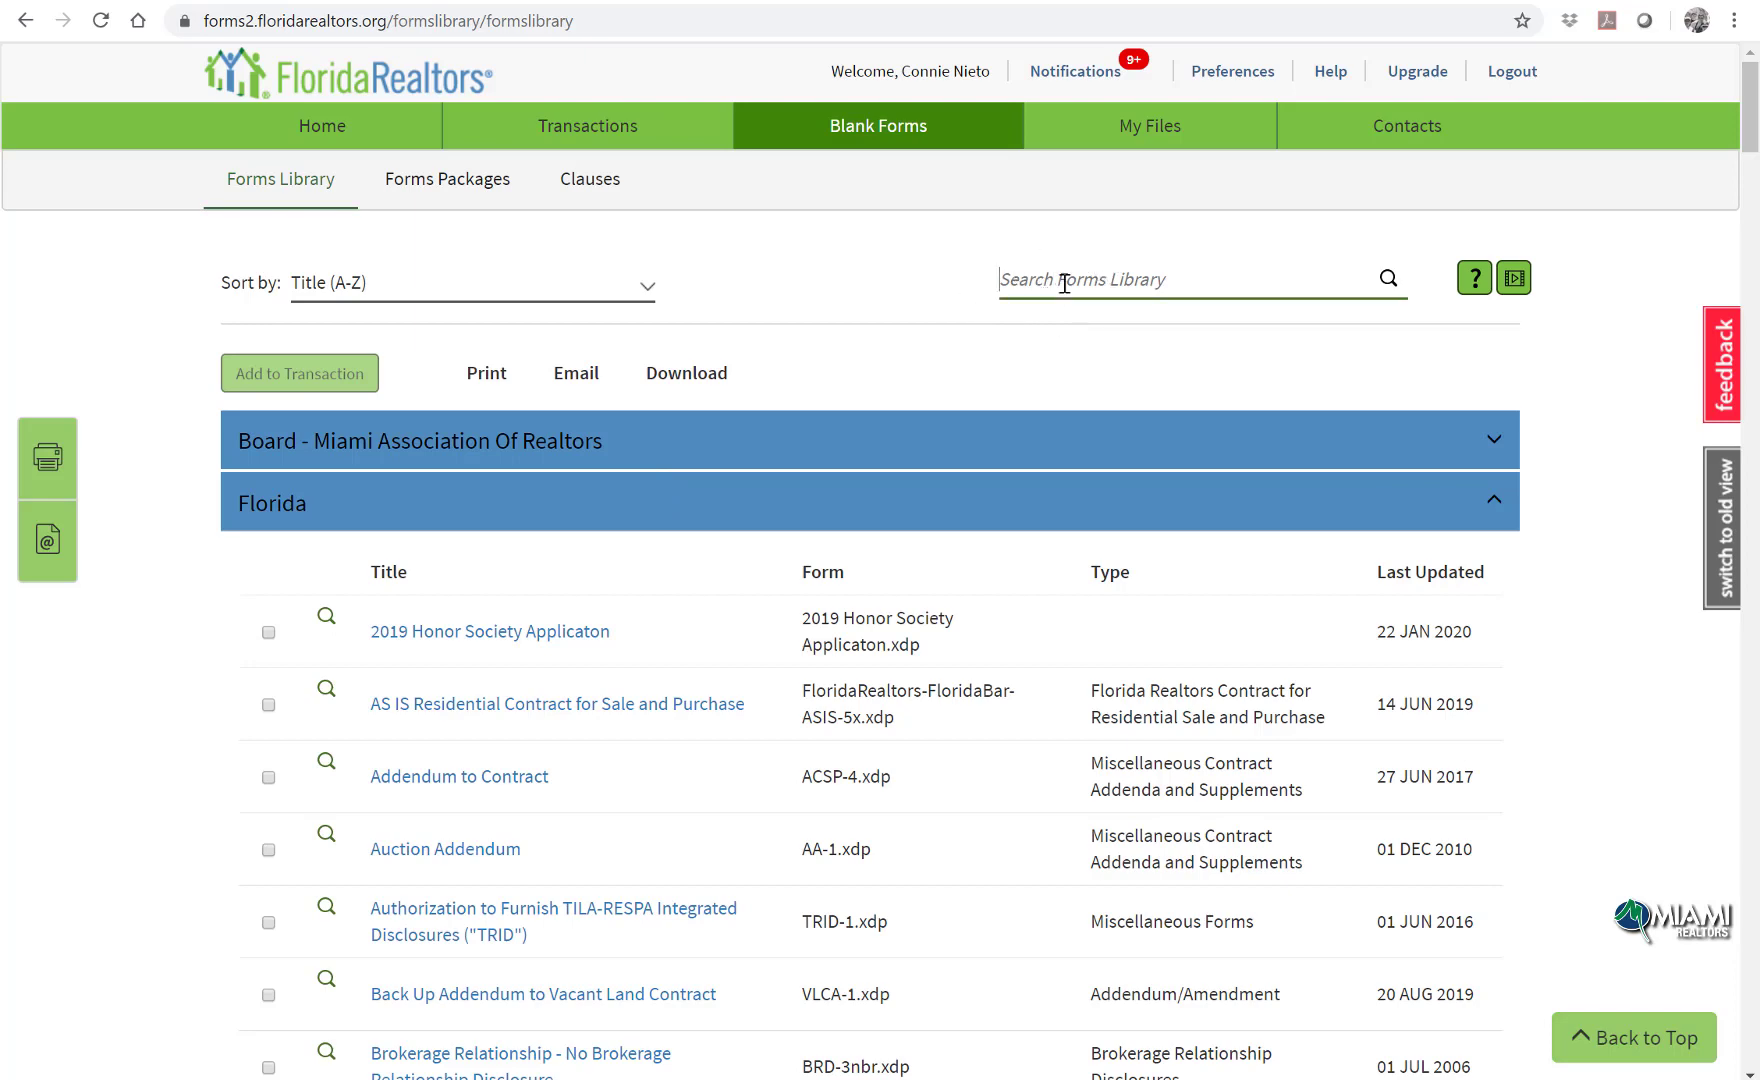
type("as is")
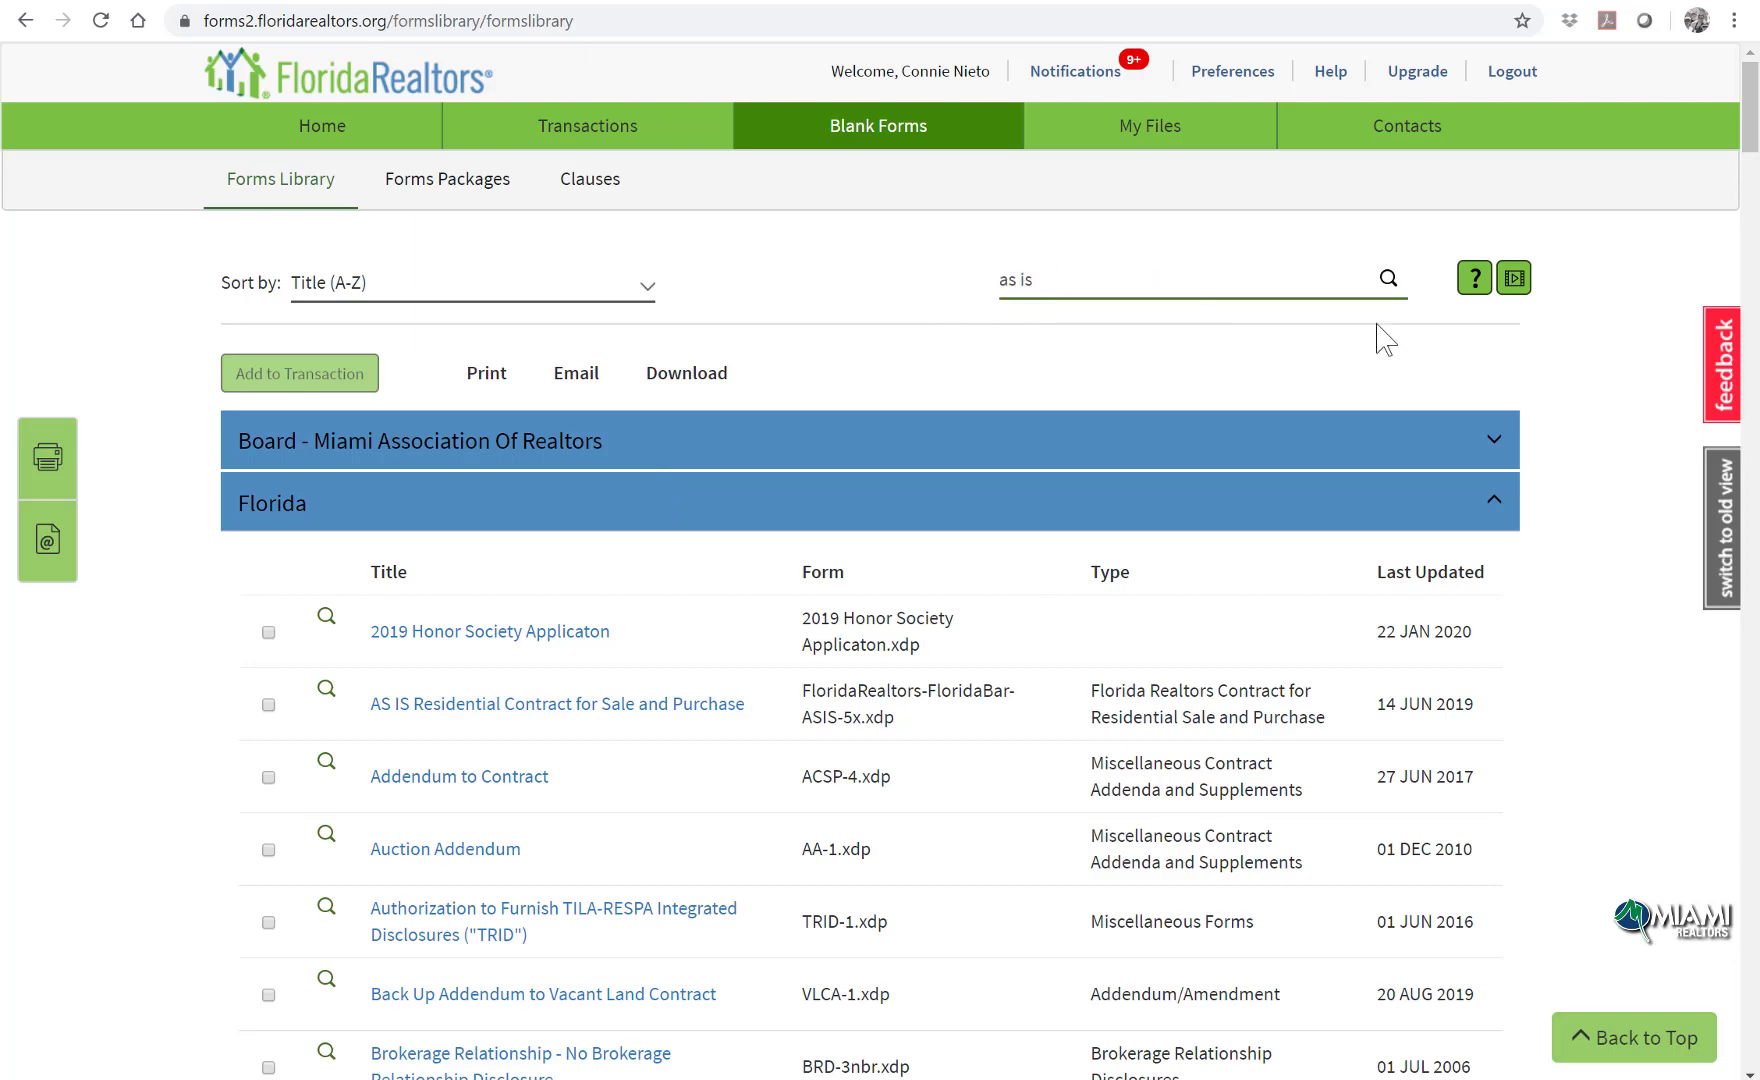
left_click(1390, 280)
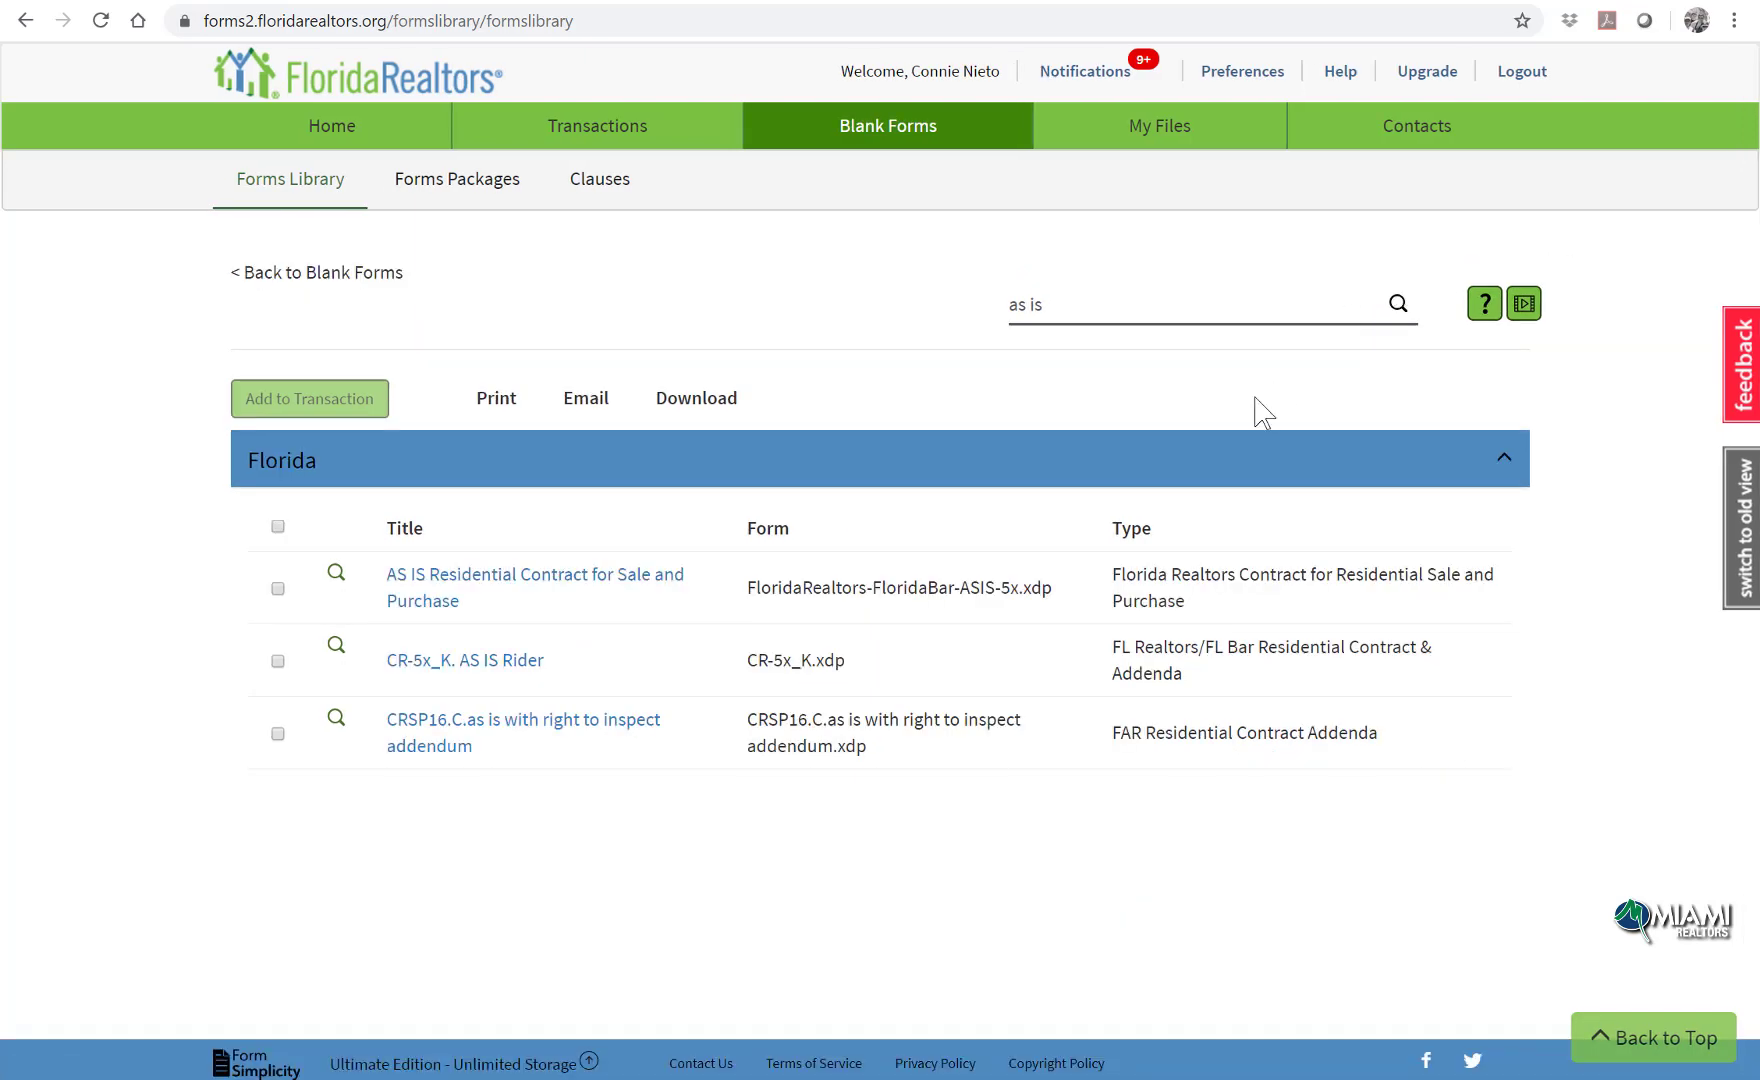
Step: Open the AS IS Residential Contract and enter the seller, buyer and street address
left_click(552, 580)
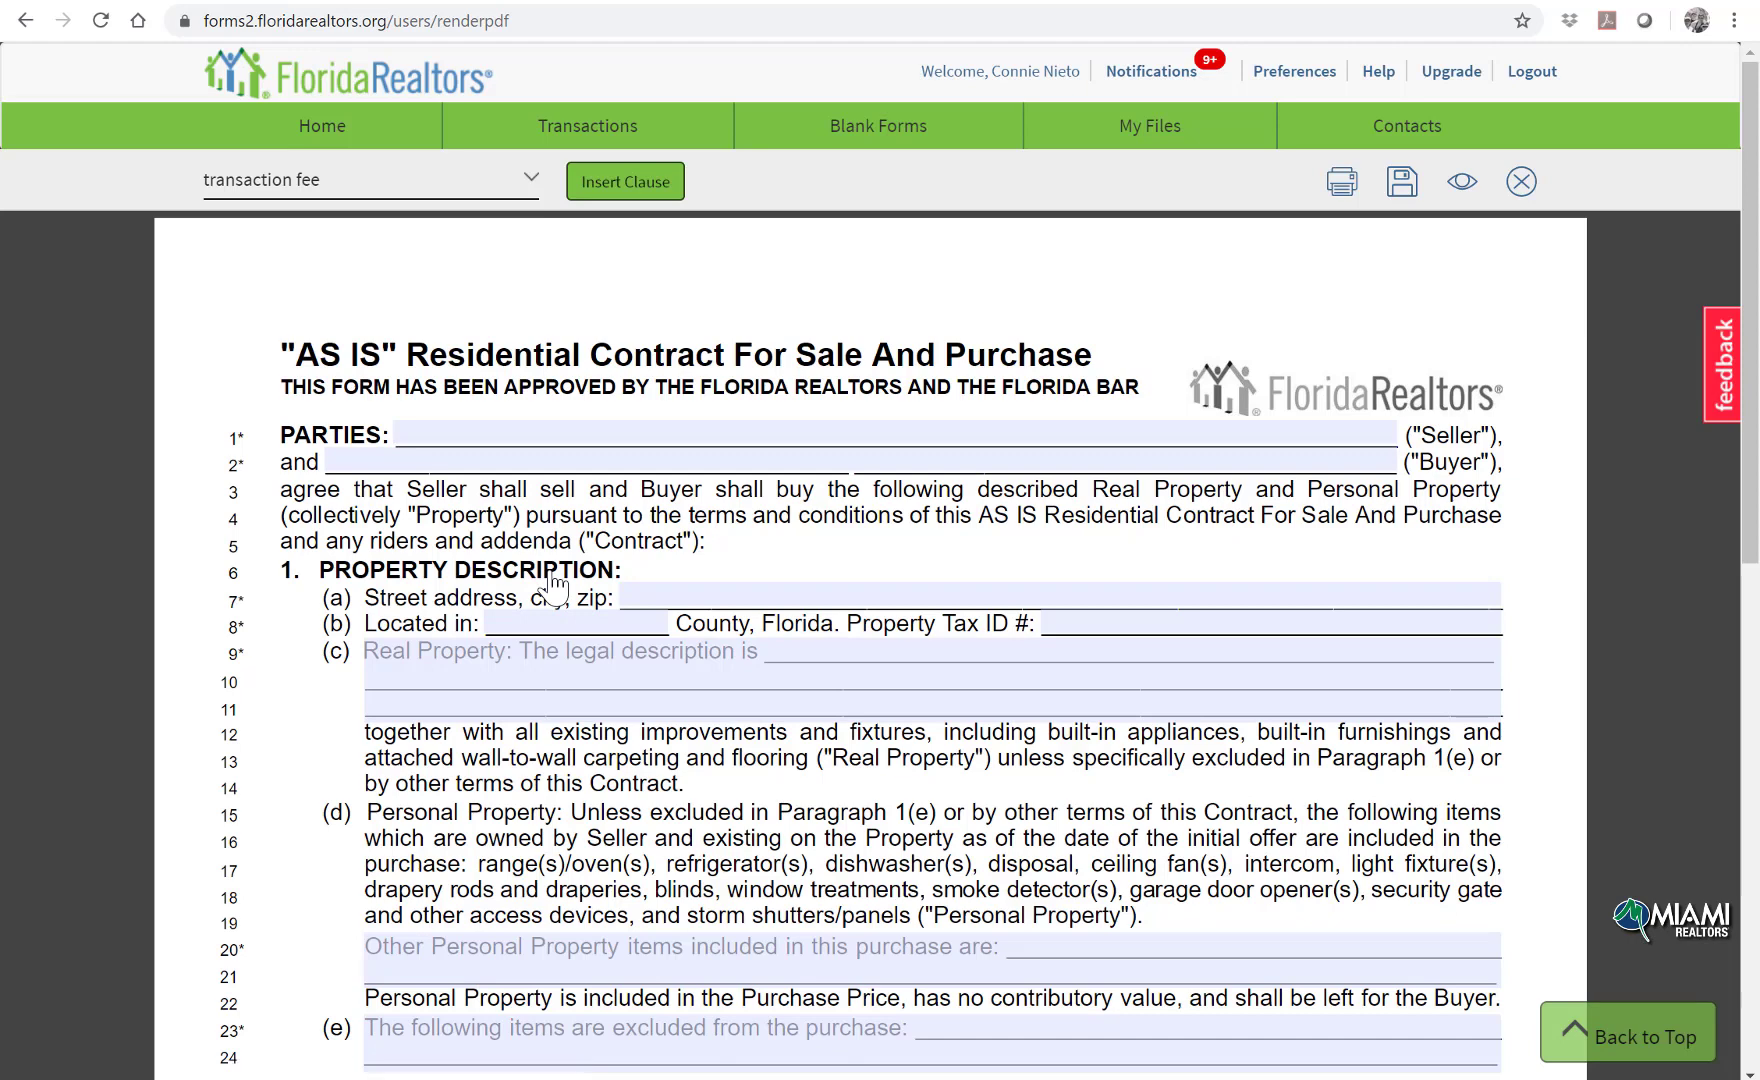
left_click(724, 427)
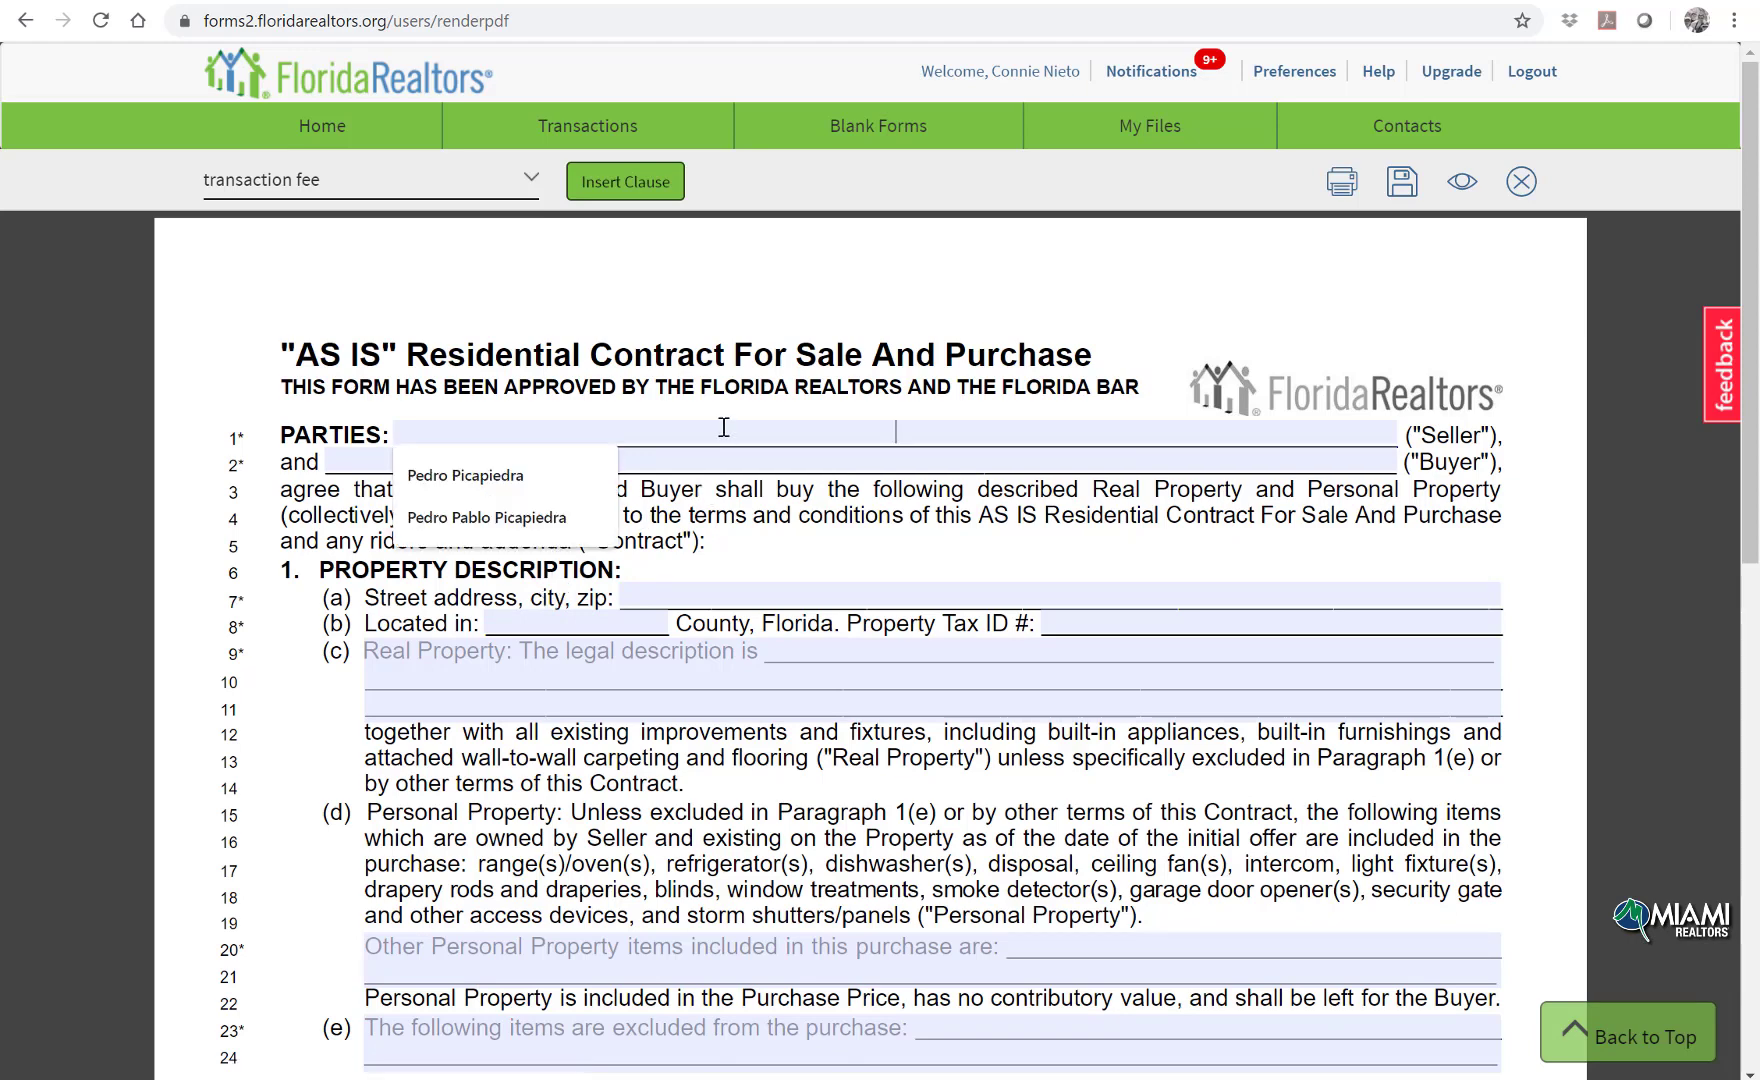
type("freed")
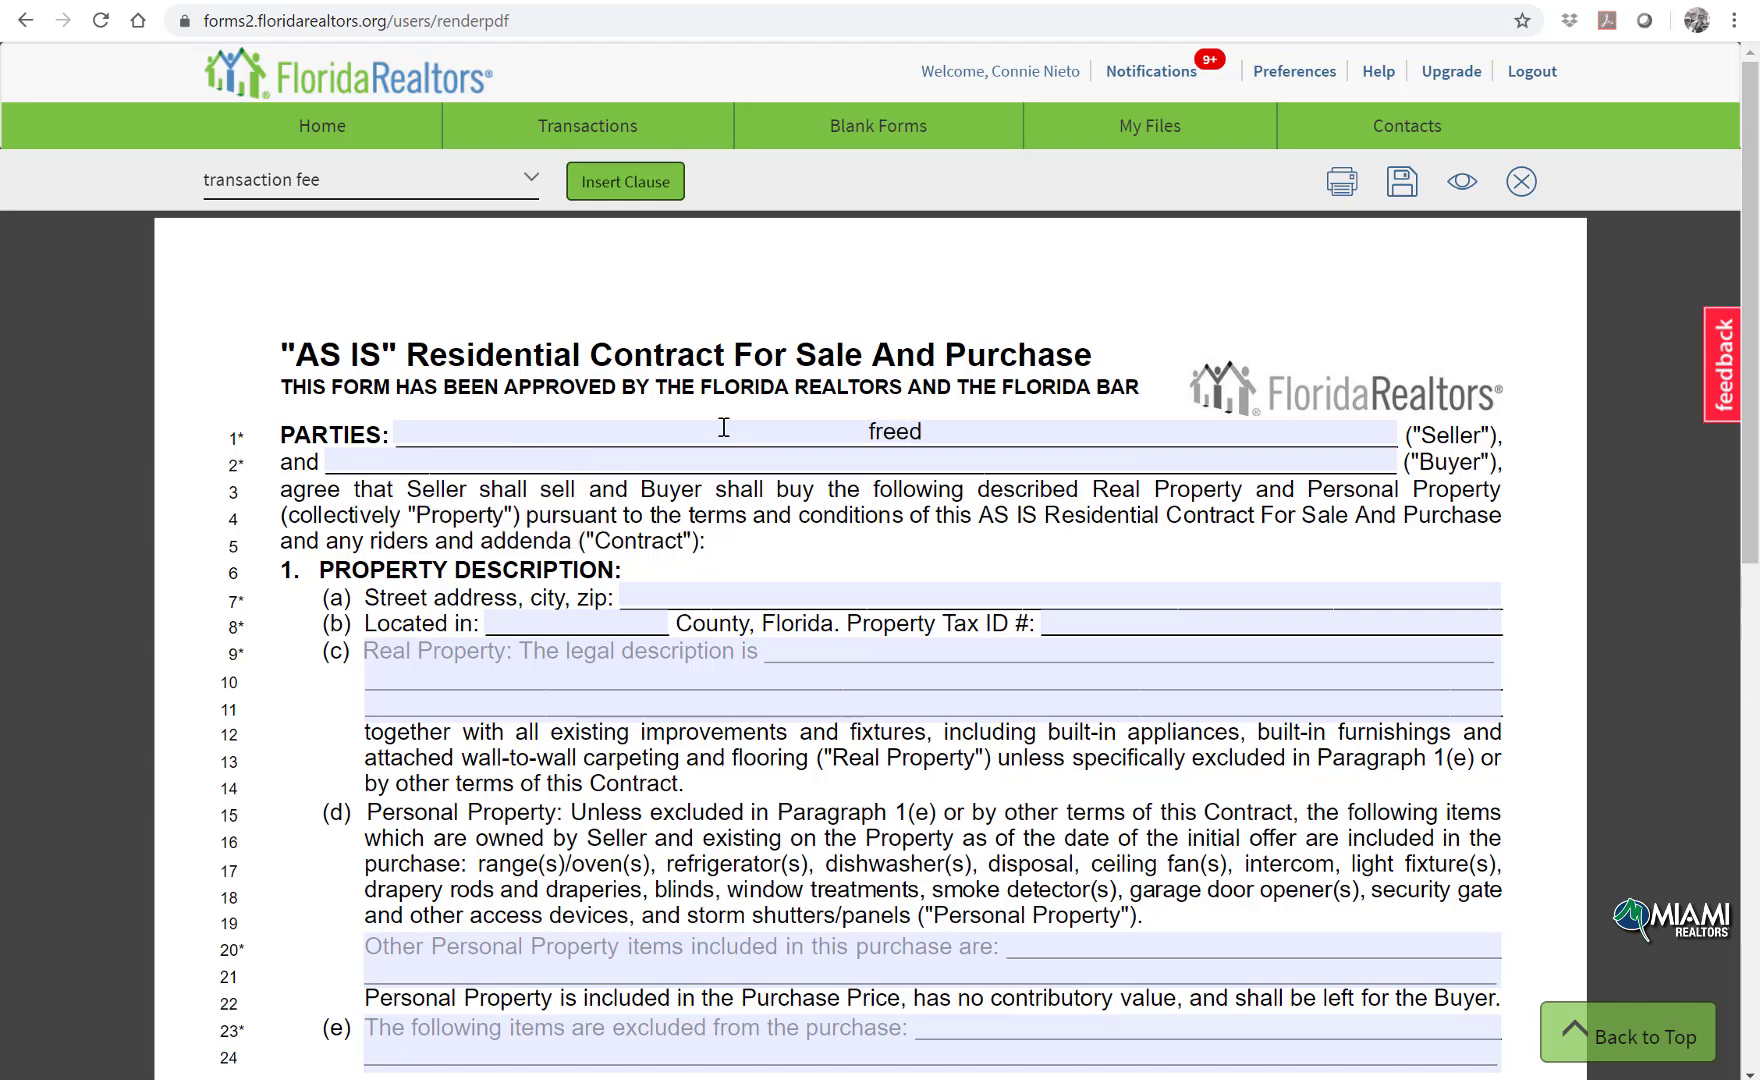
key("BackSpace")
key("BackSpace")
type("d flintstoneba")
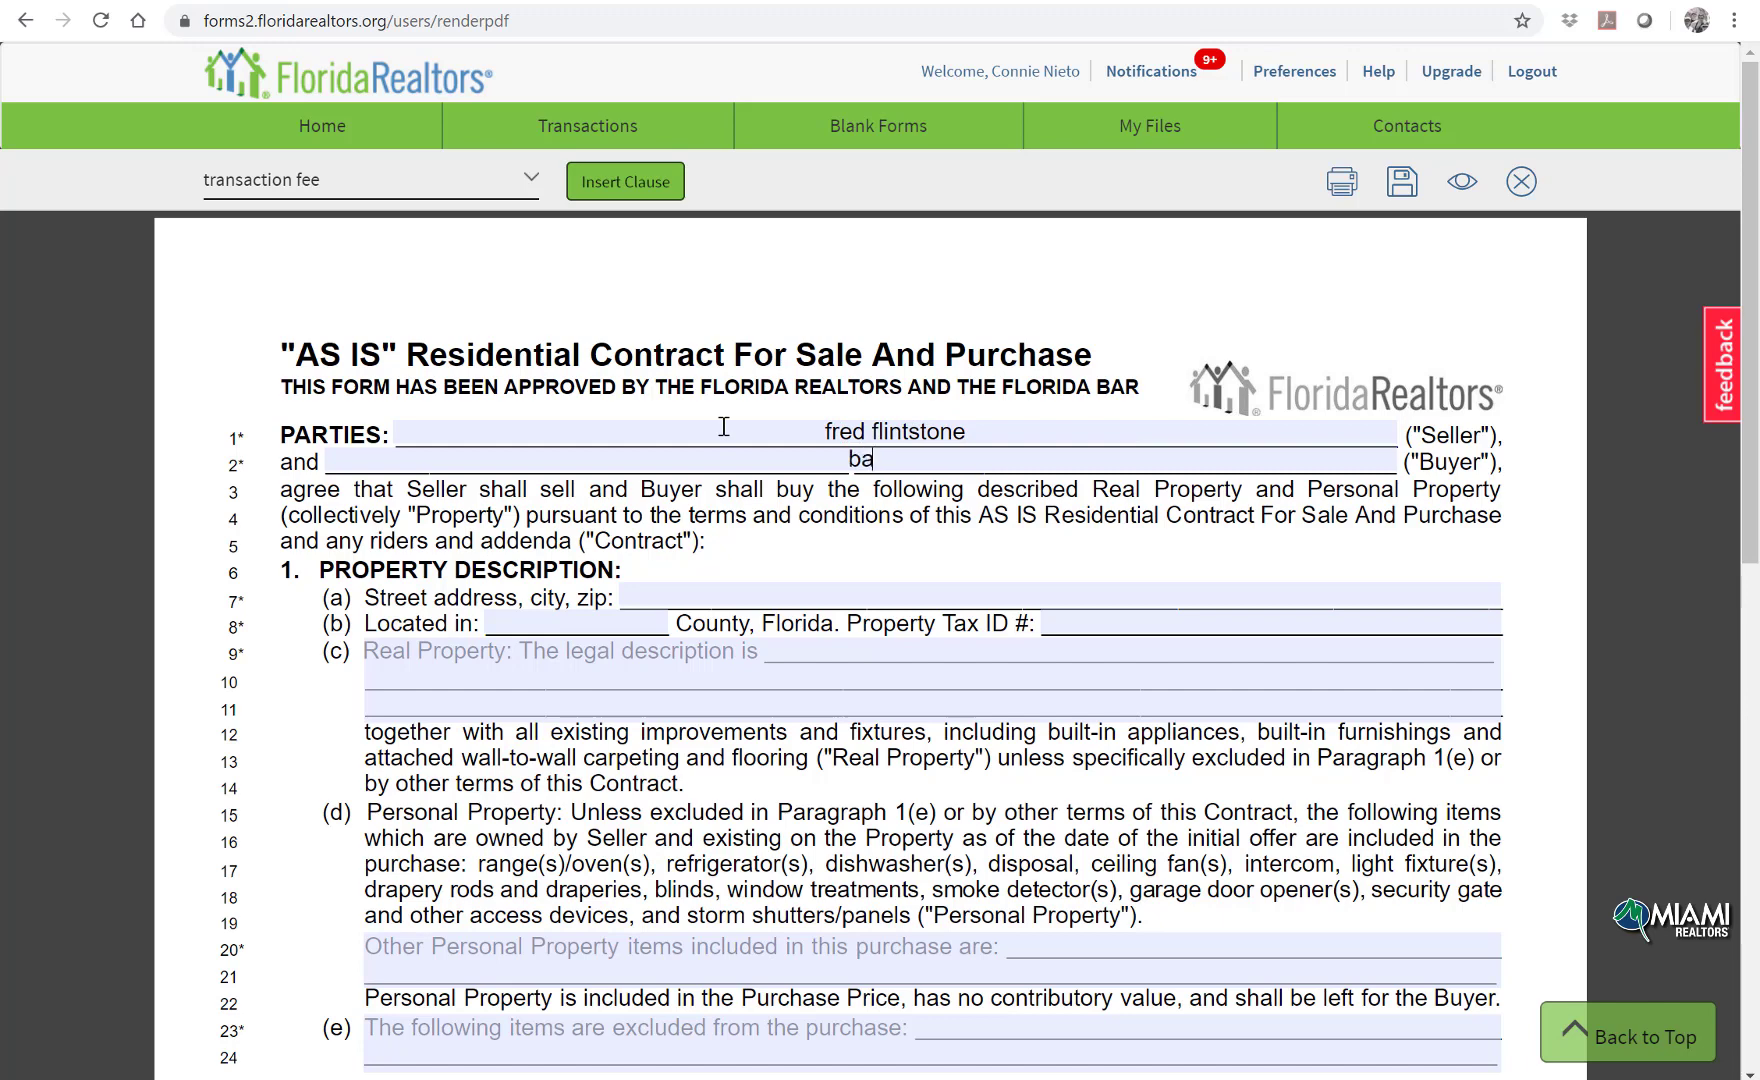
type("rney rubble")
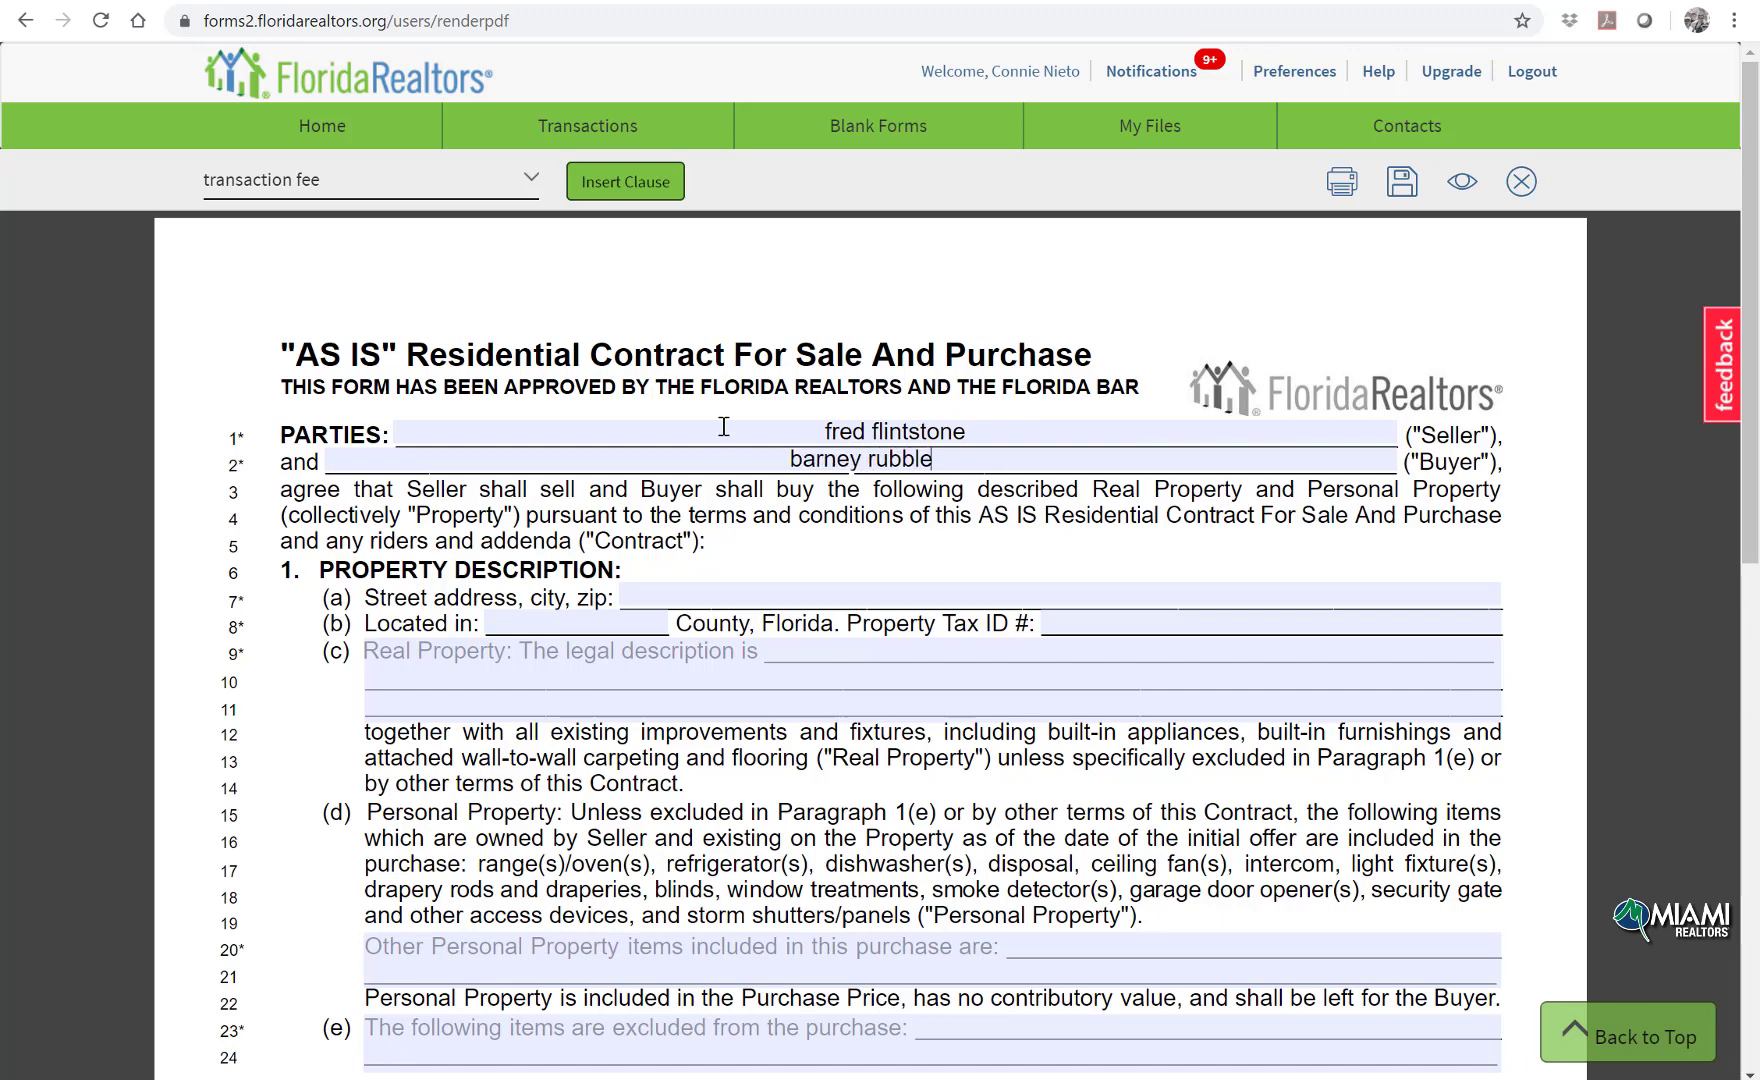
left_click(808, 589)
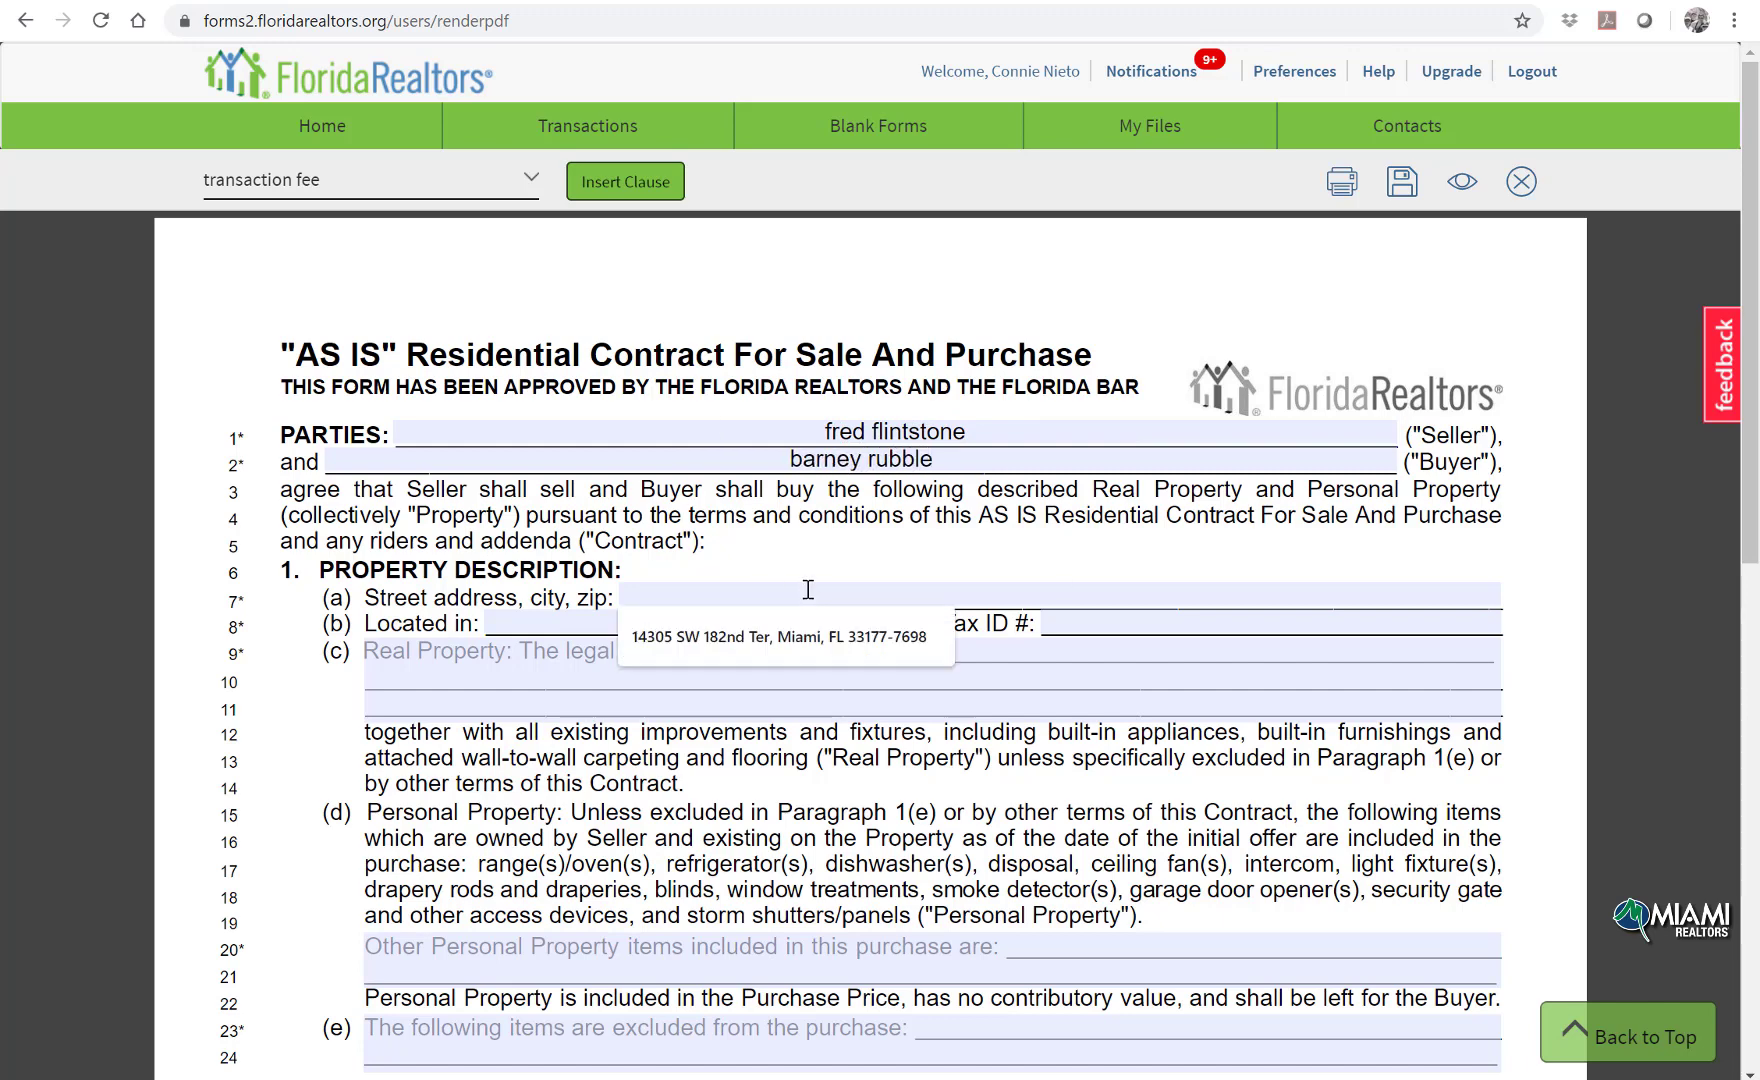
type("12354")
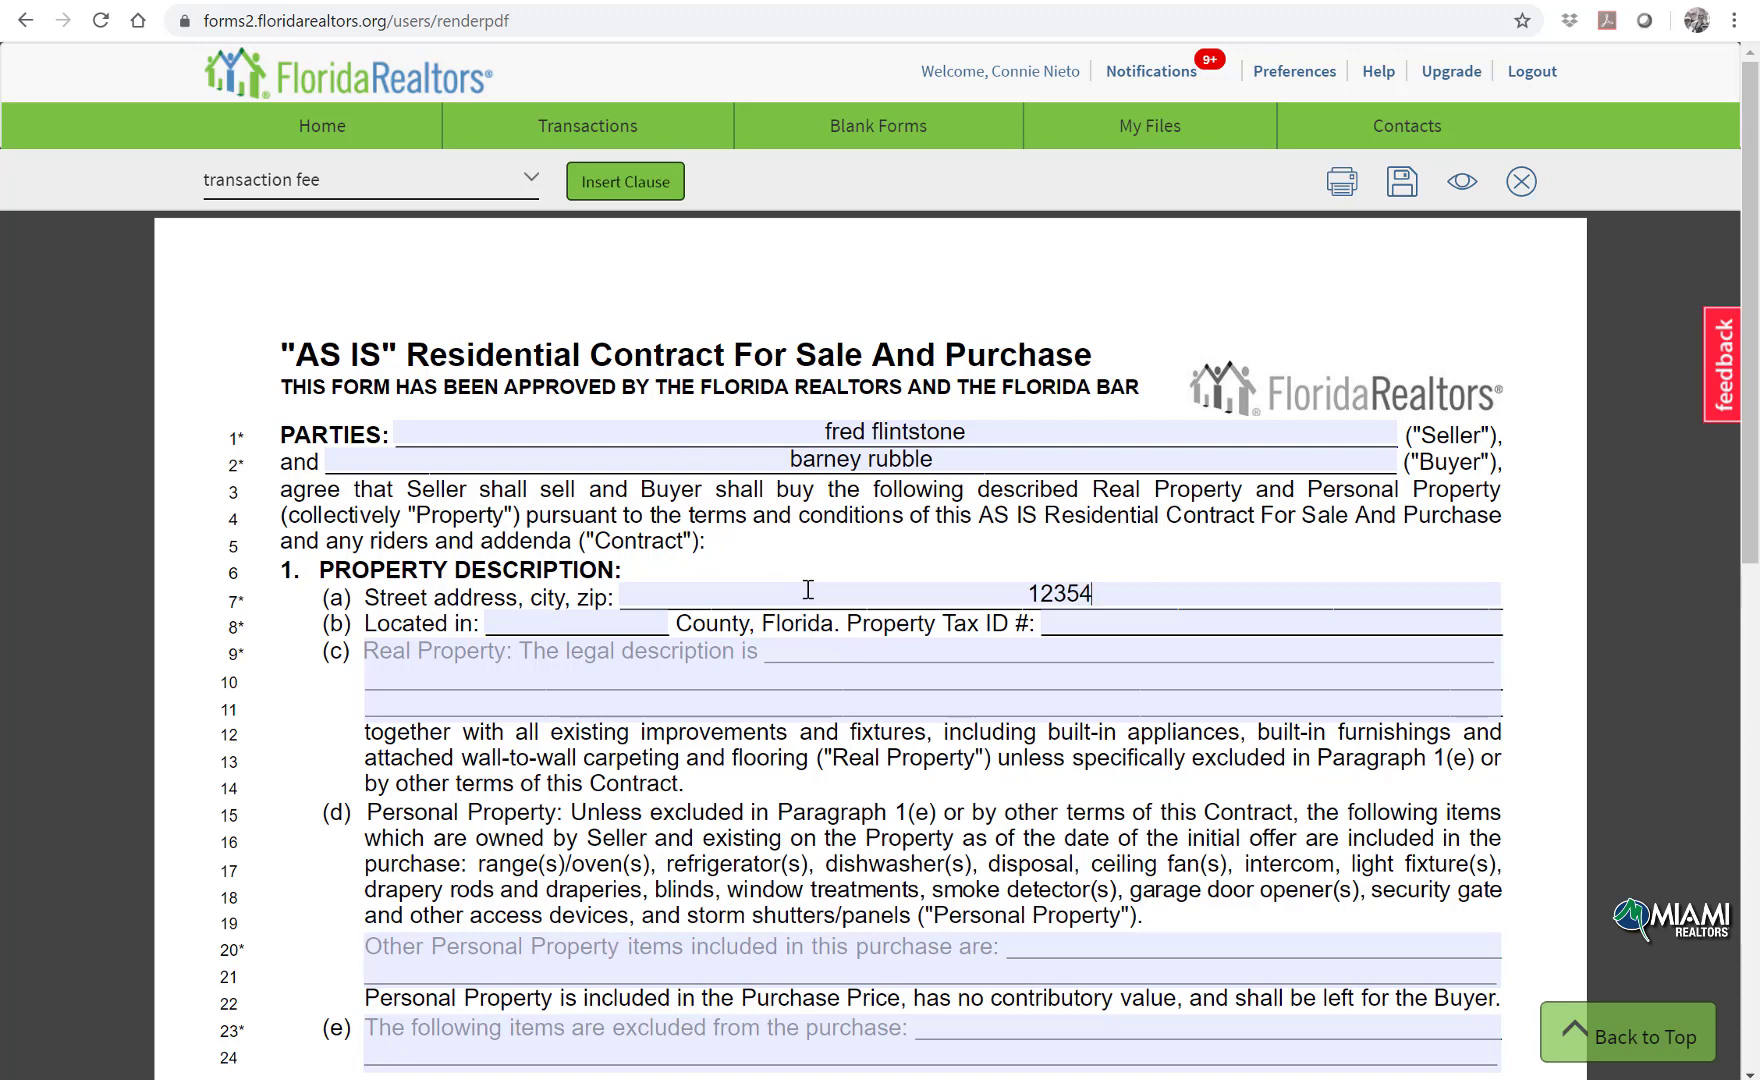
type("444 sw")
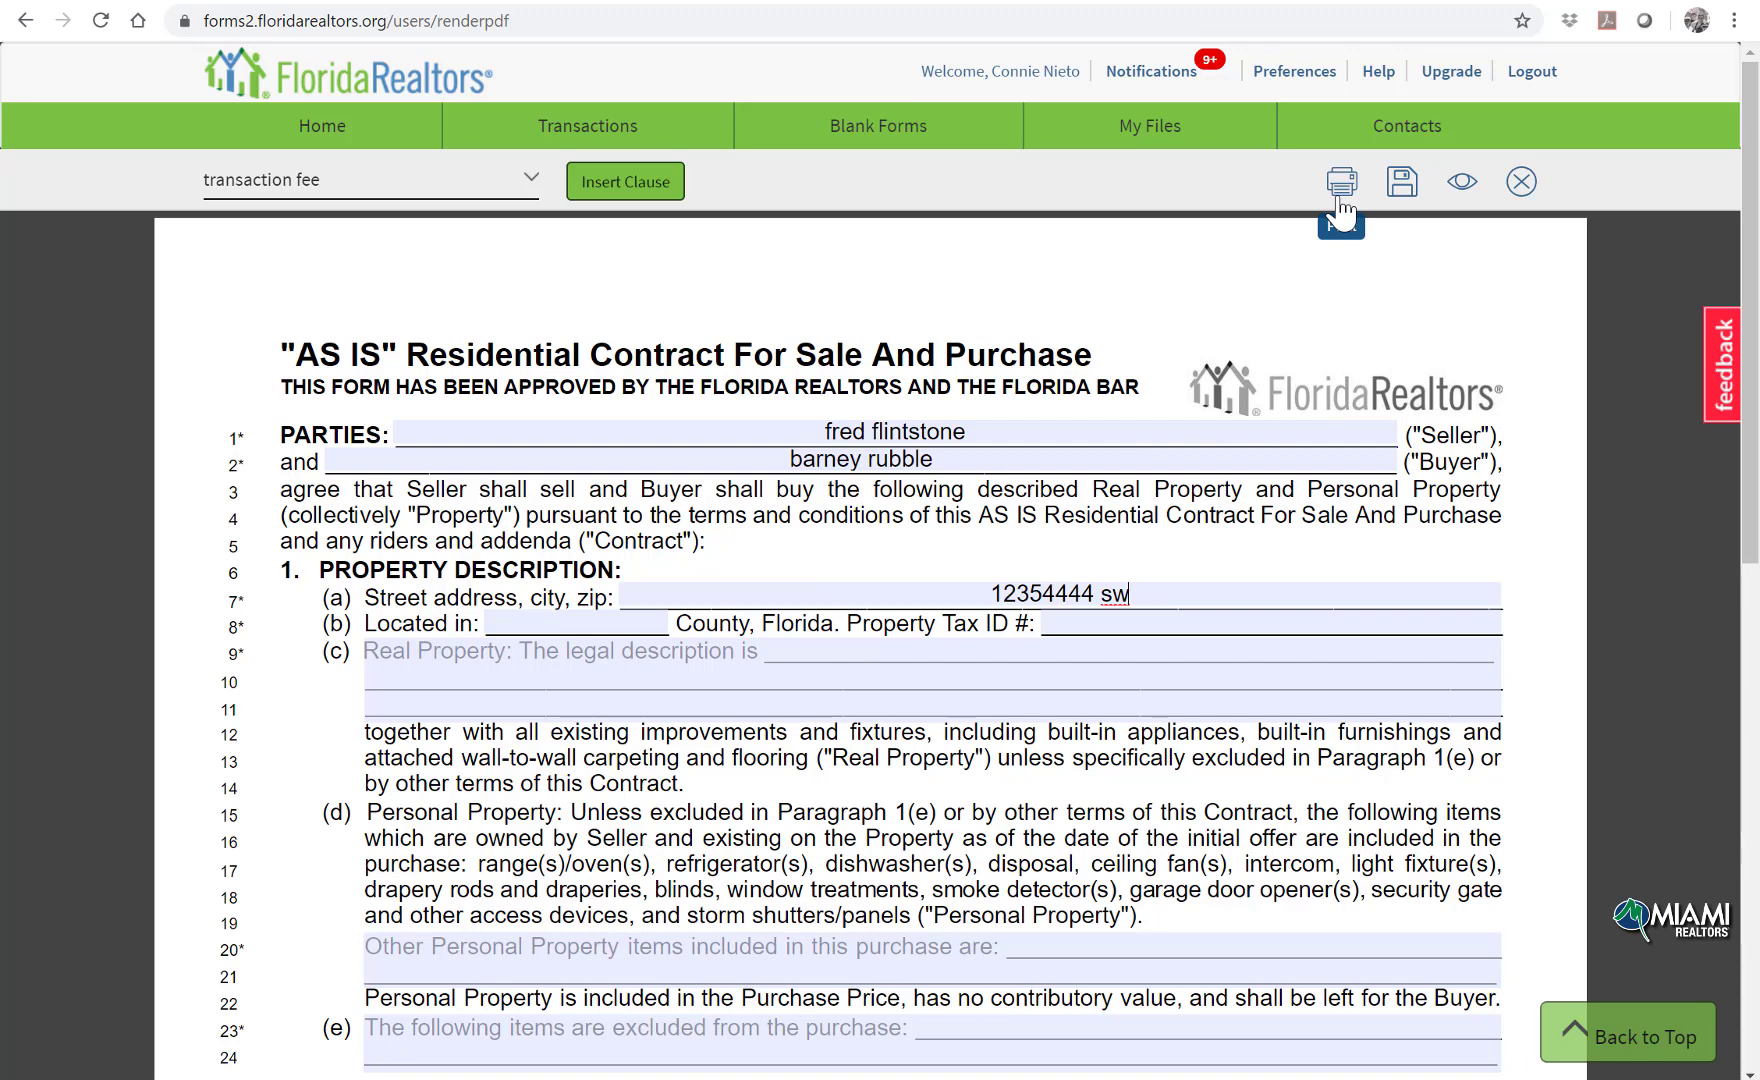
Step: Save the contract to a new transaction, entering its street address and transaction name
left_click(1405, 182)
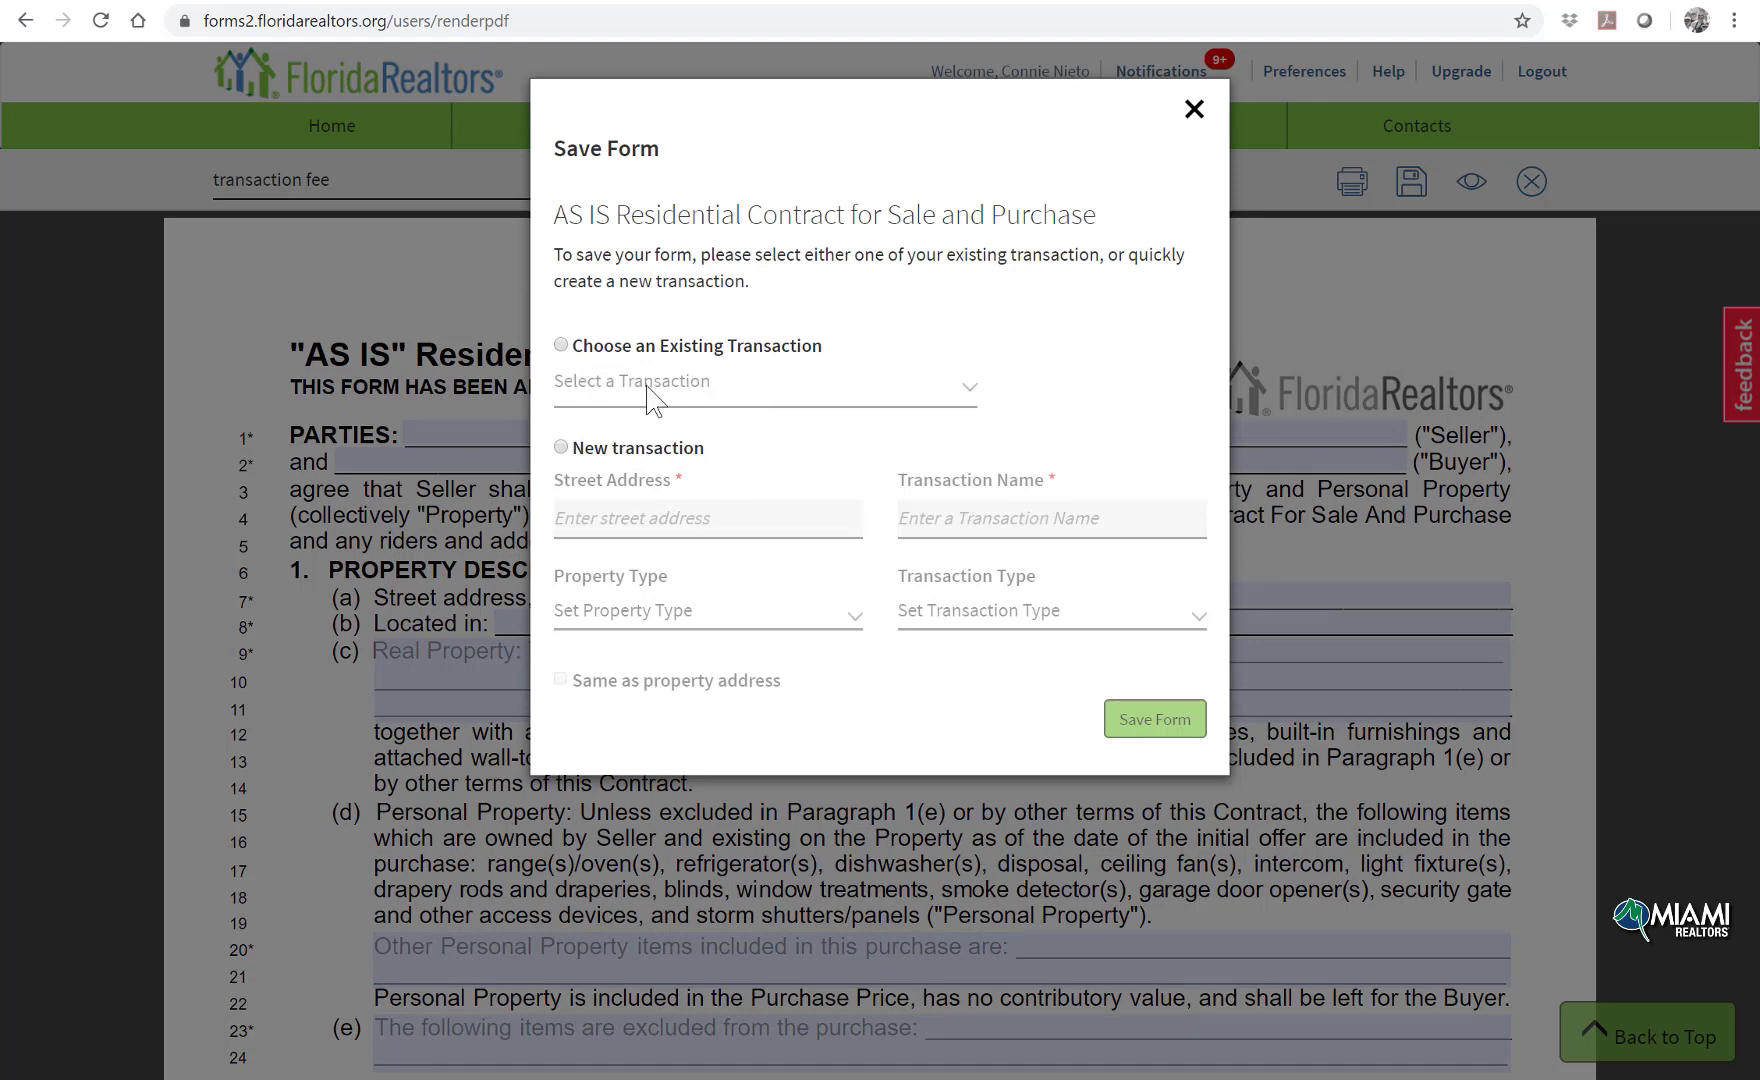
left_click(561, 447)
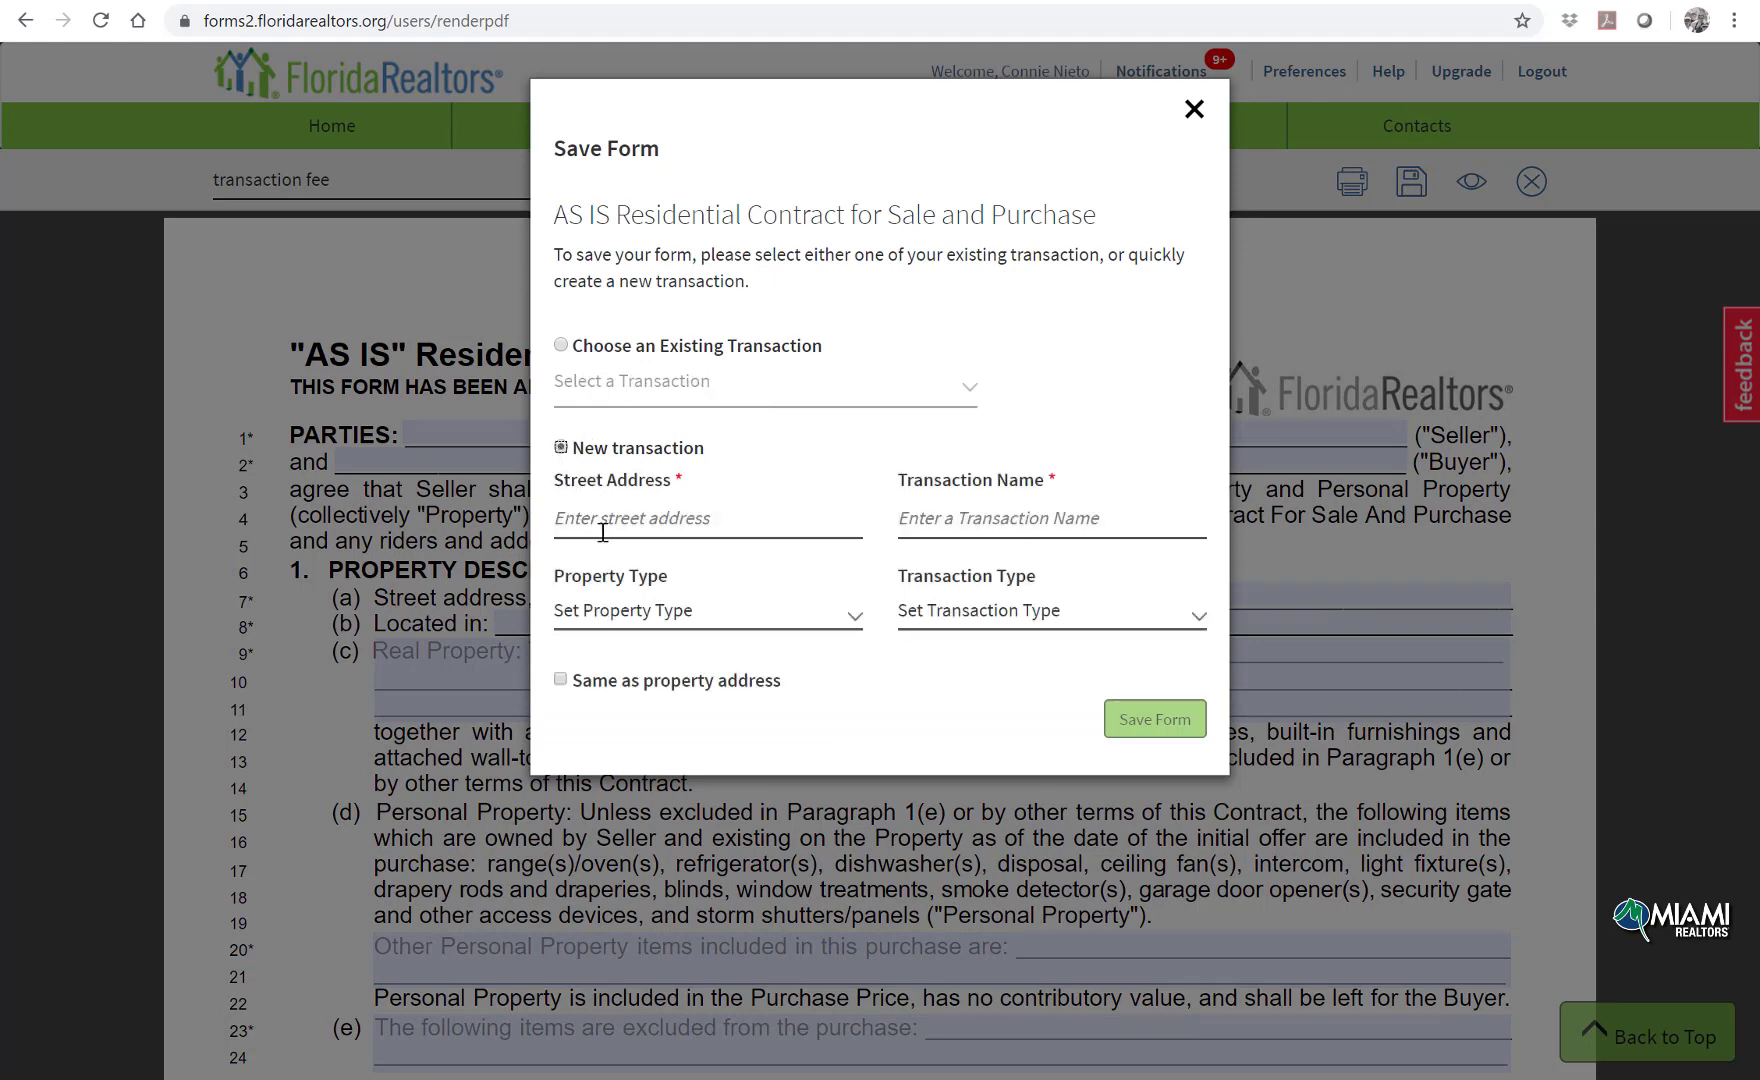
left_click(612, 530)
type("fred")
key("Tab")
type("fred a")
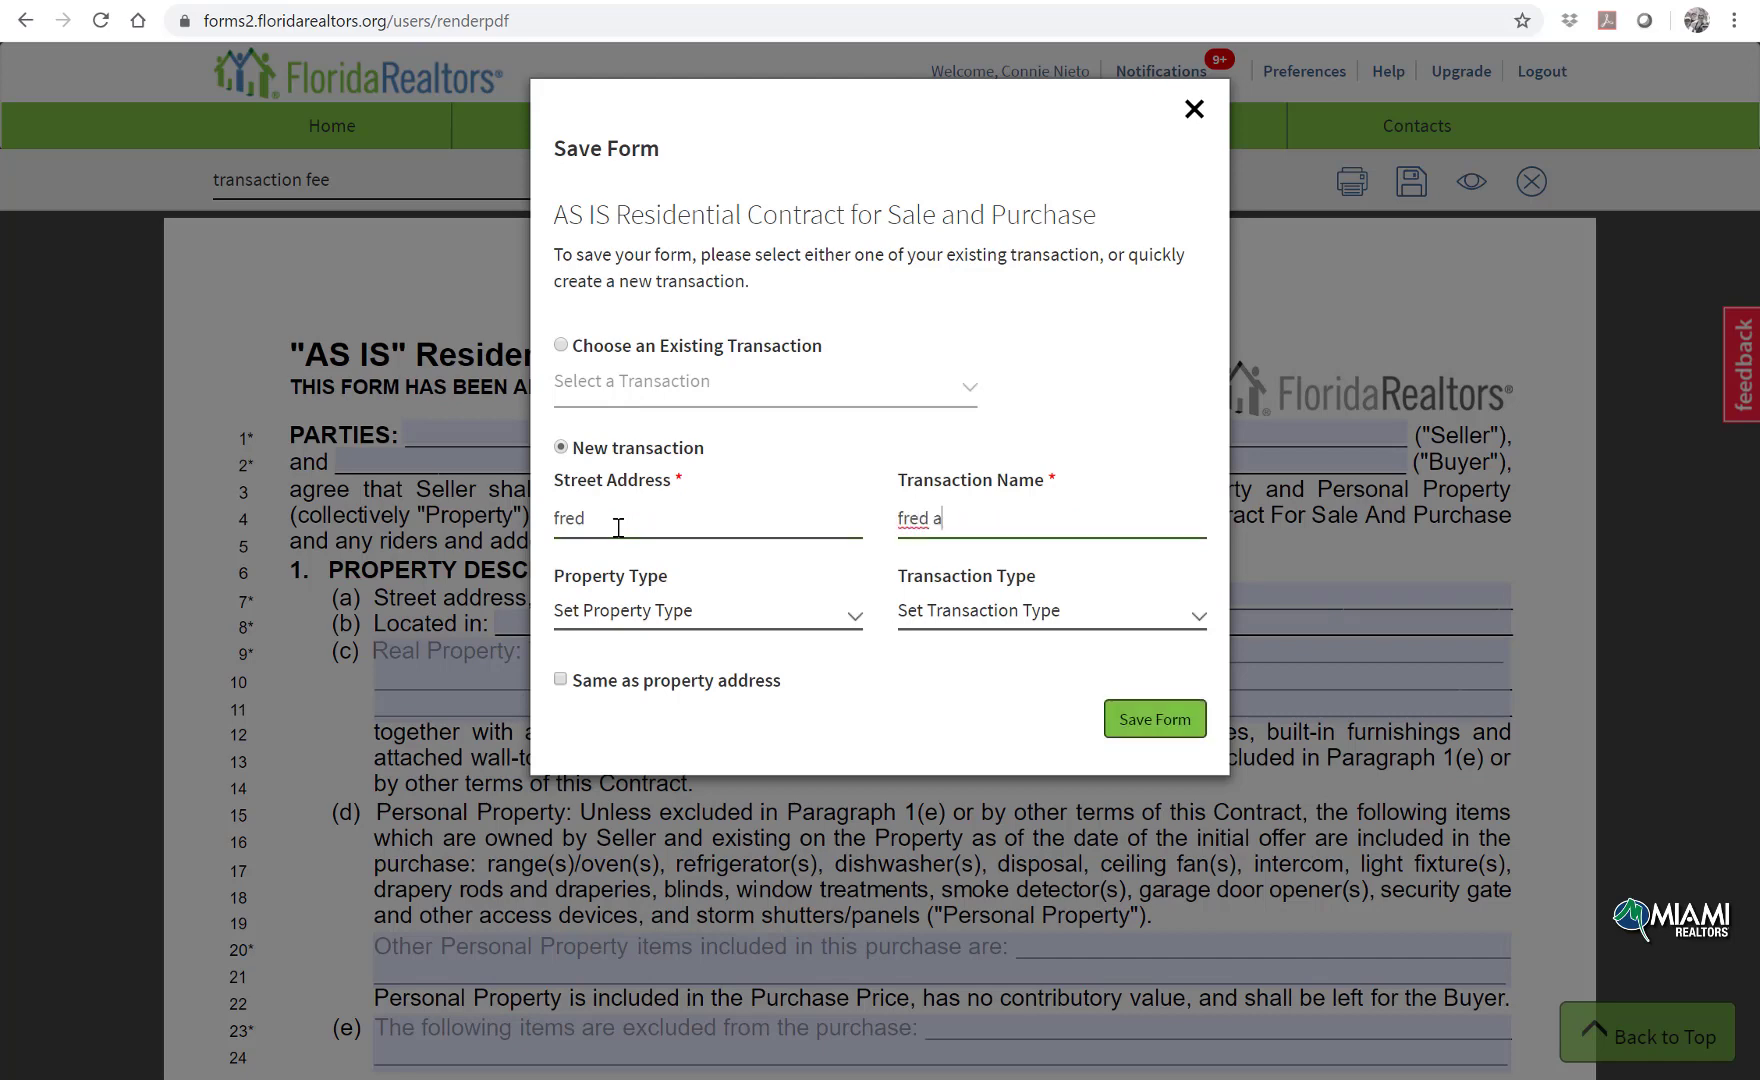
type("nd barney")
Step: Set property type Residential and transaction type Purchase, then save the form
left_click(628, 622)
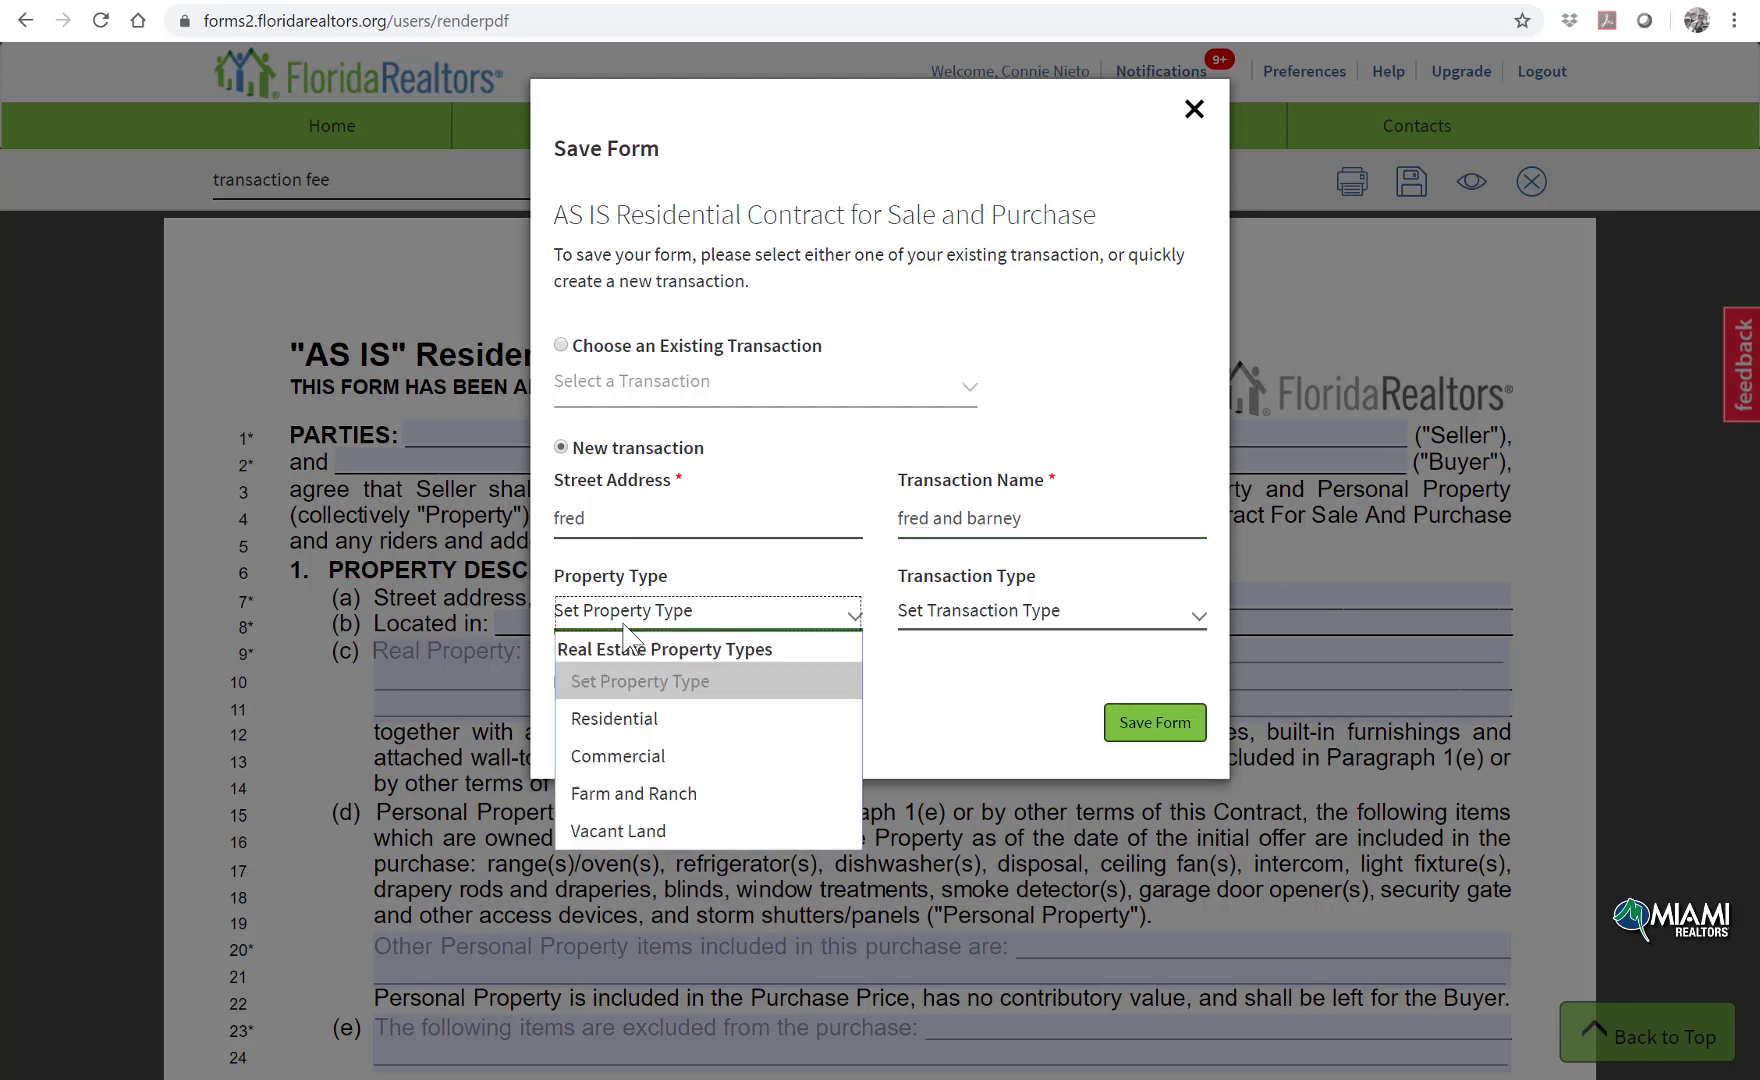
left_click(668, 718)
left_click(975, 622)
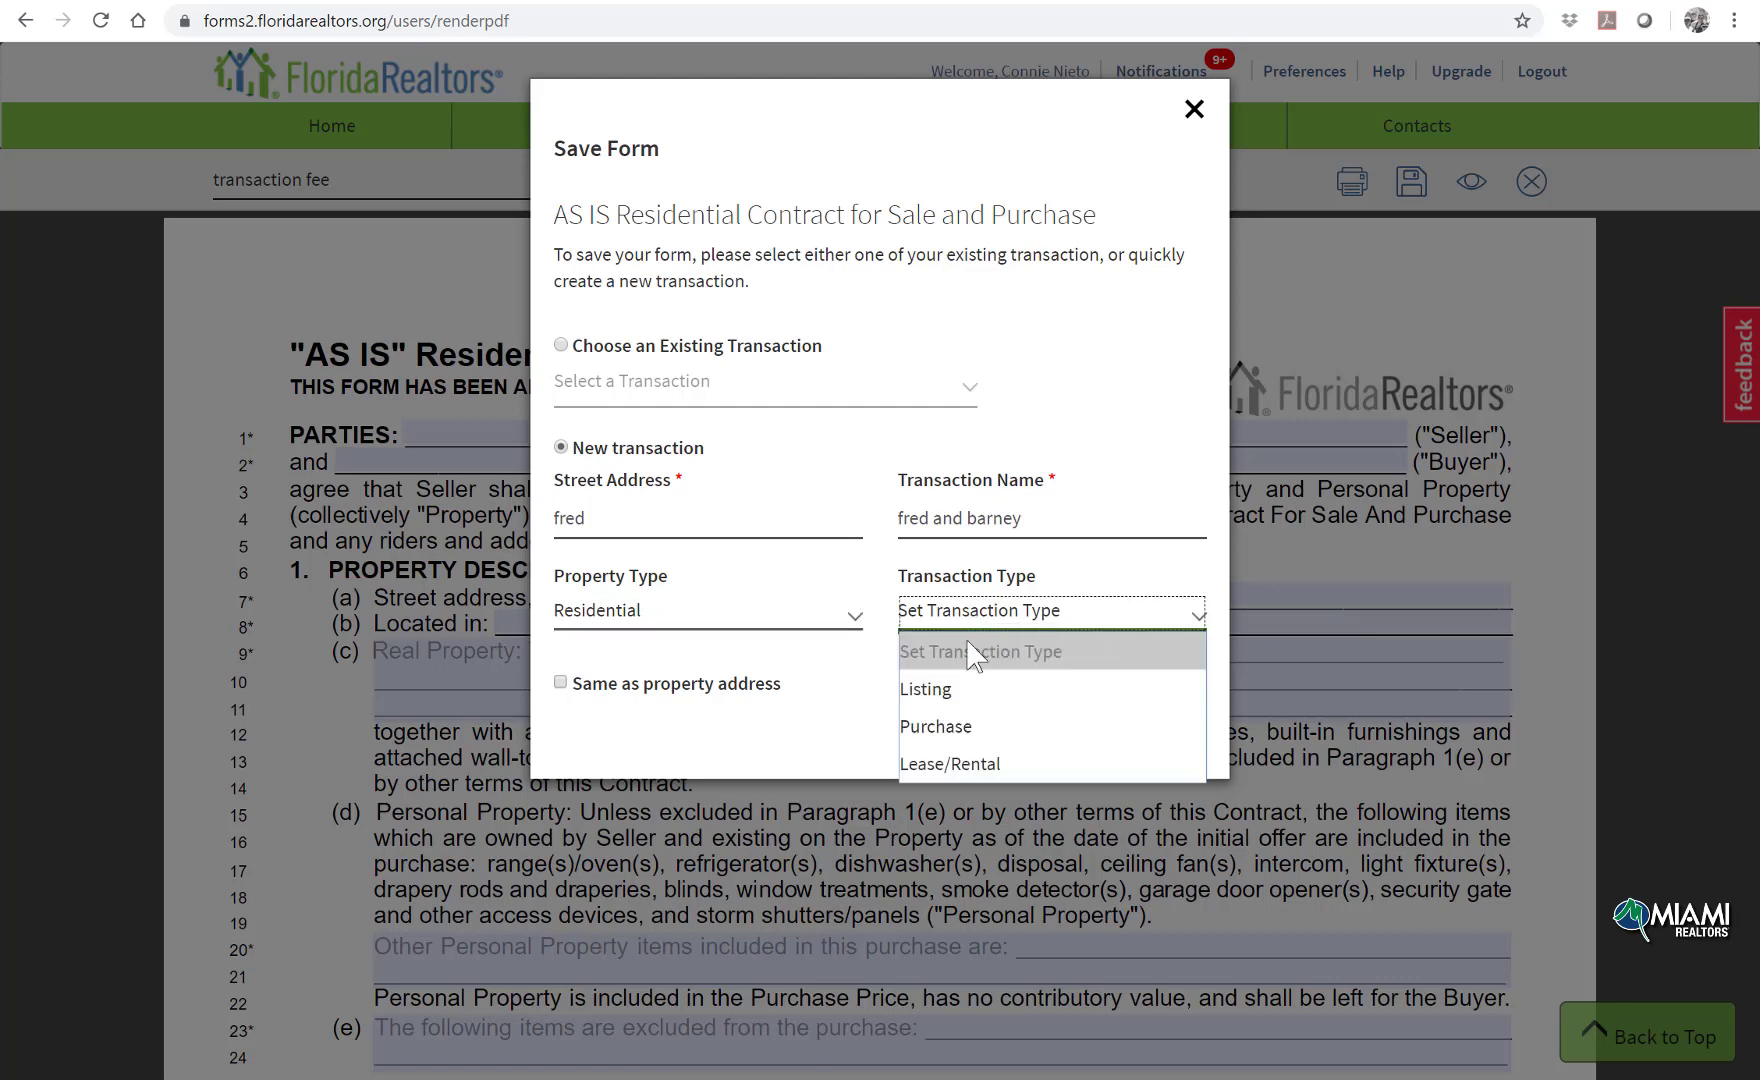
left_click(959, 735)
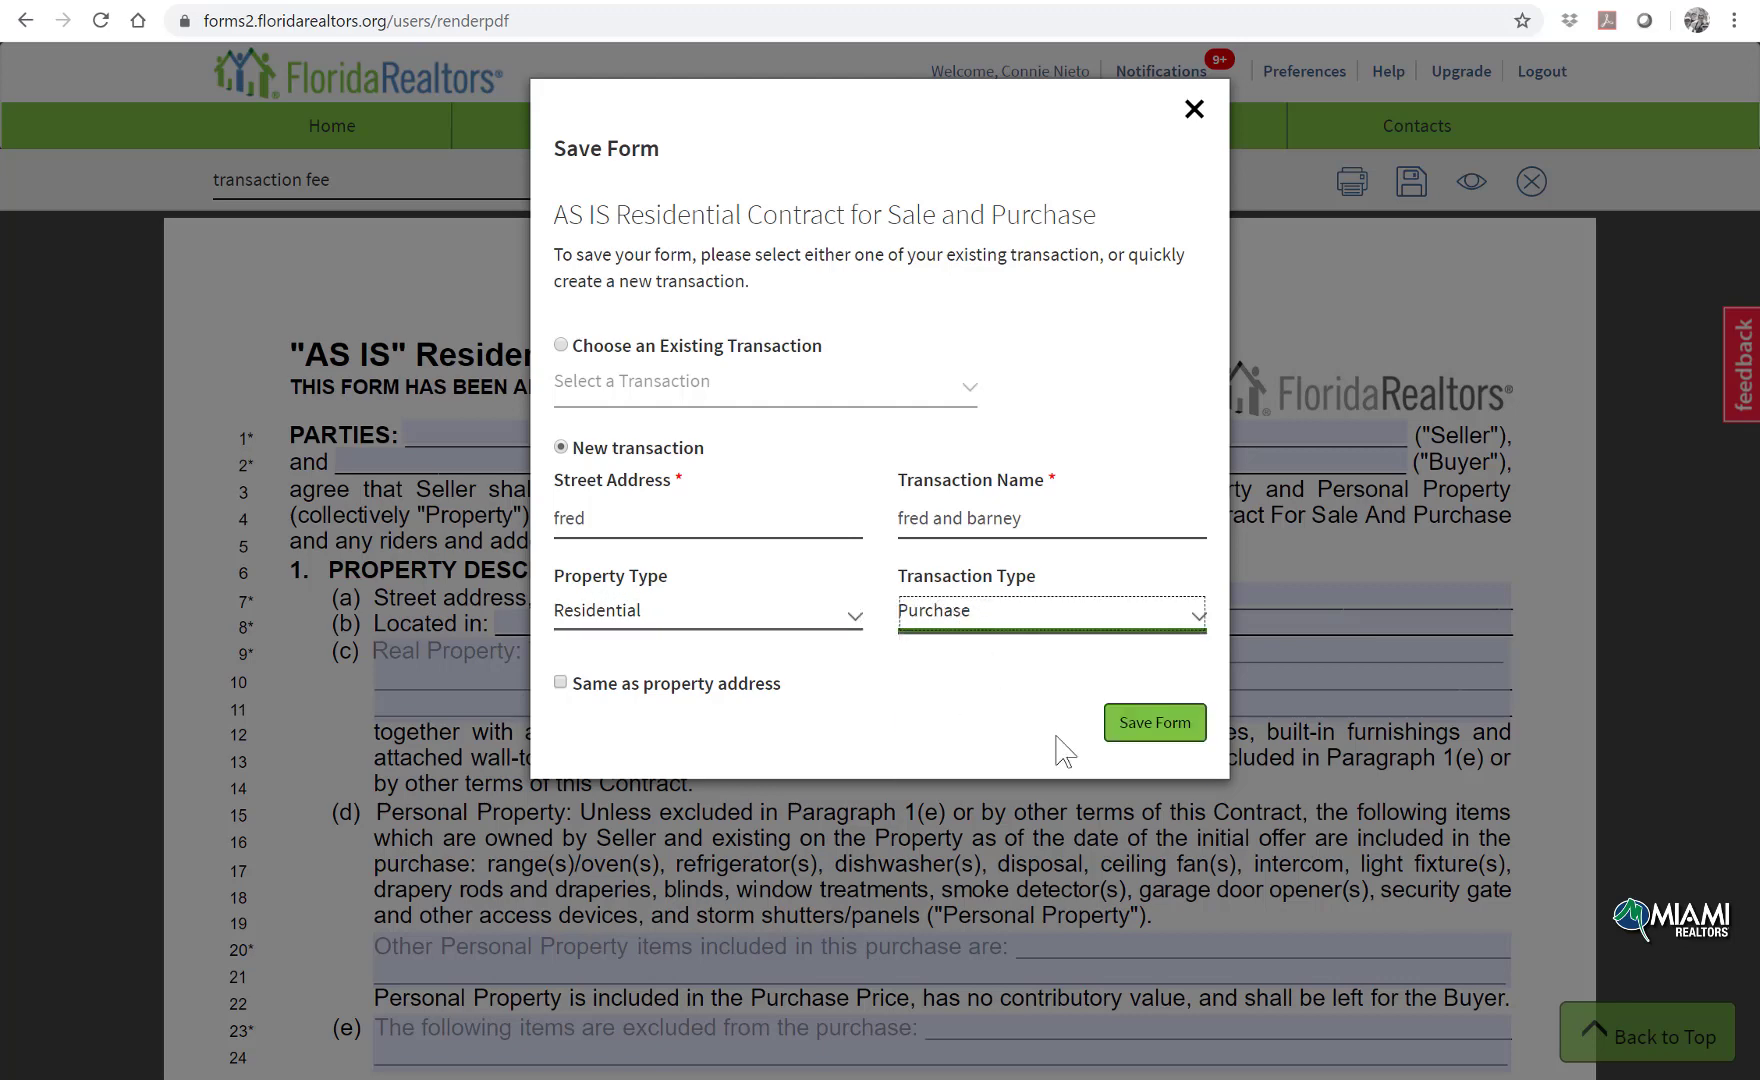
left_click(1145, 738)
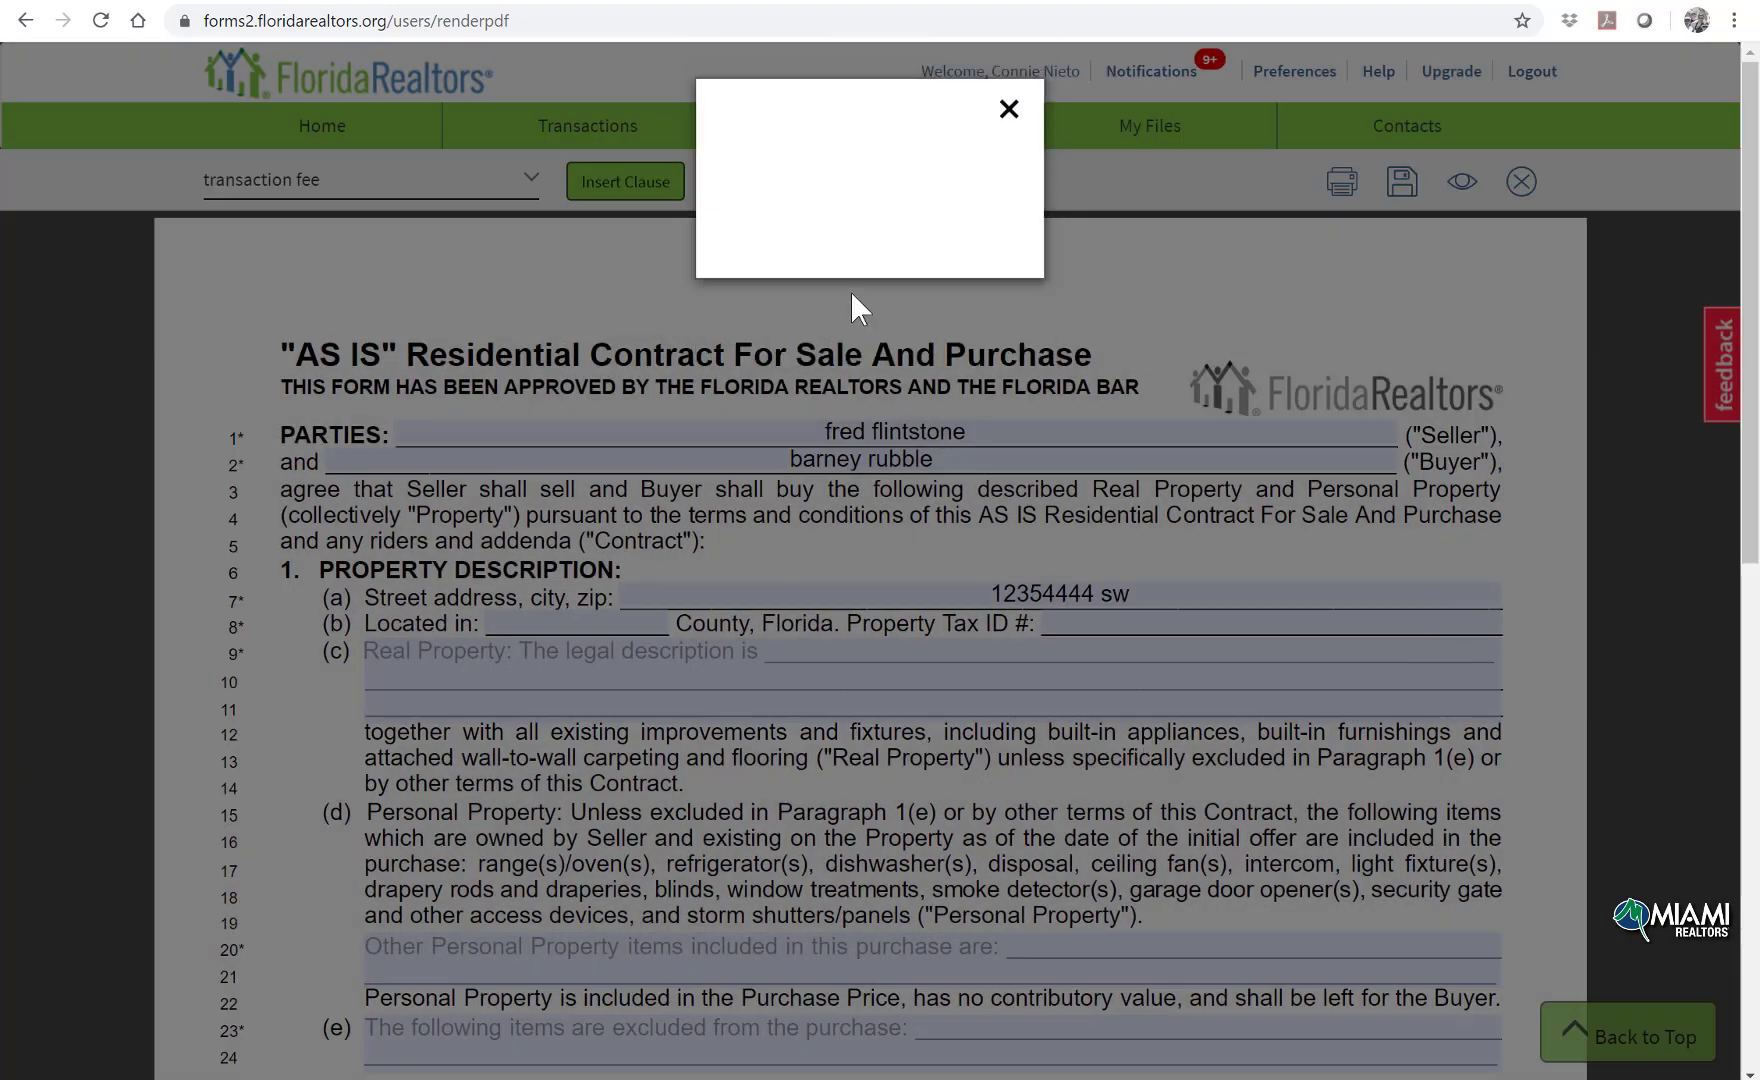
left_click(856, 306)
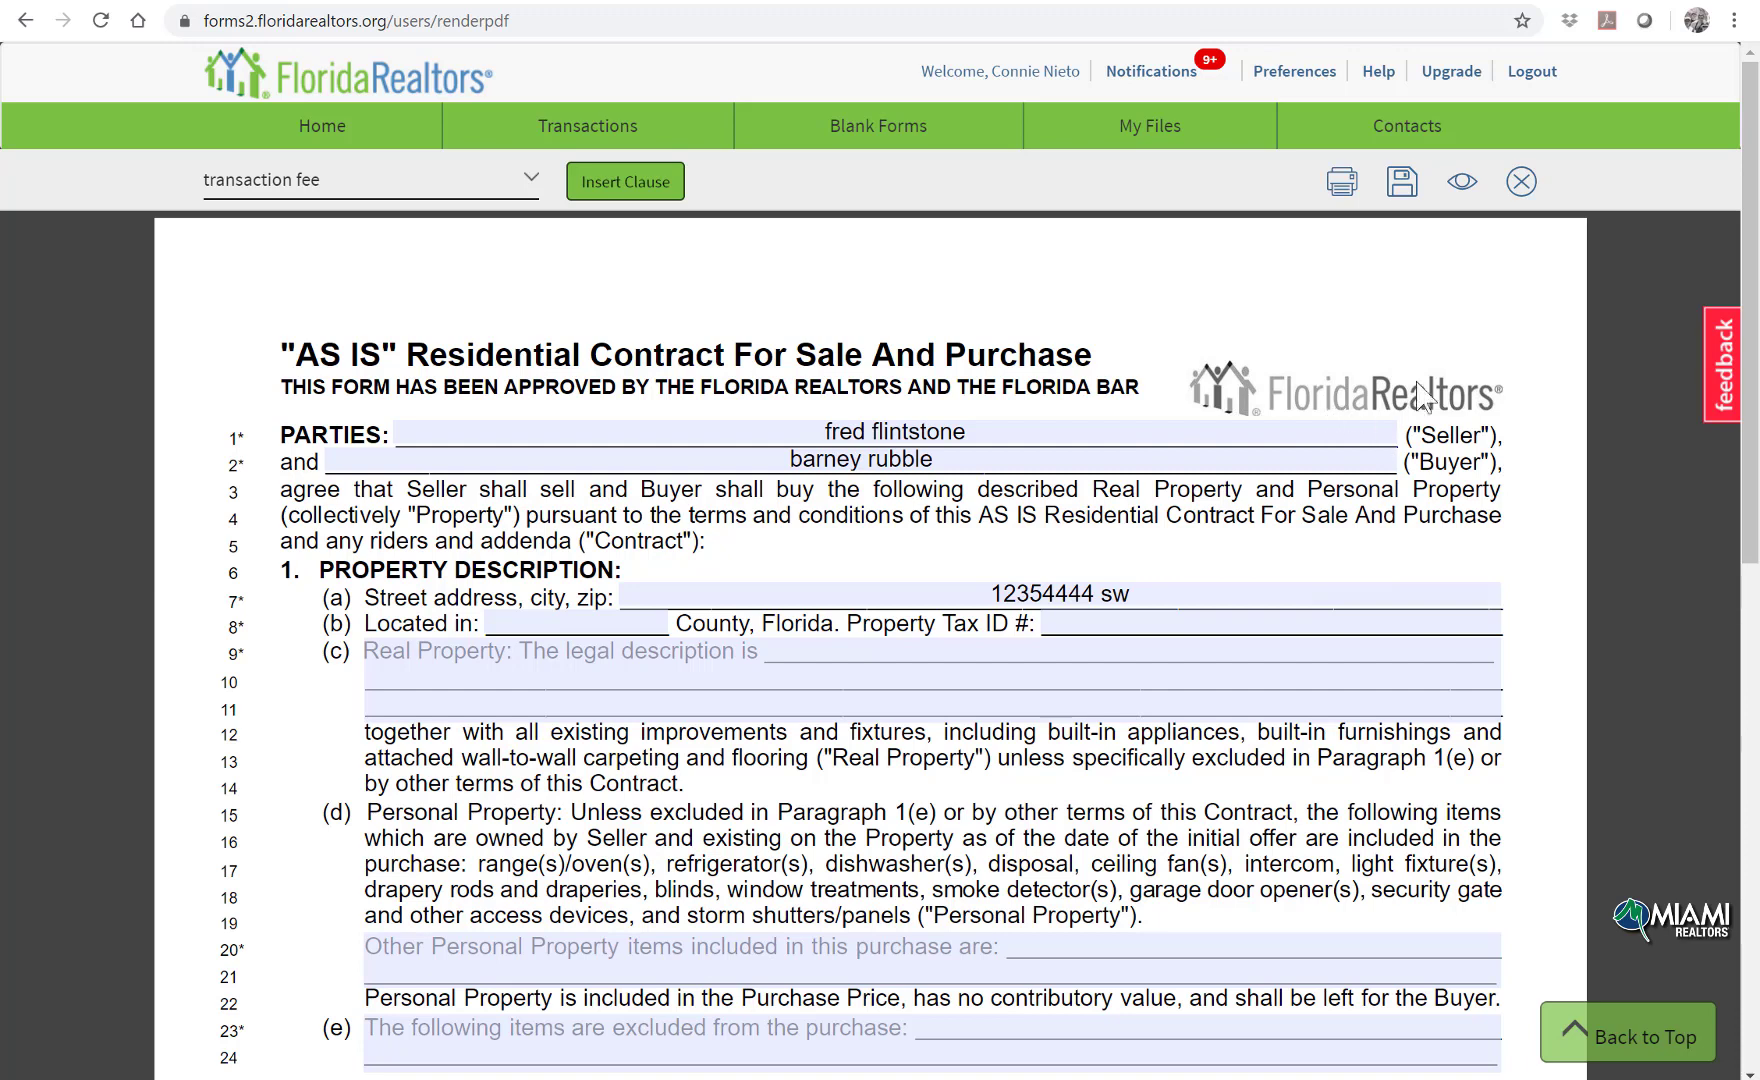
Step: Close the contract and bring up the Import MLS or Tax Data dialog for the transaction
left_click(1522, 182)
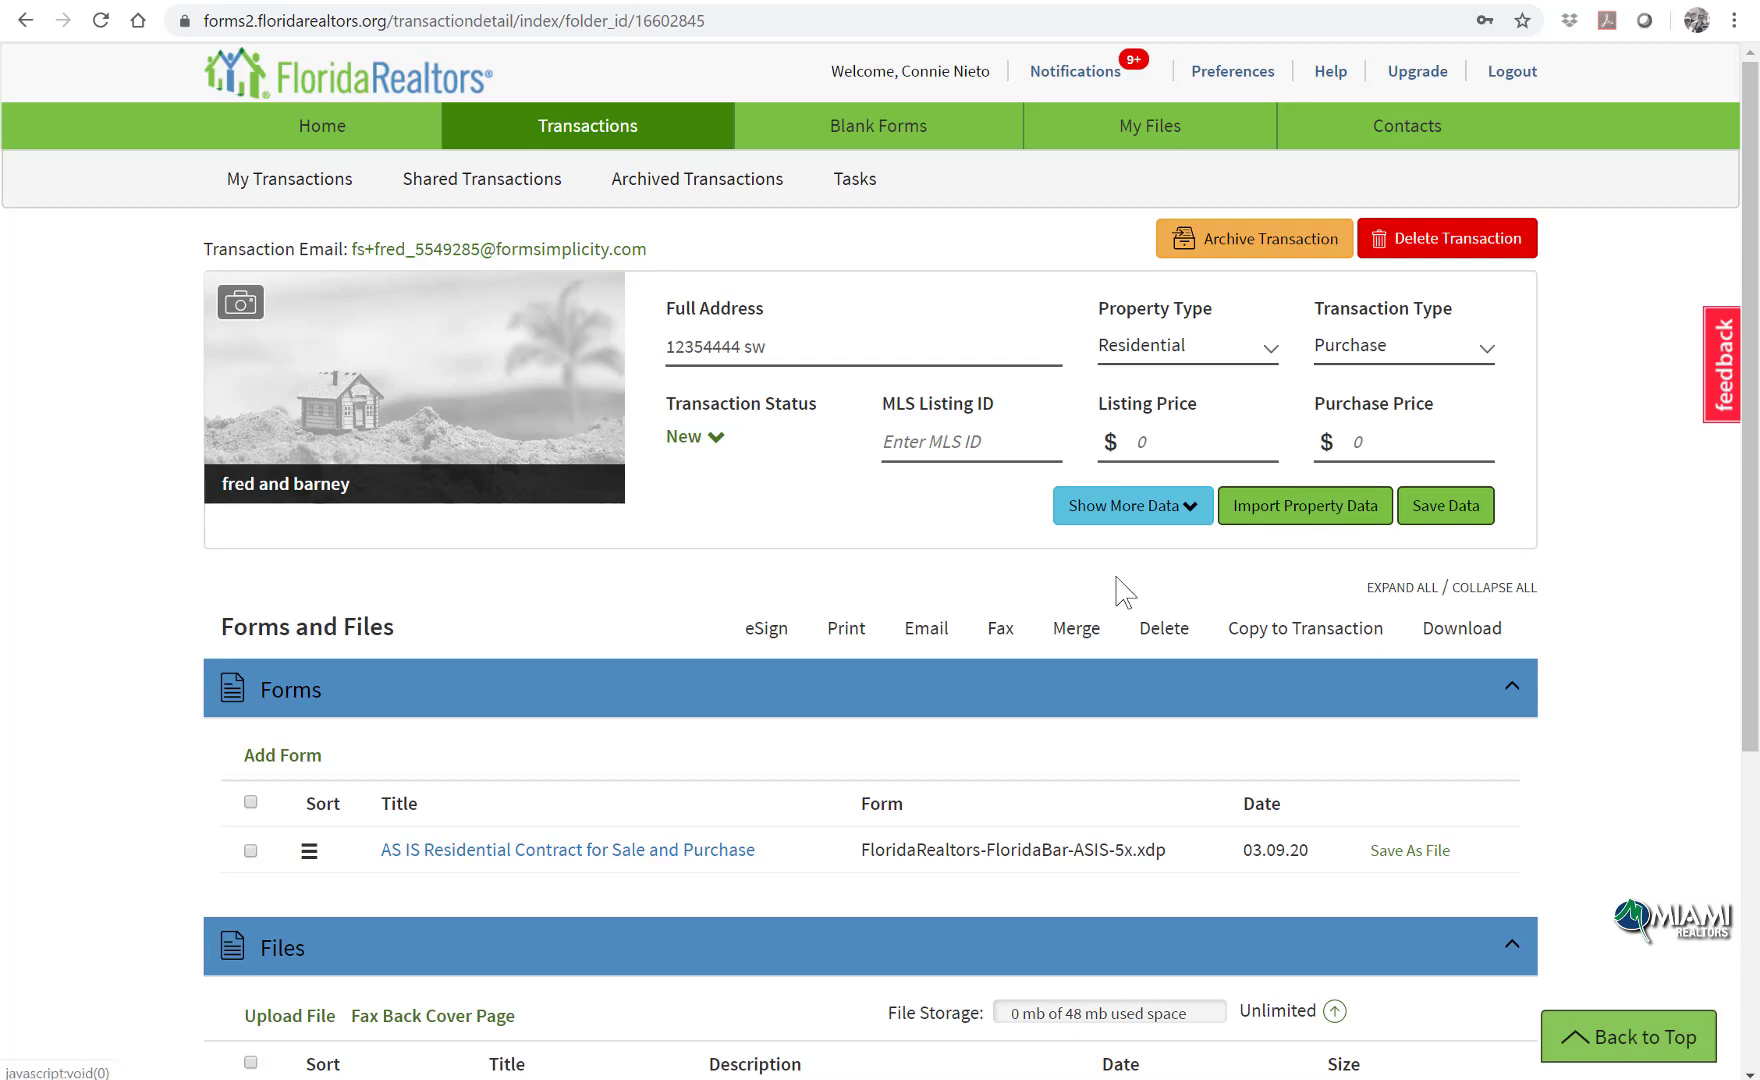
left_click(1290, 518)
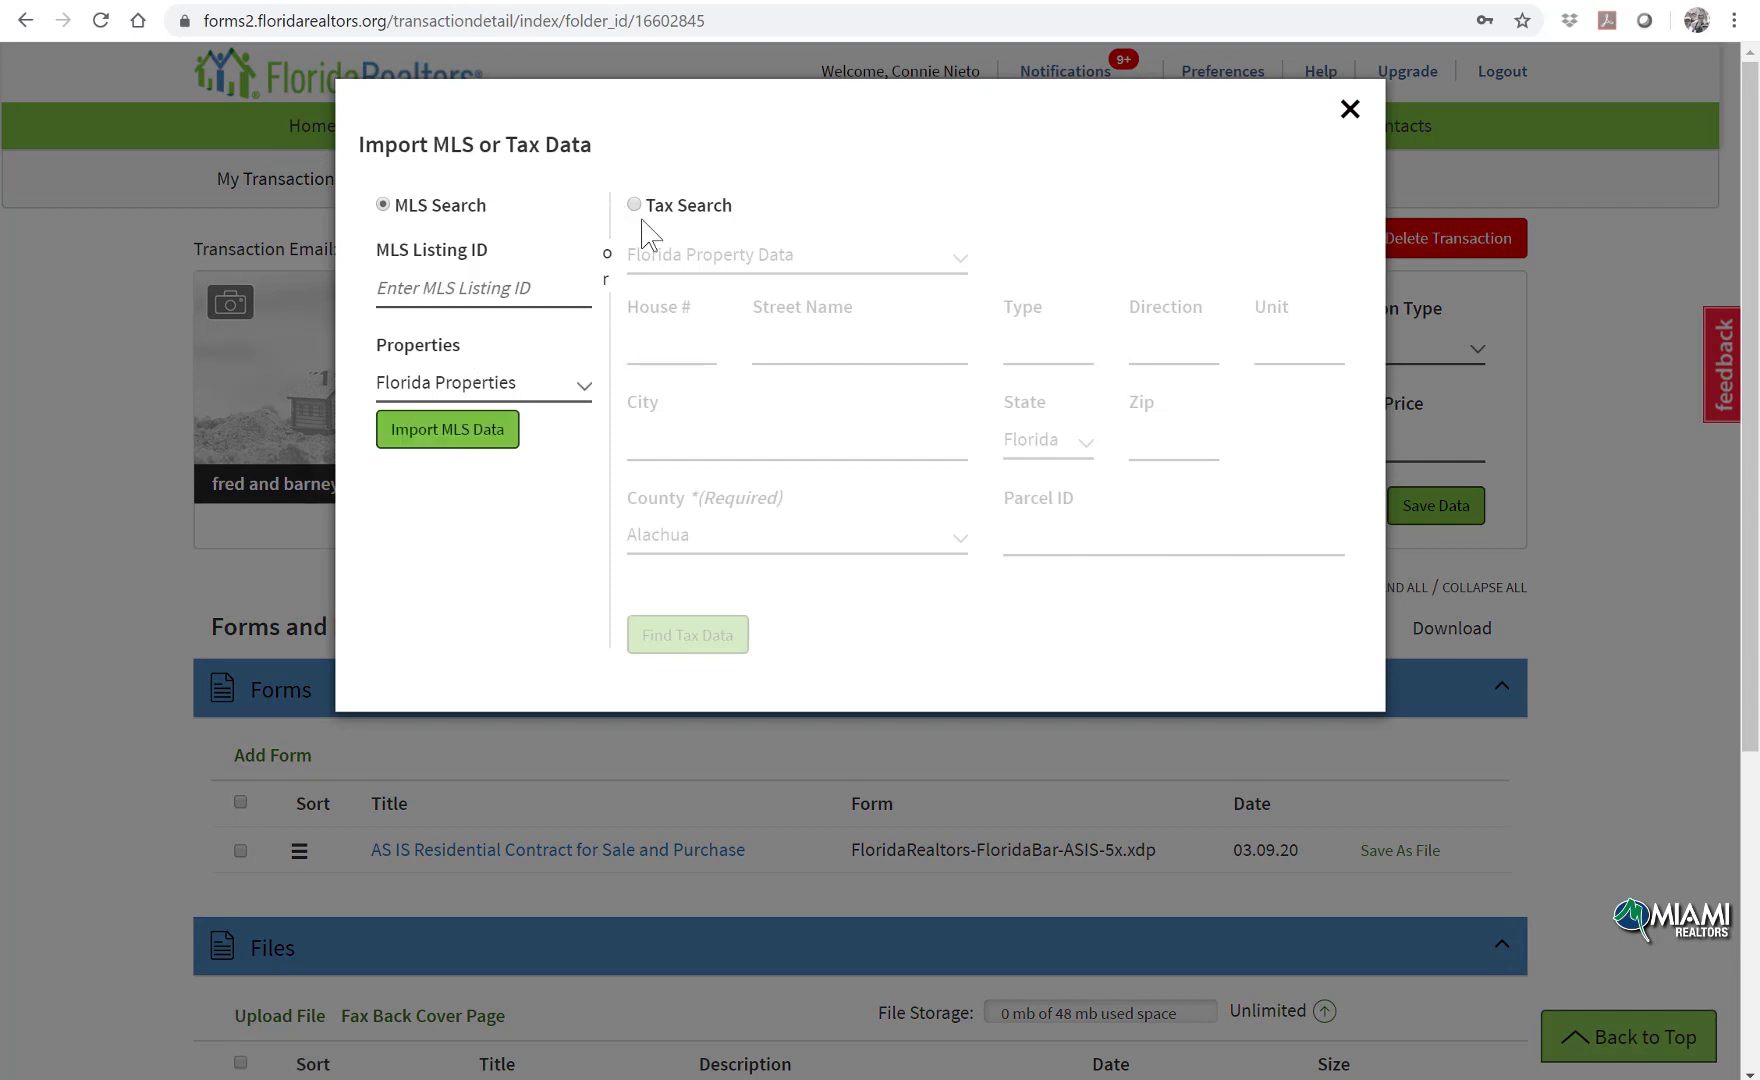
left_click(646, 218)
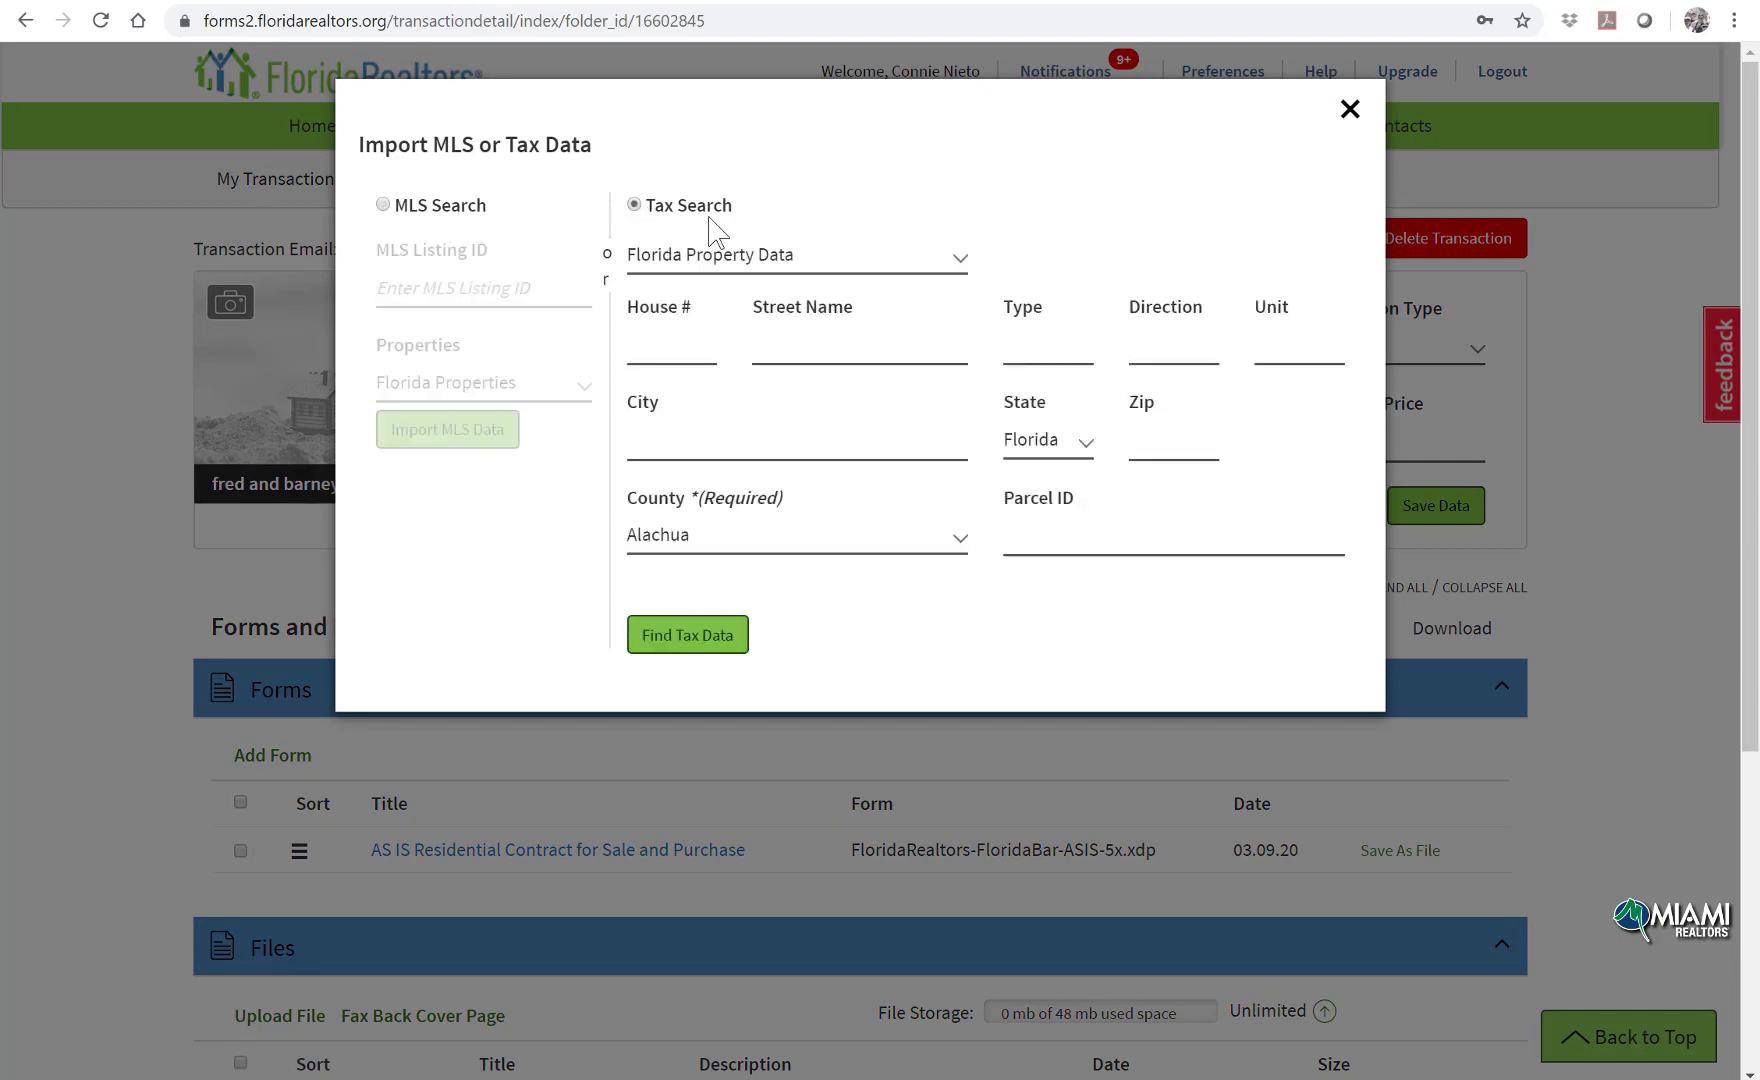
left_click(383, 205)
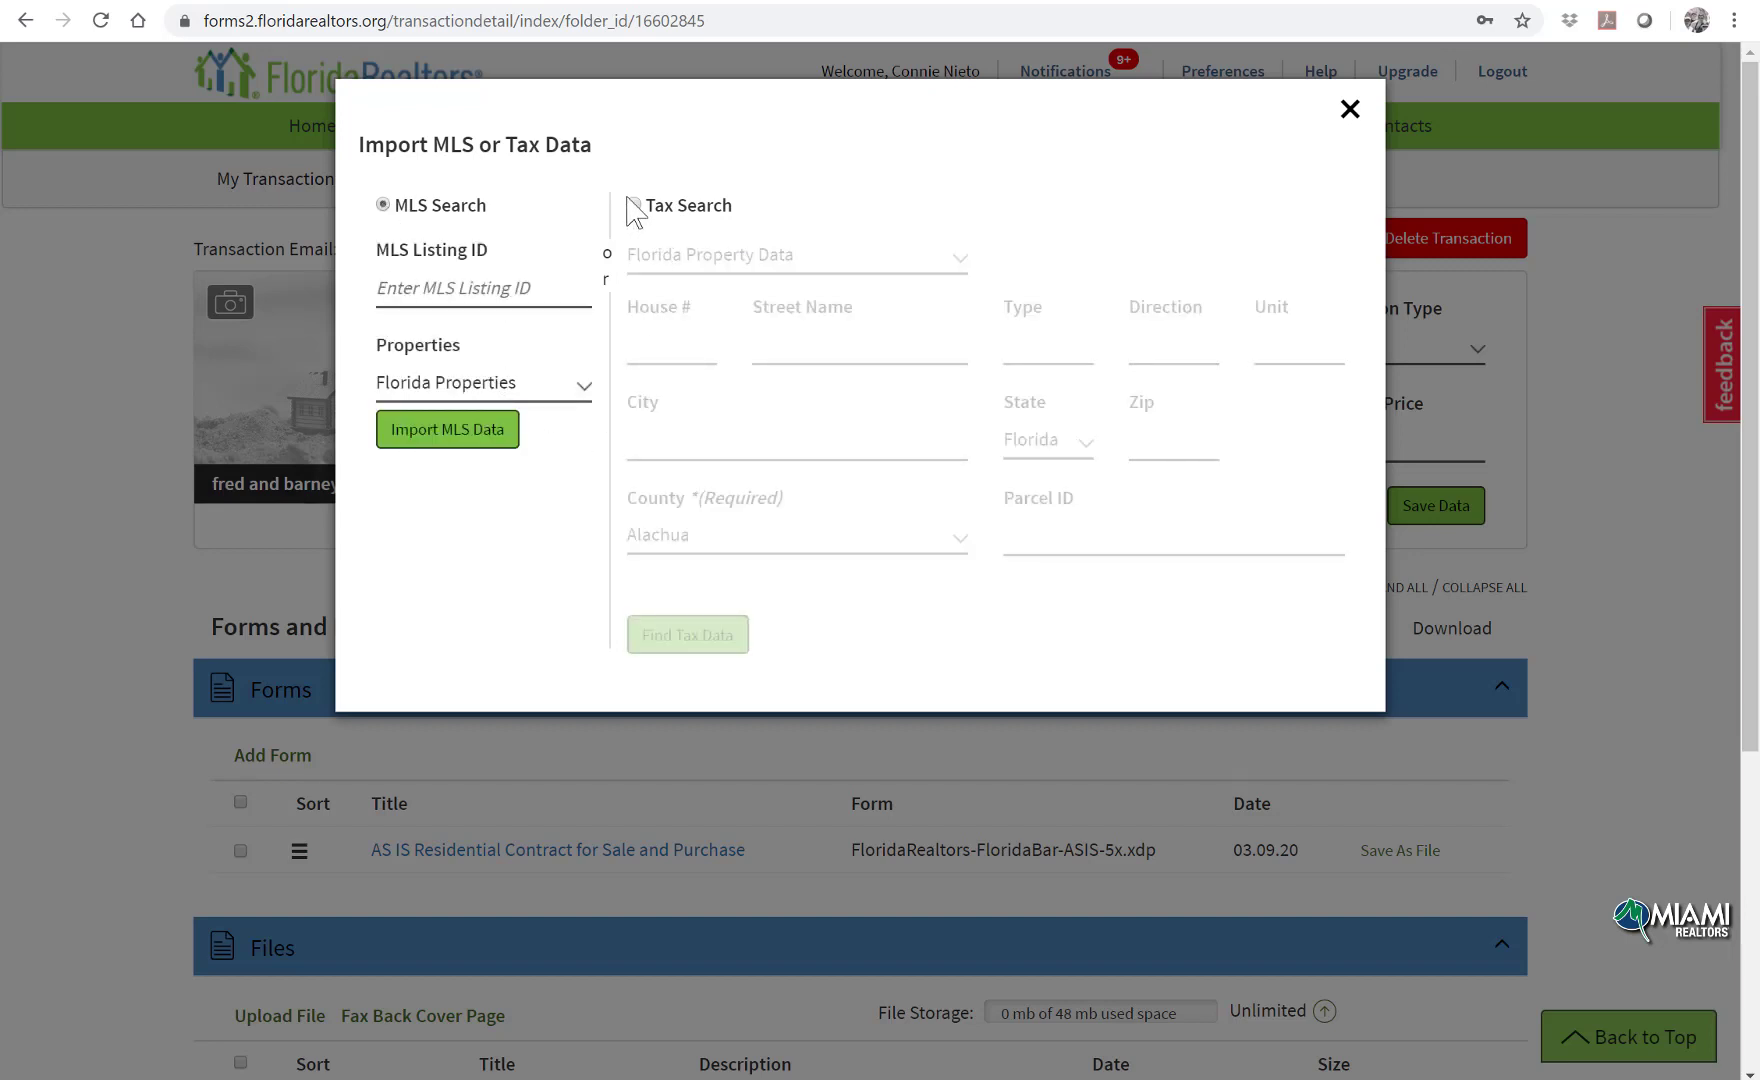
left_click(634, 205)
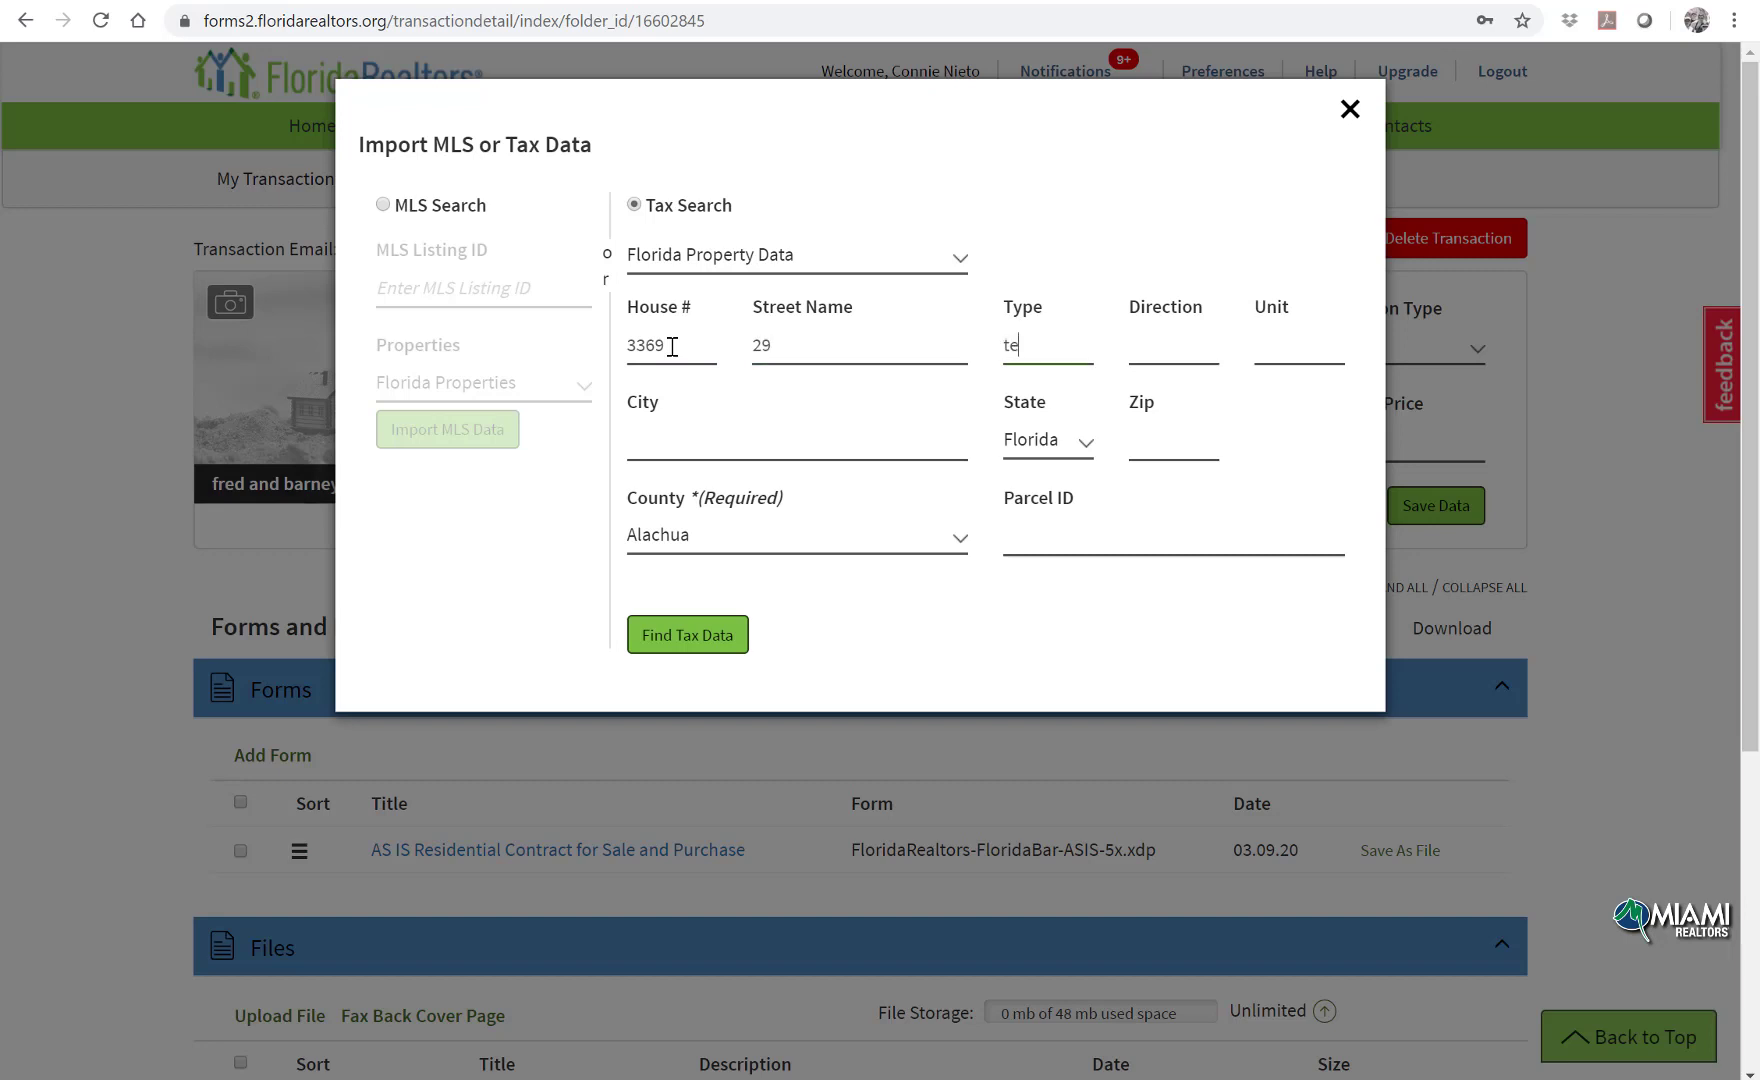
left_click(690, 536)
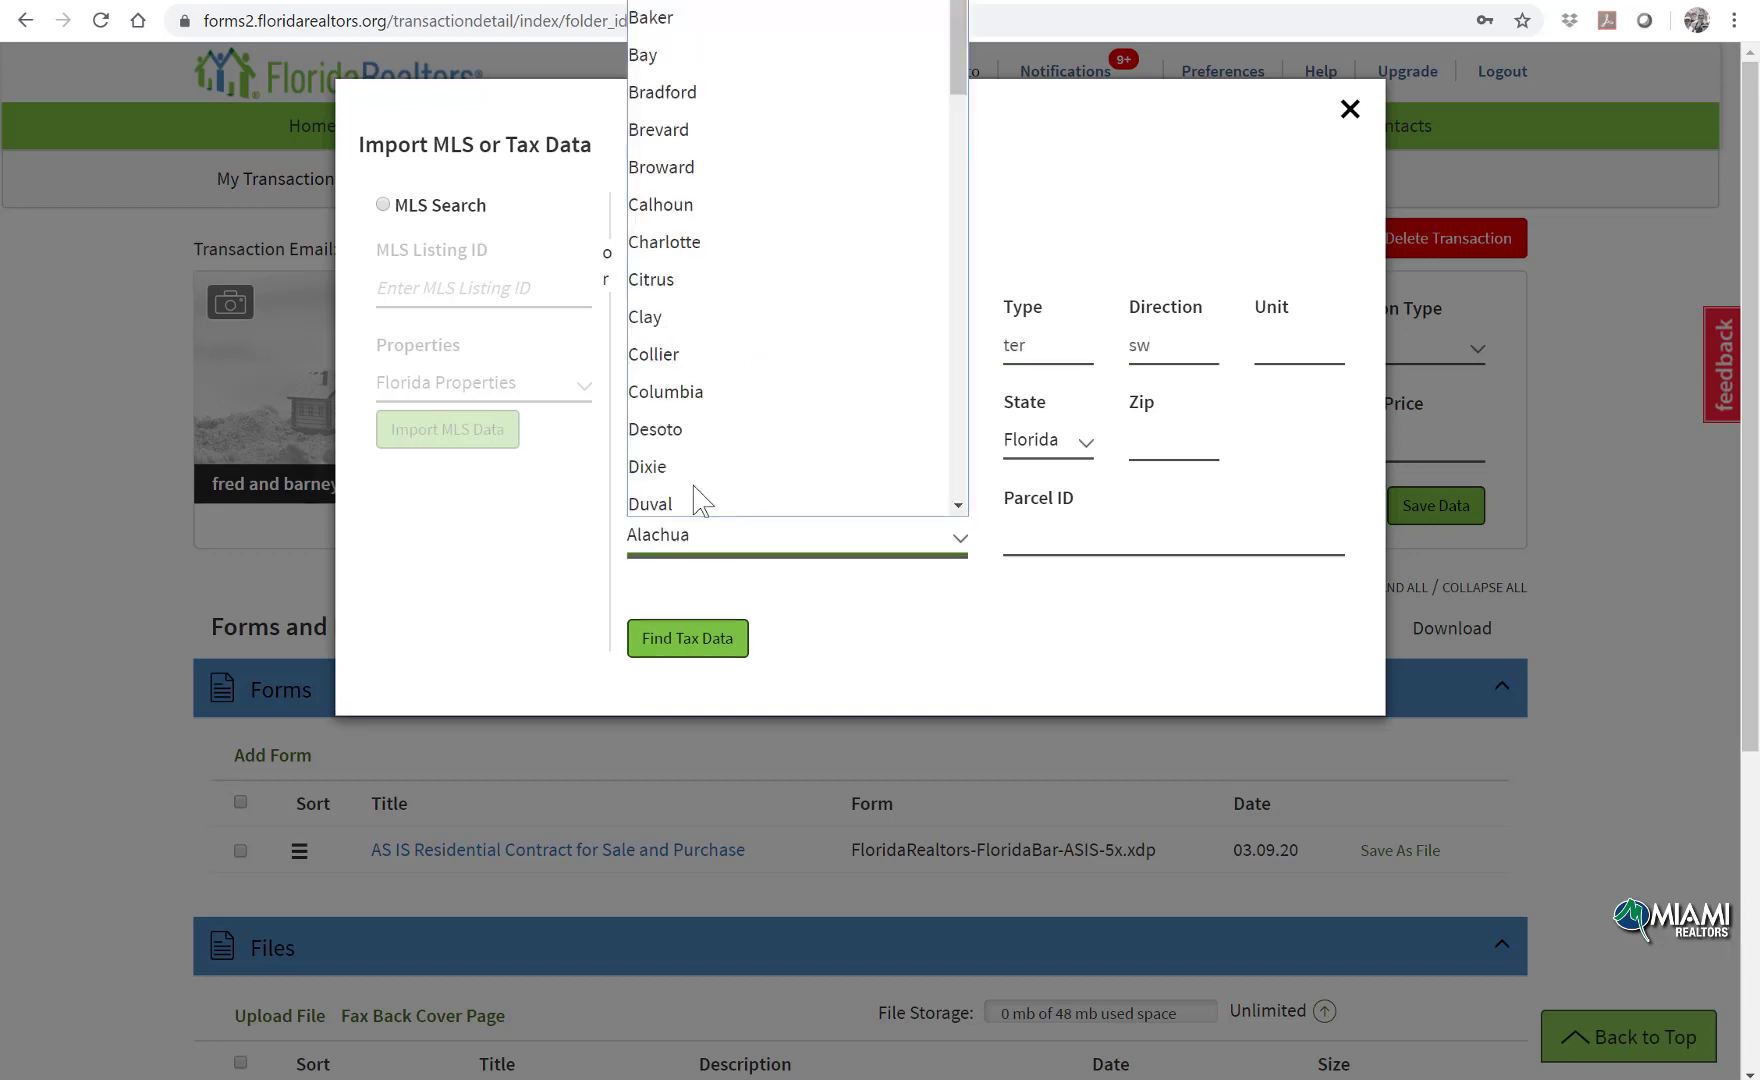
scroll(722, 405, "down", 4)
scroll(722, 405, "down", 6)
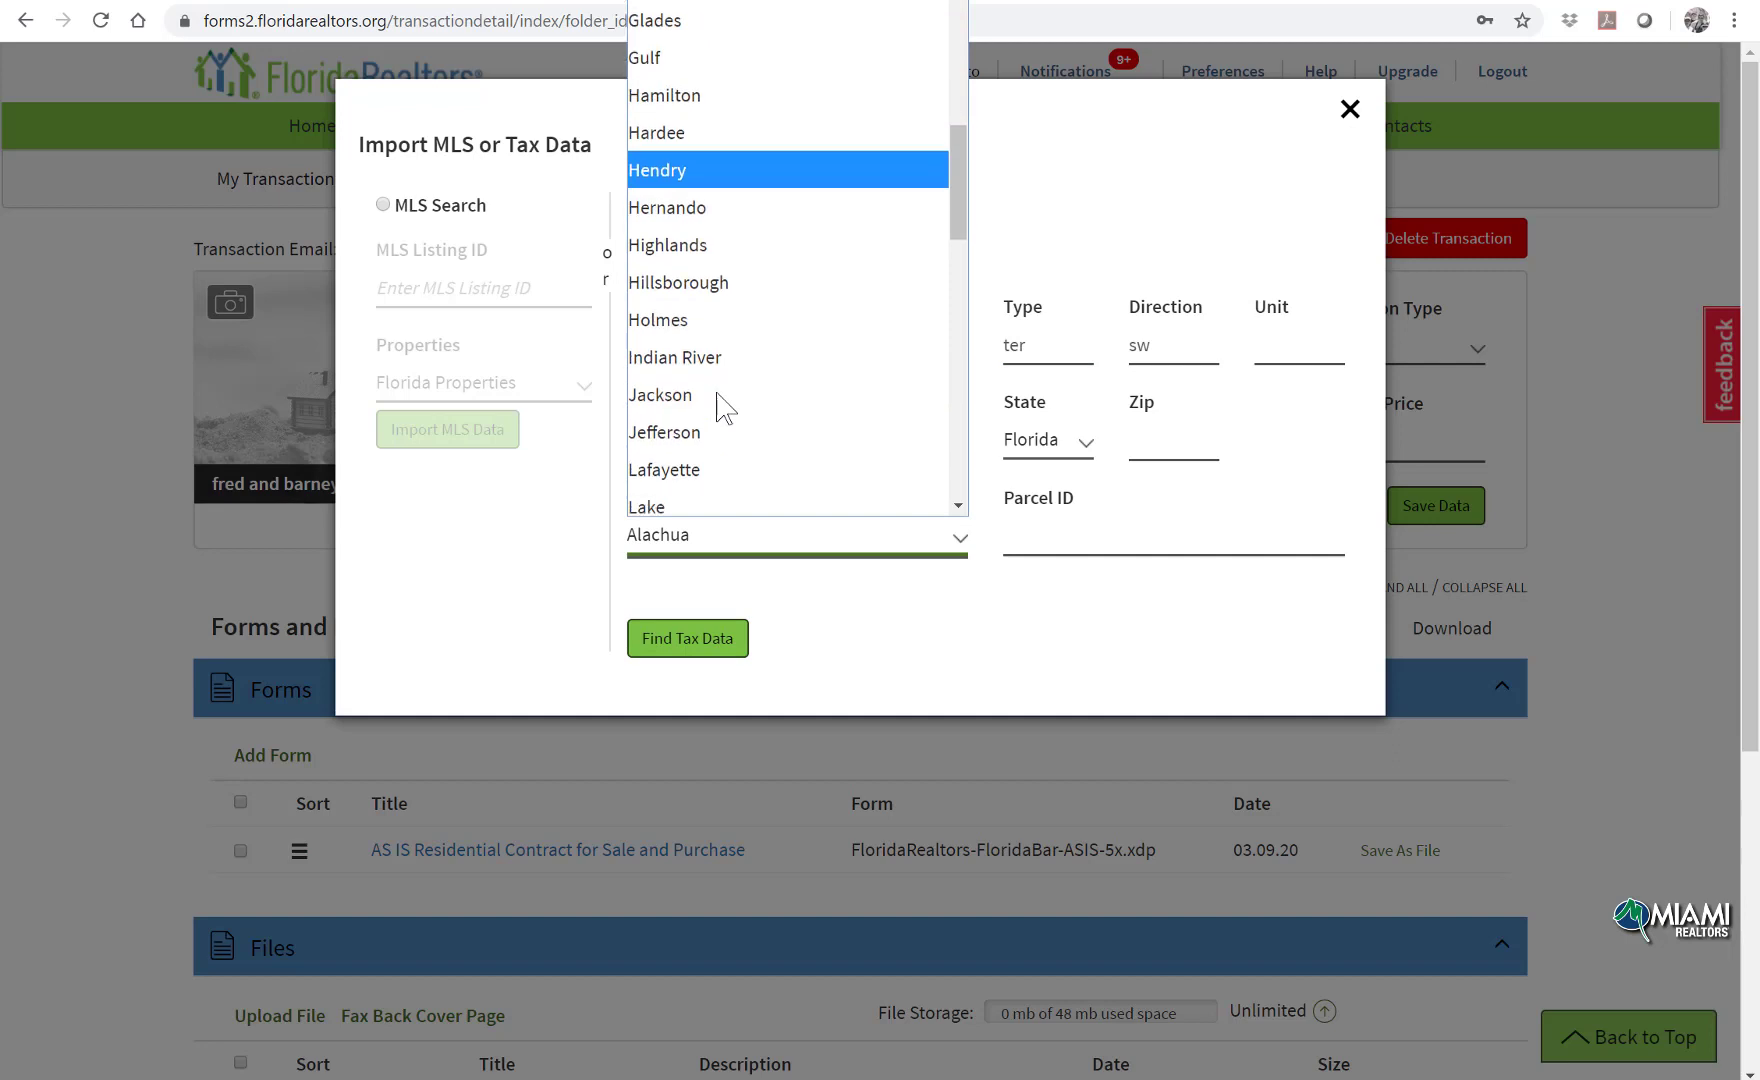
left_click(707, 384)
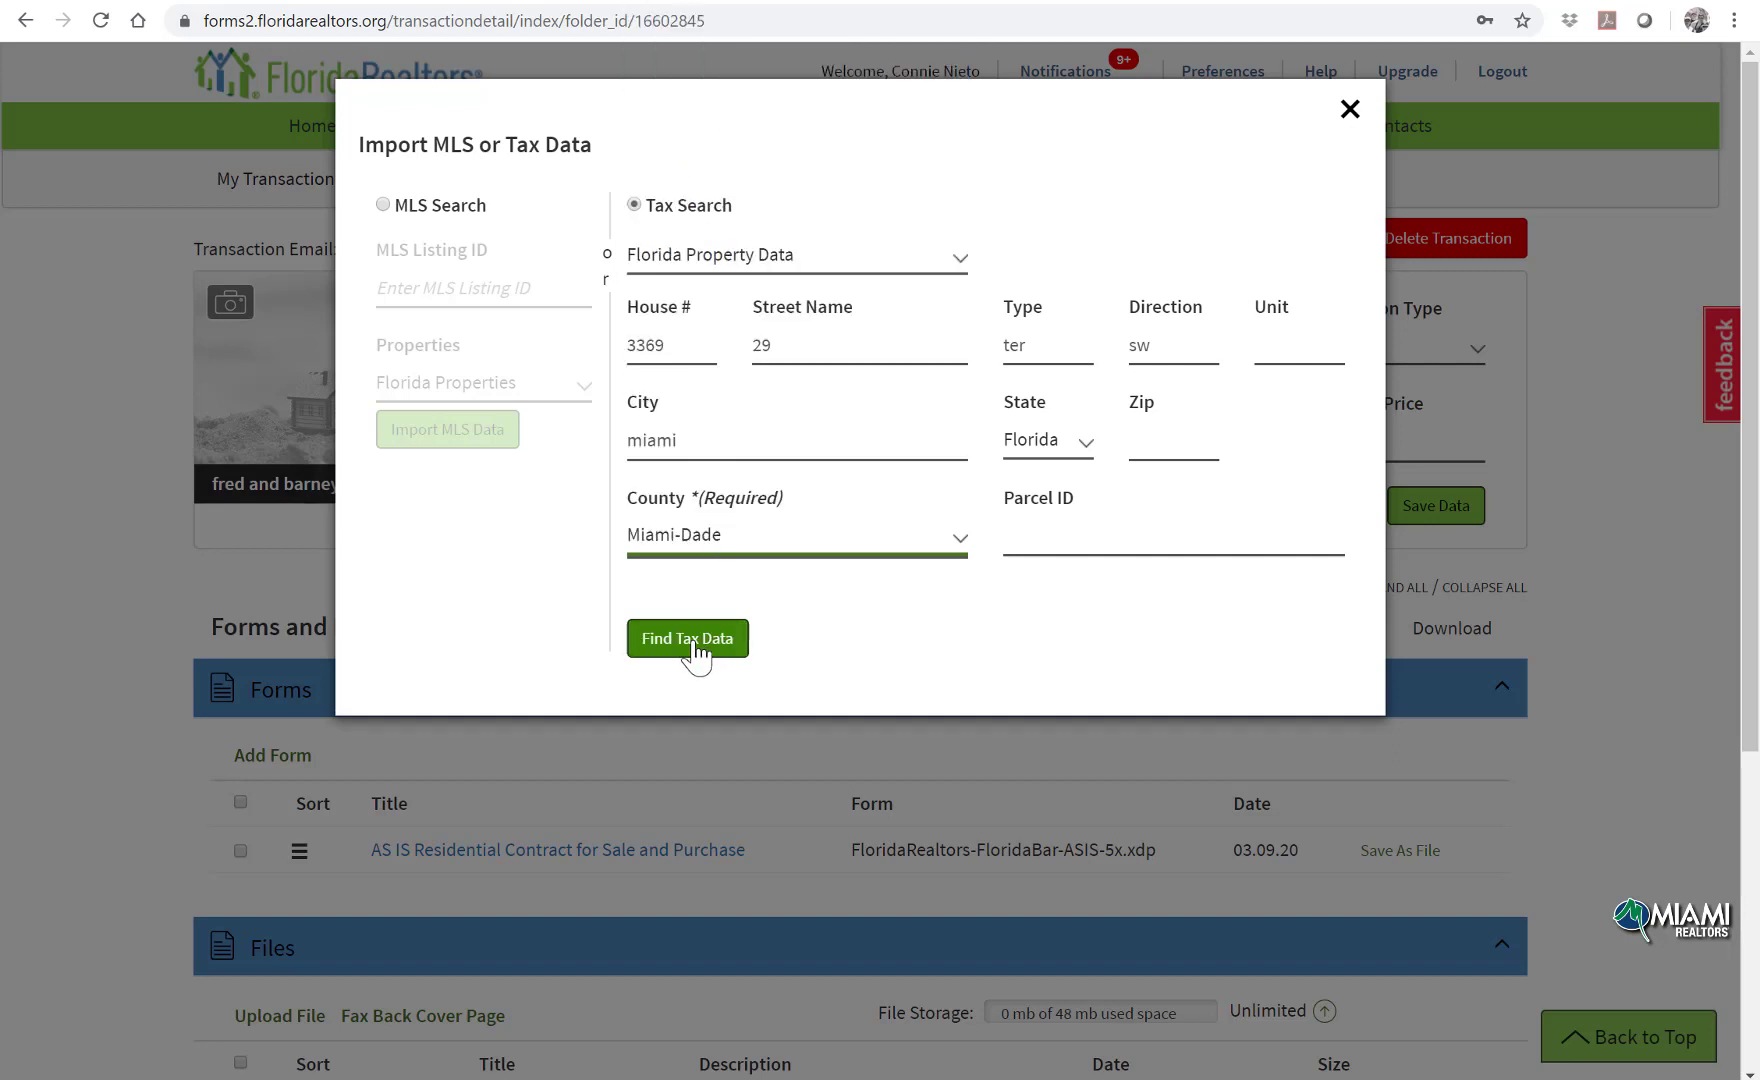
left_click(697, 656)
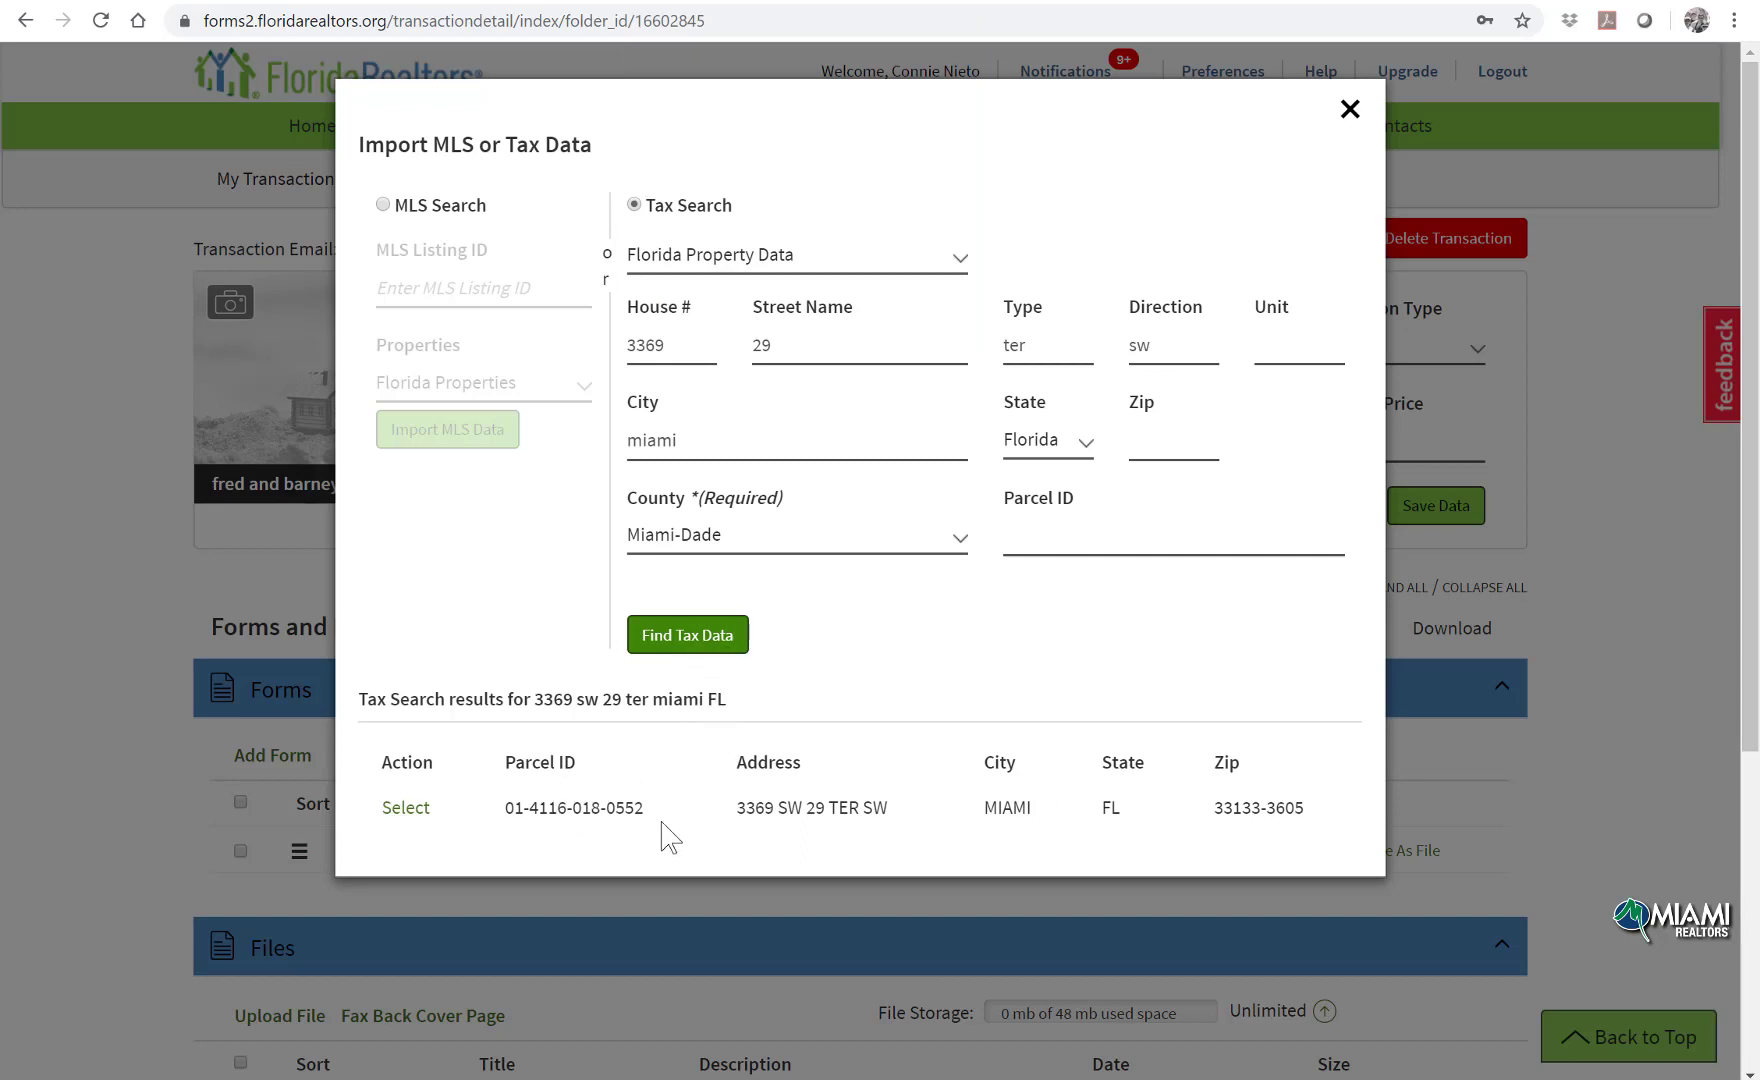
left_click(407, 808)
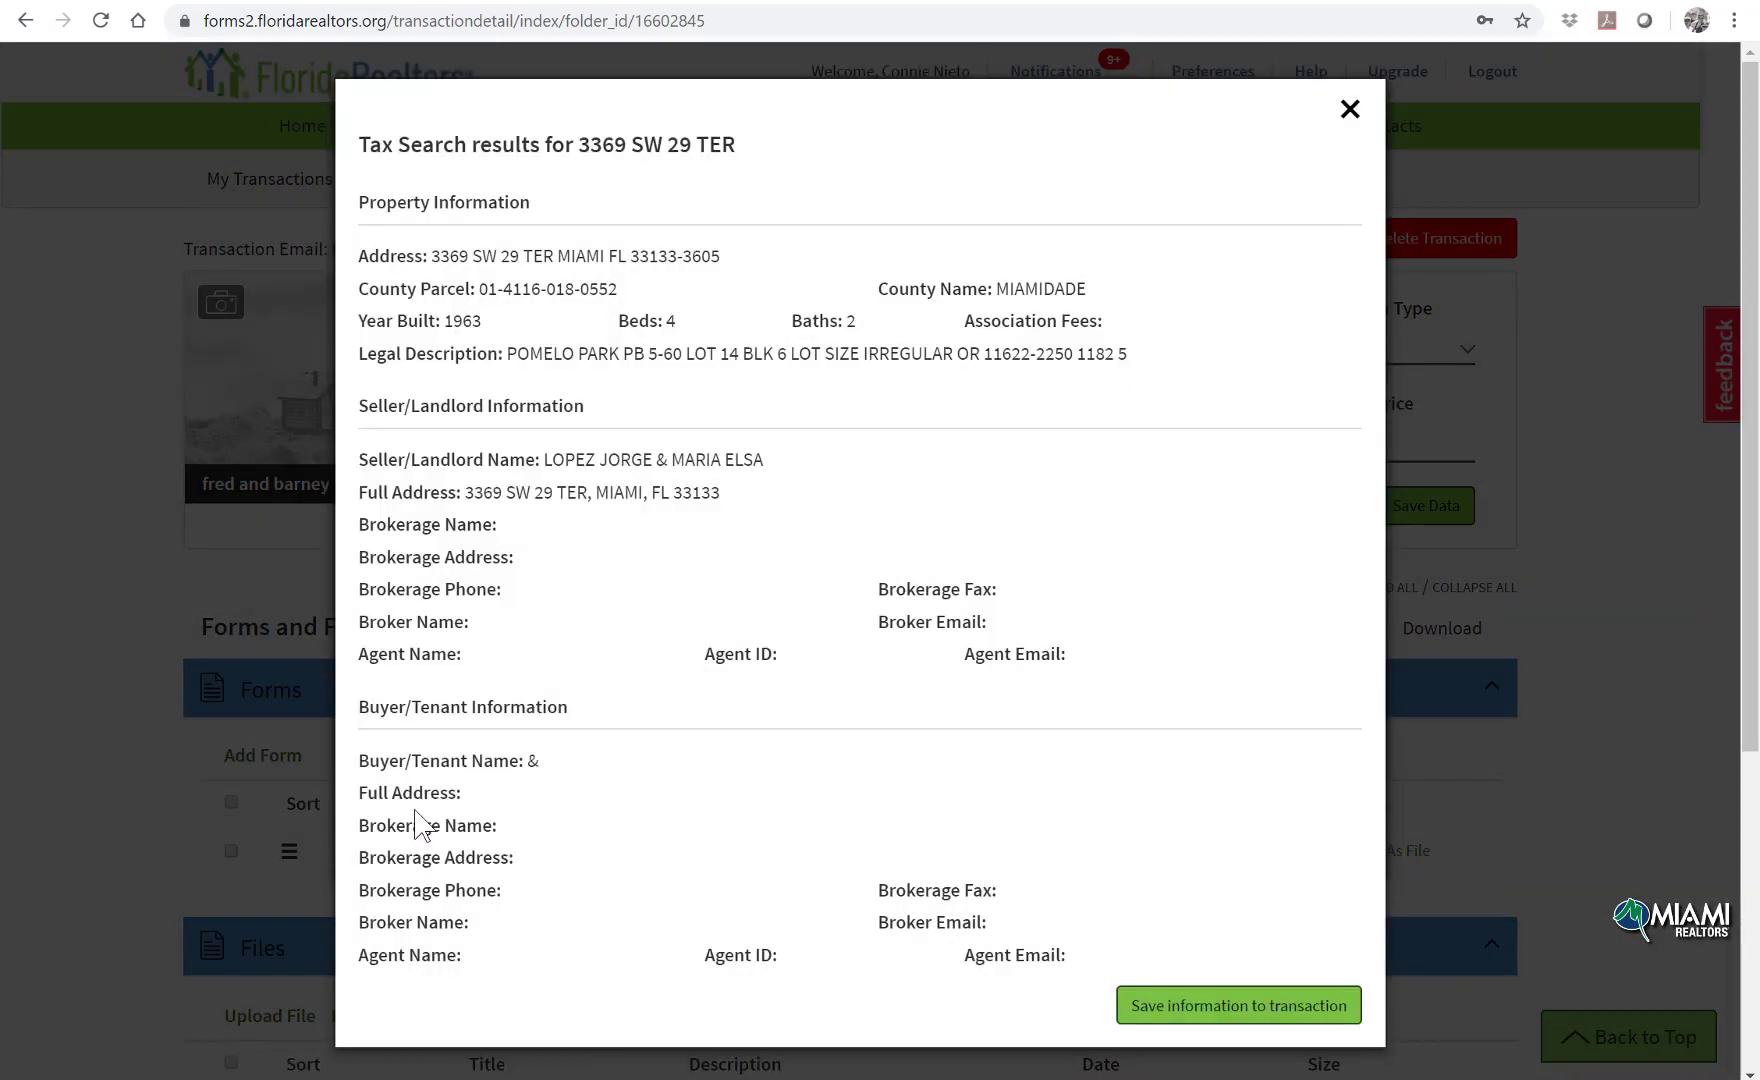
scroll(1198, 871, "down", 2)
left_click(1237, 1008)
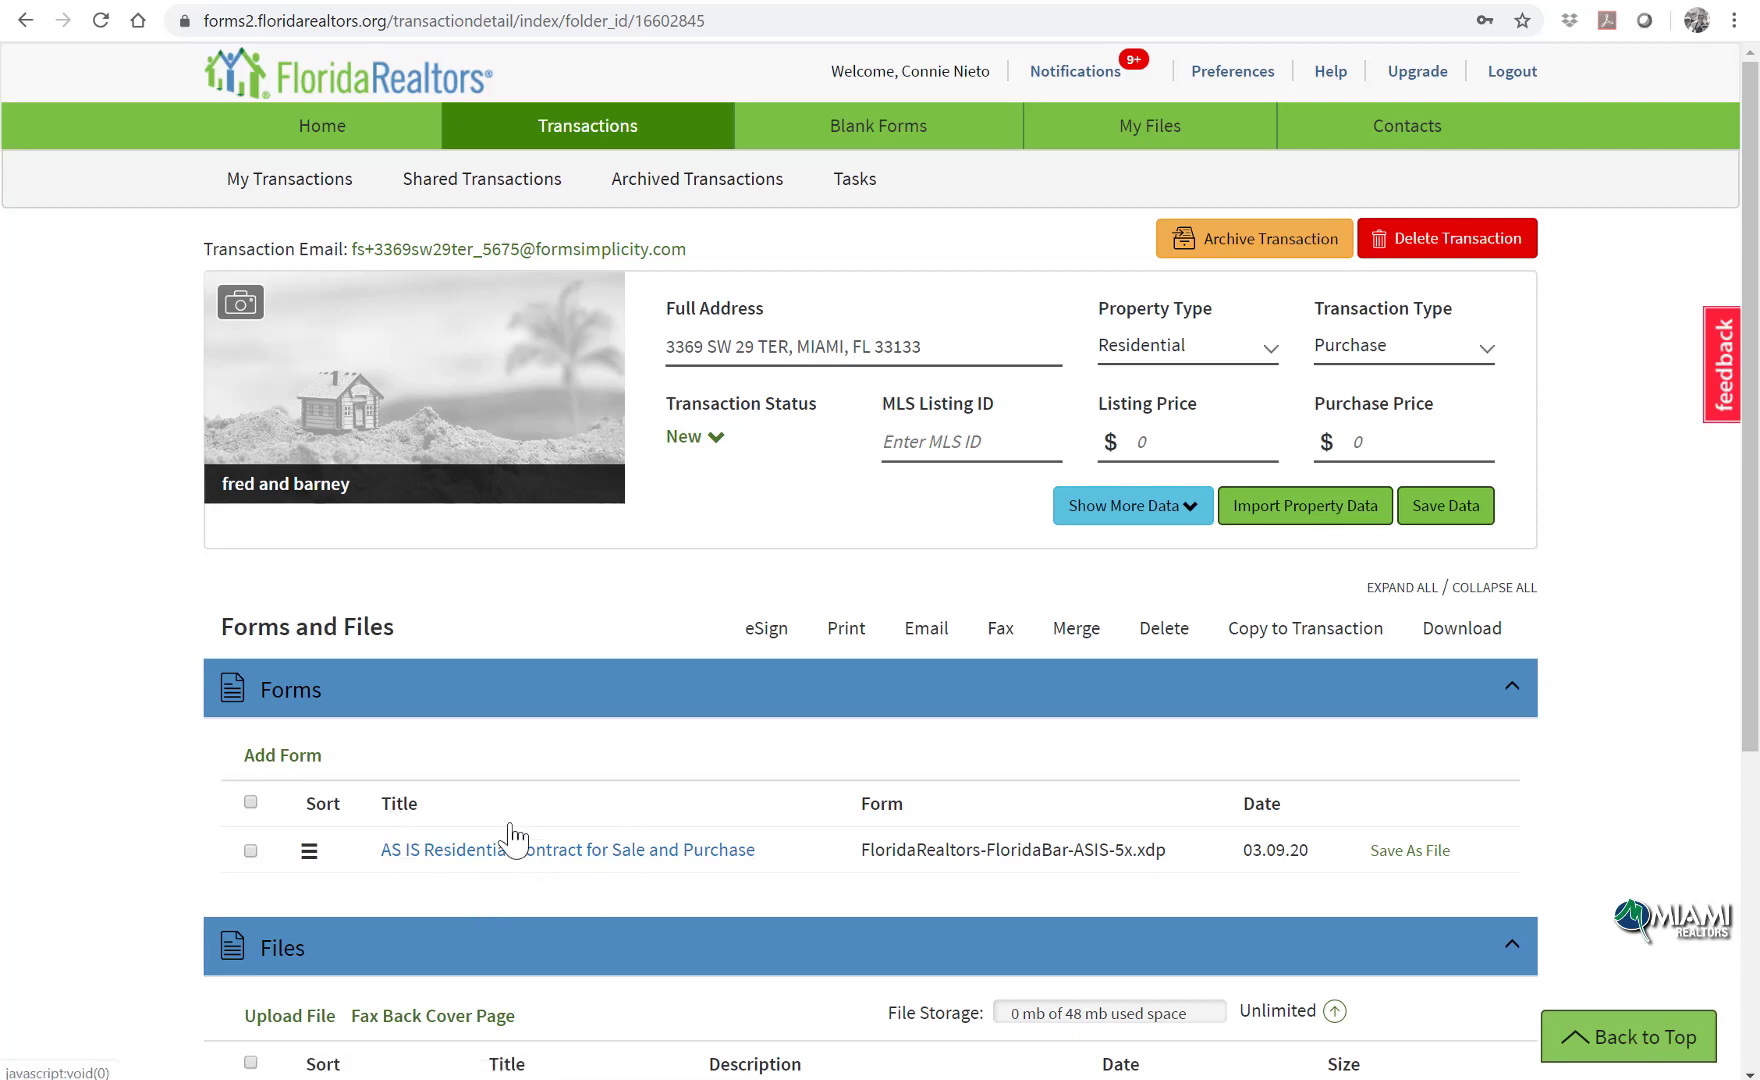
Step: Search the blank forms library for 'wal' and add the Buyer's Walk-Through Inspection or Reinspection form
left_click(272, 762)
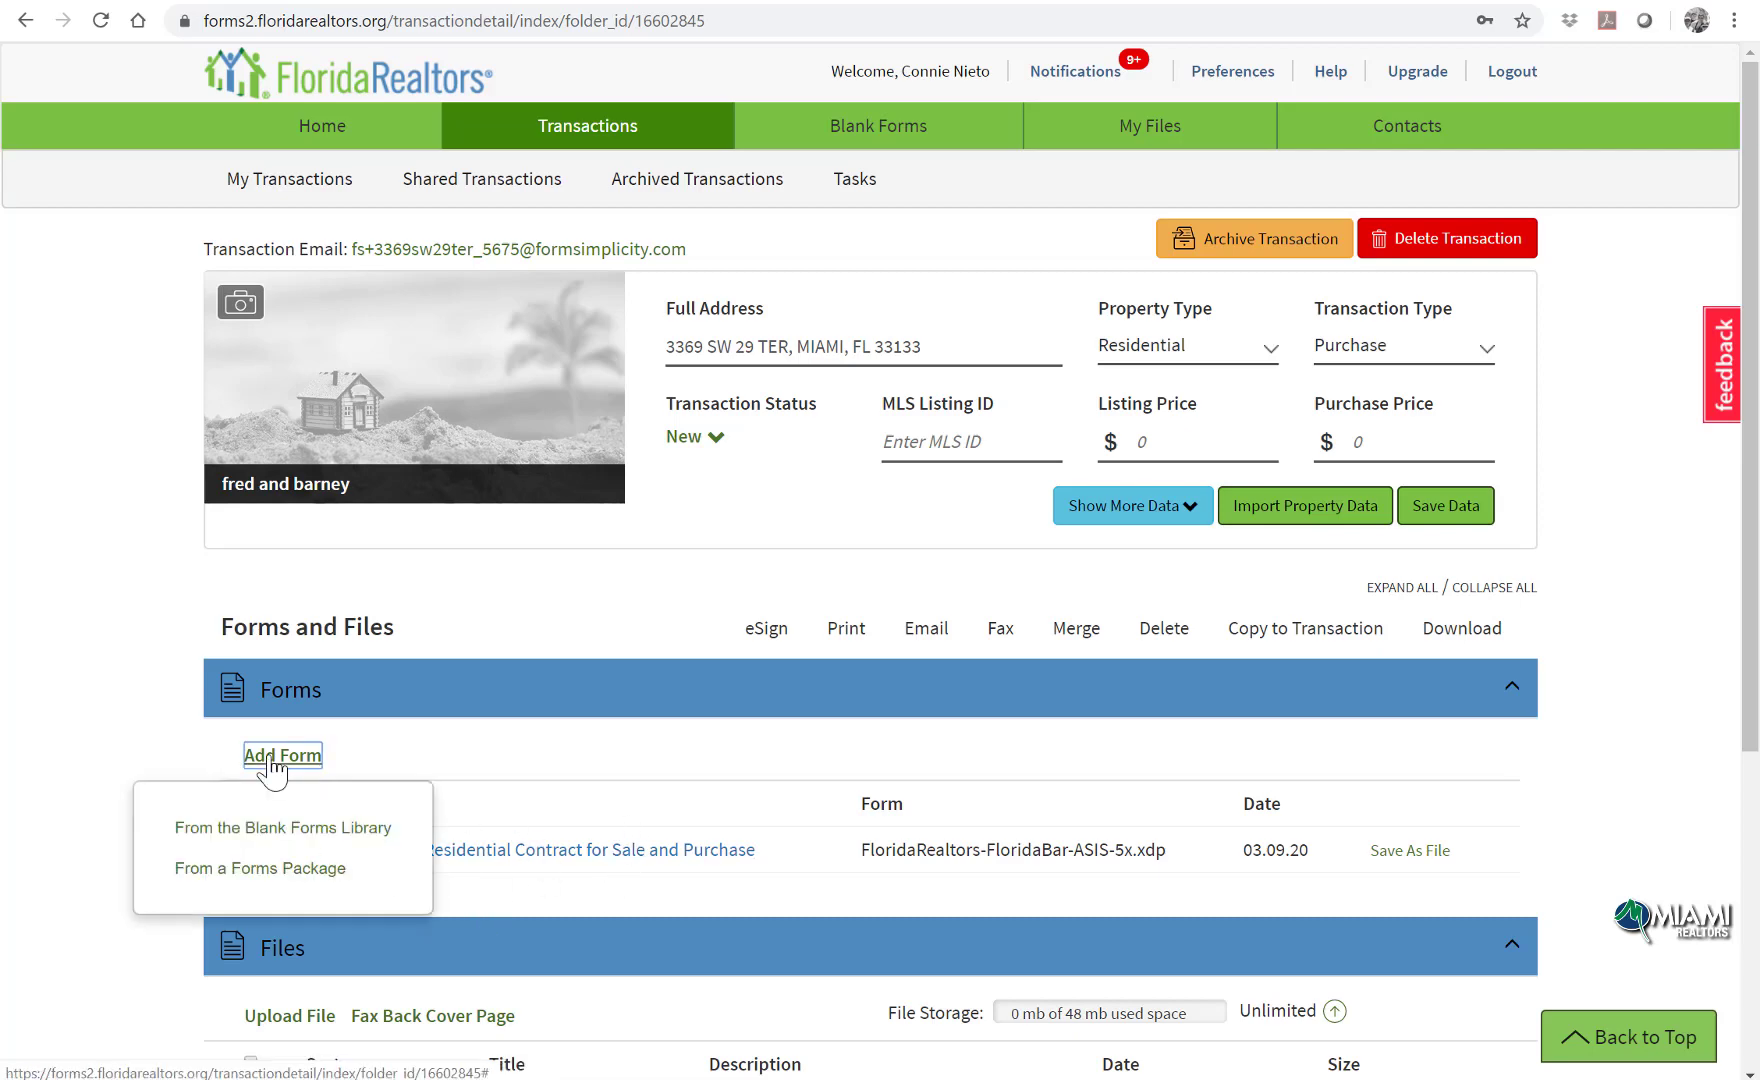
left_click(279, 836)
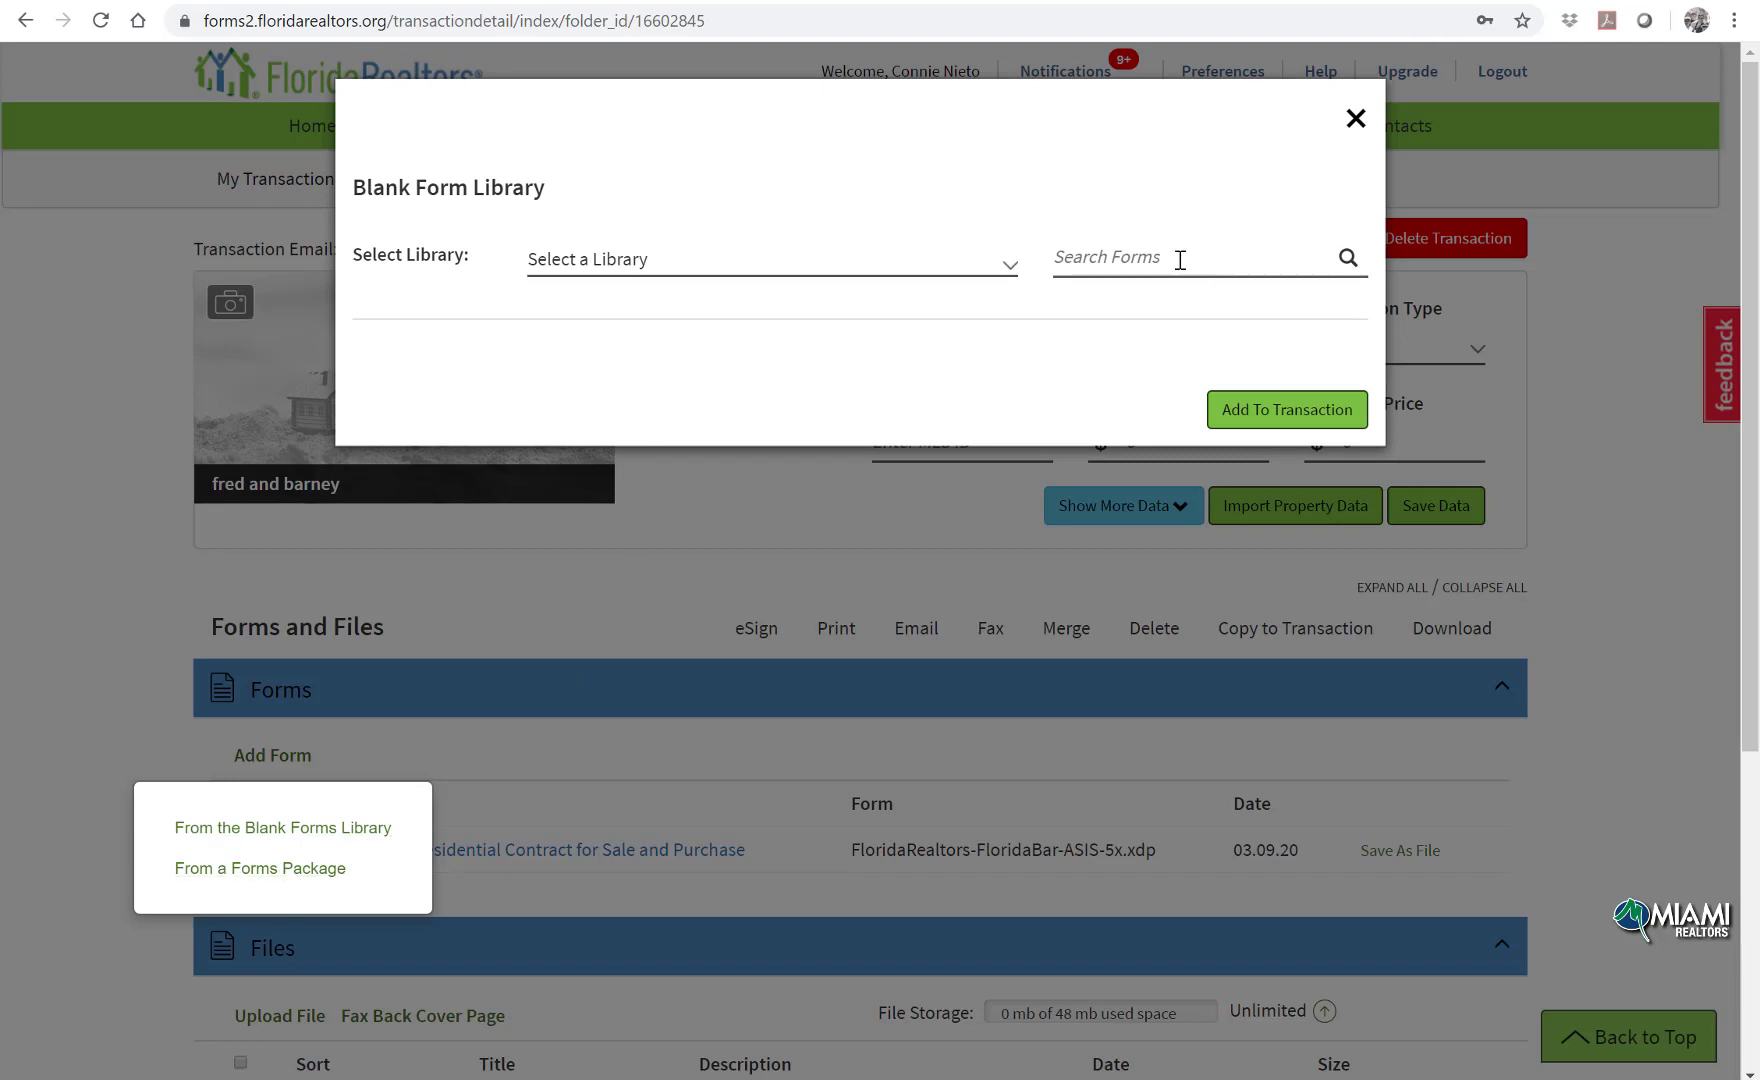
left_click(1180, 260)
type("walk")
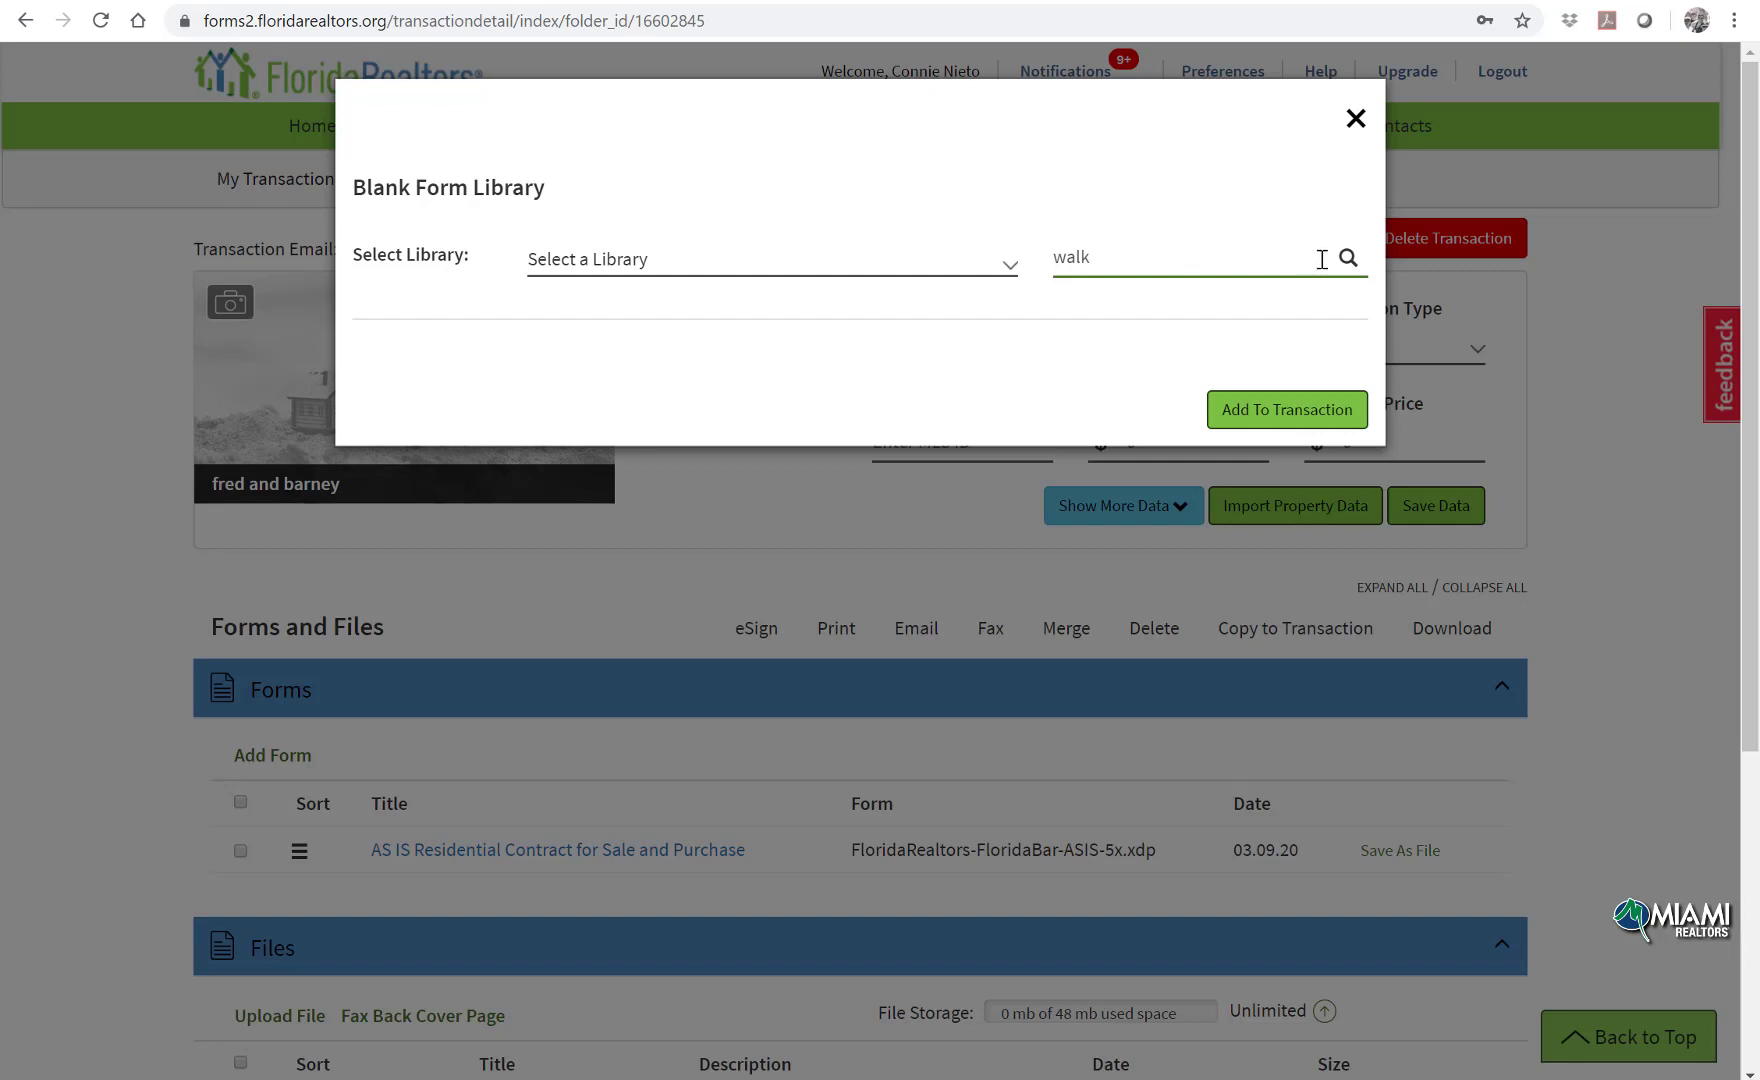
left_click(1346, 270)
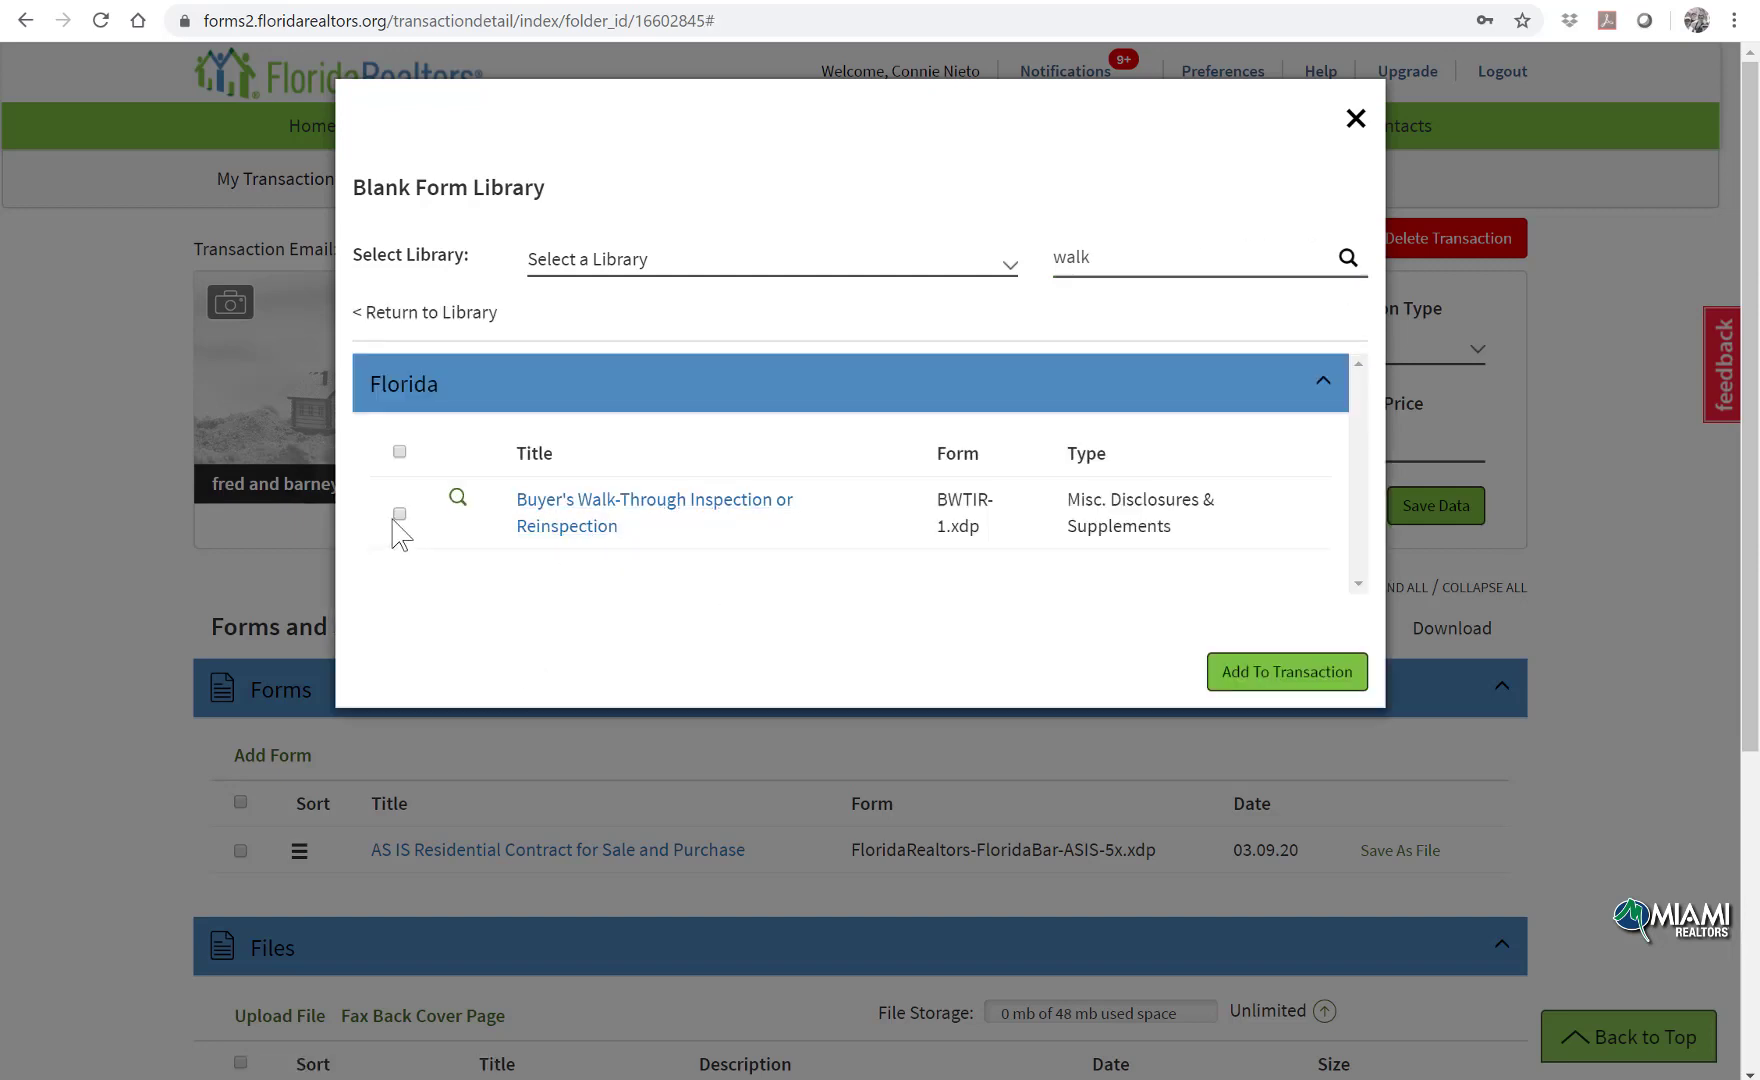
left_click(399, 514)
left_click(1264, 680)
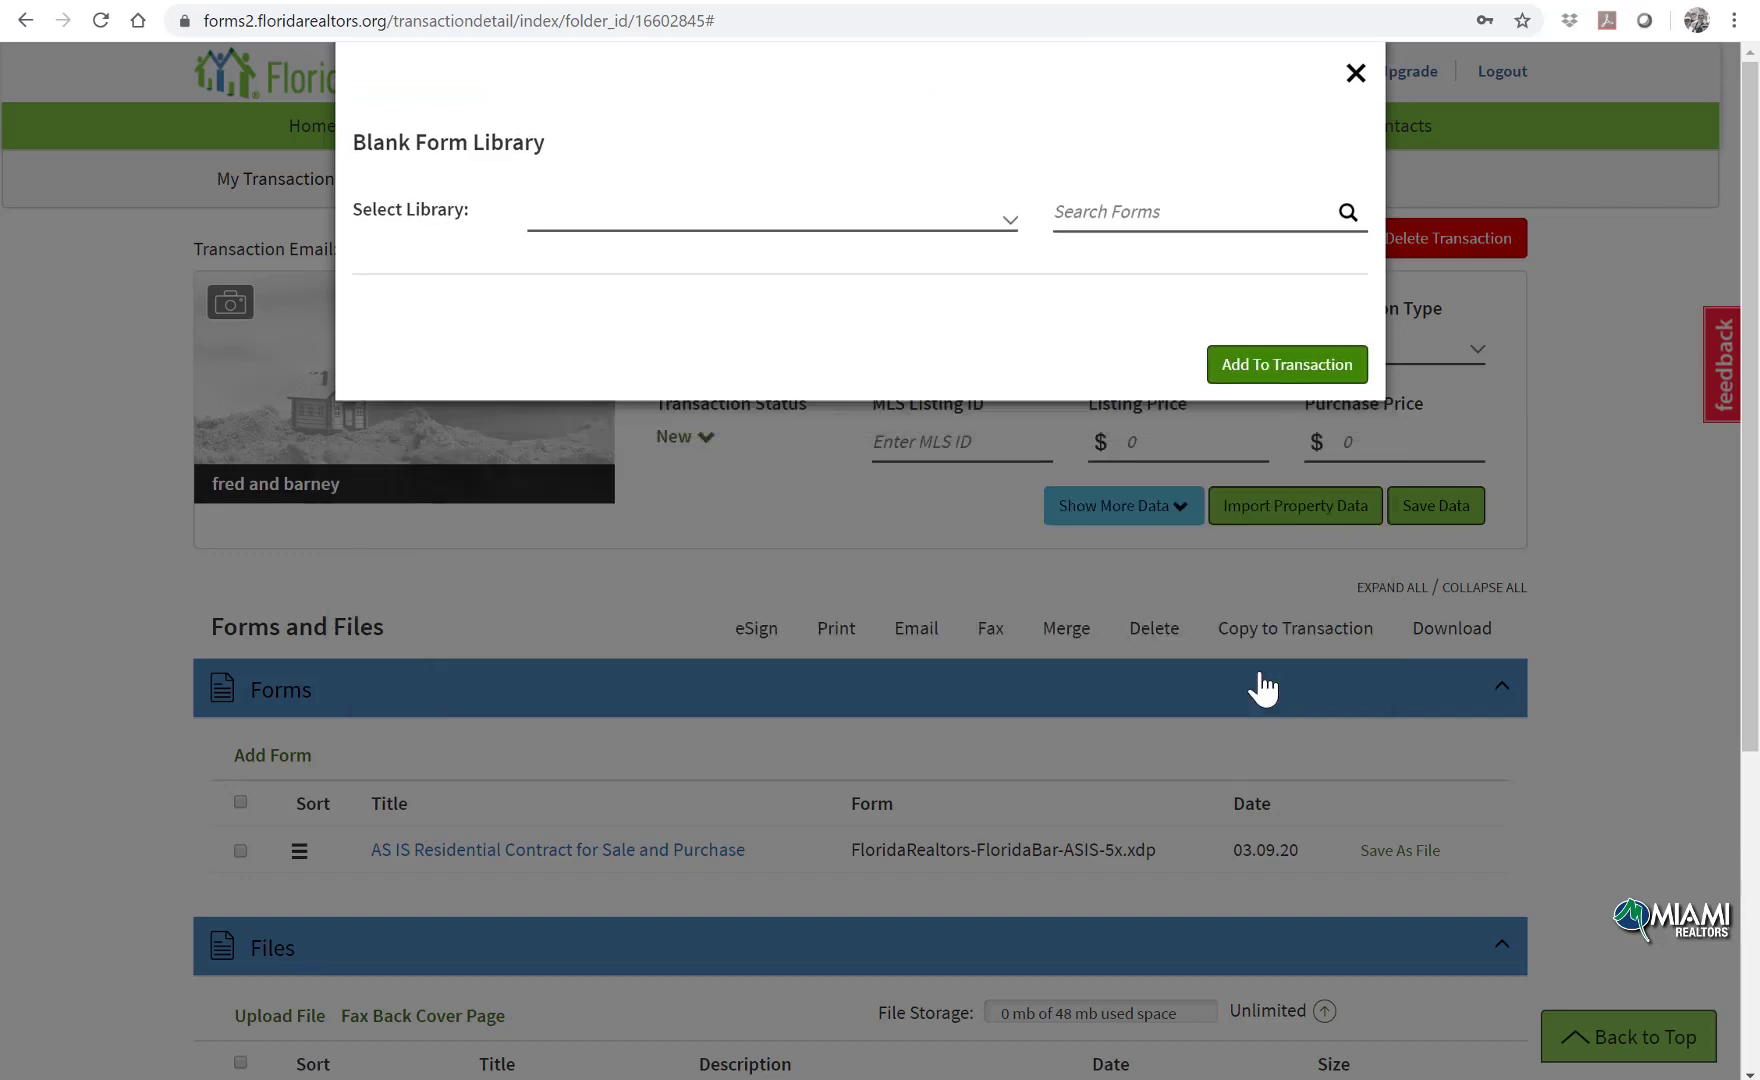
scroll(1264, 688, "down", 3)
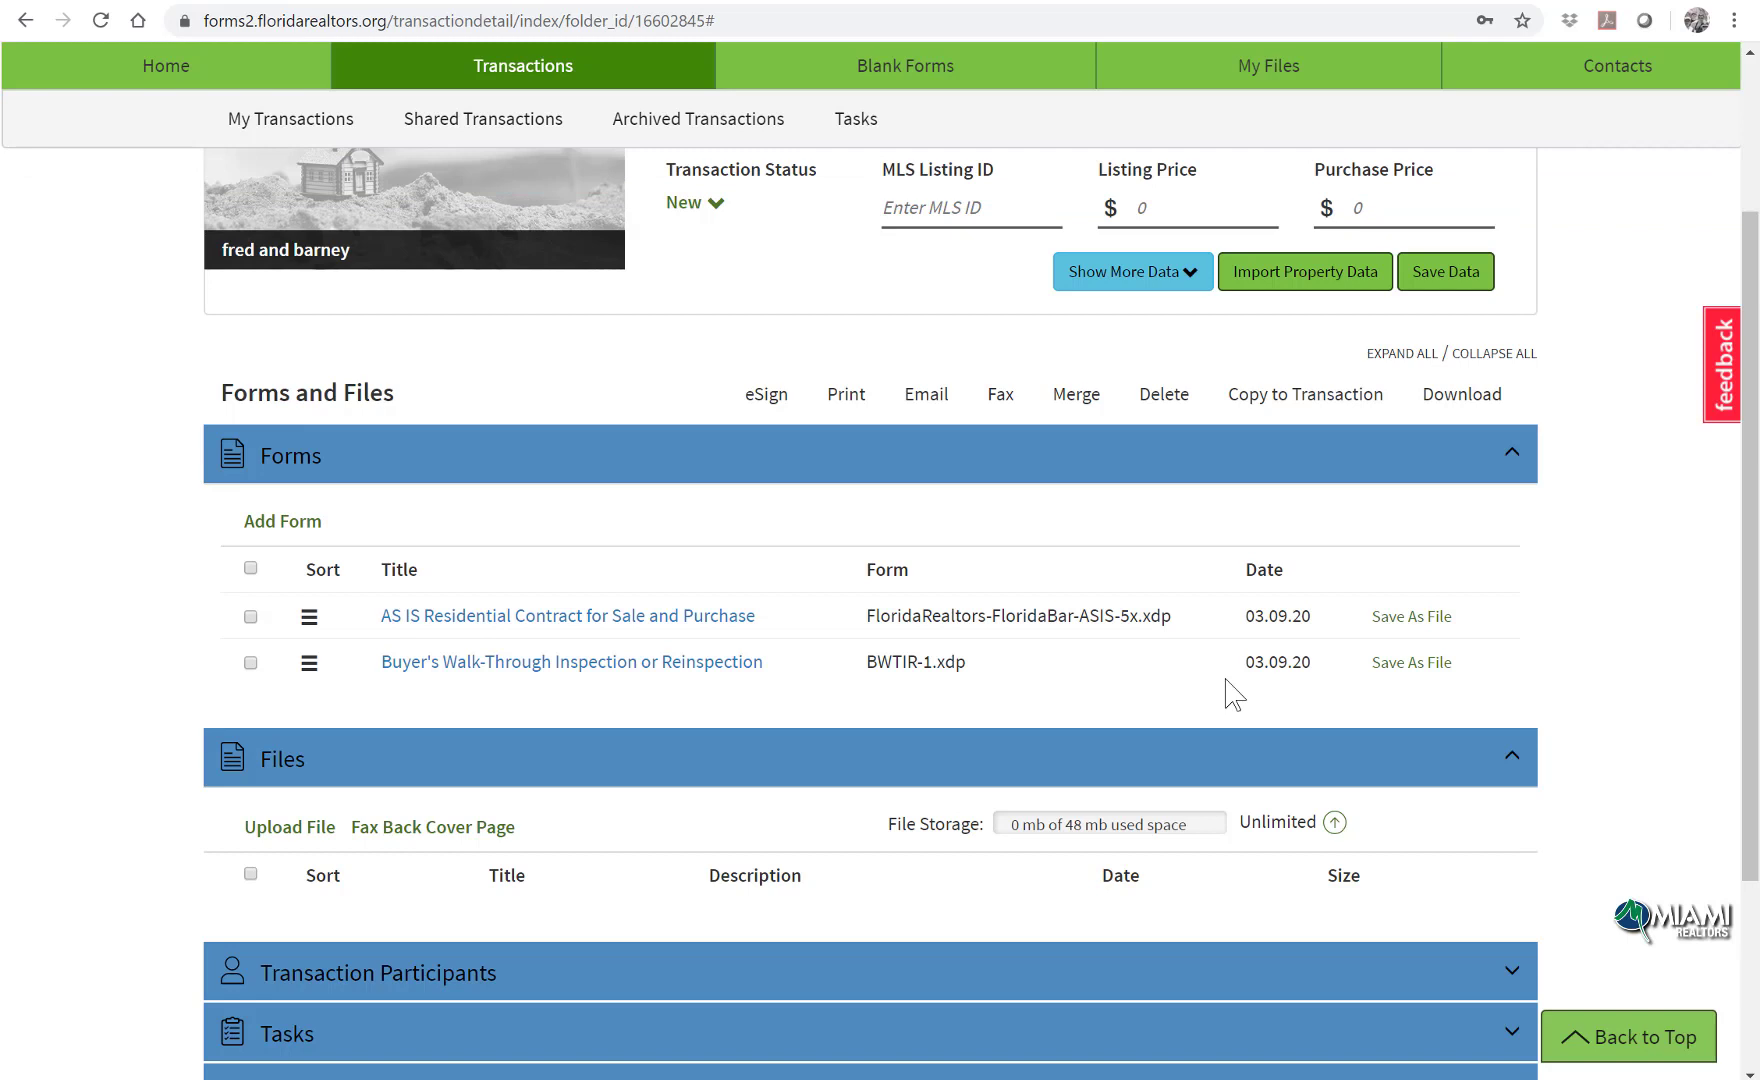
Step: Open the AS IS Residential Contract and review its imported county, tax ID and legal description
left_click(1303, 279)
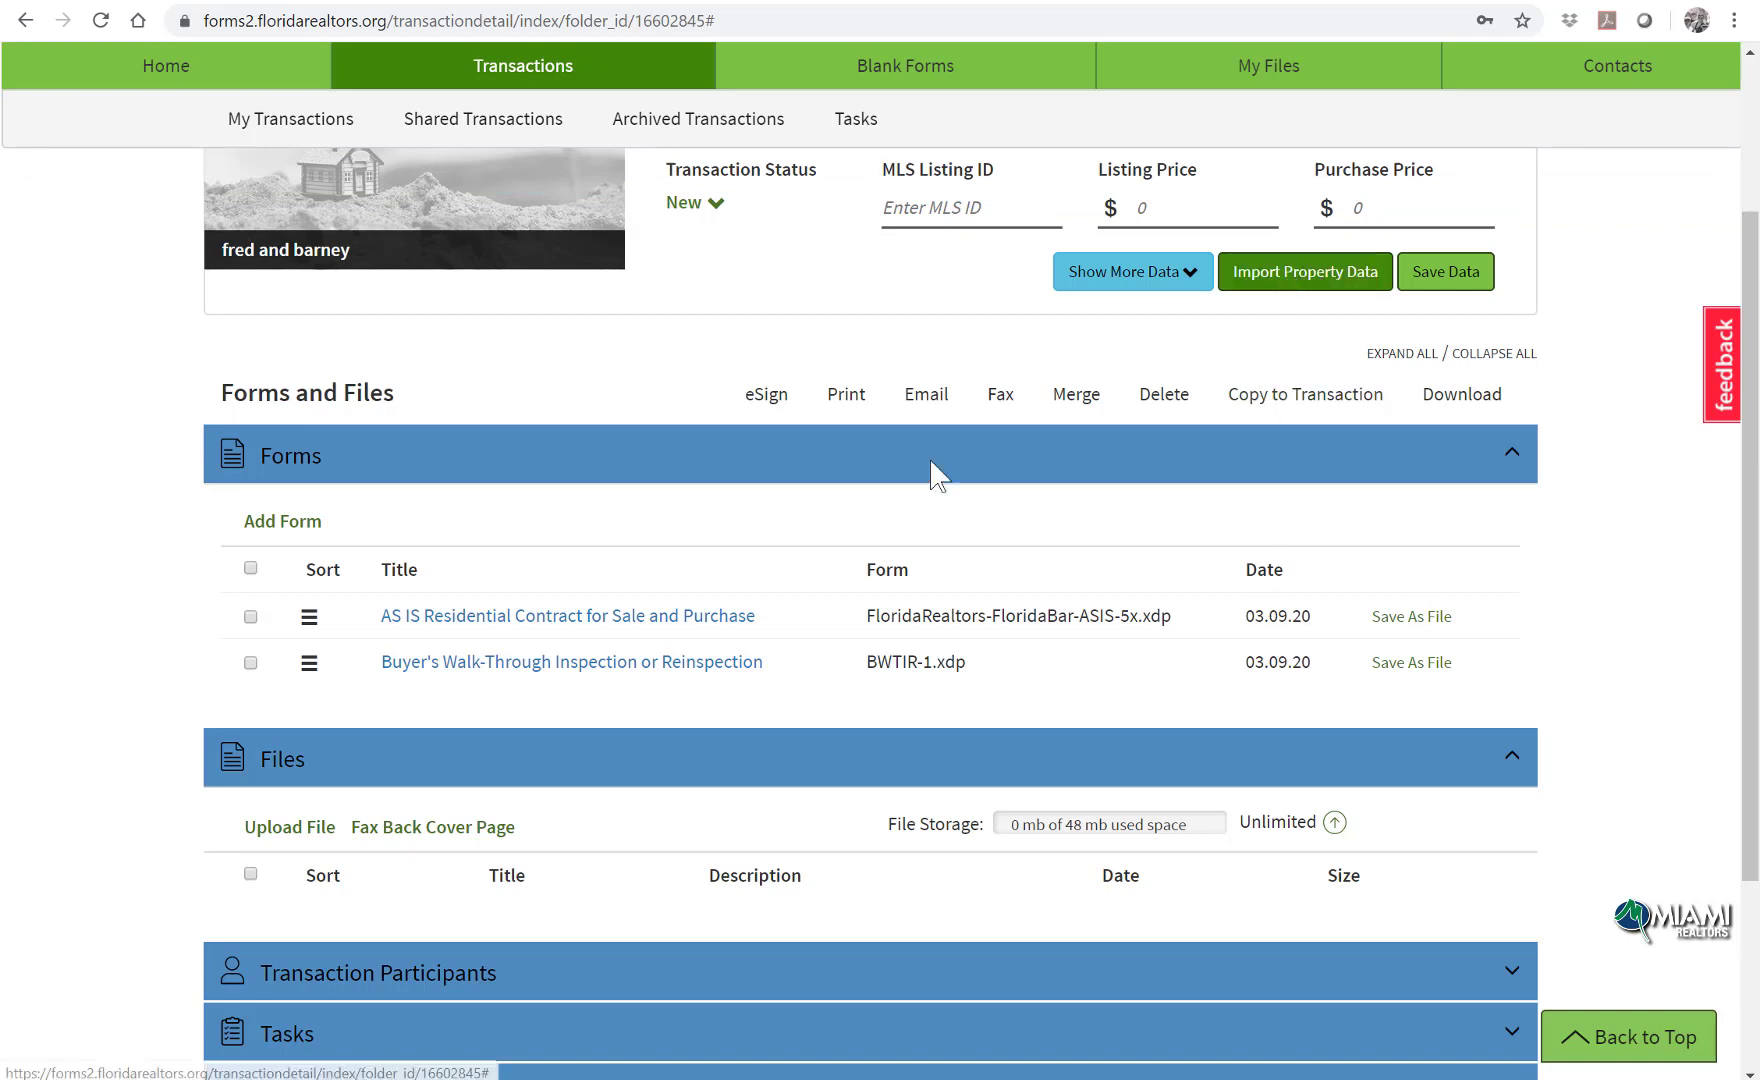
left_click(660, 614)
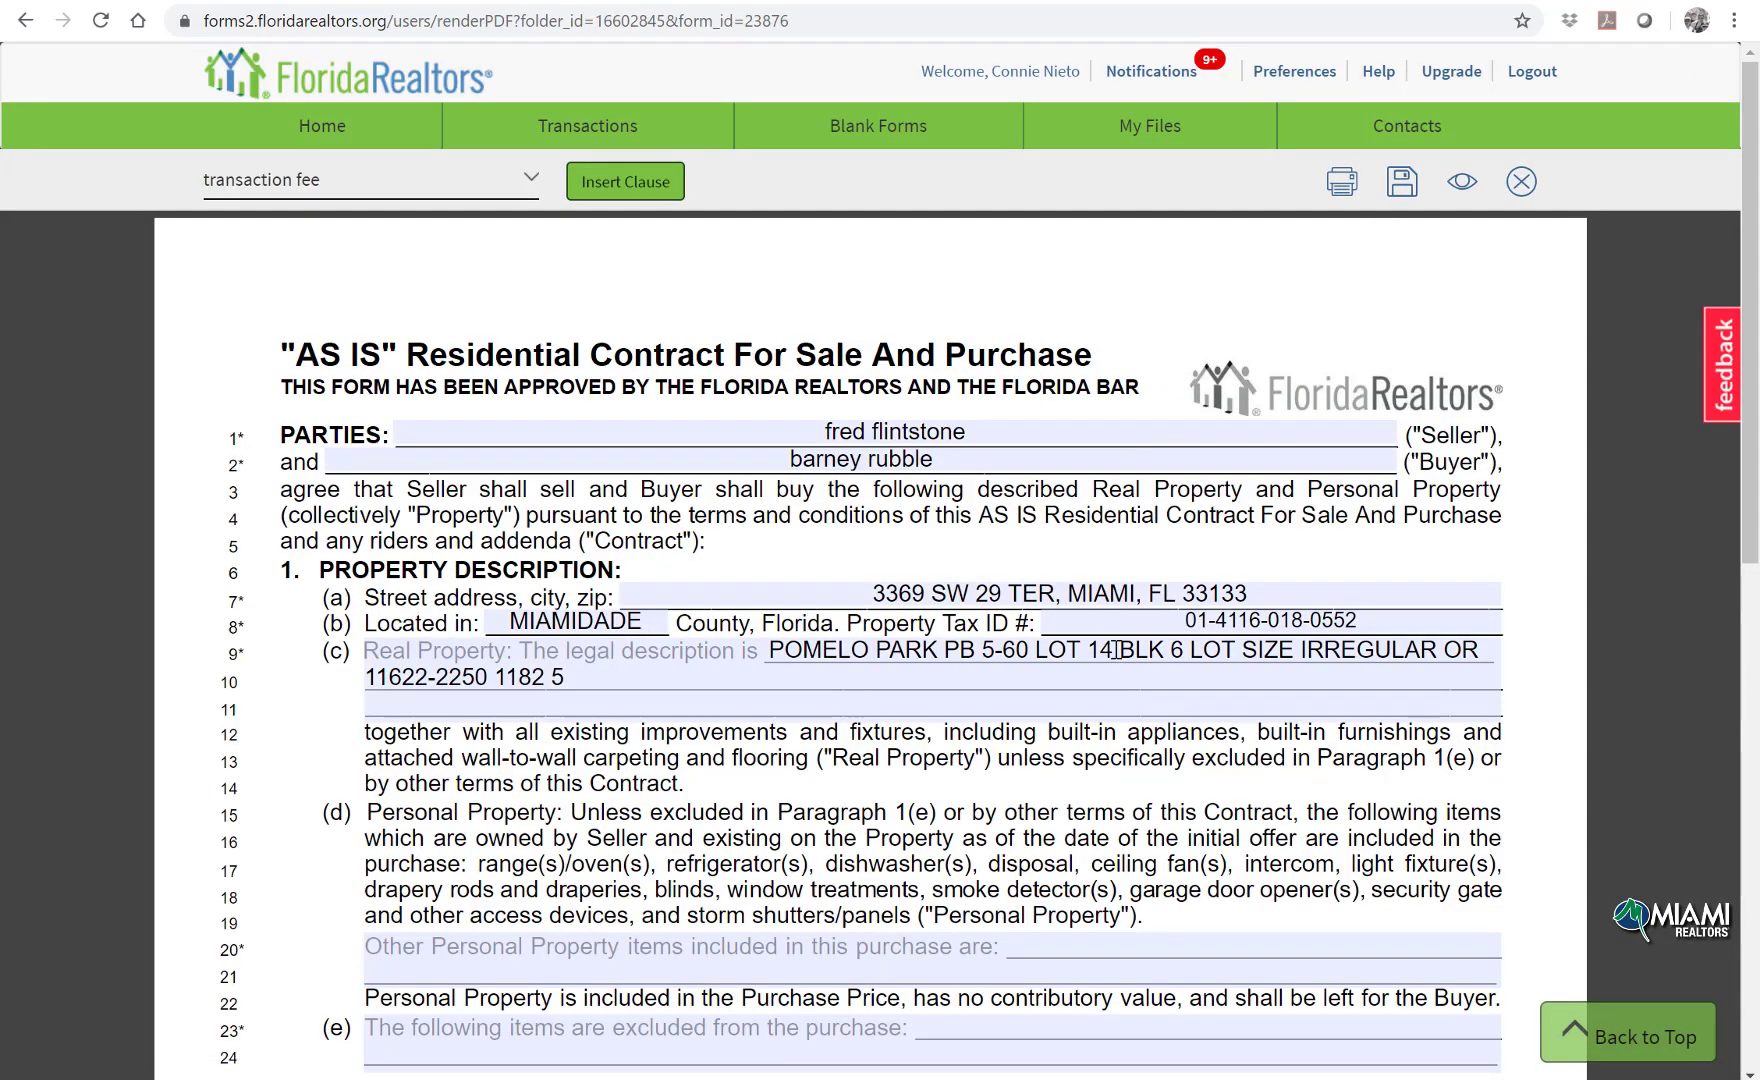
scroll(1111, 655, "down", 2)
scroll(1116, 659, "up", 2)
Step: Close the contract editor and select both forms in the transaction
left_click(1522, 183)
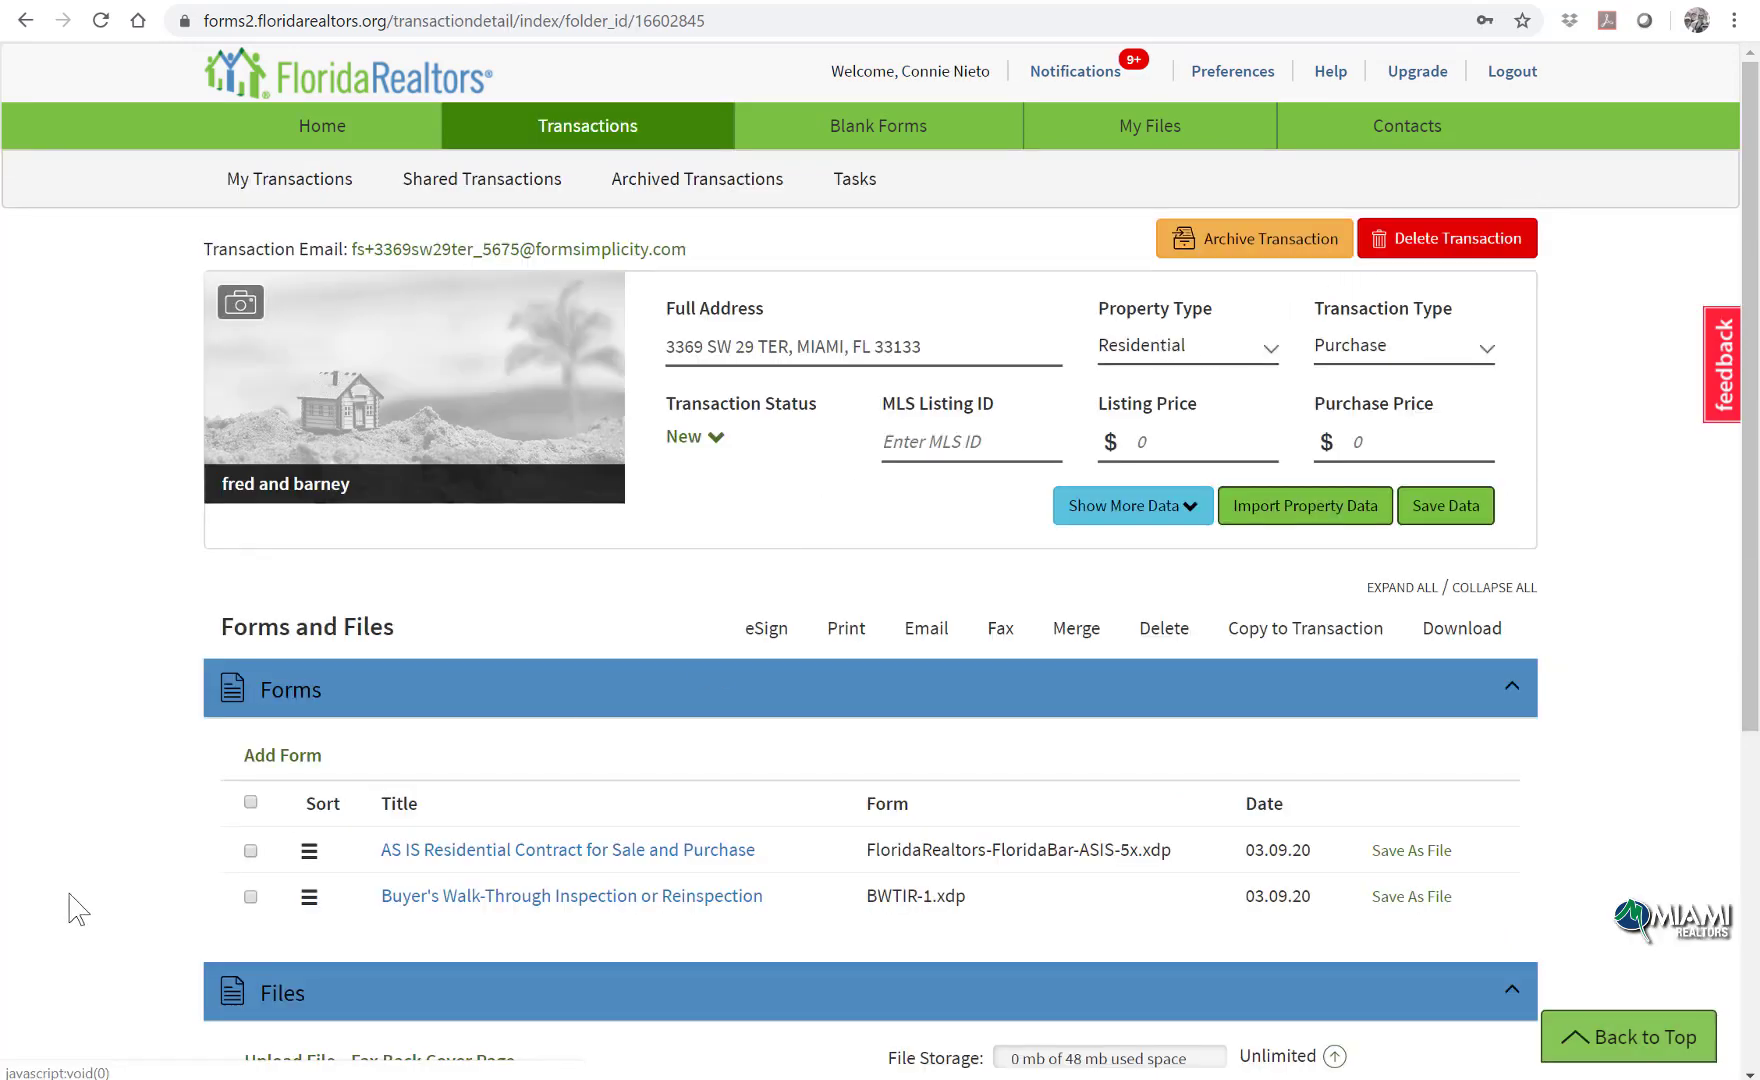
left_click(250, 801)
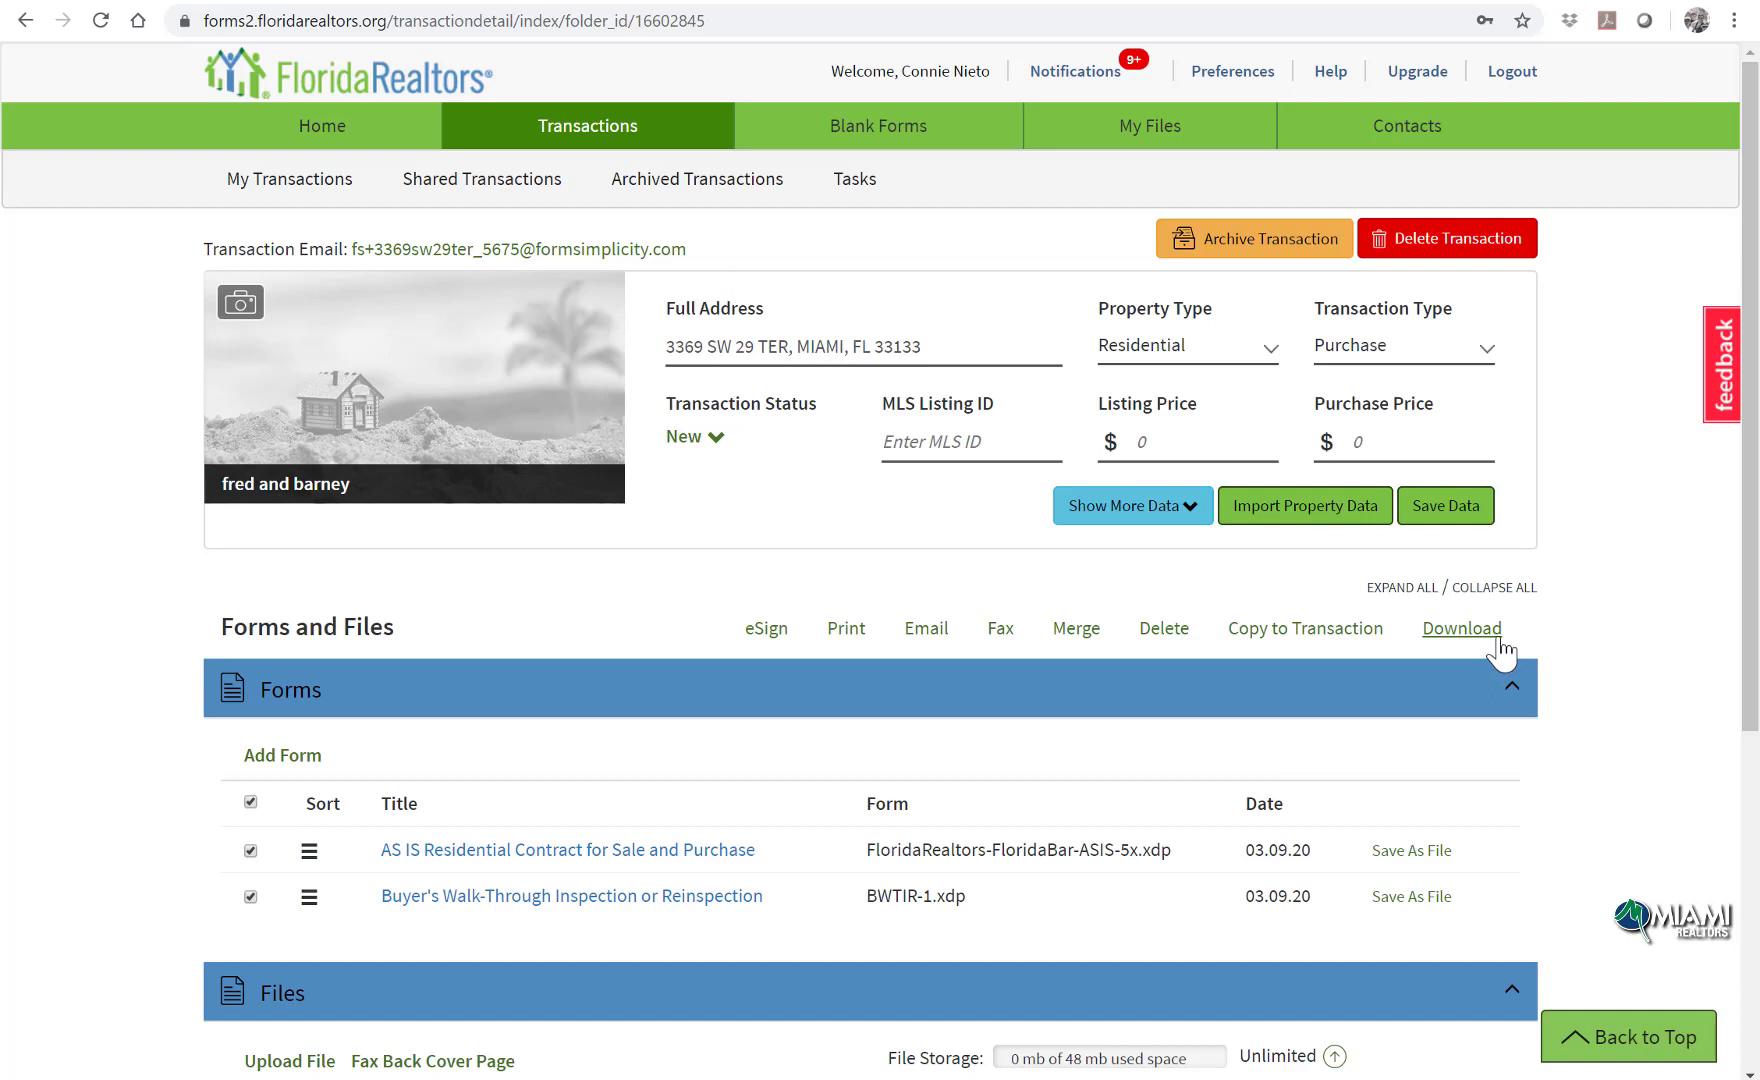
left_click(1438, 258)
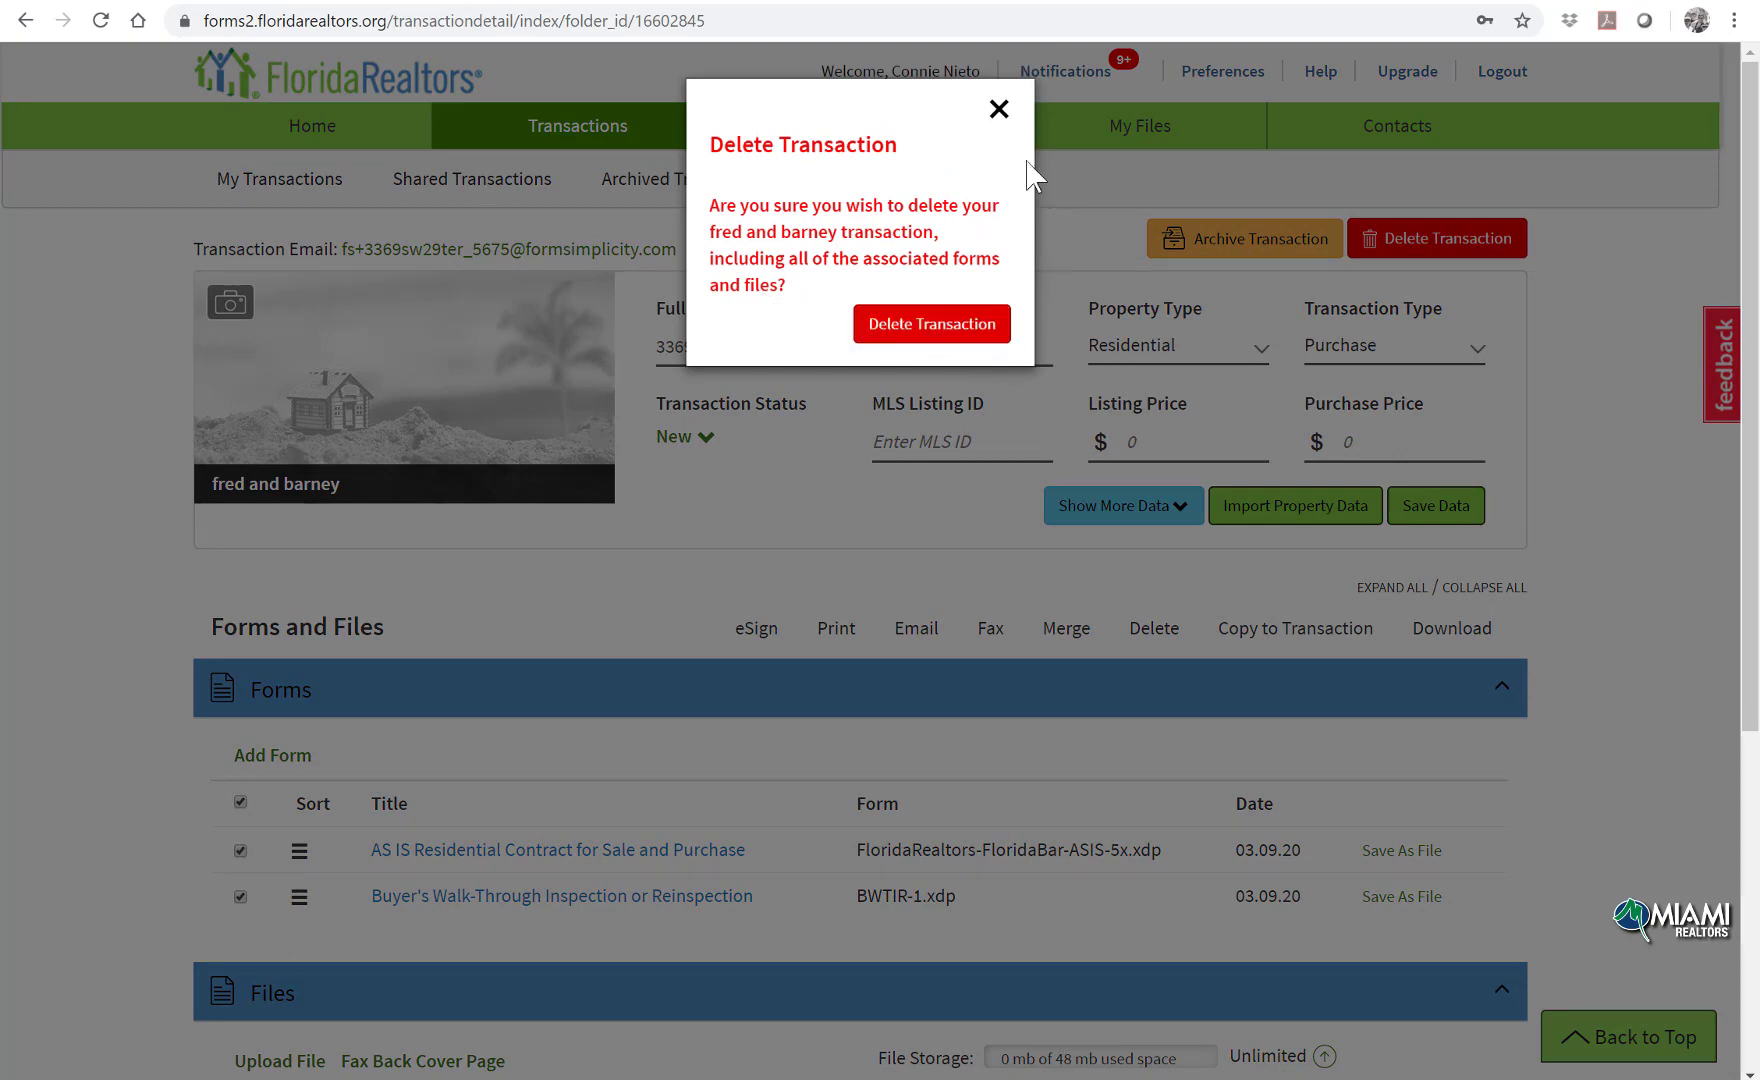
left_click(999, 110)
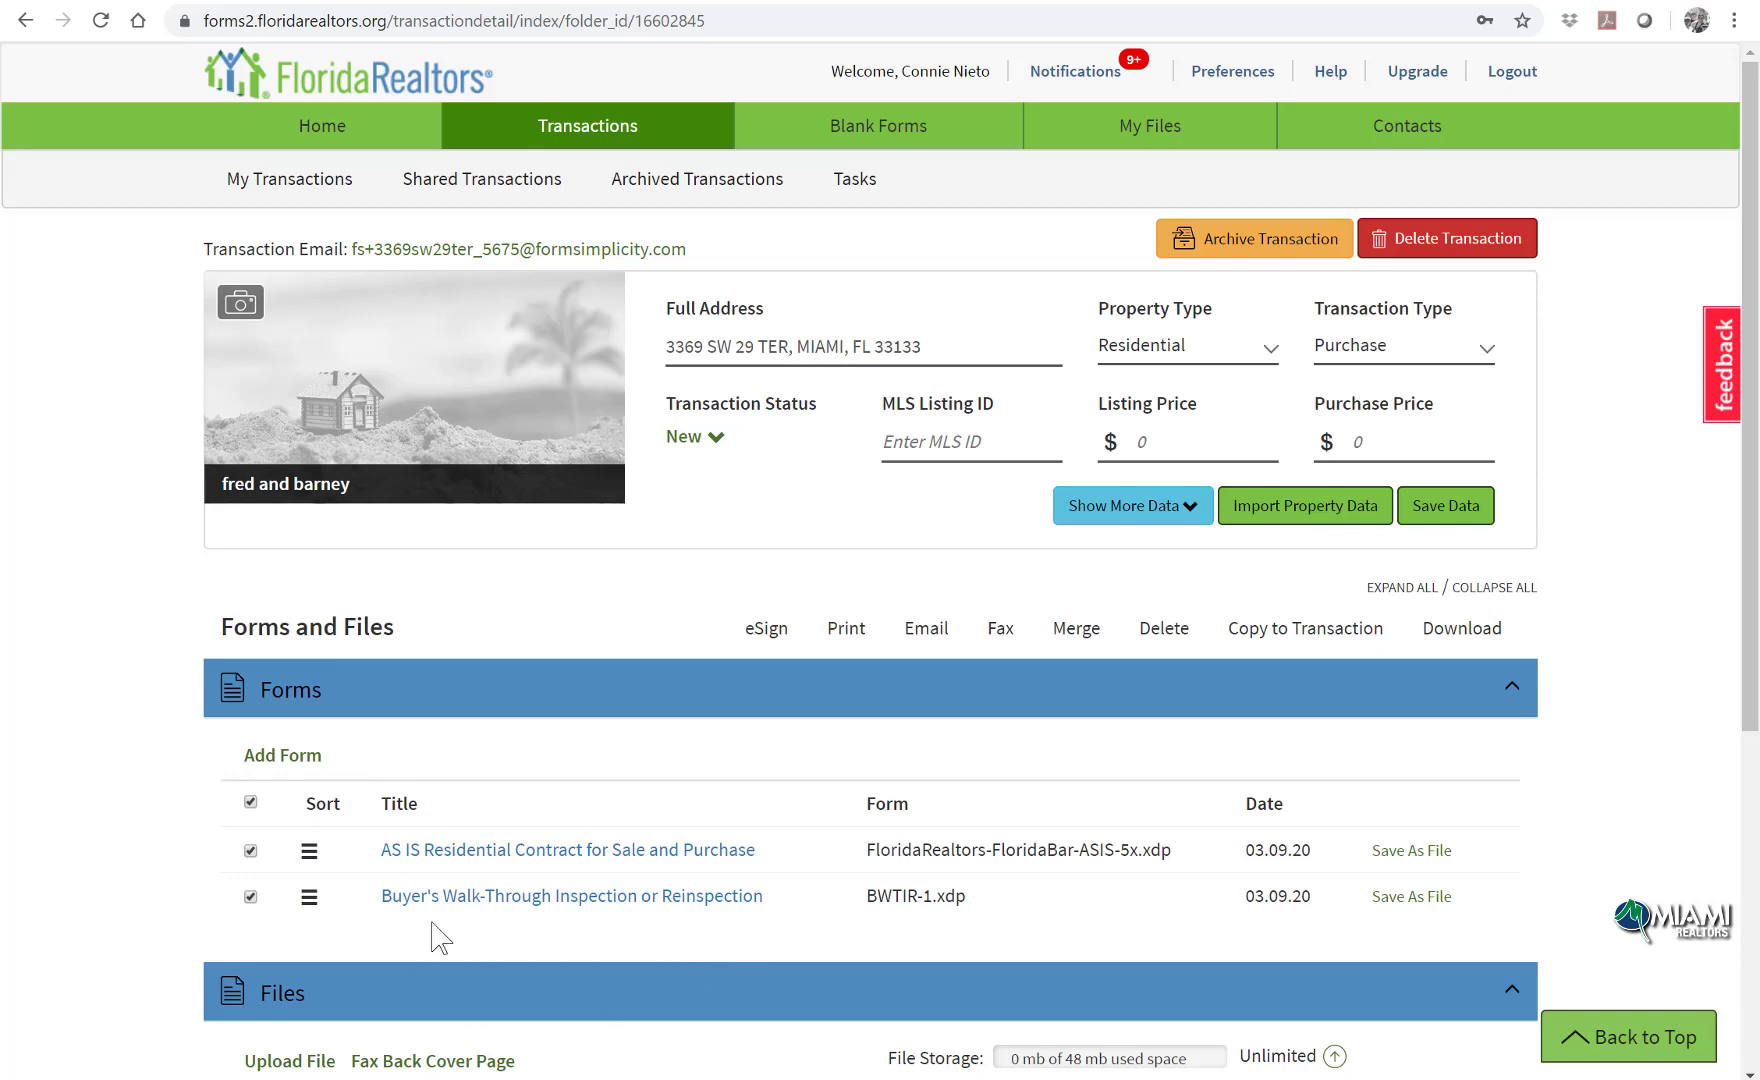
Step: Email both forms to the customer's address with subject 'forms to sign' and a copy to yourself
left_click(927, 630)
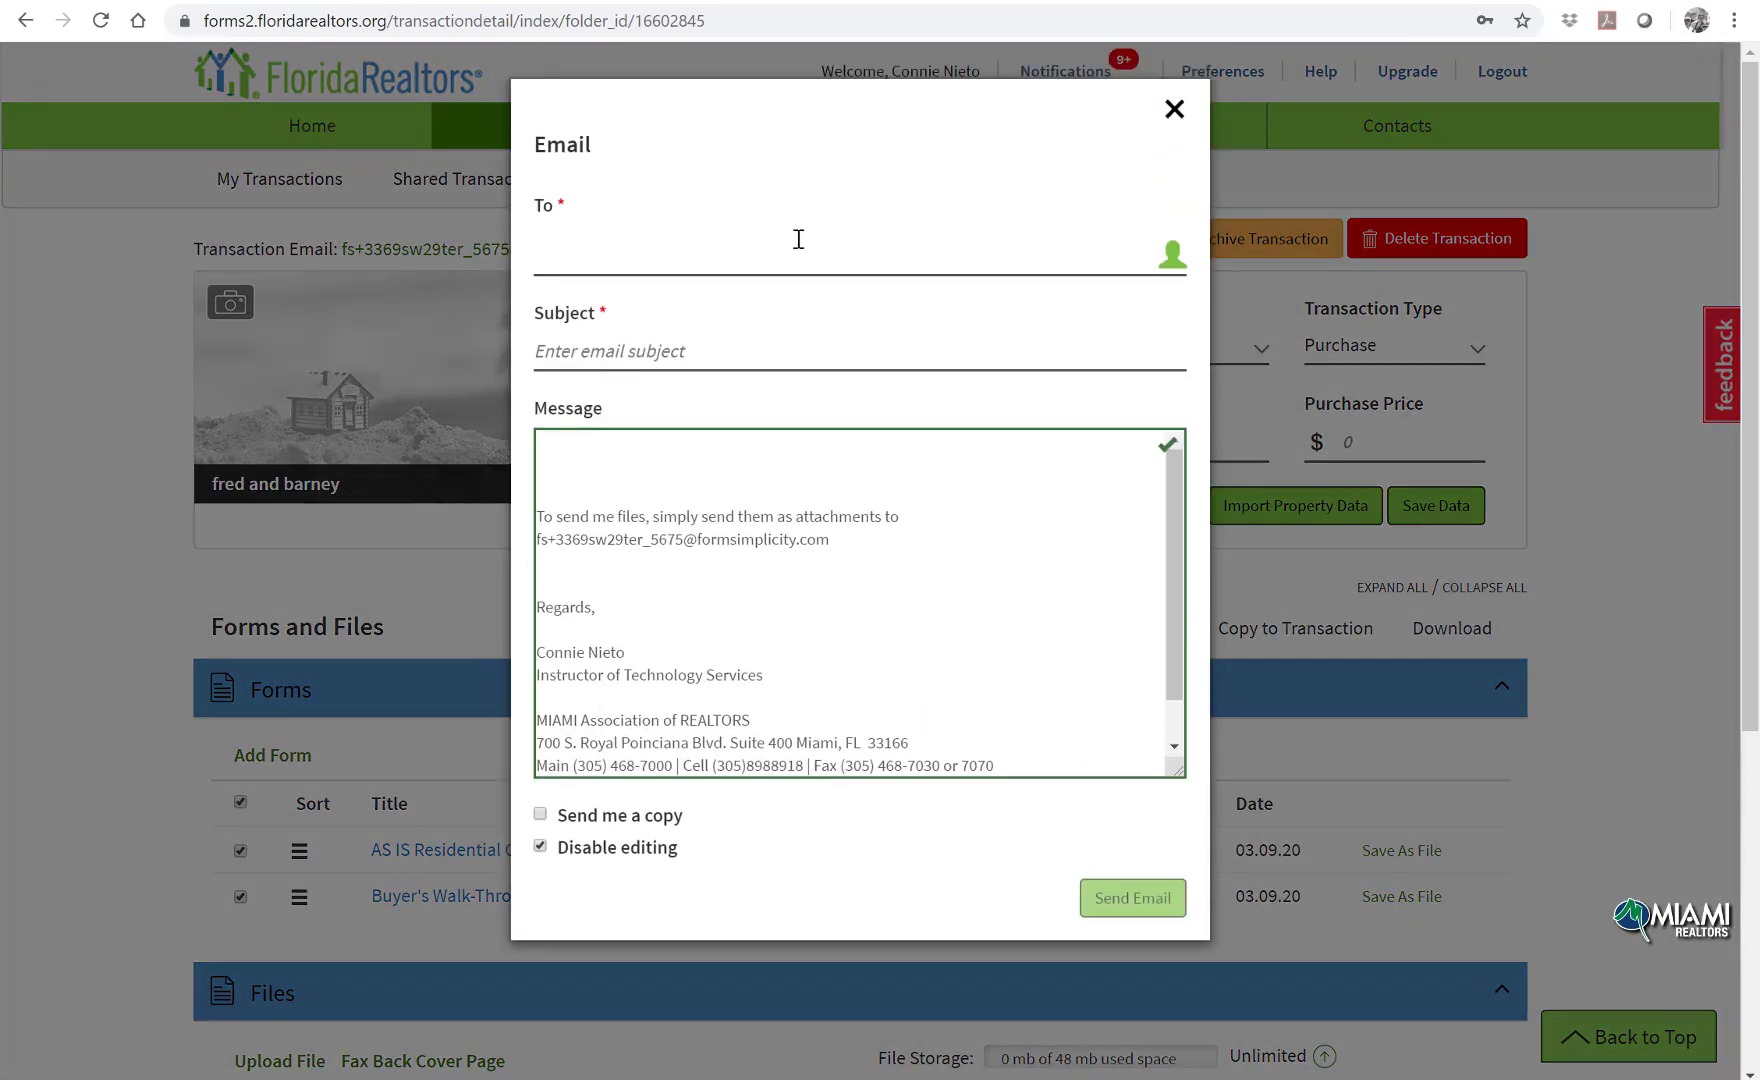
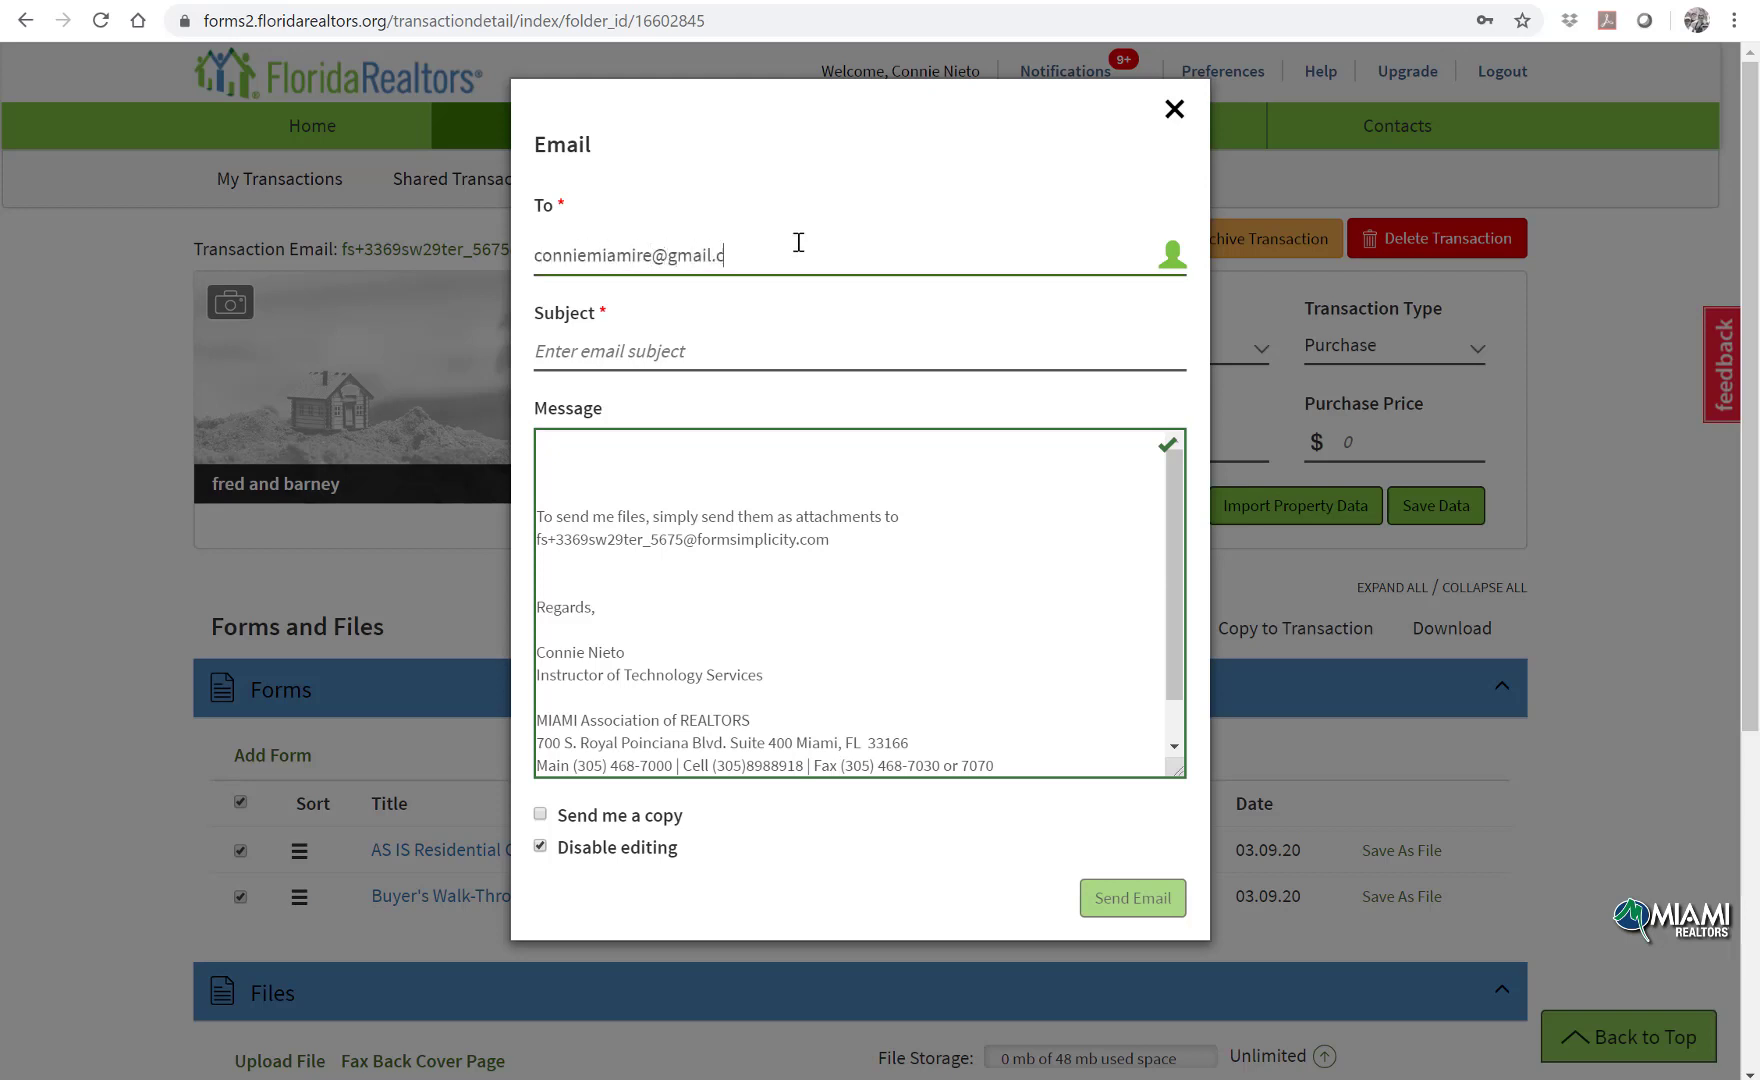
key("Return")
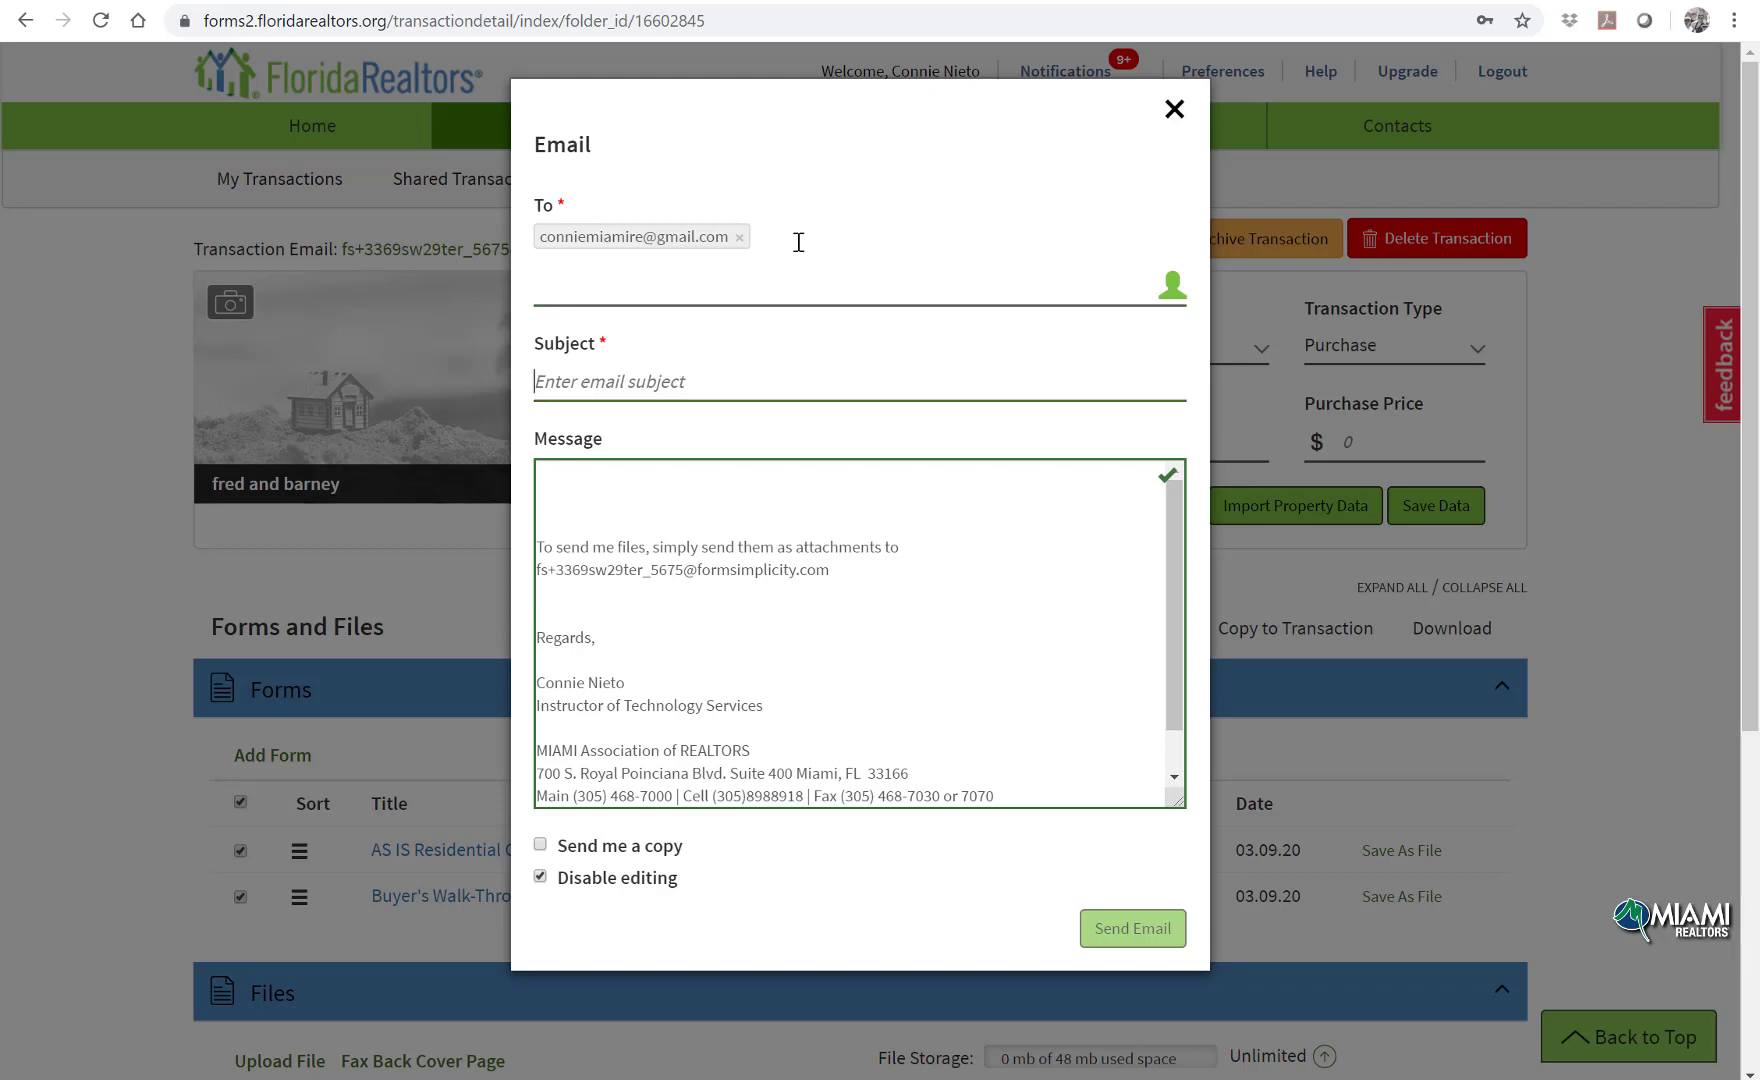
type("forms t")
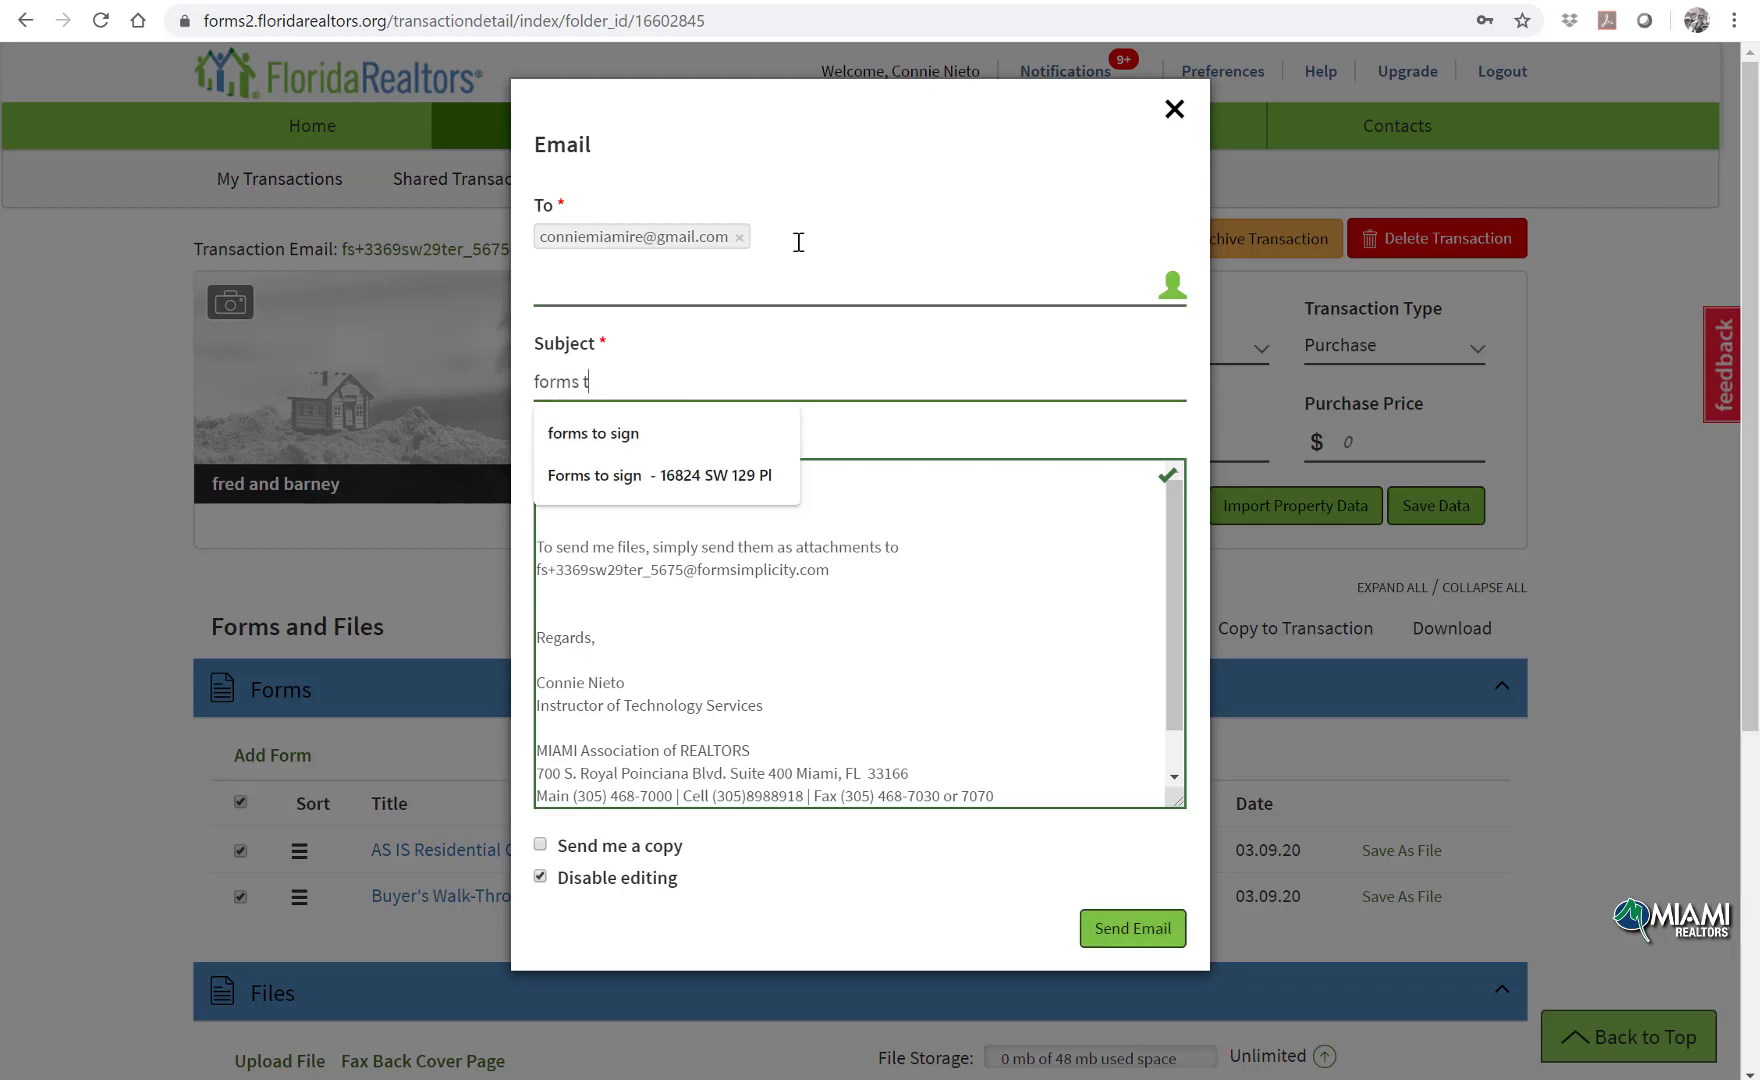
type("o sign")
left_click(750, 436)
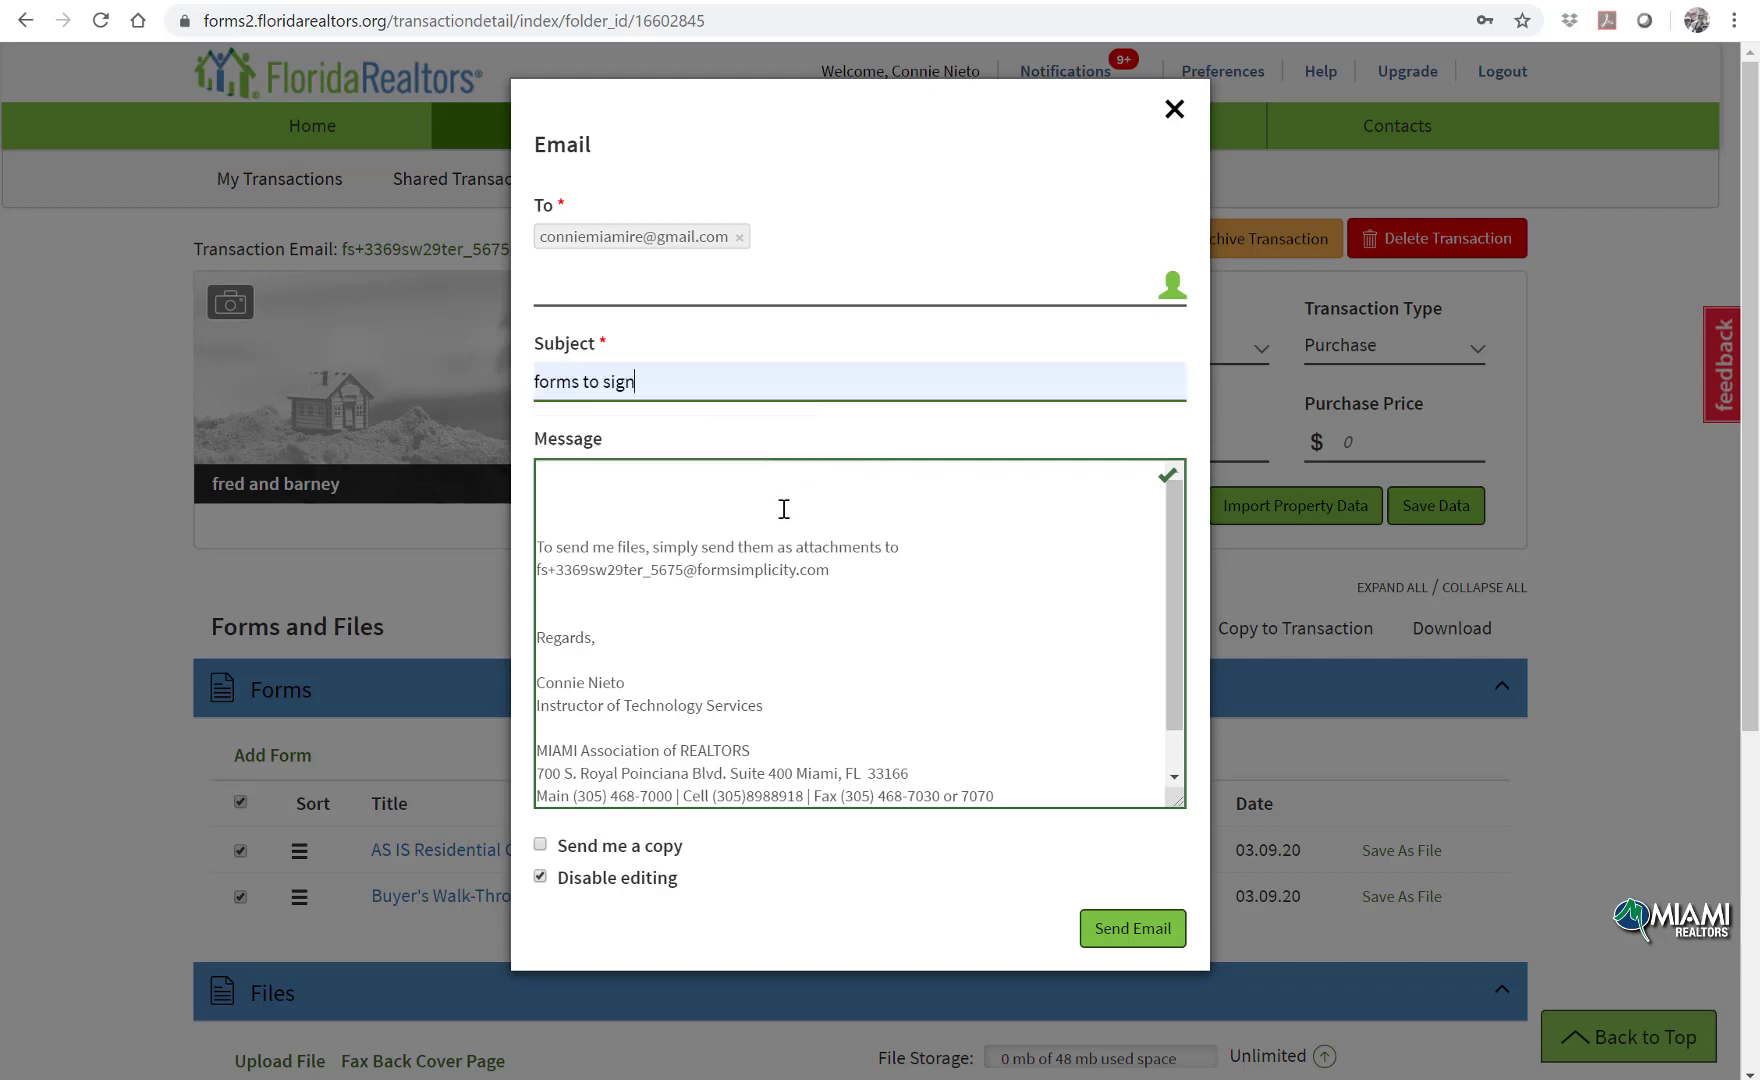
left_click(743, 495)
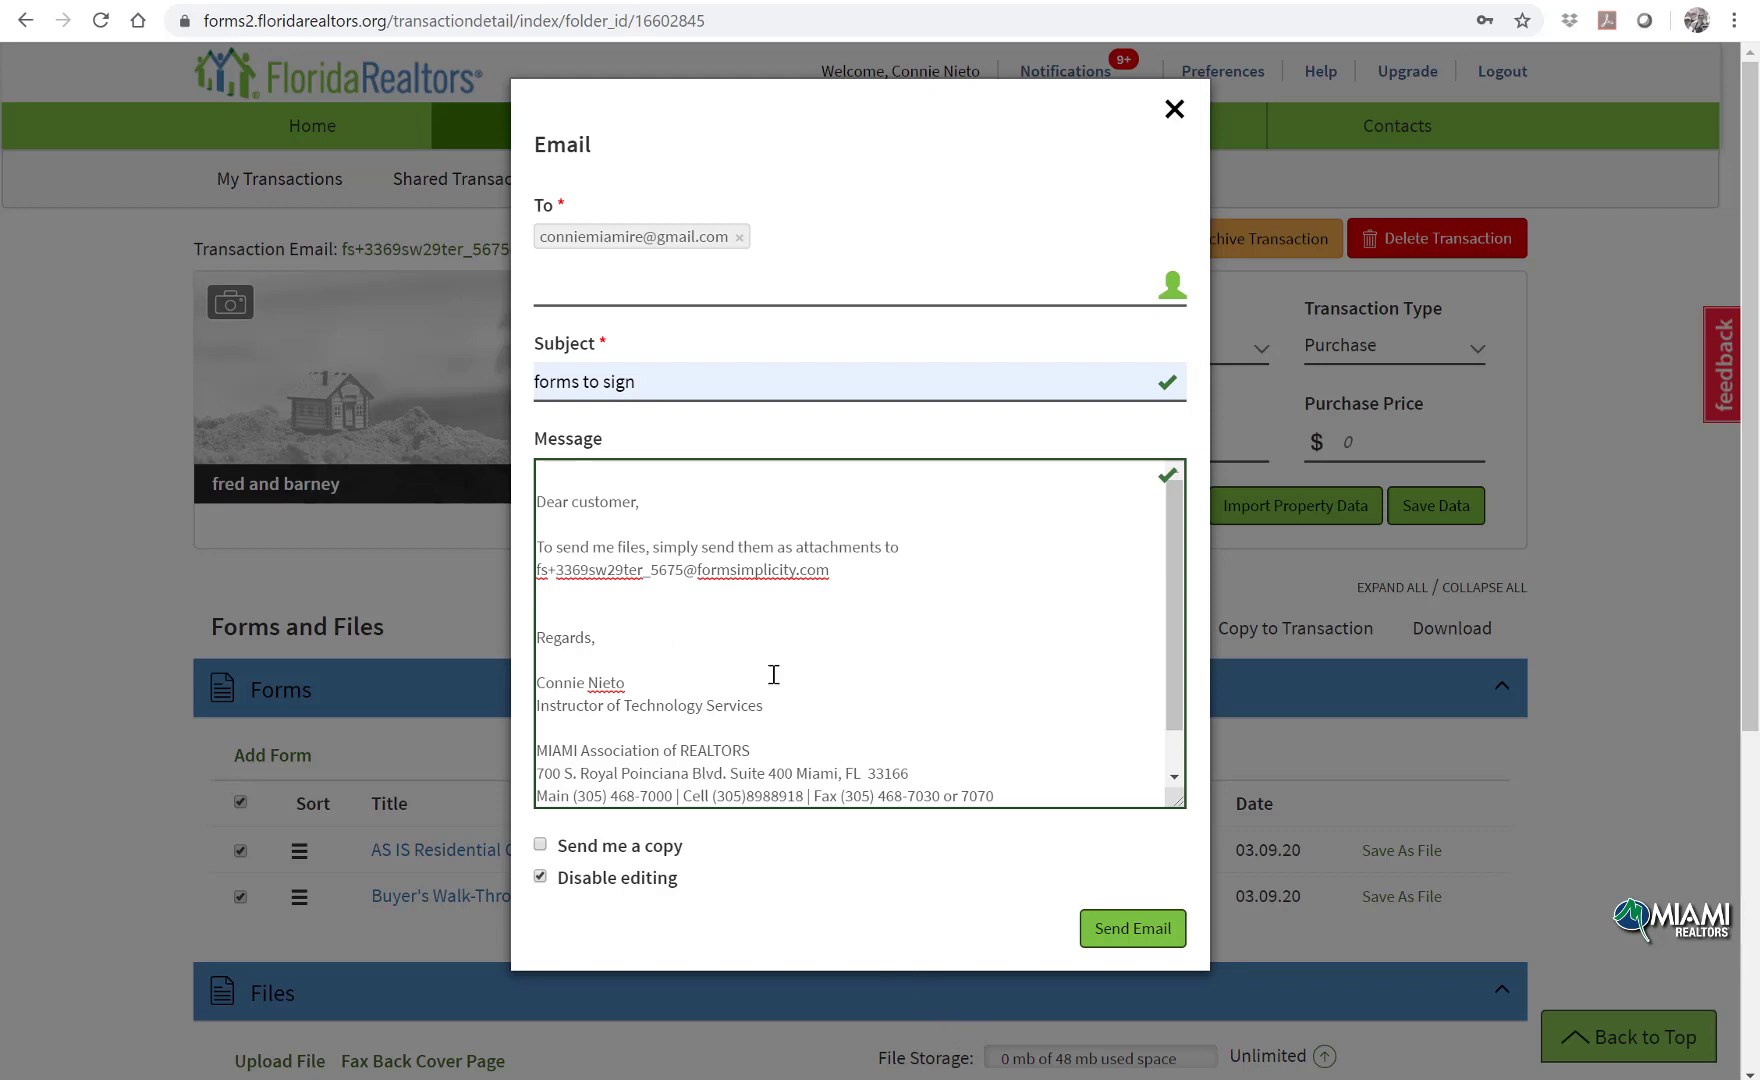
left_click(540, 845)
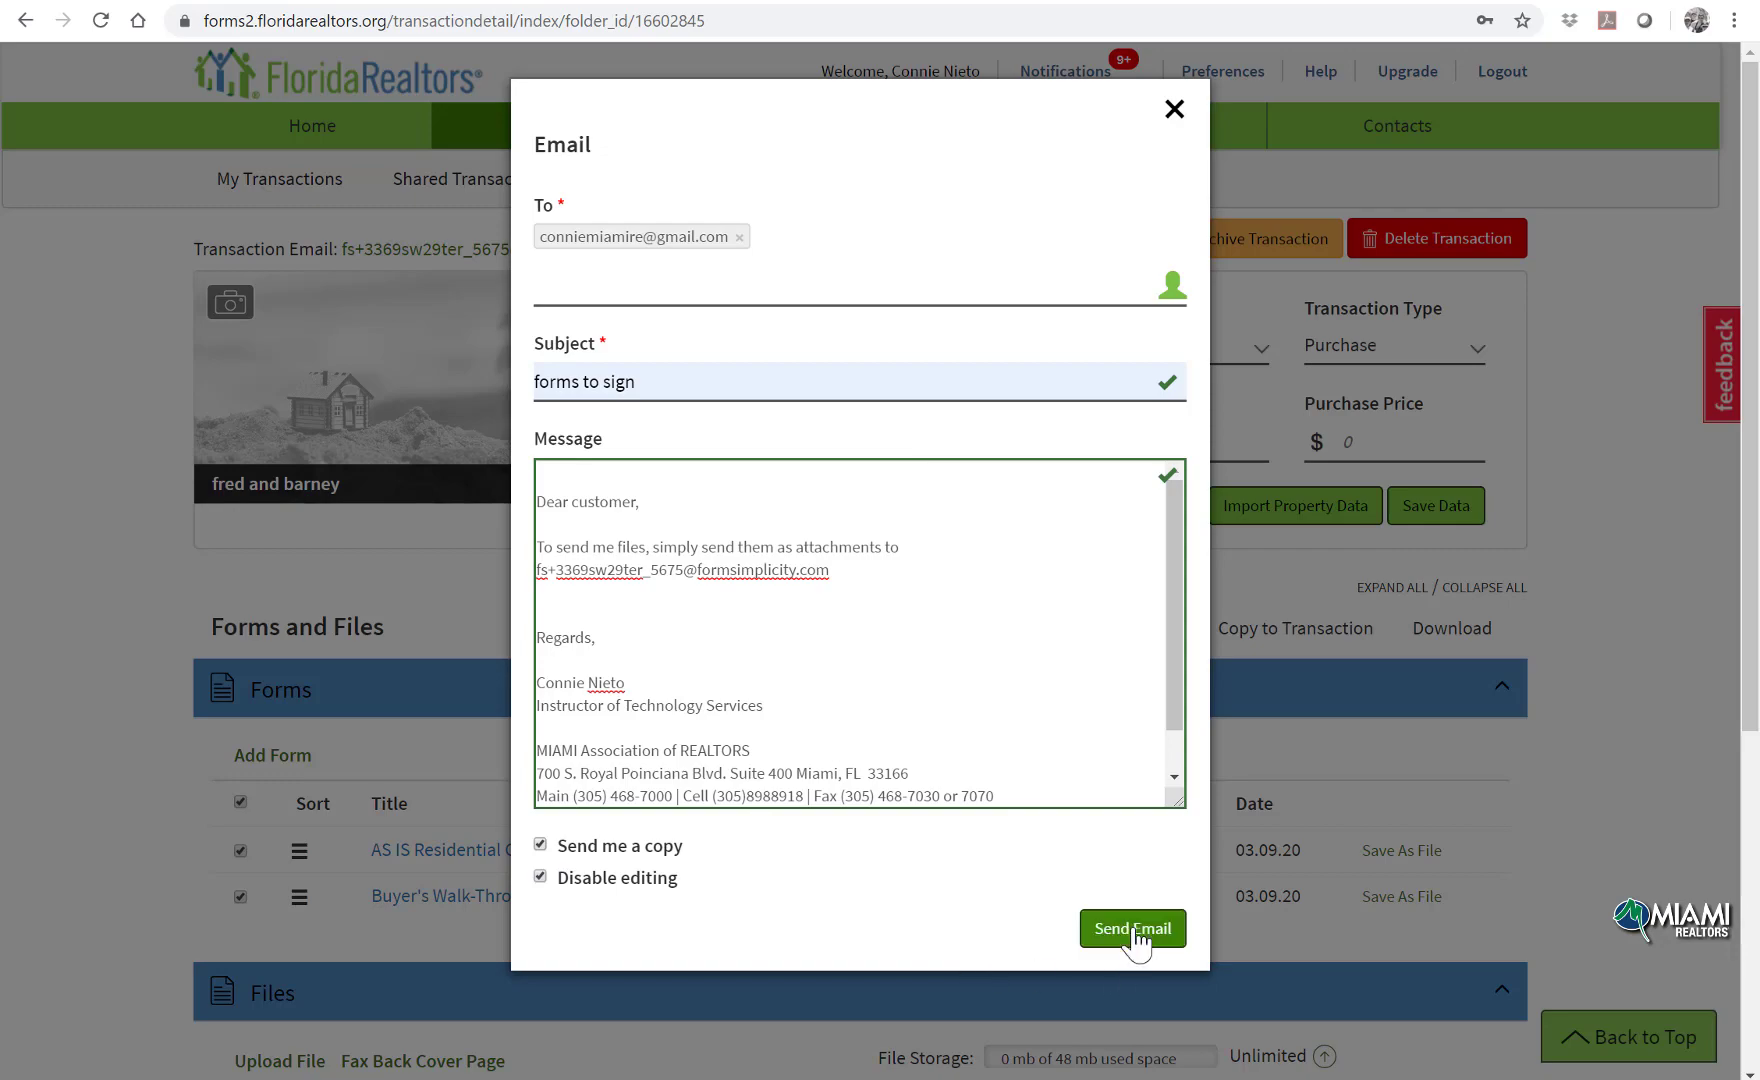
left_click(1134, 930)
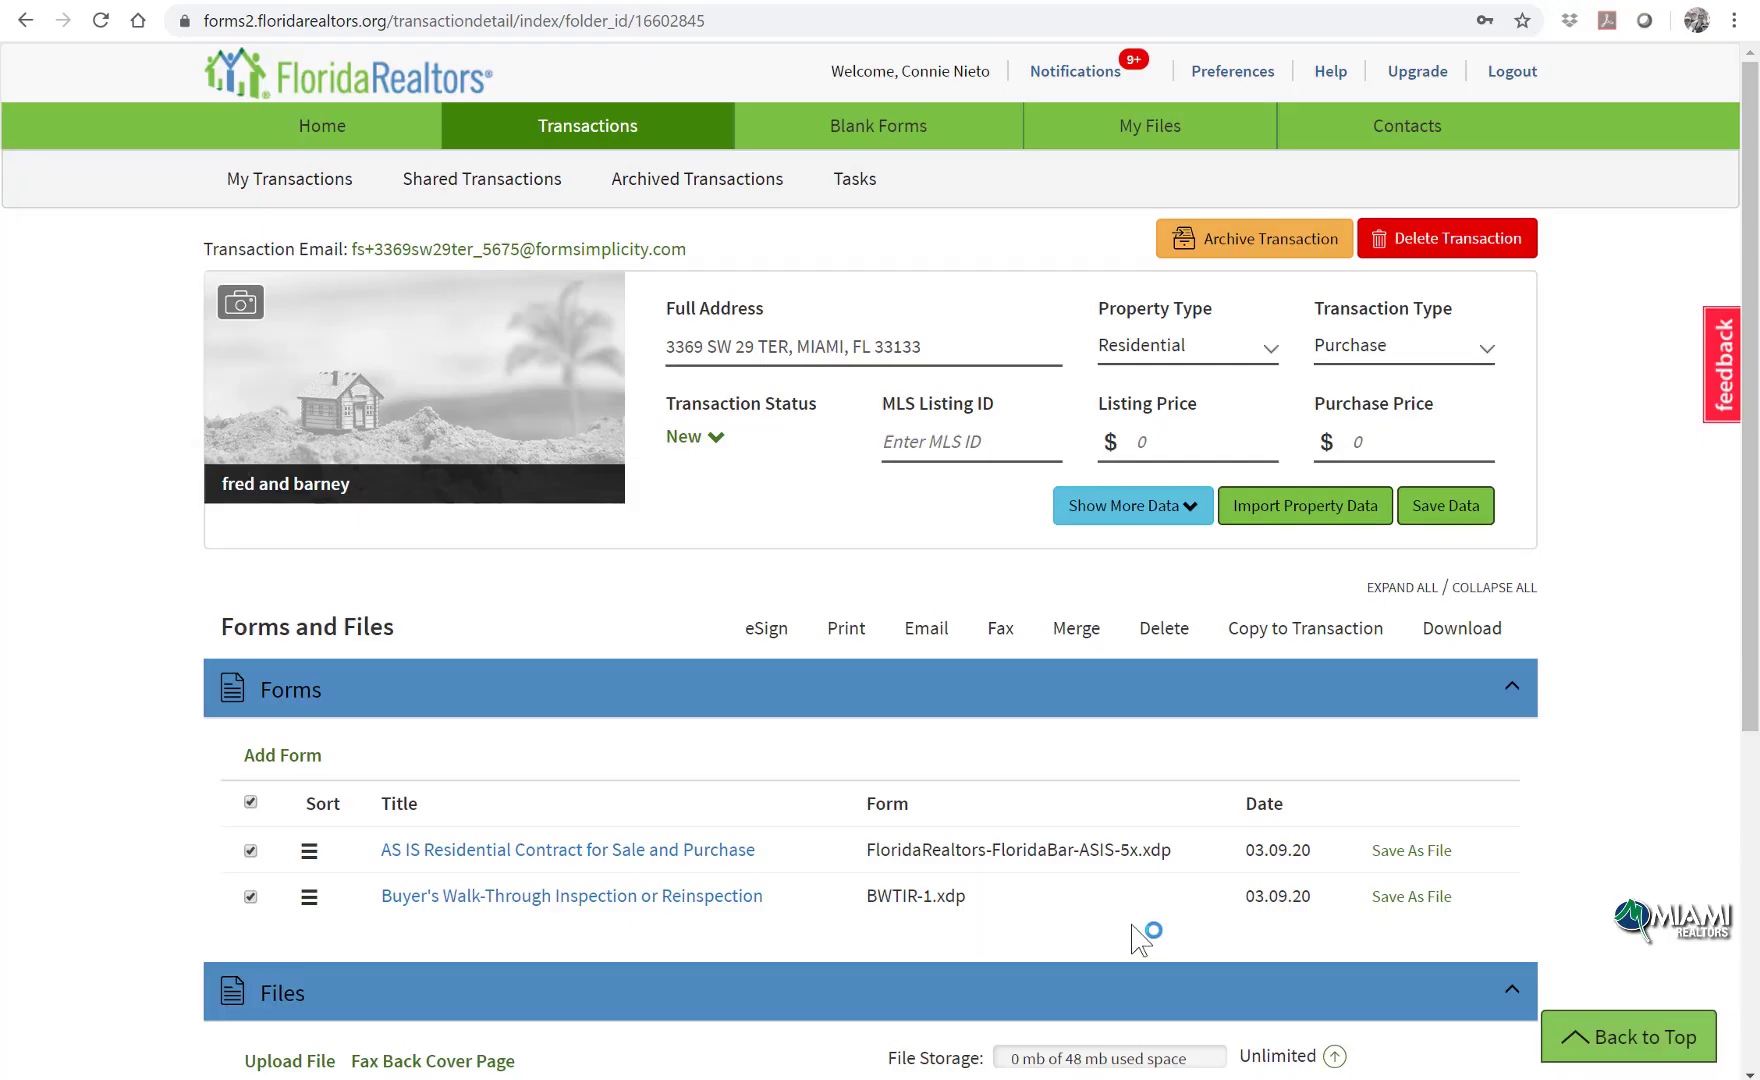
Step: Open the 'forms to sign' email in Gmail and copy the transaction's fs+ file-drop address
key("ctrl+t")
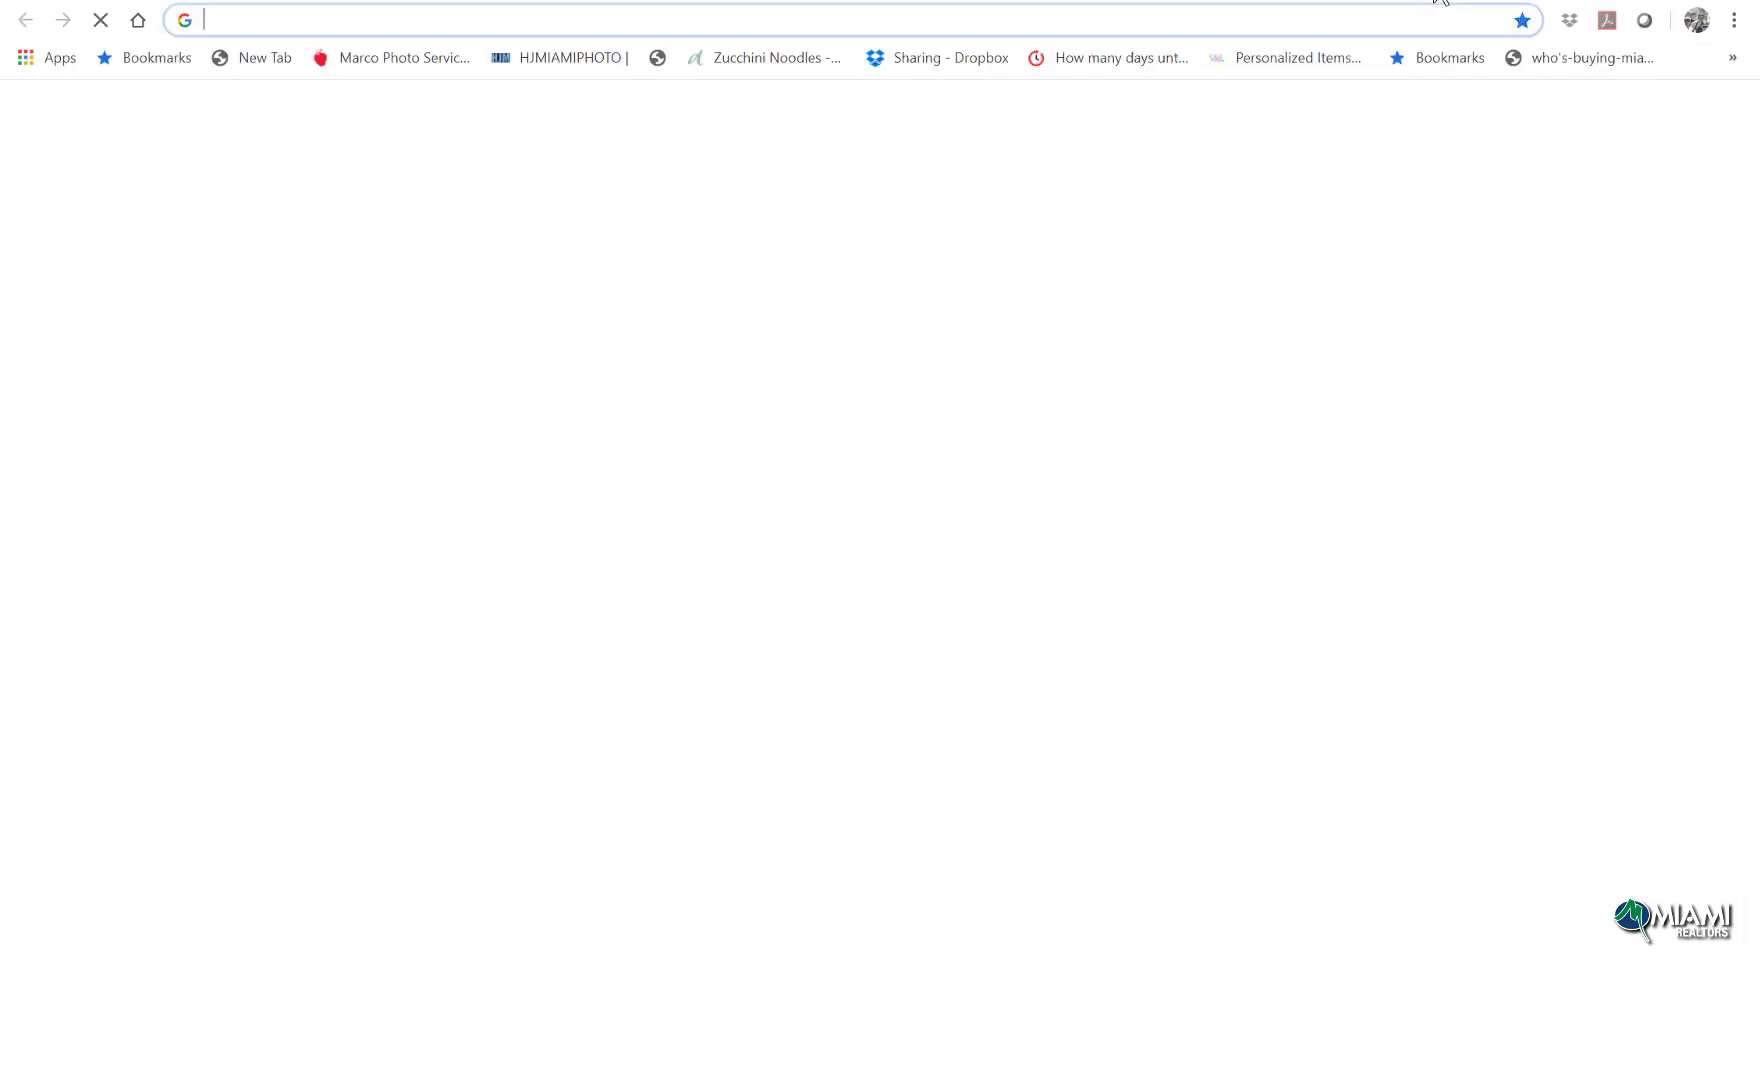
type("gmail.com")
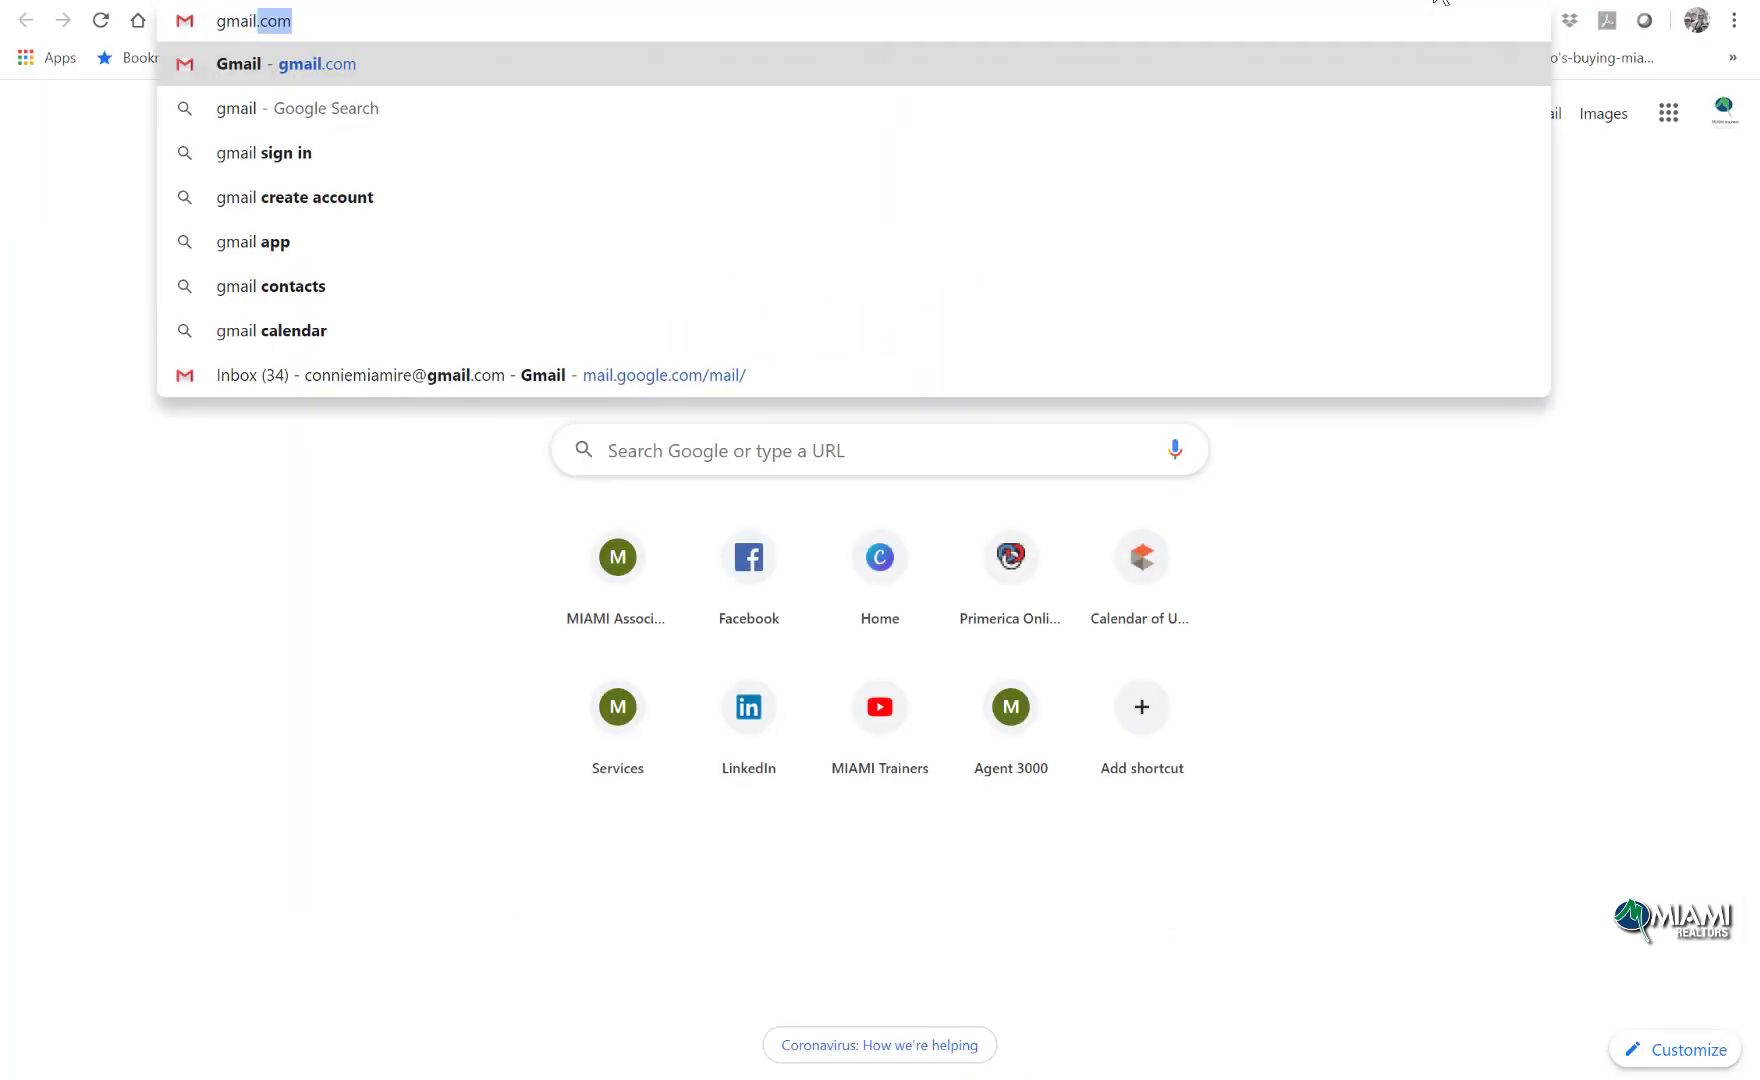
left_click(829, 65)
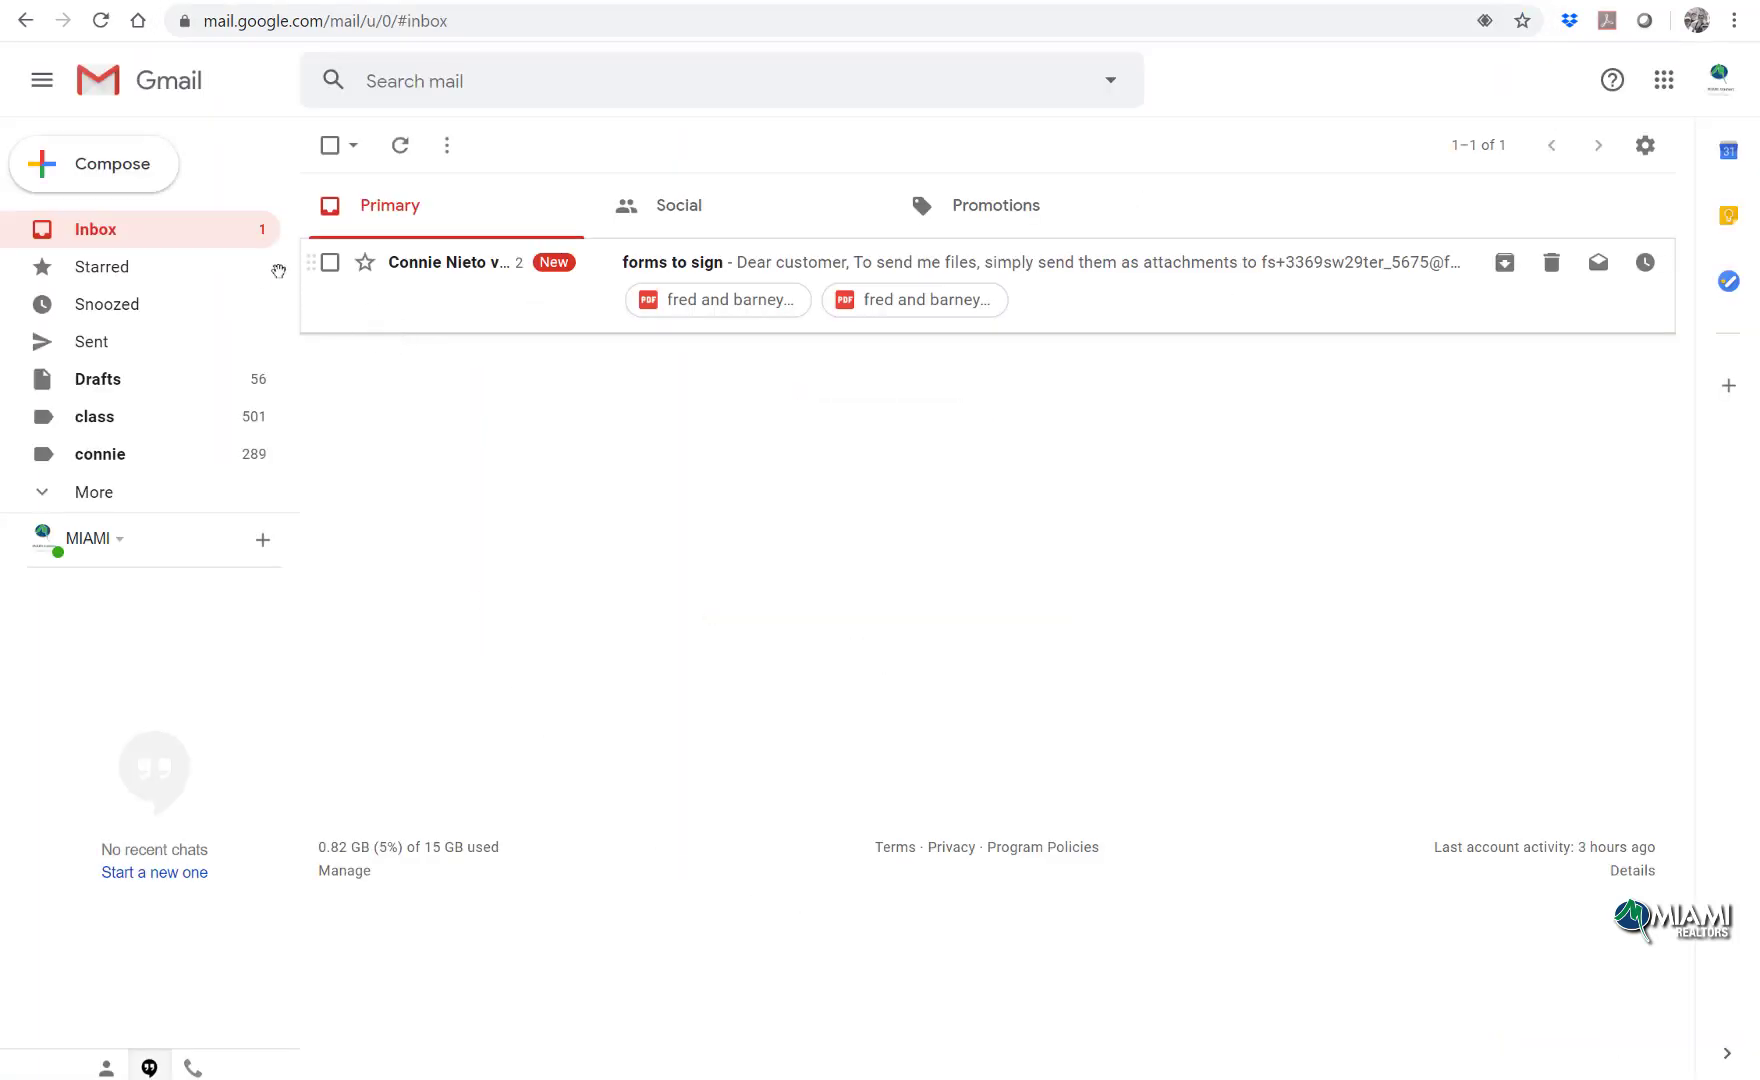
left_click(490, 264)
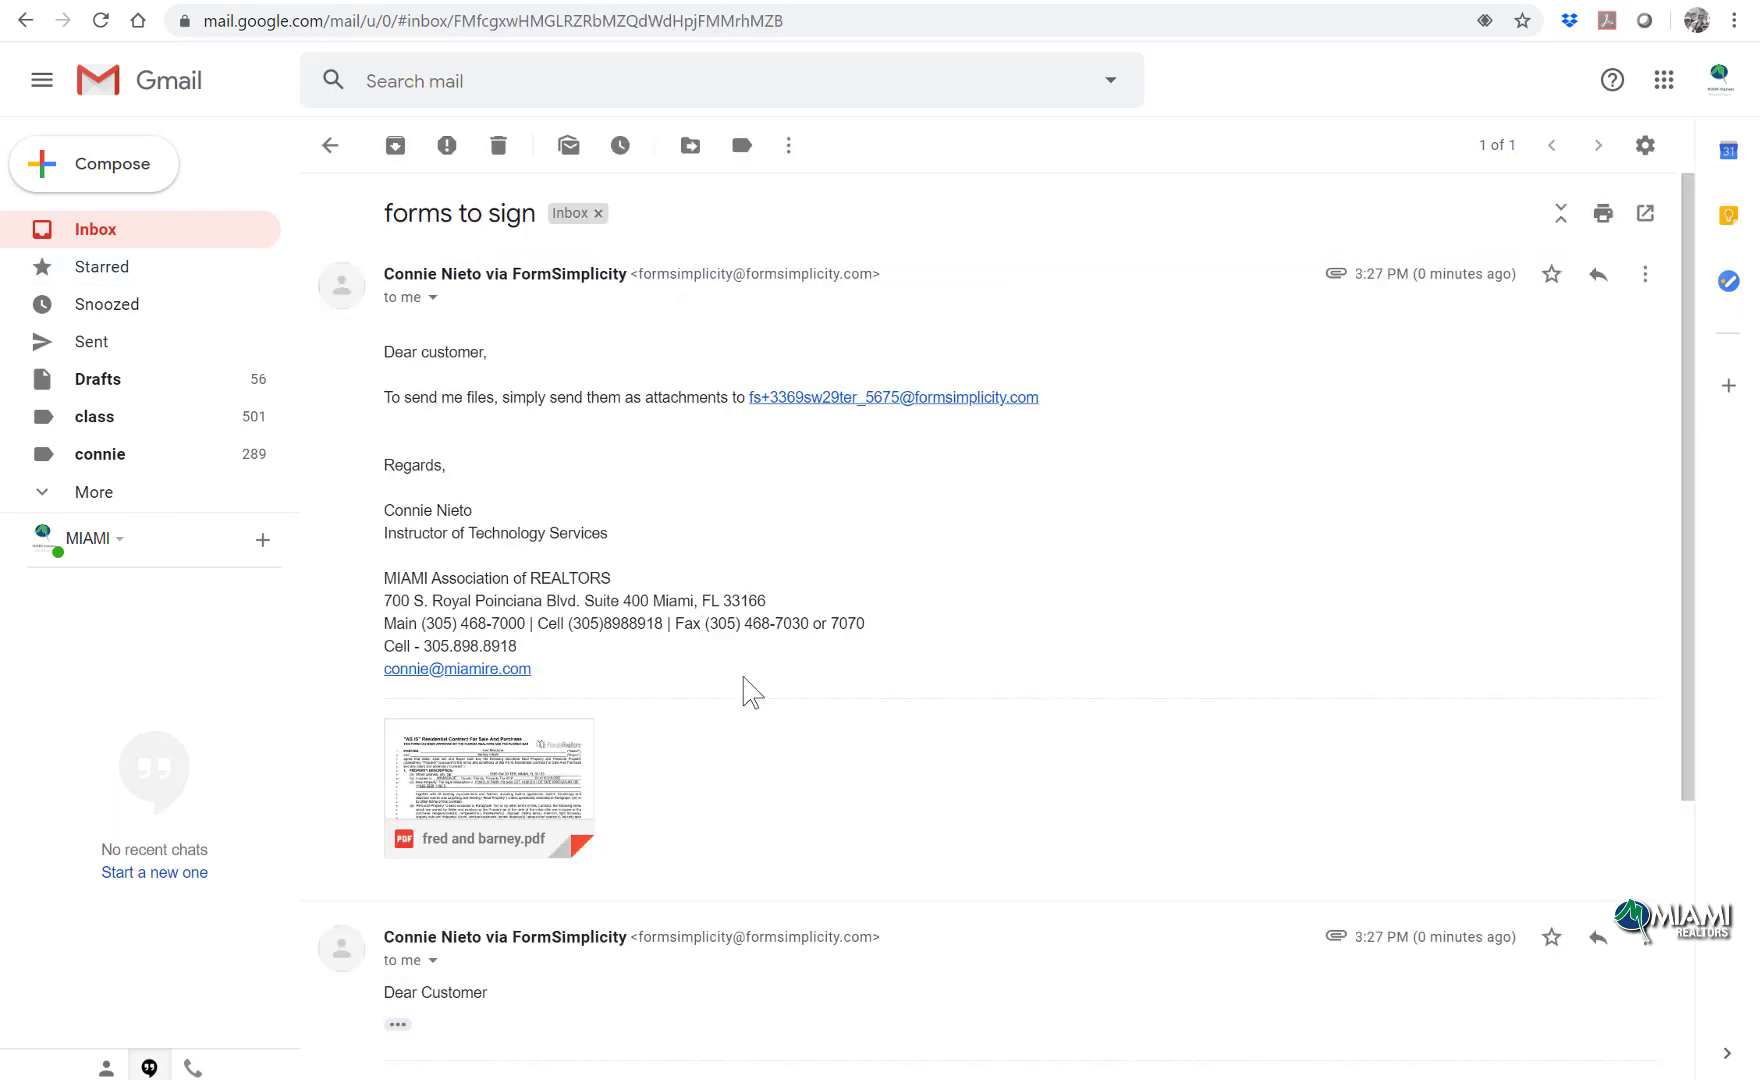
scroll(751, 690, "down", 1)
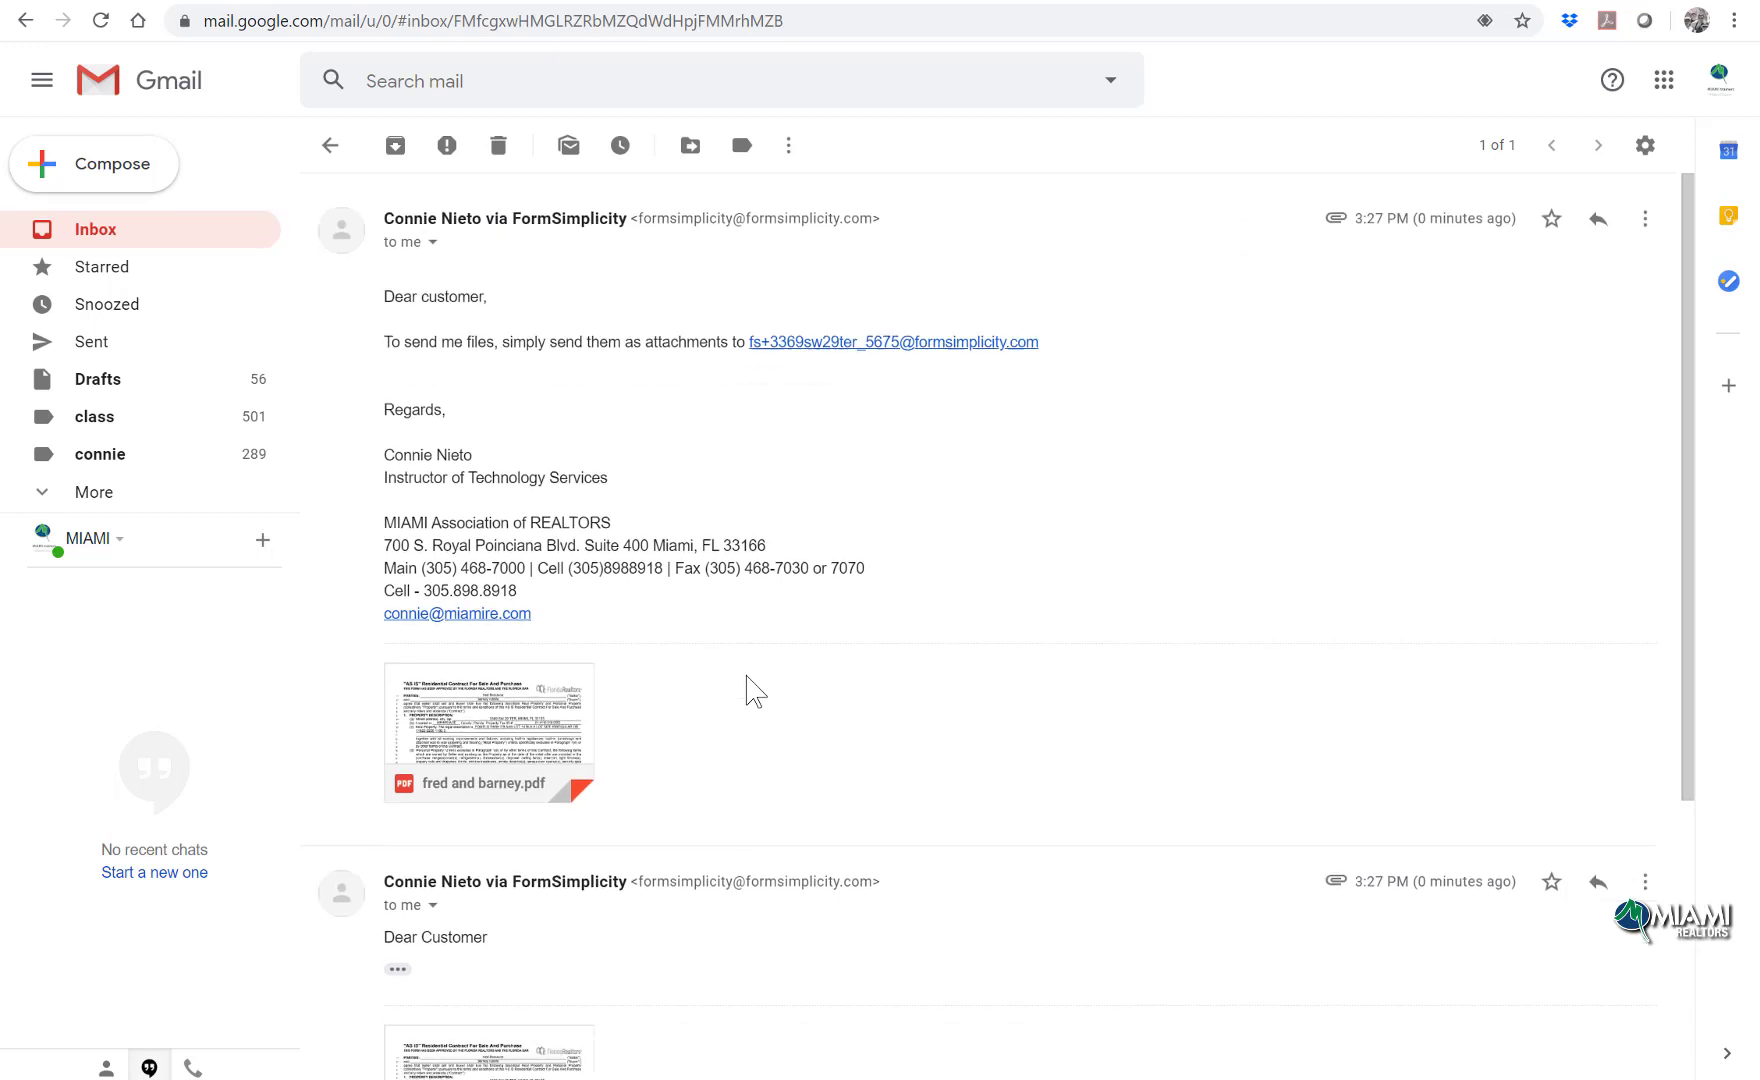
left_click_drag(1040, 282, 751, 287)
right_click(786, 292)
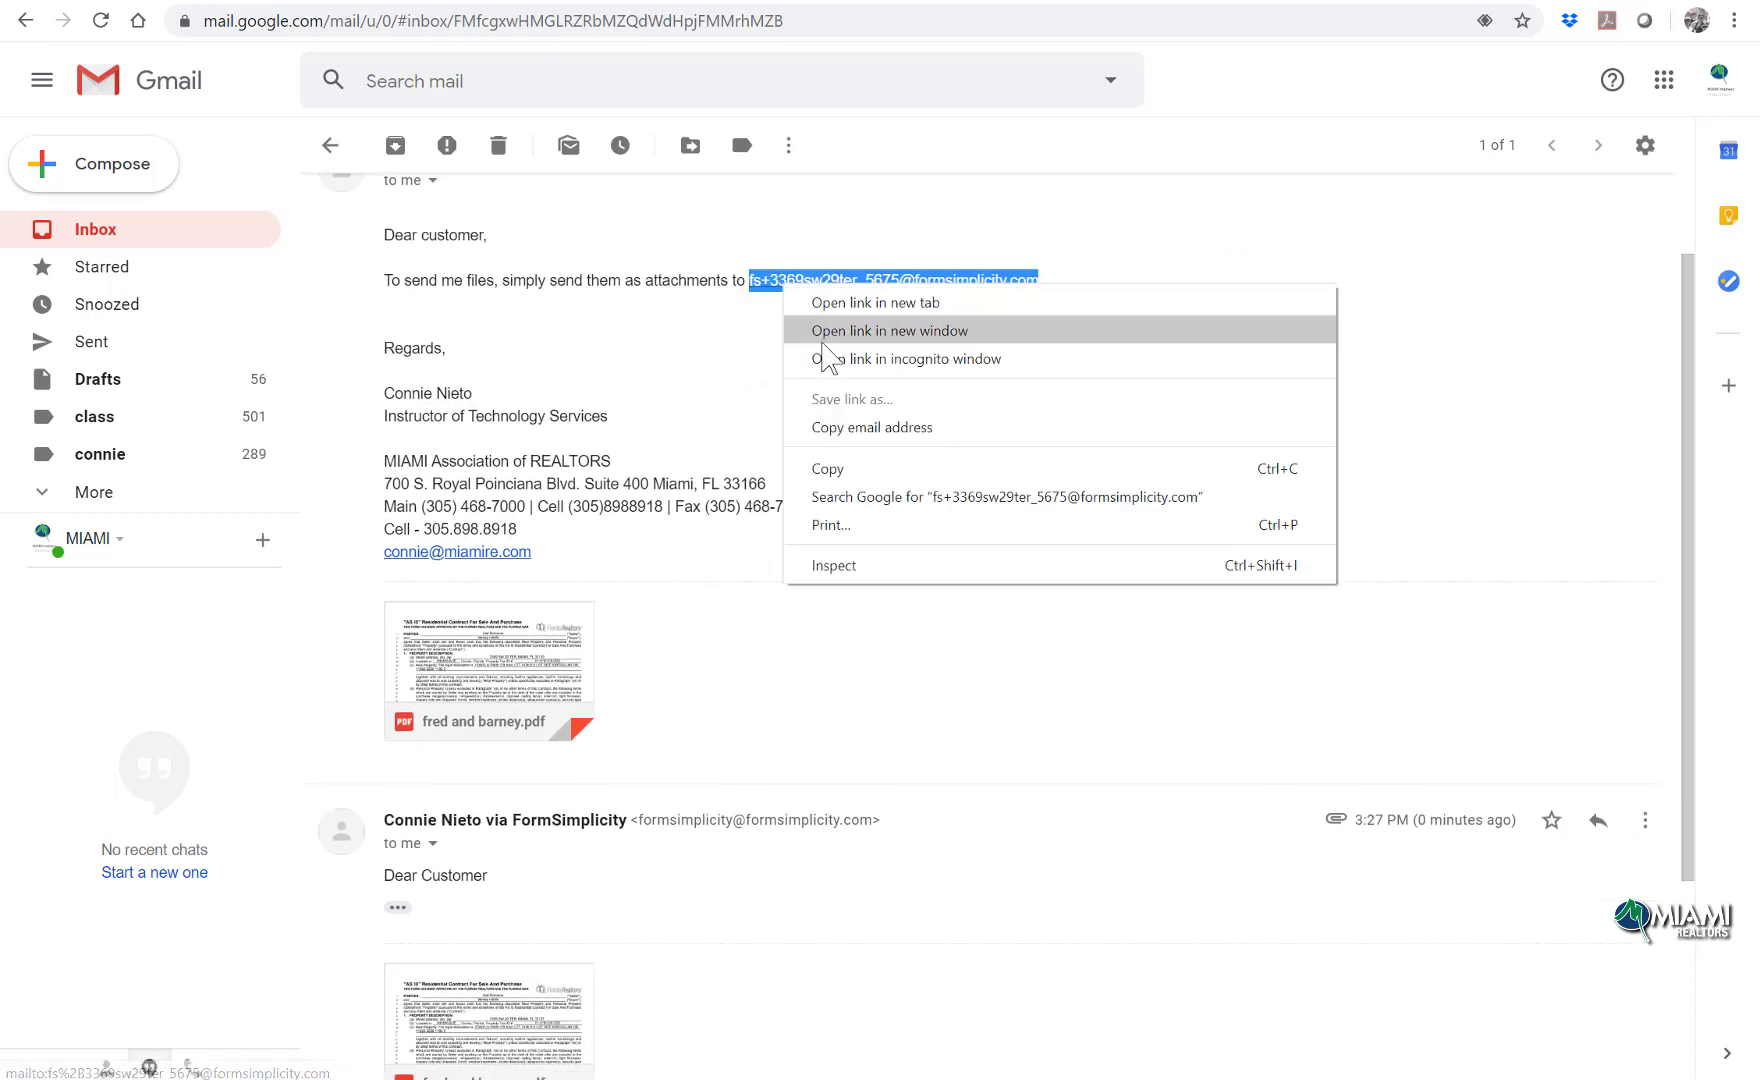
left_click(877, 462)
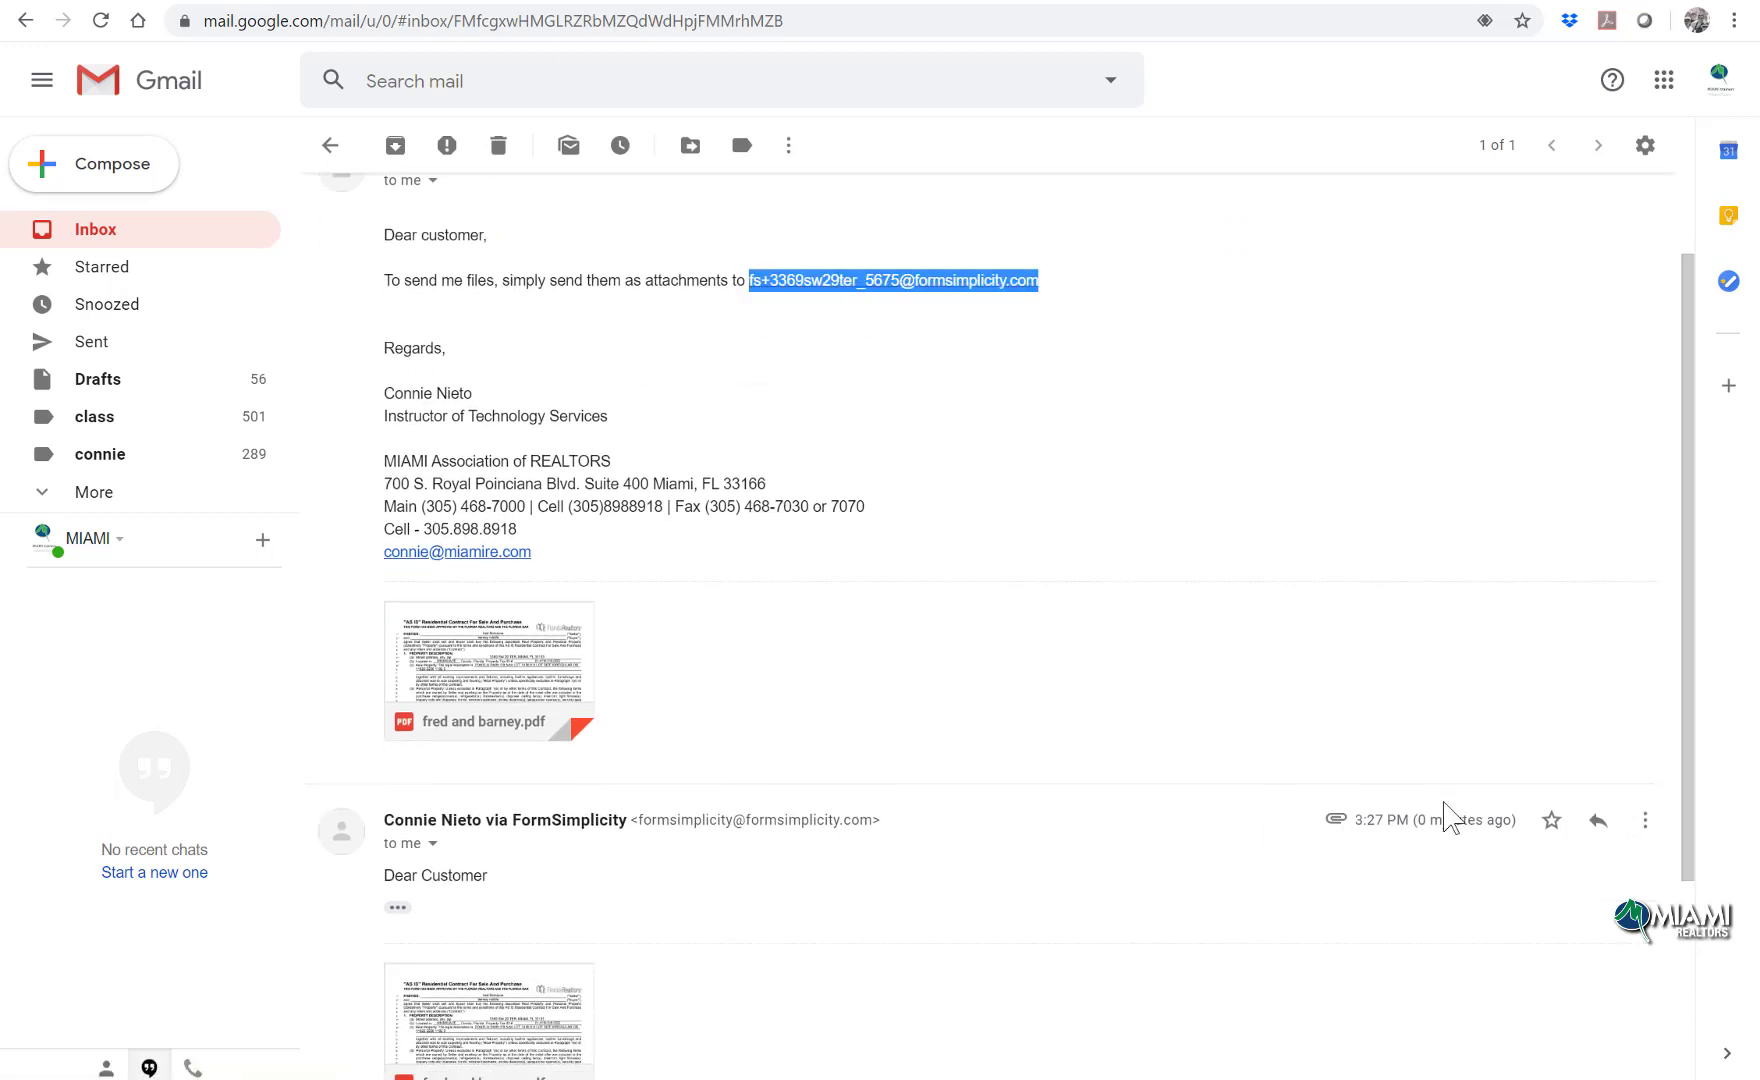
Step: Forward the email with fred and barney.pdf to the copied Form Simplicity address
scroll(1396, 768, "up", 1)
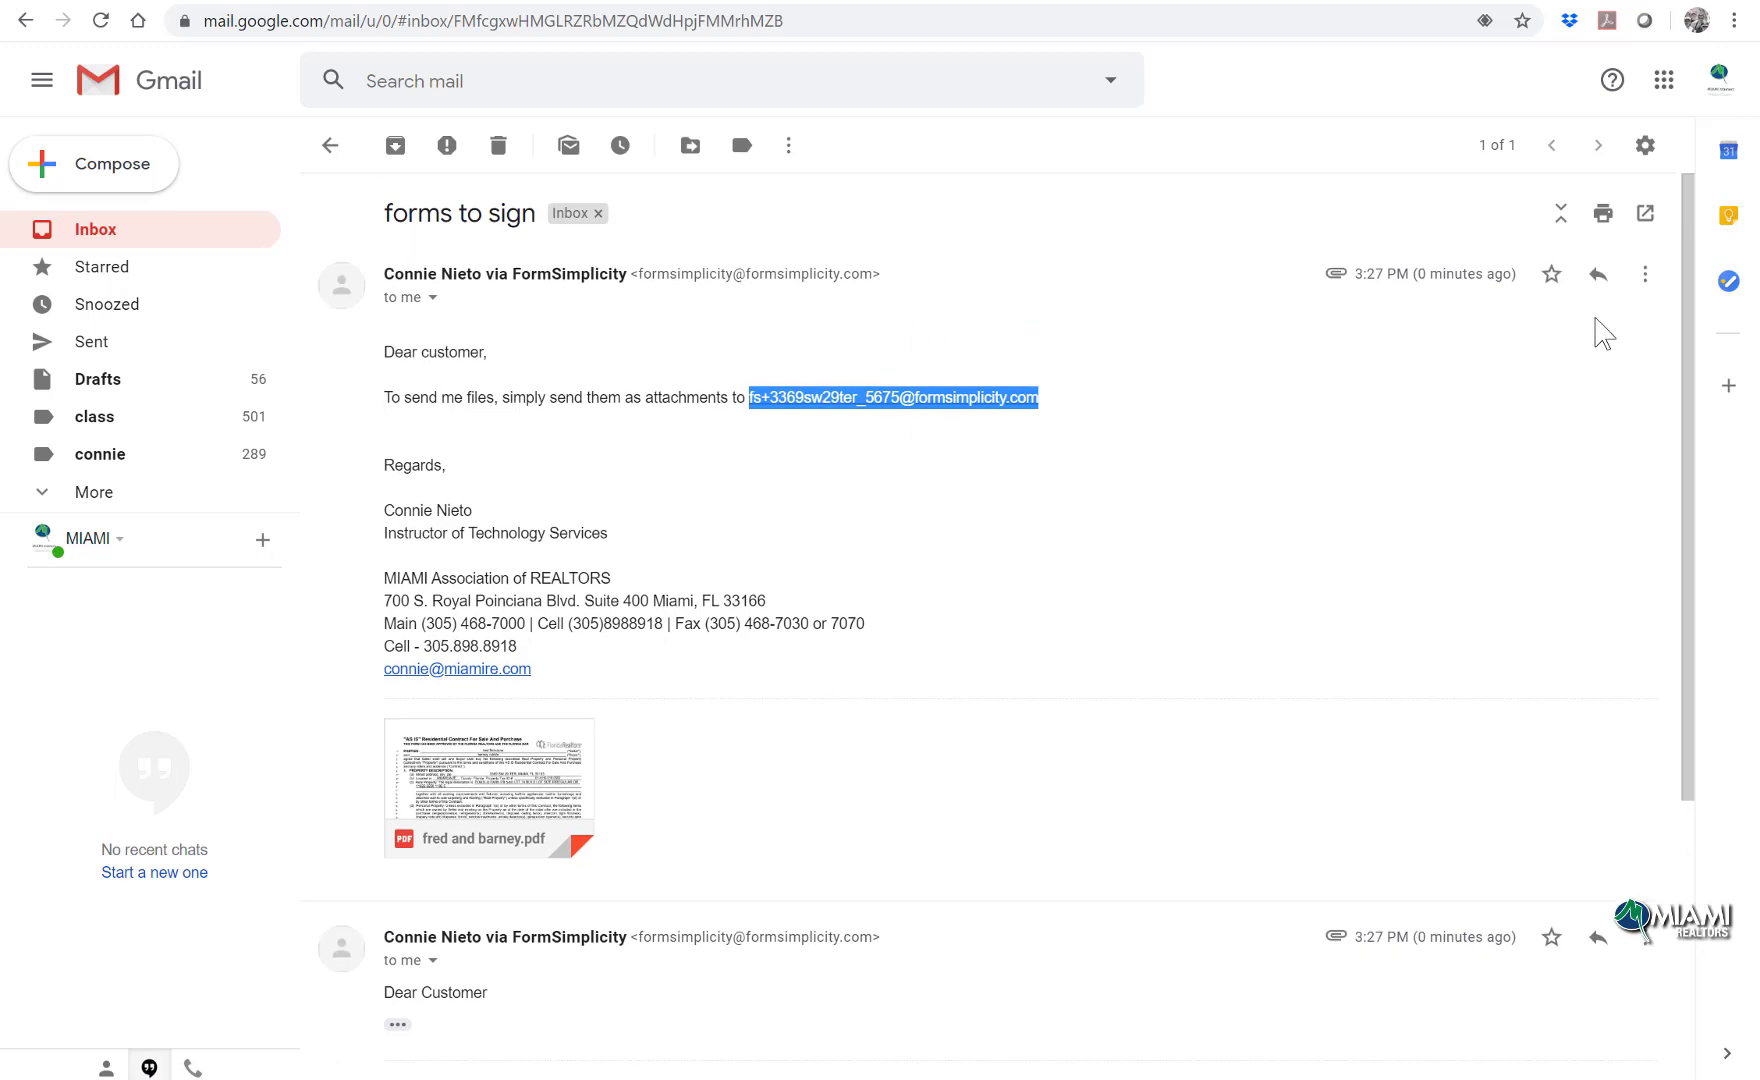
left_click(1644, 274)
left_click(1477, 348)
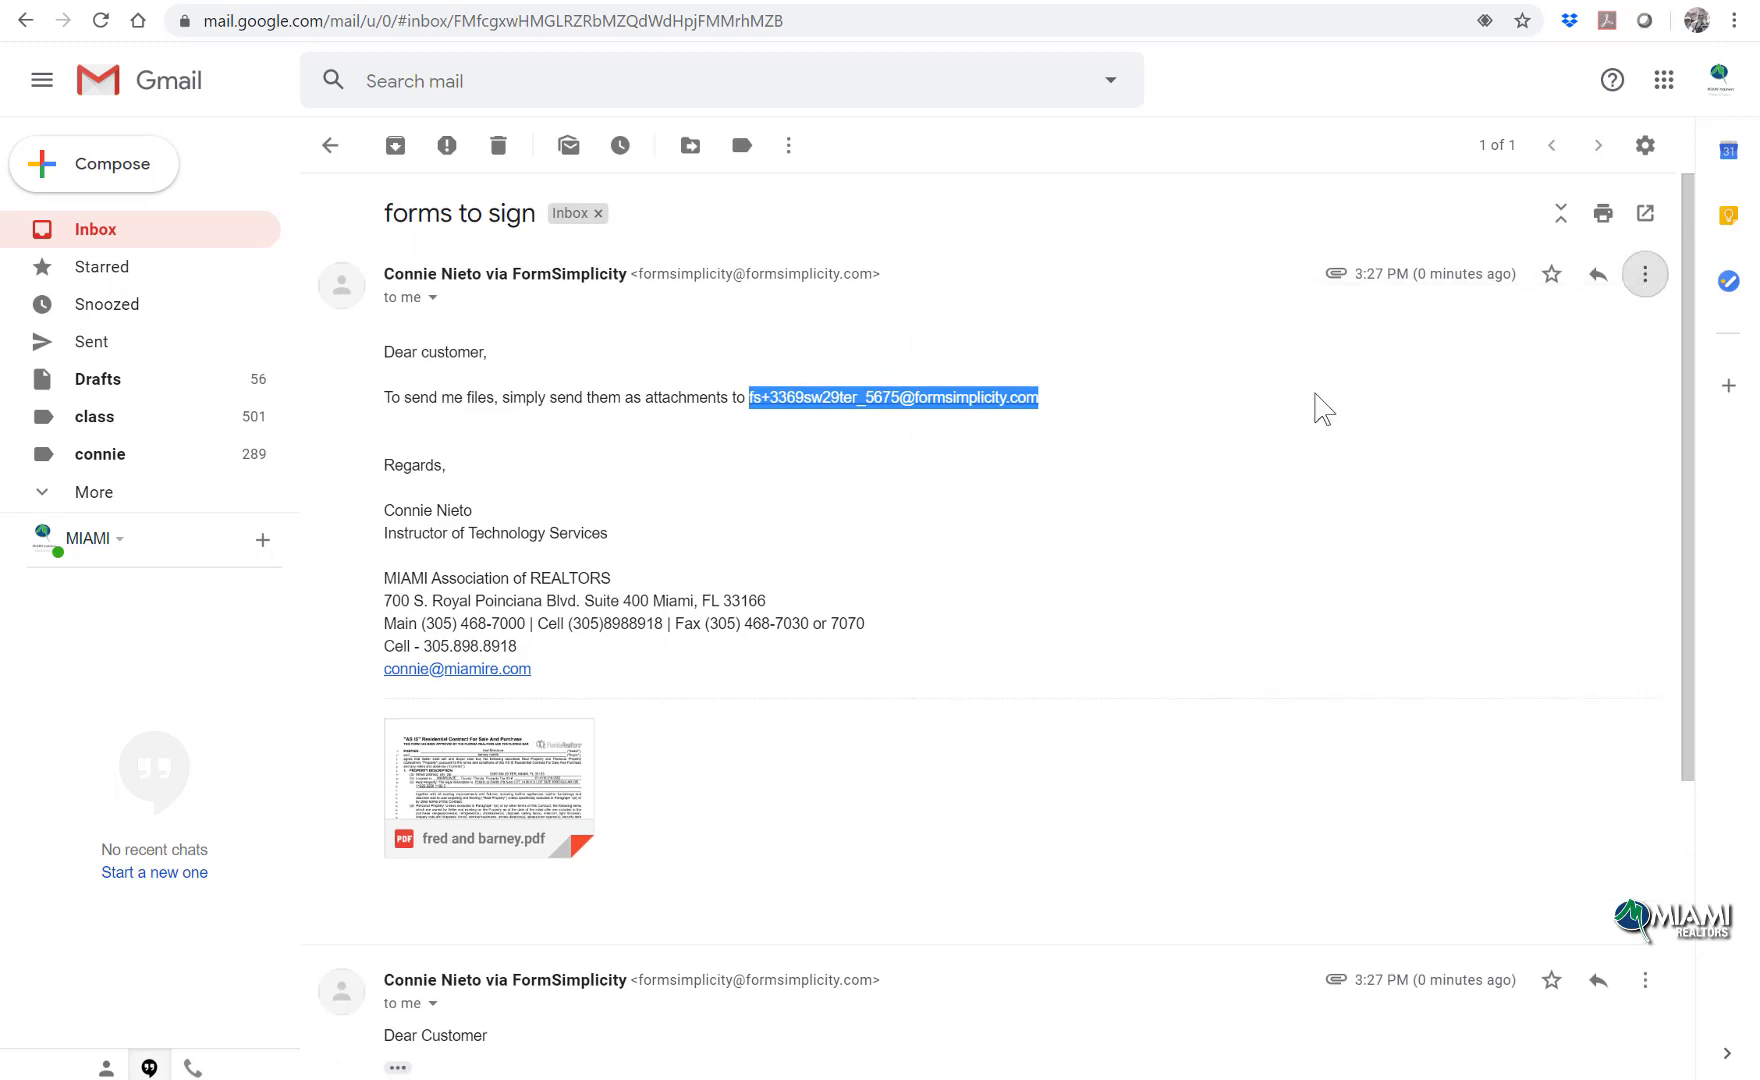
right_click(492, 898)
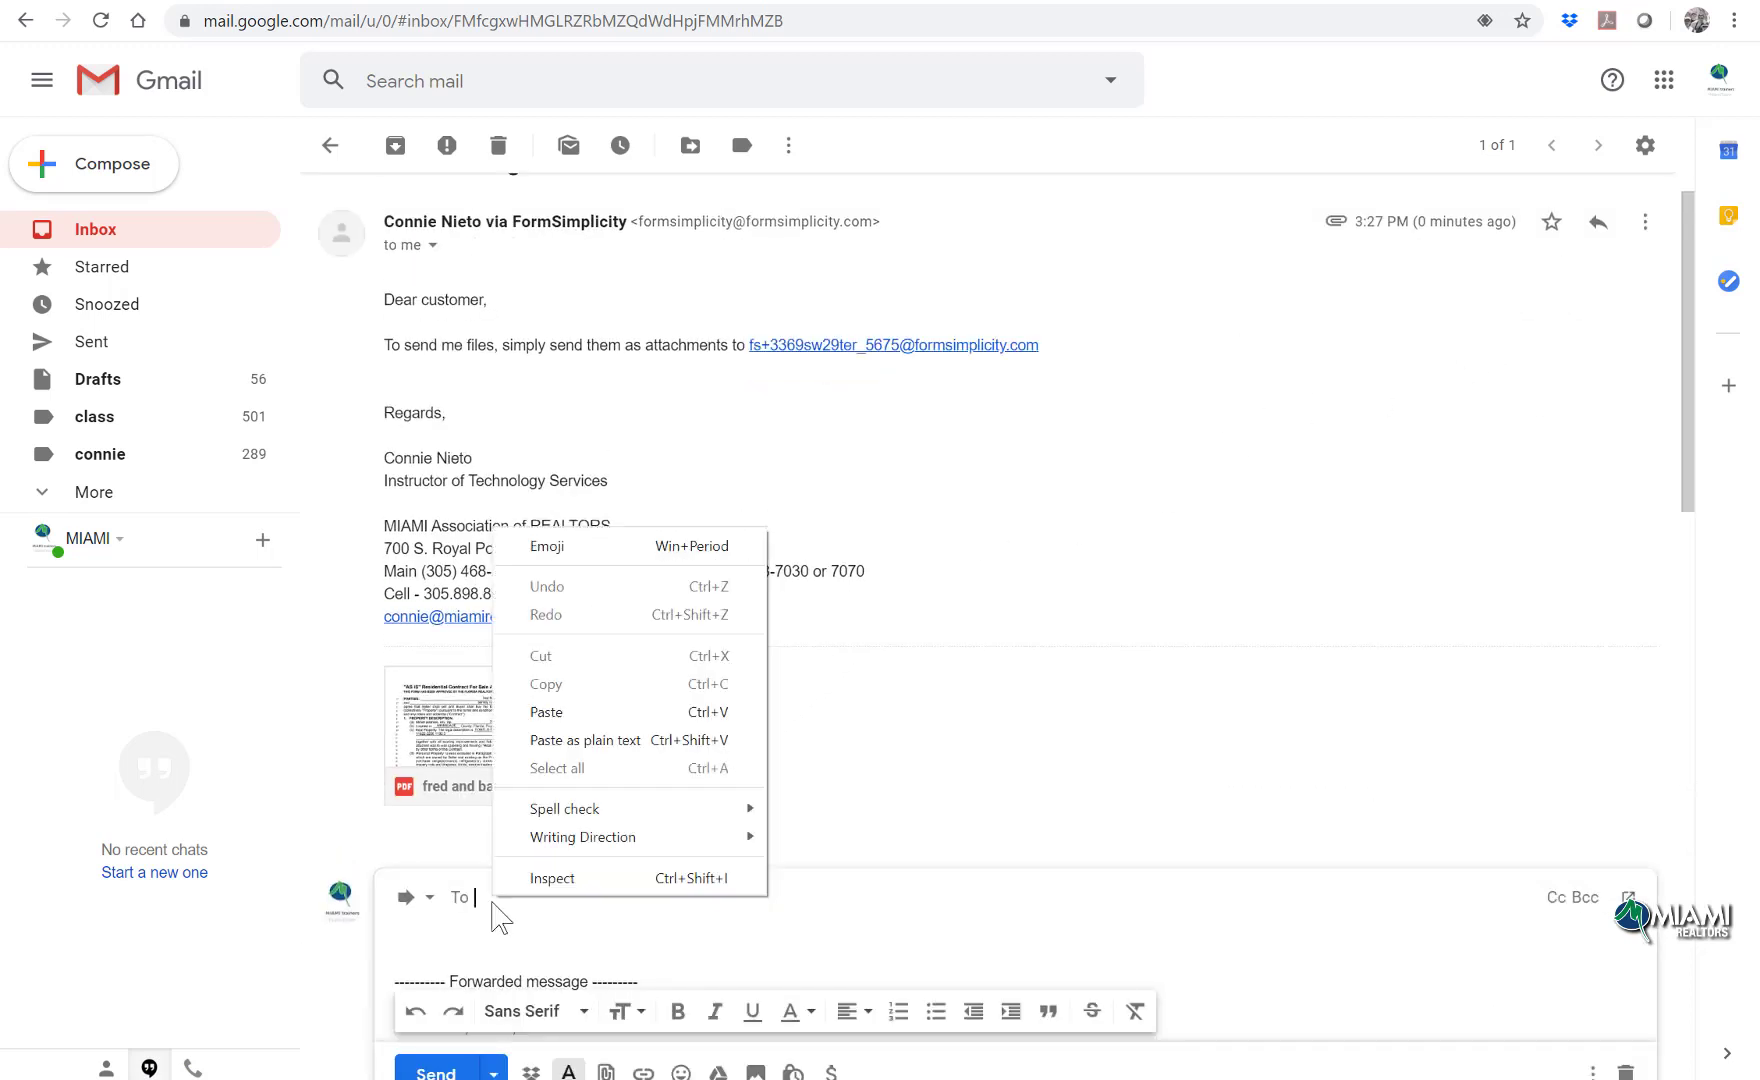
left_click(549, 713)
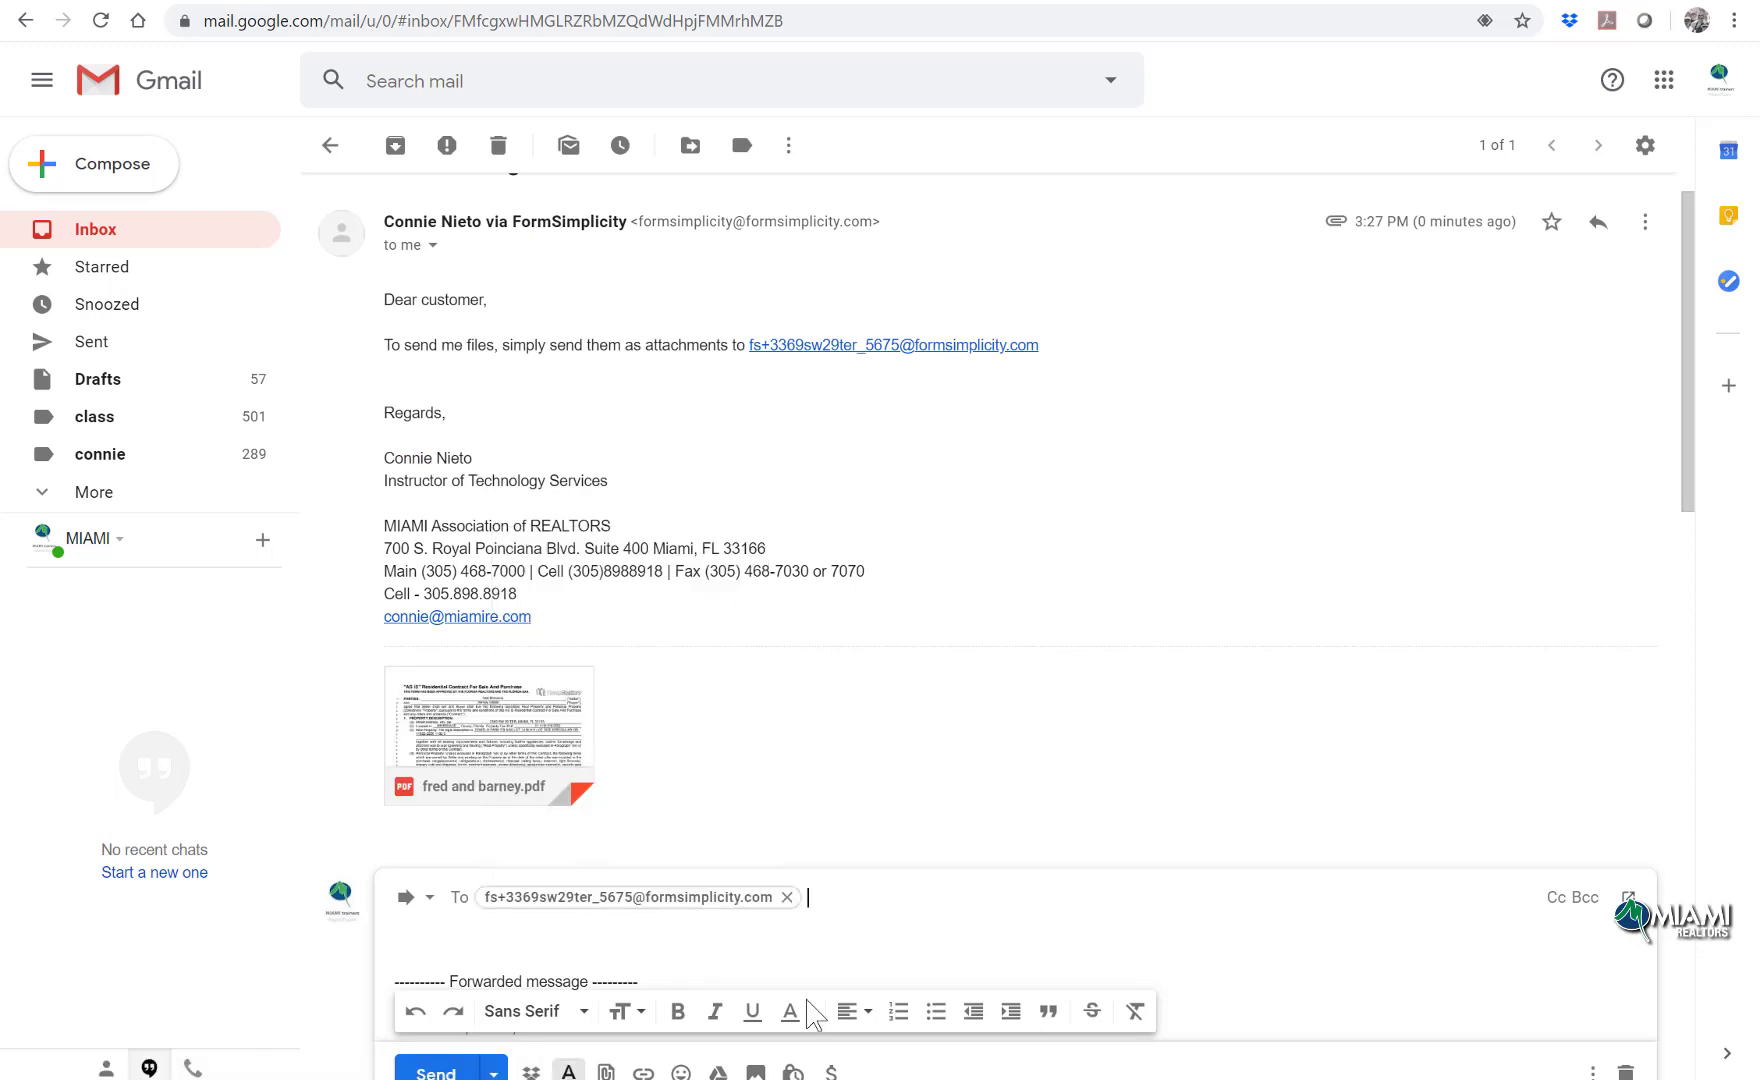
left_click(430, 1072)
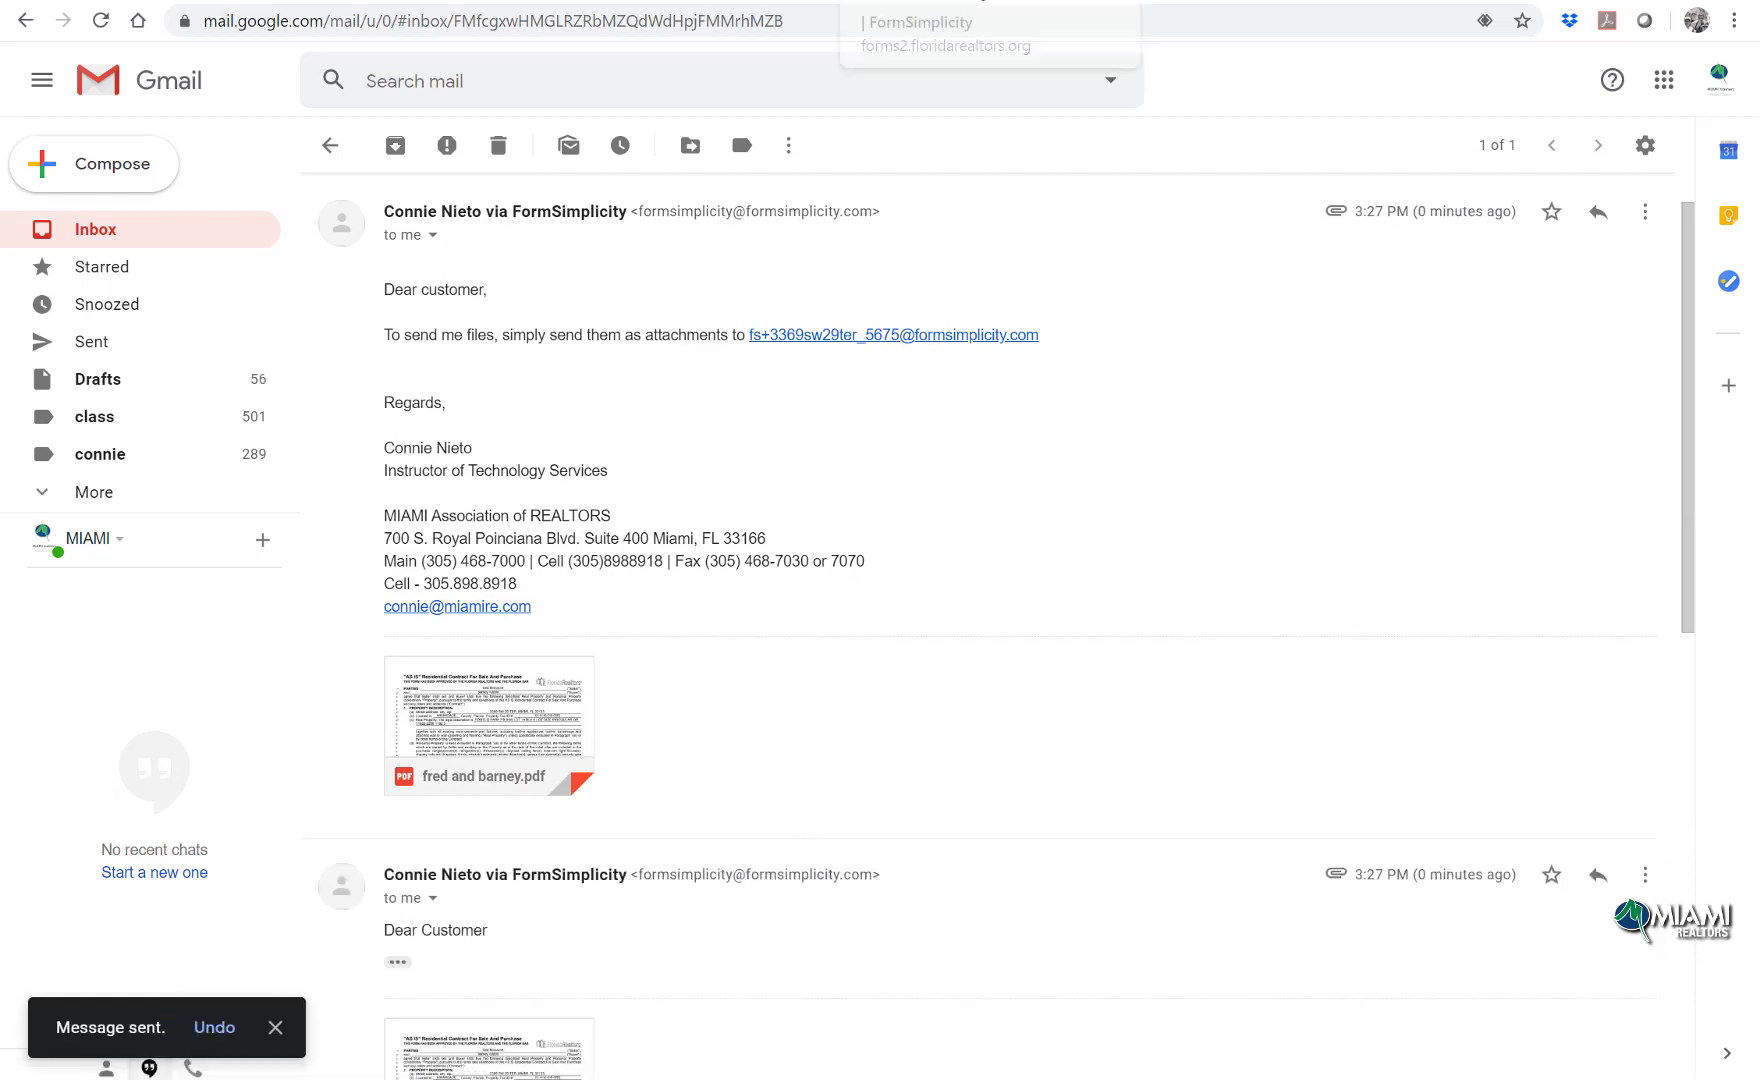
left_click(980, 0)
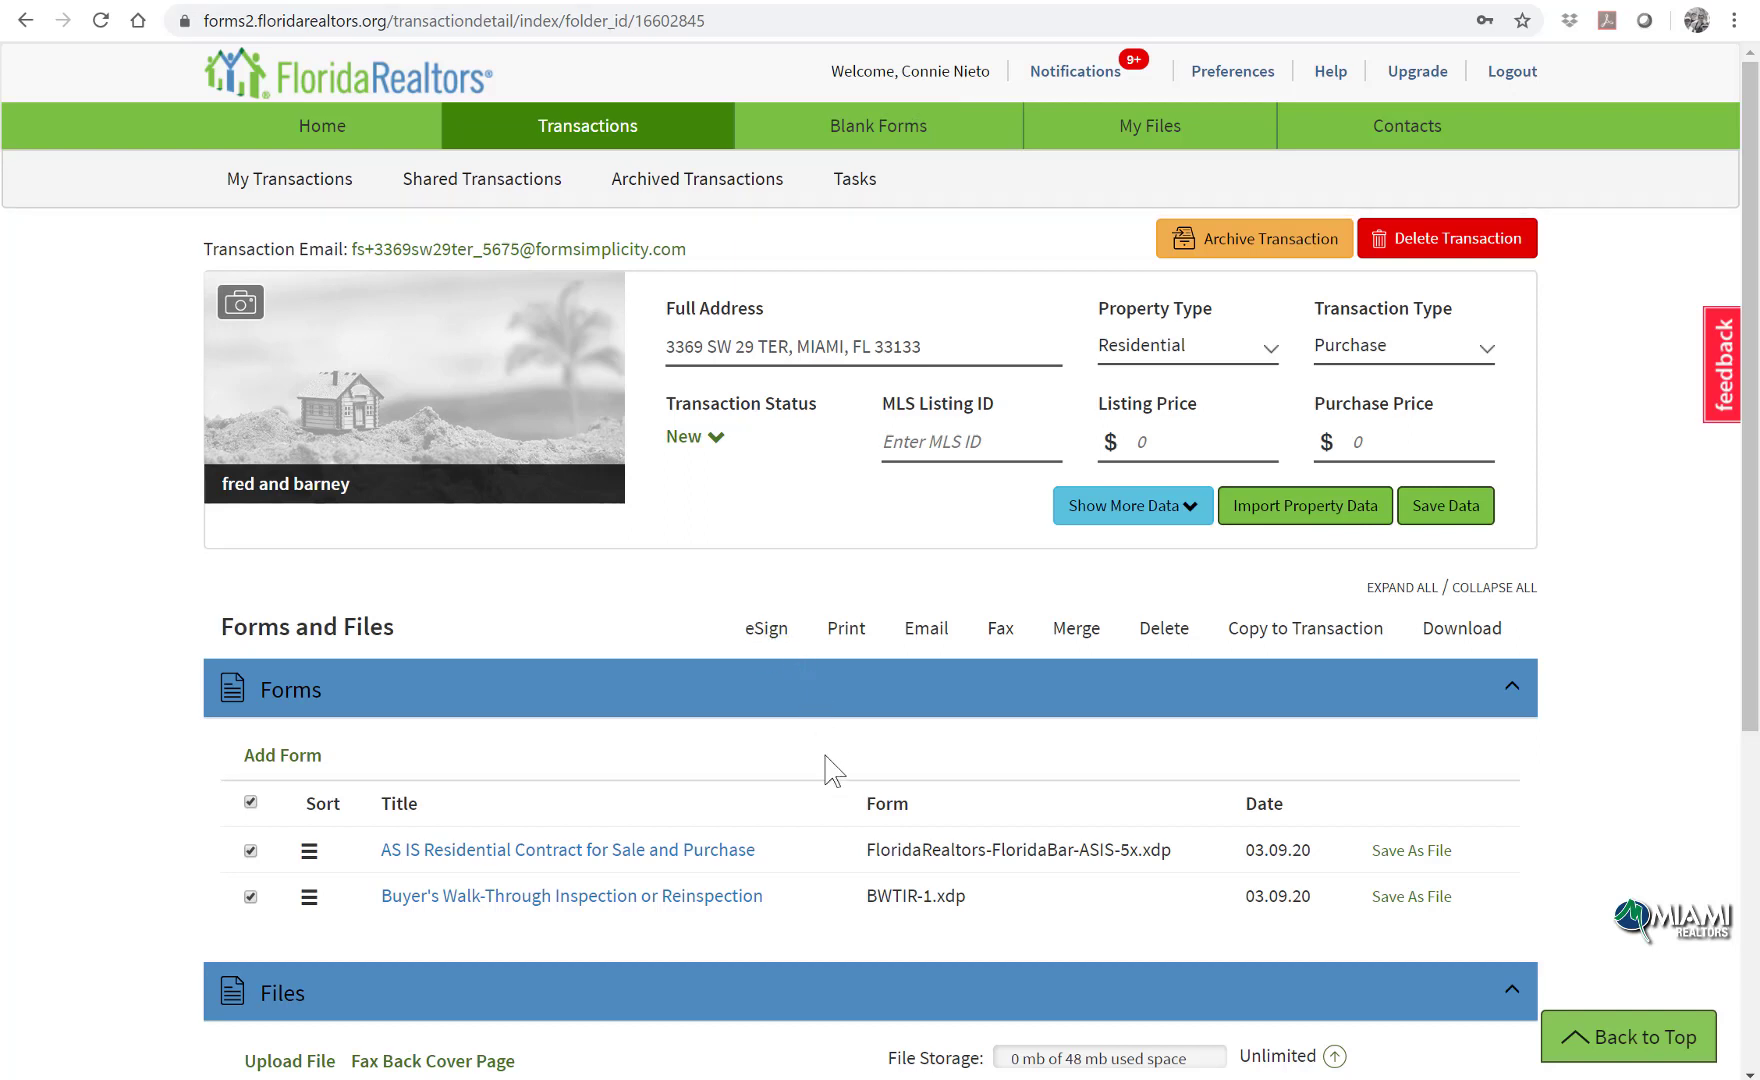
Step: Create a new eSign signing session for the fred and barney transaction's forms
left_click(772, 636)
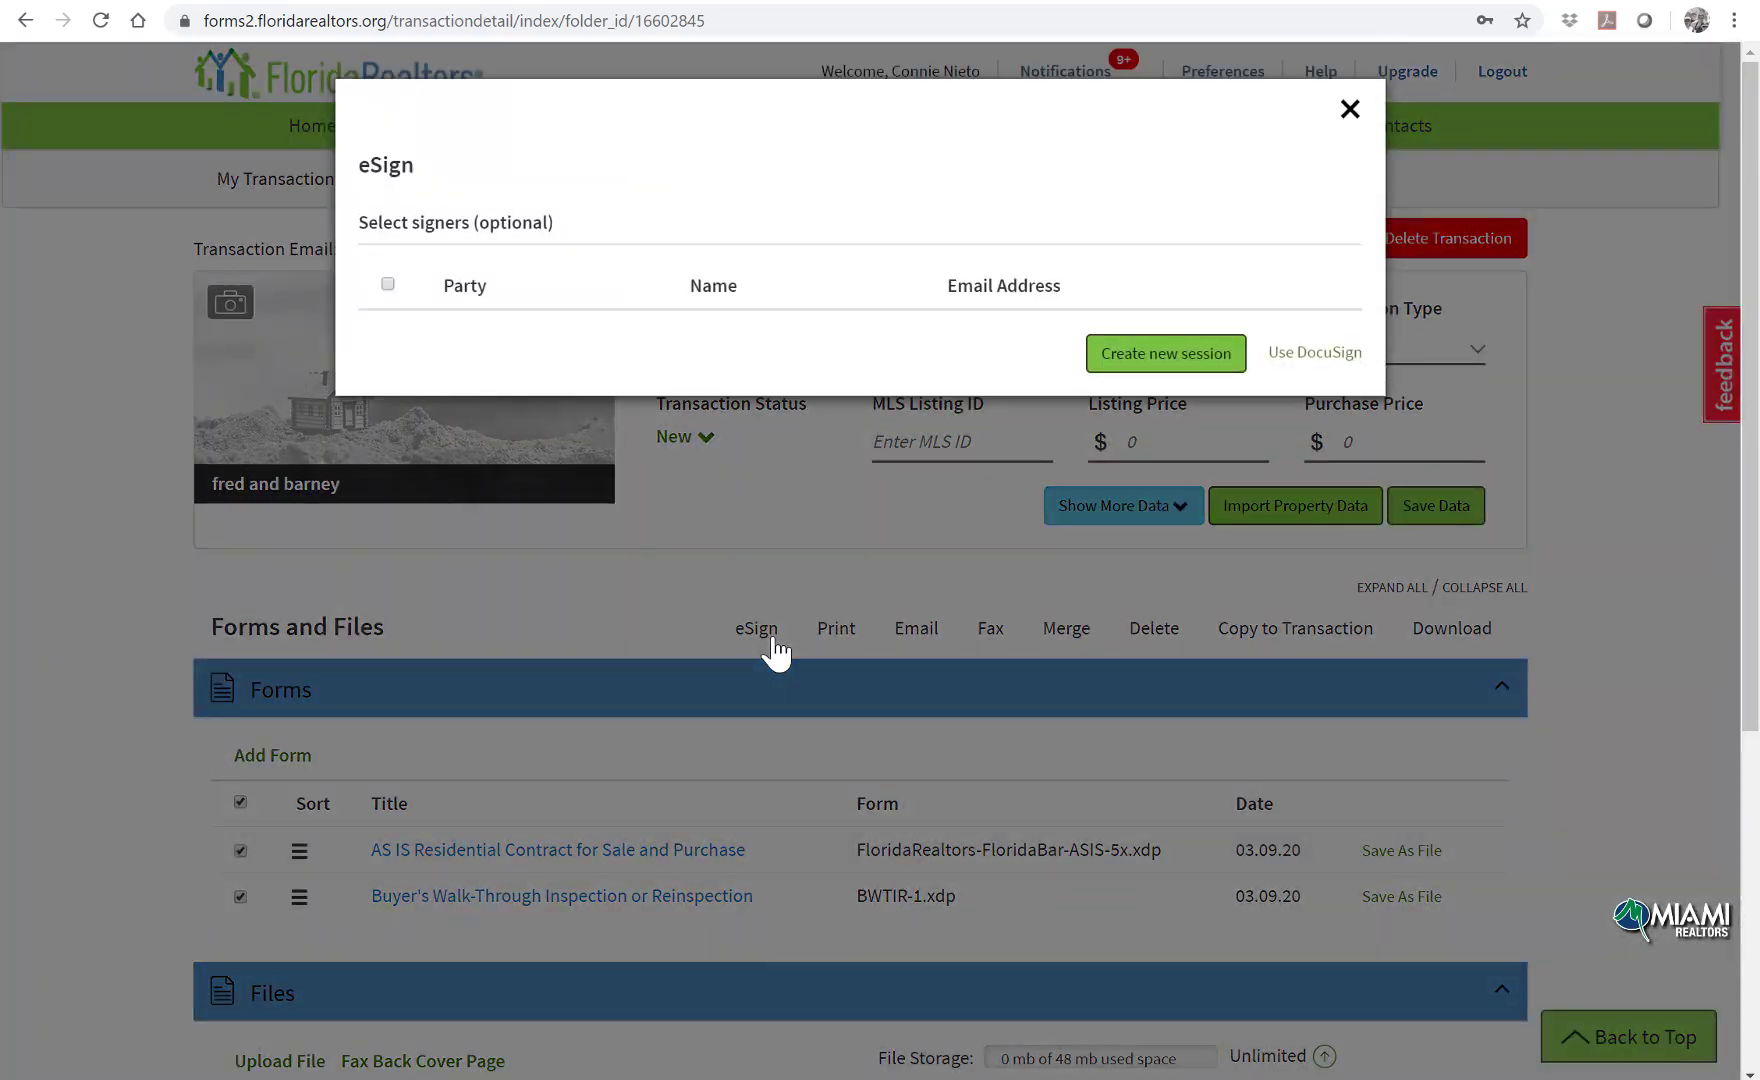
left_click(1118, 352)
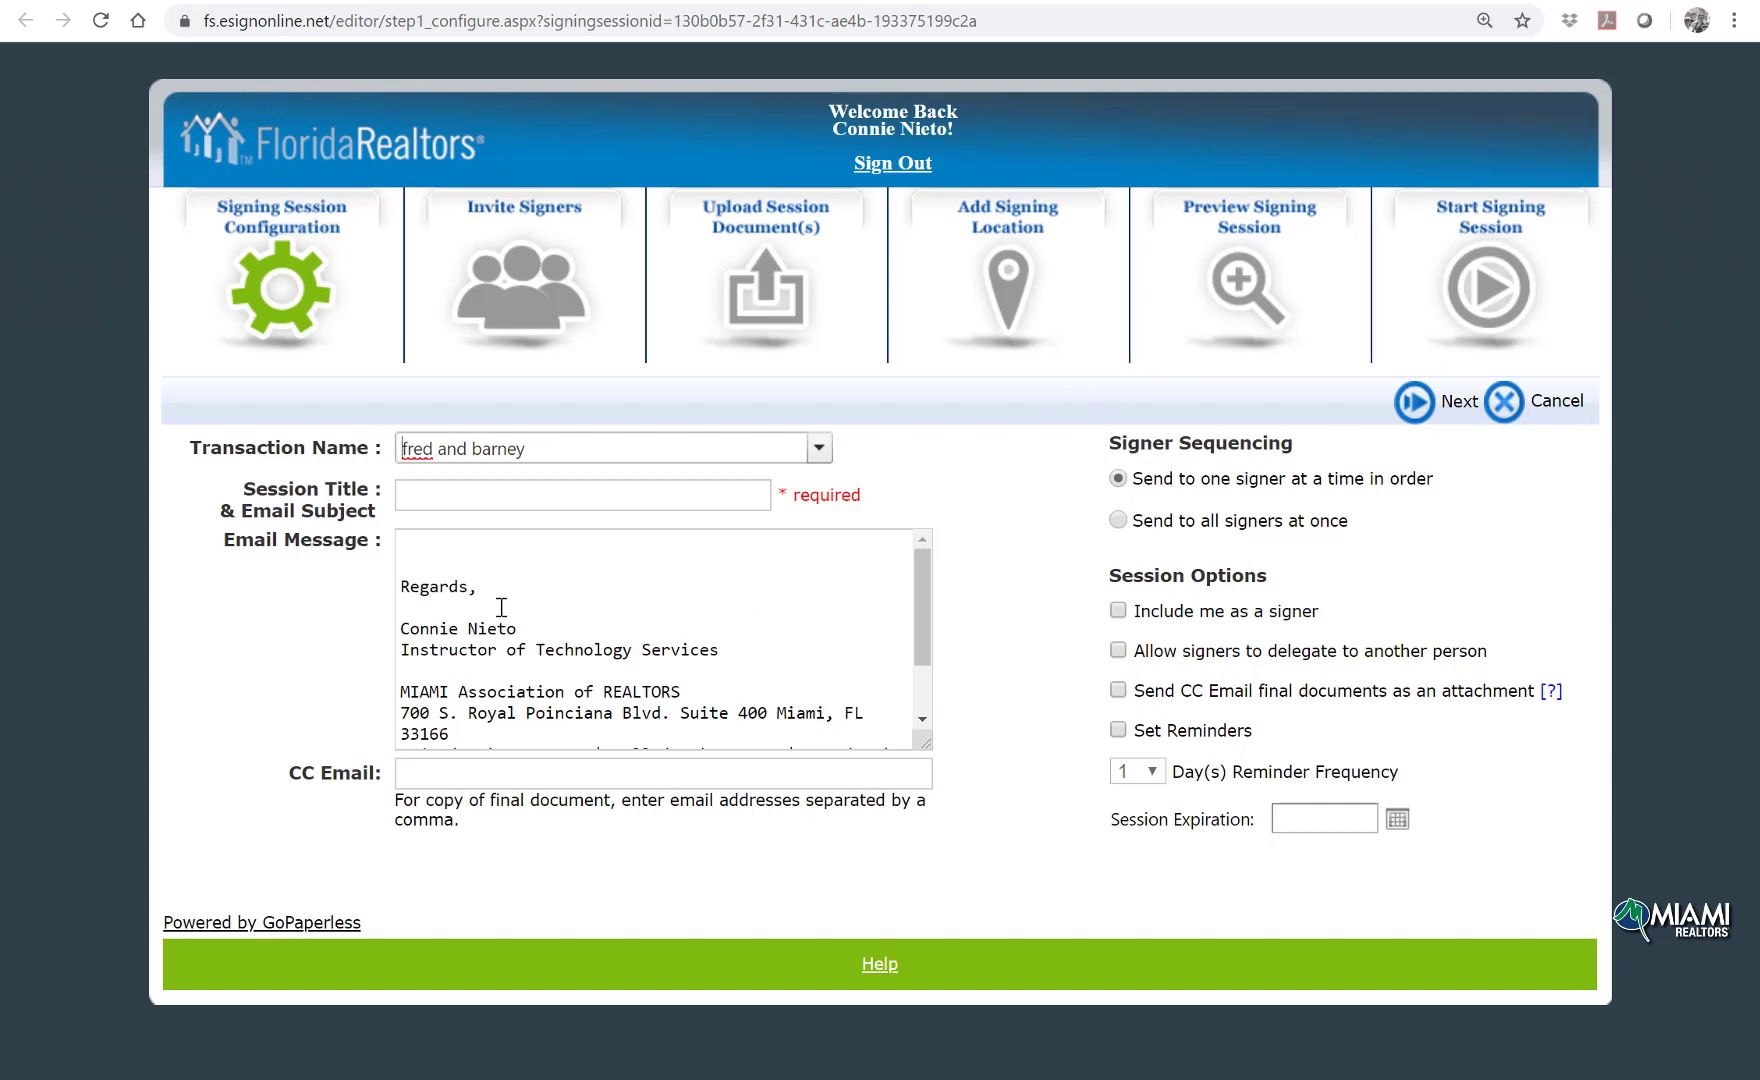
Step: Title the session 'forms to sign' and set it to send to all signers at once
left_click(505, 505)
type("f")
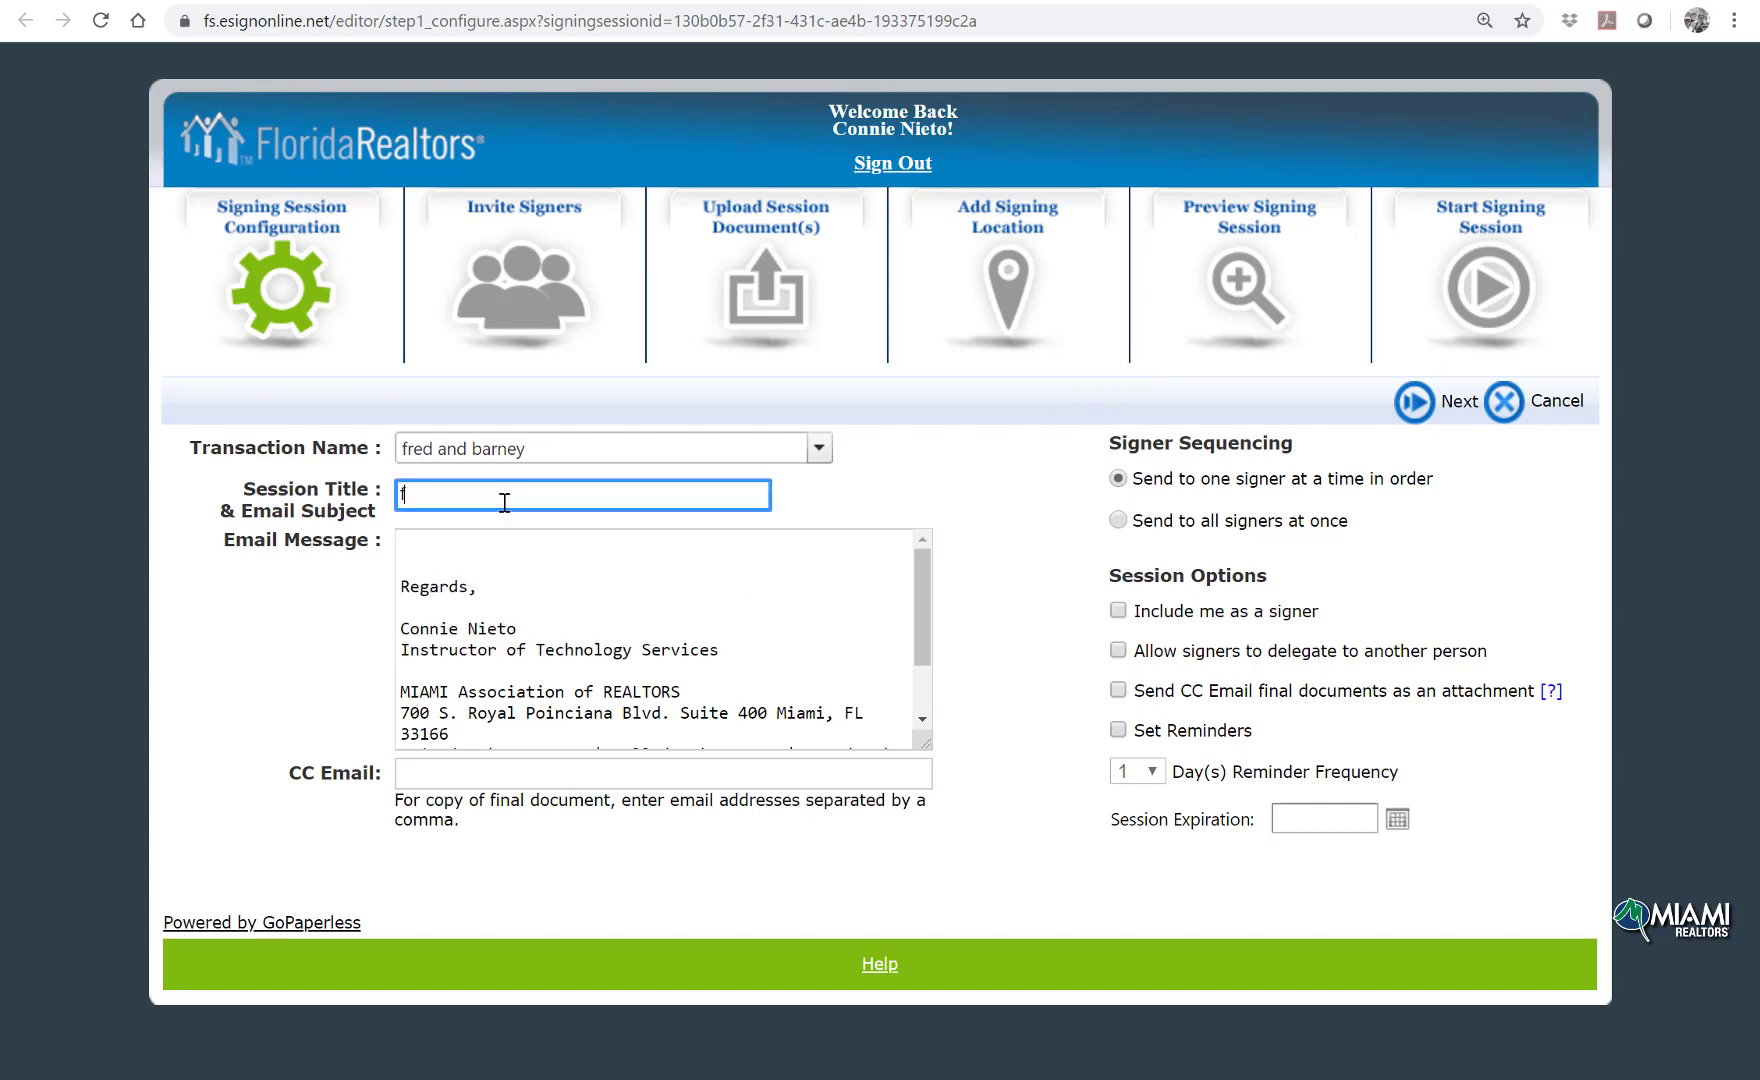
type("orms to sign")
left_click(1122, 520)
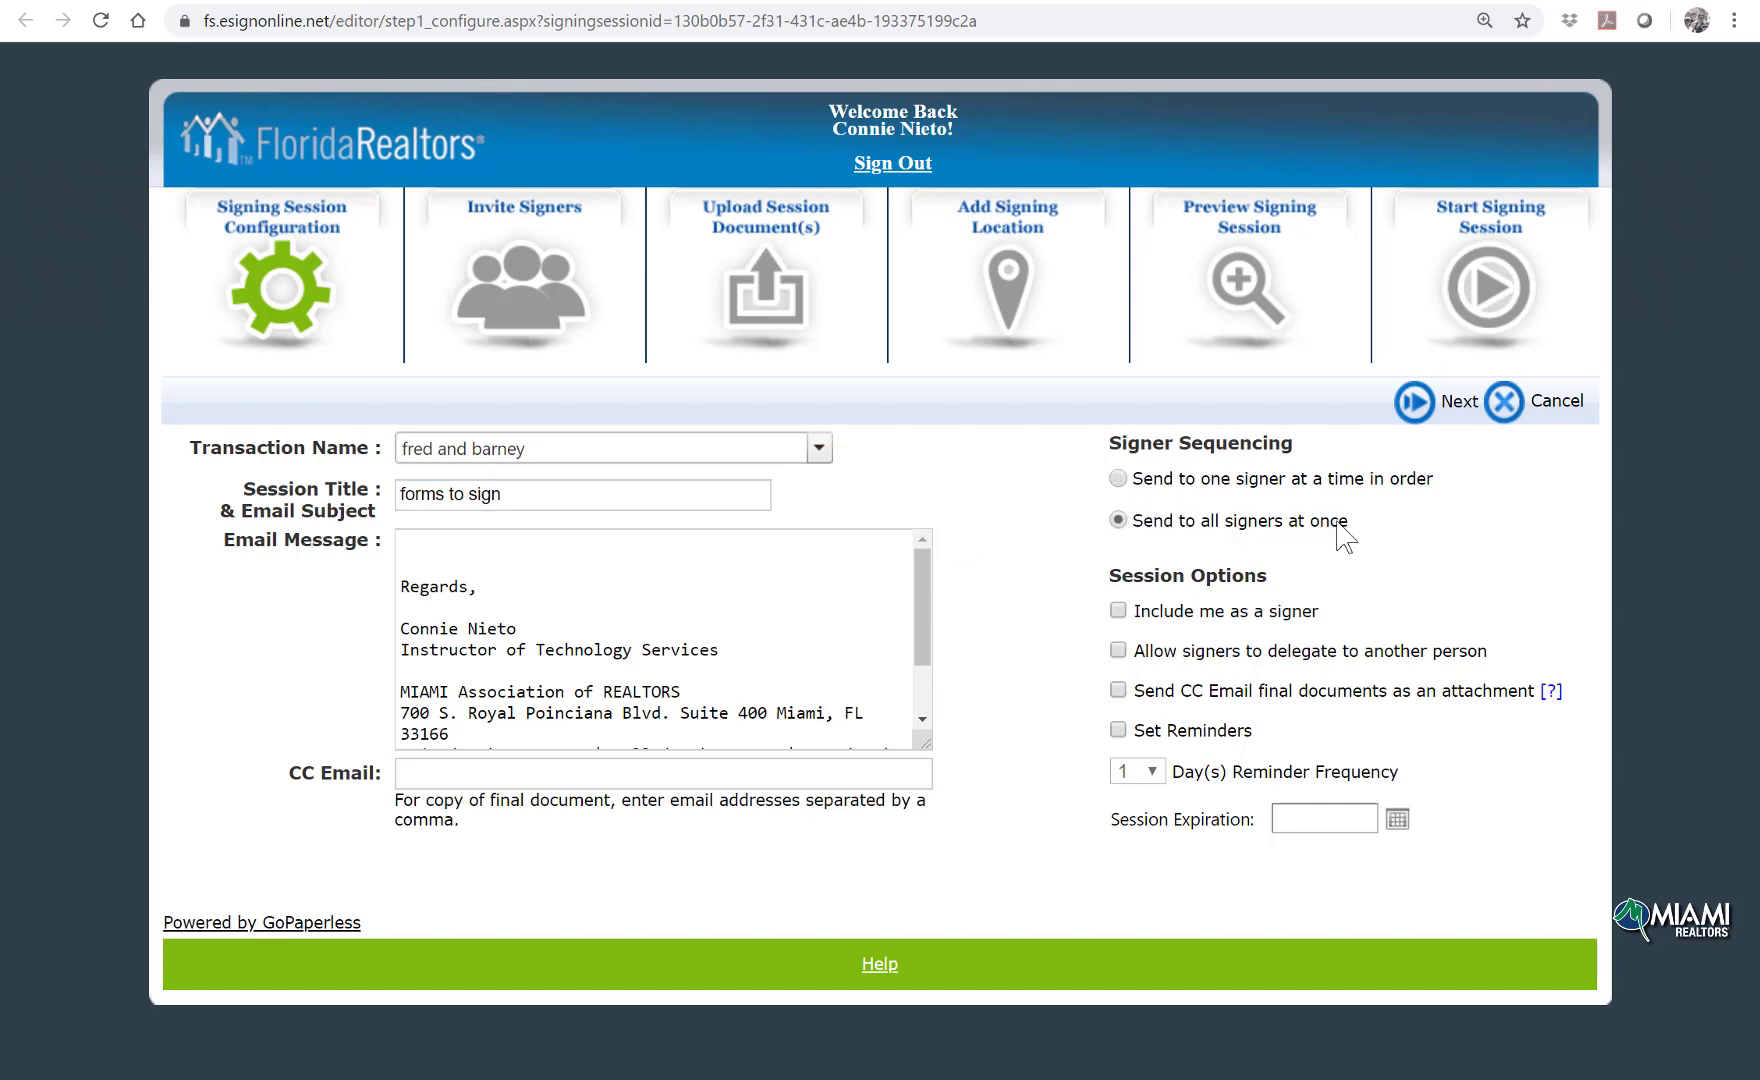
left_click(1414, 410)
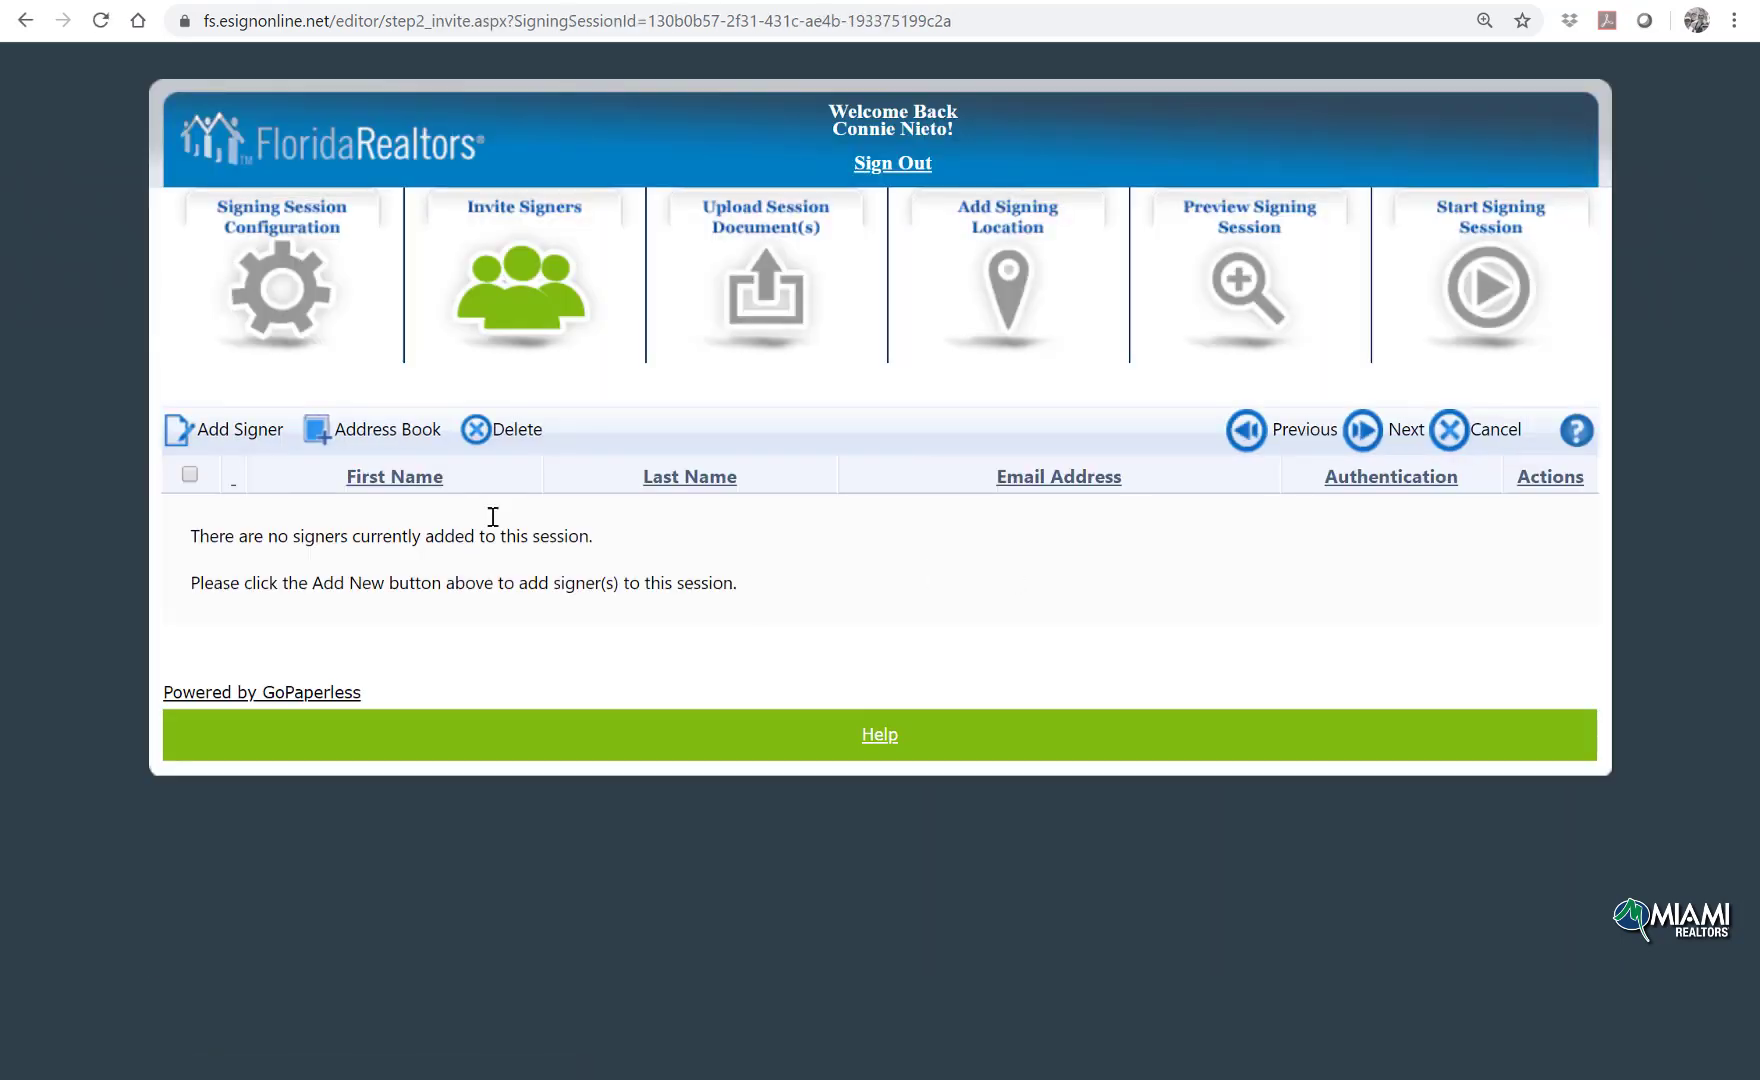
Step: Add a signer with the customer's first name, last name and e-mail, and select them
left_click(218, 430)
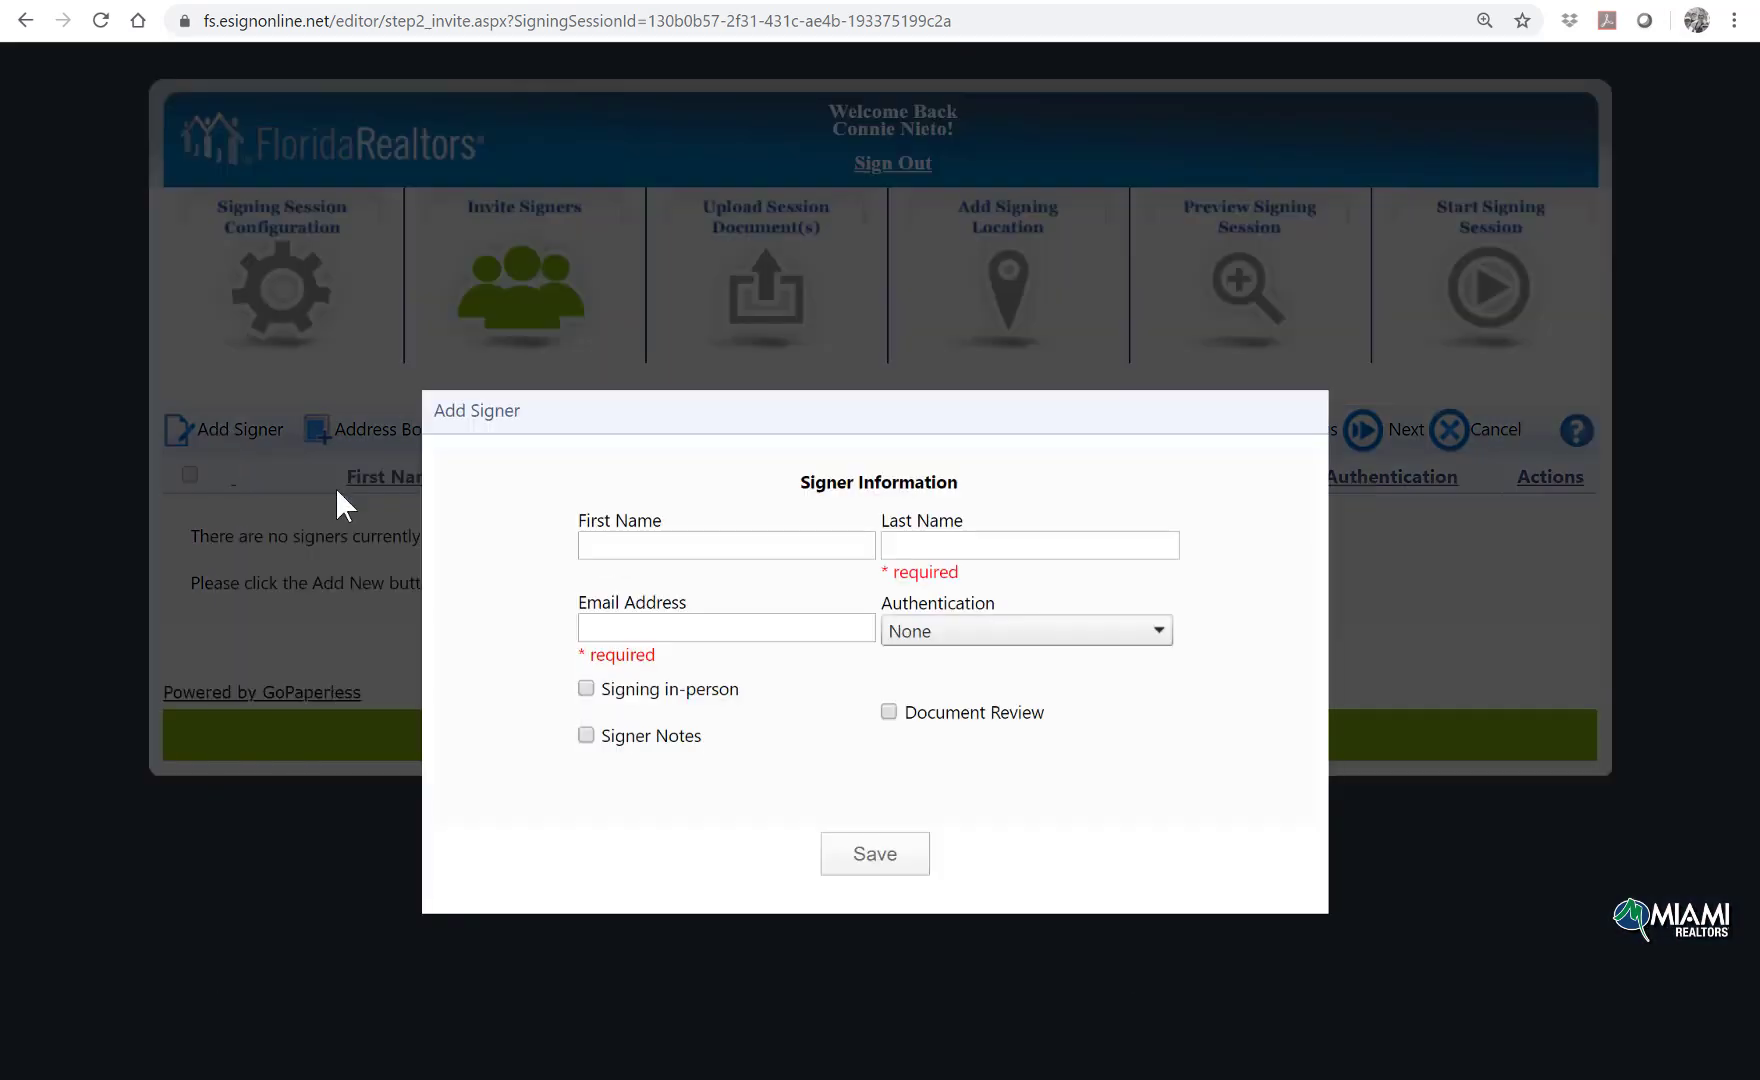
left_click(632, 543)
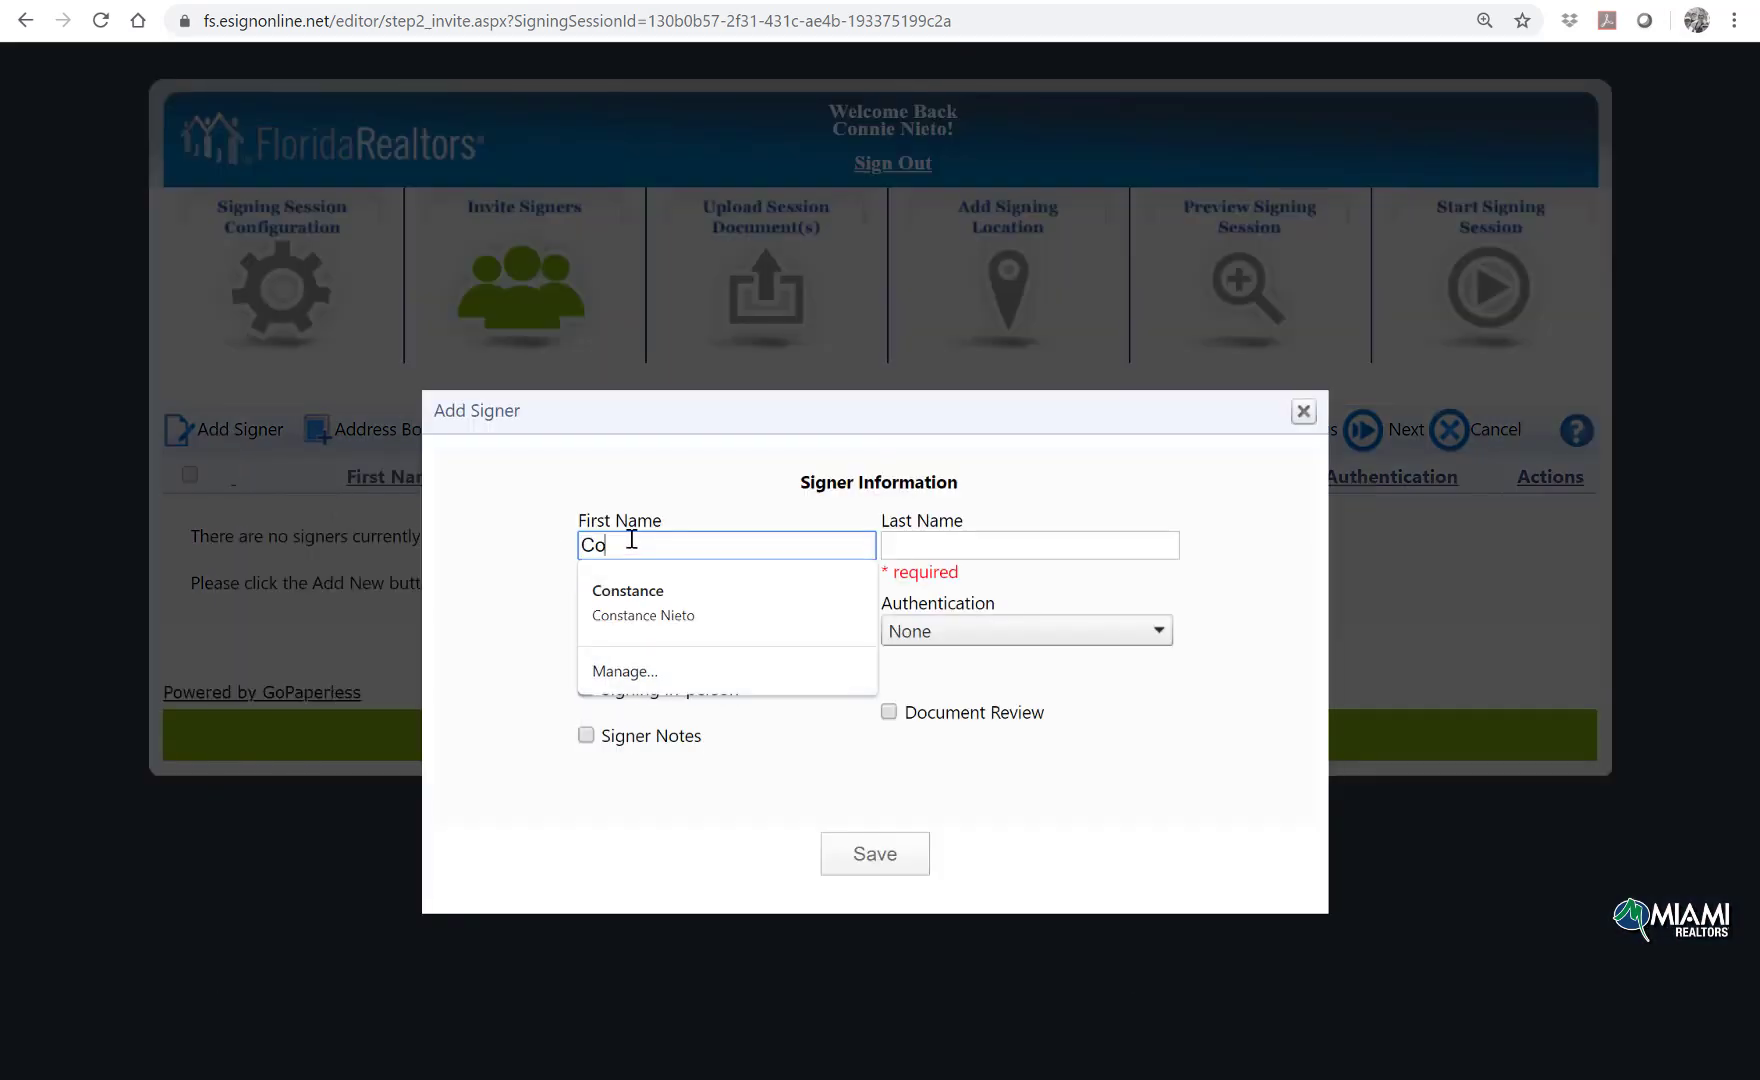
key("Tab")
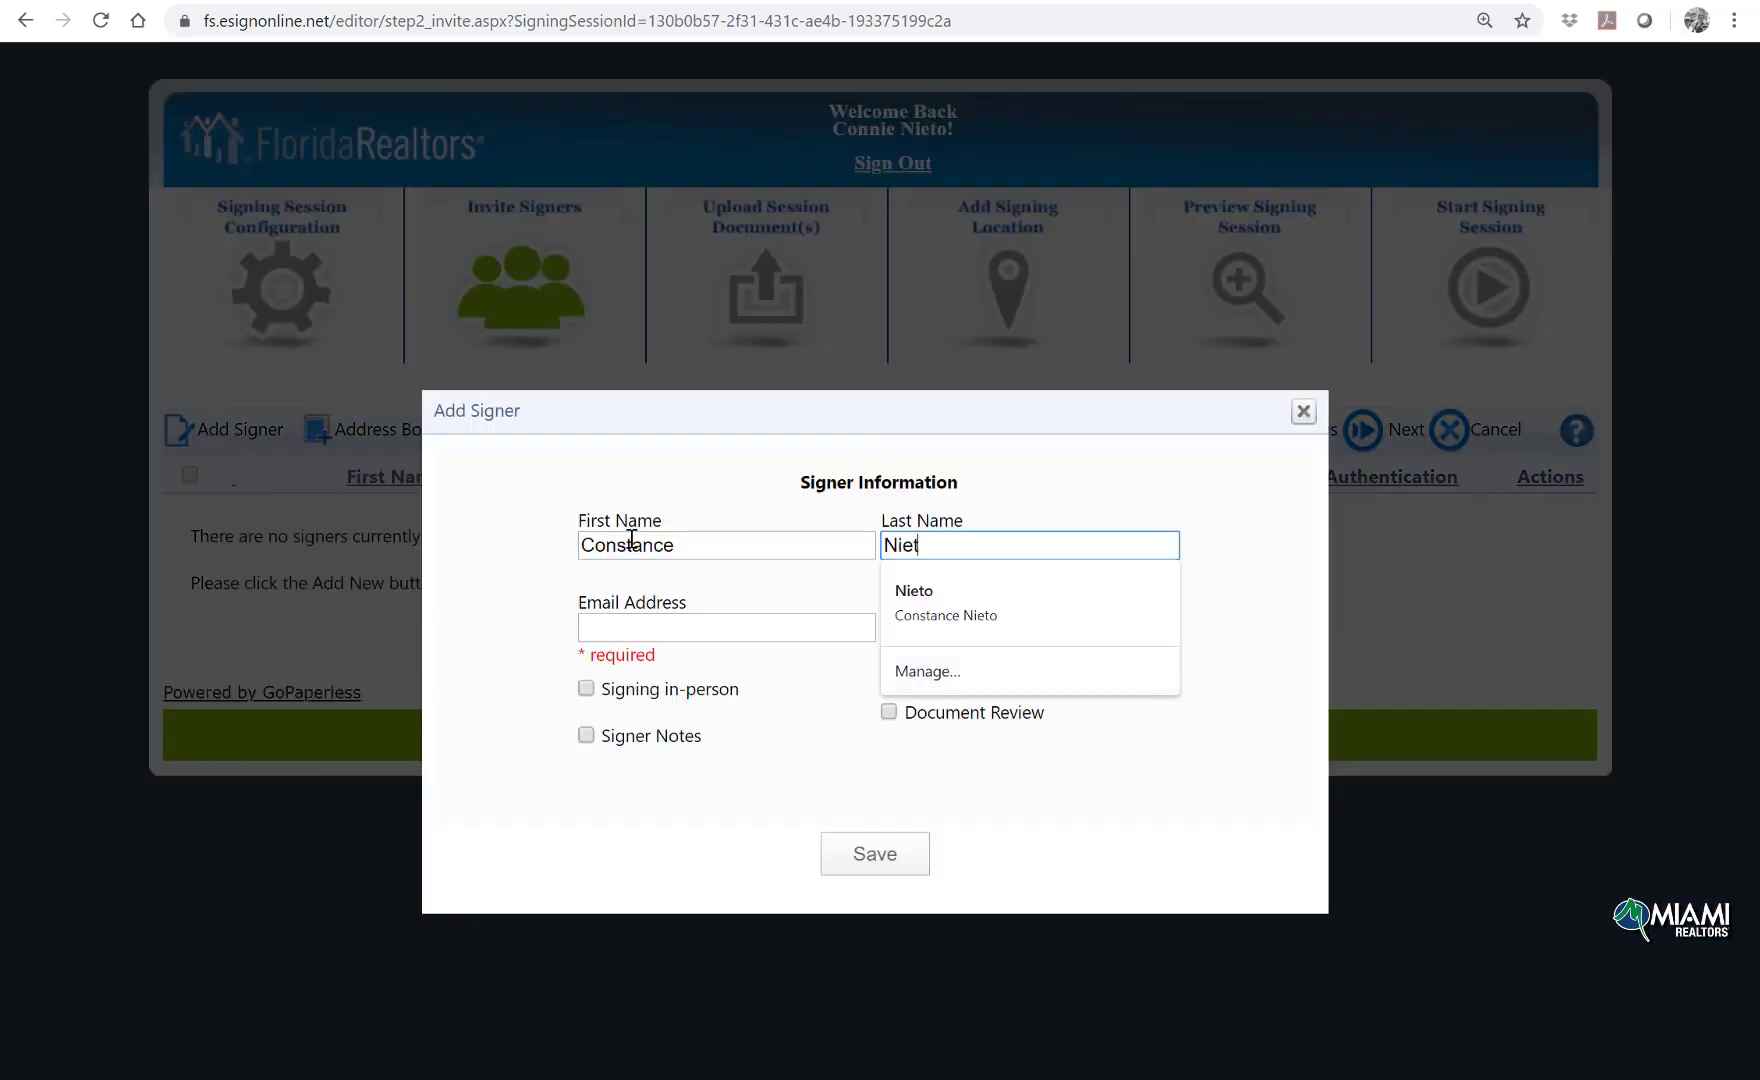
key("Tab")
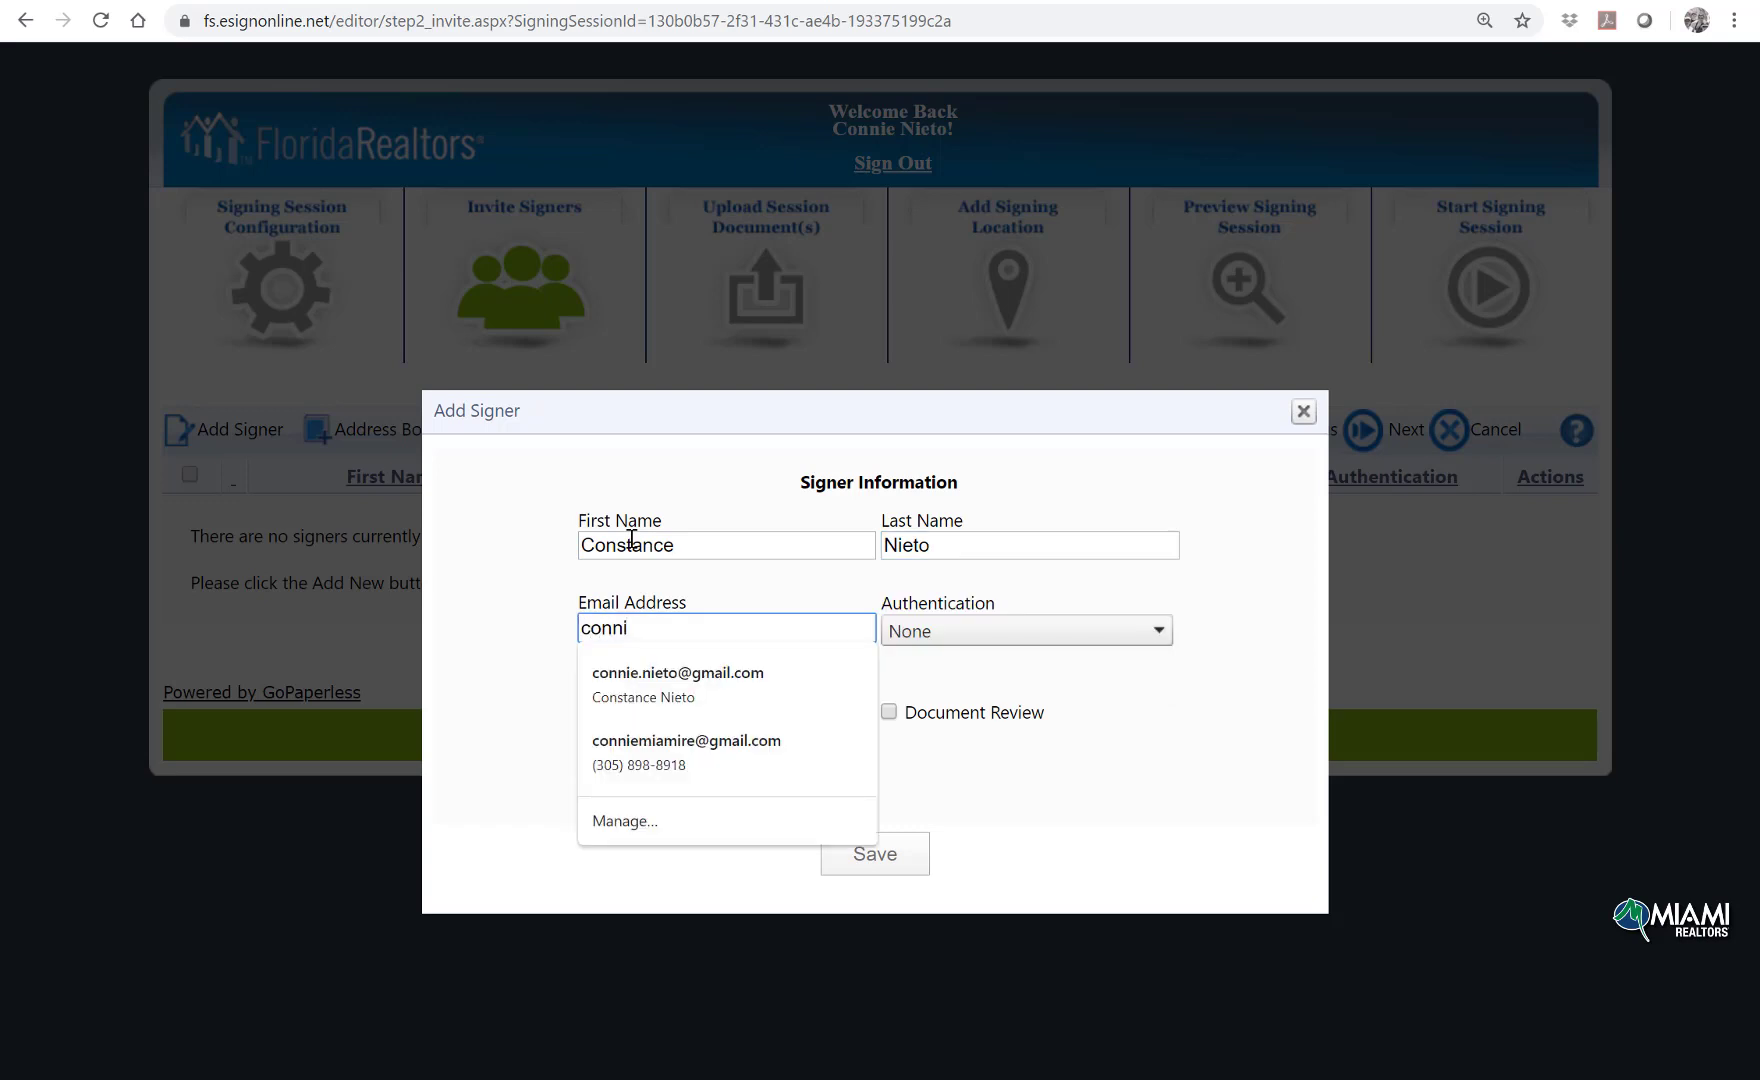
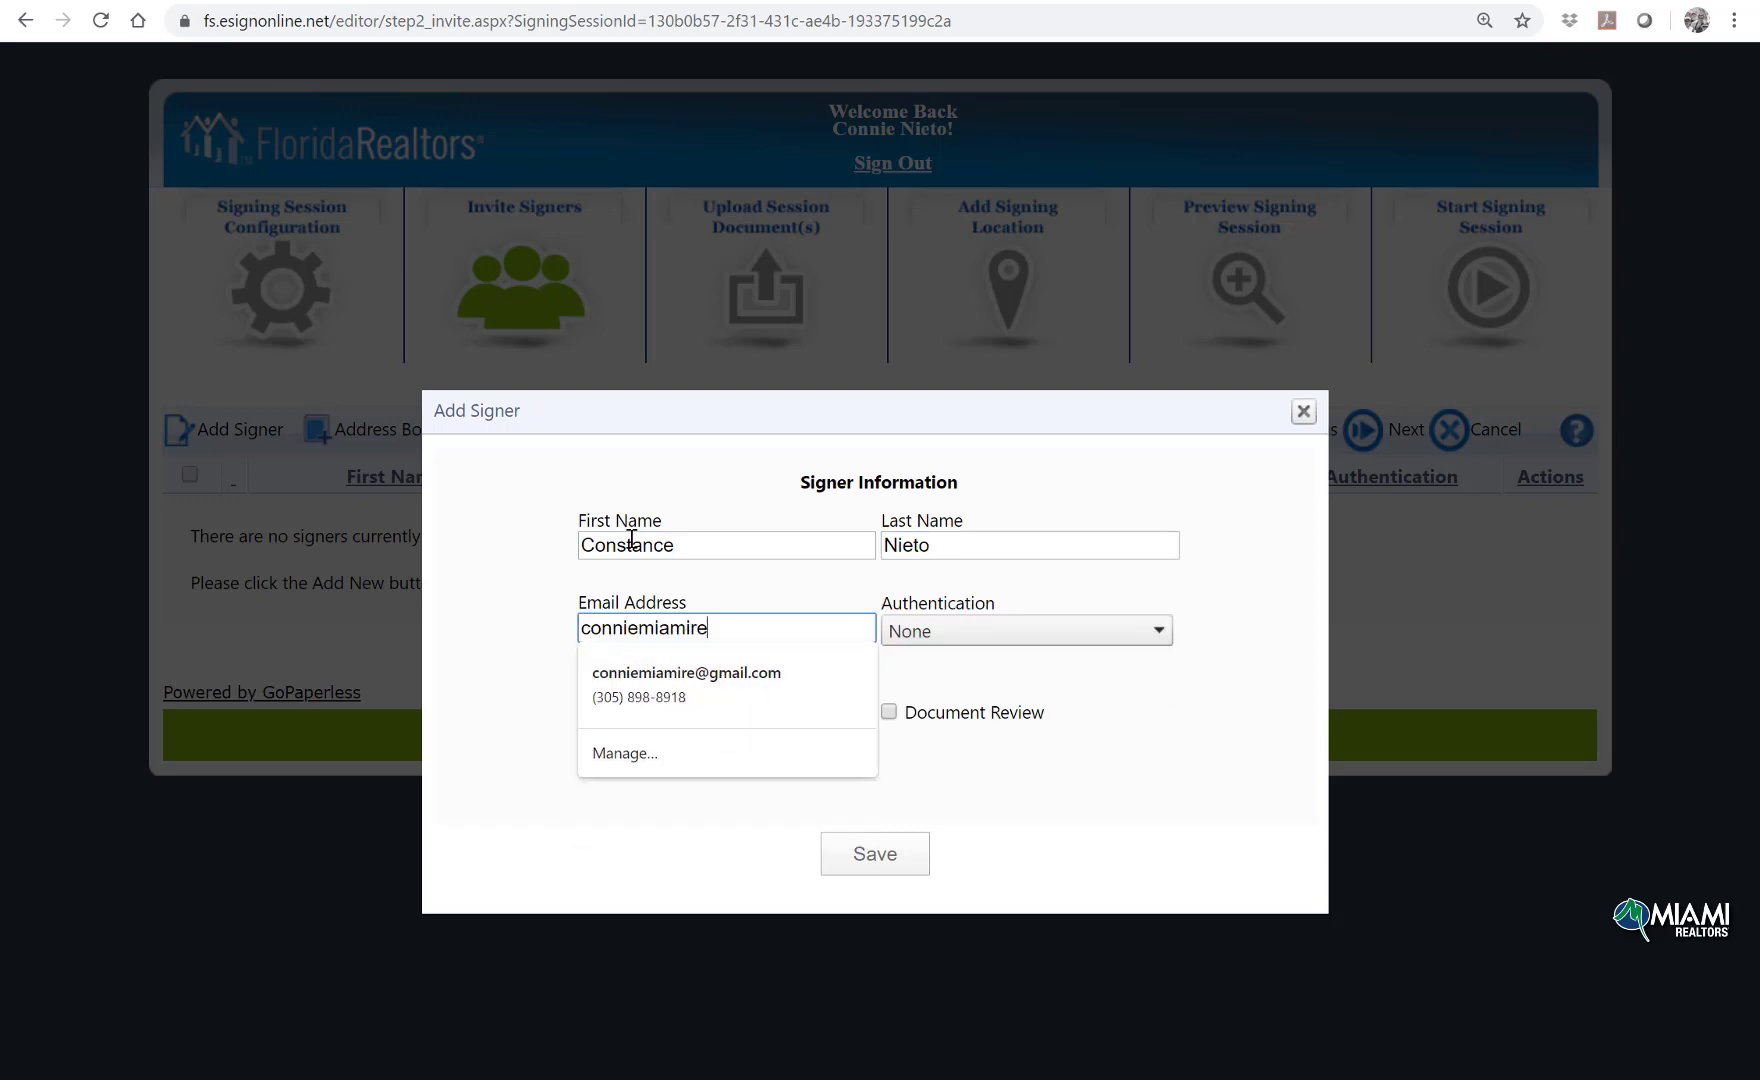
left_click(854, 672)
left_click(901, 845)
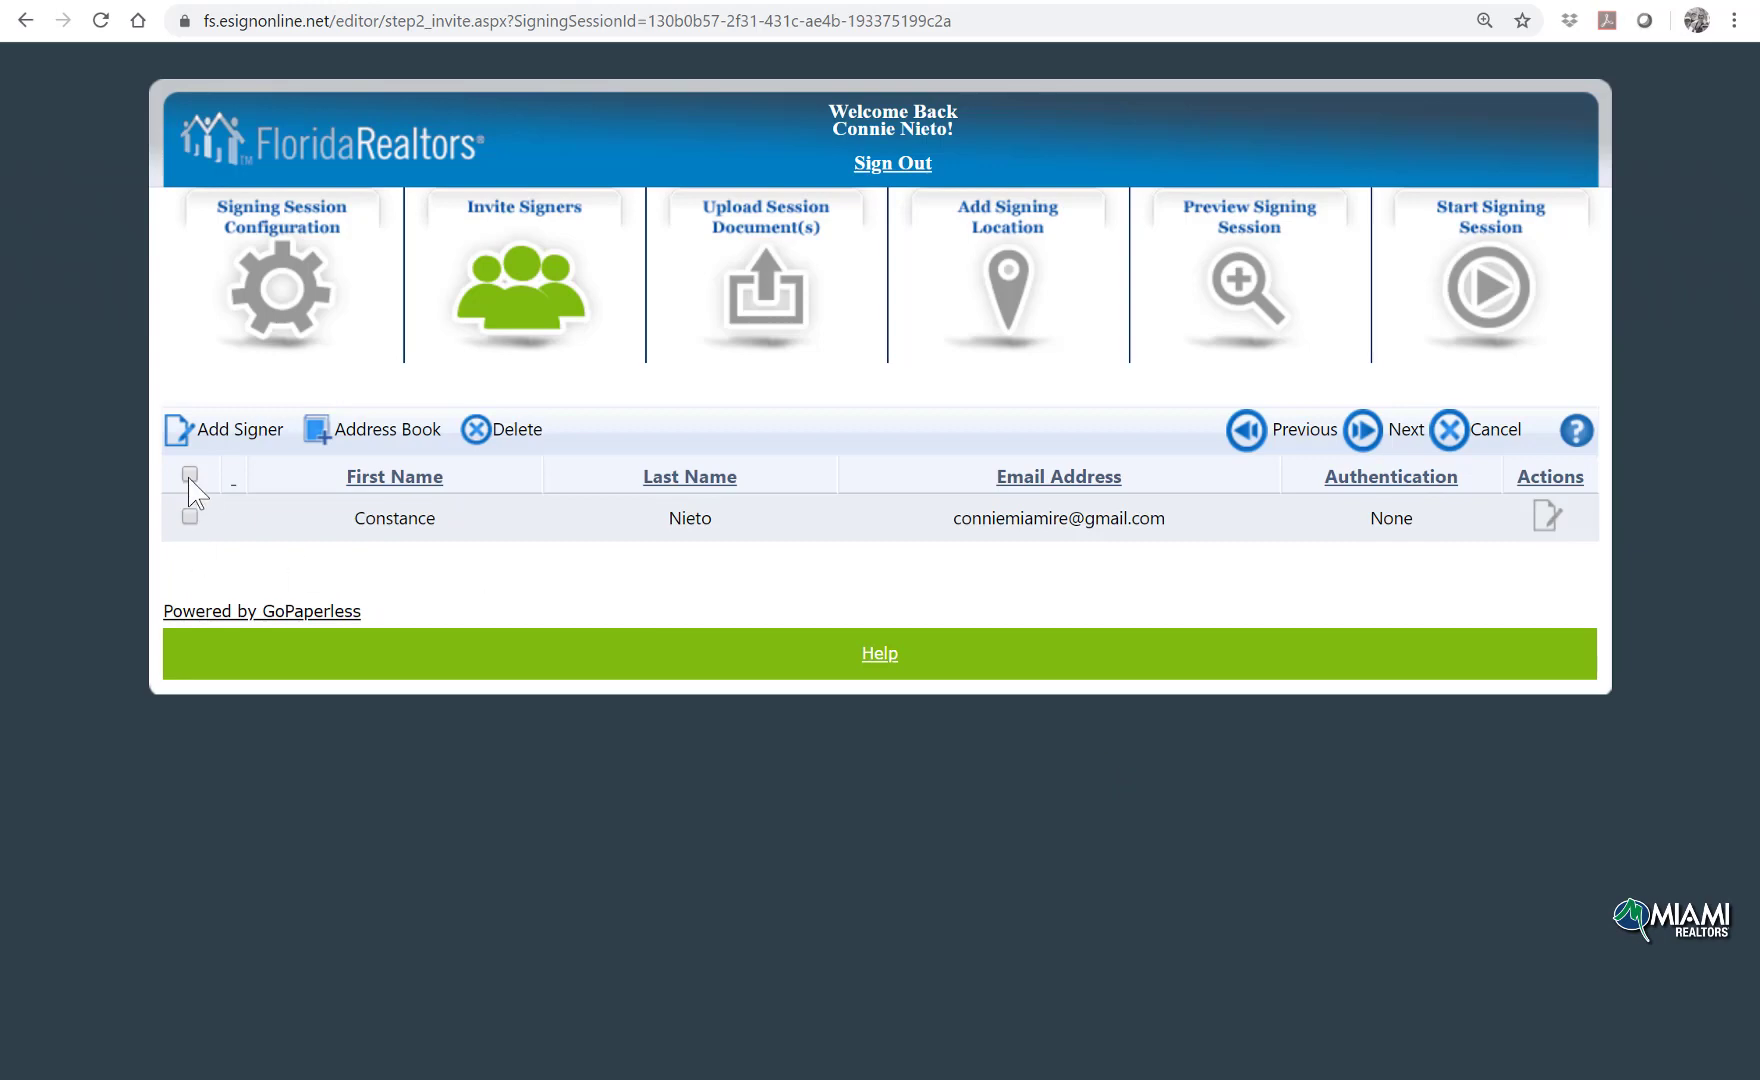
left_click(189, 475)
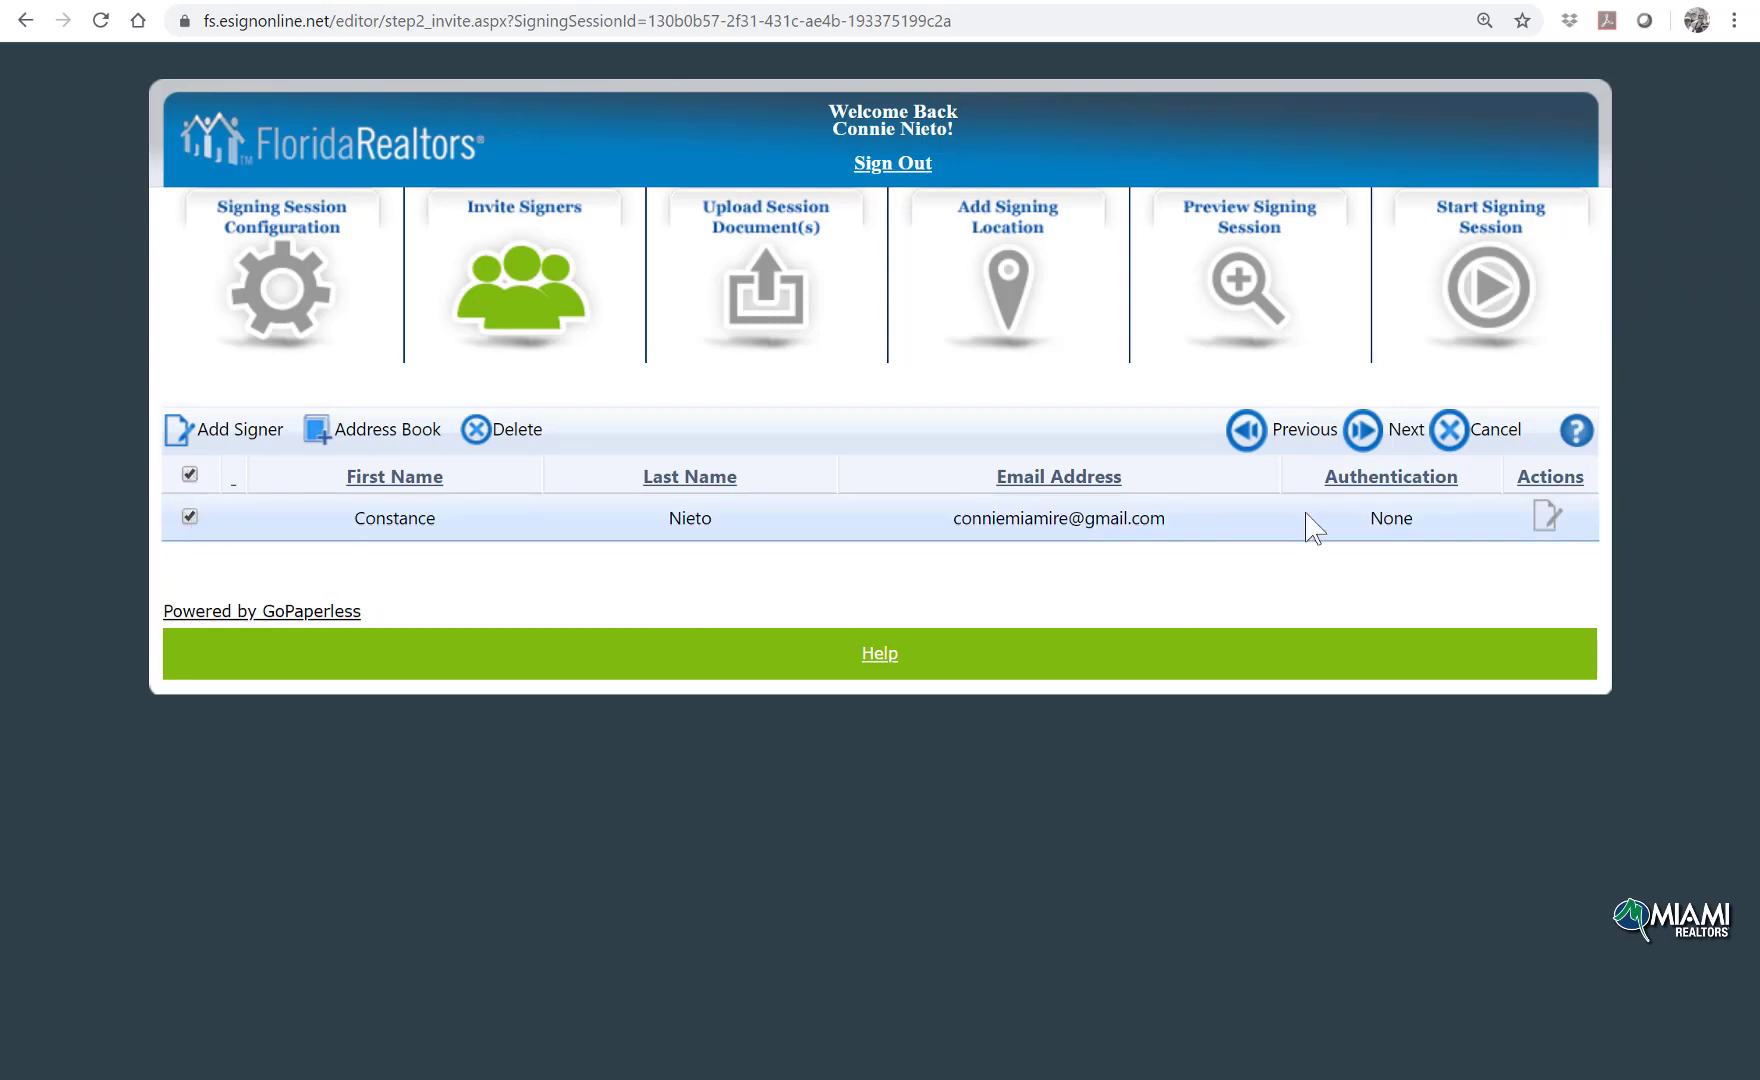
Step: Assign the signer as Buyer 1 and select both session documents
left_click(1362, 430)
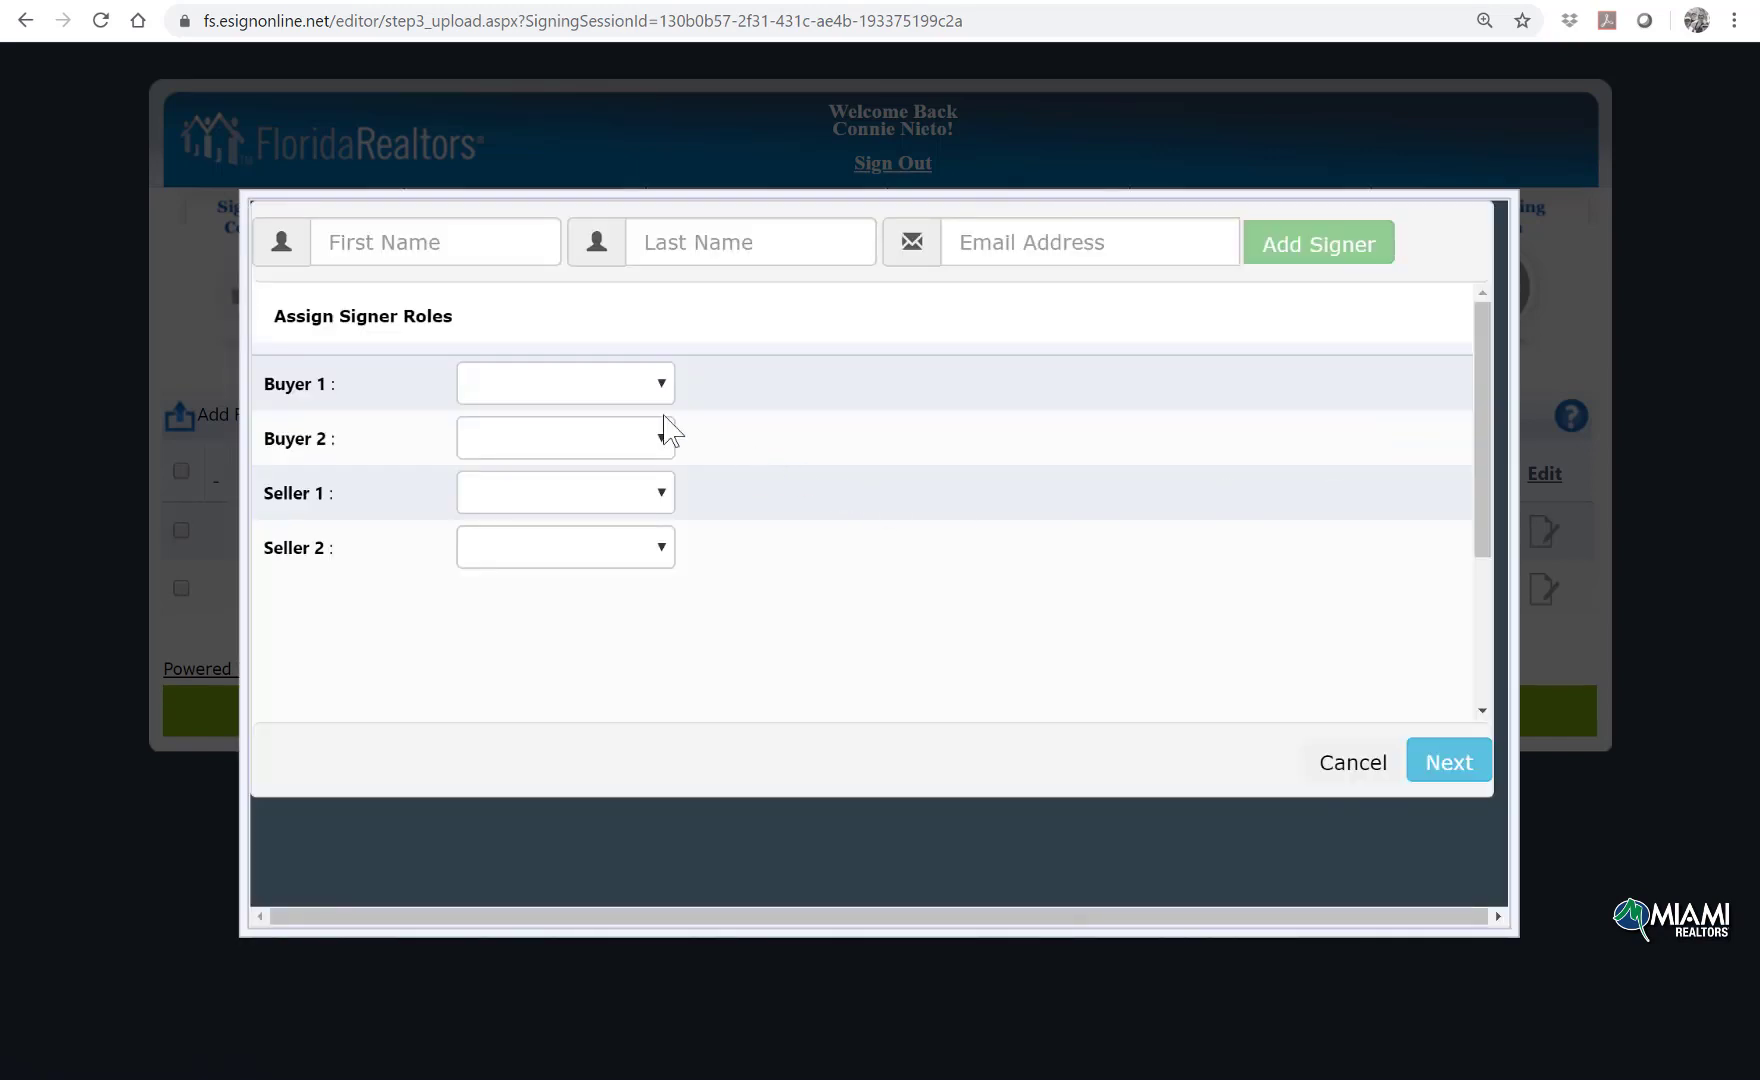
left_click(615, 383)
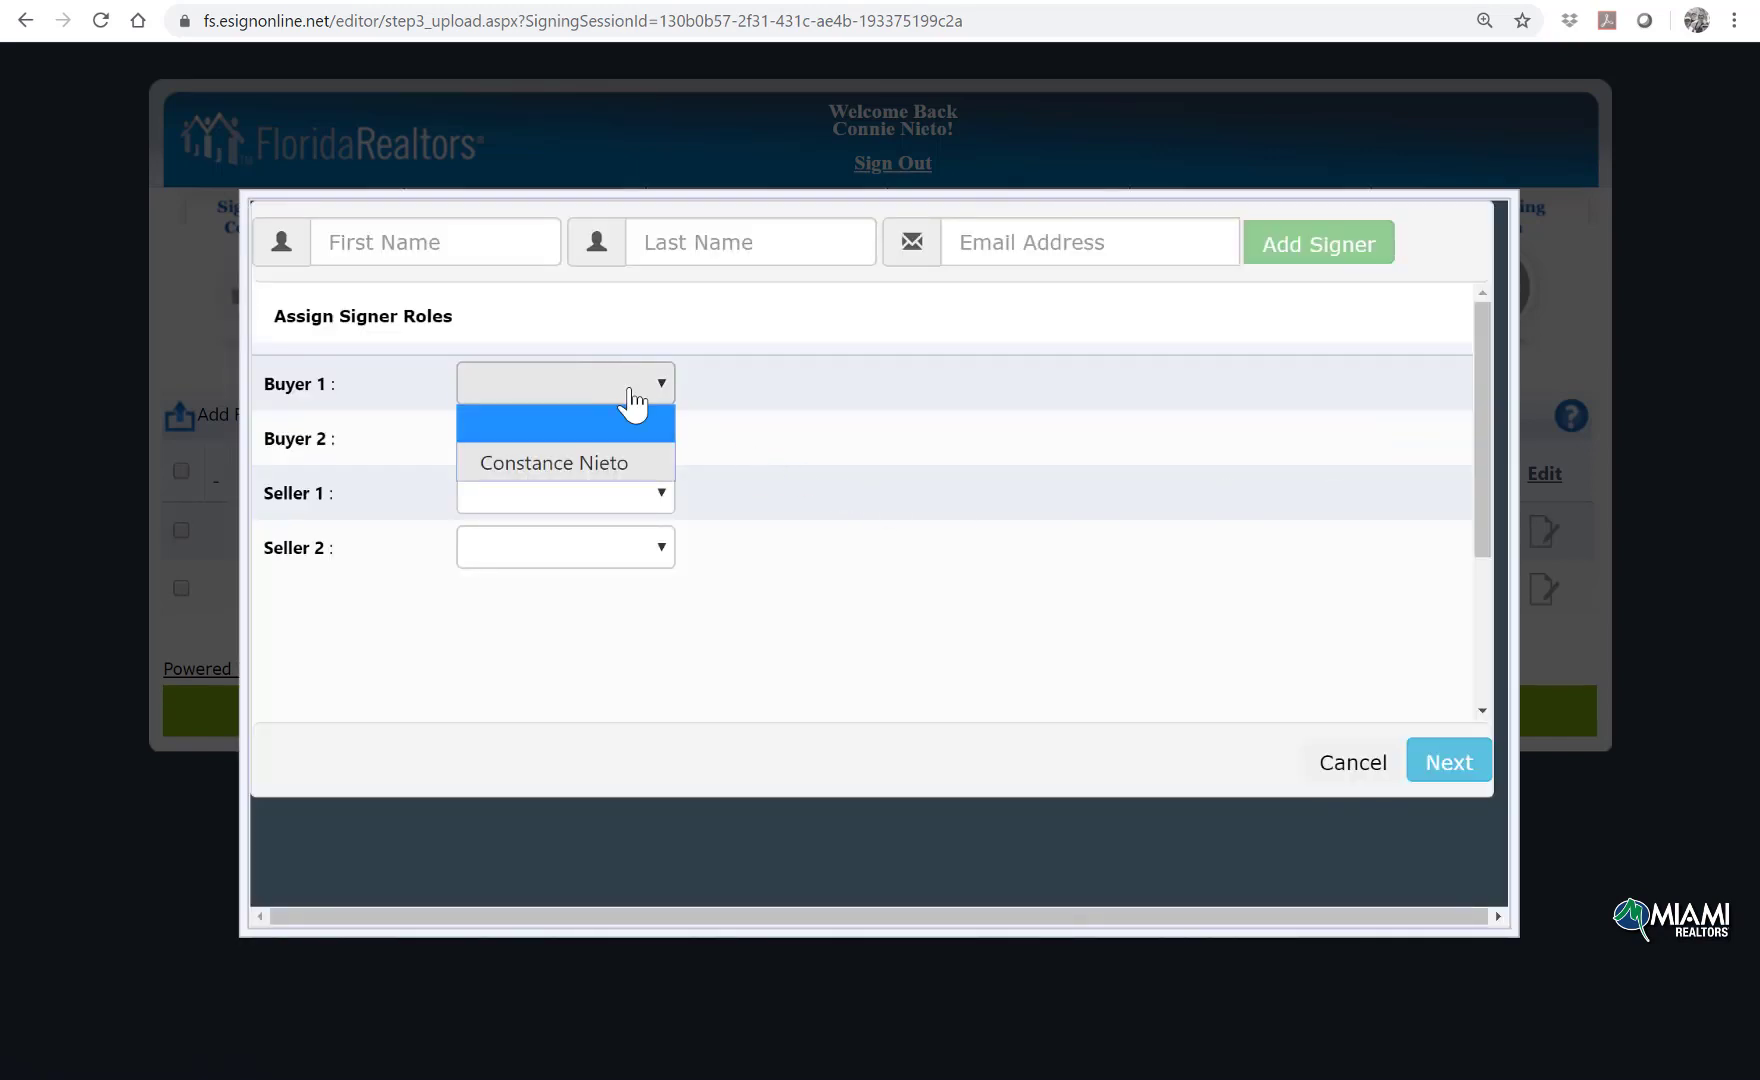
left_click(613, 464)
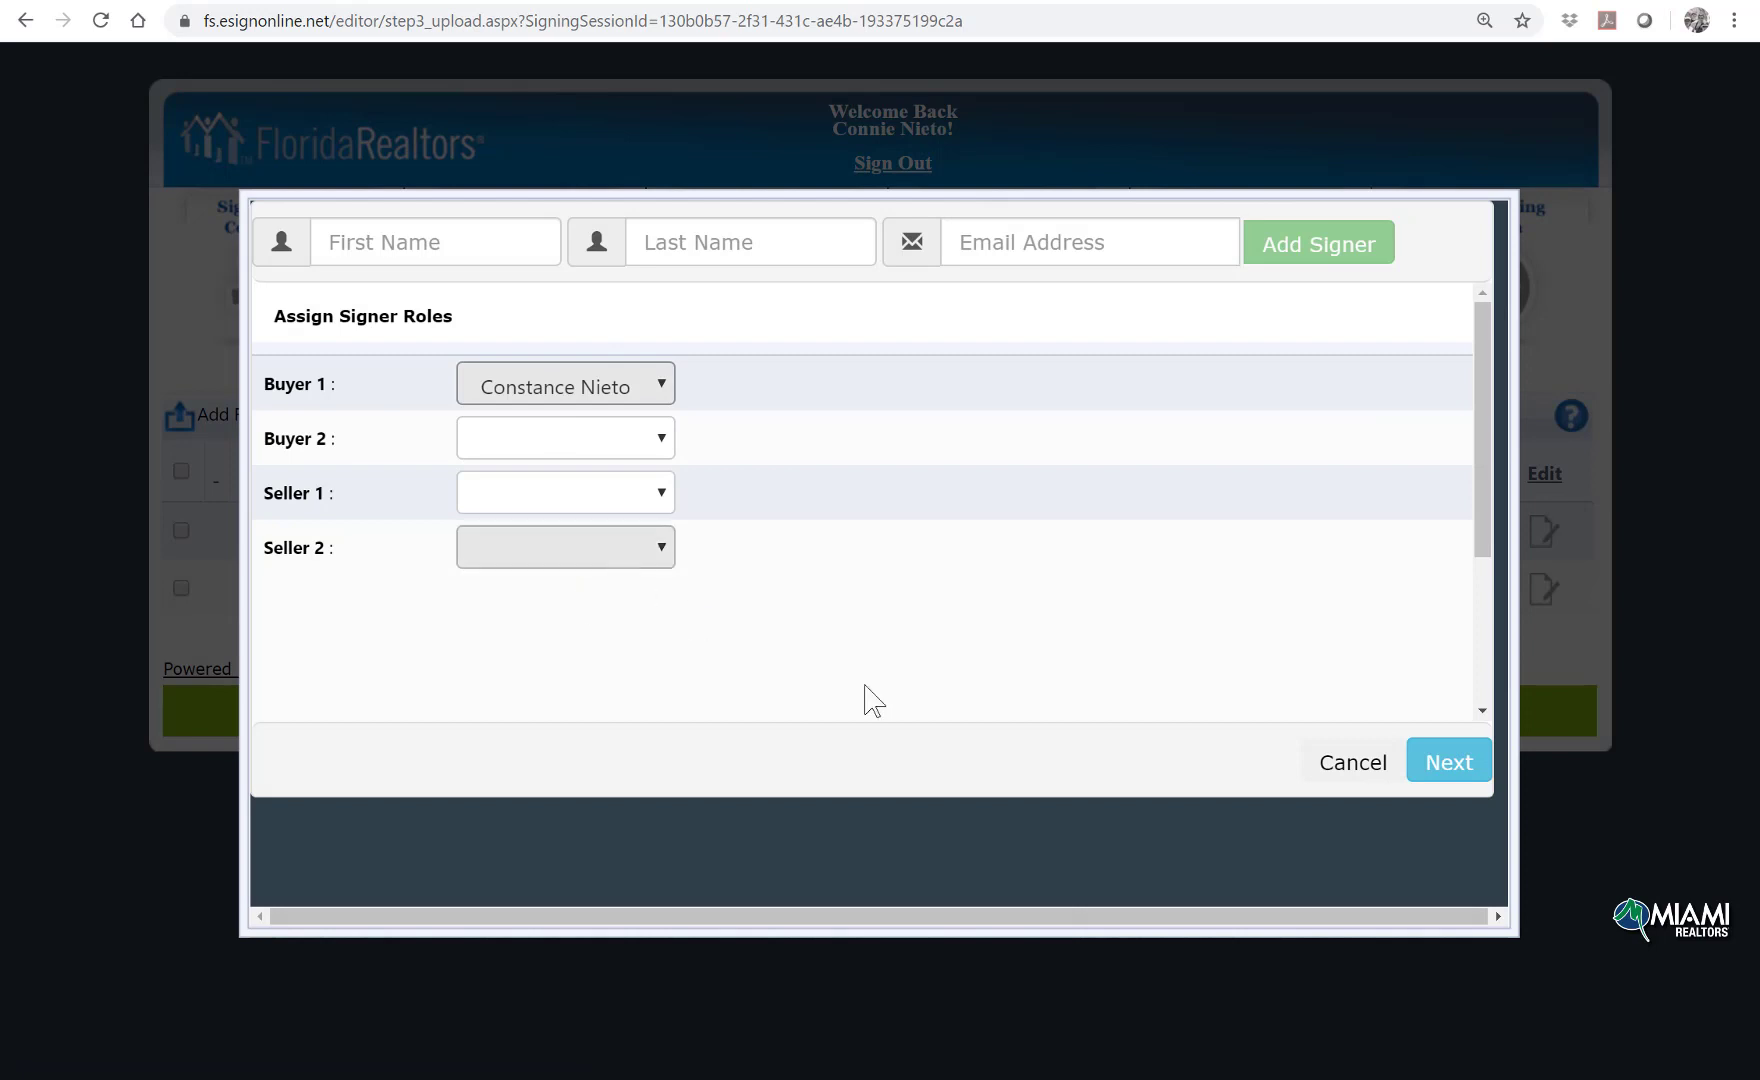
left_click(1437, 768)
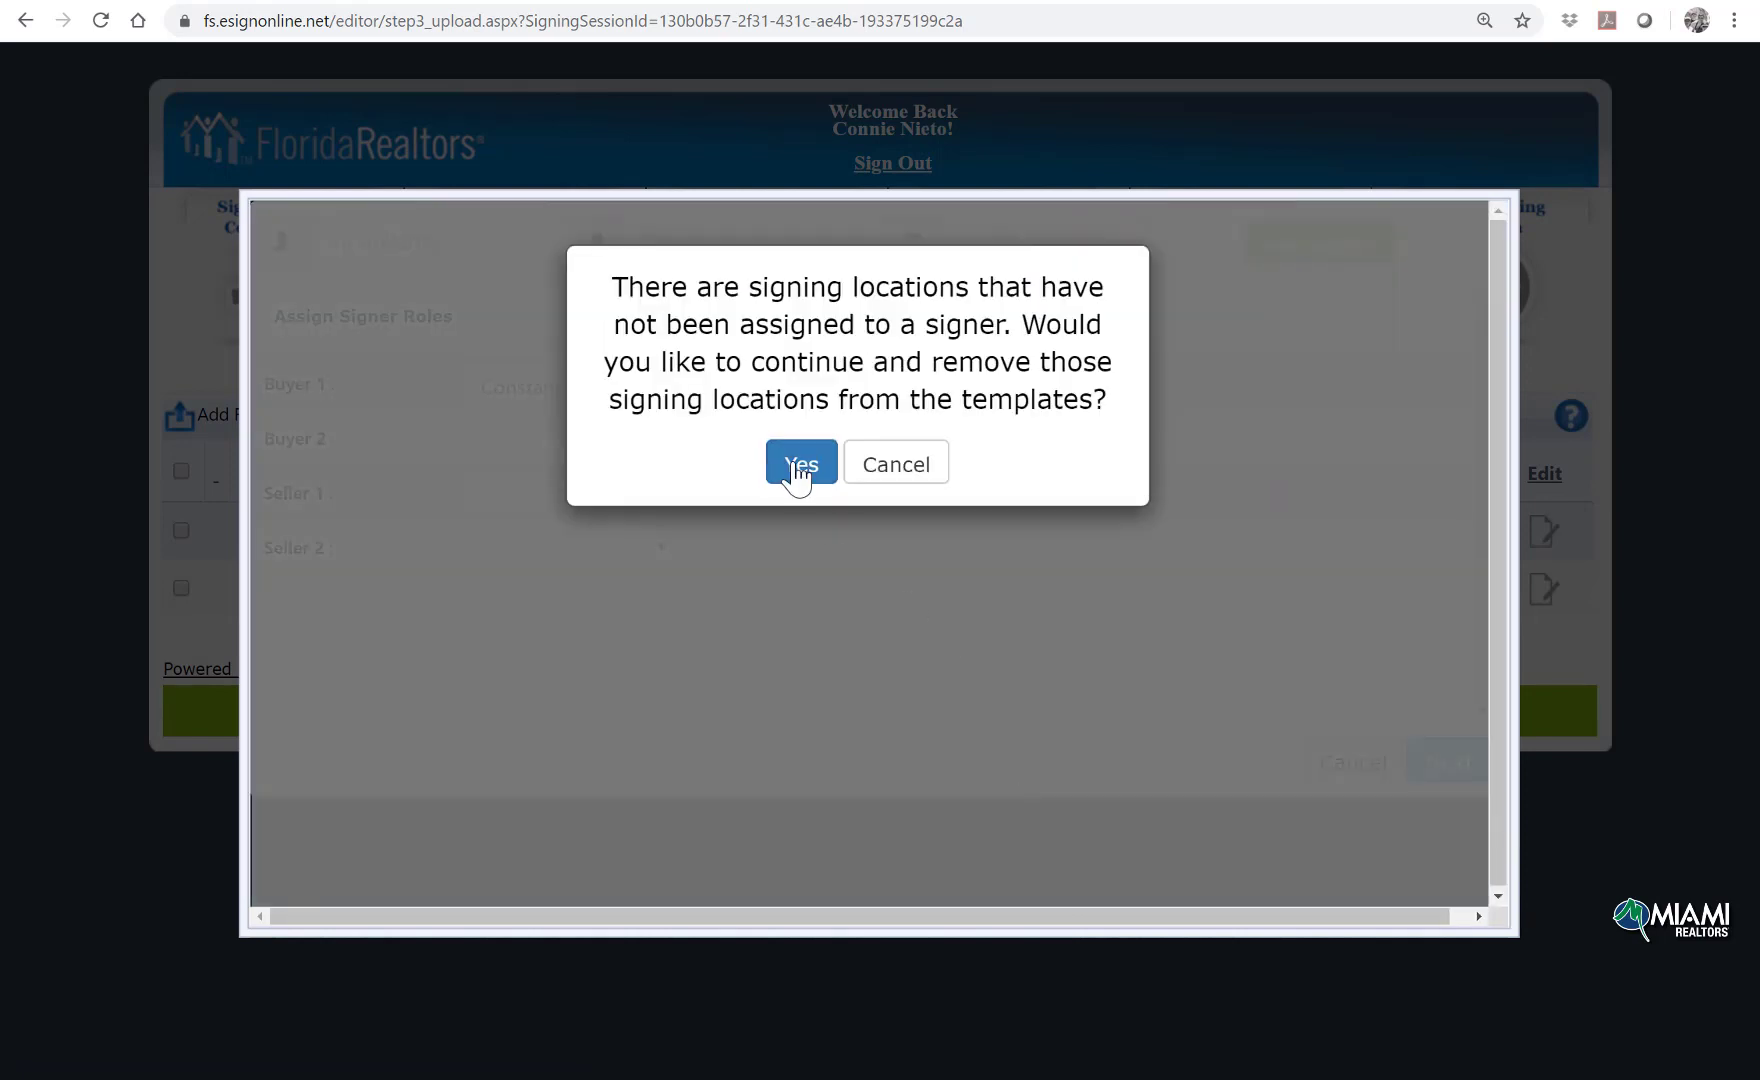
left_click(796, 474)
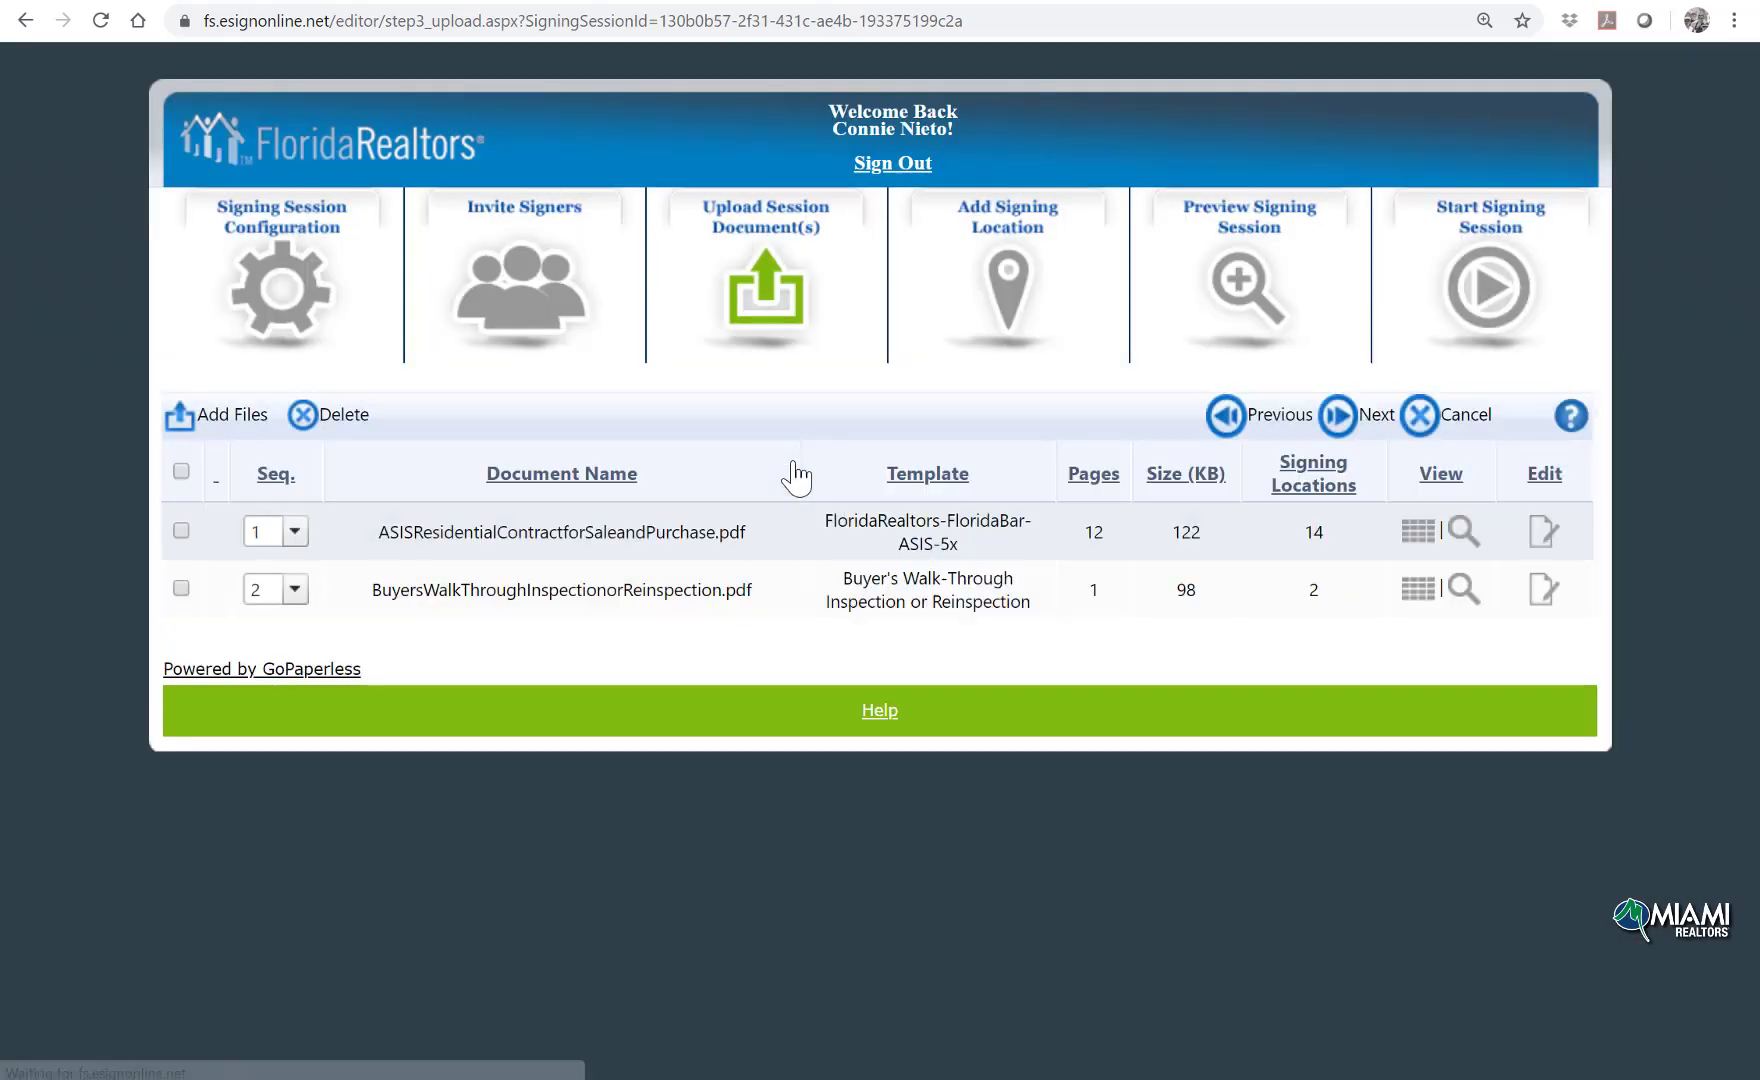
left_click(181, 472)
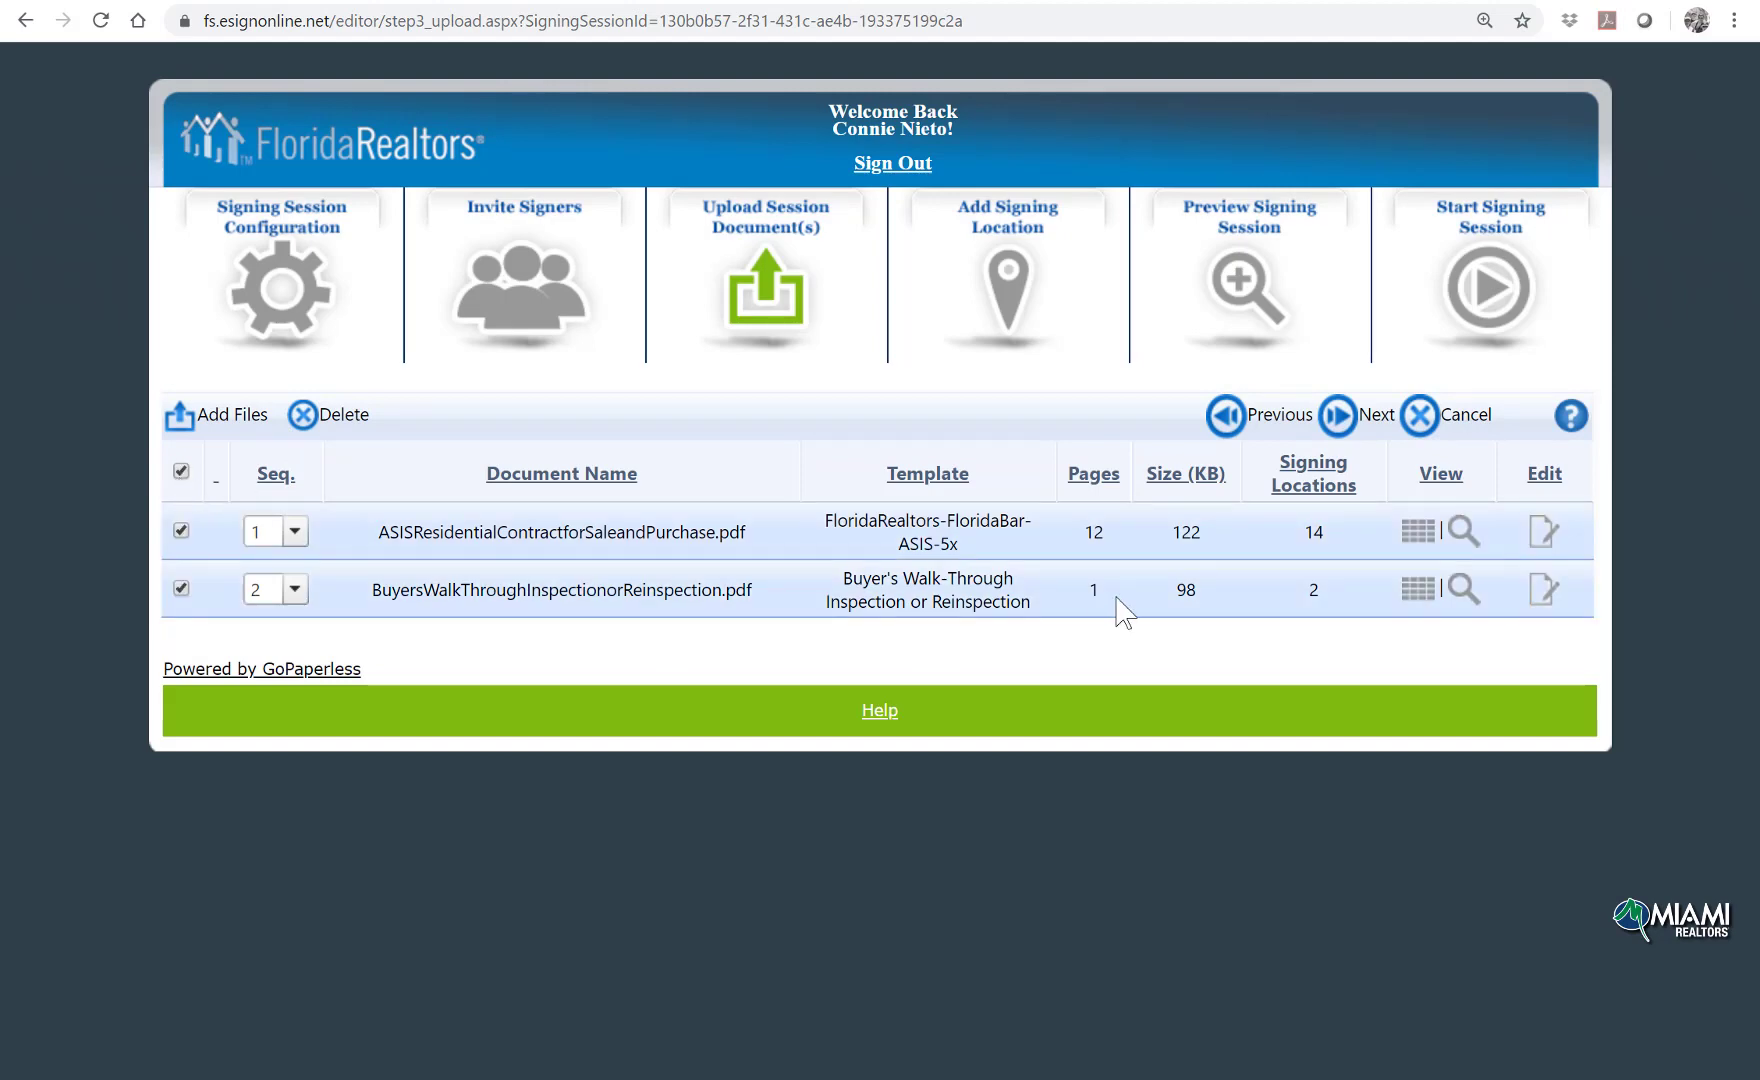
left_click(1340, 422)
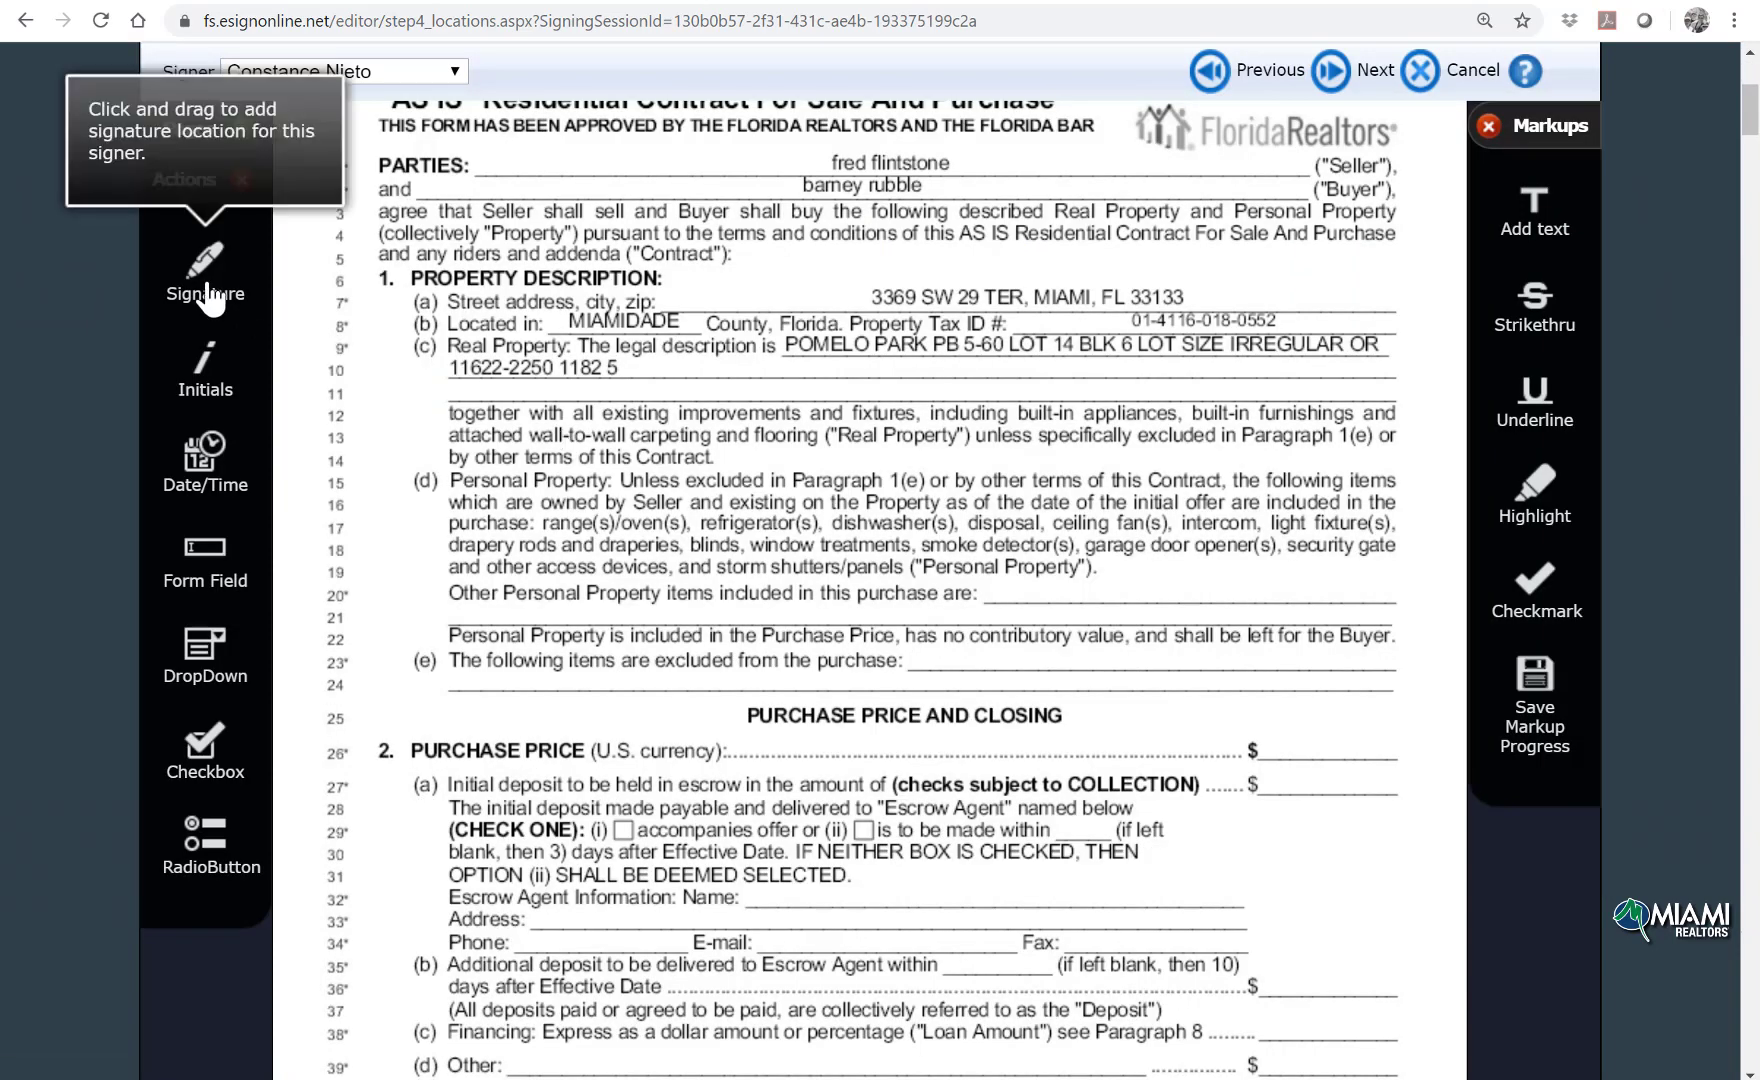
Step: Place signature, date, 500,000.00 price text, buyer initials and accompanies-offer checkmark on the contract
left_click_drag(205, 265, 800, 695)
left_click_drag(970, 745, 1336, 775)
mouse_move(232, 490)
left_mouse_down()
mouse_move(240, 632)
mouse_move(1350, 858)
mouse_move(1336, 708)
mouse_move(1338, 726)
left_mouse_up()
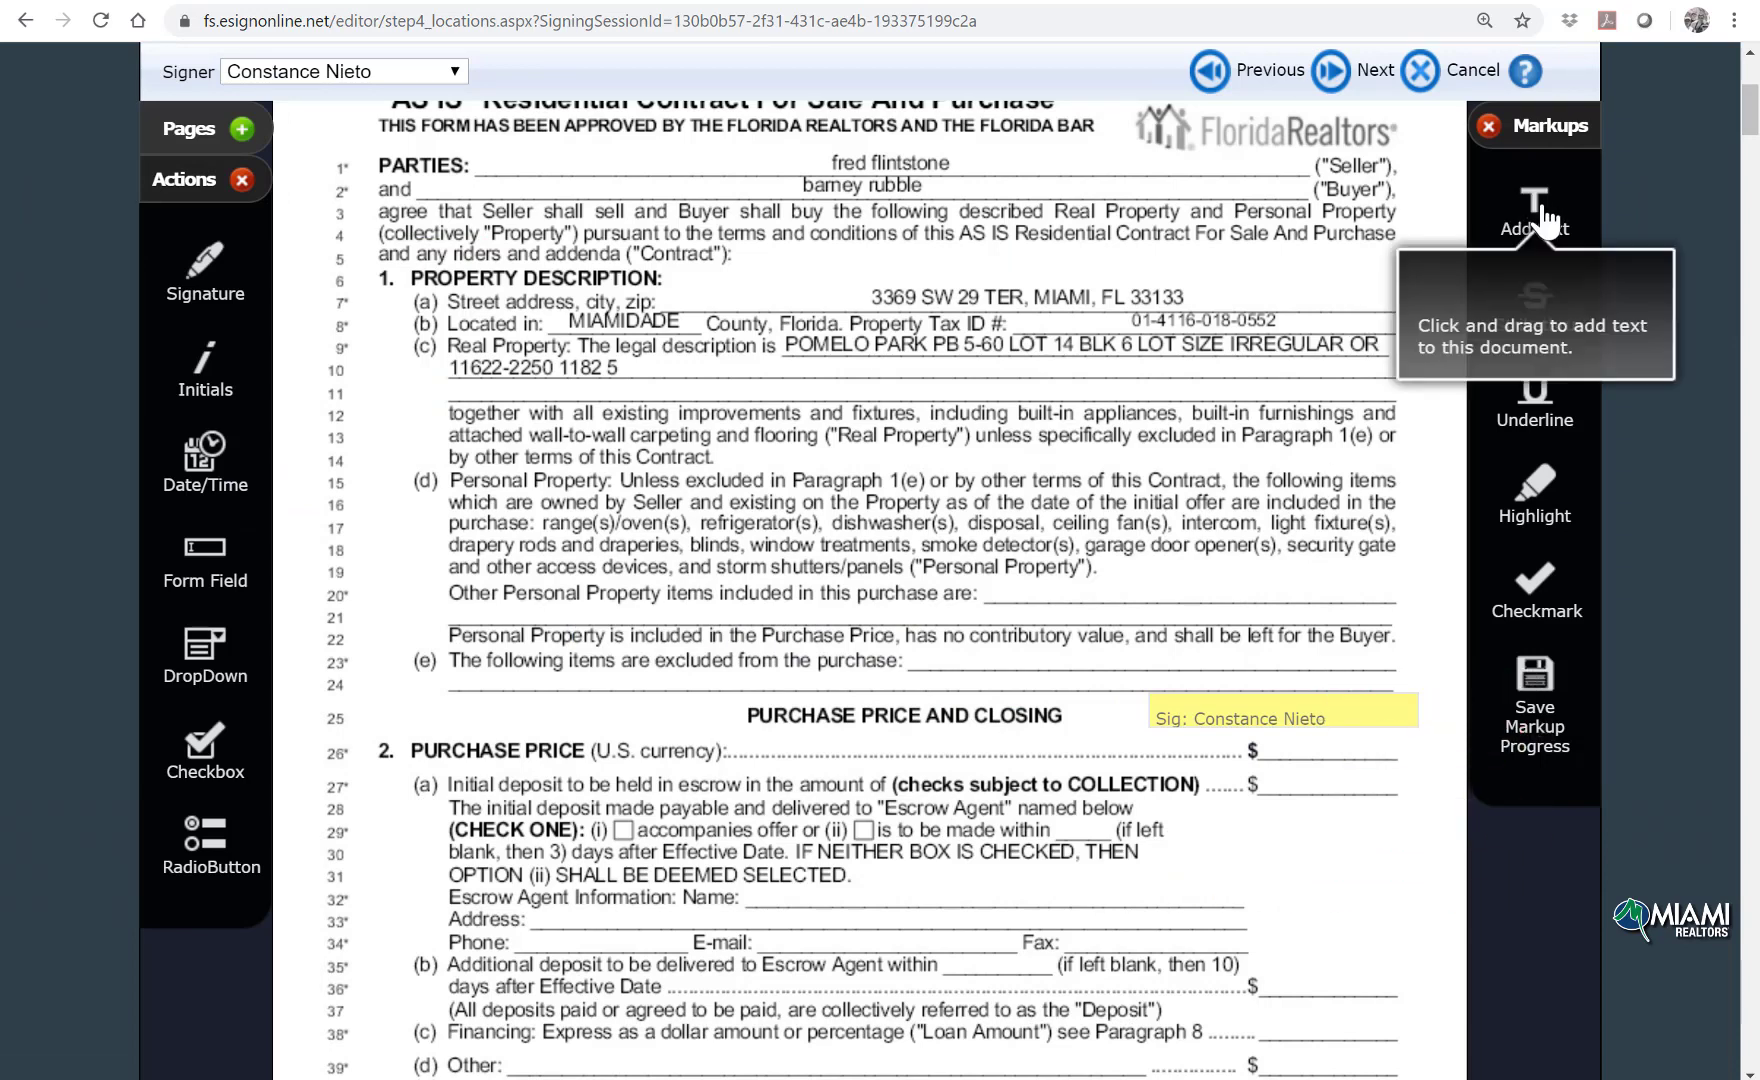
left_click_drag(1535, 208, 1428, 766)
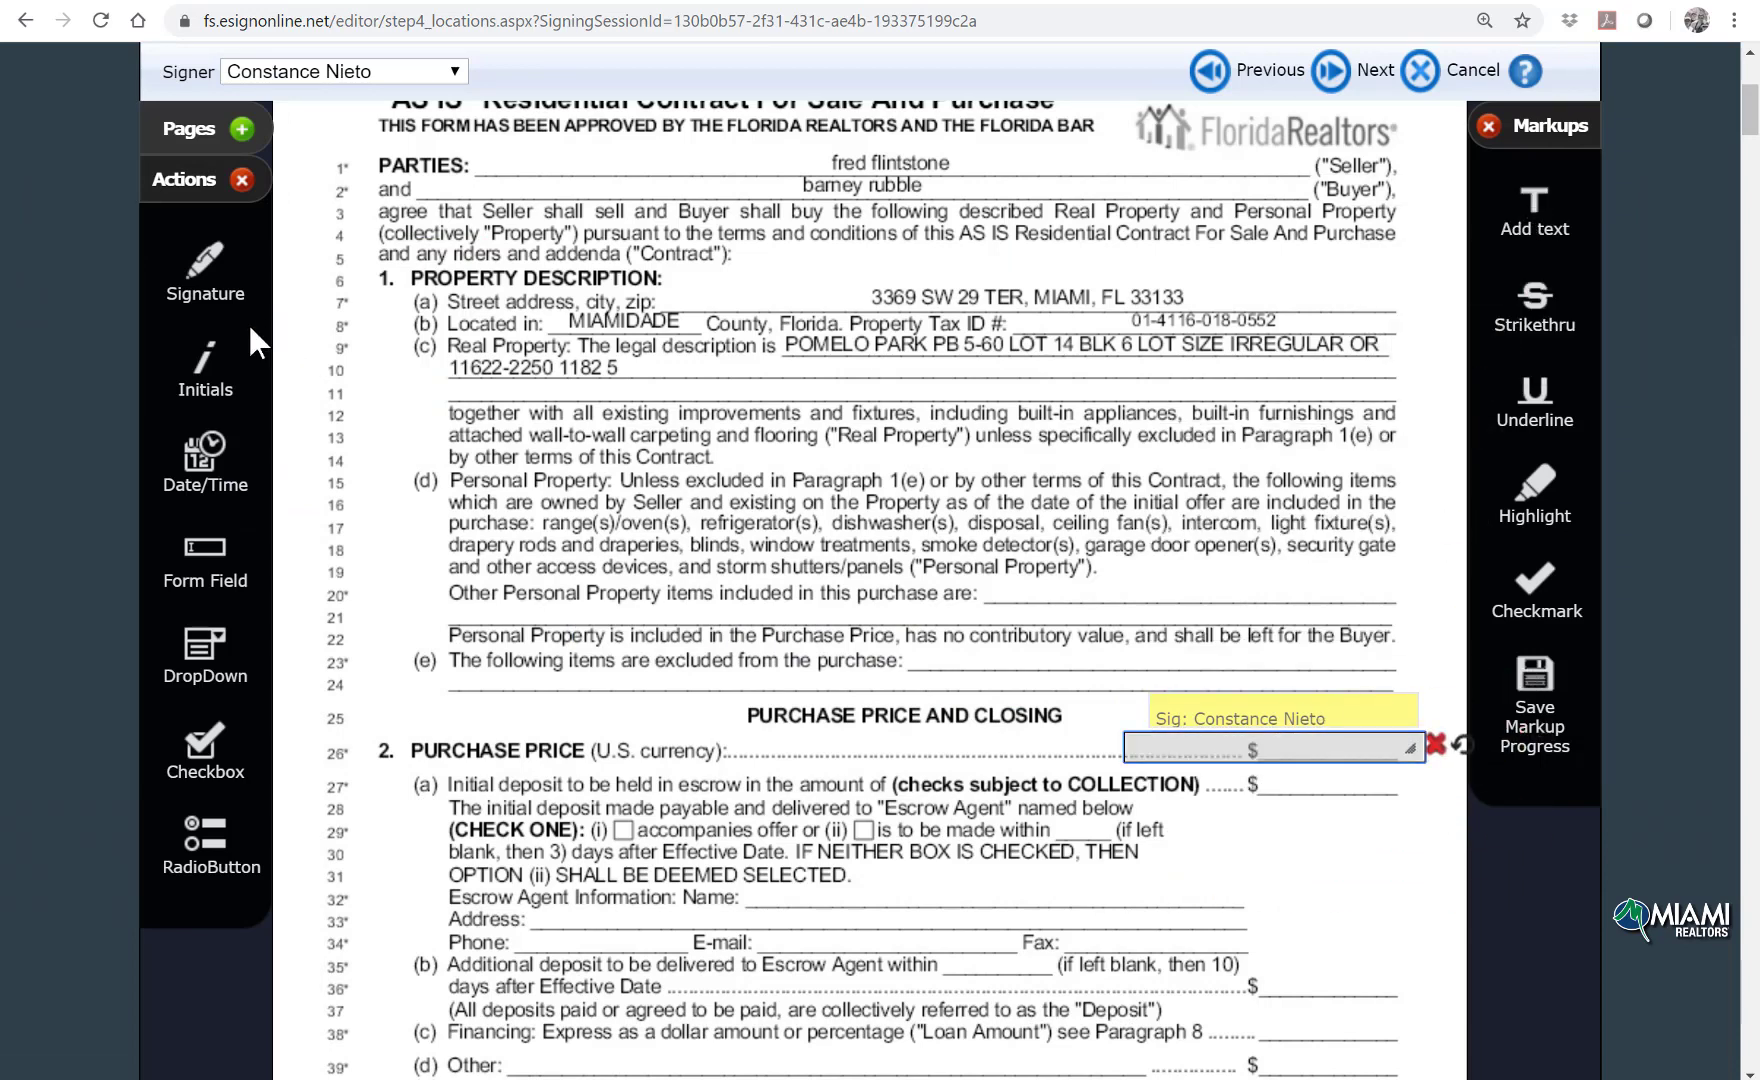
left_click_drag(205, 365, 1378, 705)
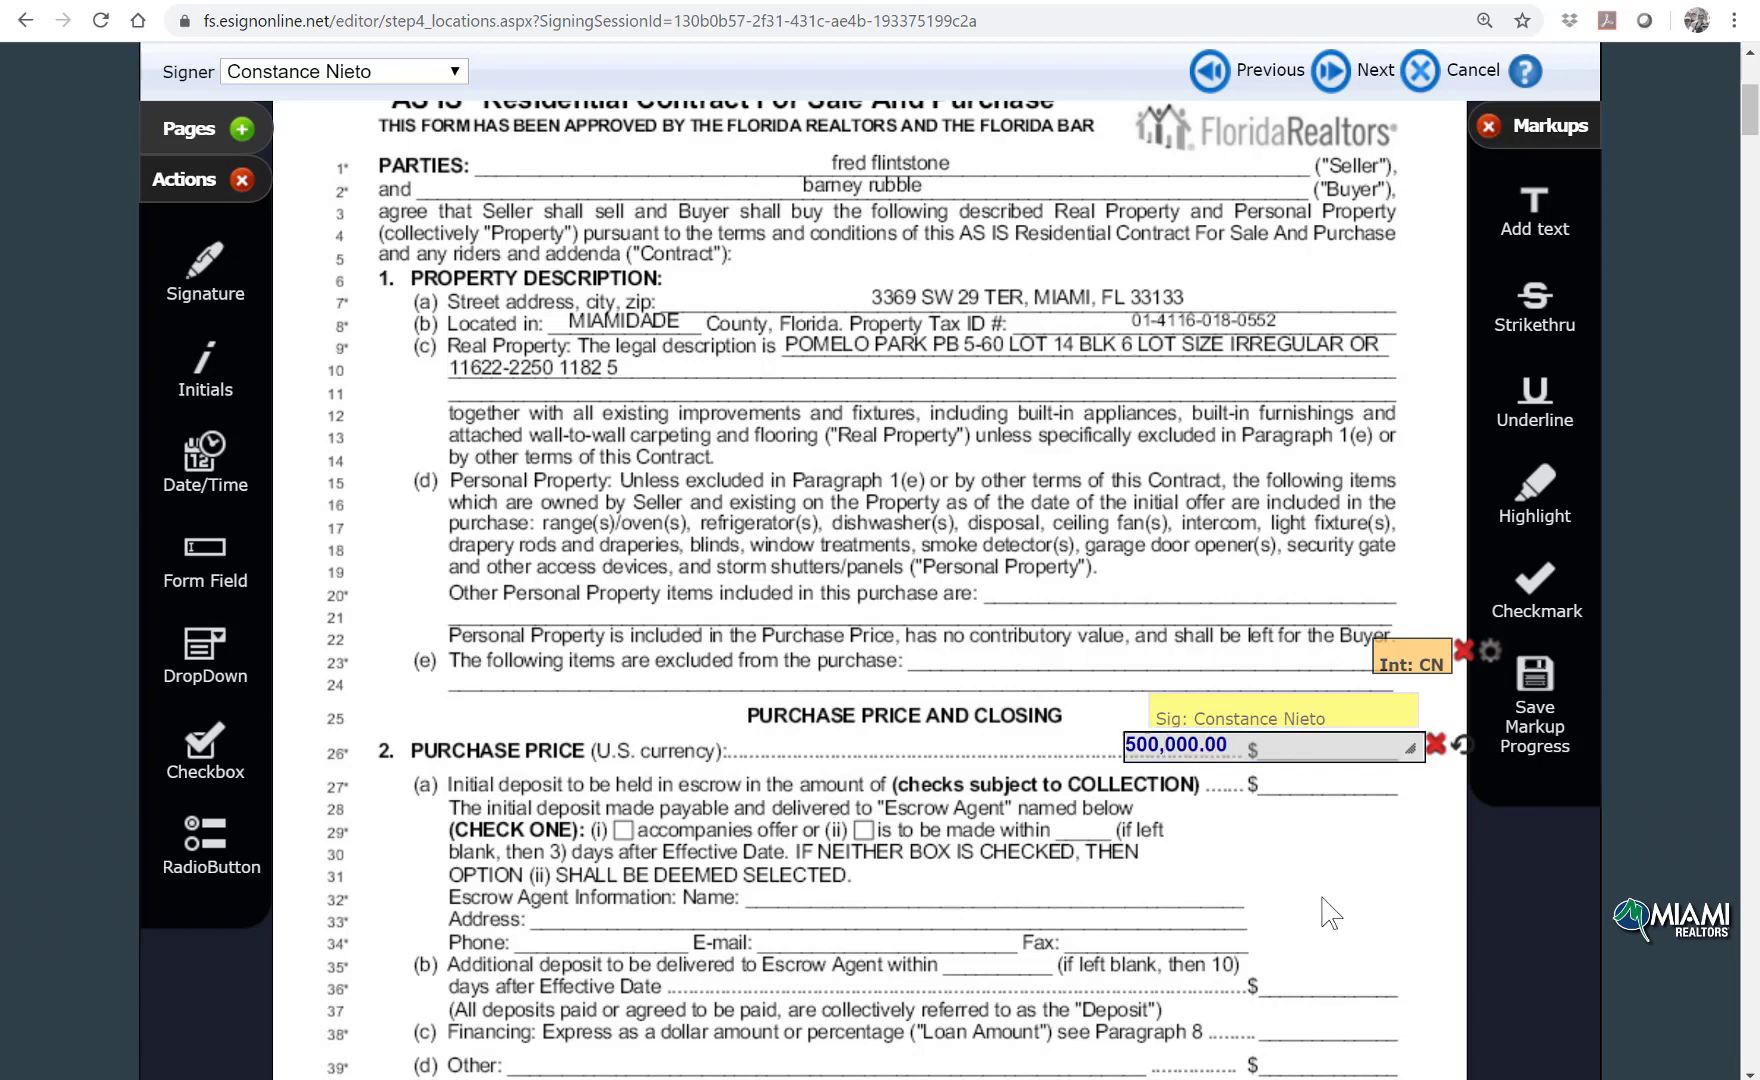
scroll(1318, 873, "down", 1)
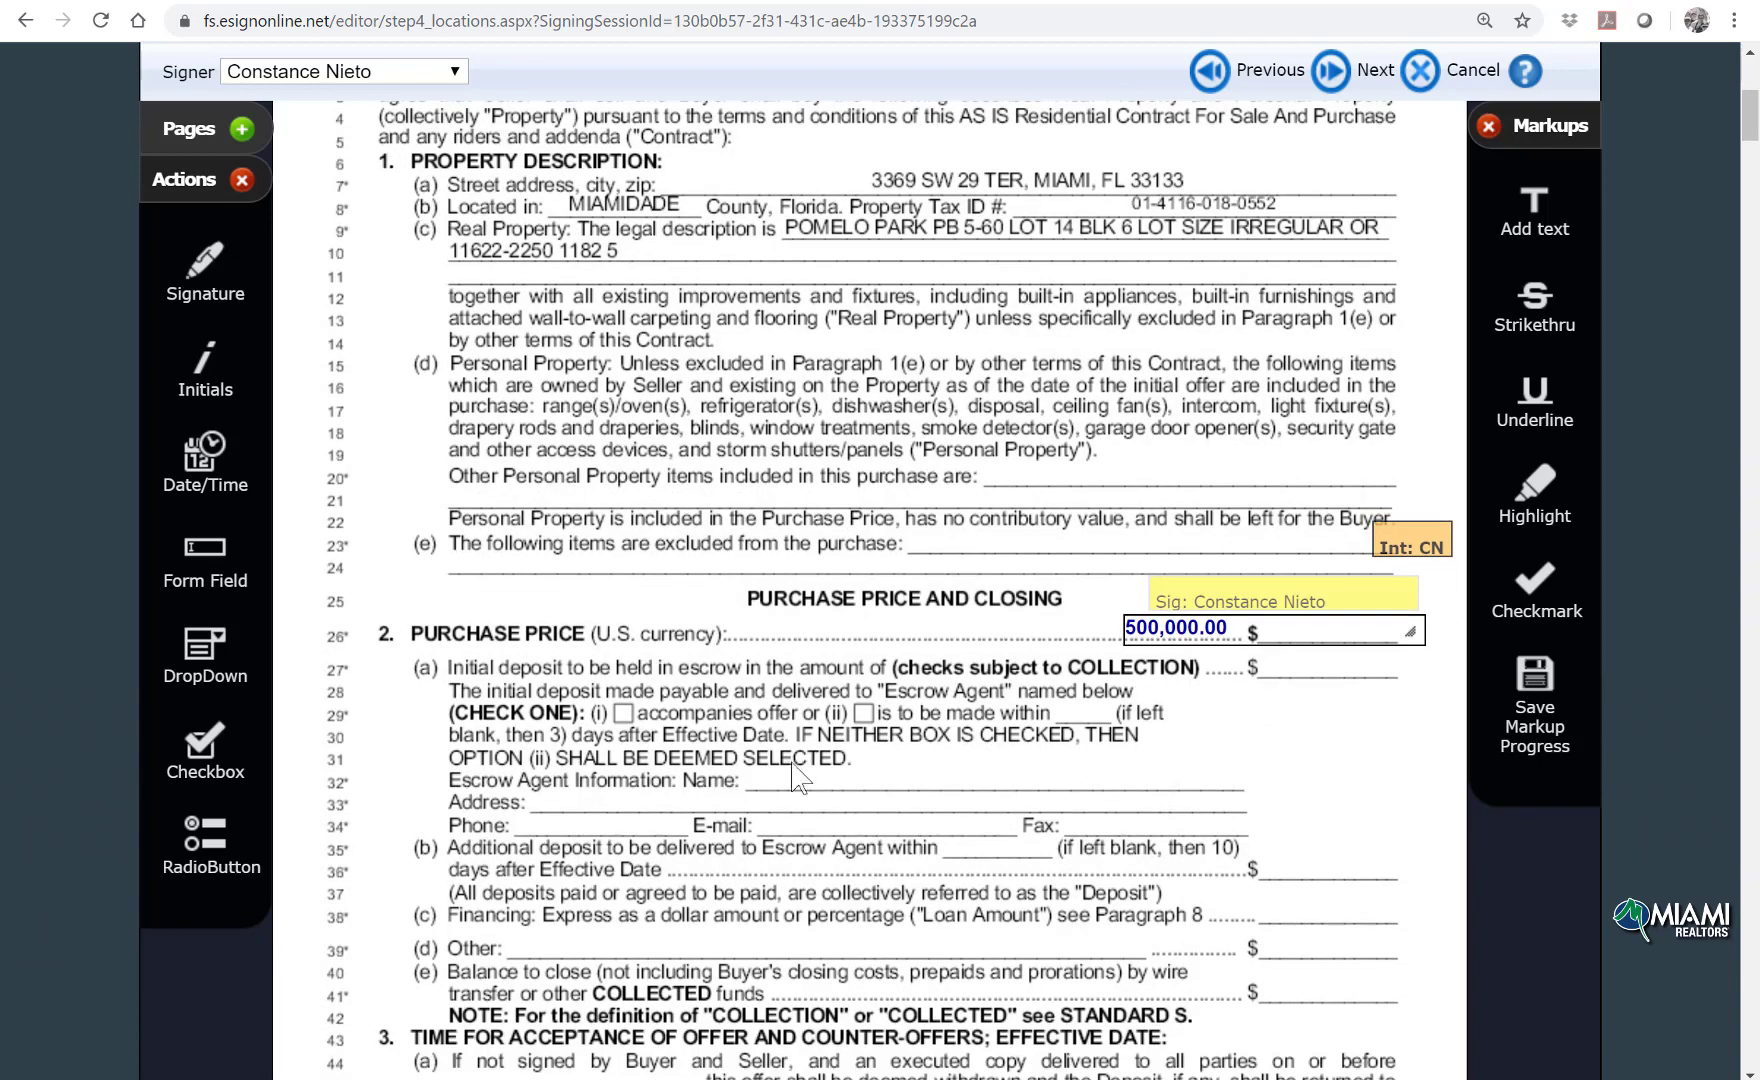
left_click_drag(1535, 590, 643, 735)
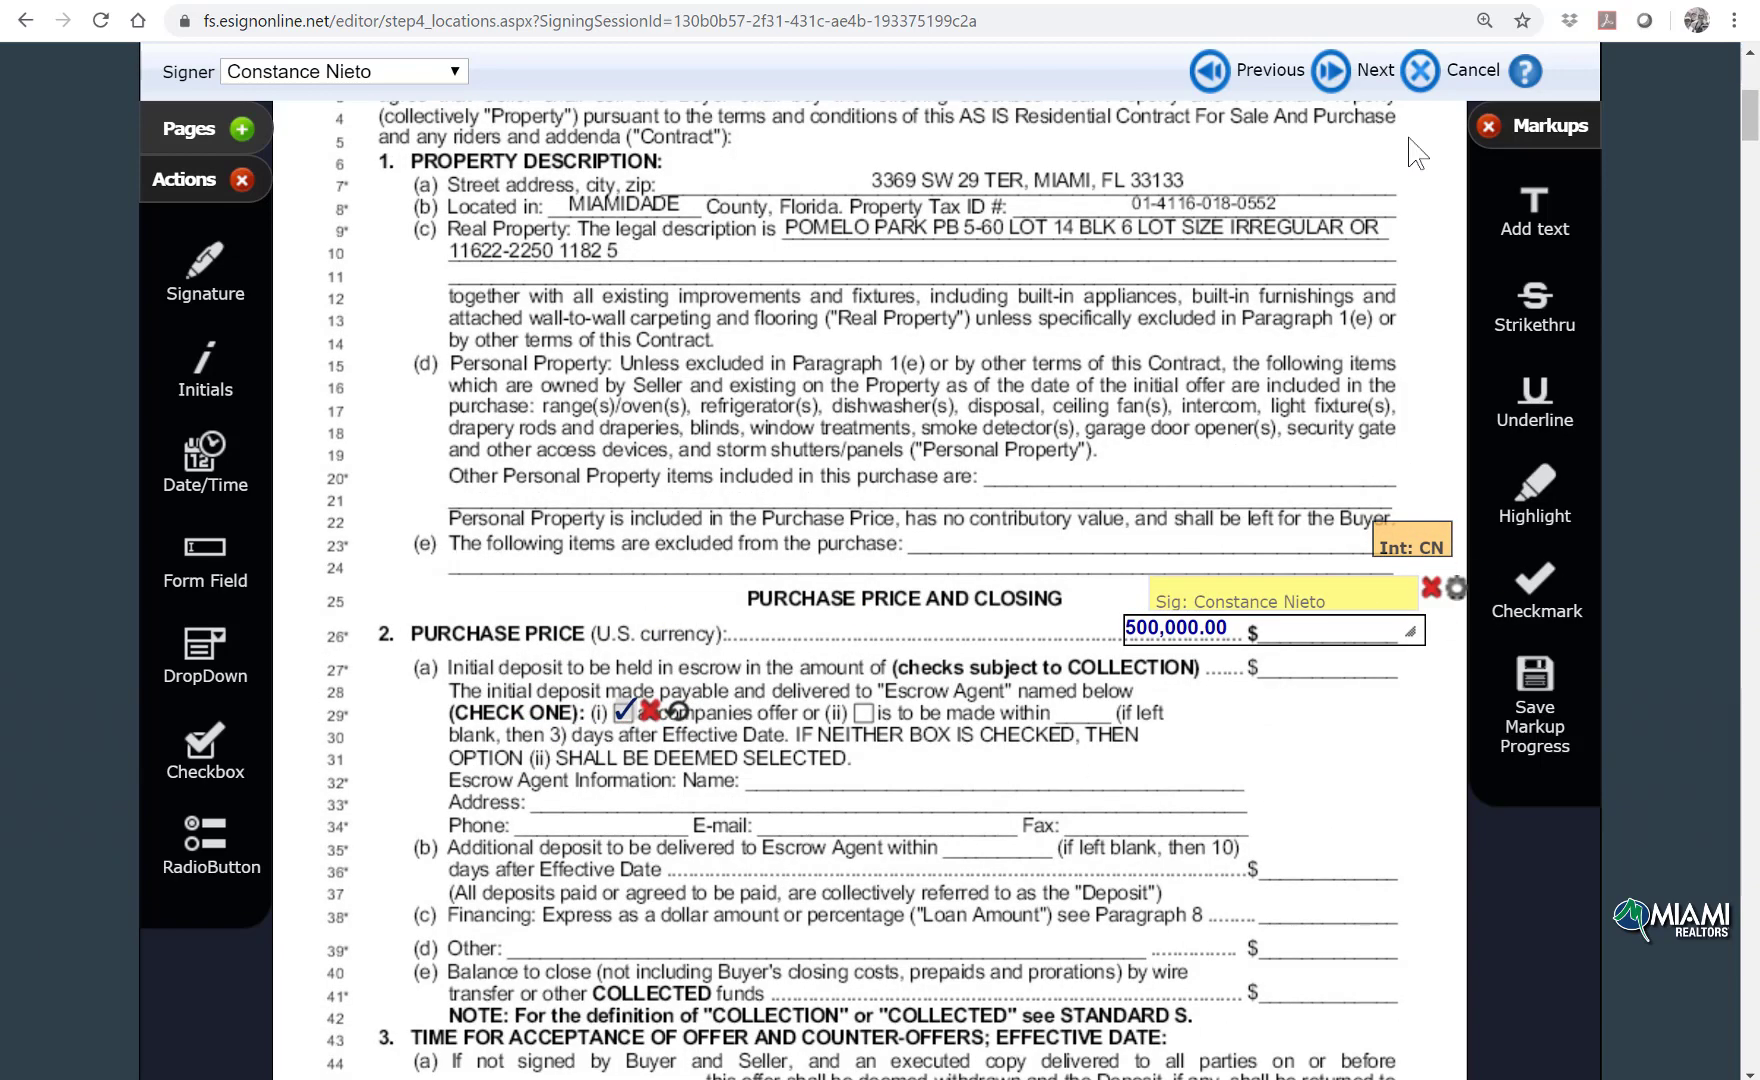
Step: Confirm applying the markups to the contract and advance the session
left_click(1336, 72)
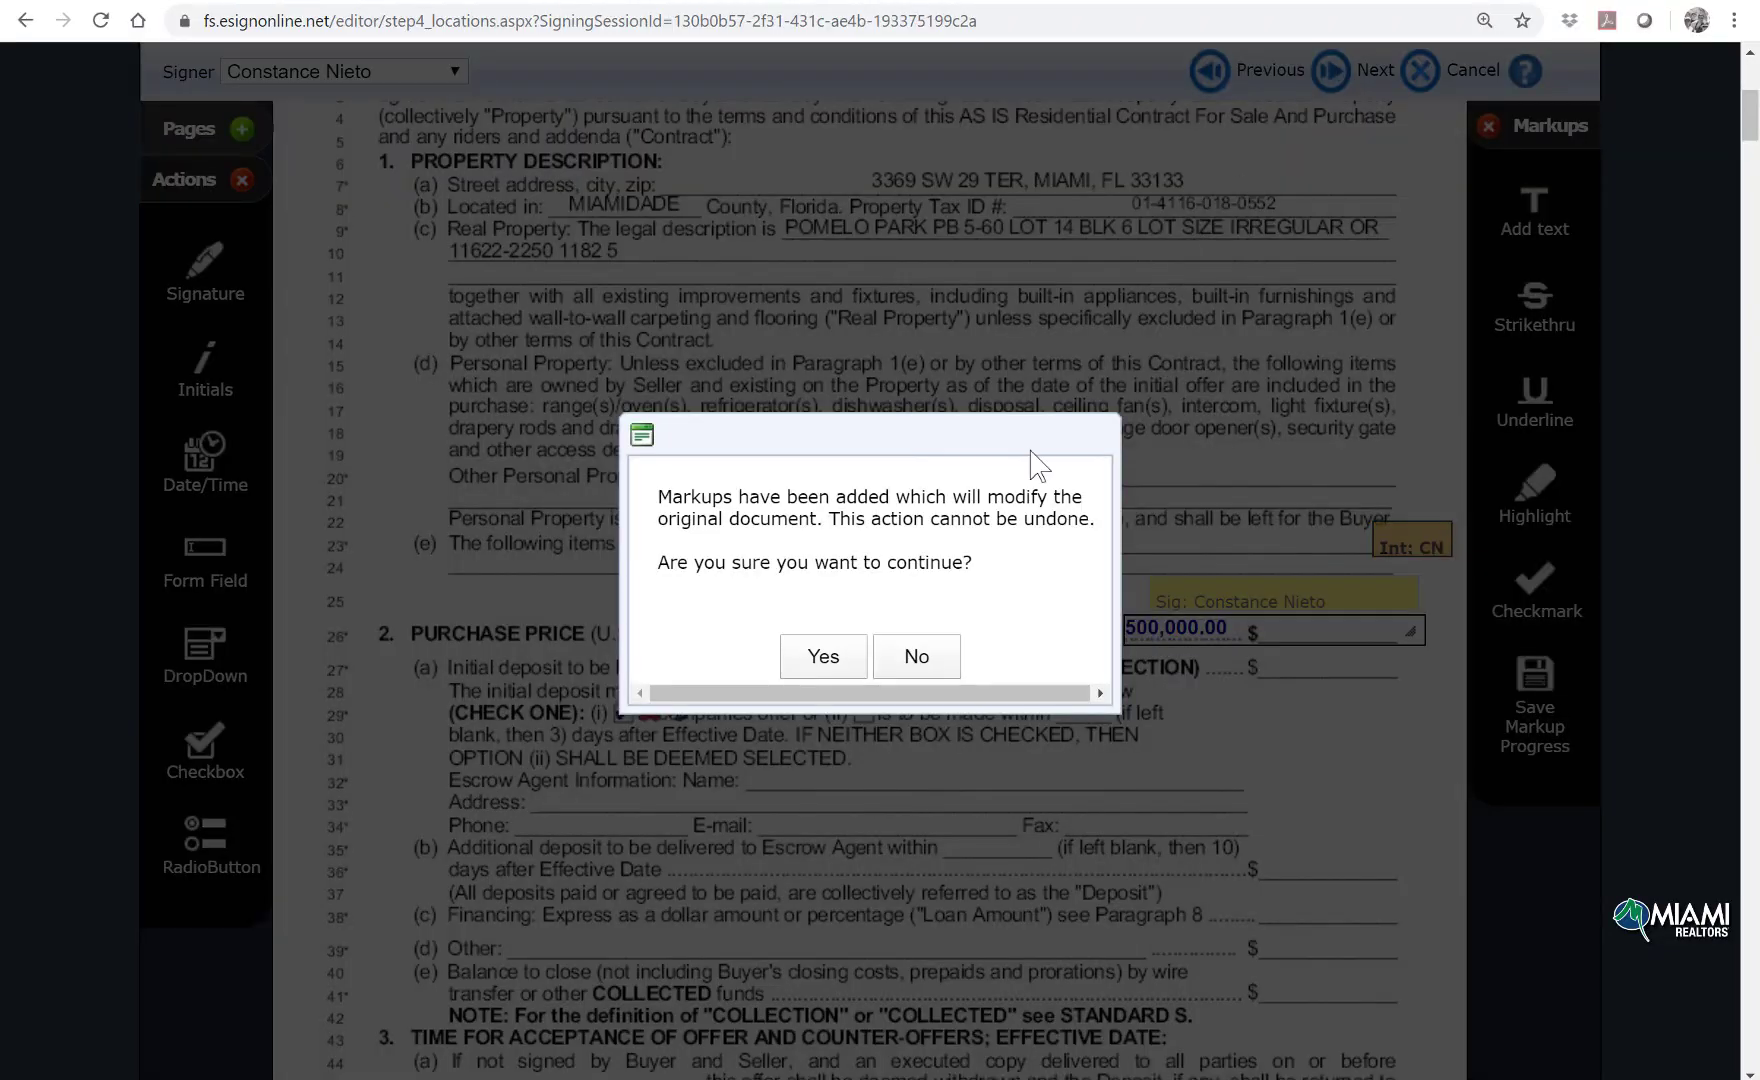
left_click(822, 658)
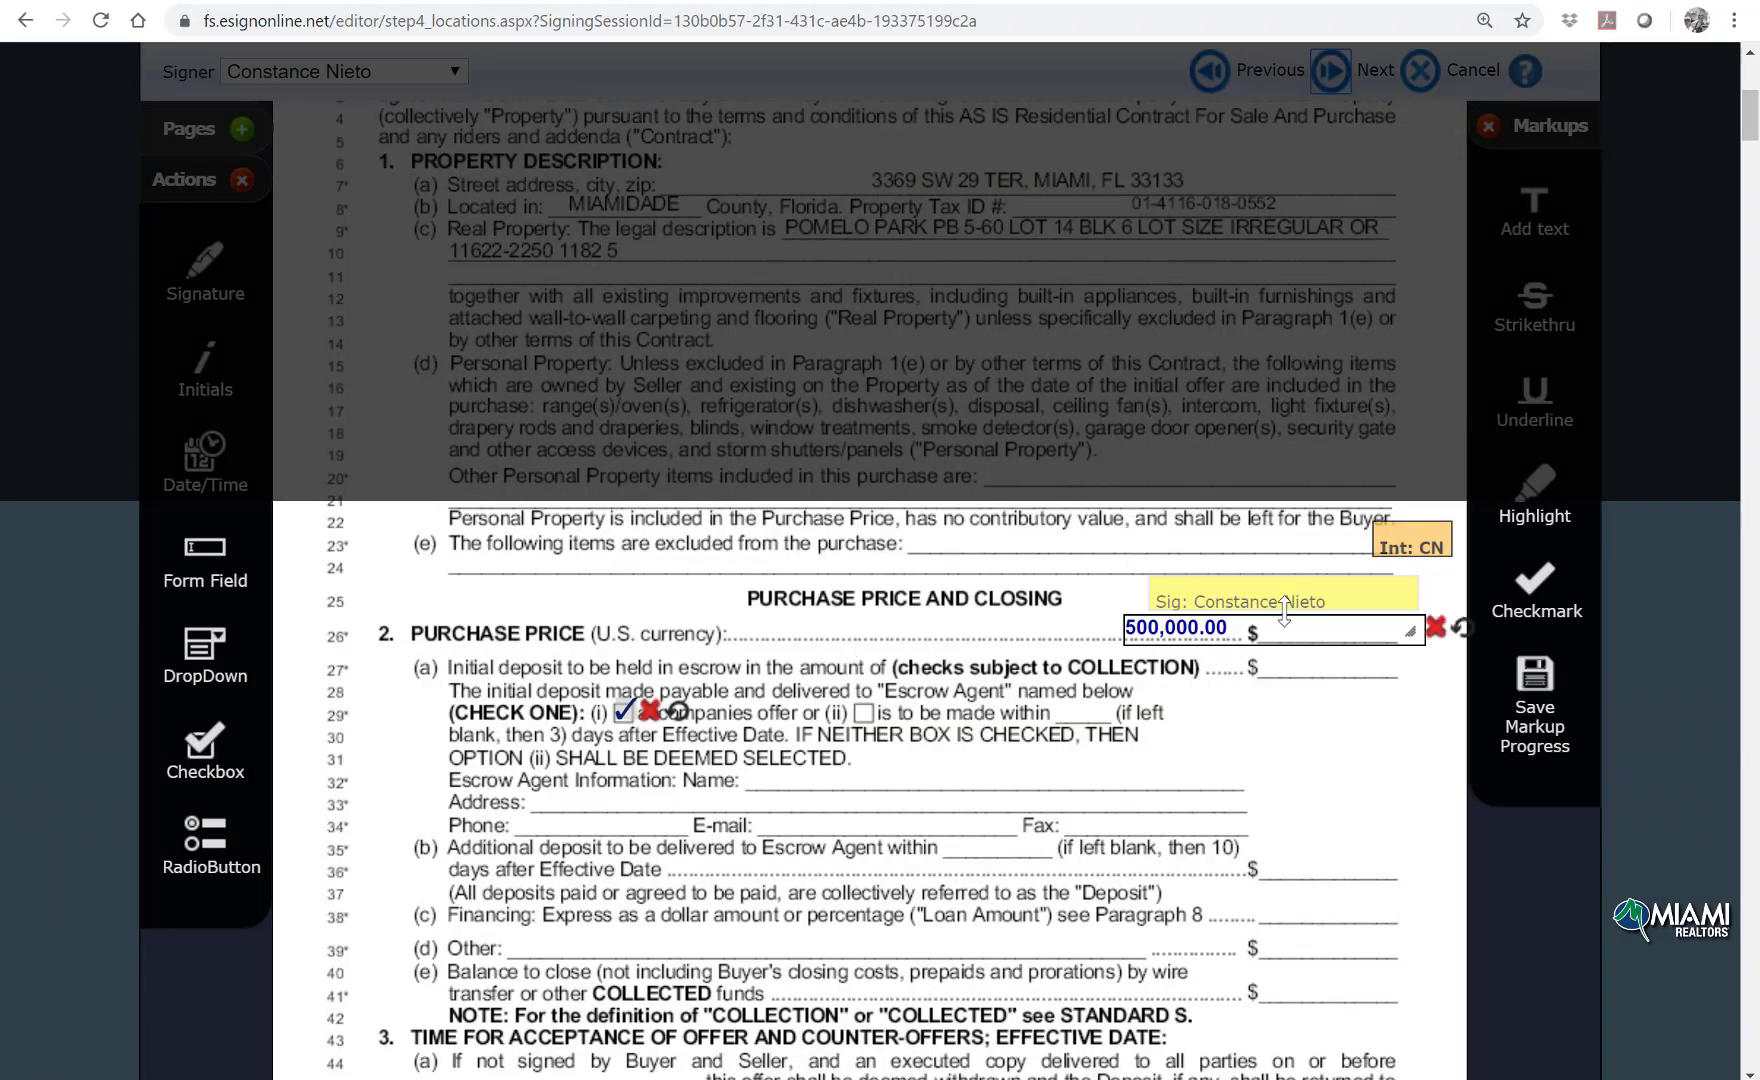
left_click(1404, 87)
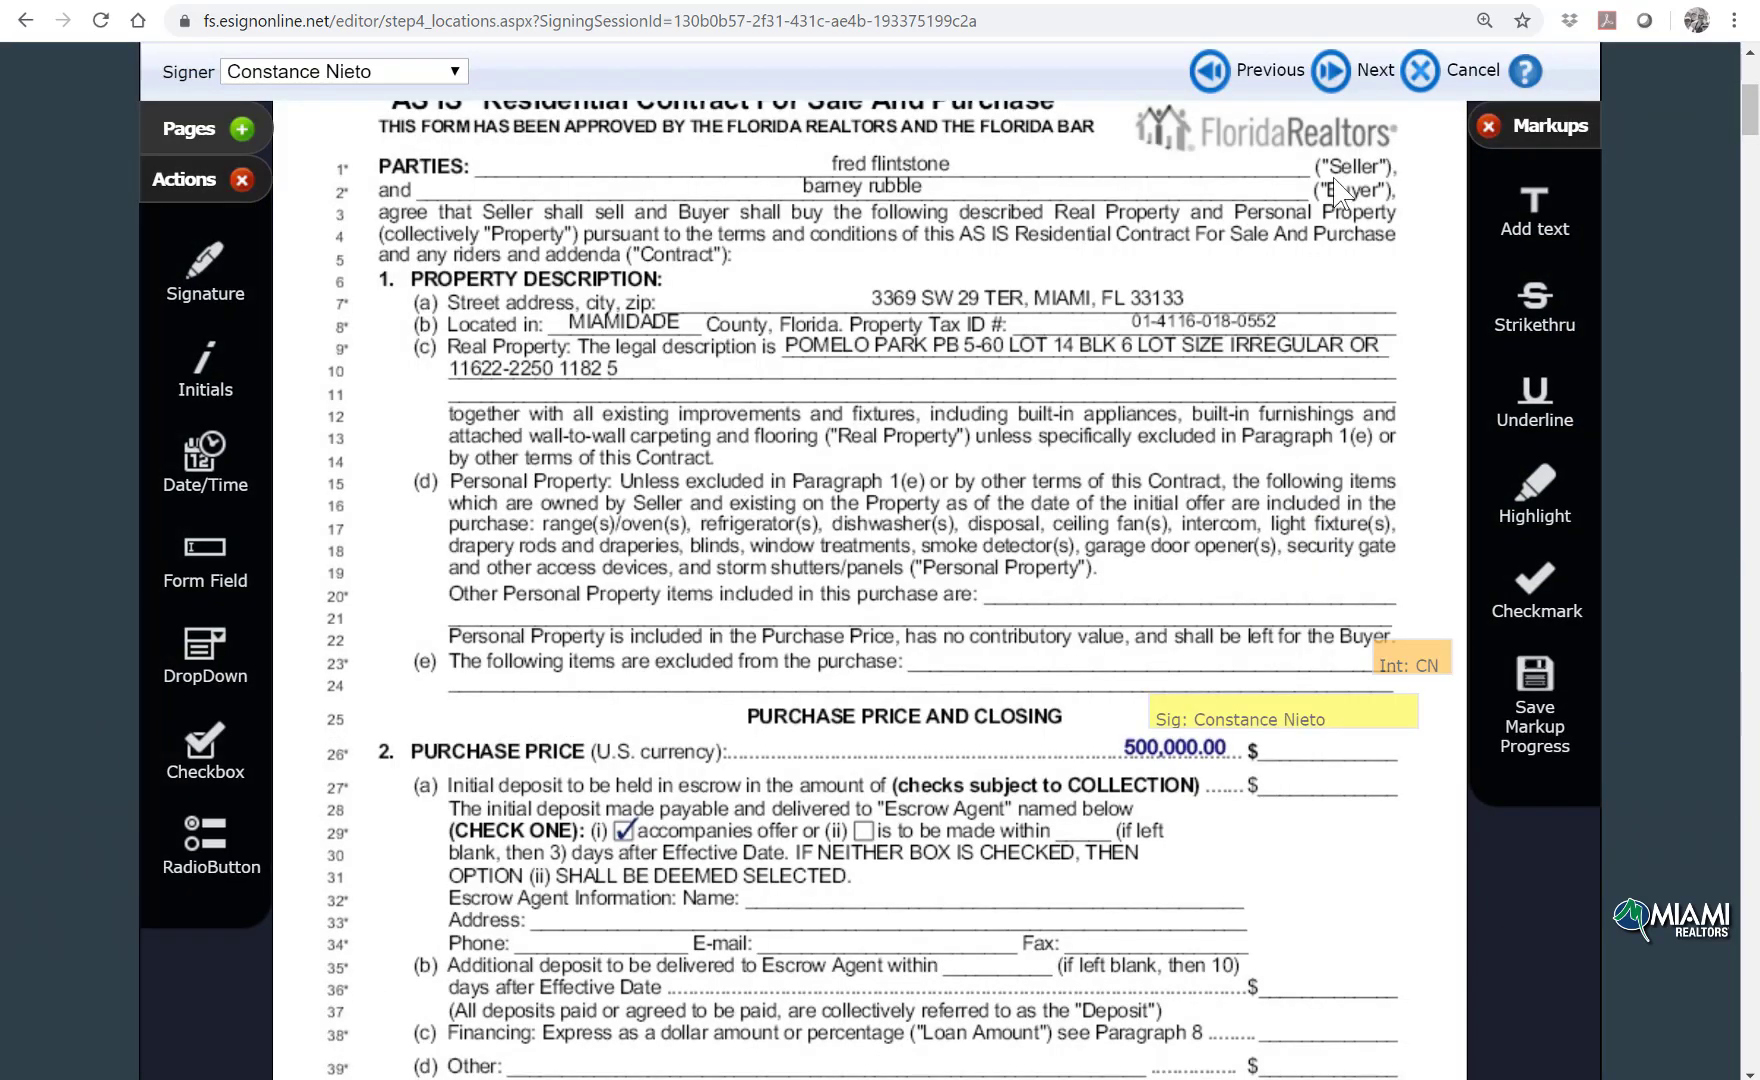
left_click(1333, 70)
Step: Add 'please review and sign!' under 'Dear Customer,' in the signer note and send the invitation
left_click(1335, 72)
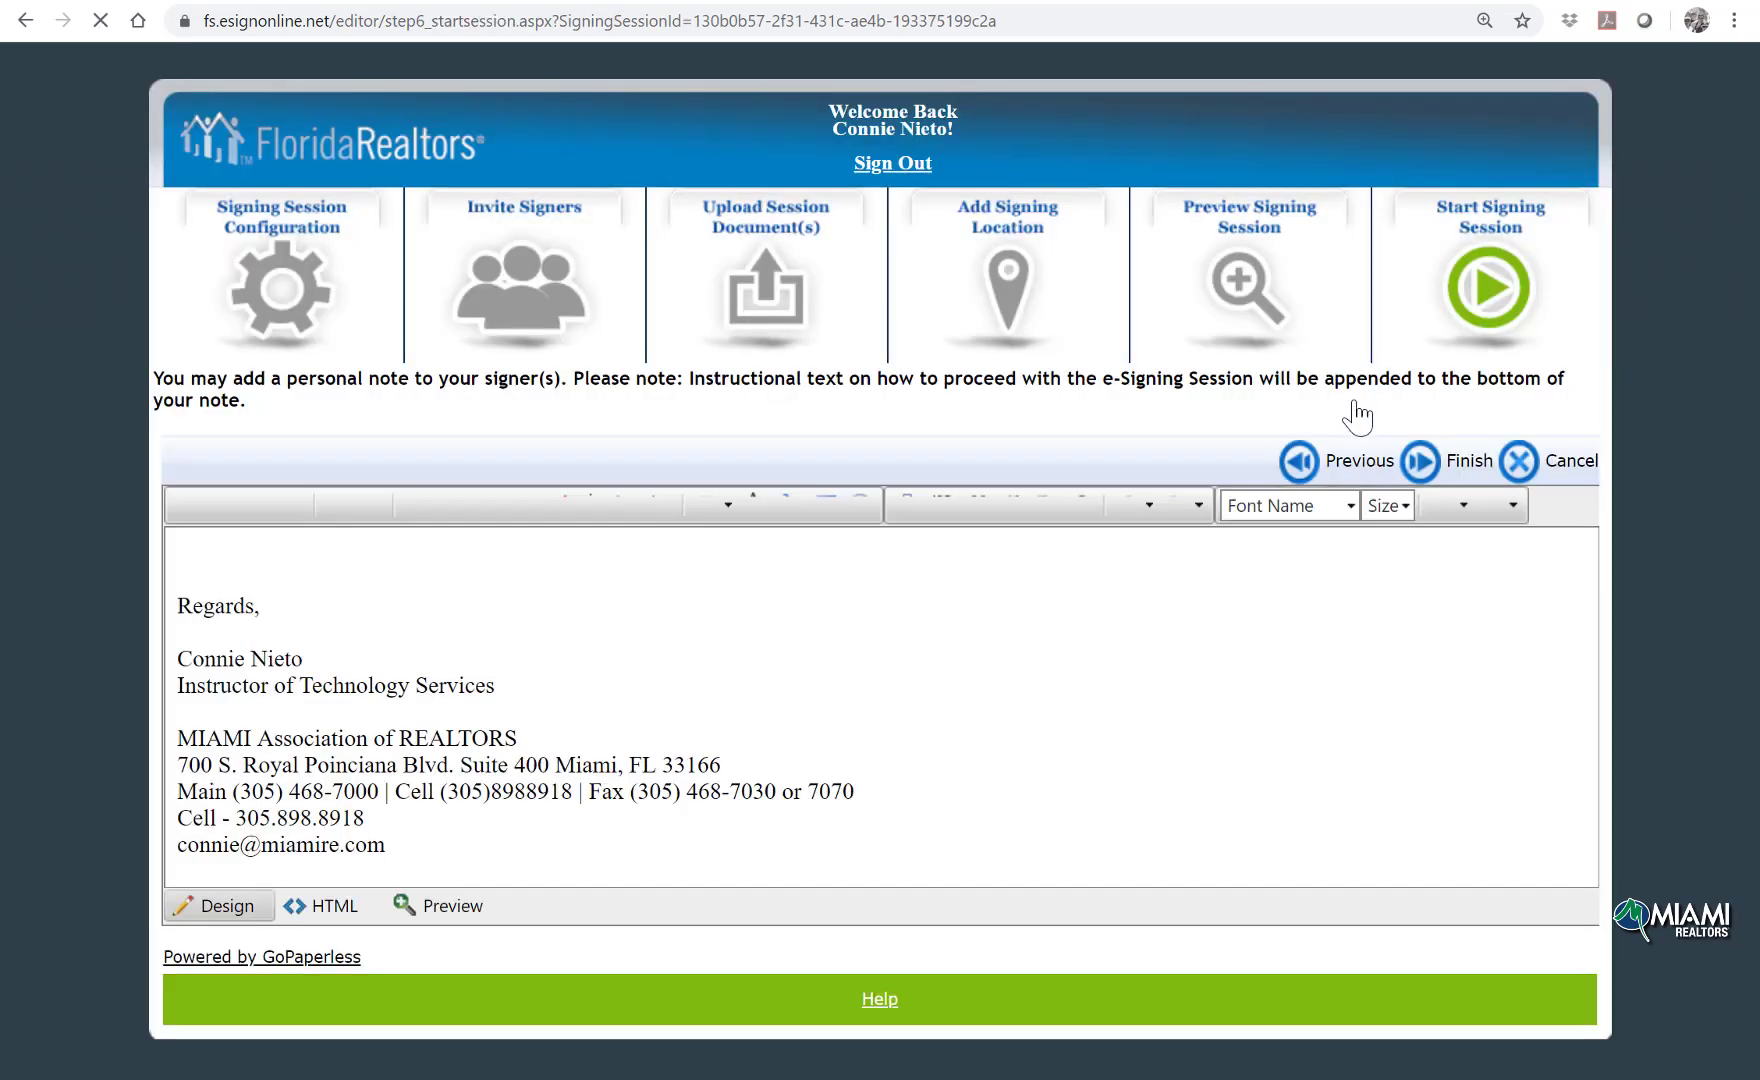
left_click(216, 556)
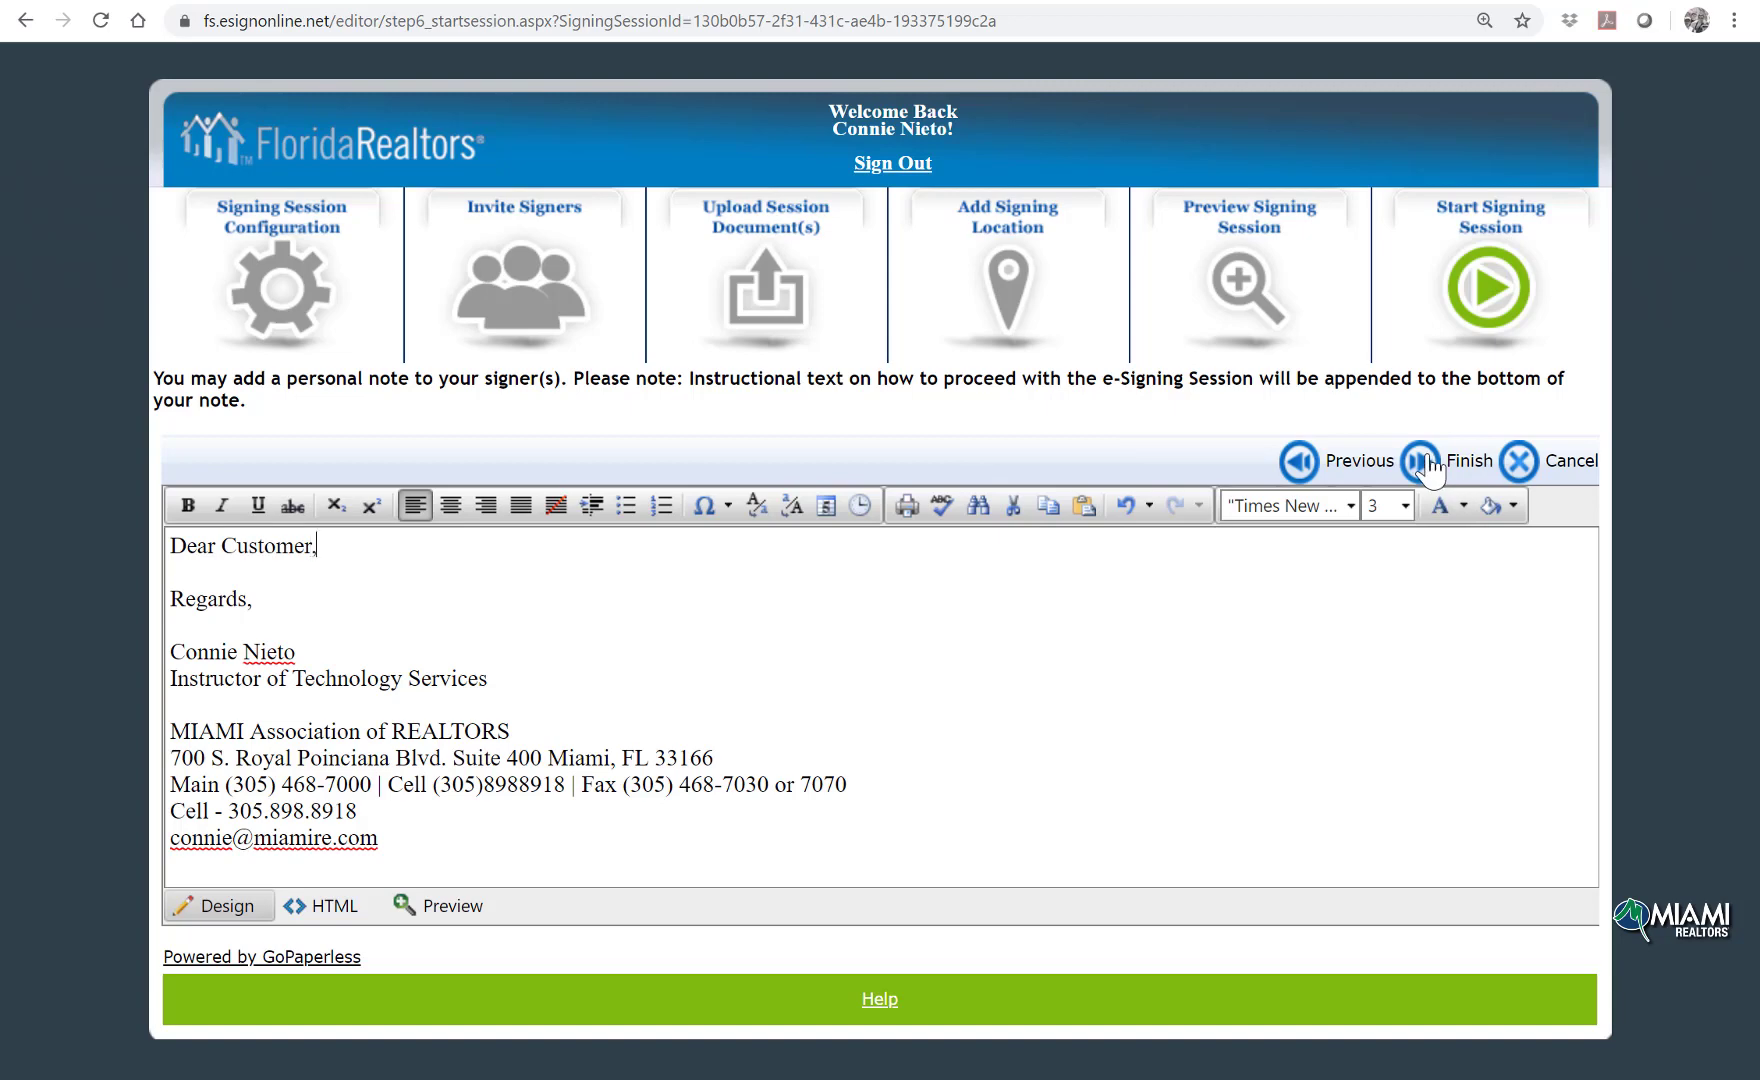
key("Return")
key("Return")
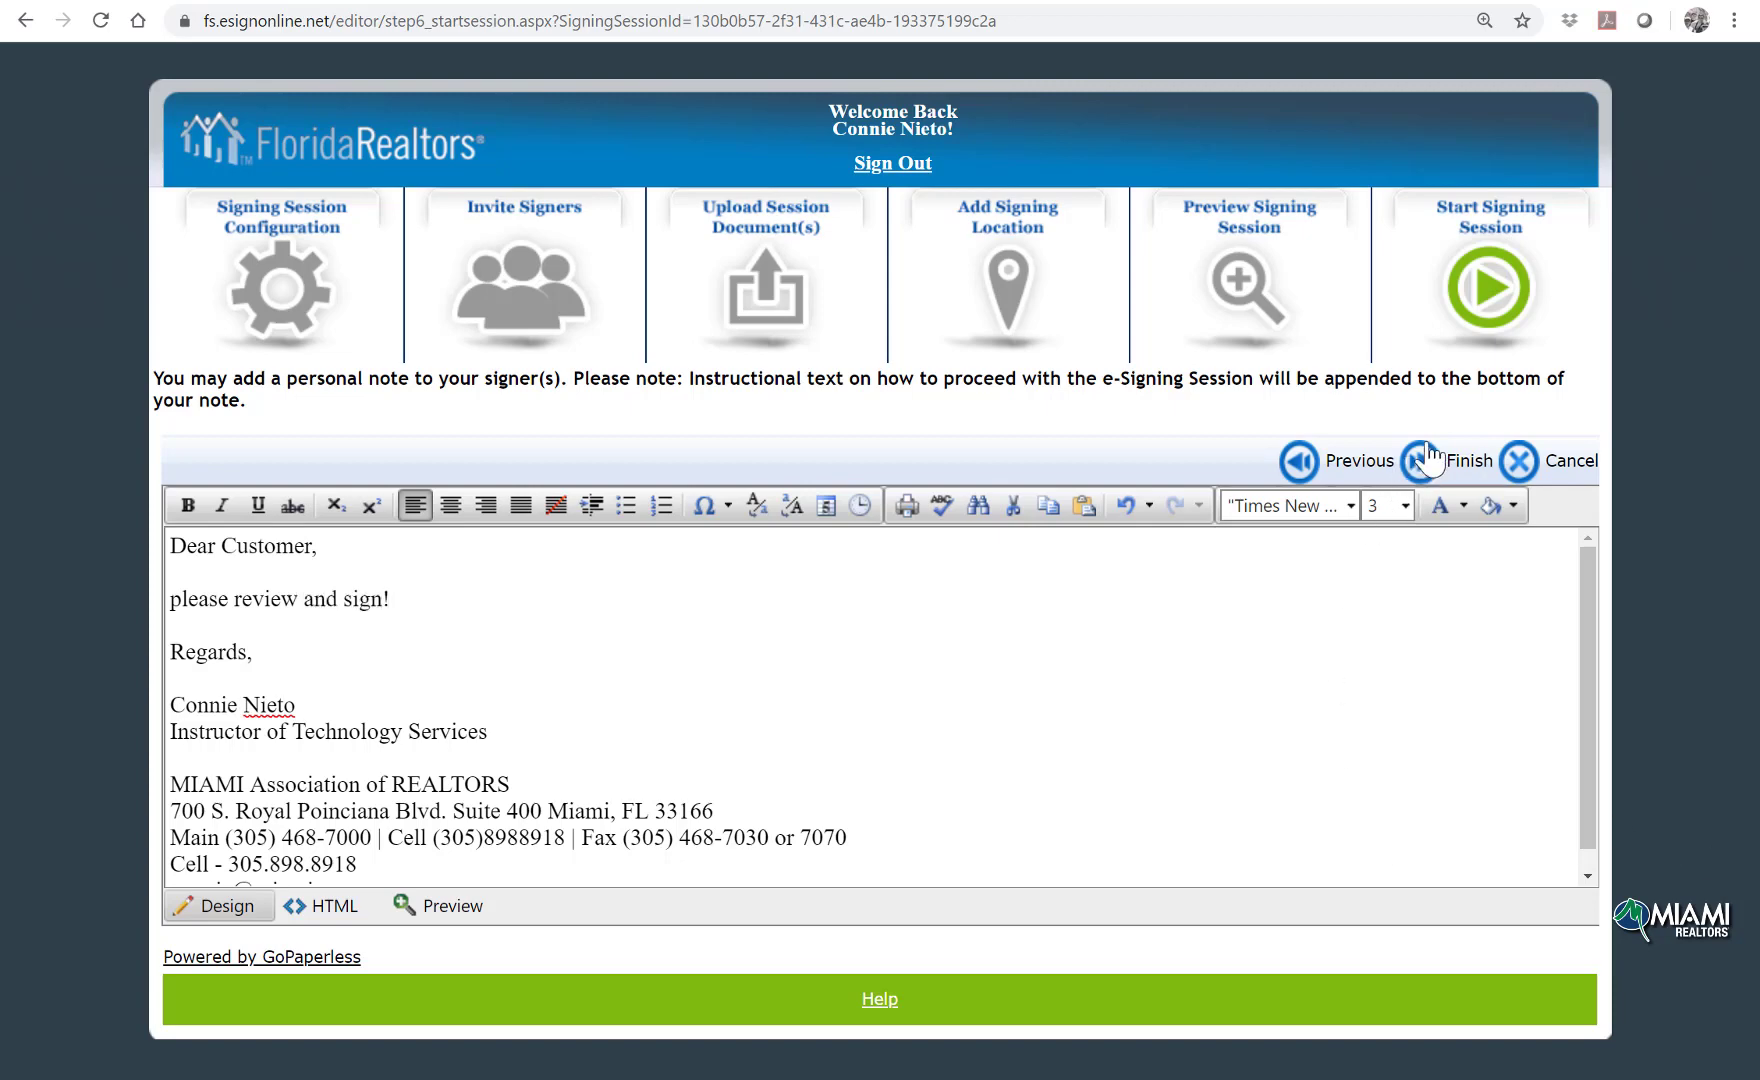
left_click(1428, 460)
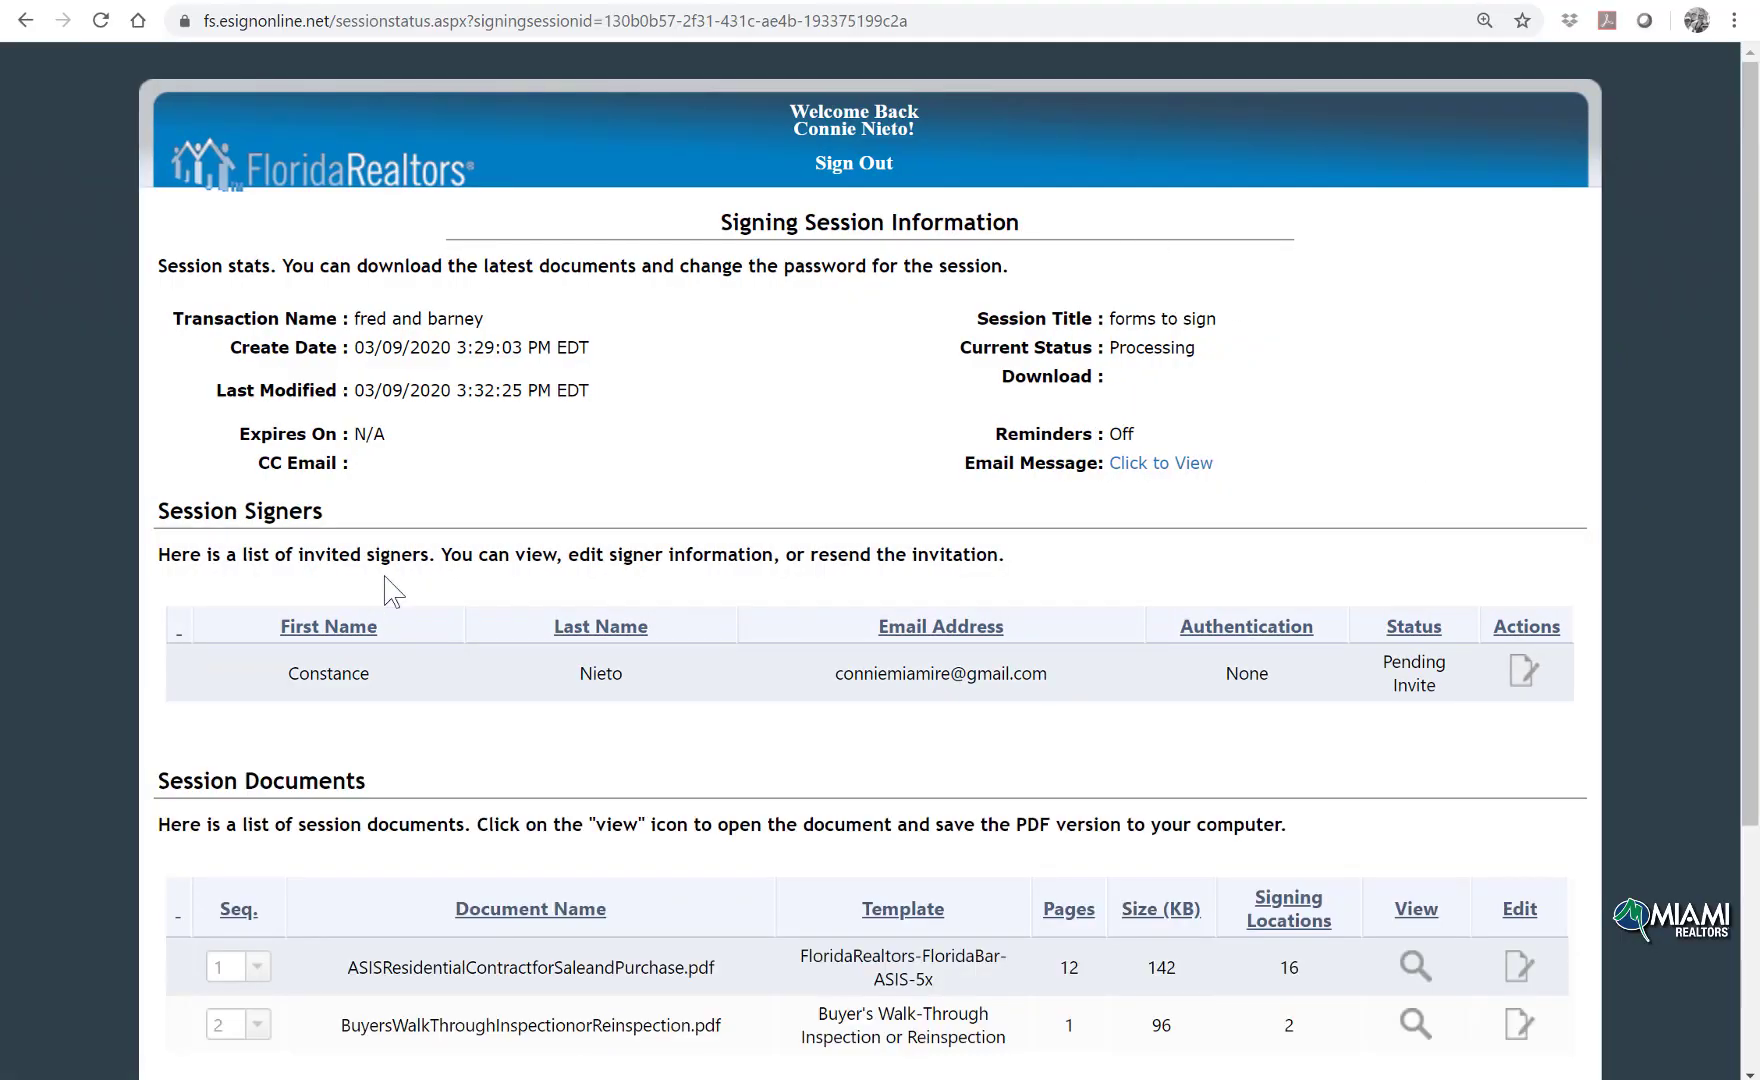
scroll(958, 568, "down", 3)
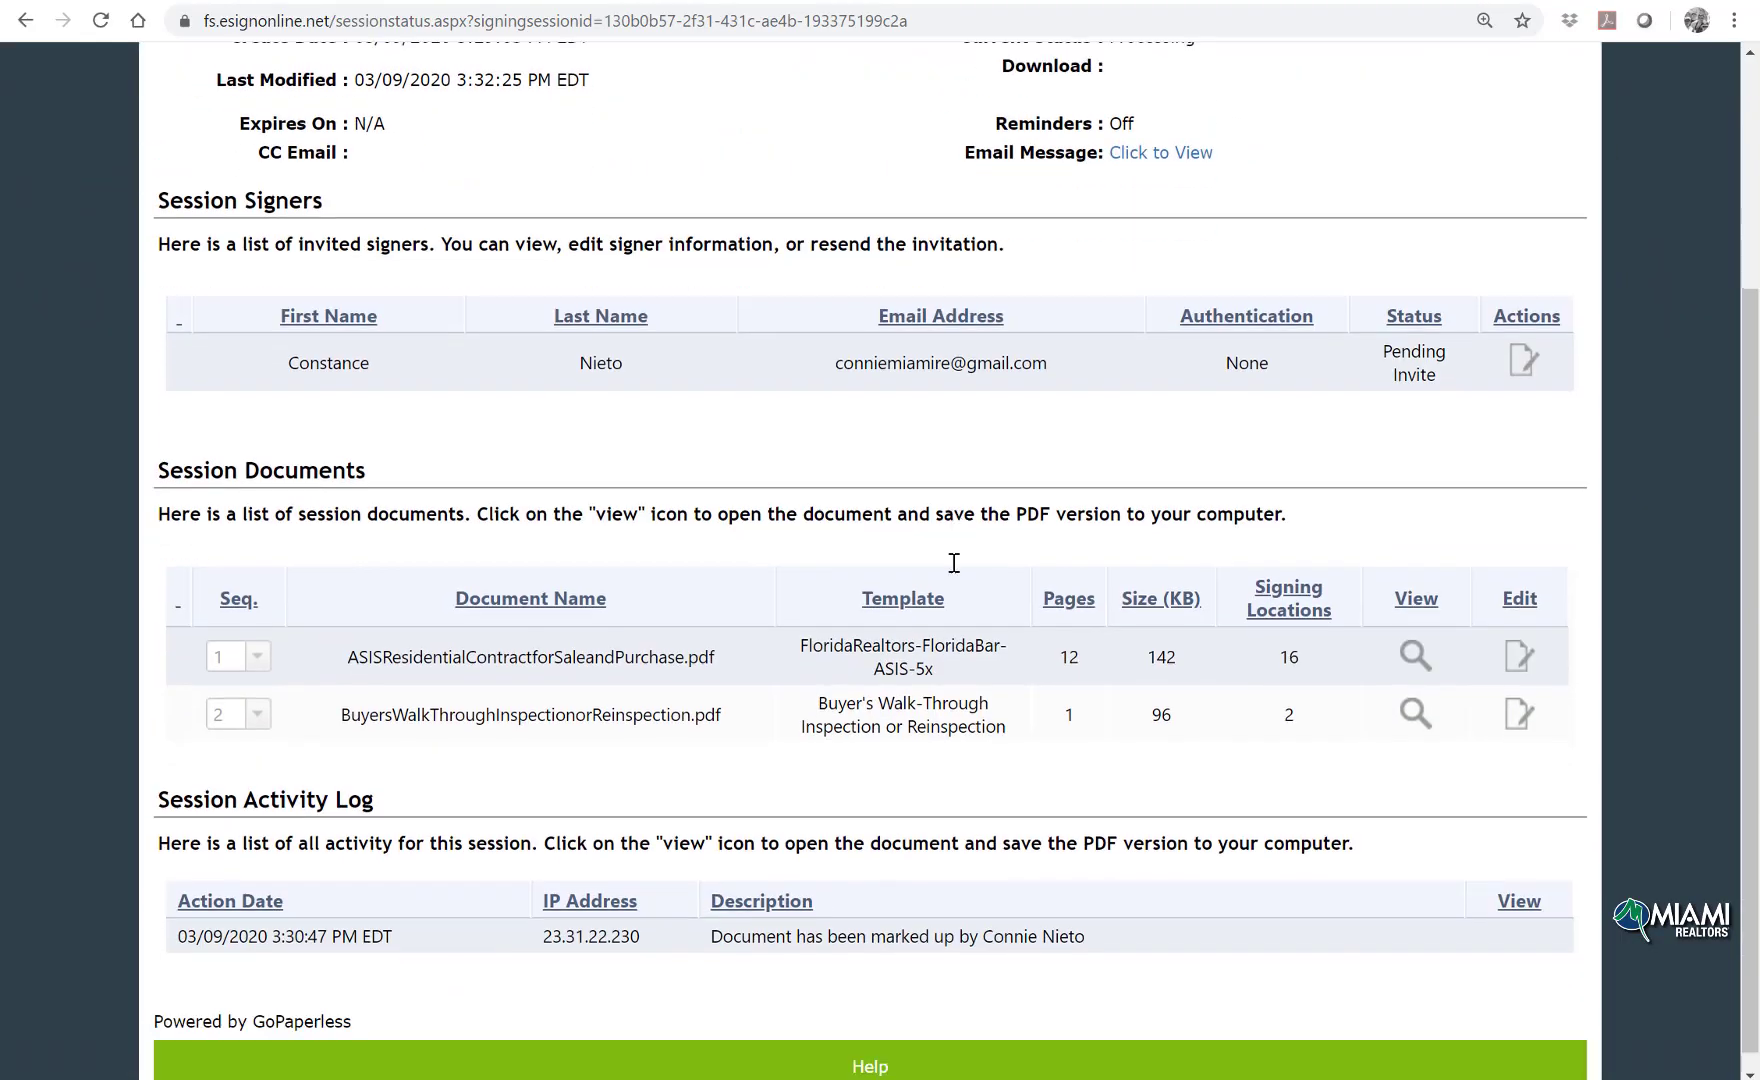
scroll(958, 572, "up", 3)
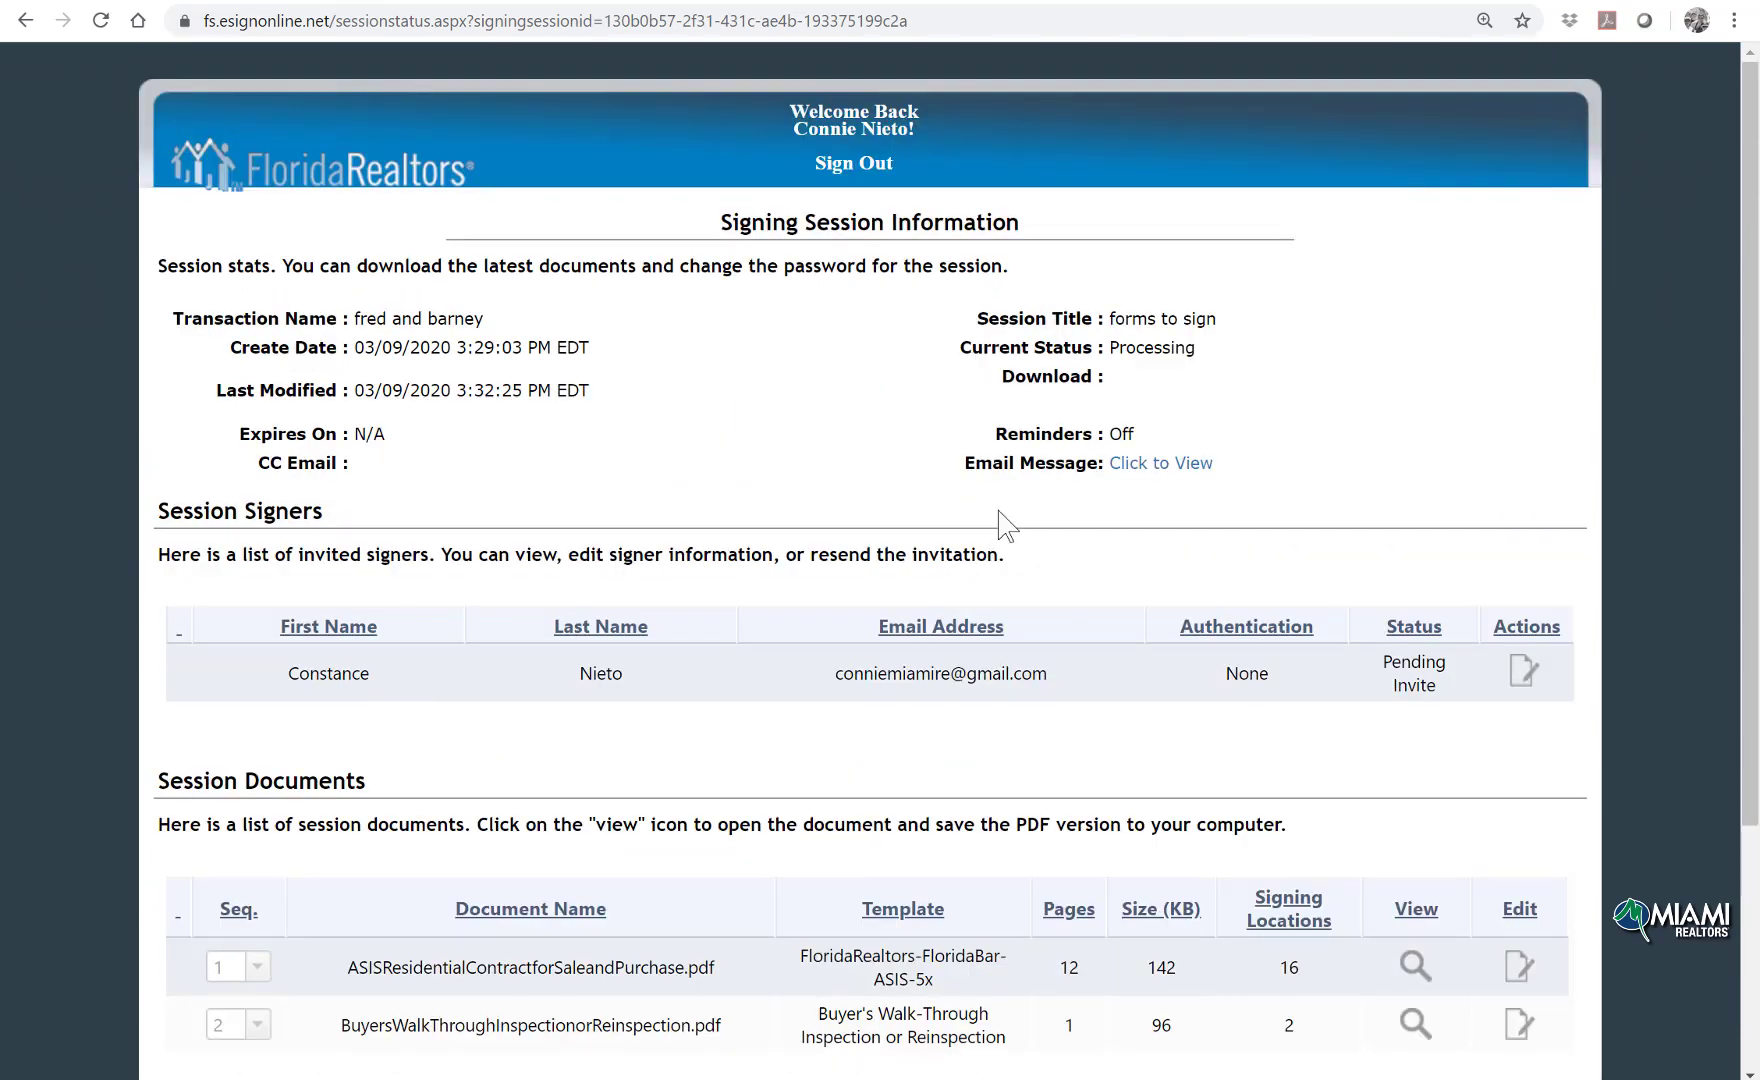
Step: Open the 'Signing invite: forms to sign' email from the Gmail inbox and scroll to Review & Sign
left_click(1313, 0)
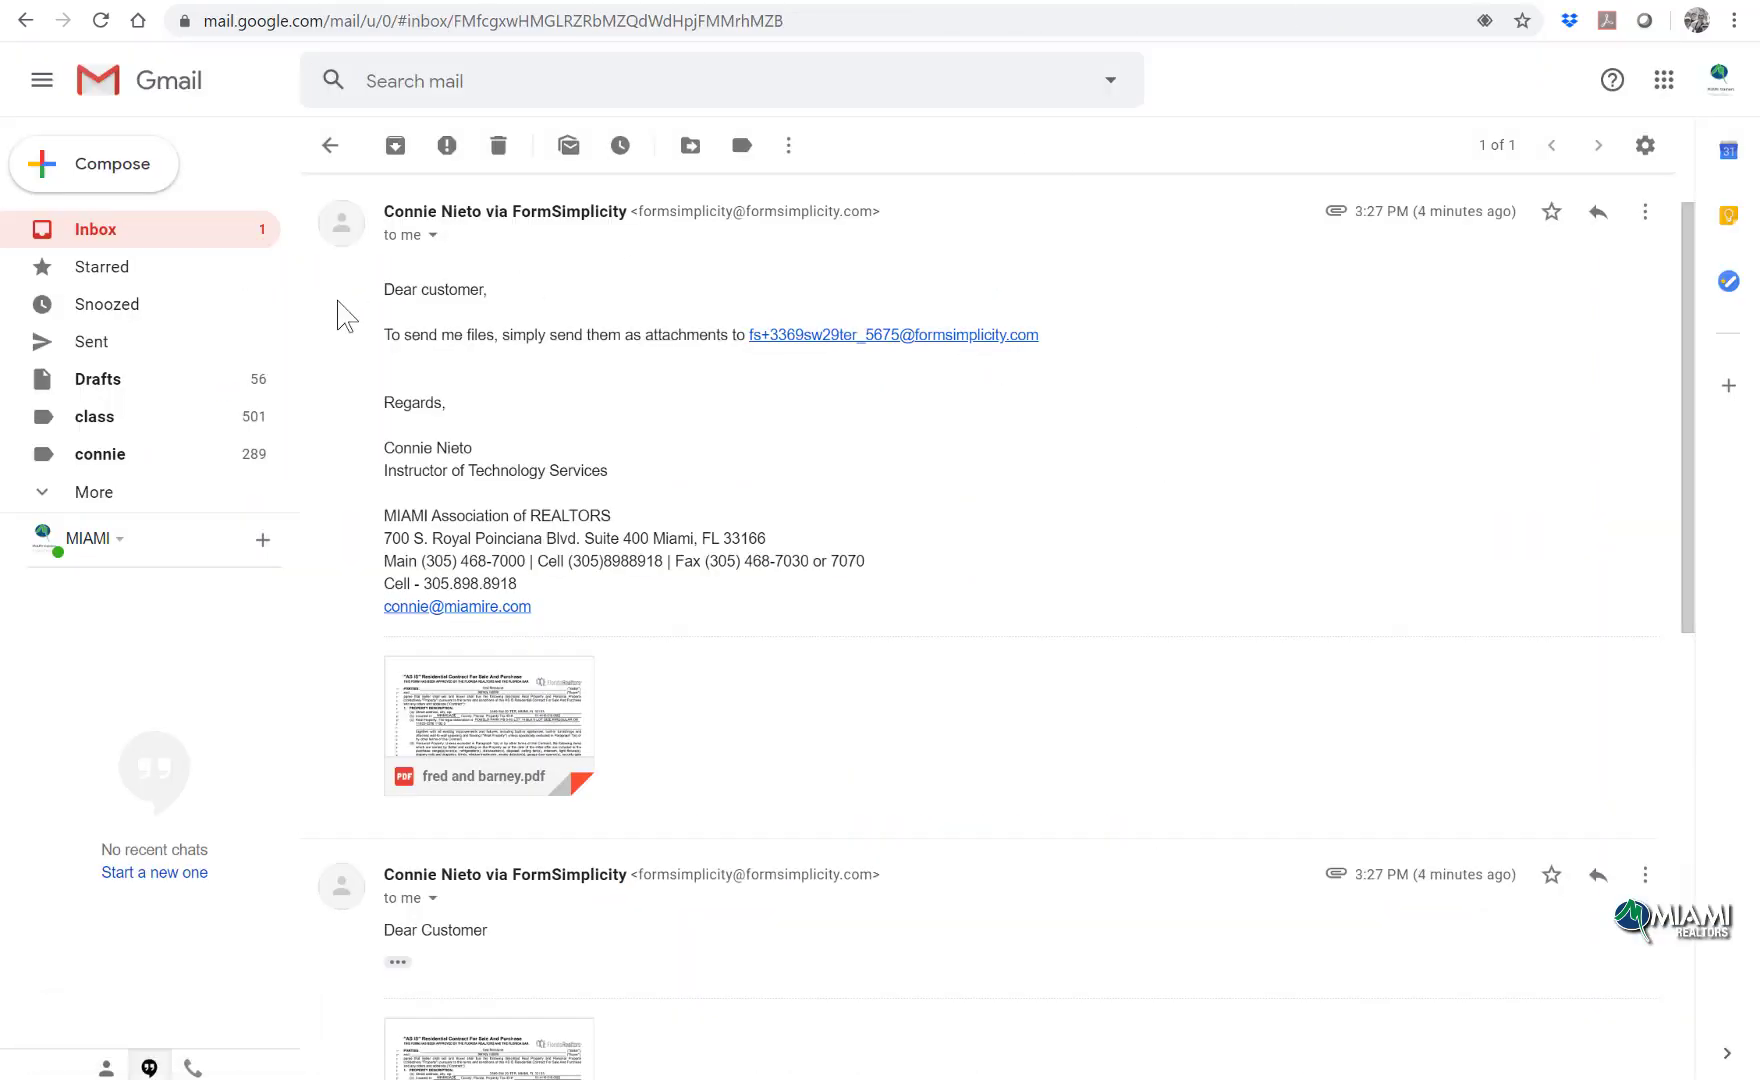
left_click(125, 232)
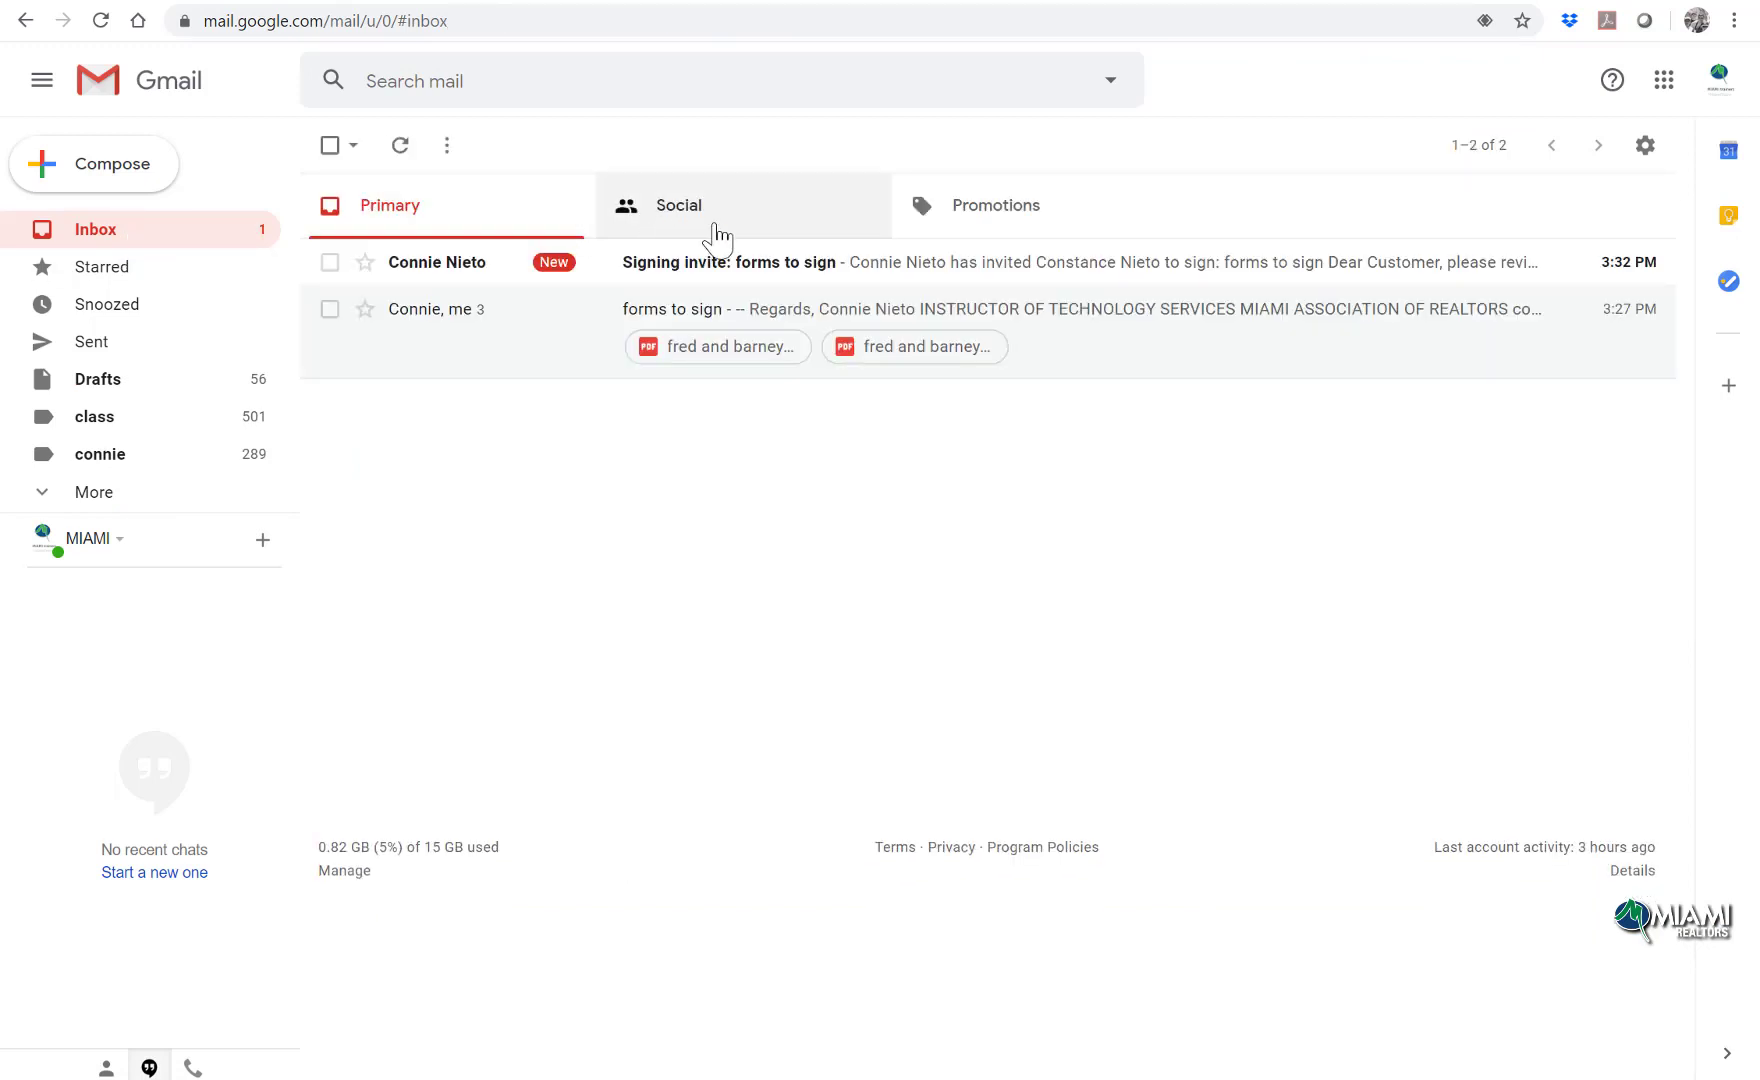
left_click(743, 265)
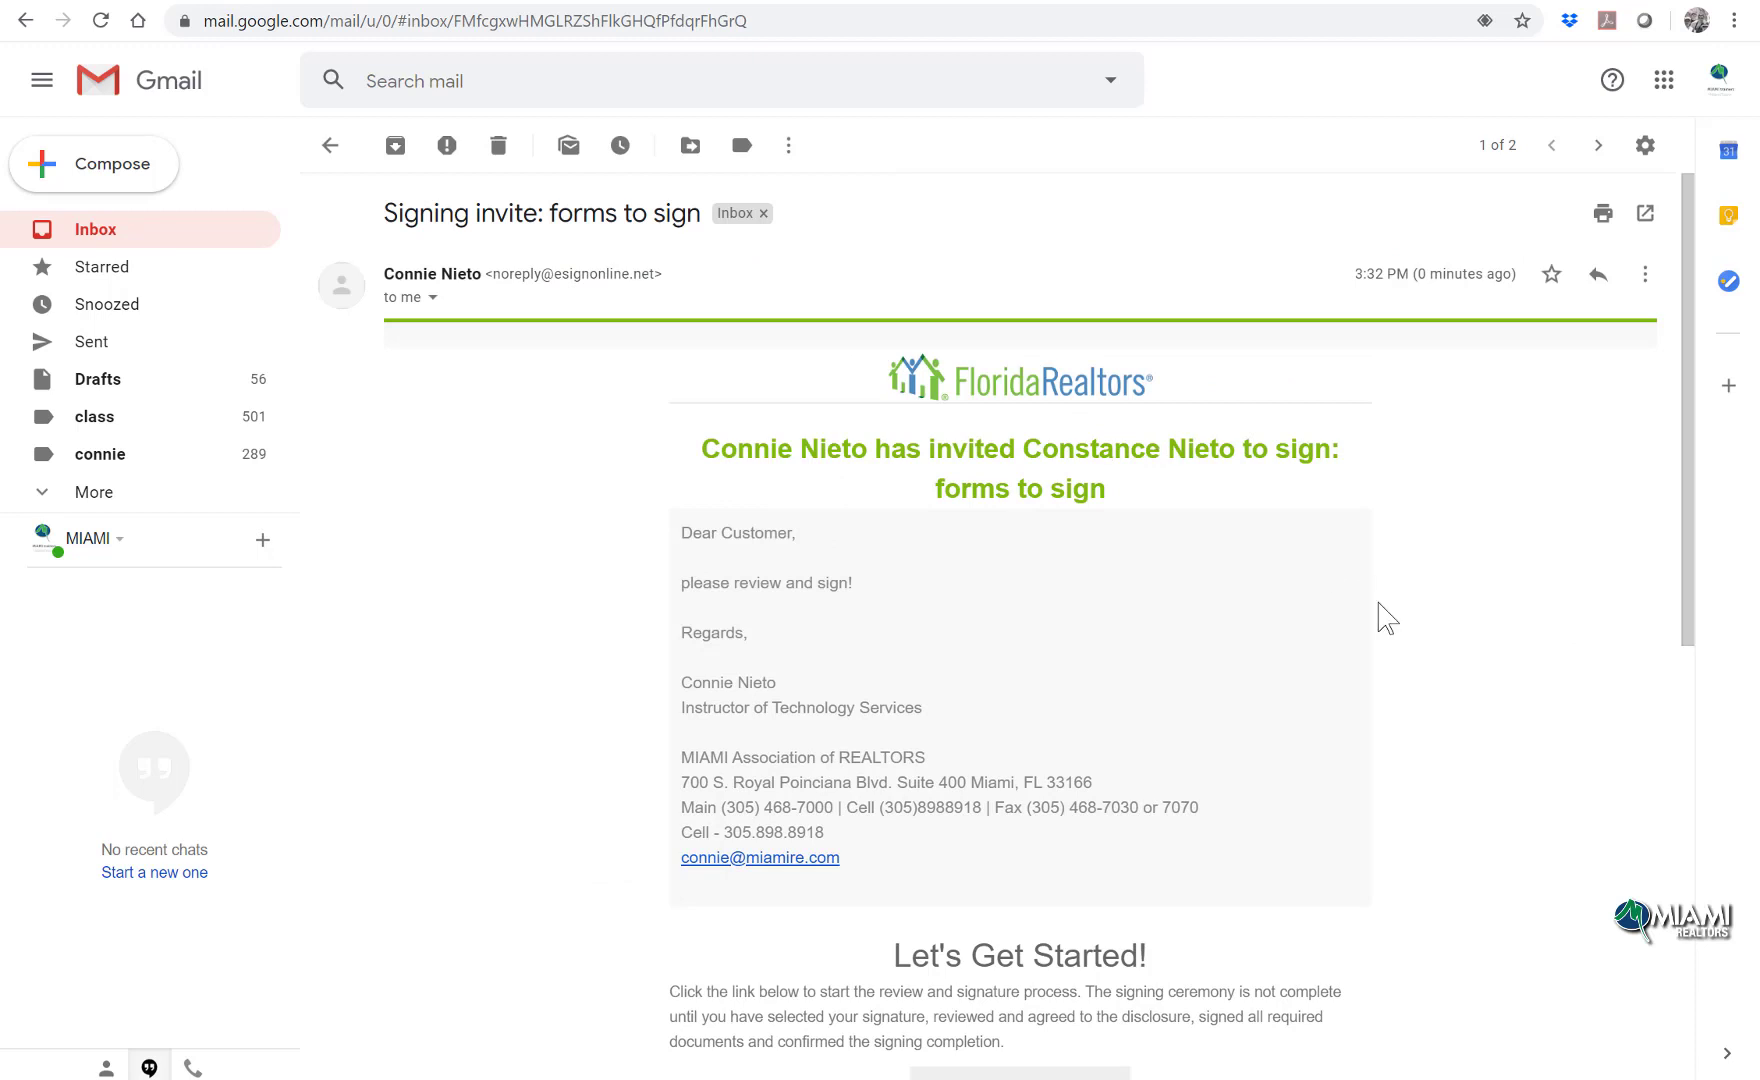
scroll(1387, 618, "down", 2)
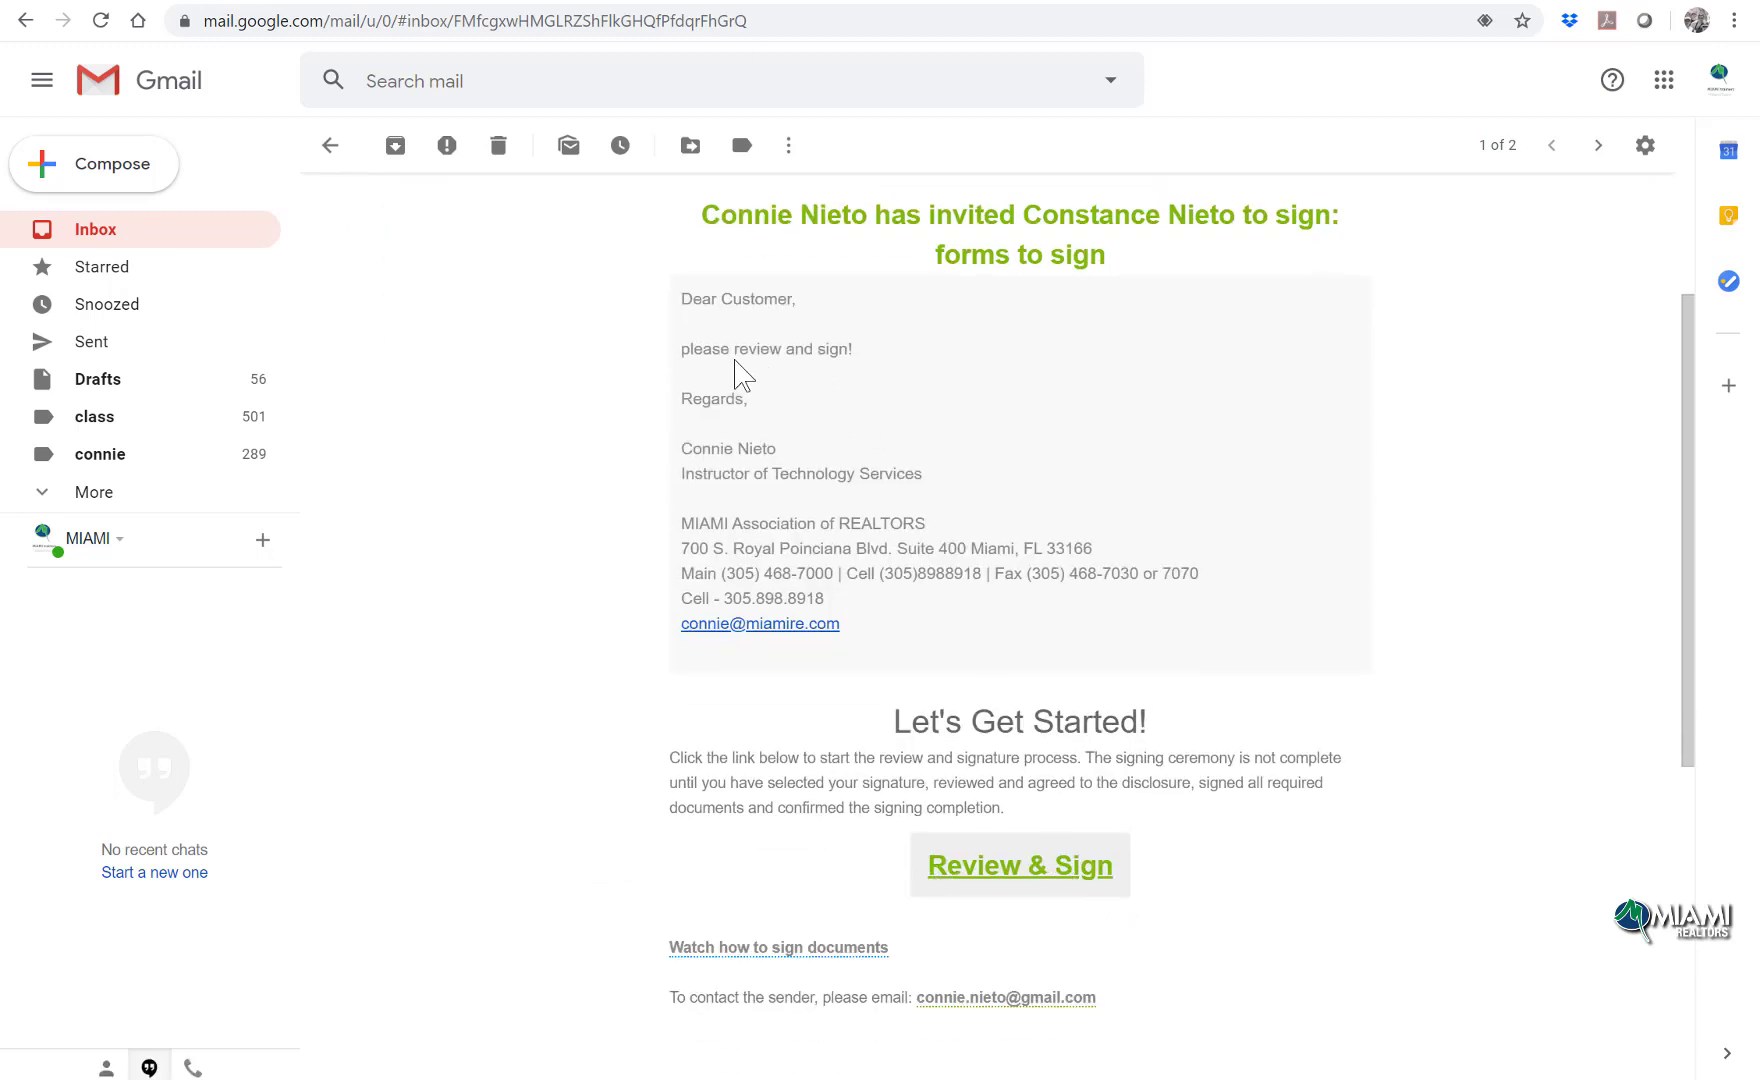
Step: Open the invited signing session, agree to the Consumer Disclosure and start signing
left_click(1017, 882)
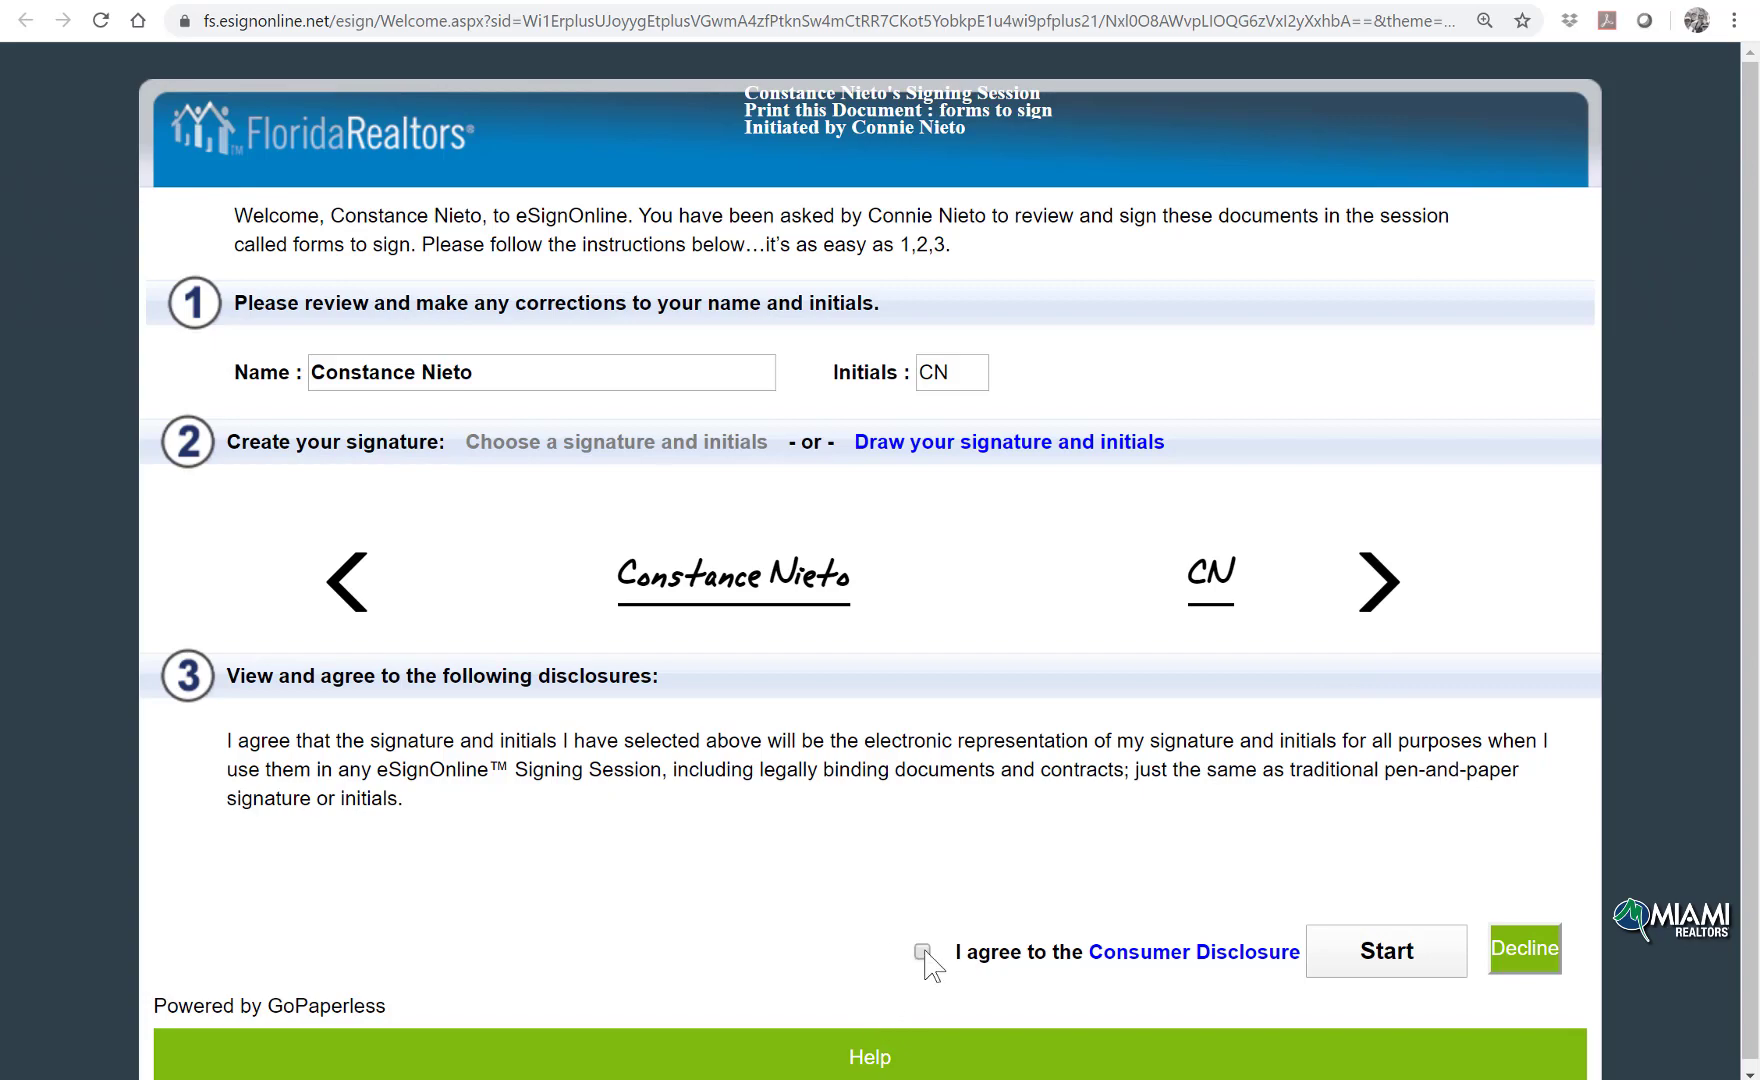
left_click(1377, 957)
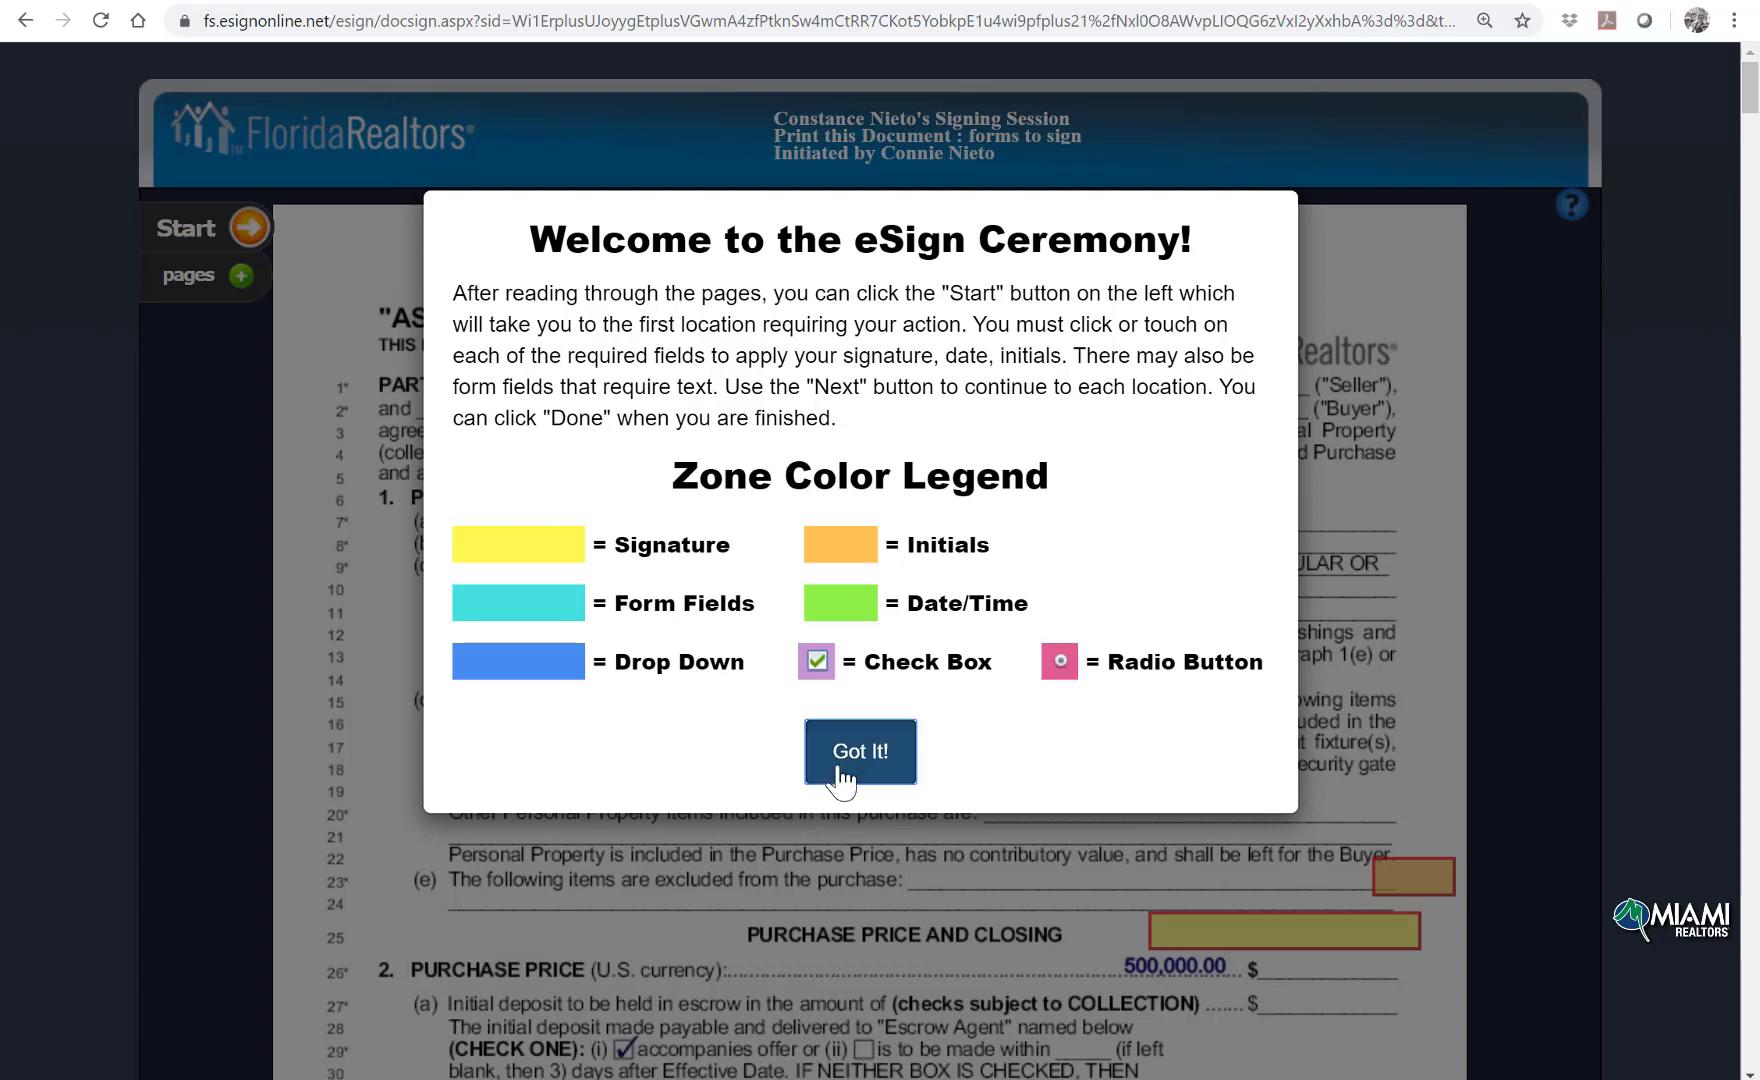
Step: Dismiss the welcome message, initial beside line 23 and sign above the purchase price
left_click(842, 770)
left_click(250, 227)
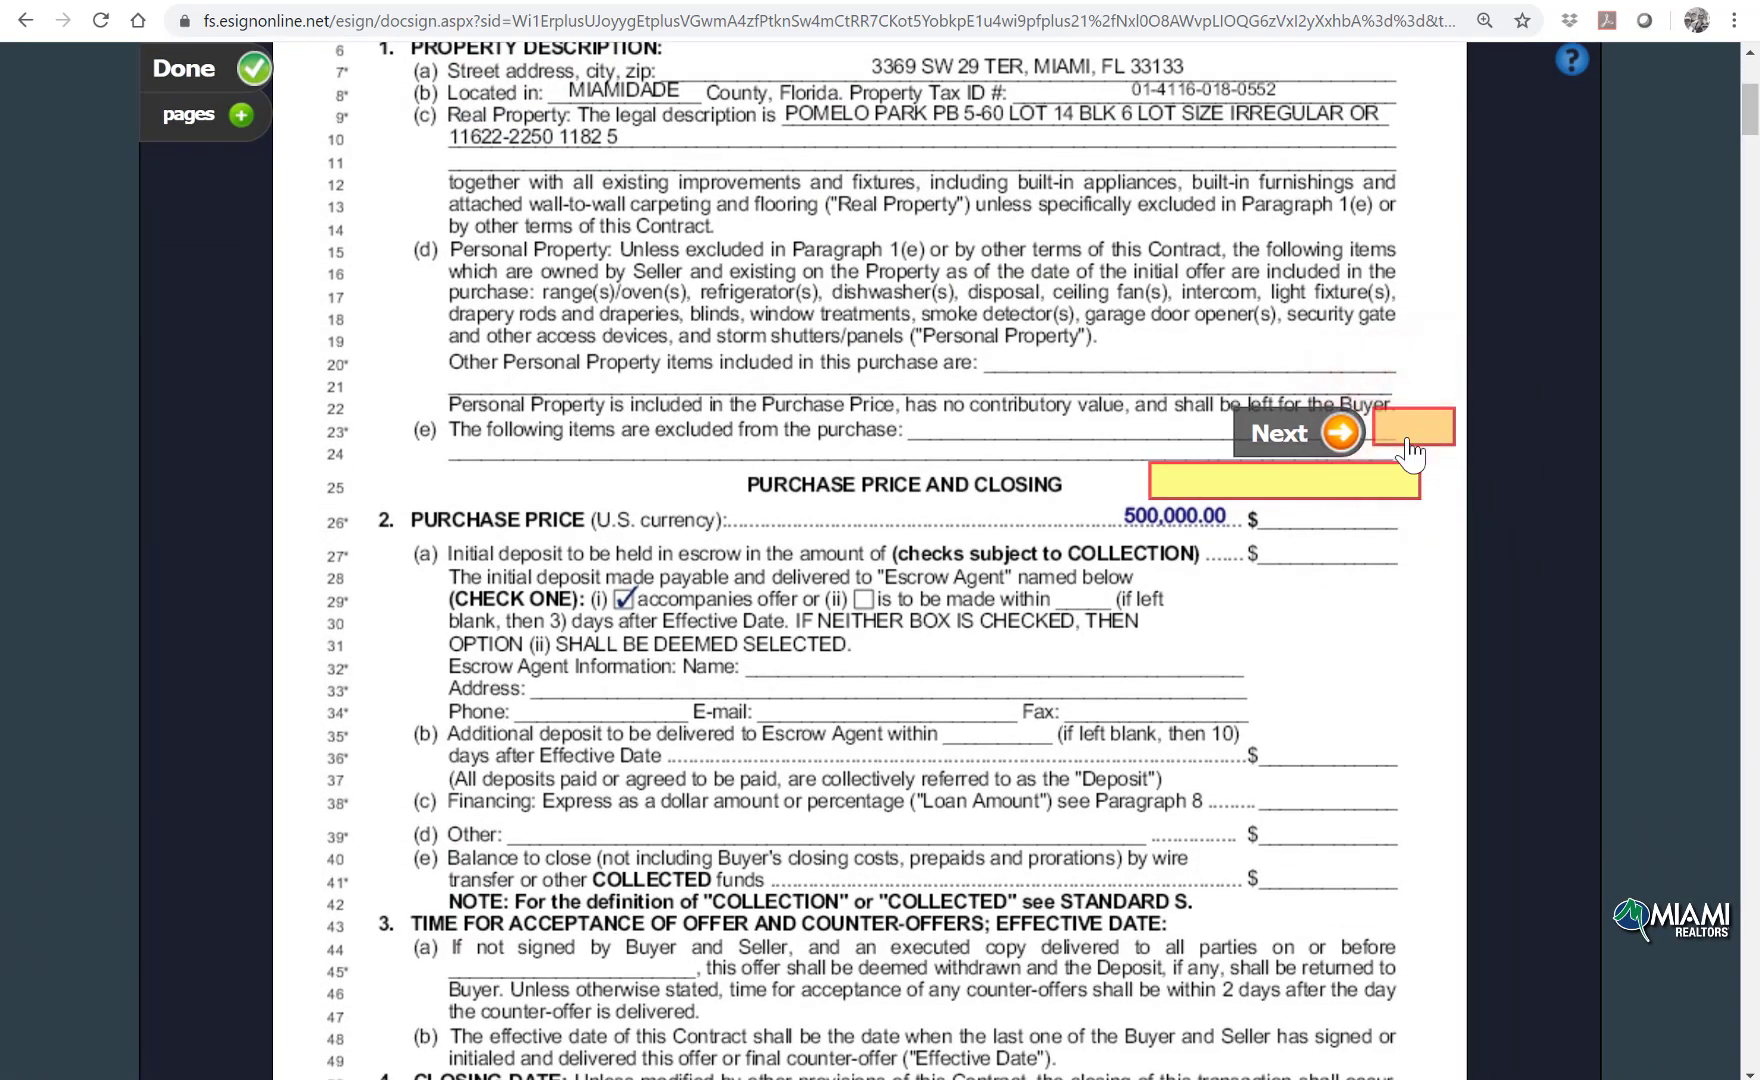
left_click(1408, 440)
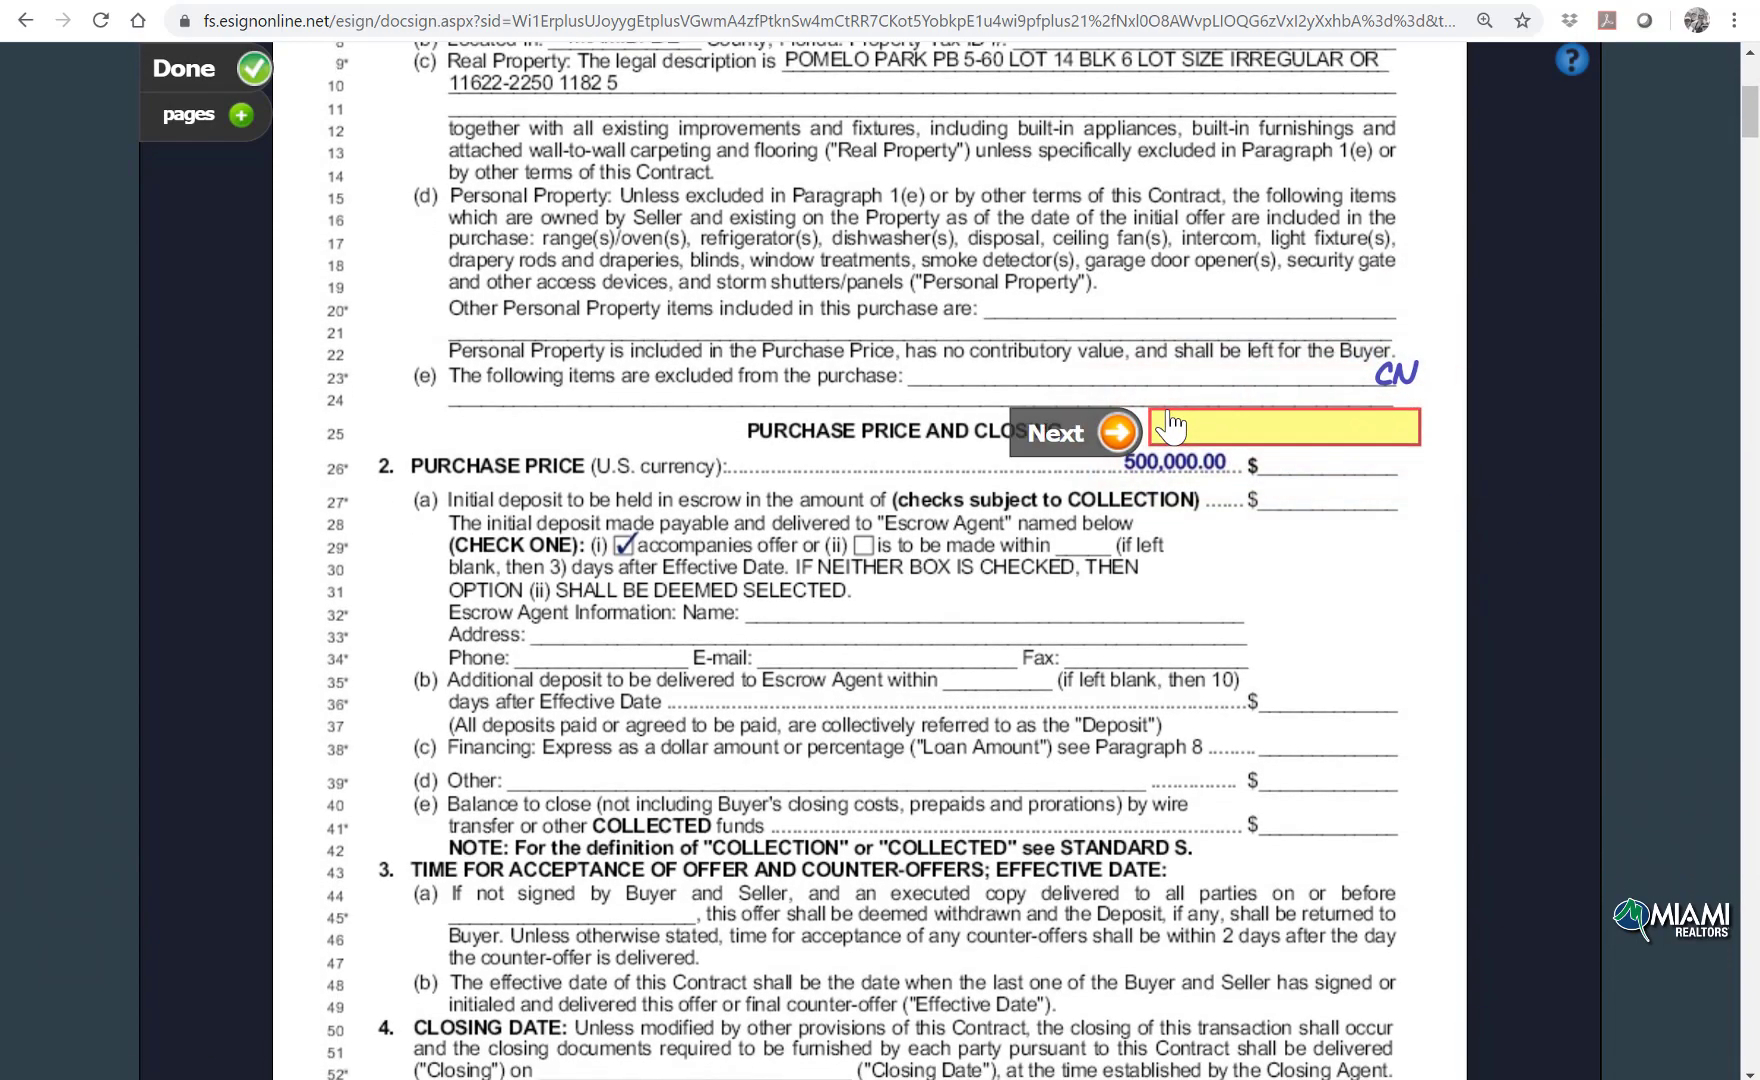
left_click(1205, 435)
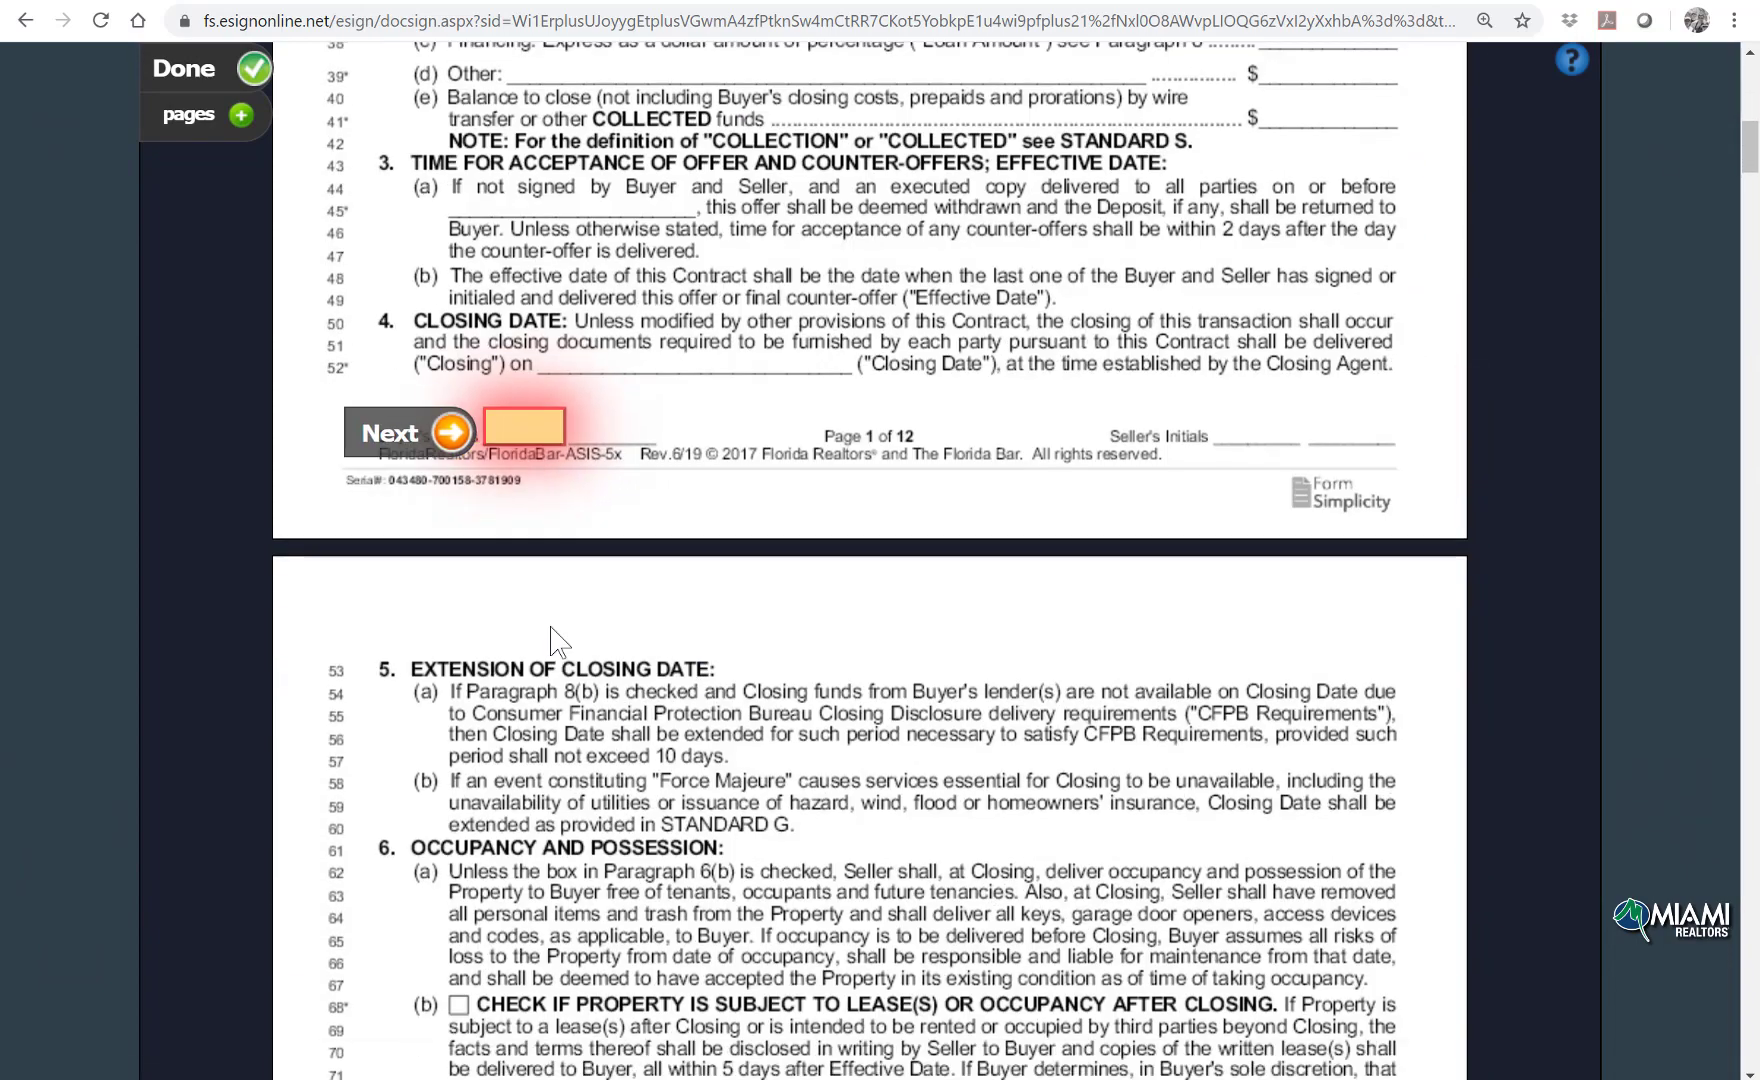
Step: Initial the footers of contract pages 1 through 11
left_click(458, 446)
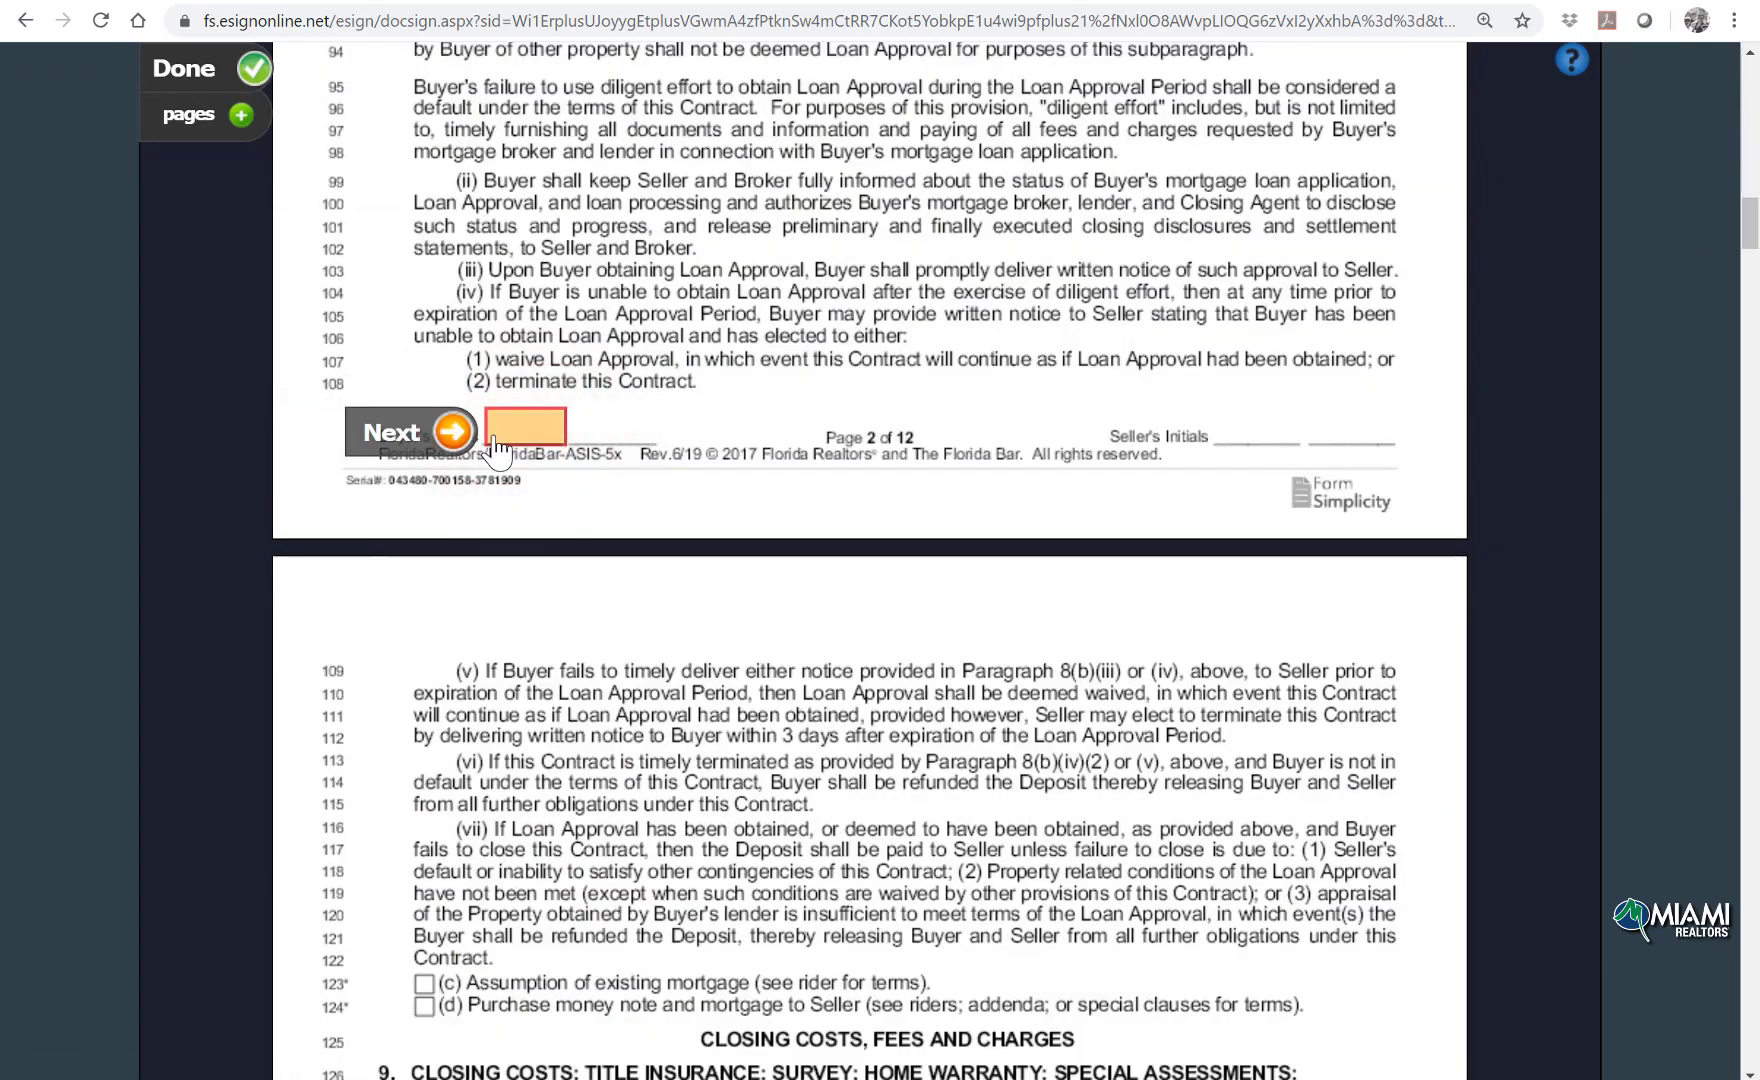
left_click(494, 440)
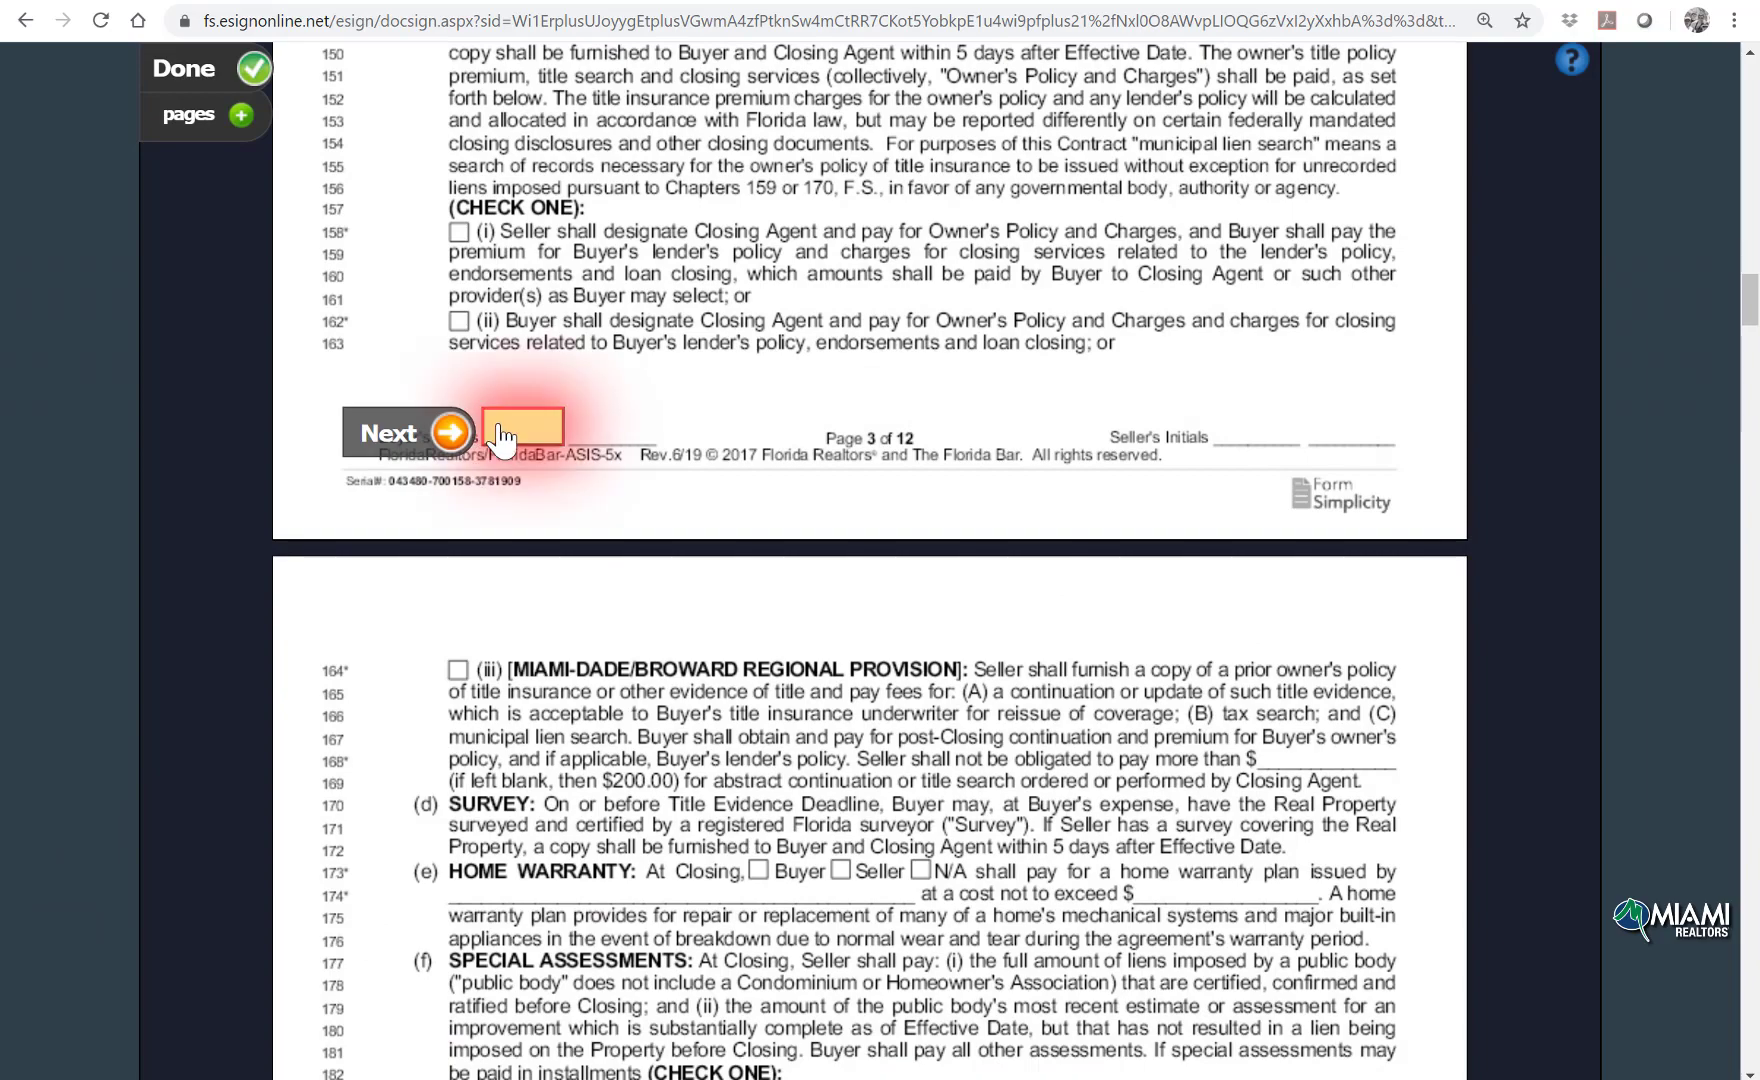
left_click(490, 440)
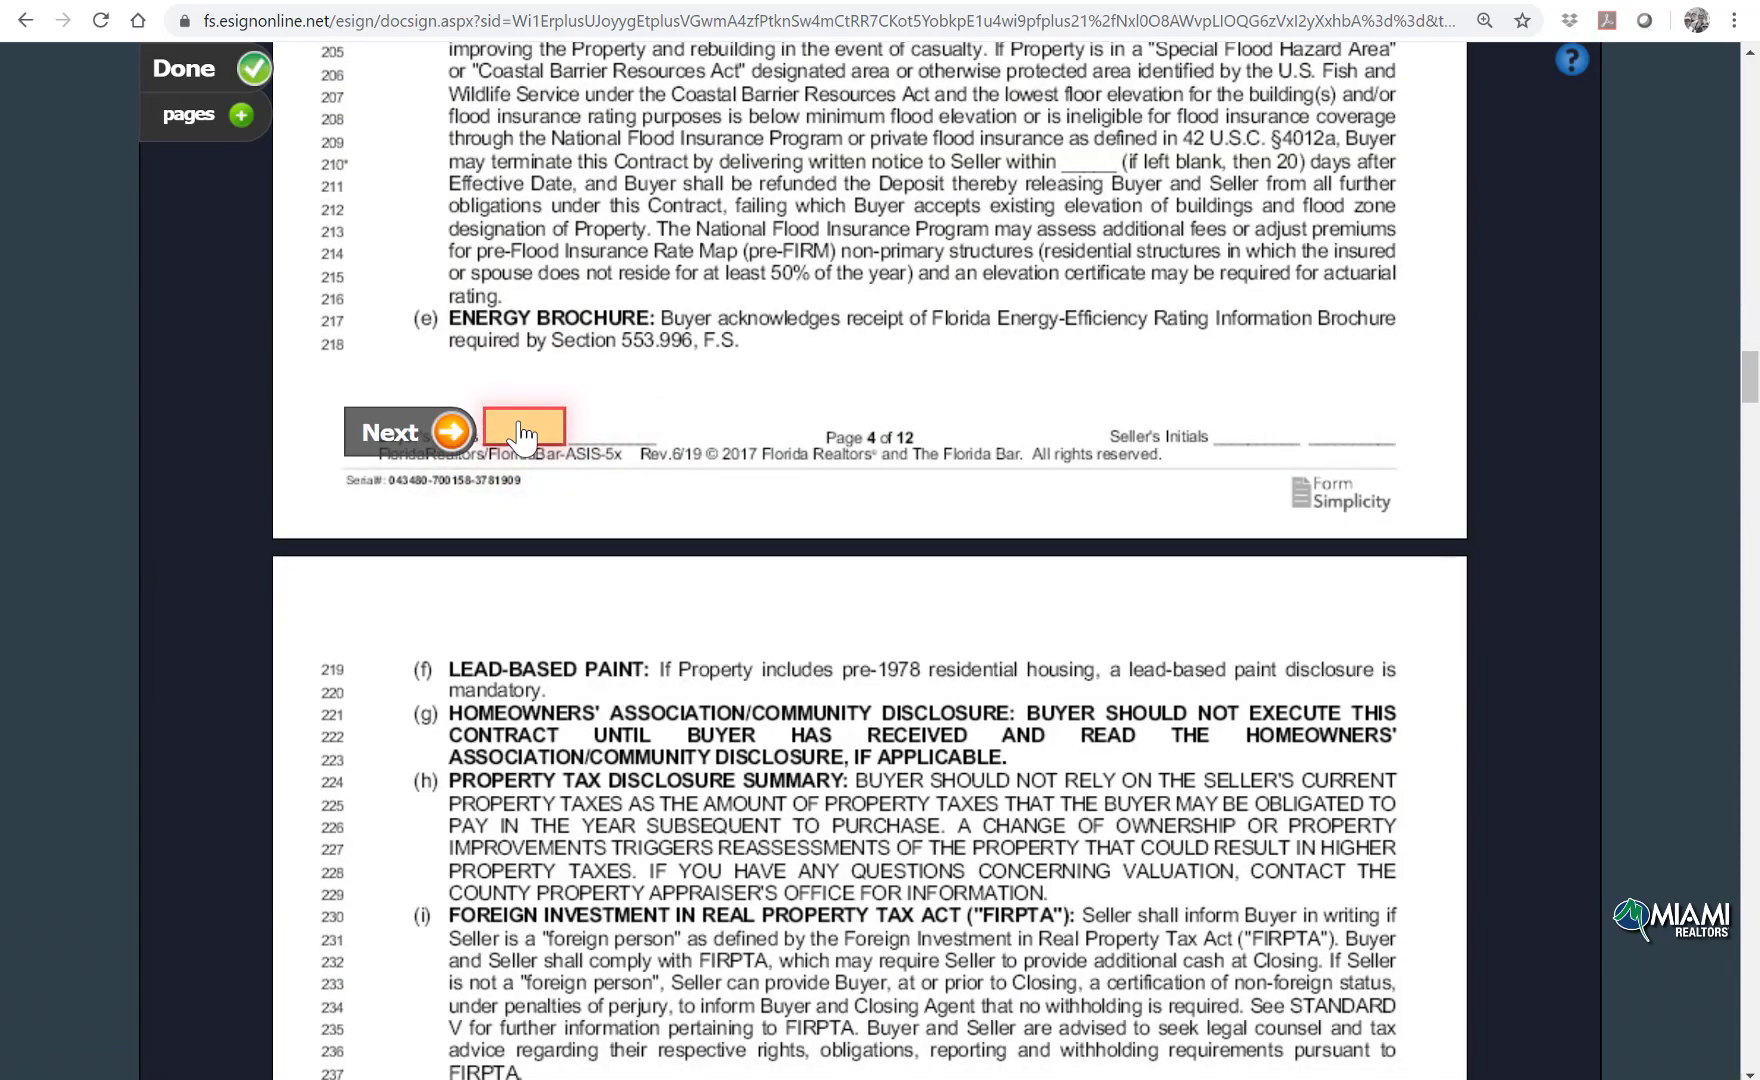
left_click(500, 440)
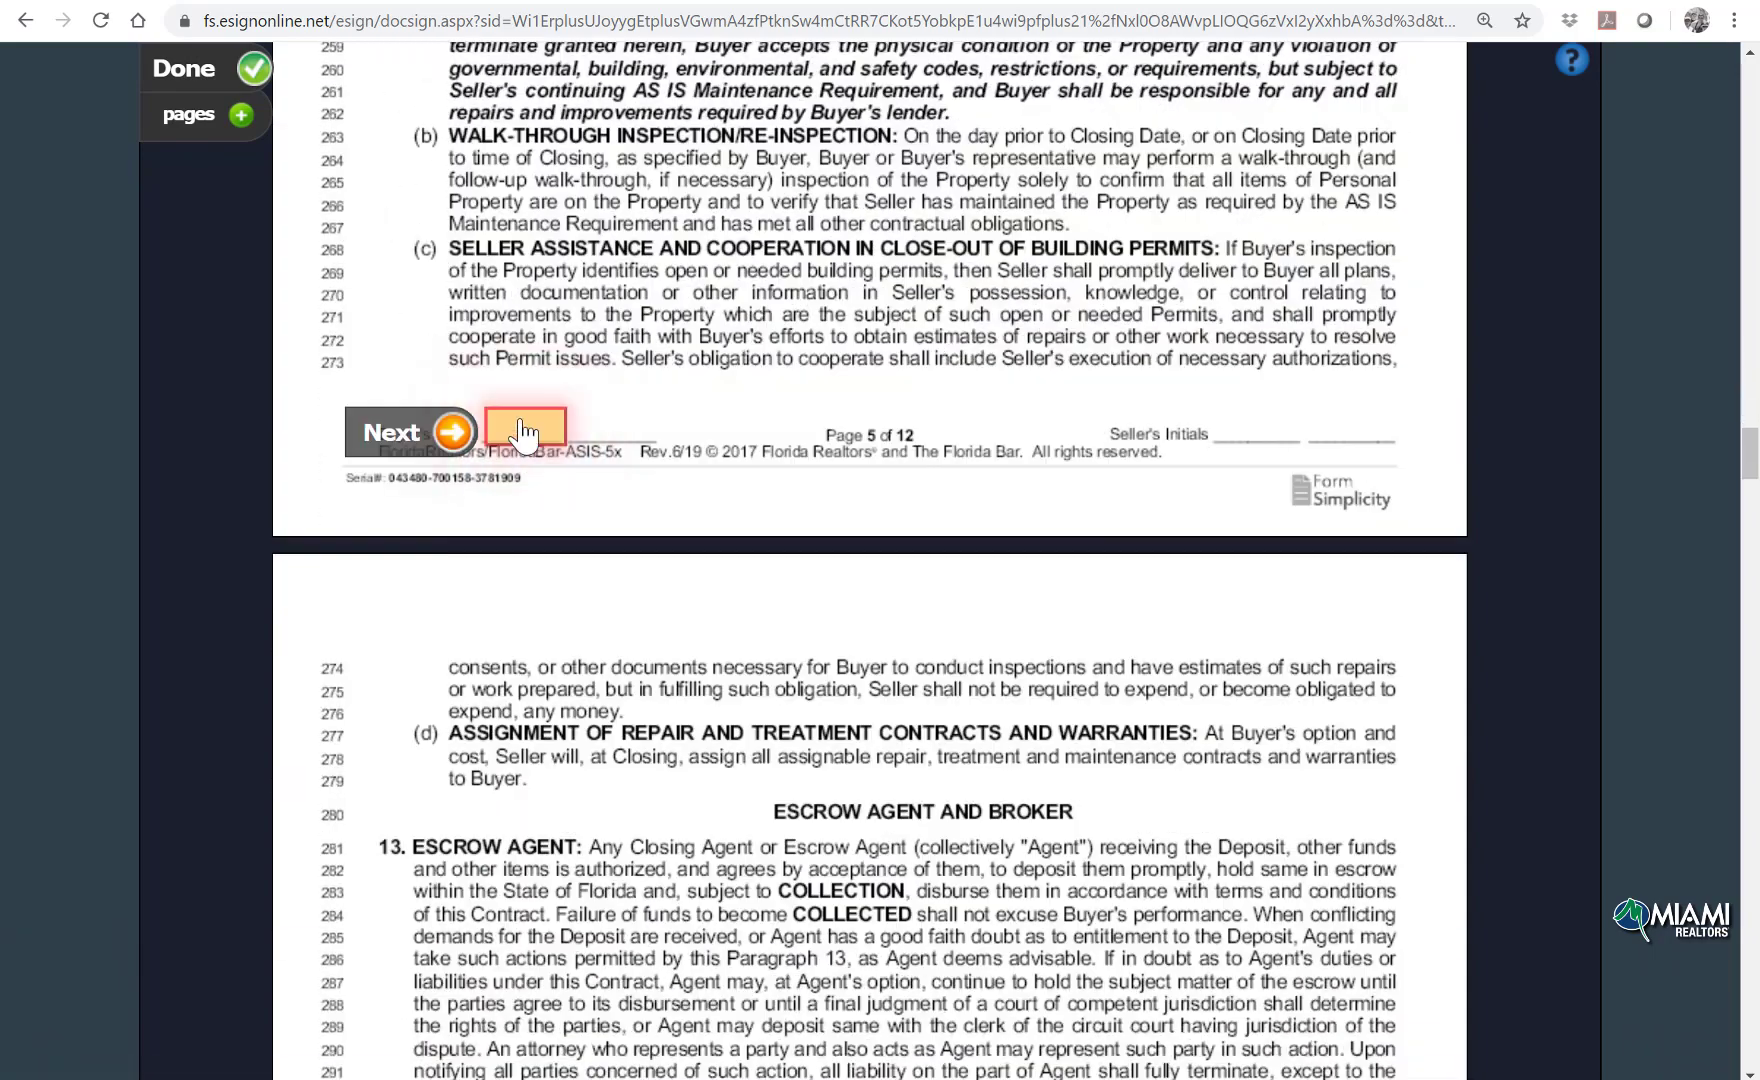
left_click(524, 432)
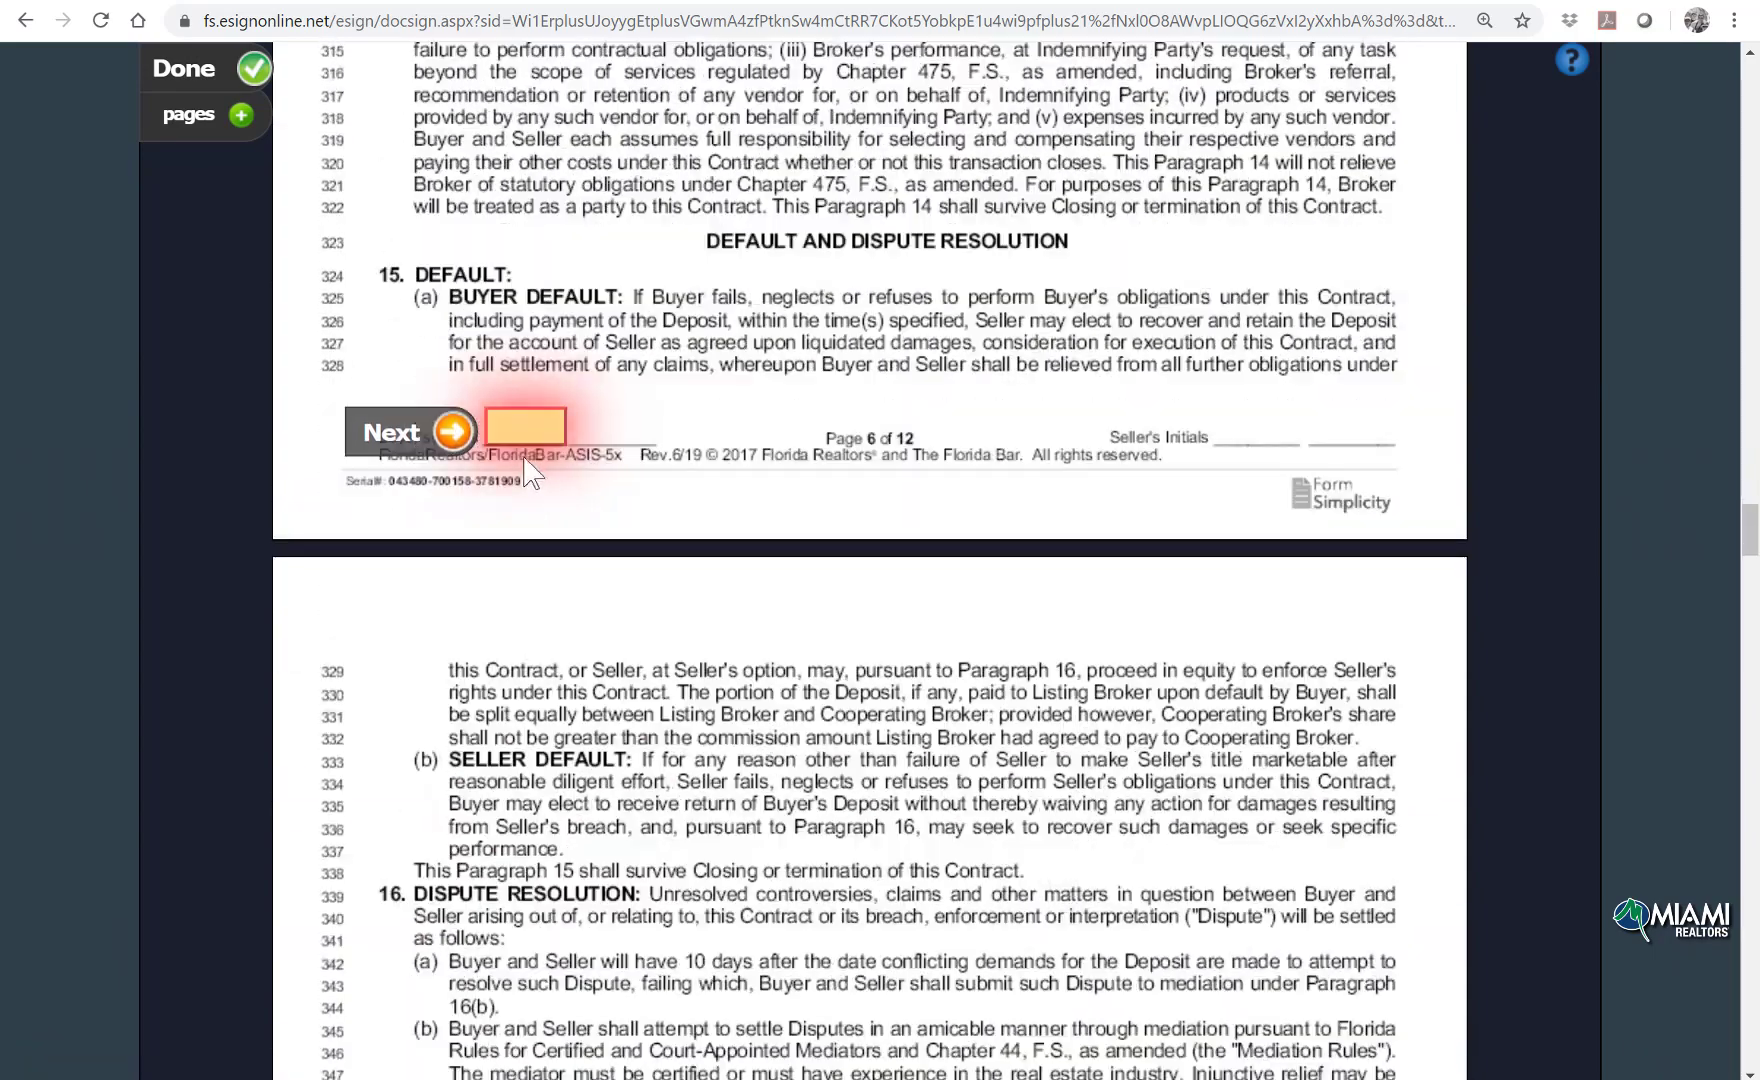
left_click(512, 432)
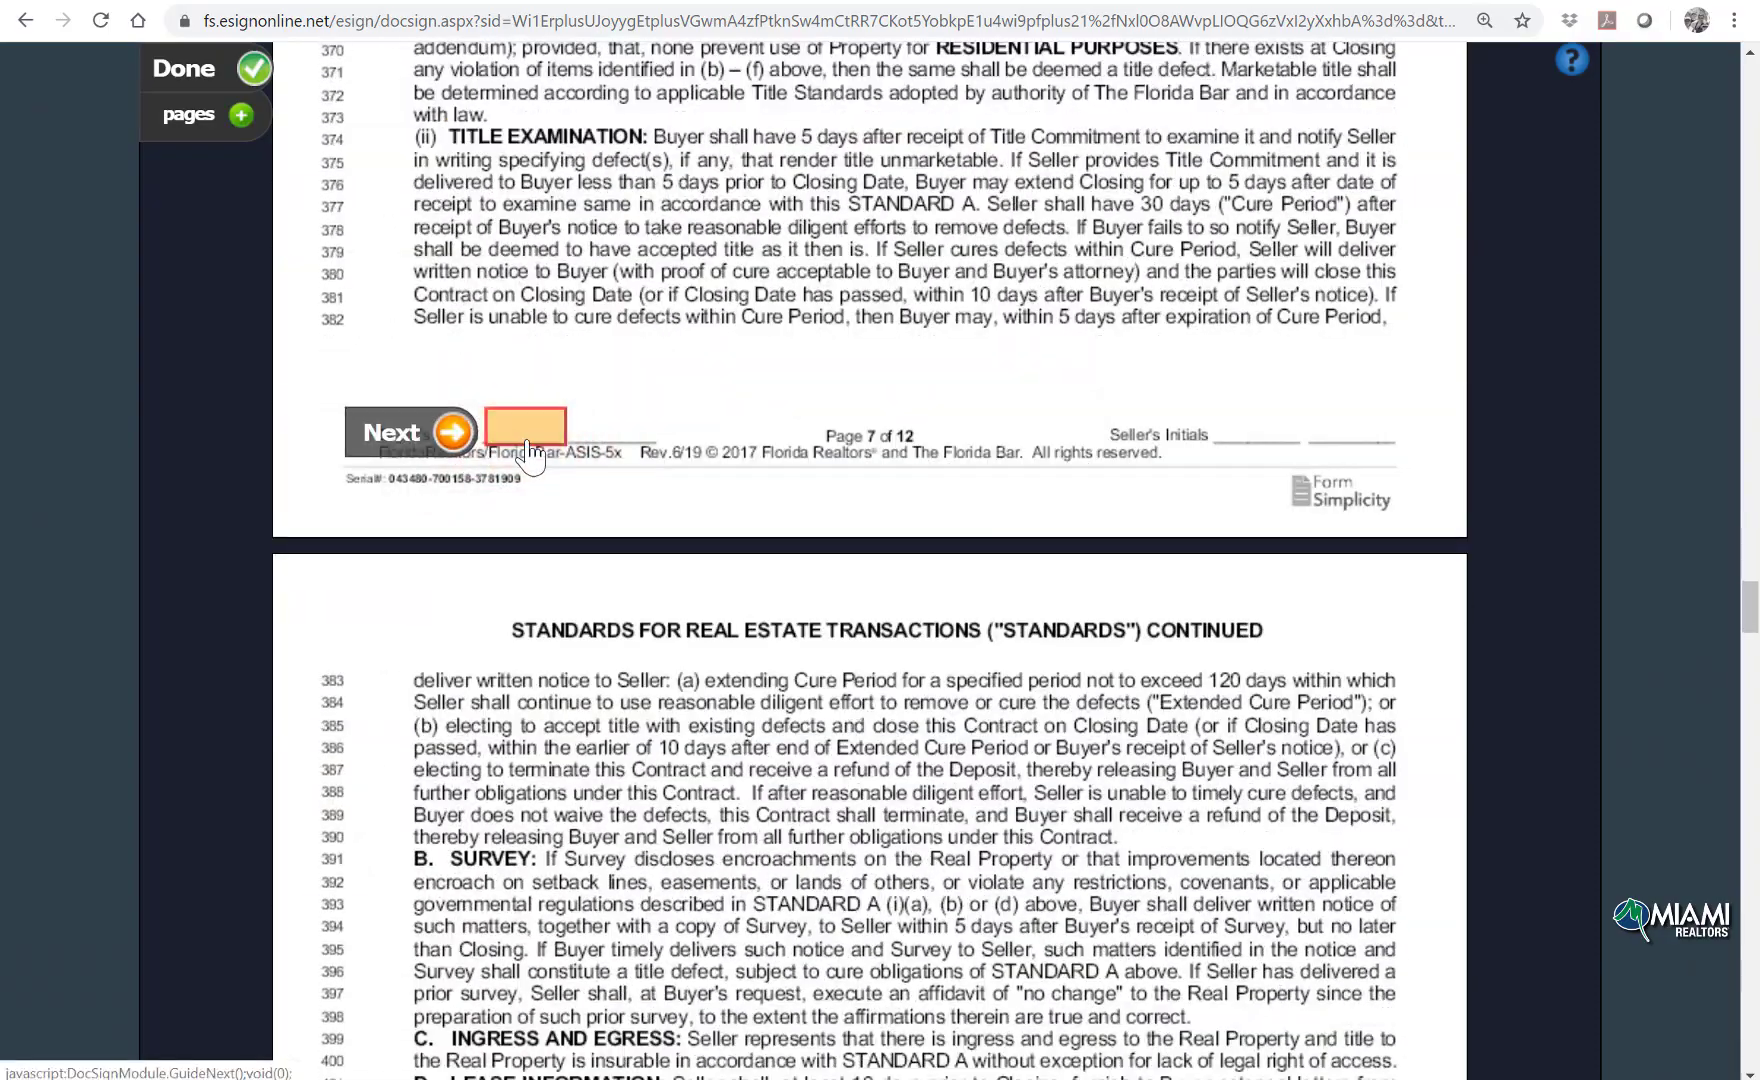
left_click(512, 430)
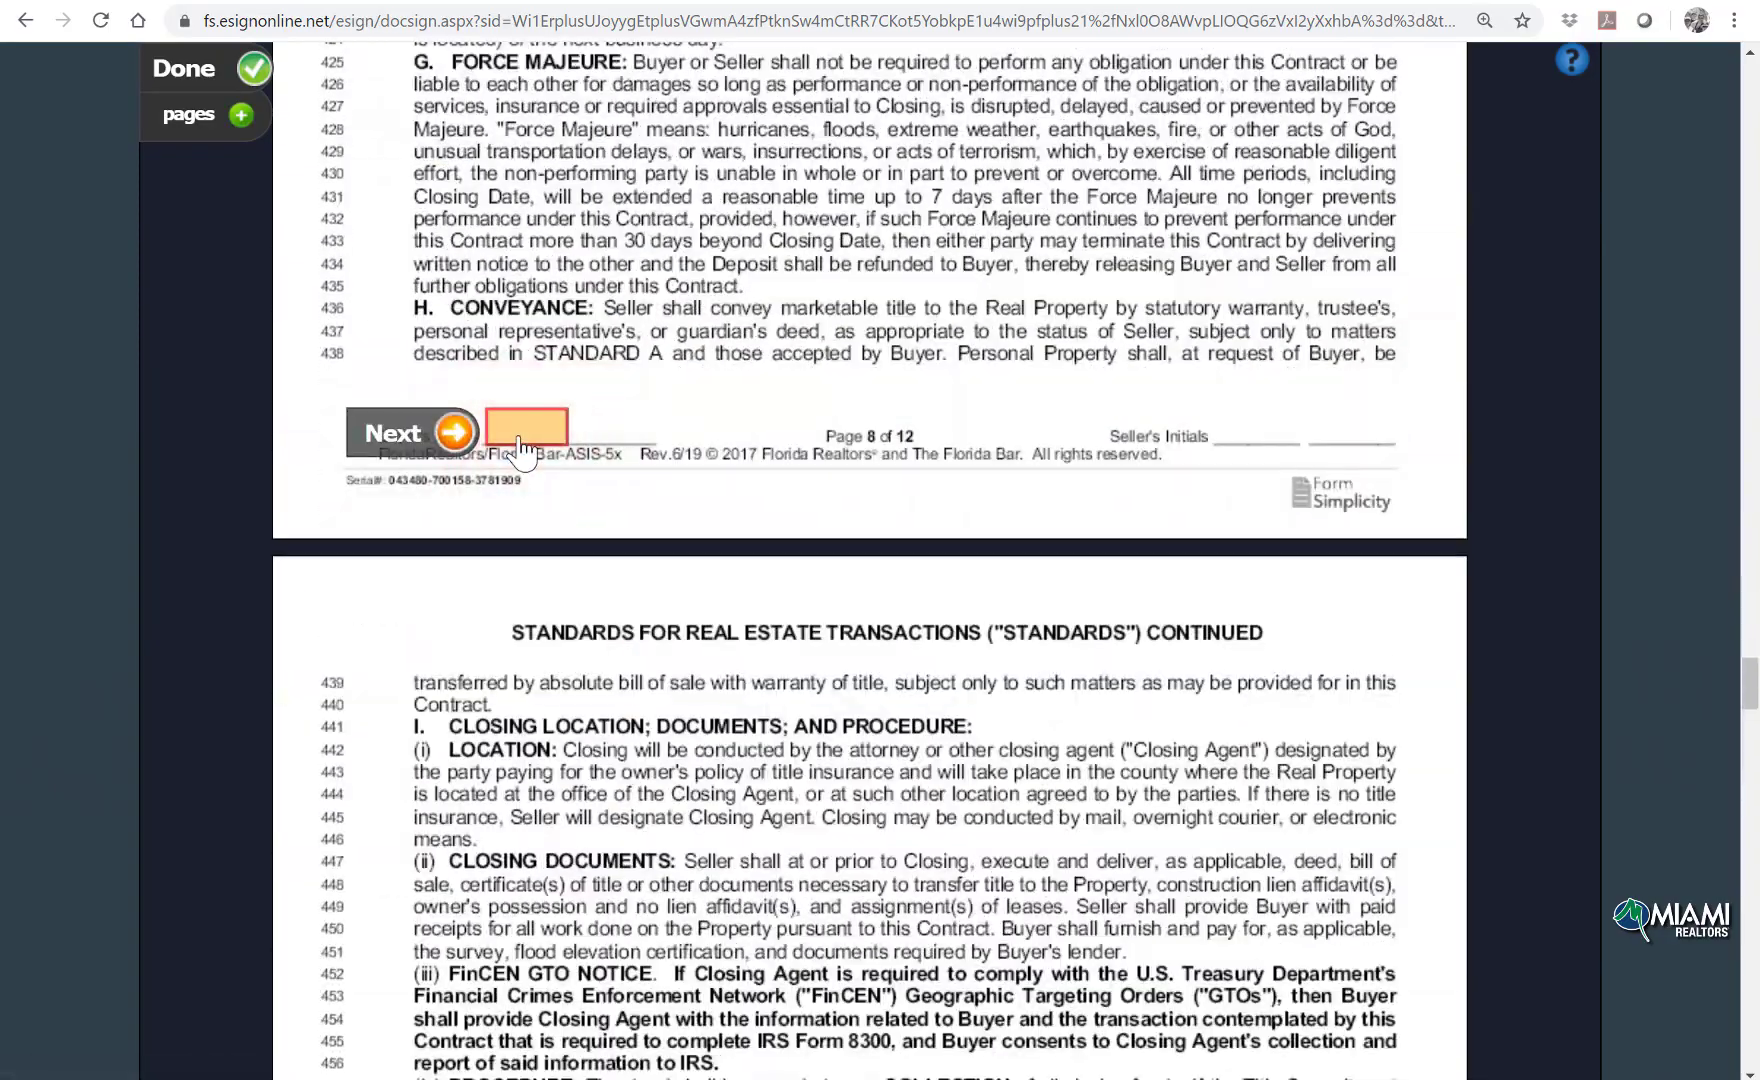
left_click(519, 440)
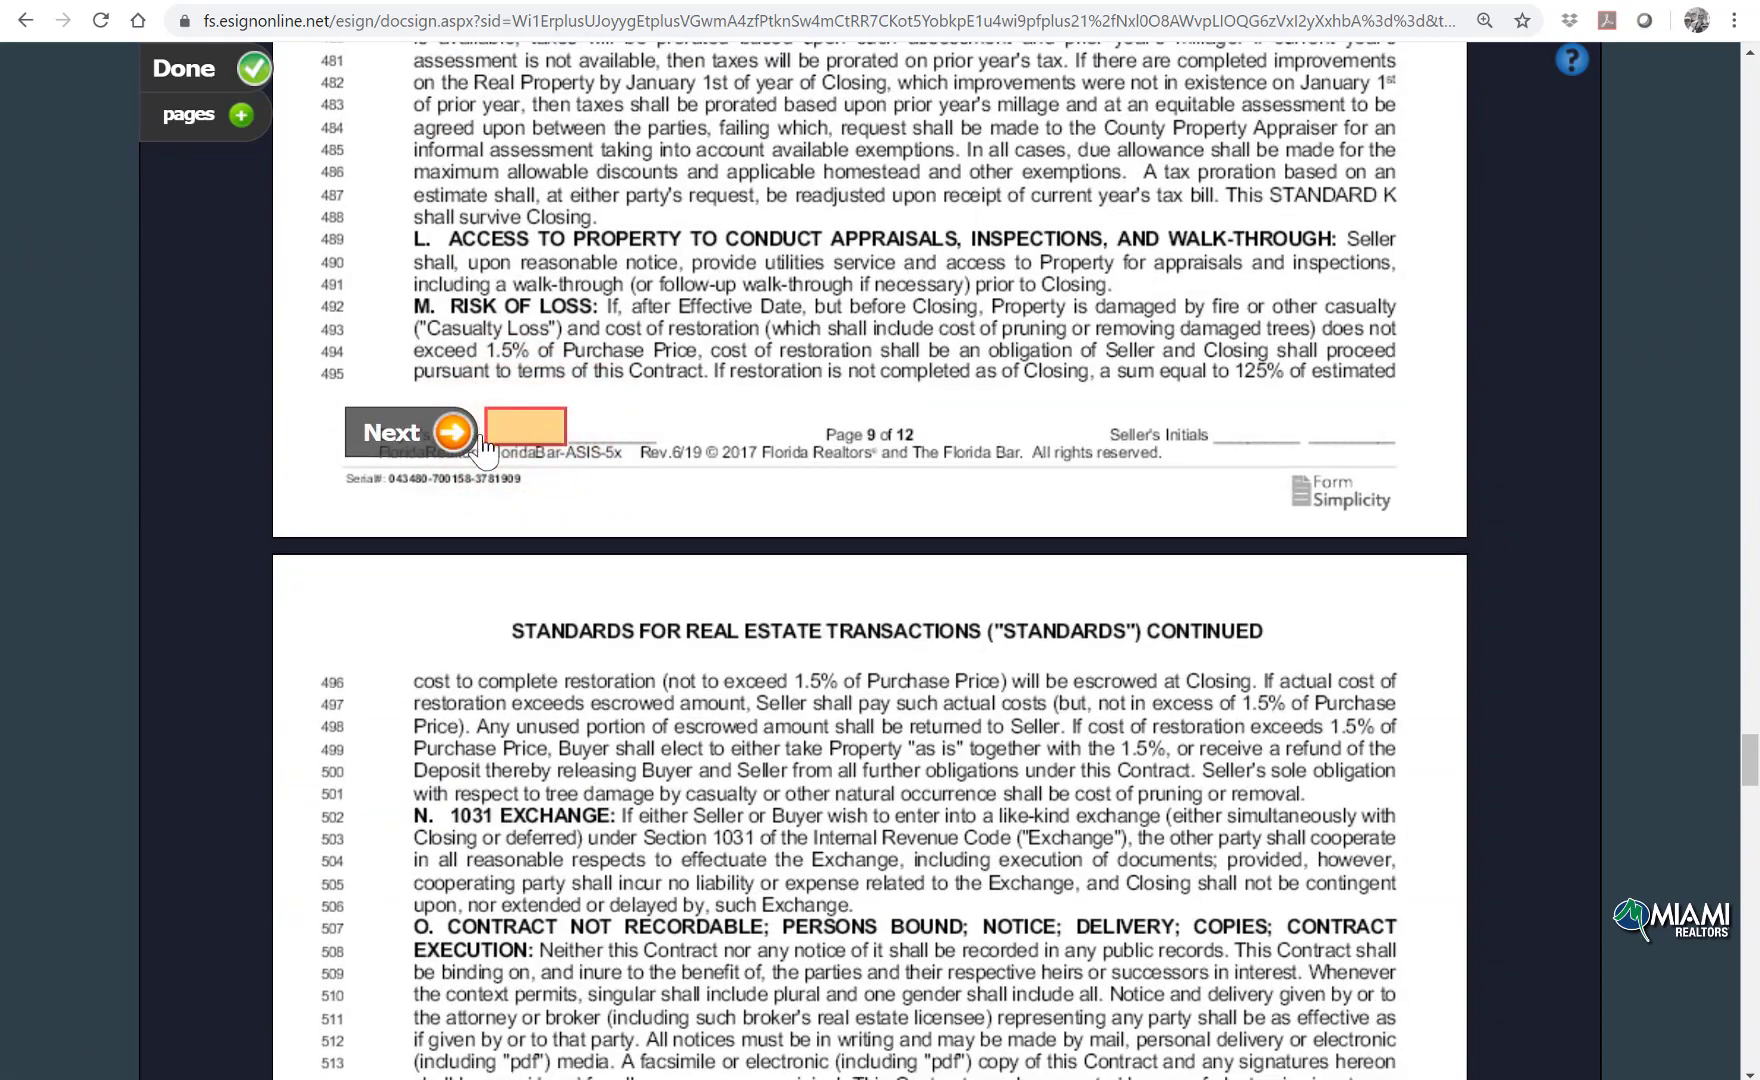
left_click(522, 428)
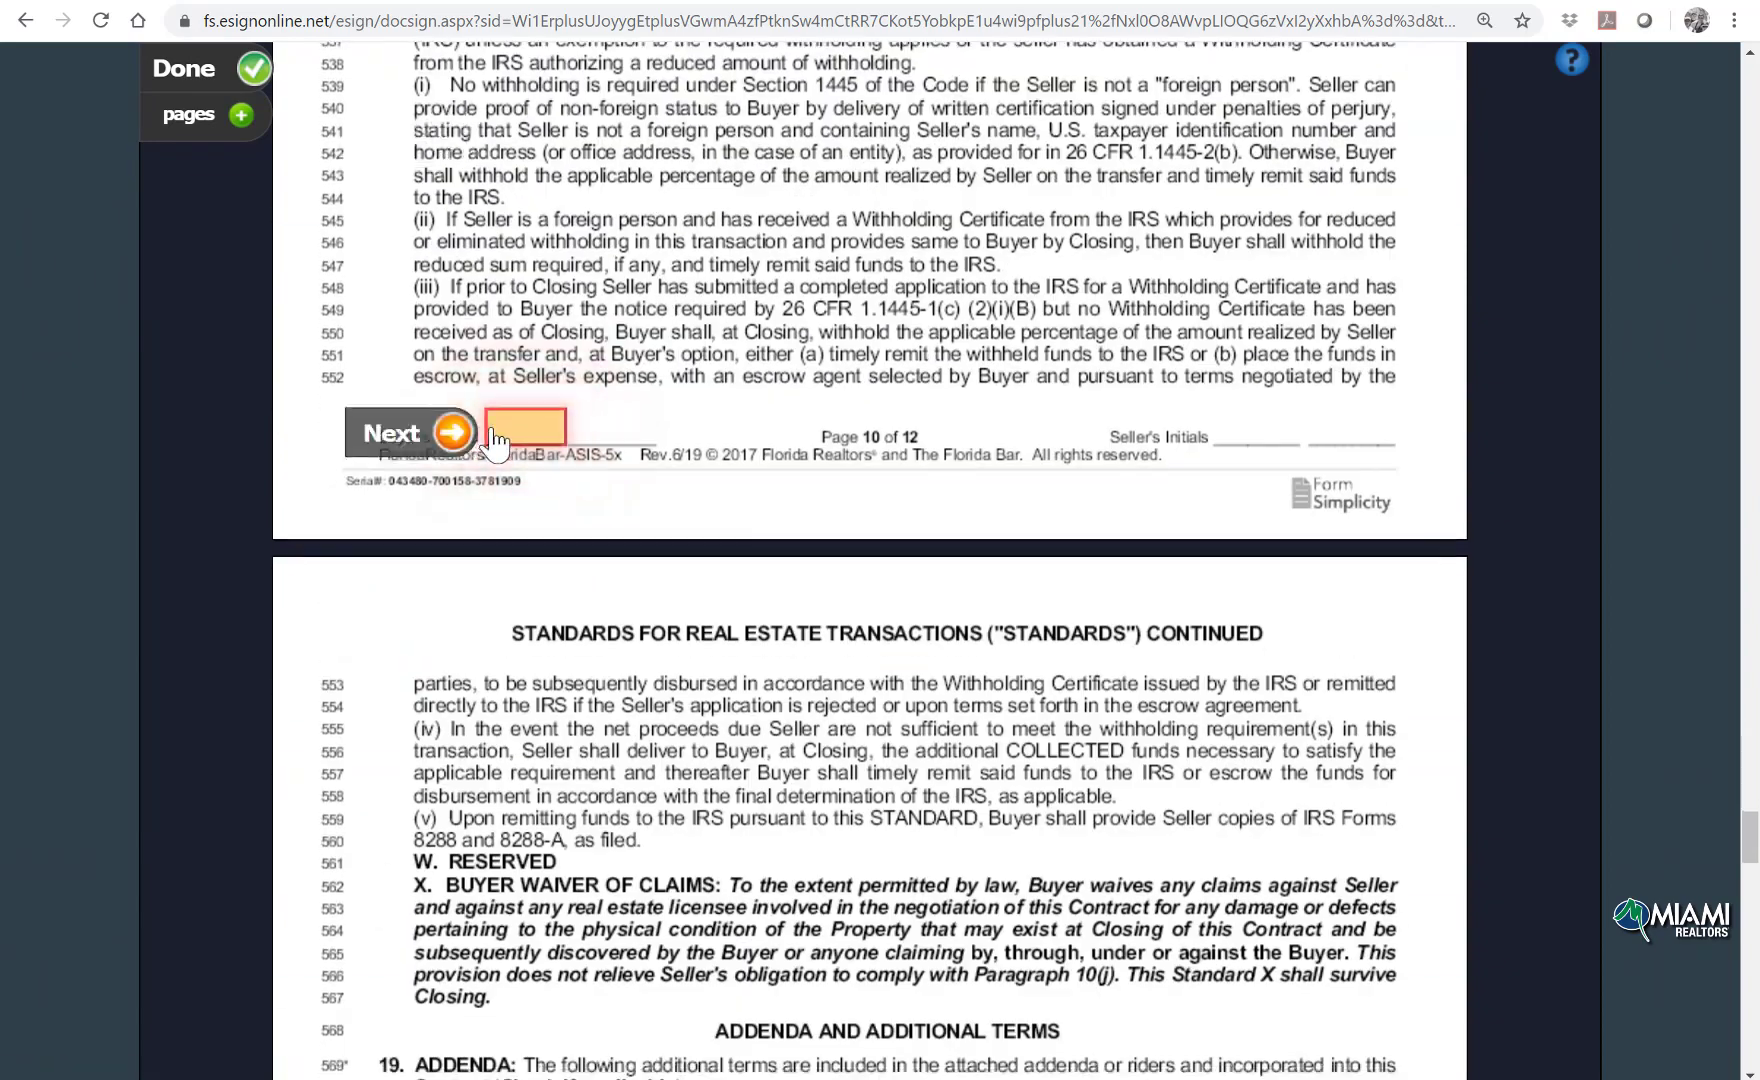
left_click(503, 543)
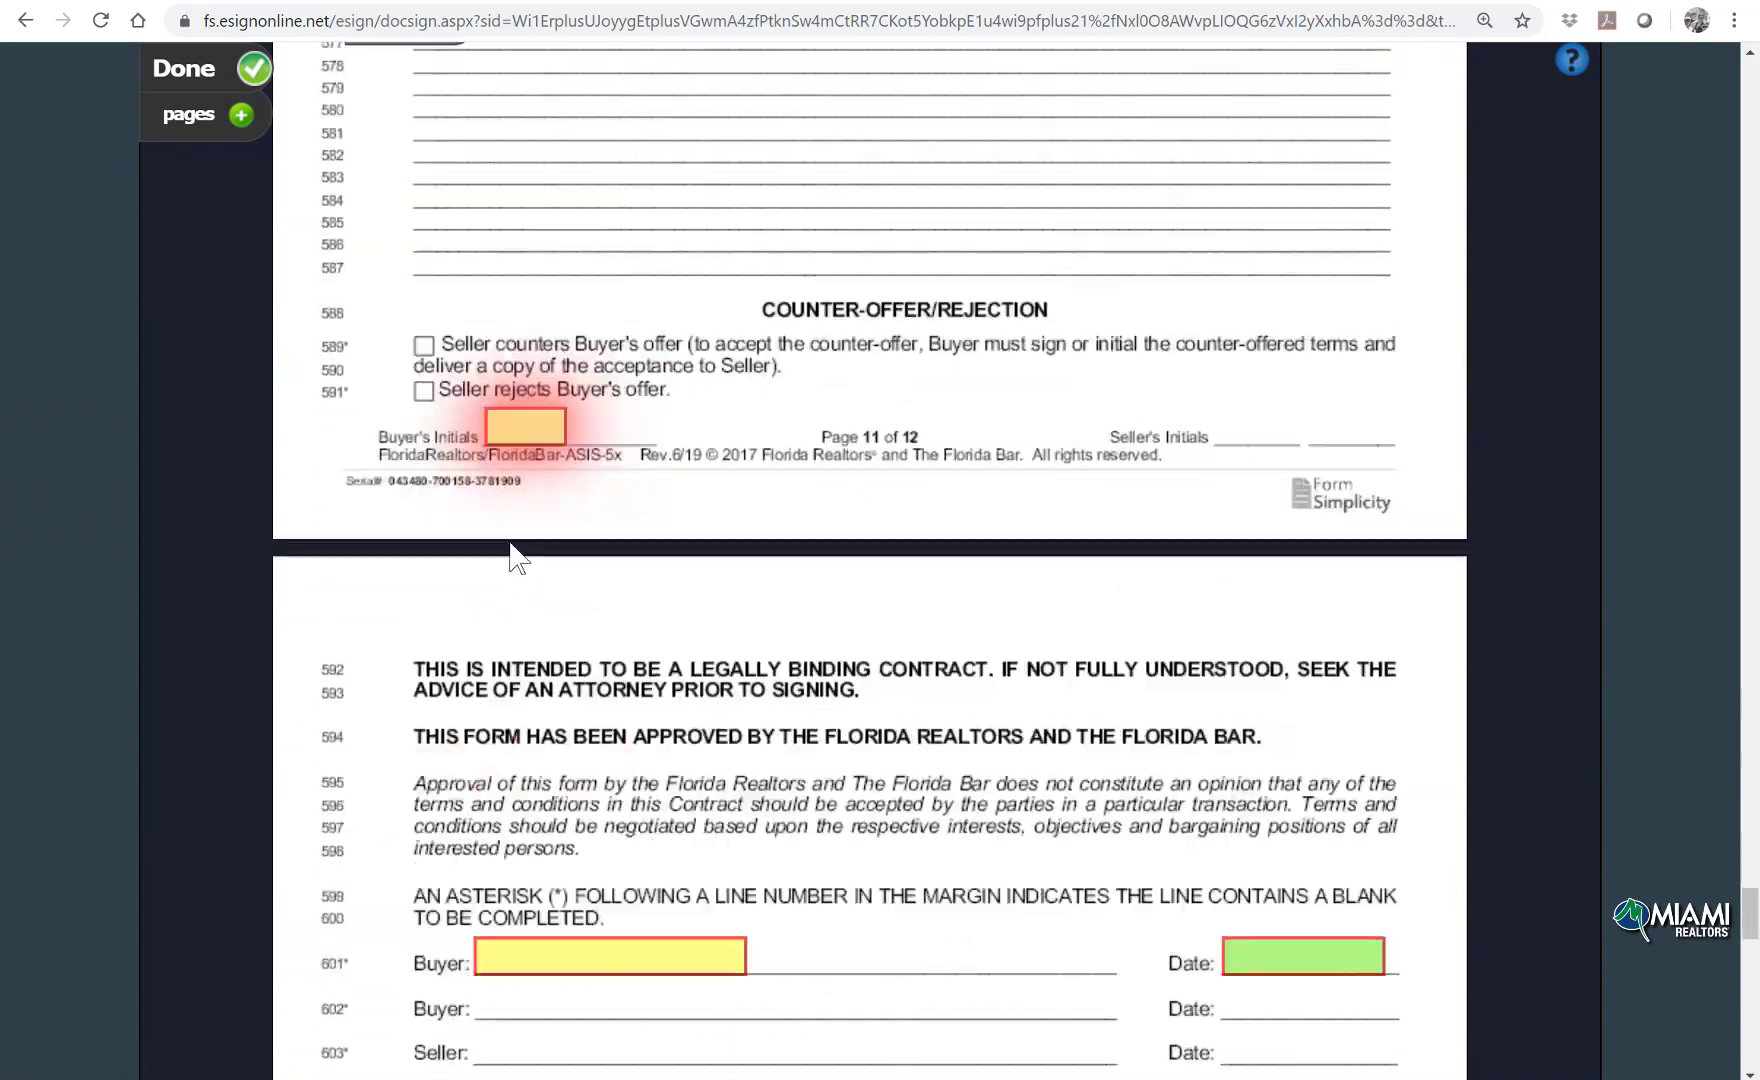
left_click(509, 438)
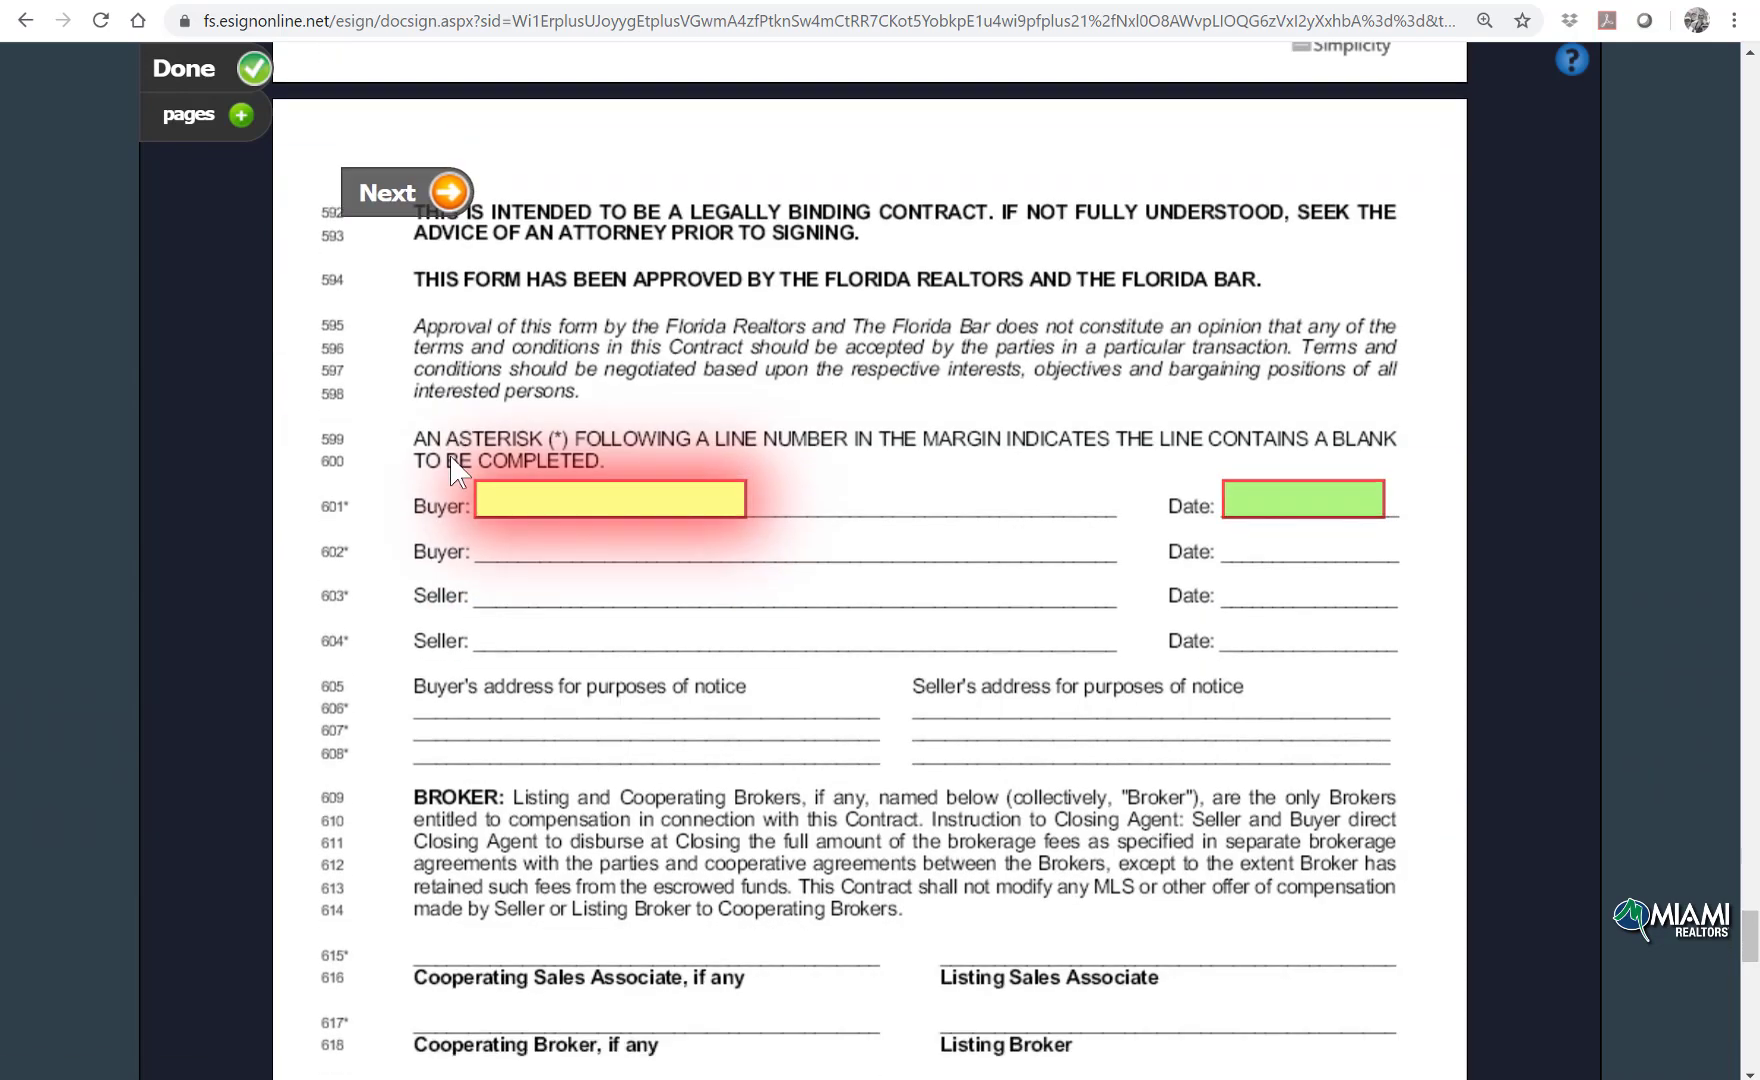
Step: Sign, date and initial the buyer lines and walk-through signature, then confirm completing the session
left_click(500, 437)
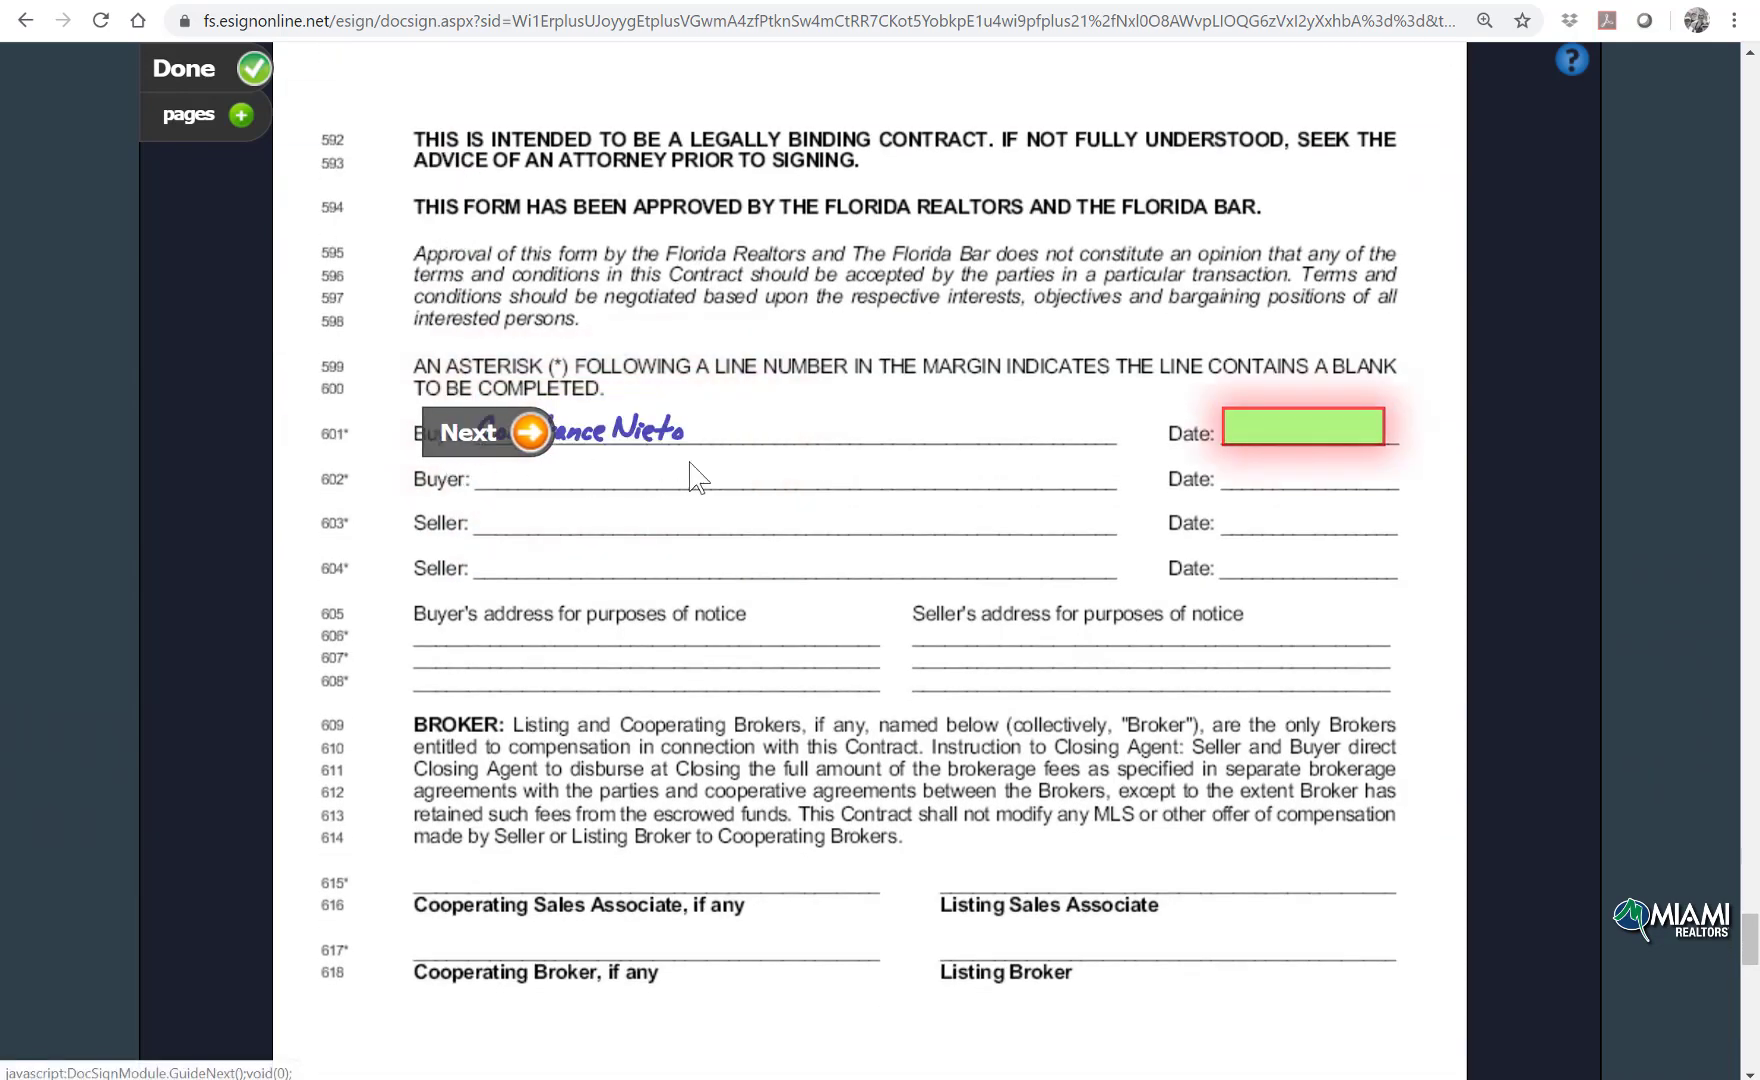
left_click(1234, 440)
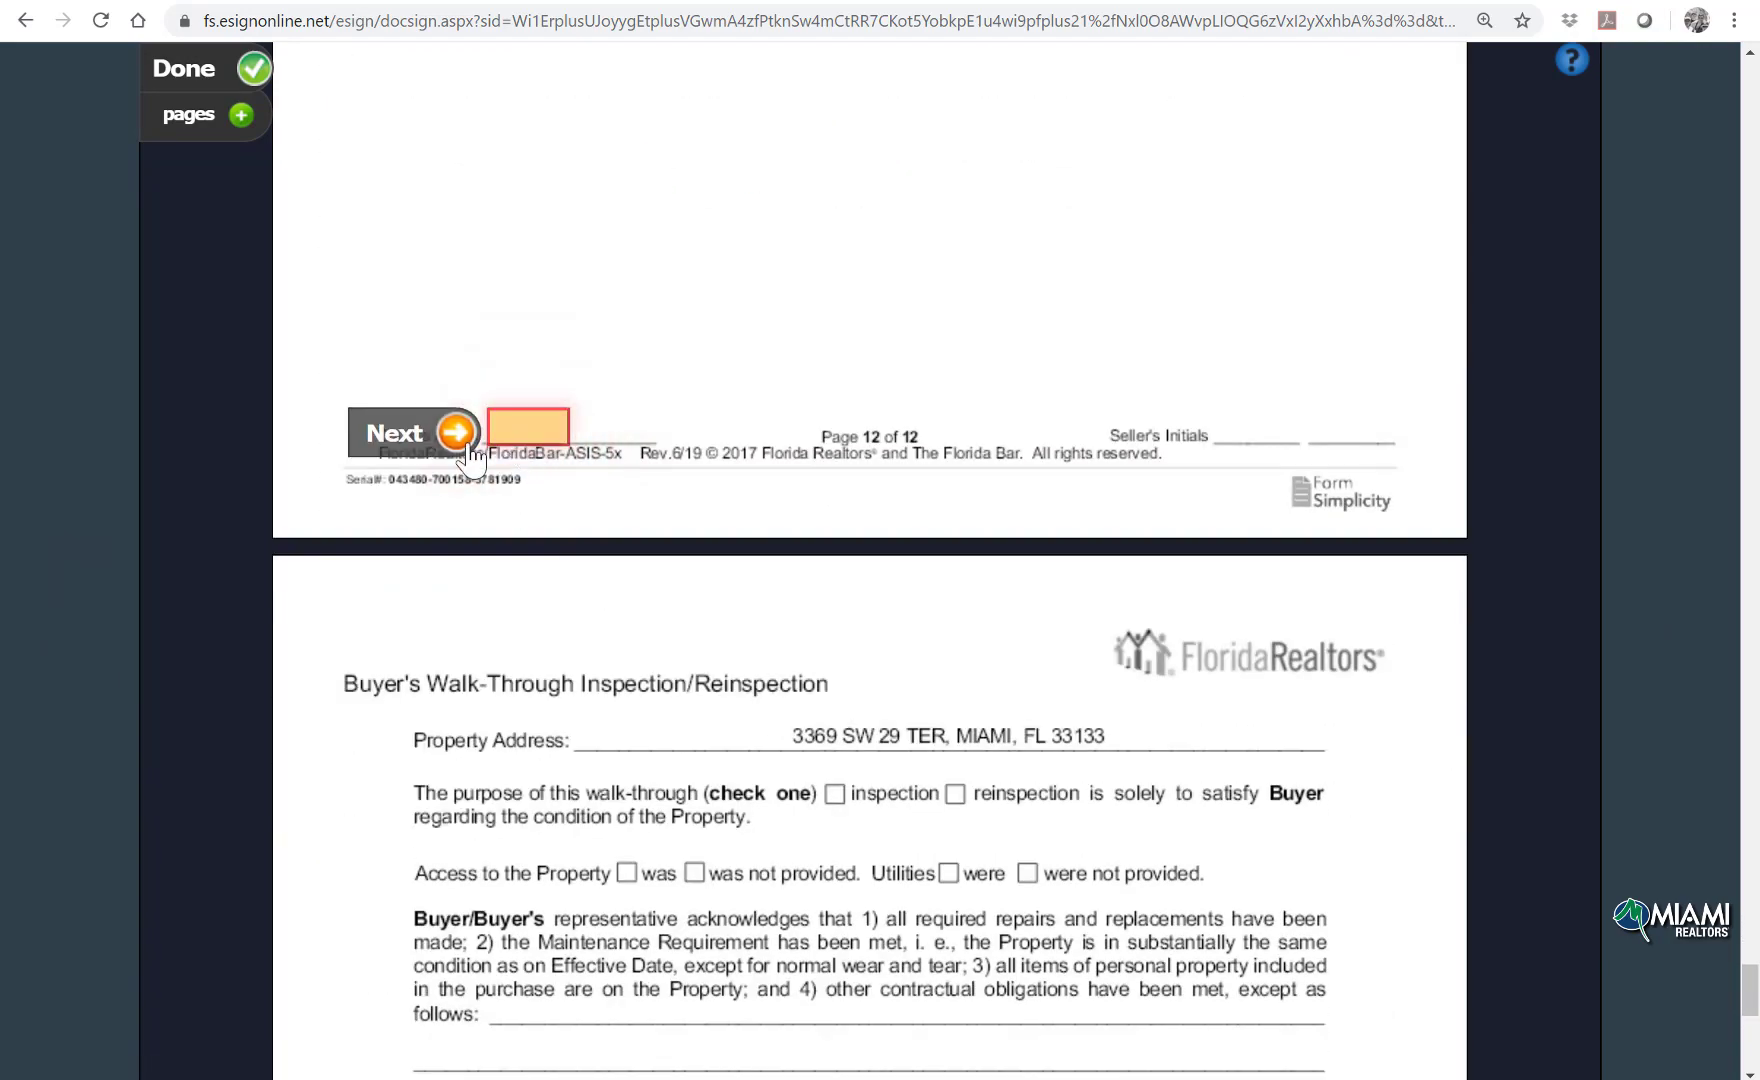
left_click(492, 432)
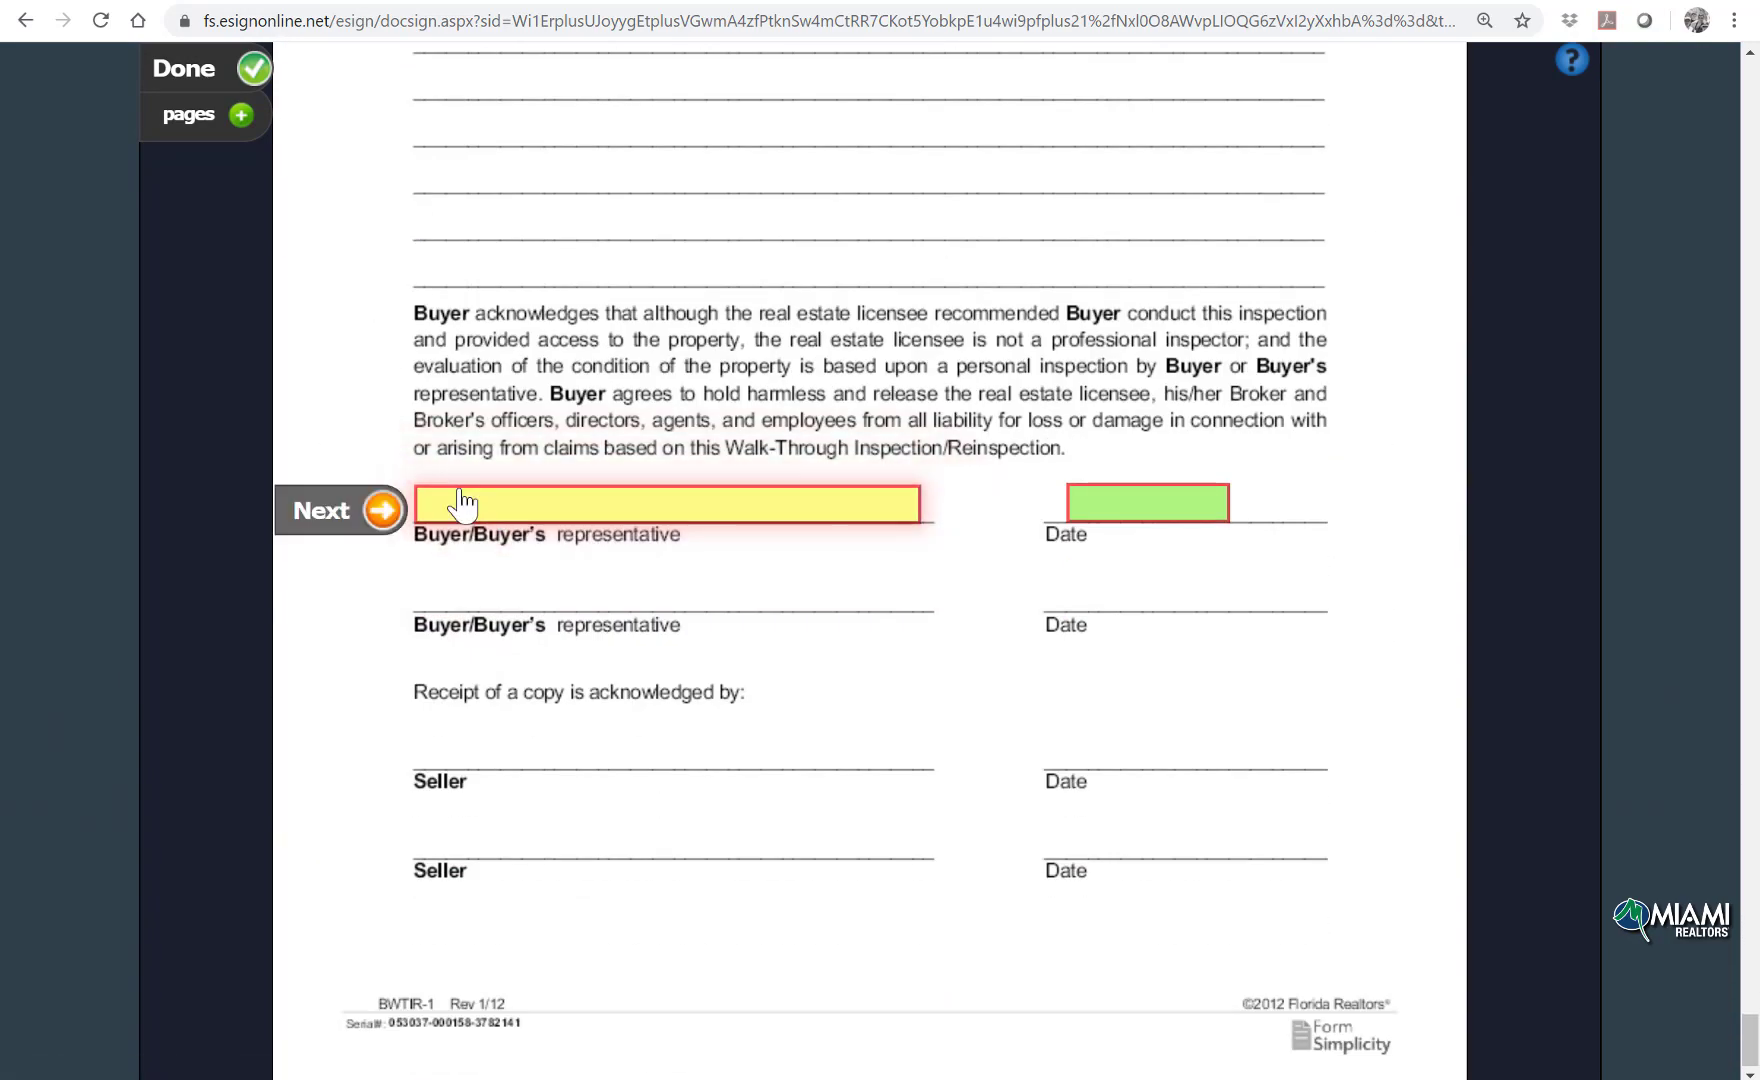
left_click(463, 505)
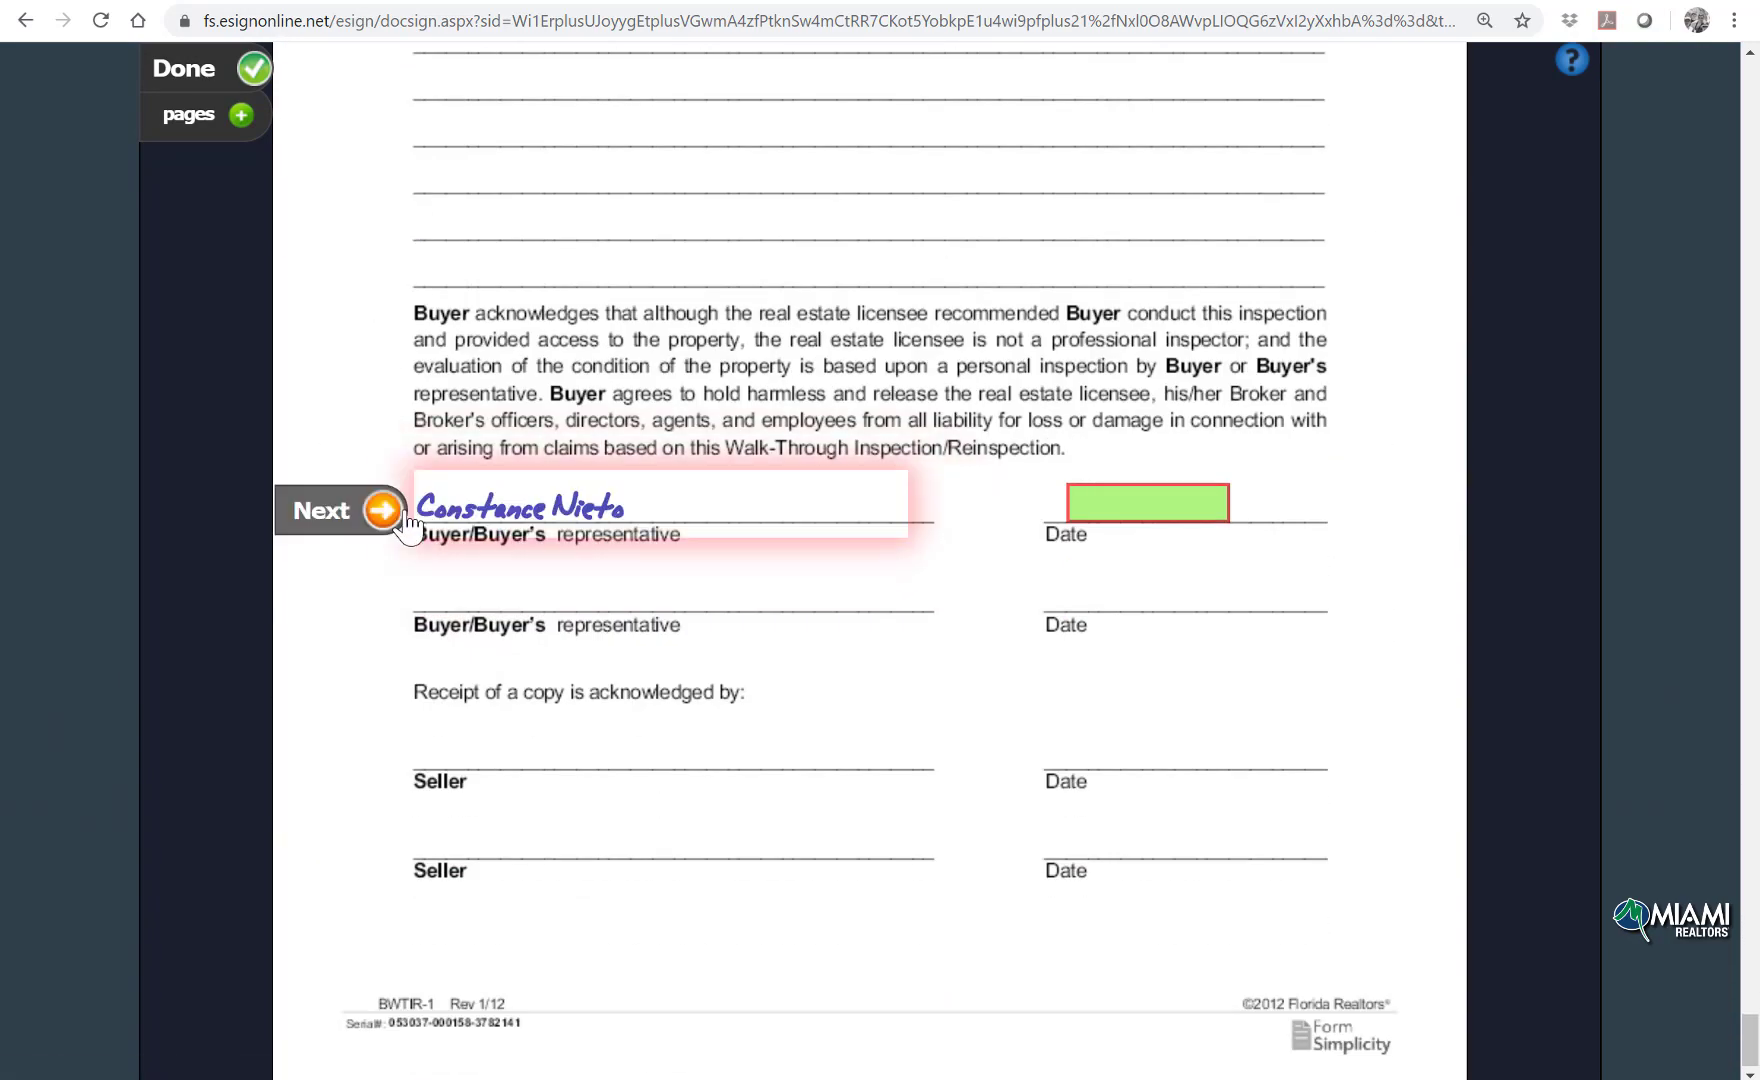
left_click(1170, 510)
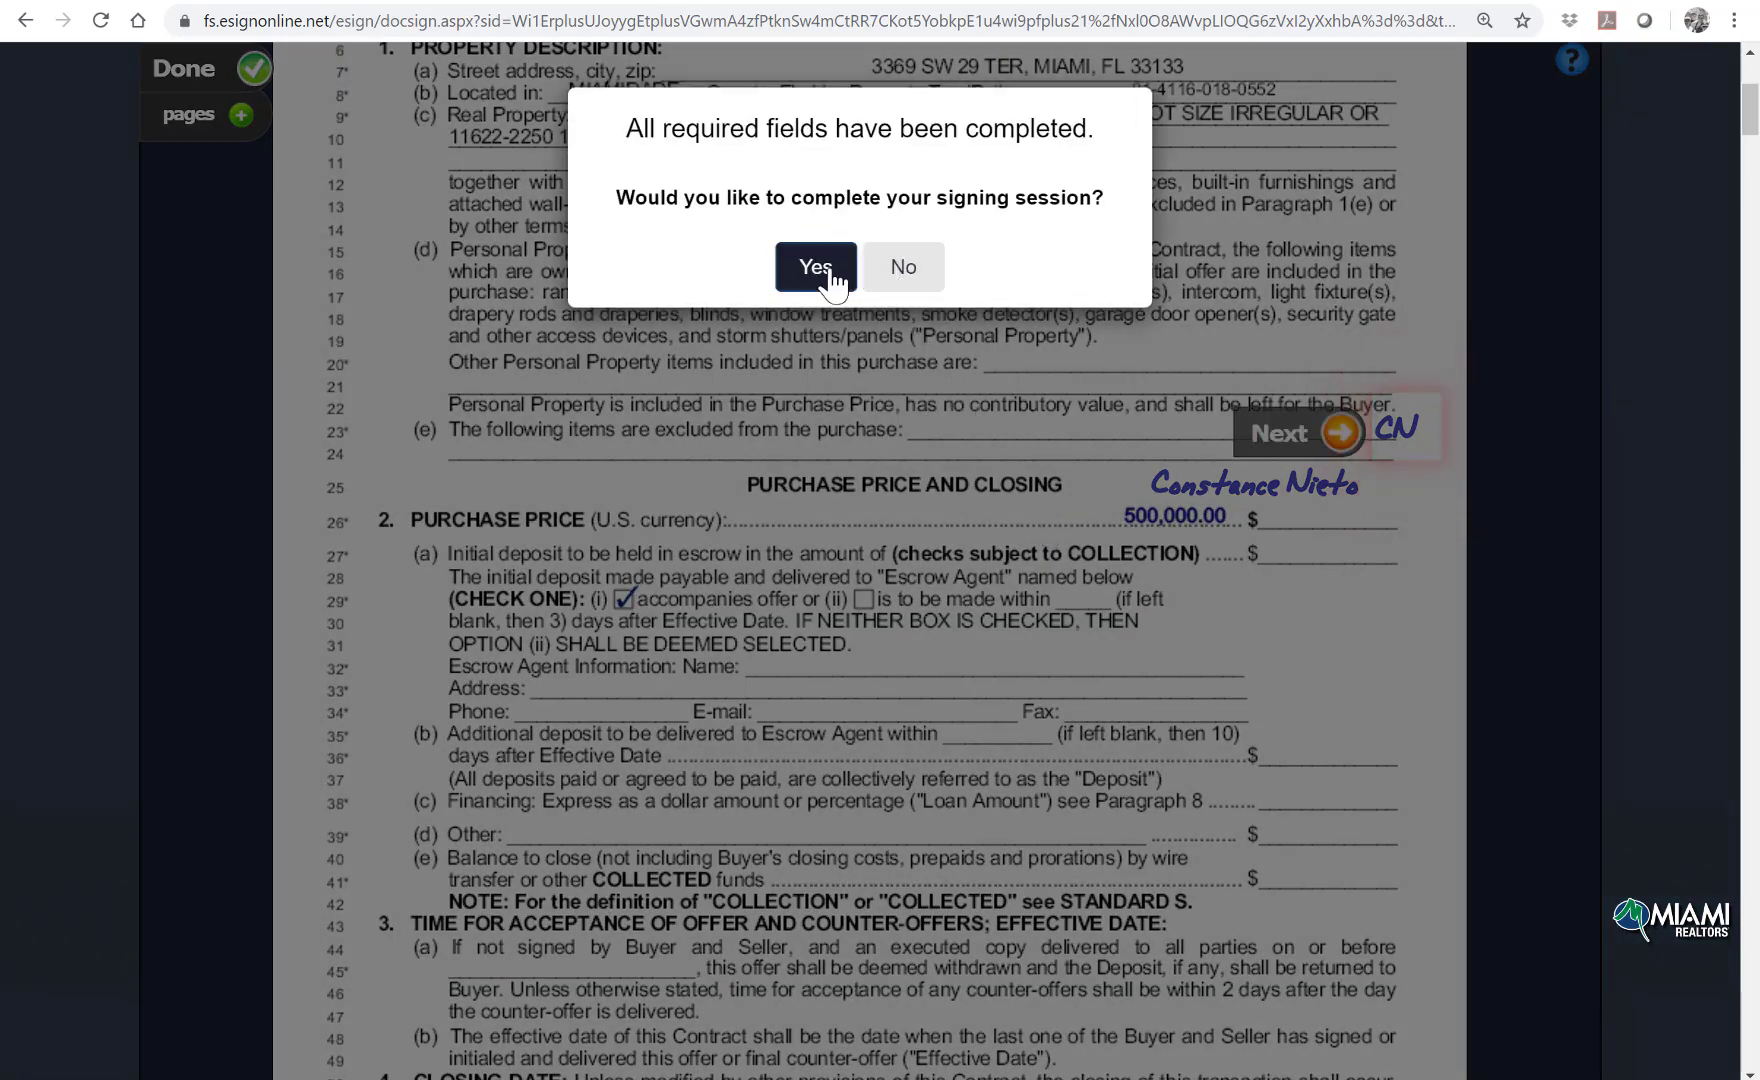
left_click(815, 268)
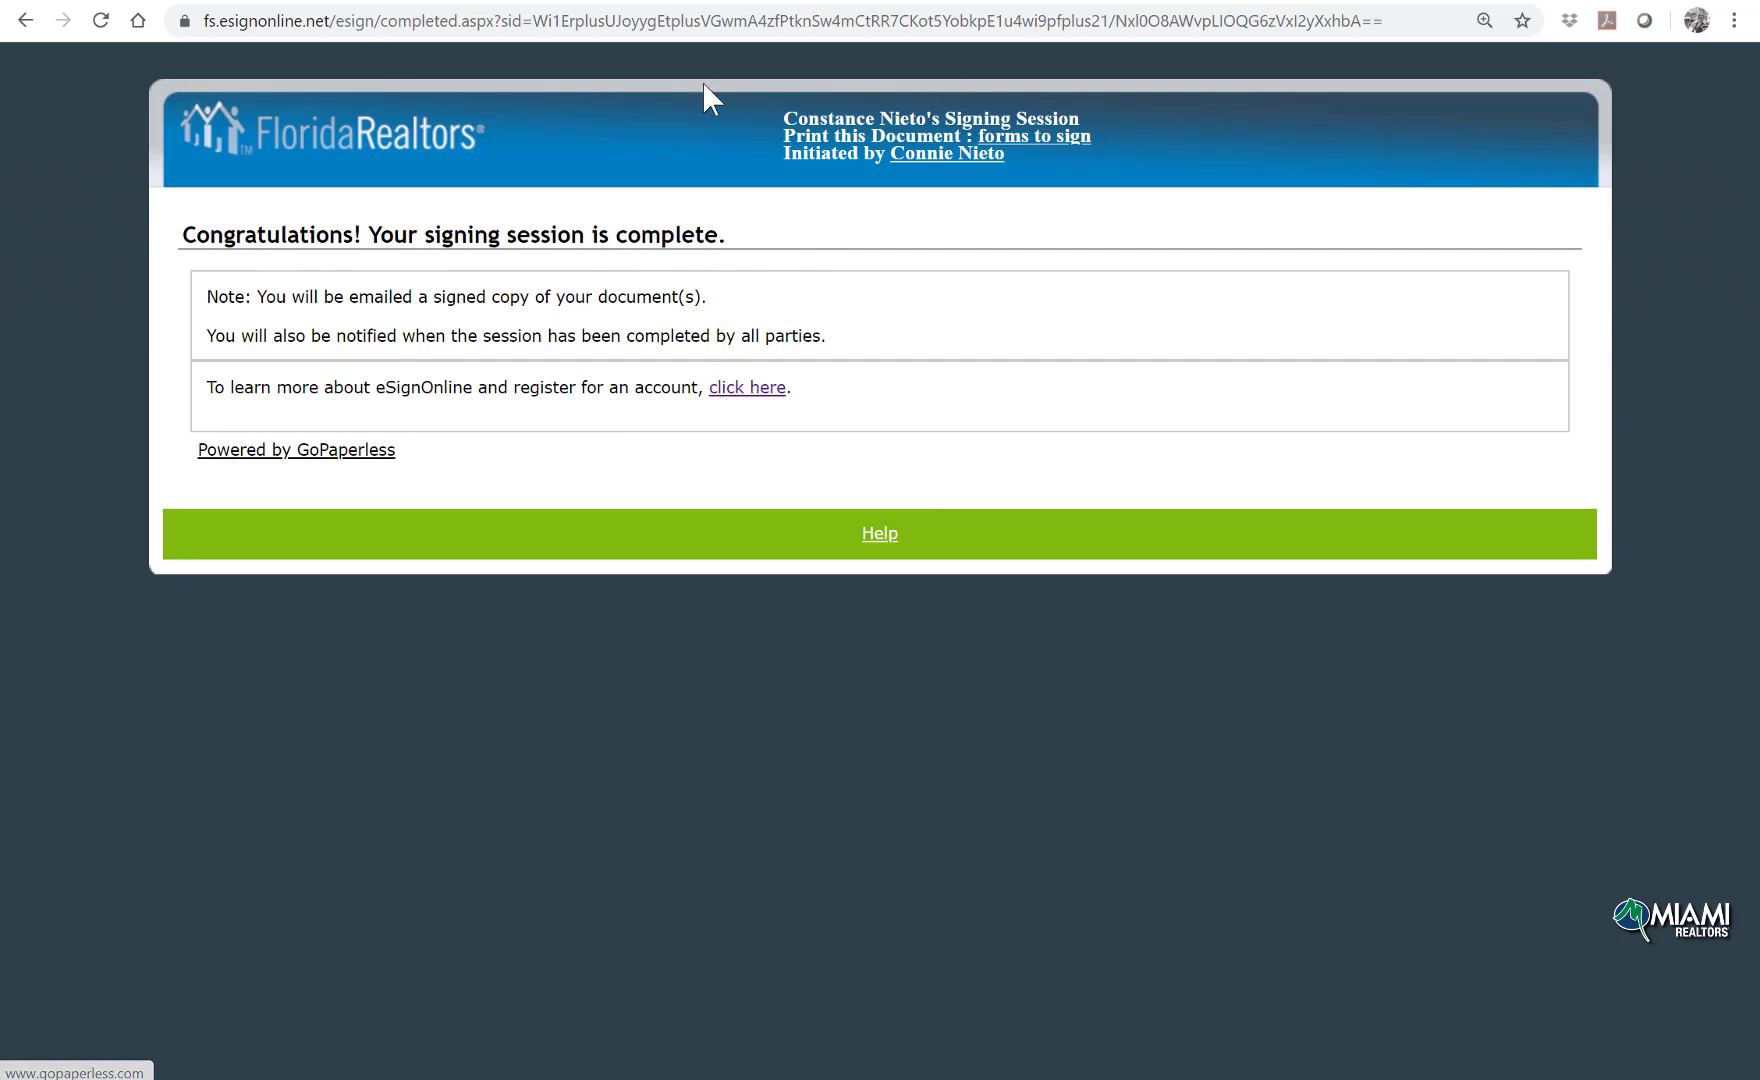
Step: Open the fred and barney transaction, scroll through its Forms and Files, then go to My Files
left_click(728, 3)
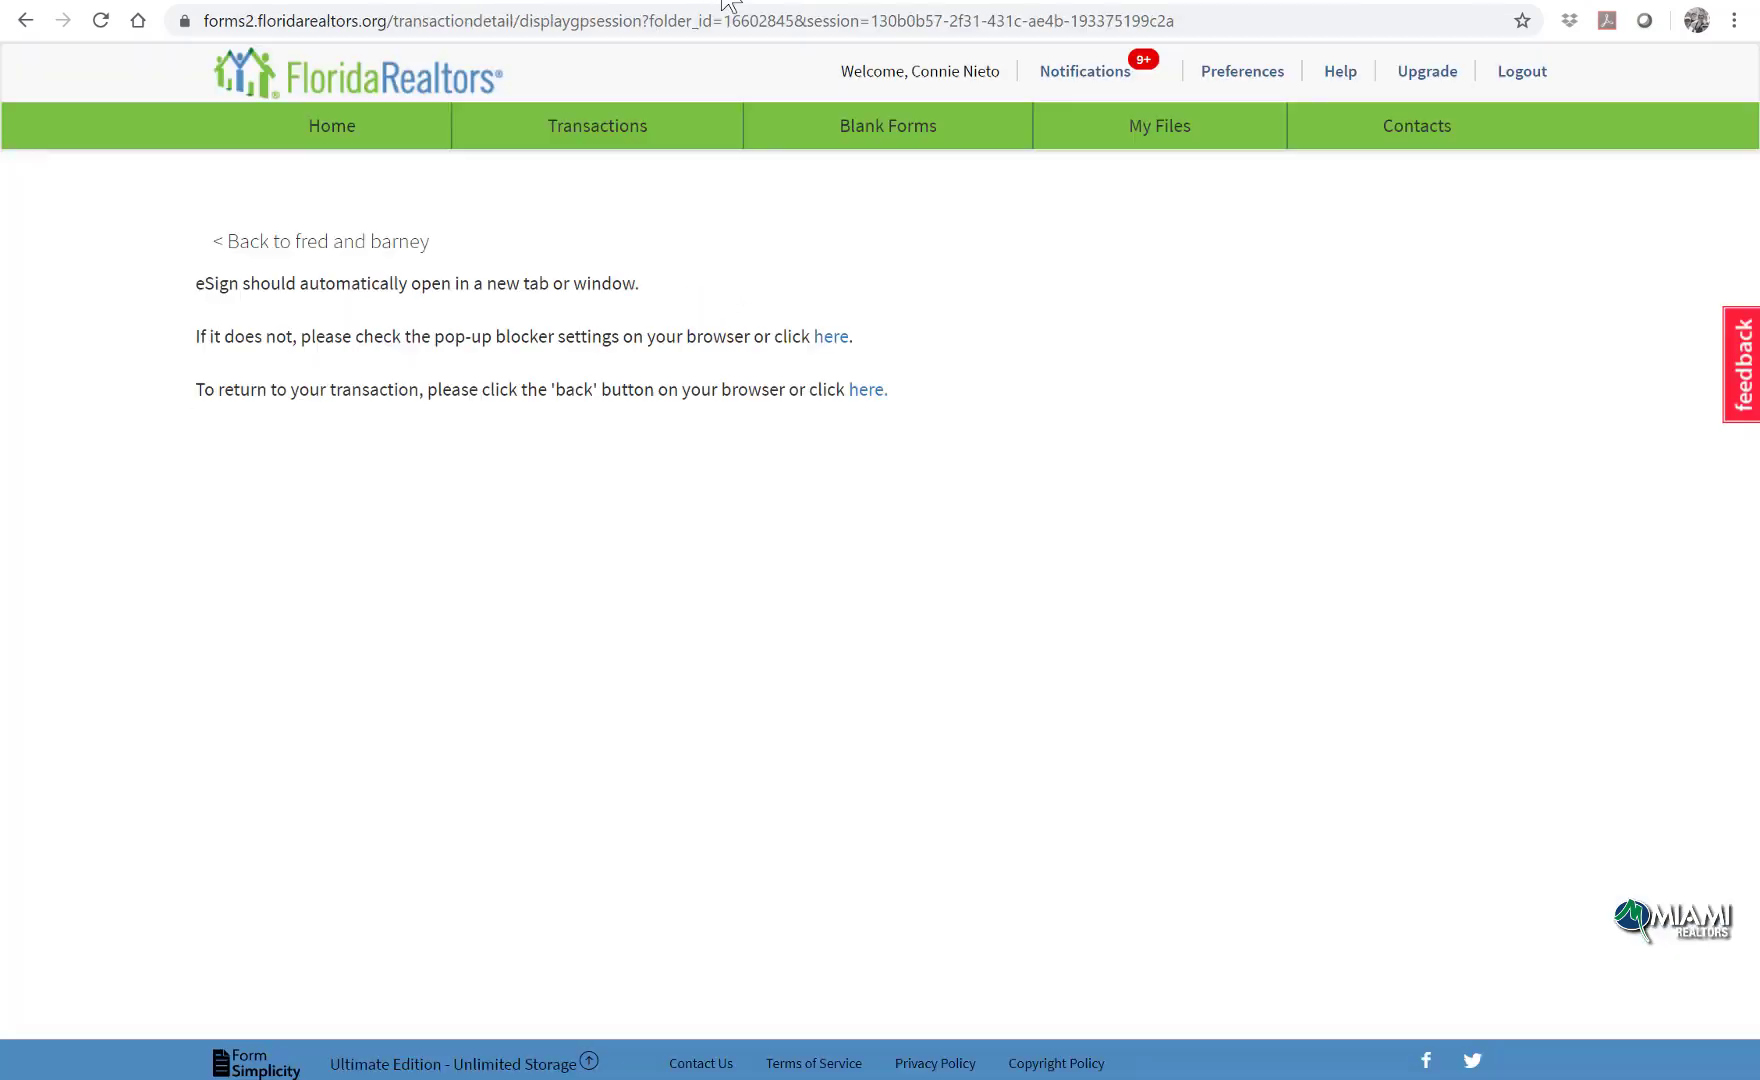
left_click(630, 130)
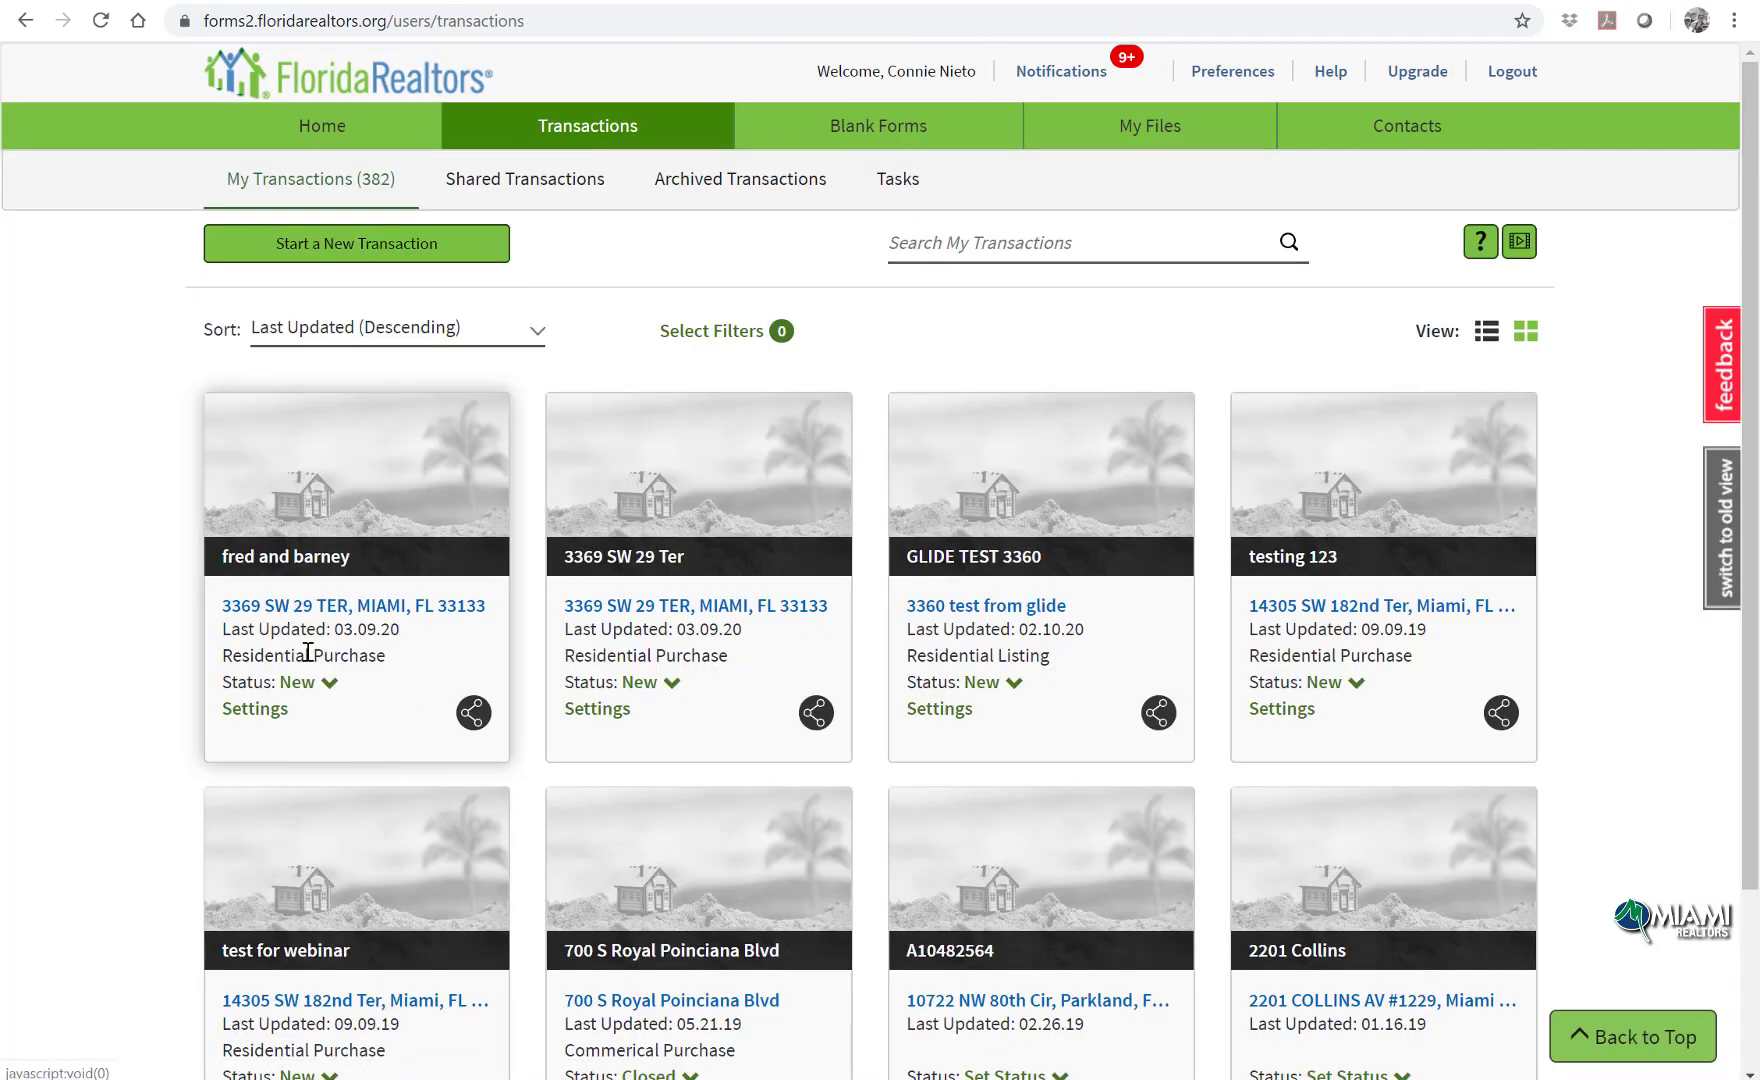
left_click(342, 608)
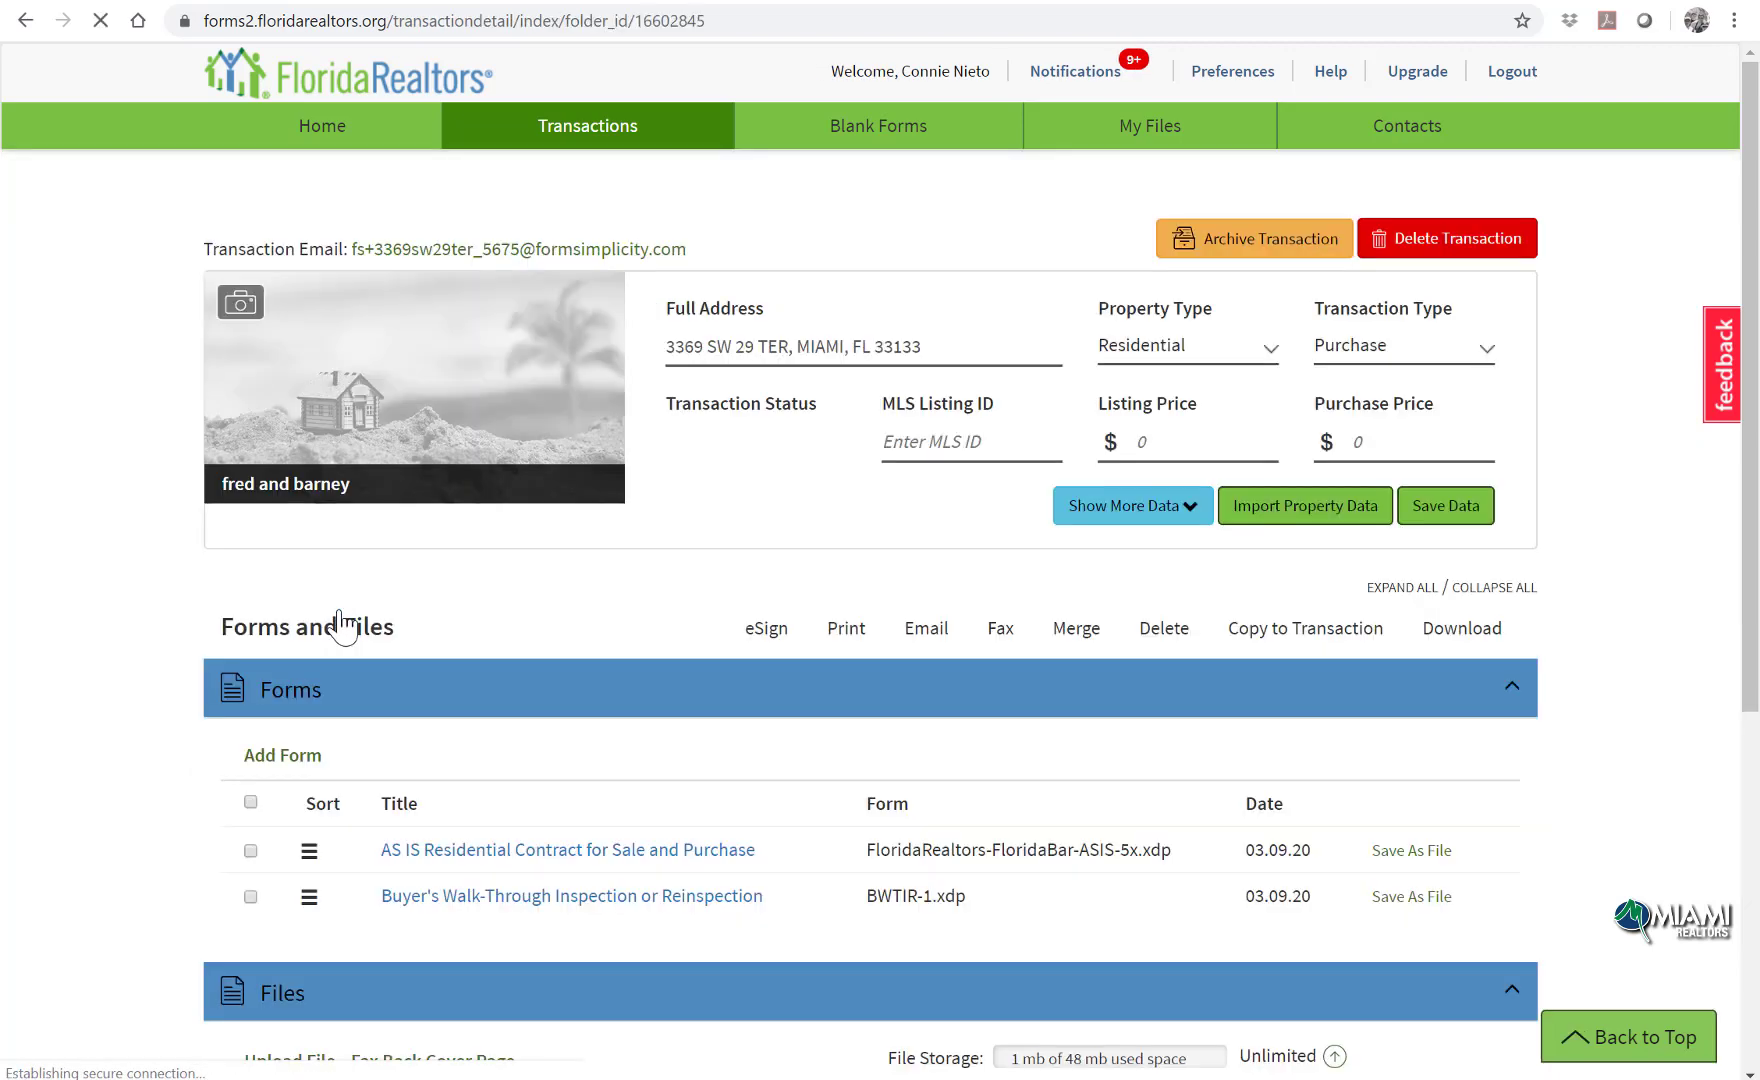
scroll(750, 655, "down", 2)
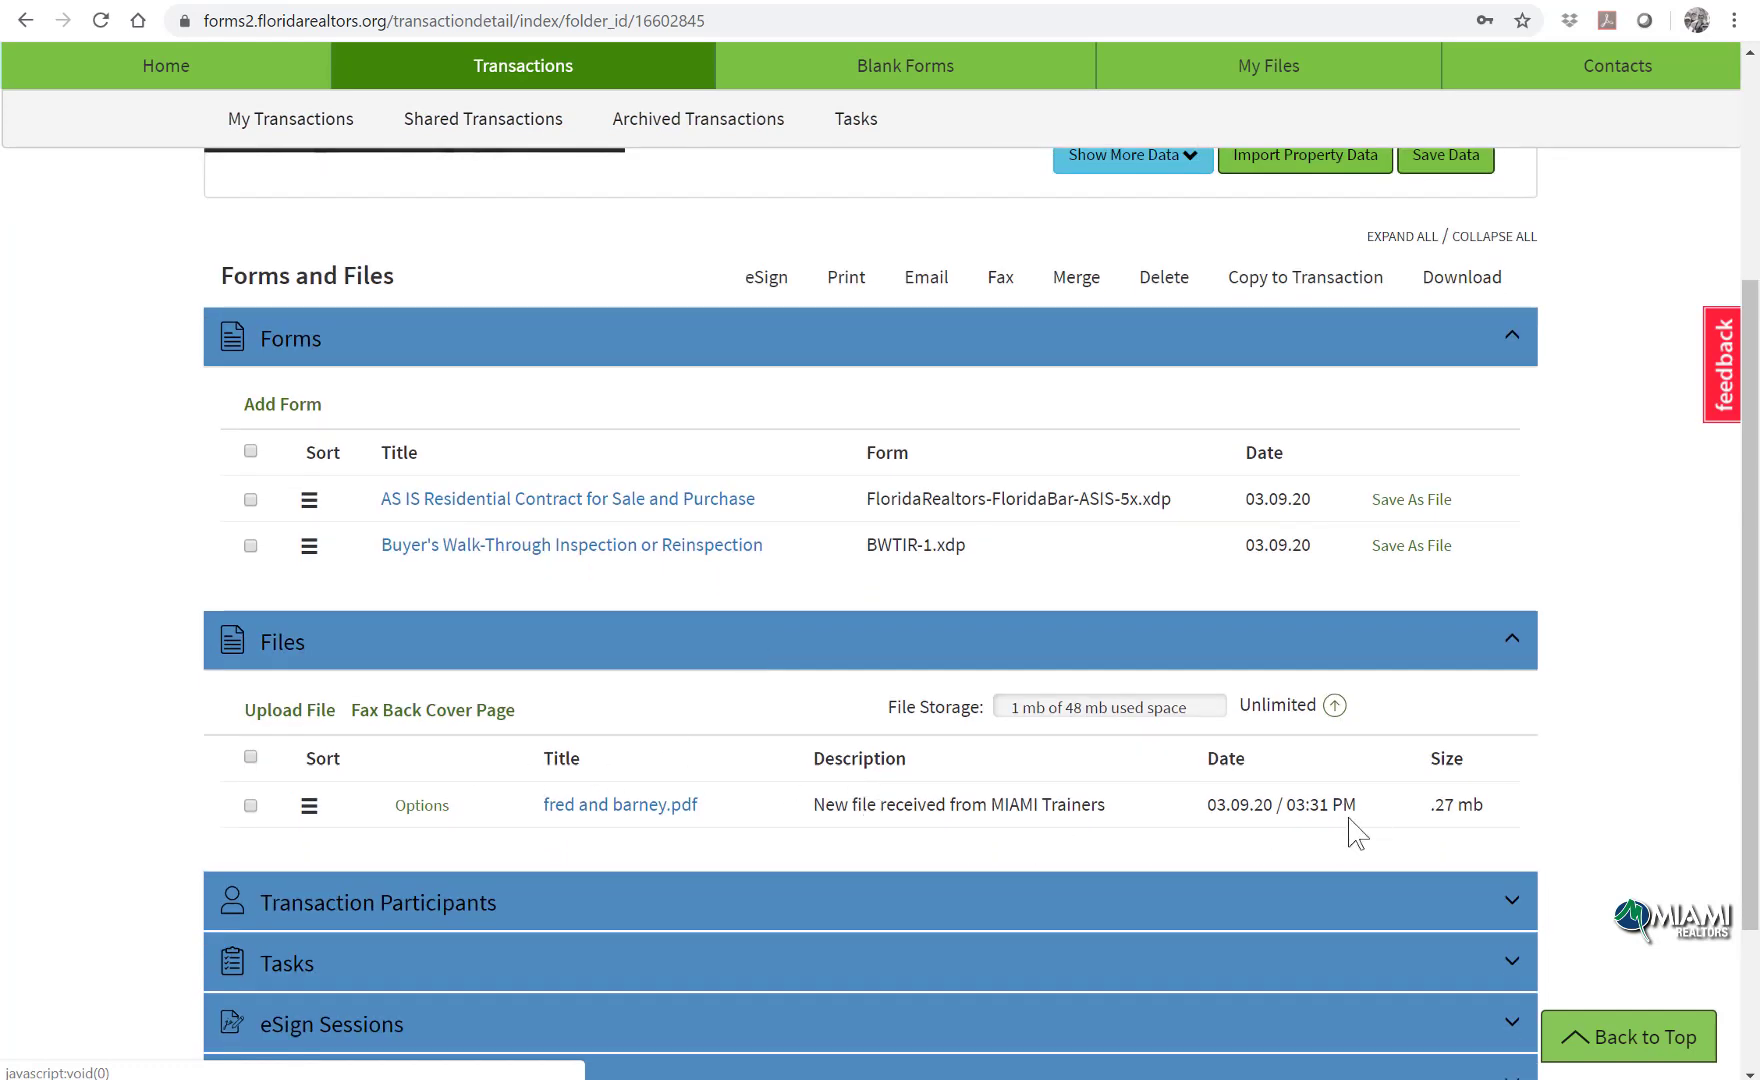
scroll(1355, 833, "up", 4)
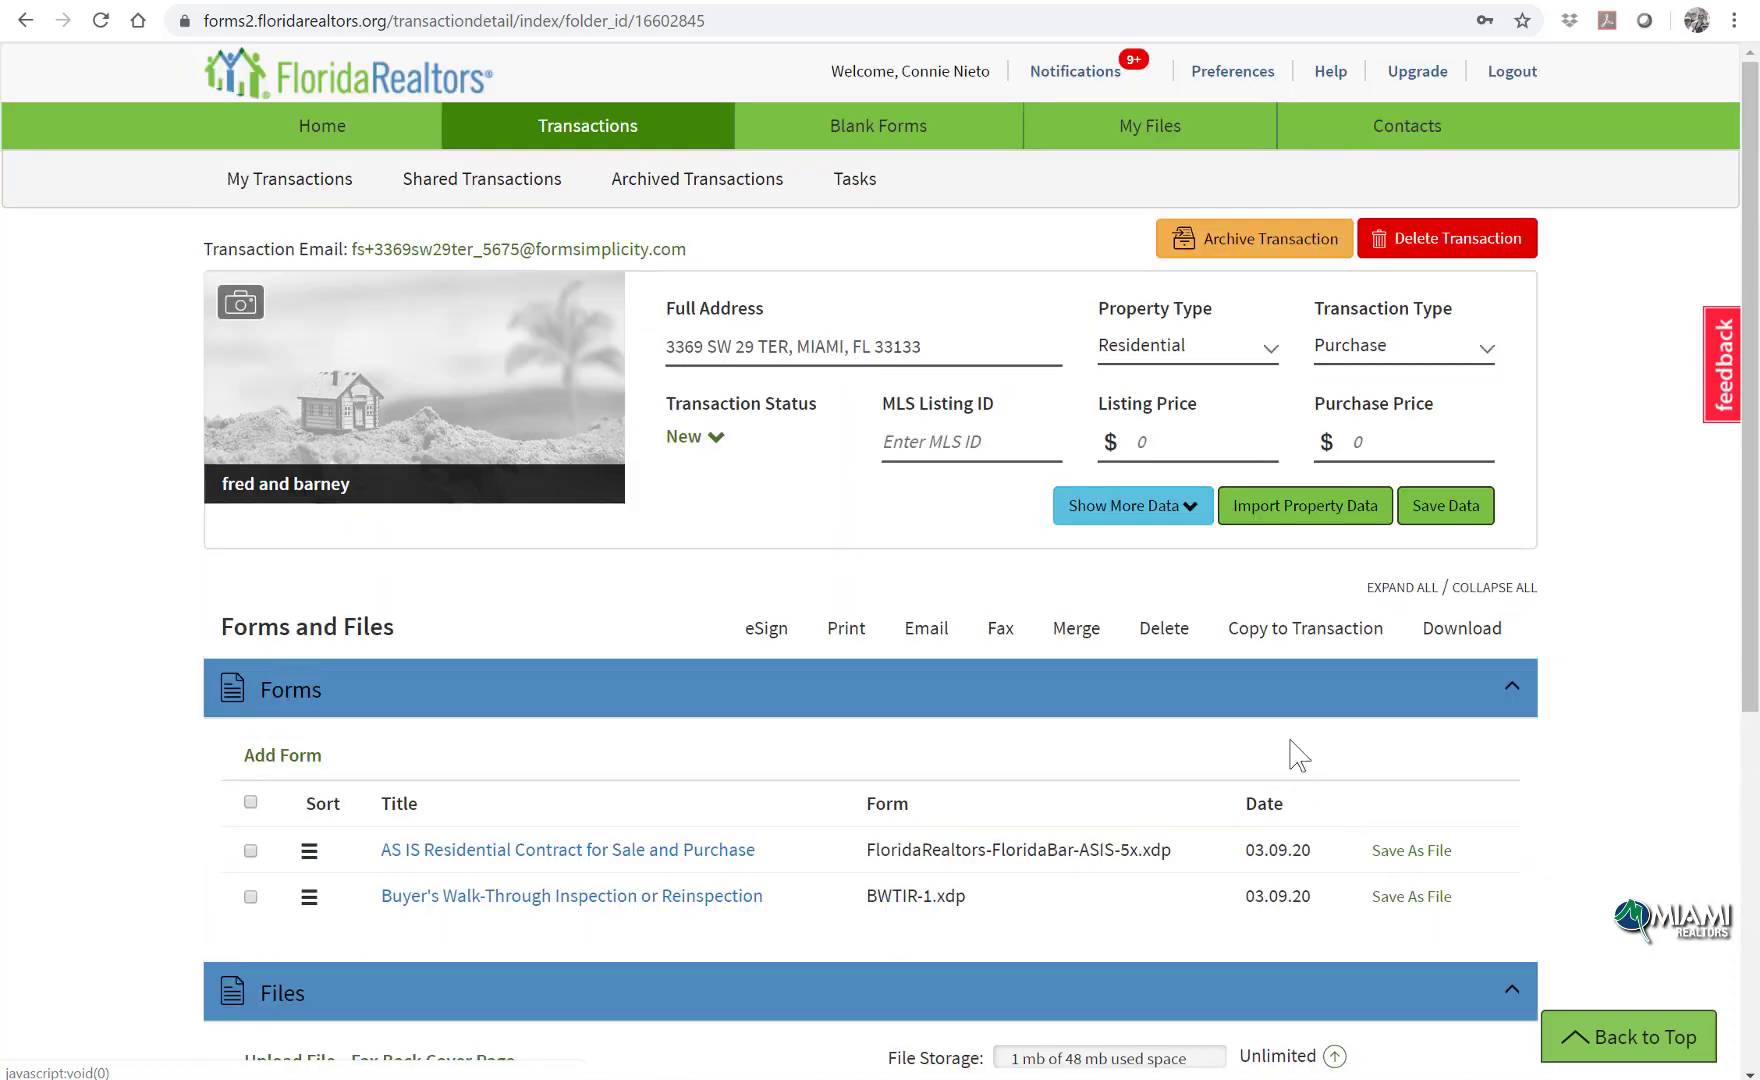
left_click(1176, 120)
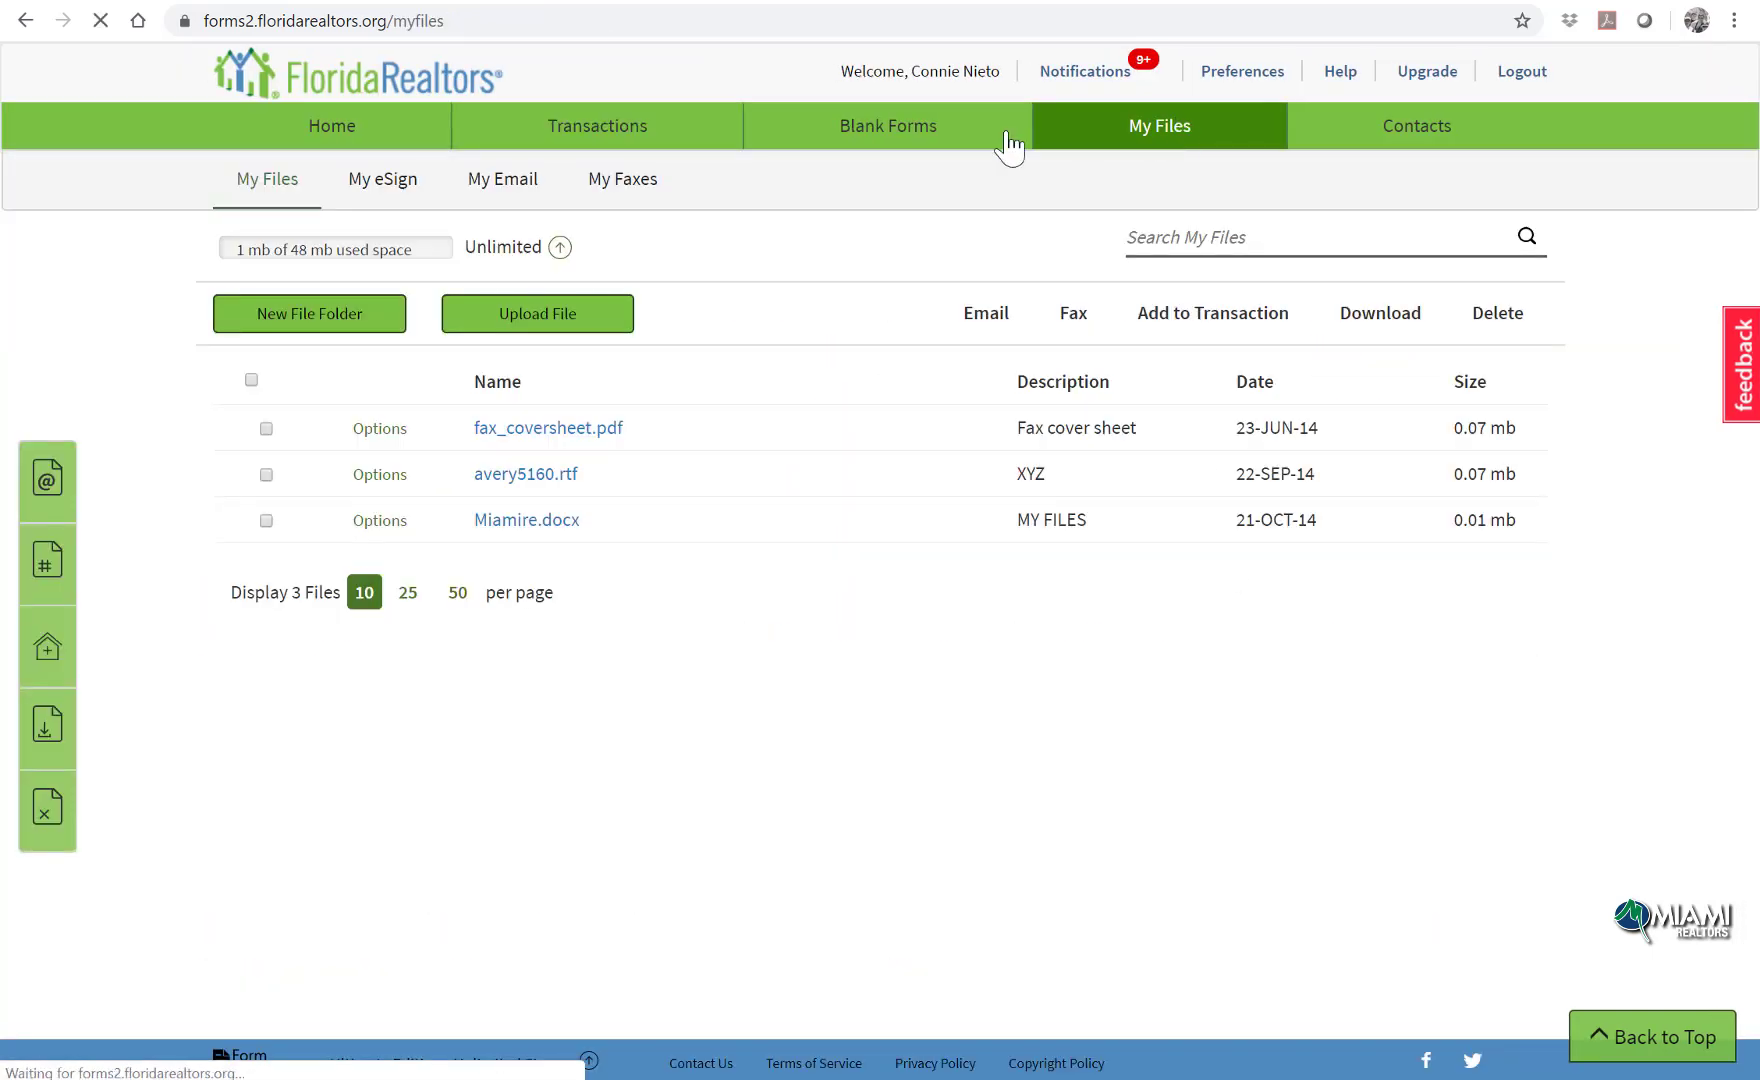
Step: View the documents signed in My eSign, then go back to the My Transactions list
left_click(411, 190)
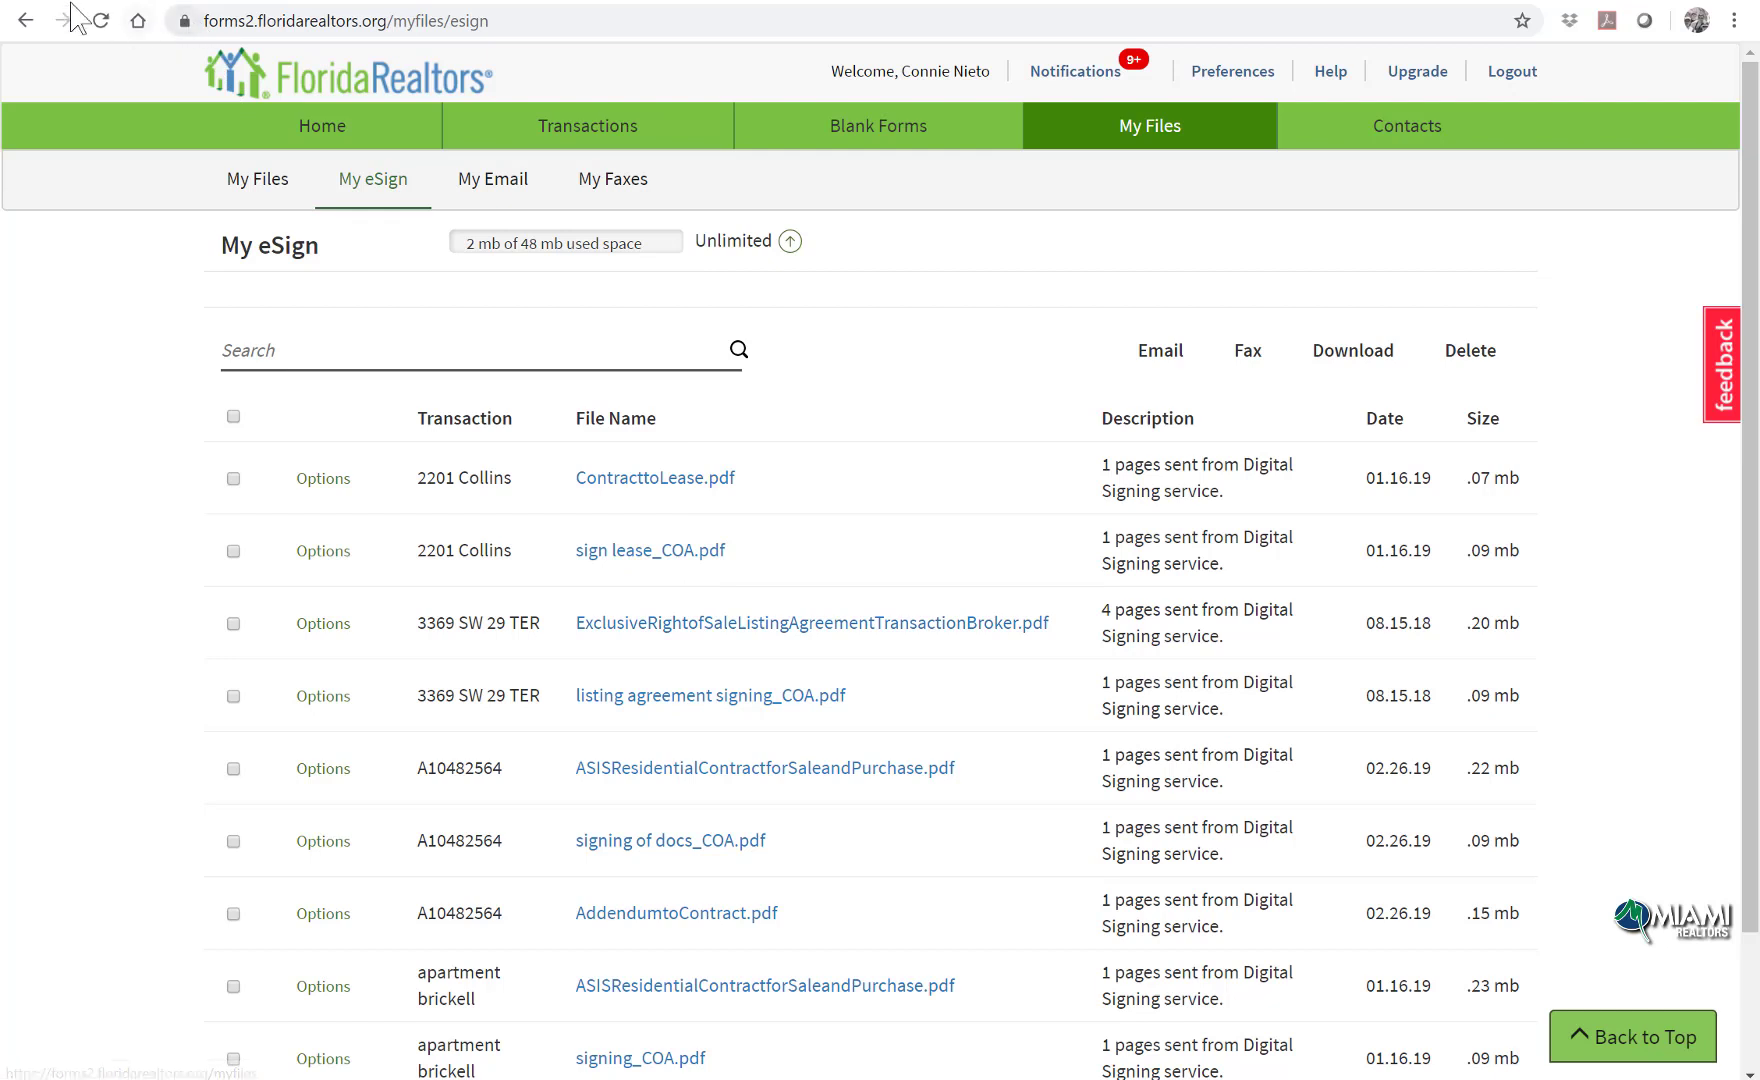
left_click(92, 24)
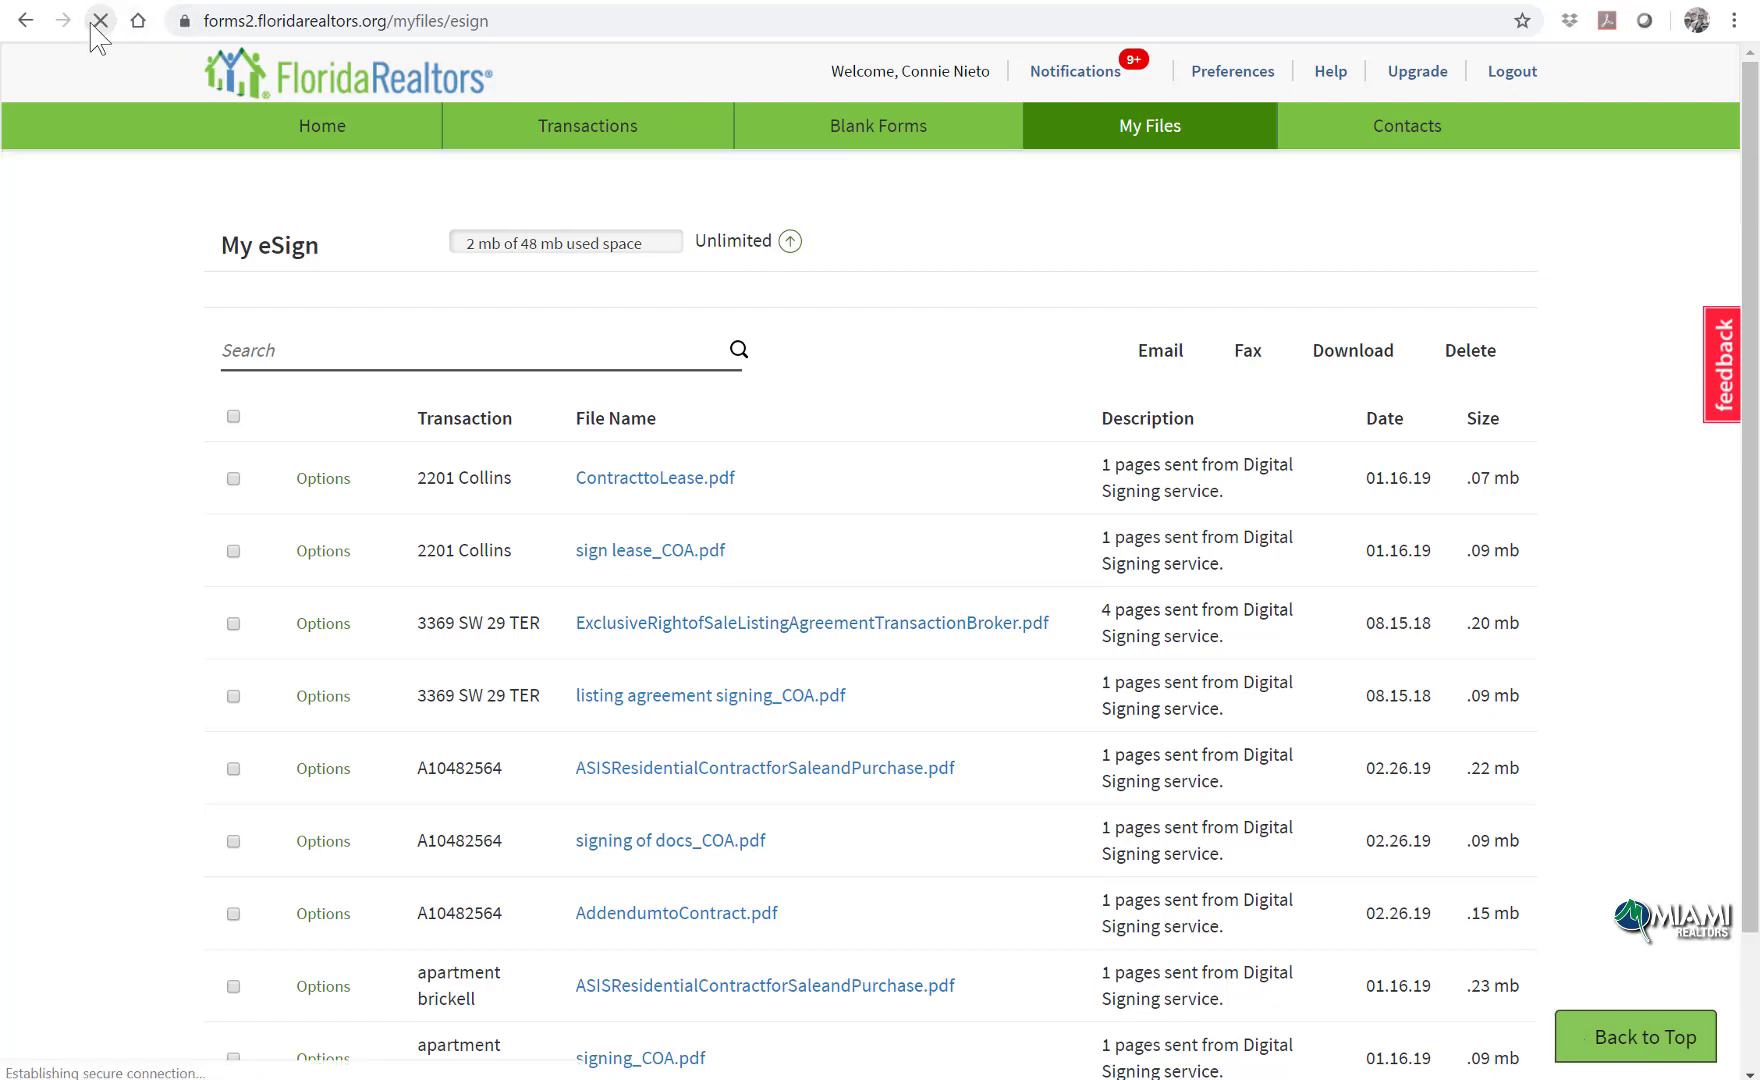
left_click(507, 130)
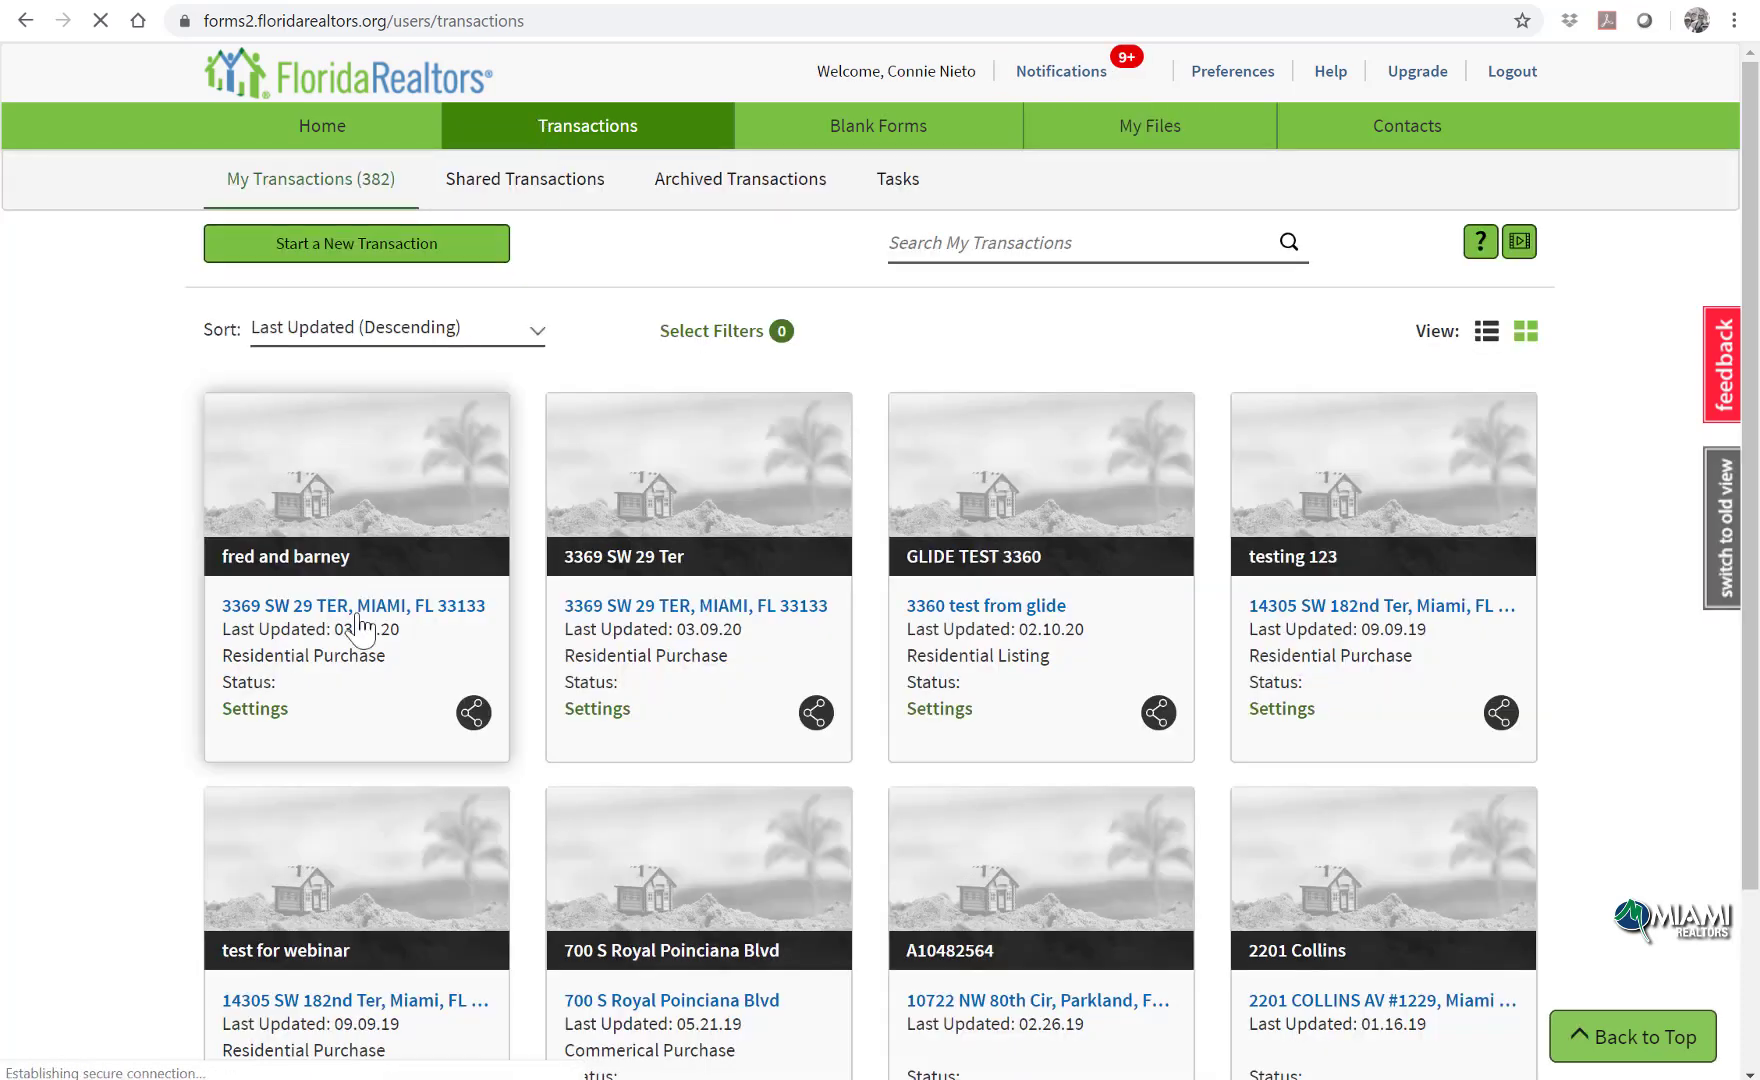
Step: Download forms to sign_COA.pdf from the fred and barney transaction's Files and open it
left_click(360, 630)
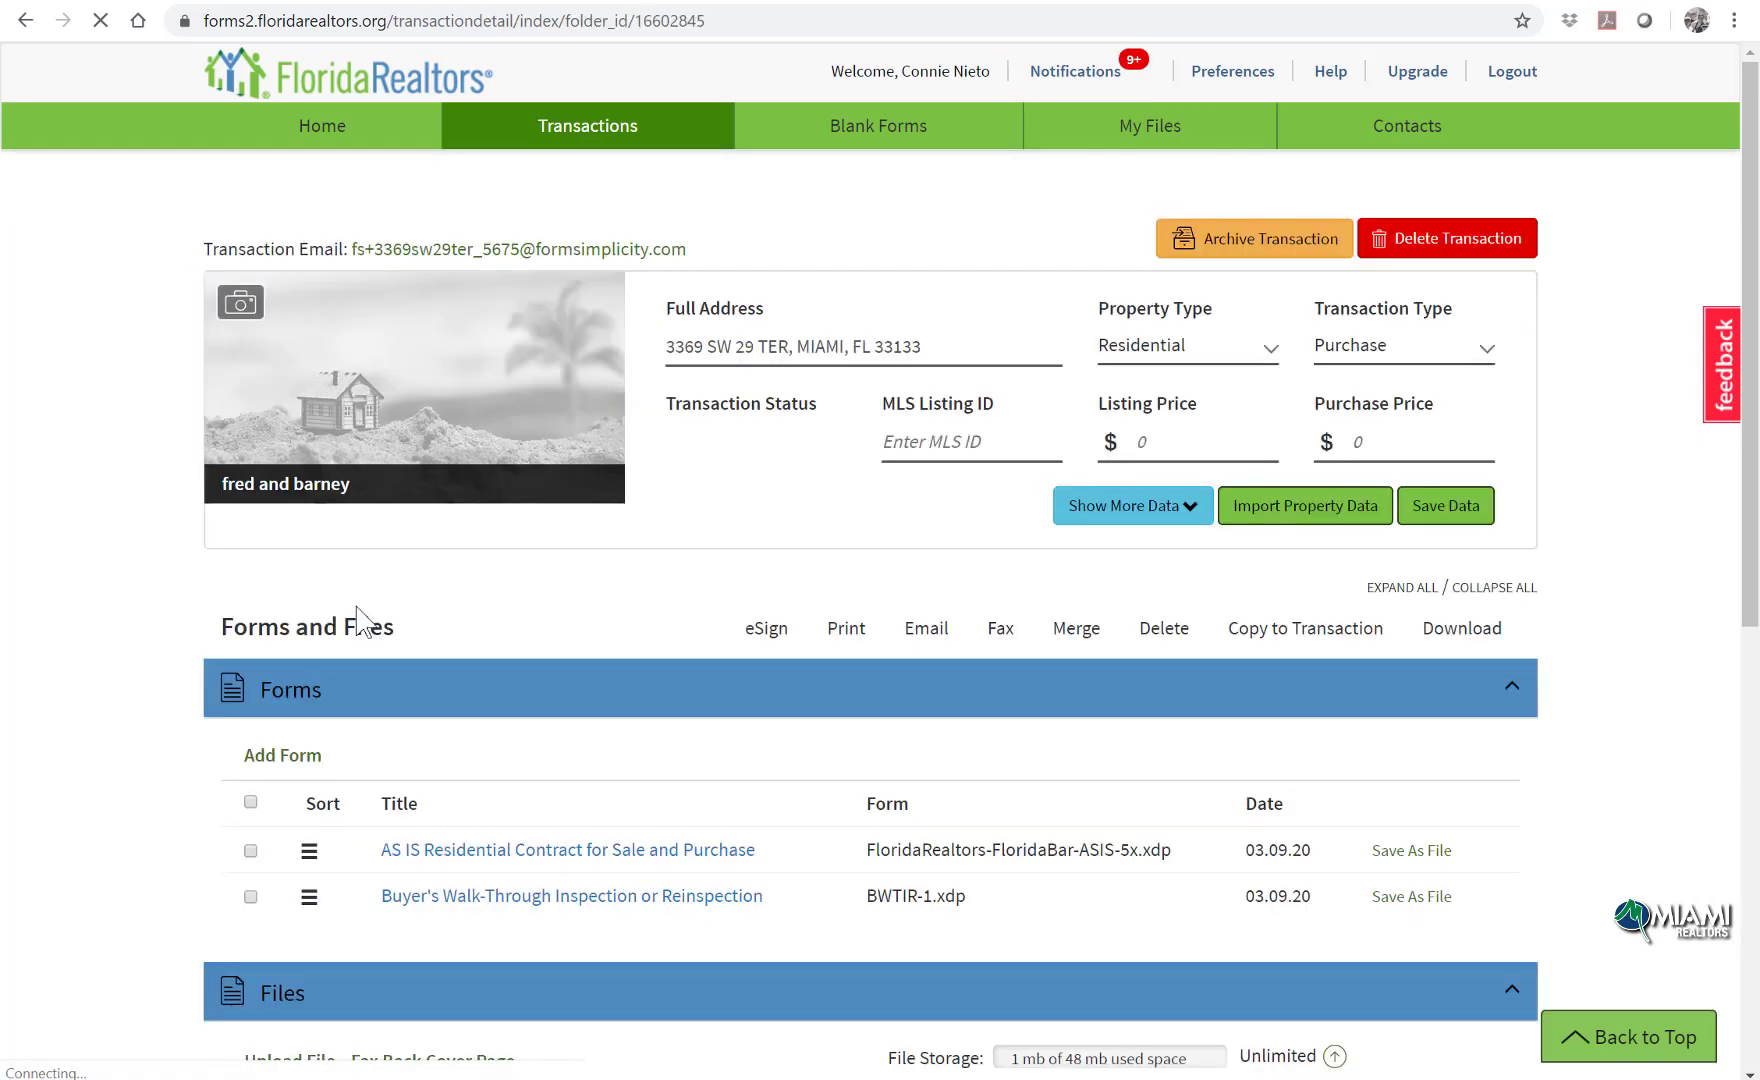
scroll(652, 719, "down", 2)
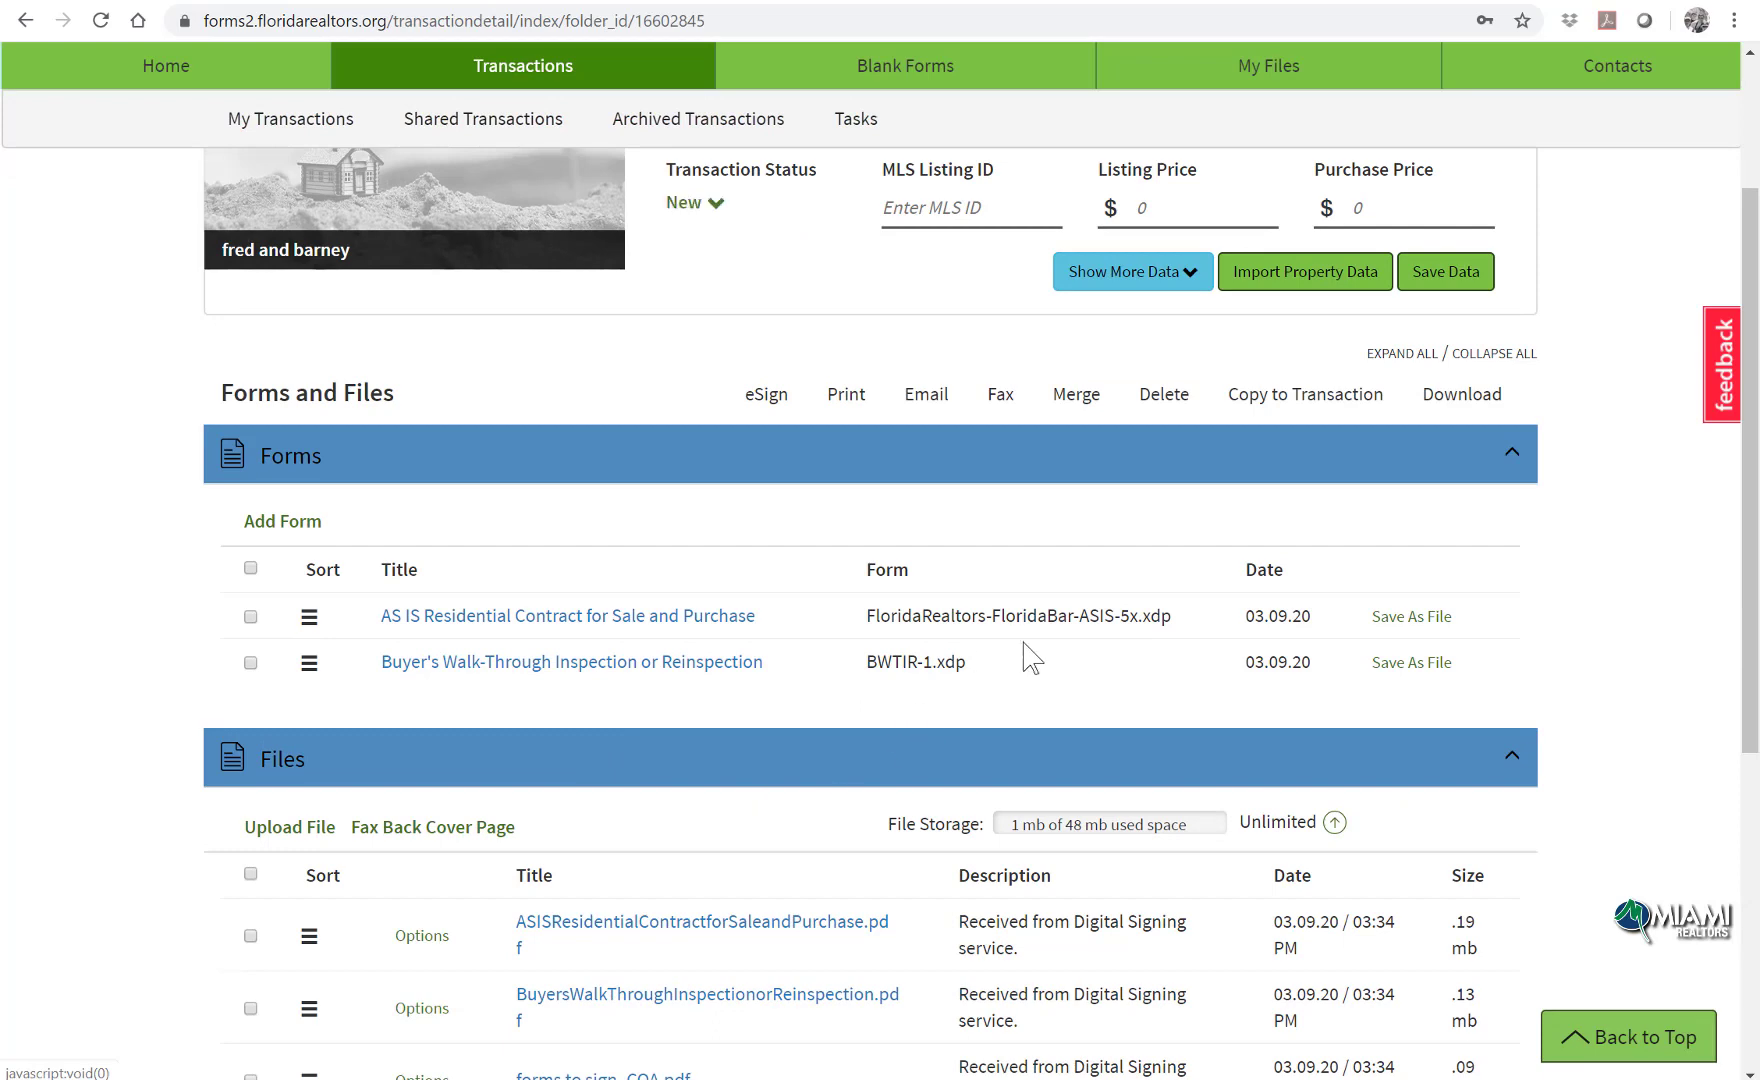
scroll(1030, 656, "down", 3)
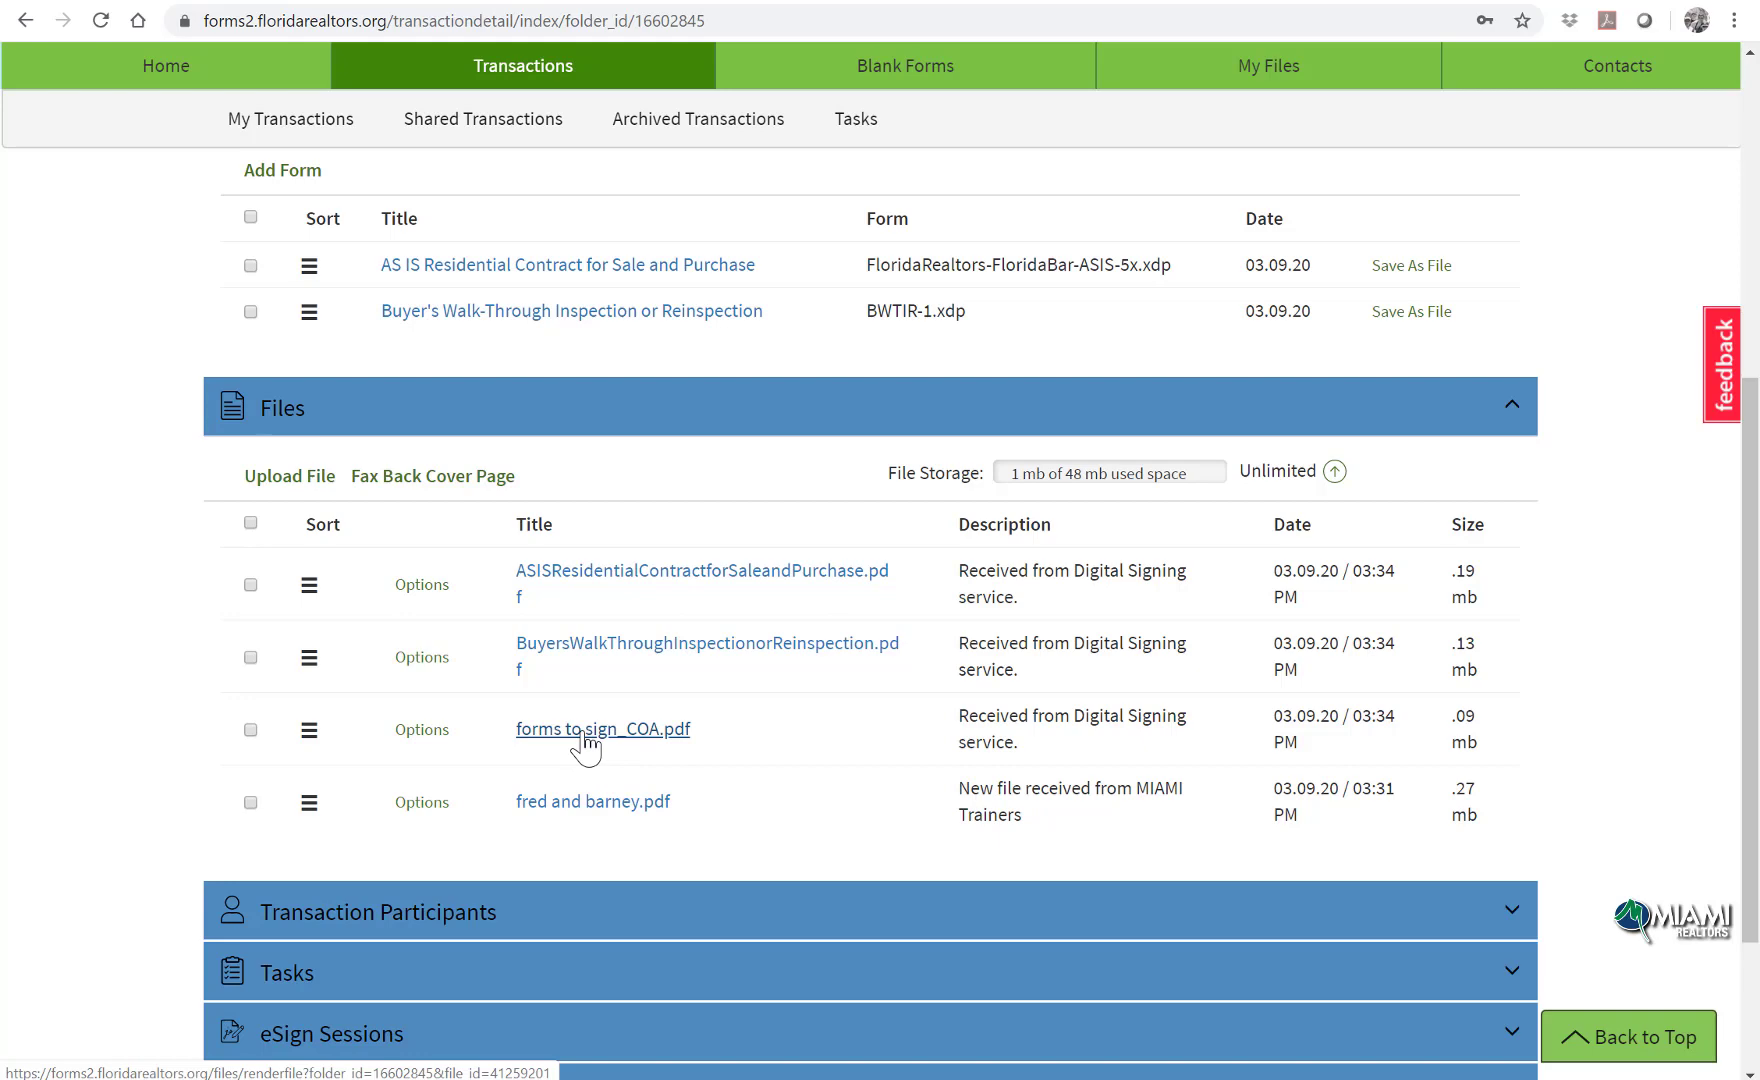
left_click(585, 740)
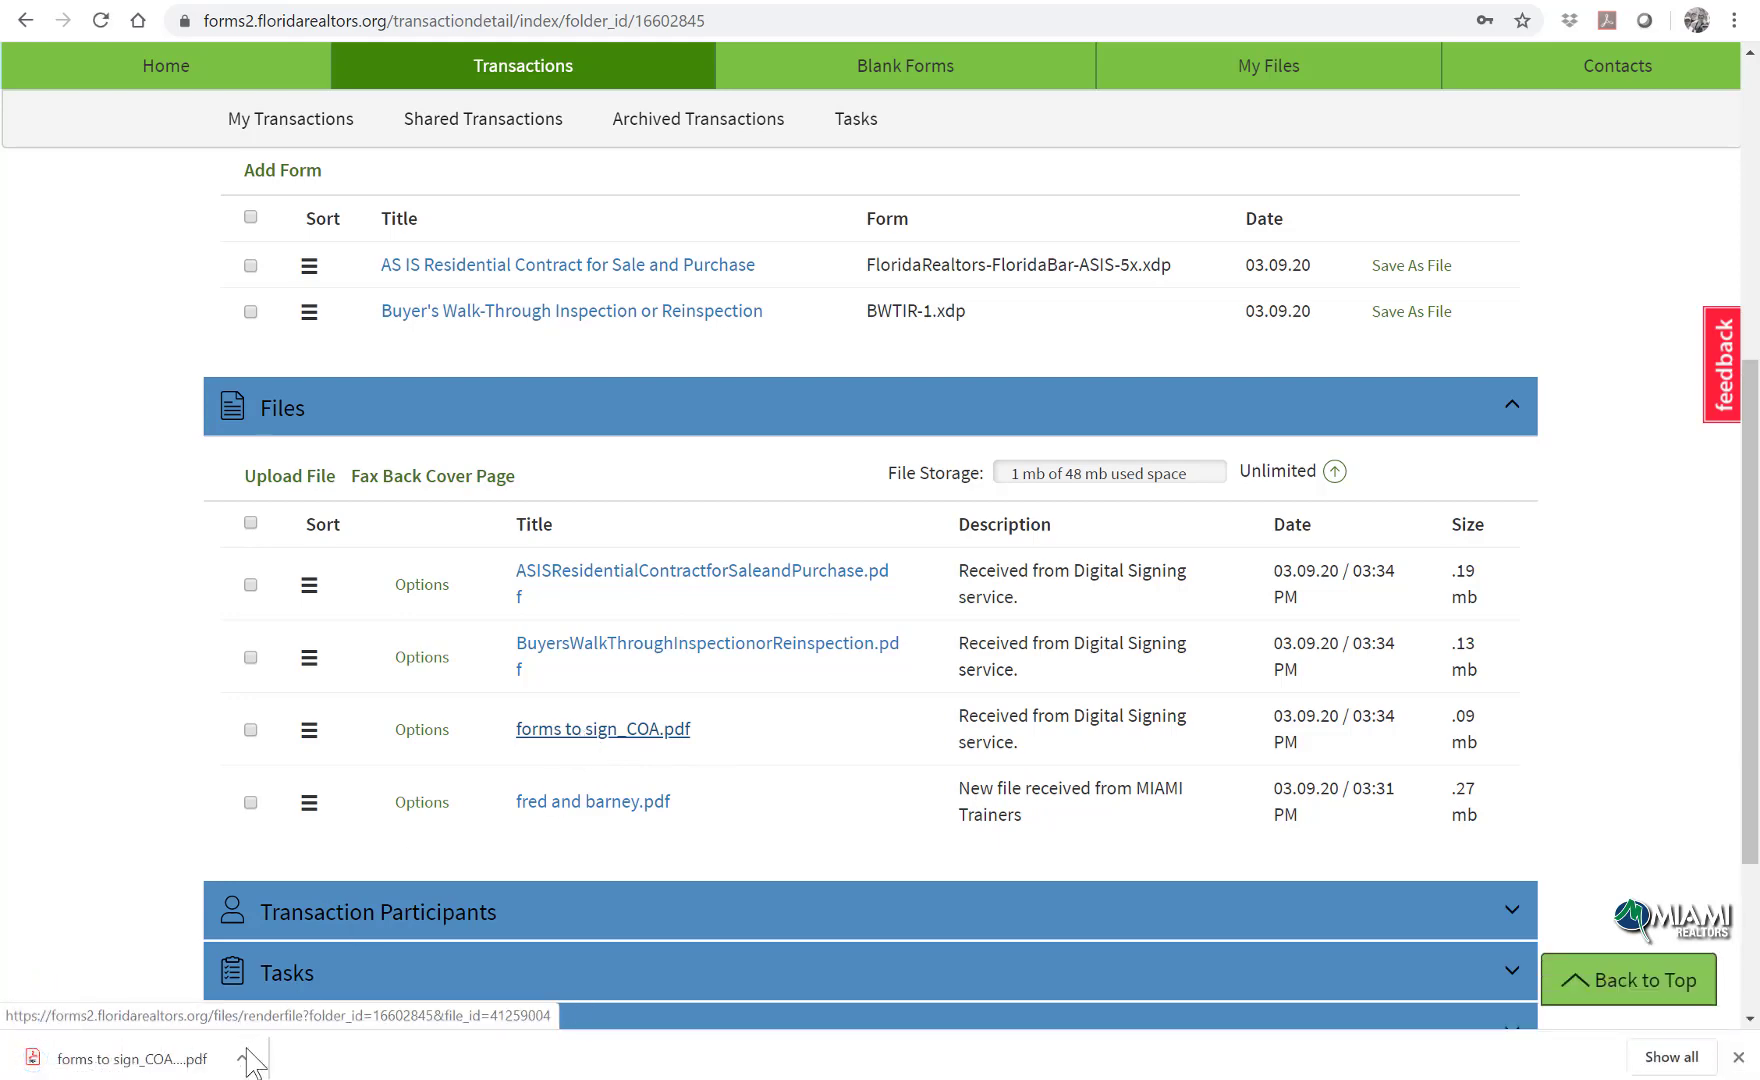
left_click(225, 1058)
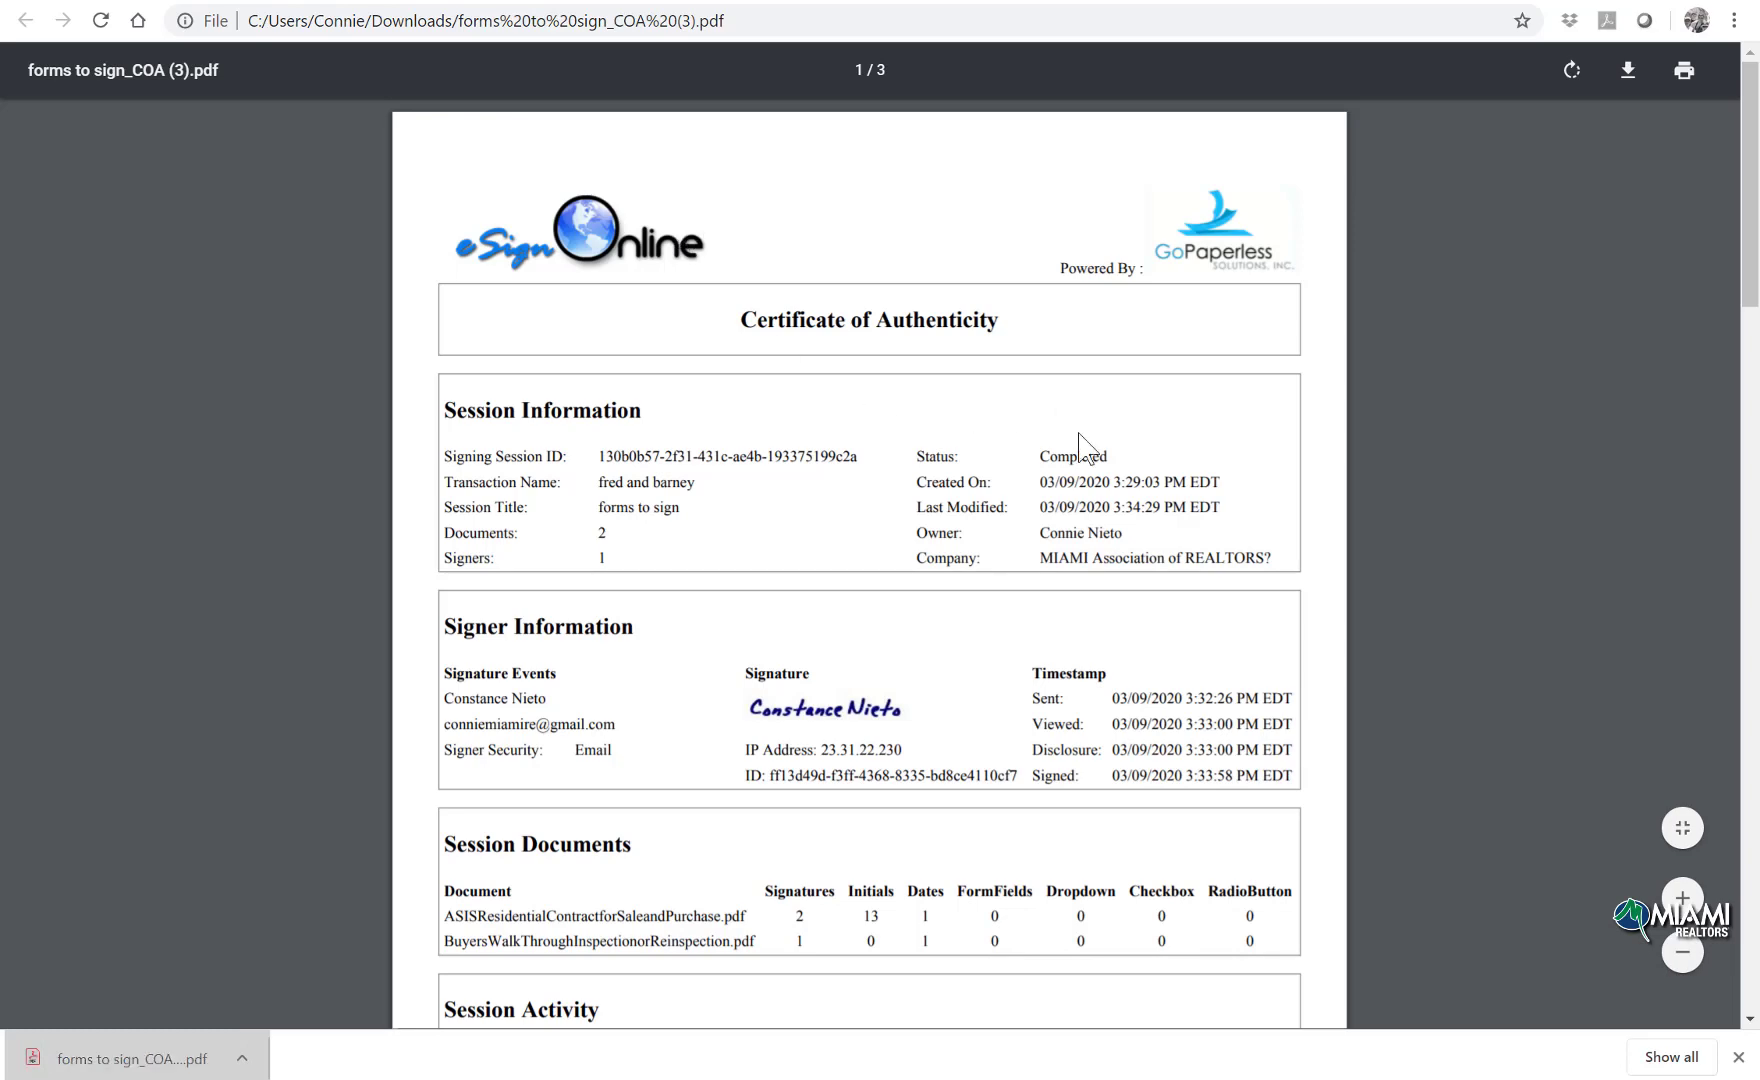
Step: Scroll through the Certificate of Authenticity, then return to the fred and barney transaction tab
scroll(1154, 433, "down", 3)
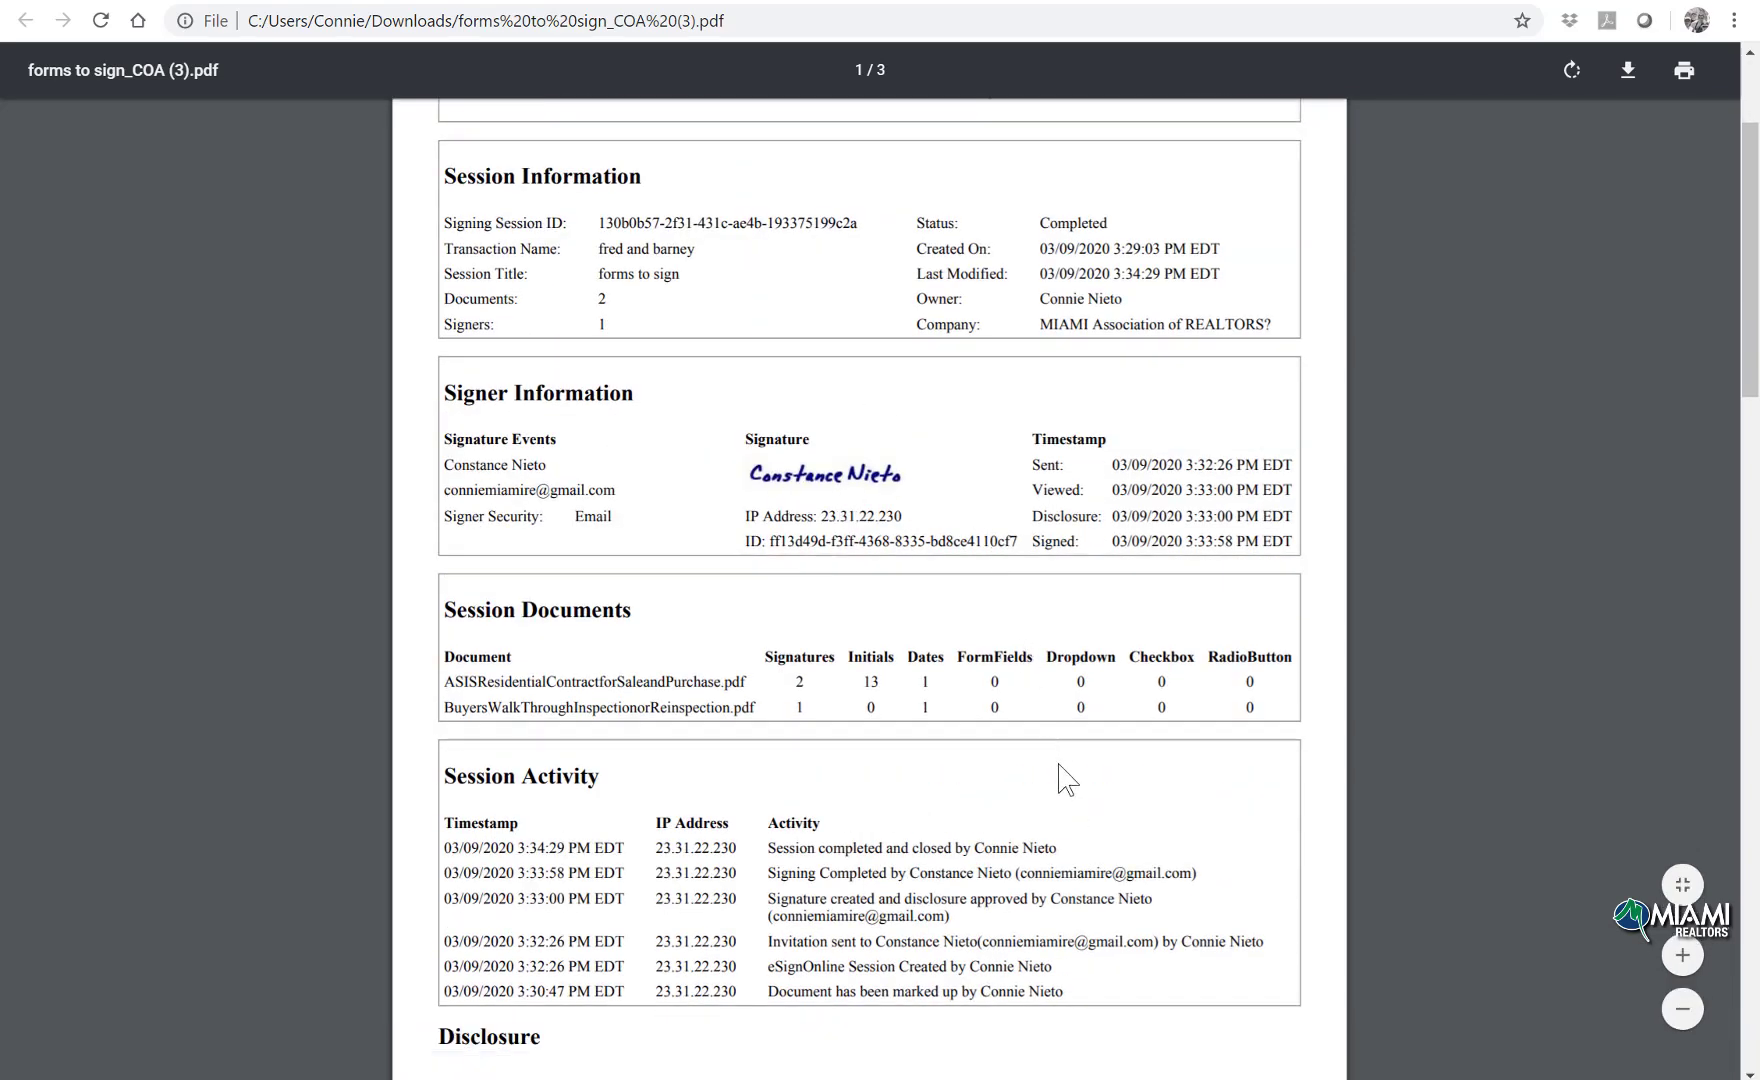
left_click(655, 2)
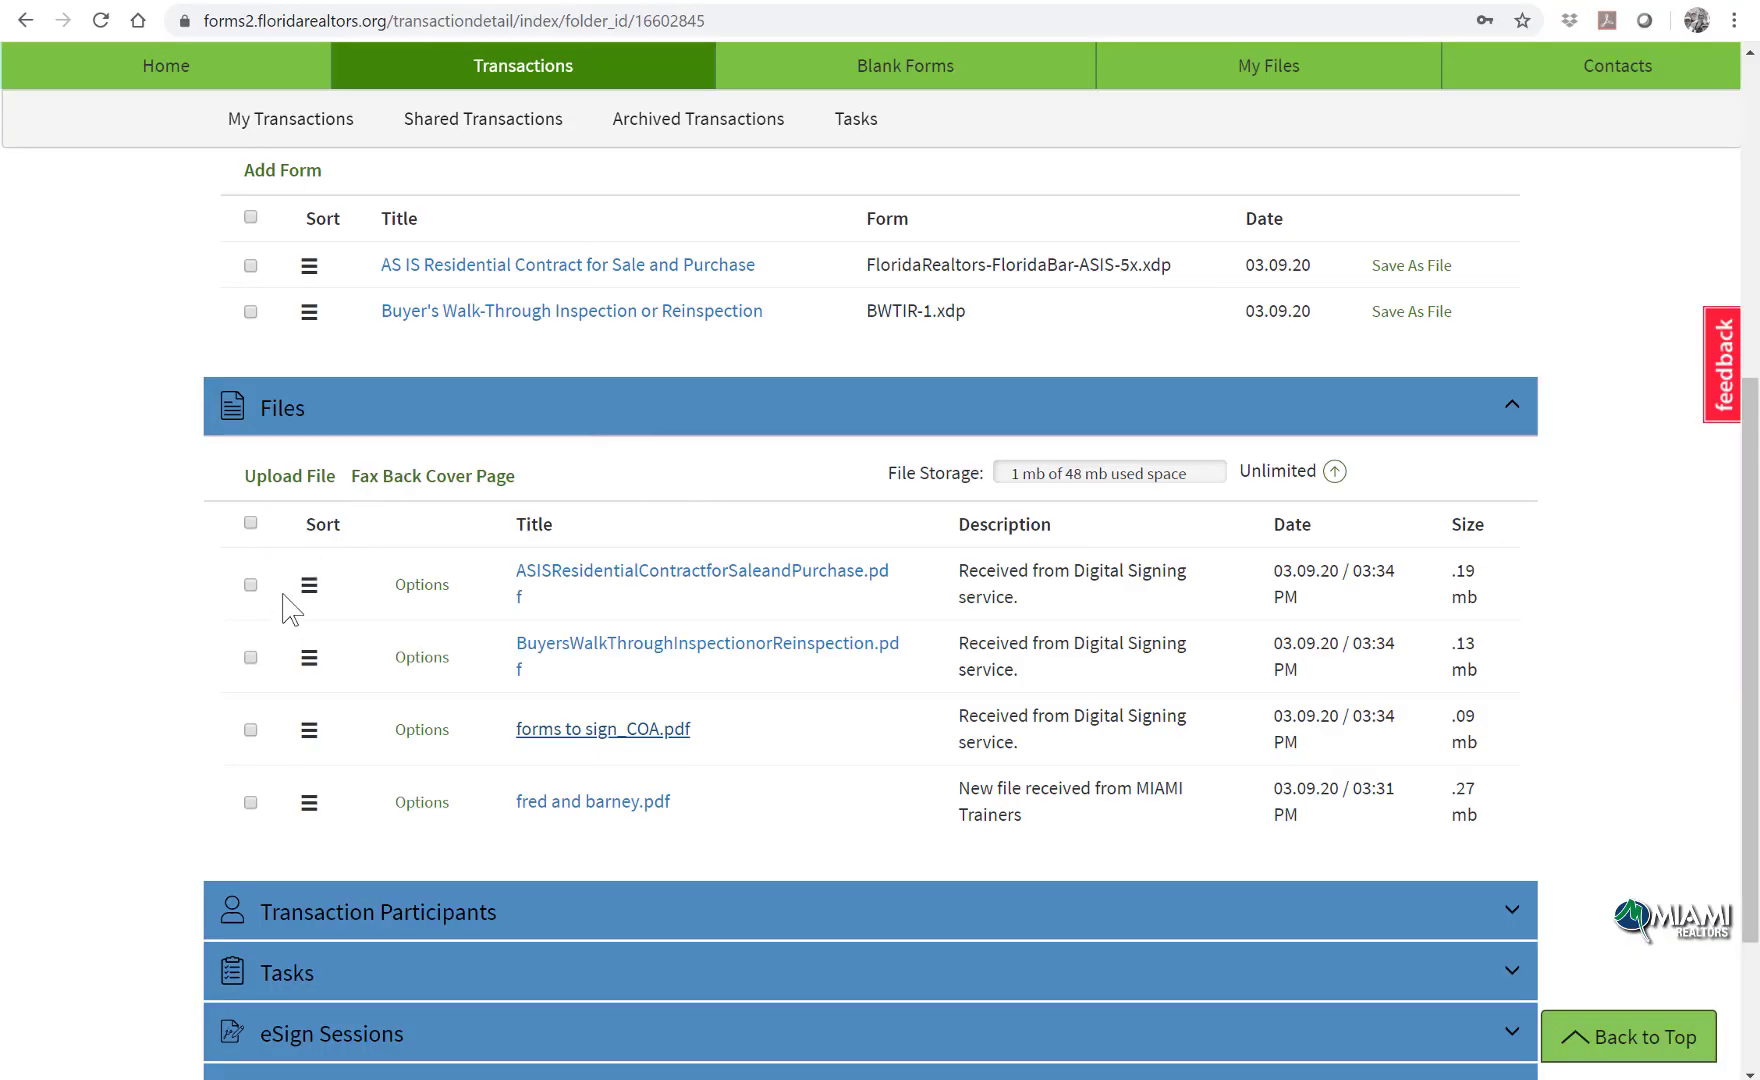
Step: Select the signed ASISResidentialContract and BuyersWalkThroughInspection PDFs, then scroll up to the action bar
left_click(251, 585)
left_click(251, 658)
scroll(967, 668, "up", 1)
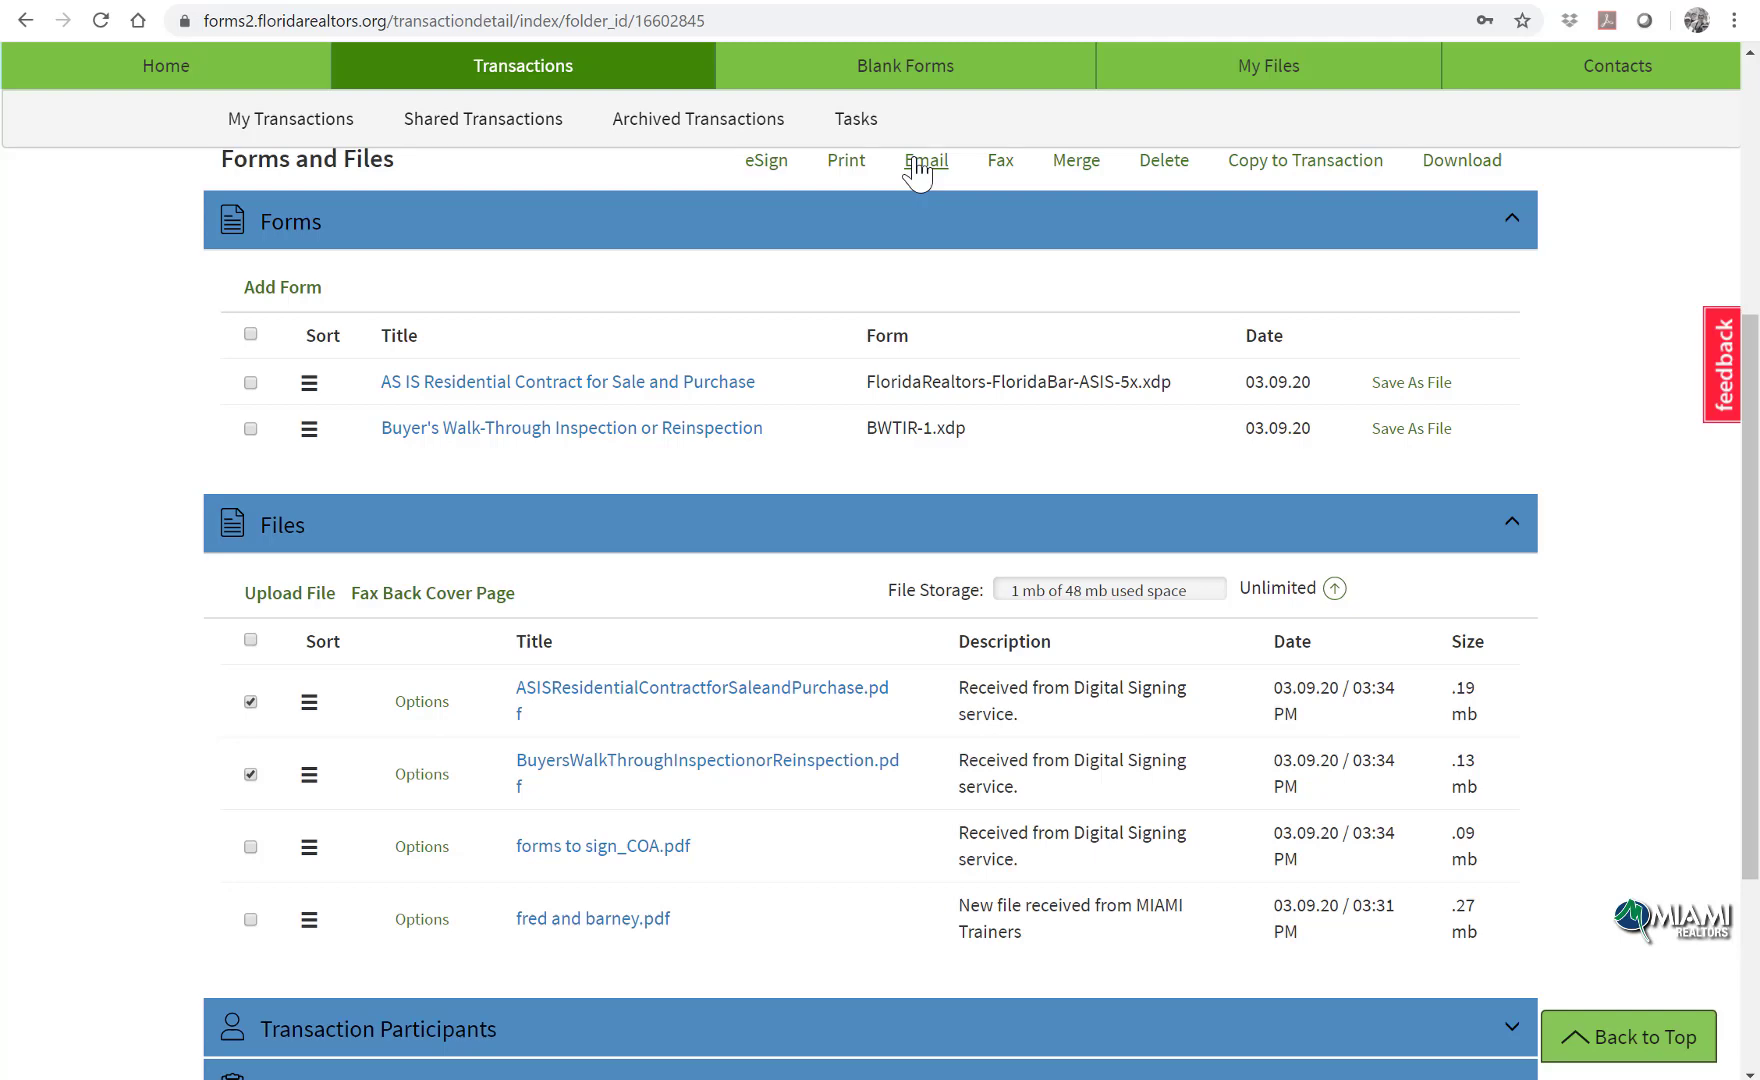
scroll(917, 170, "up", 3)
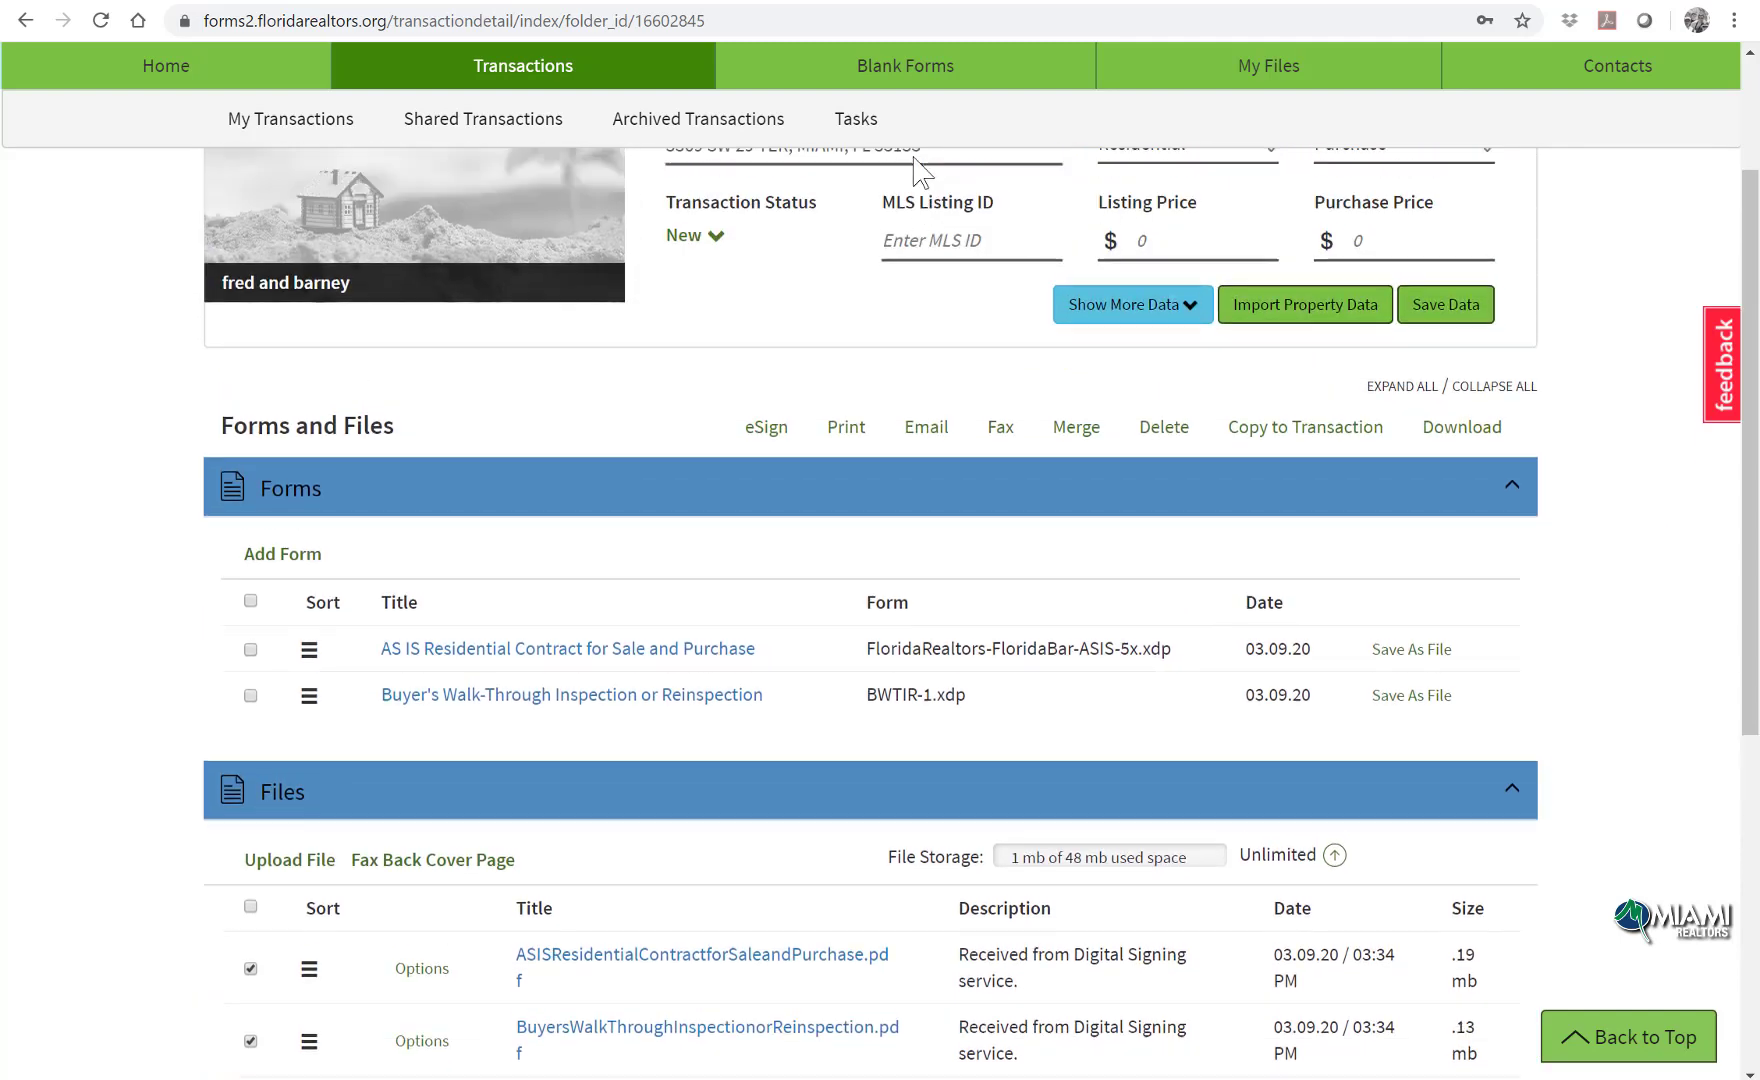
scroll(917, 170, "up", 1)
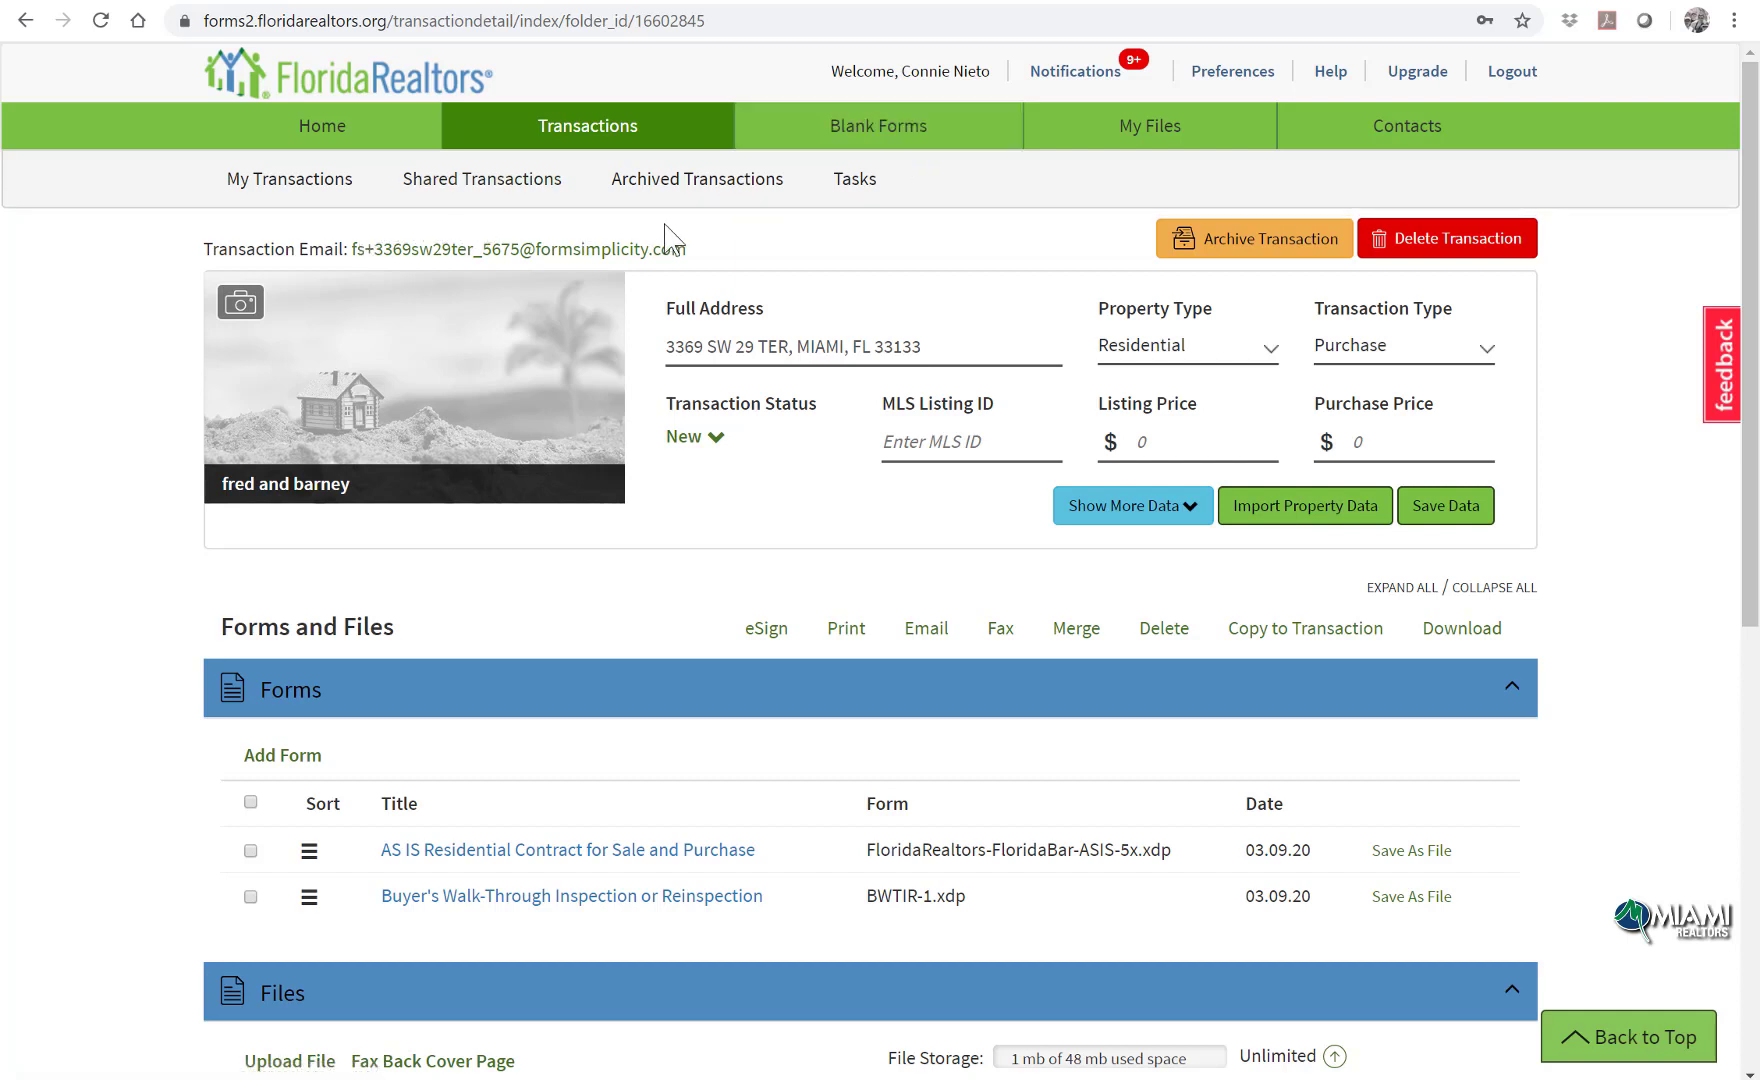
Step: Set the fred and barney transaction status to Closed from Home, then view all transactions
left_click(340, 148)
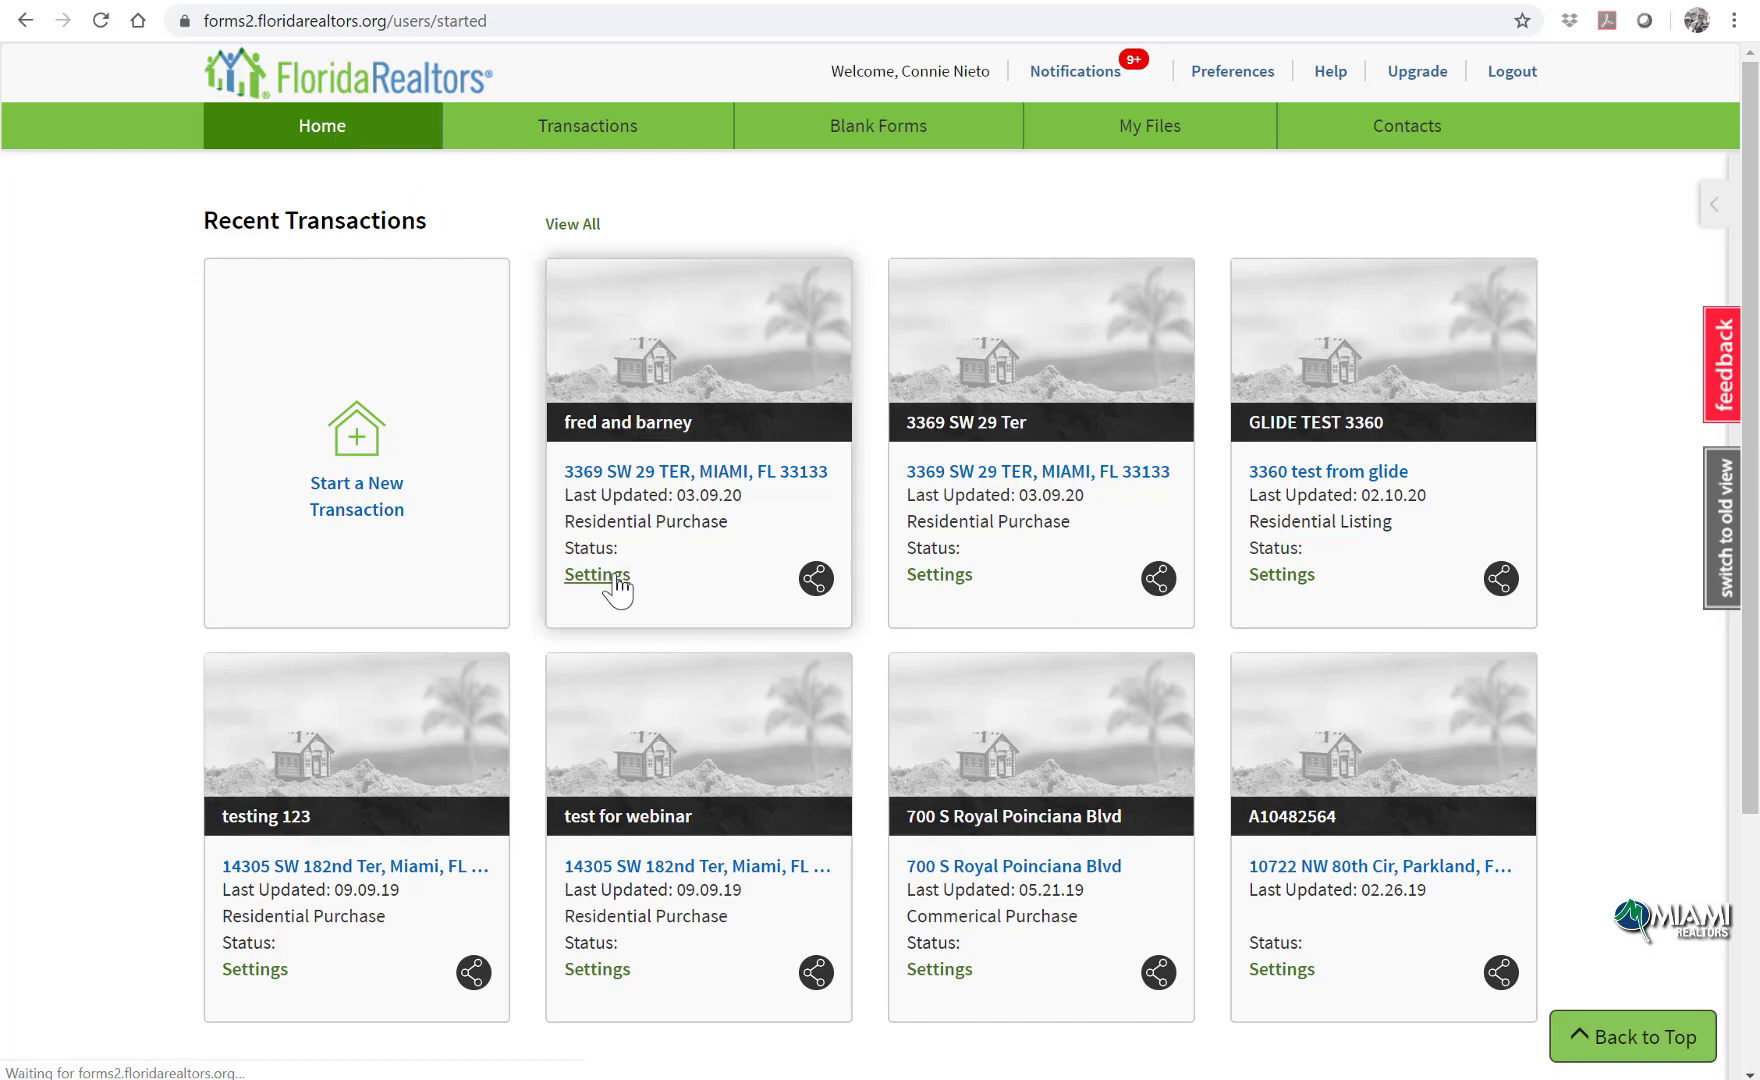
left_click(655, 550)
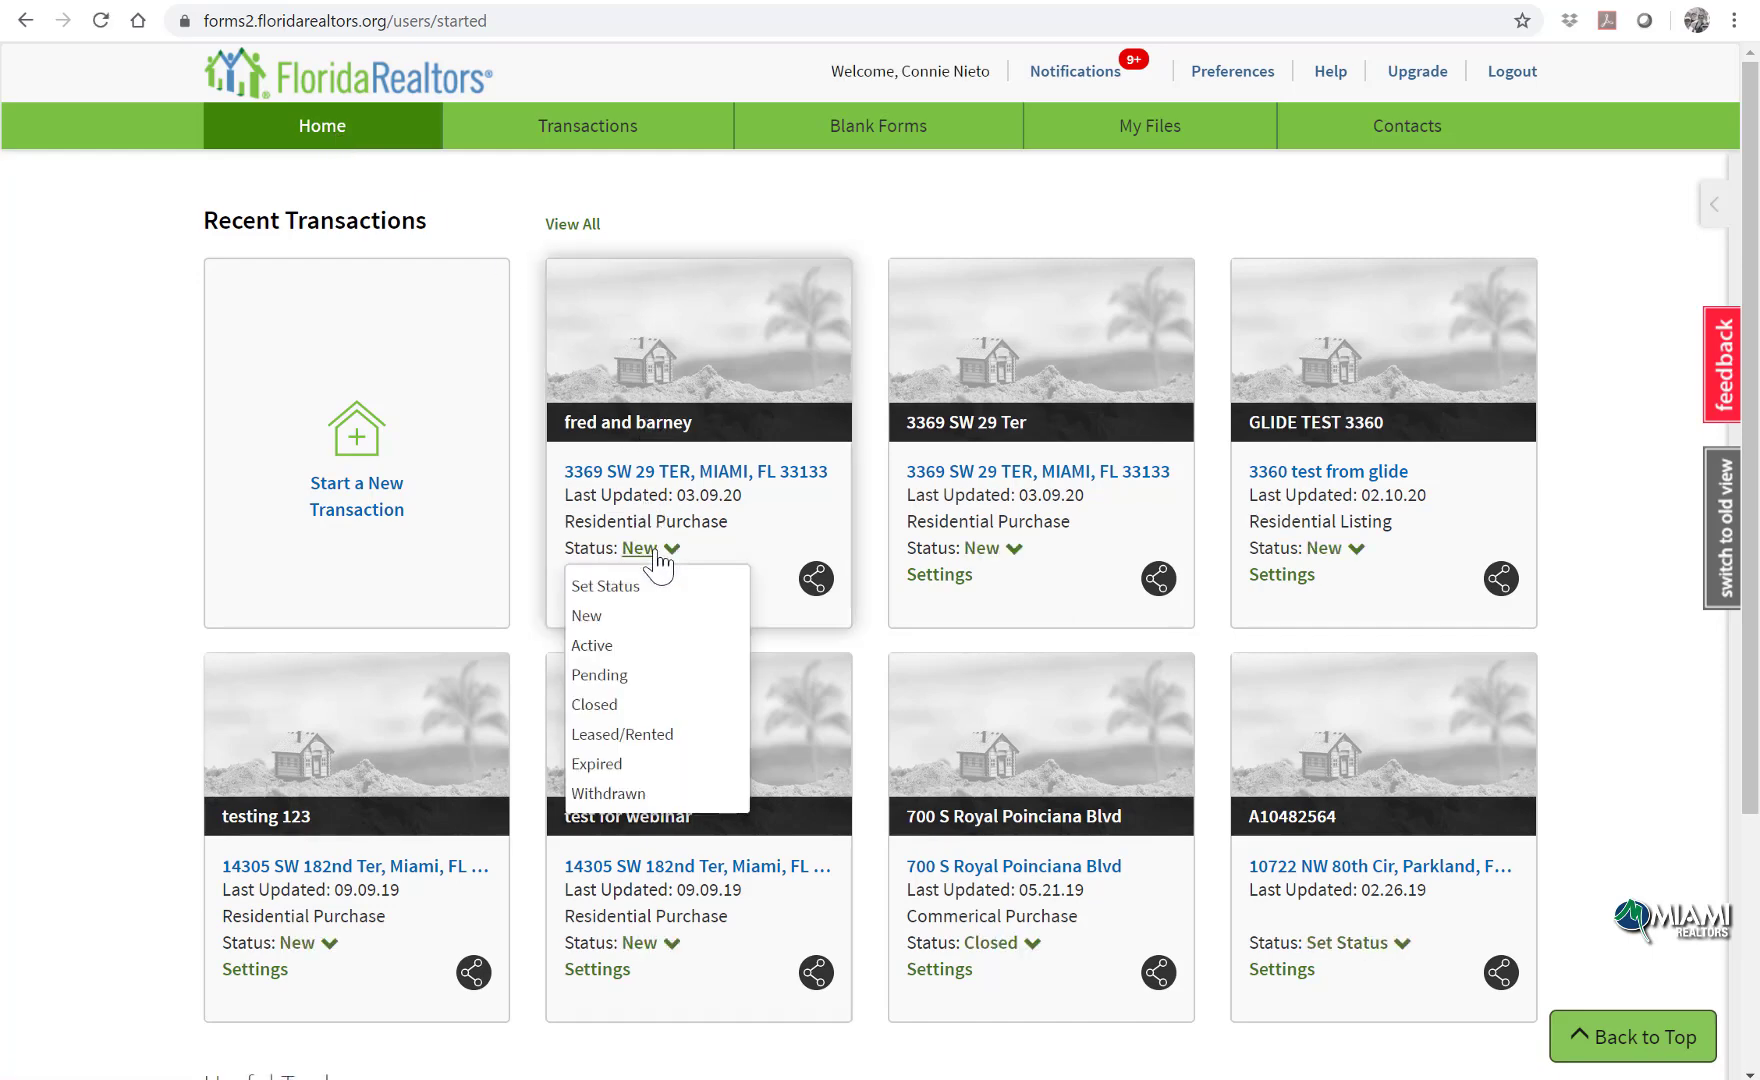
left_click(646, 710)
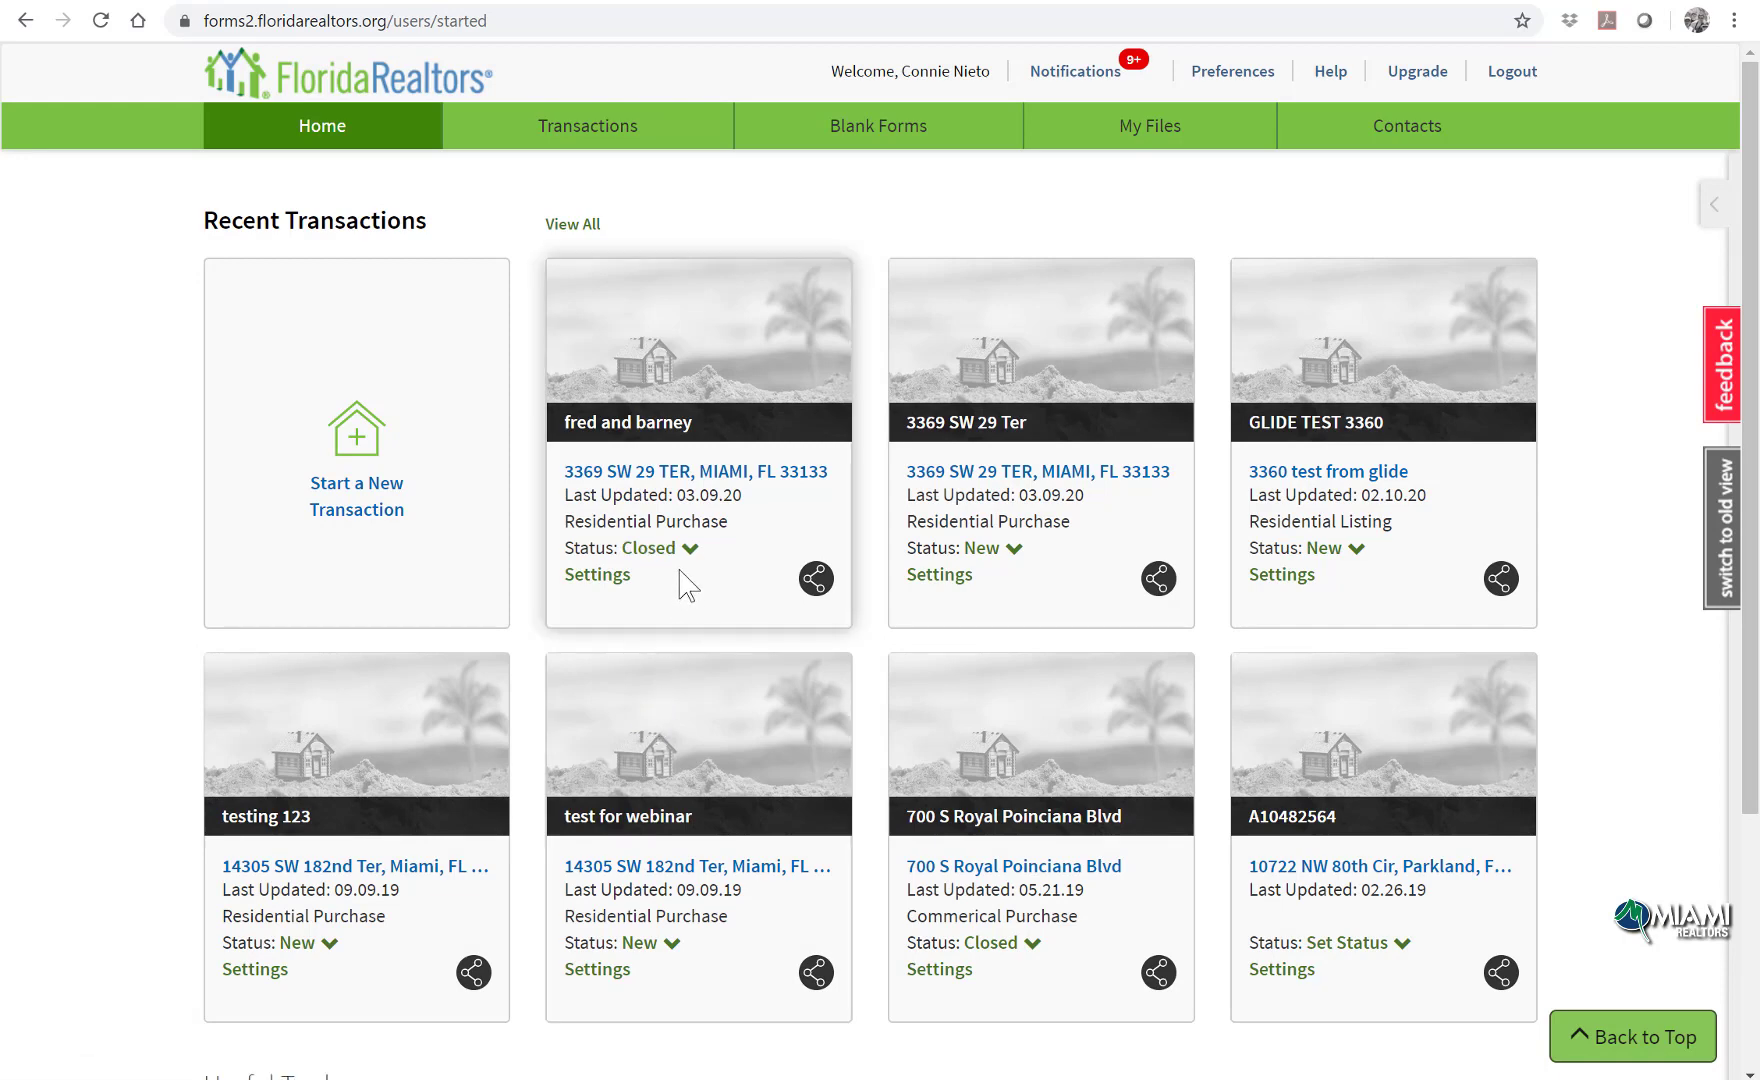
left_click(573, 225)
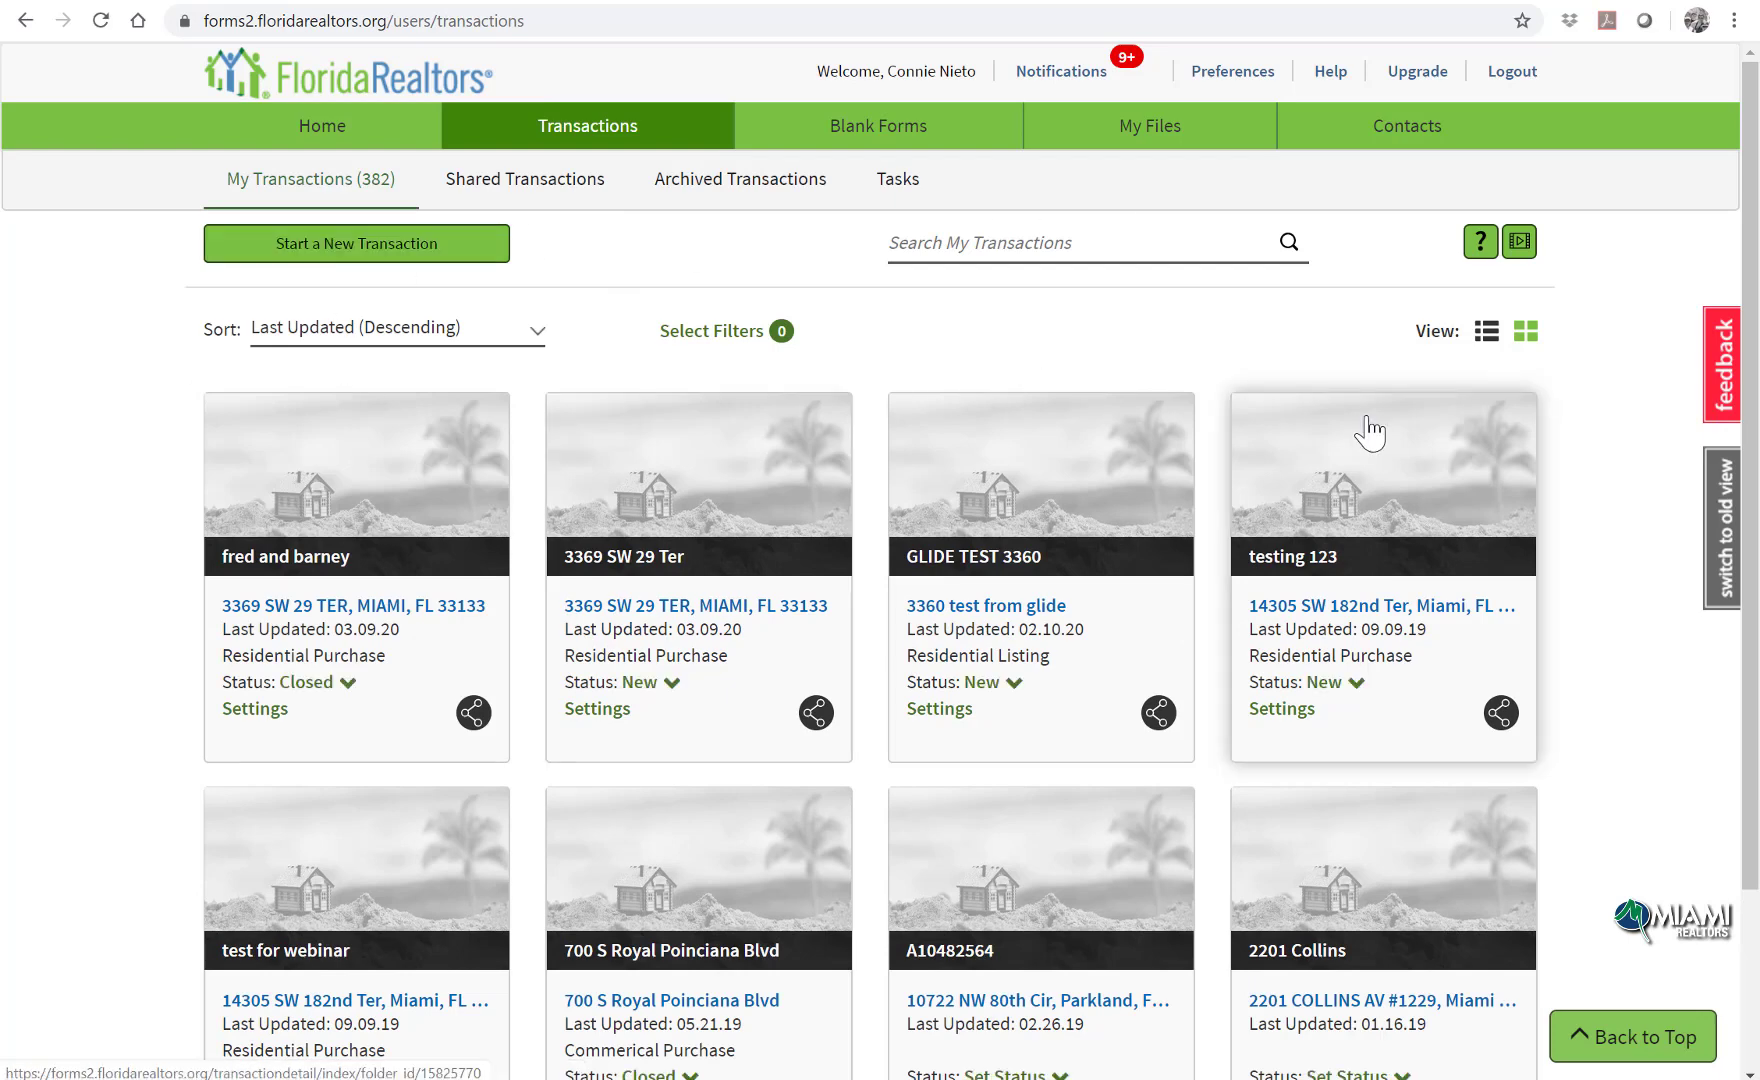
Step: Filter transactions to Closed, view the archived list and all tasks, then return to My Transactions
left_click(746, 336)
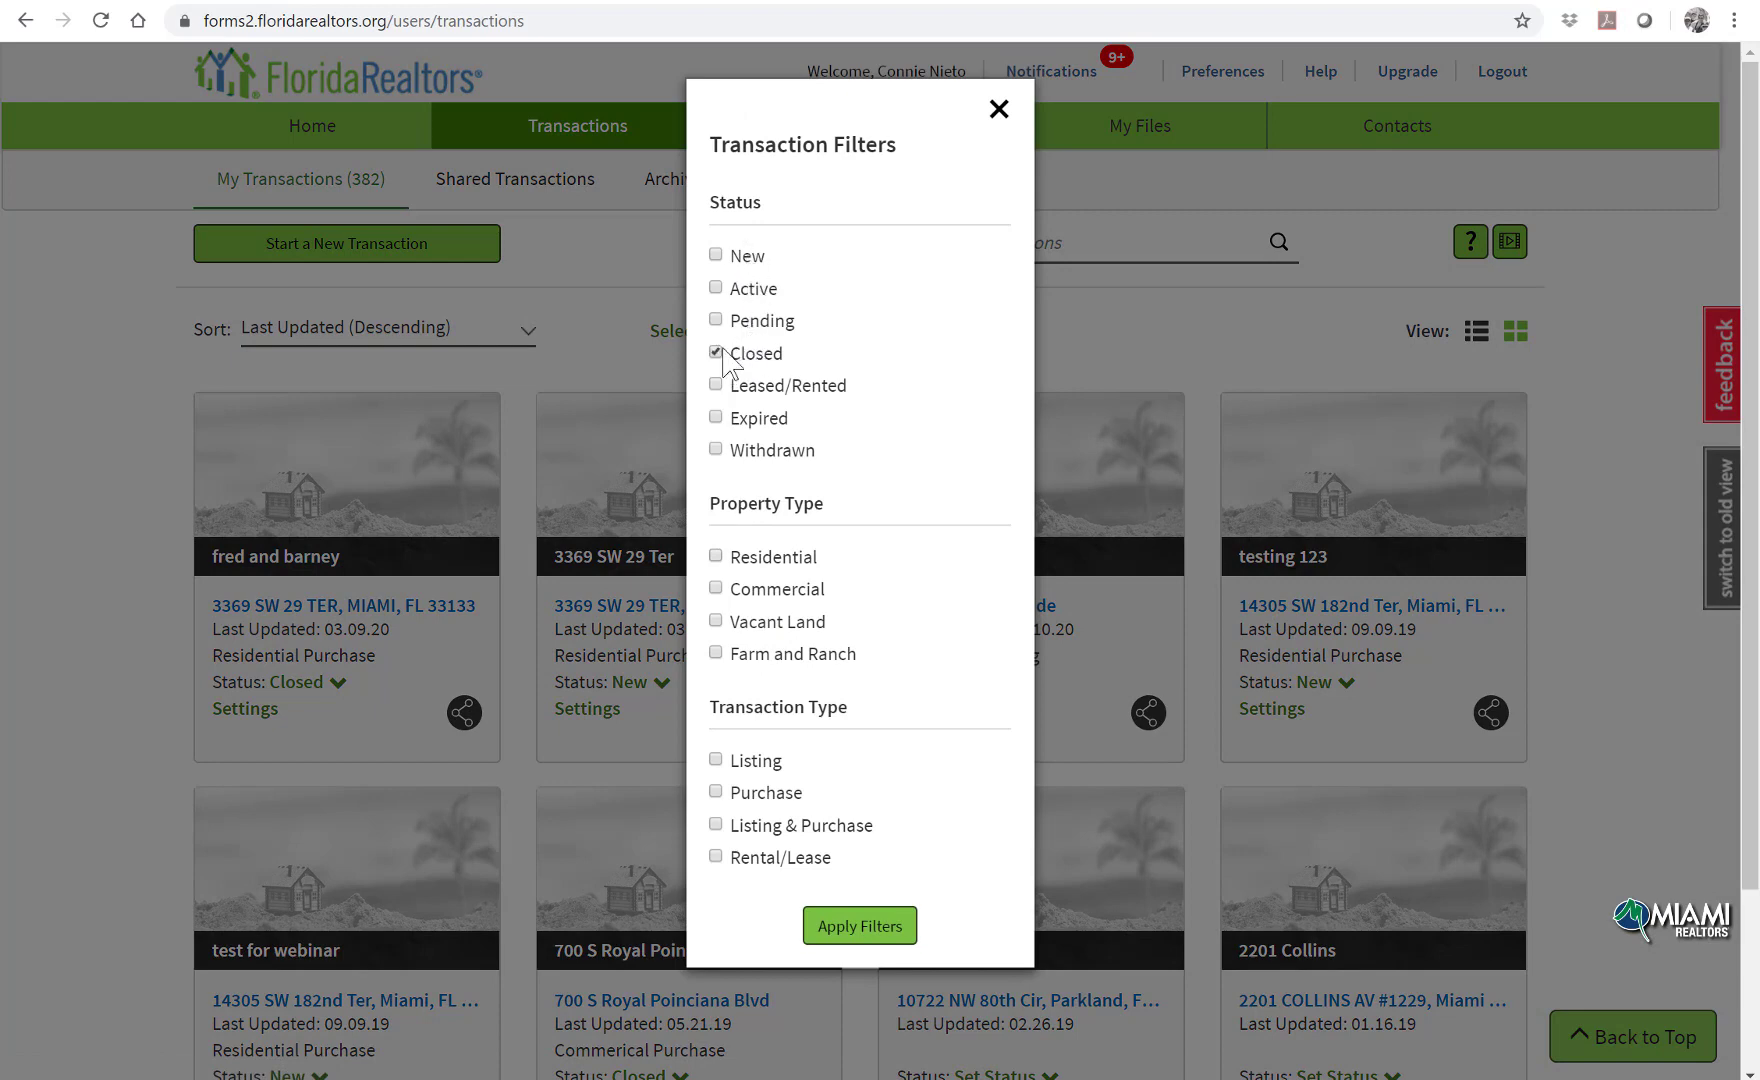
left_click(866, 944)
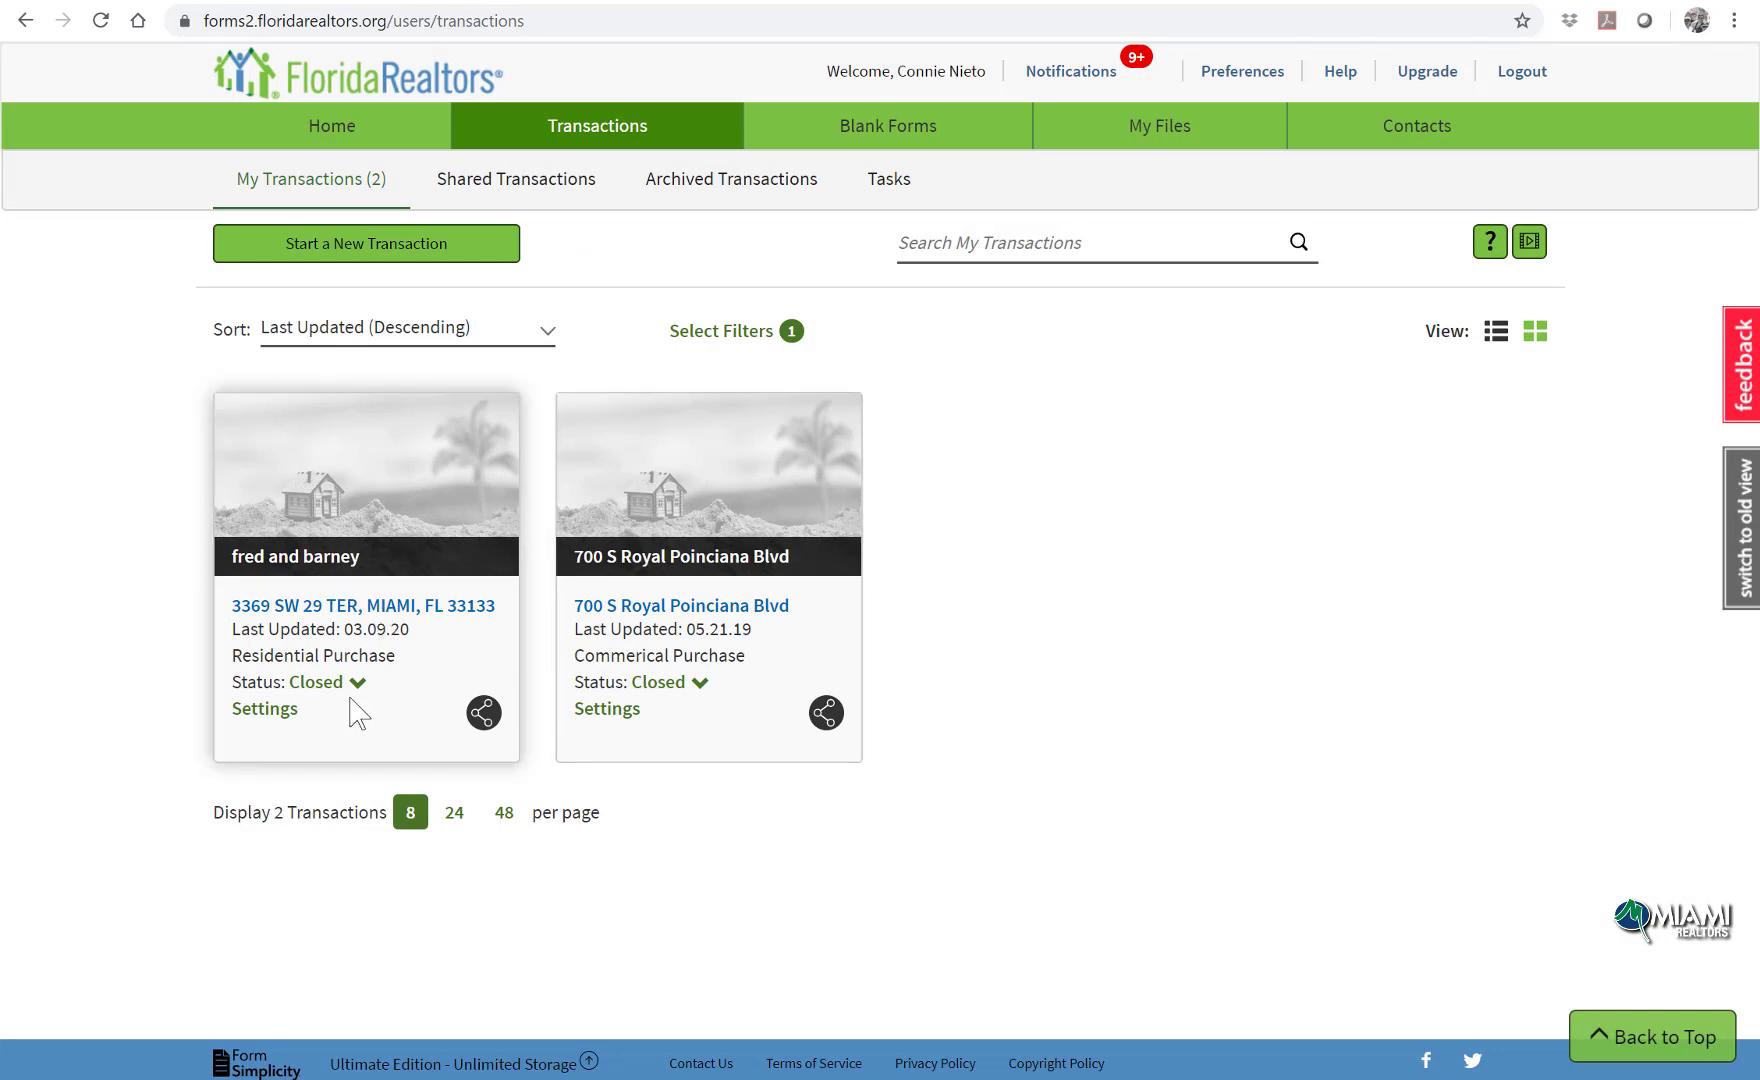
left_click(782, 187)
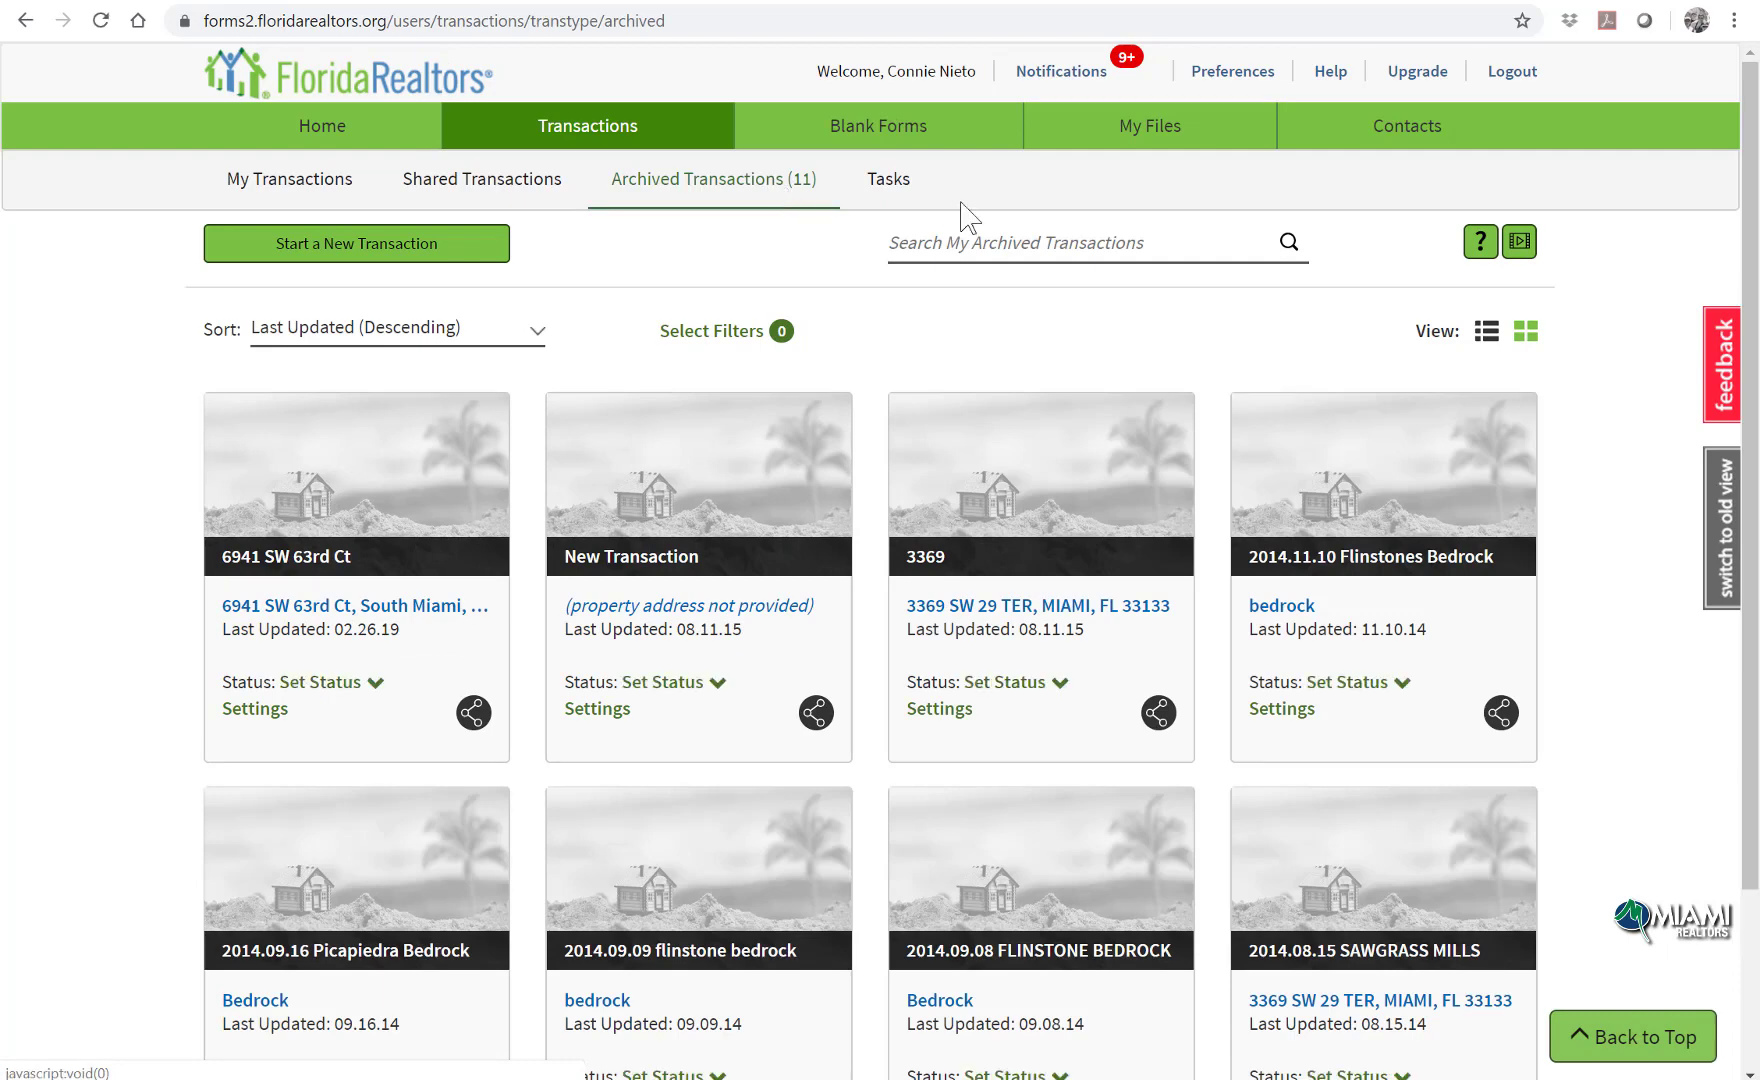
left_click(884, 195)
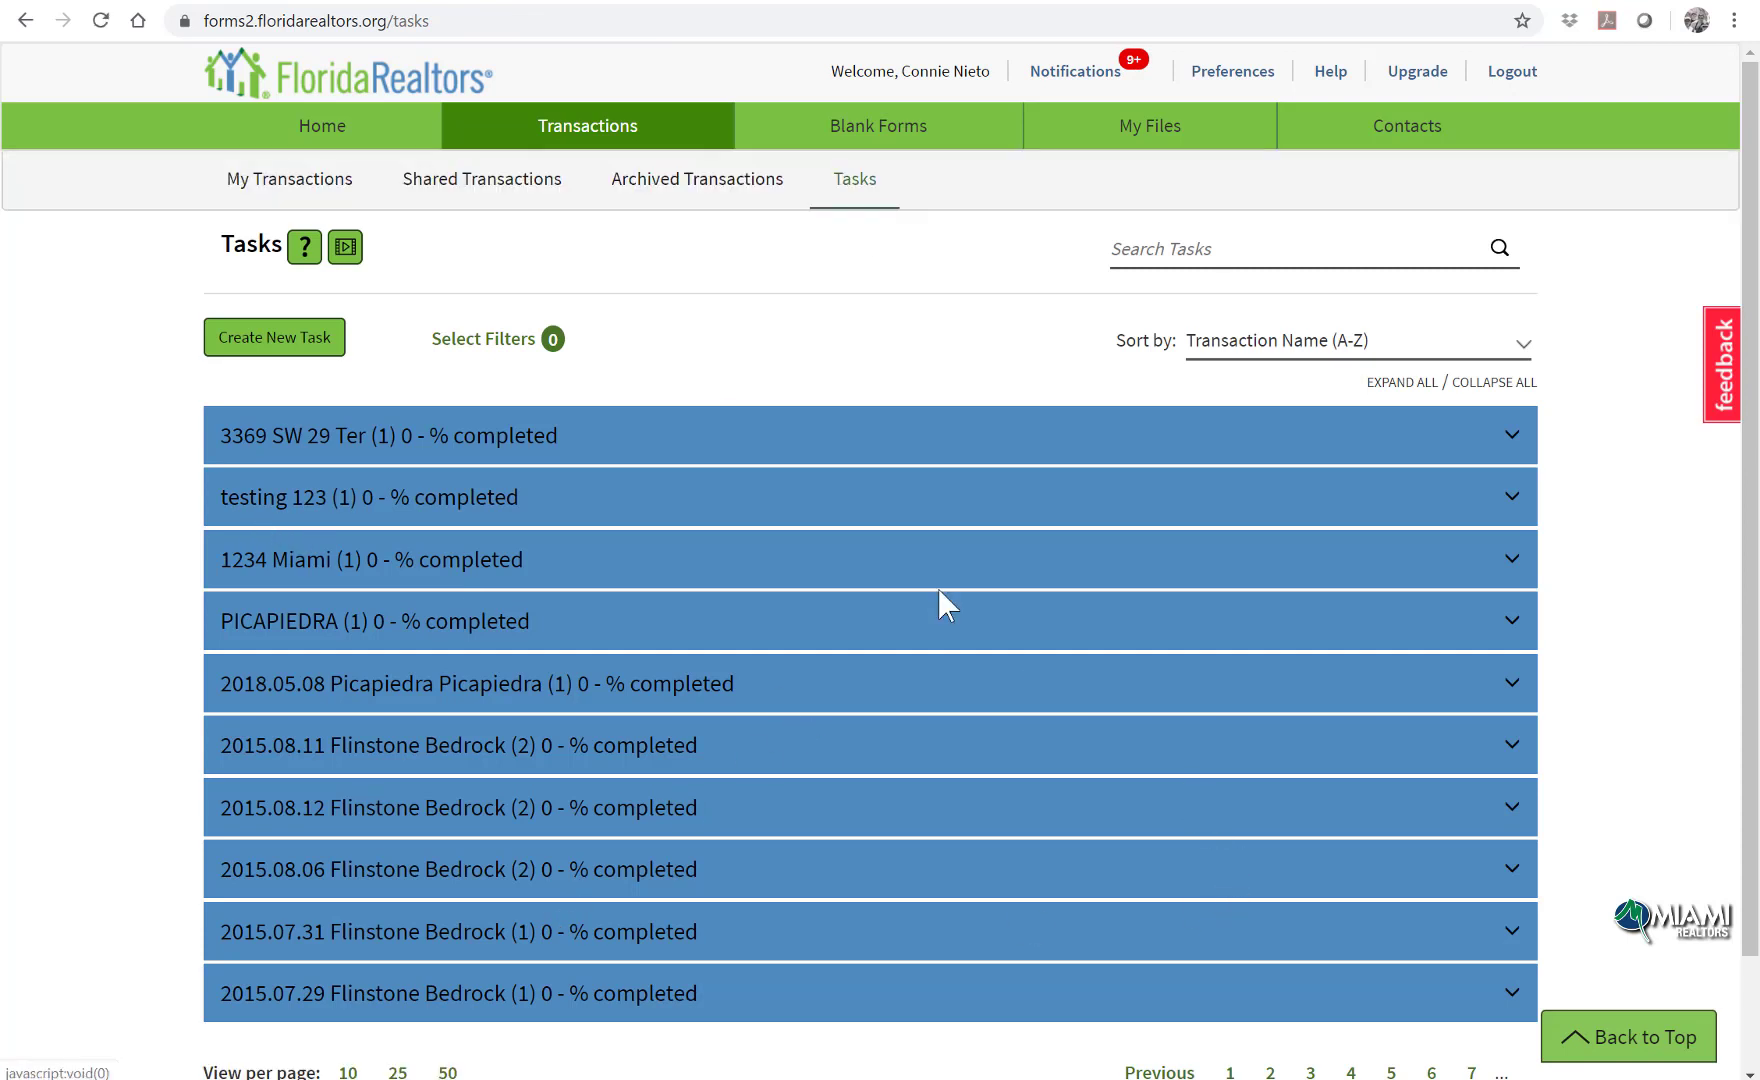
left_click(562, 145)
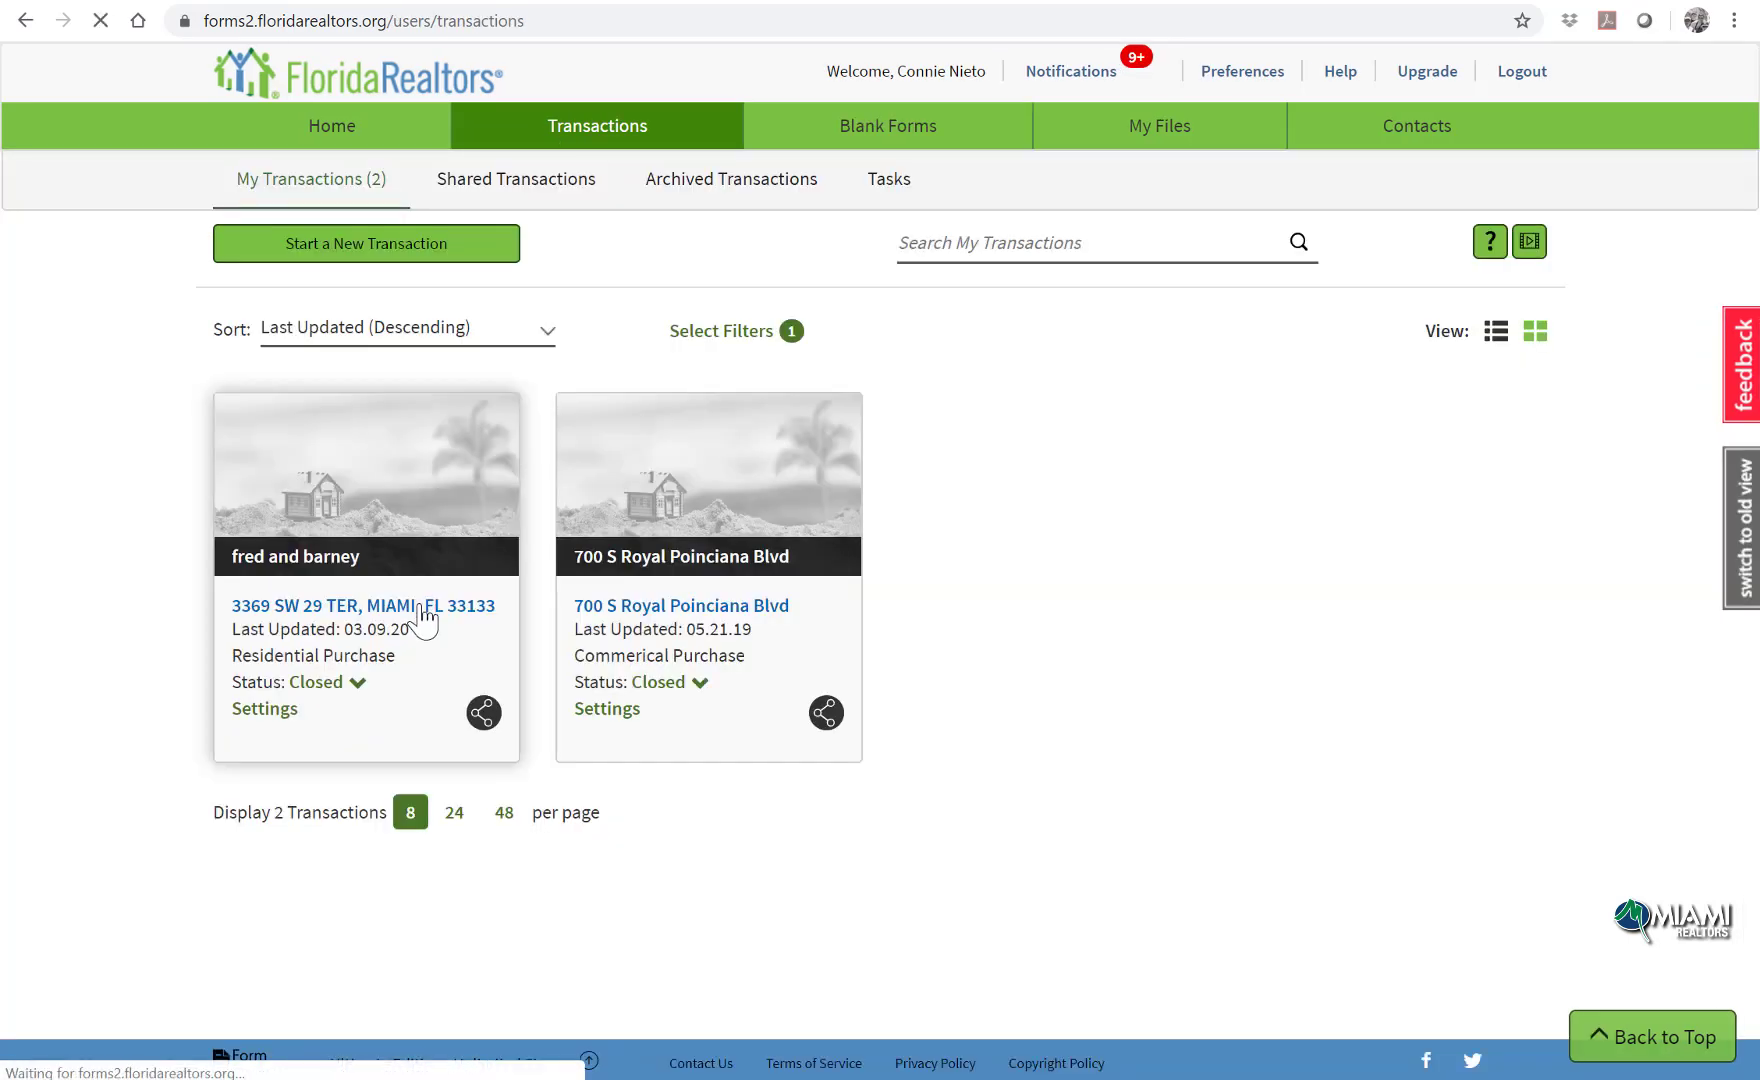
Step: Give the fred and barney transaction a new task 'inspection date' due March 12, 2020
left_click(425, 610)
scroll(718, 582, "down", 2)
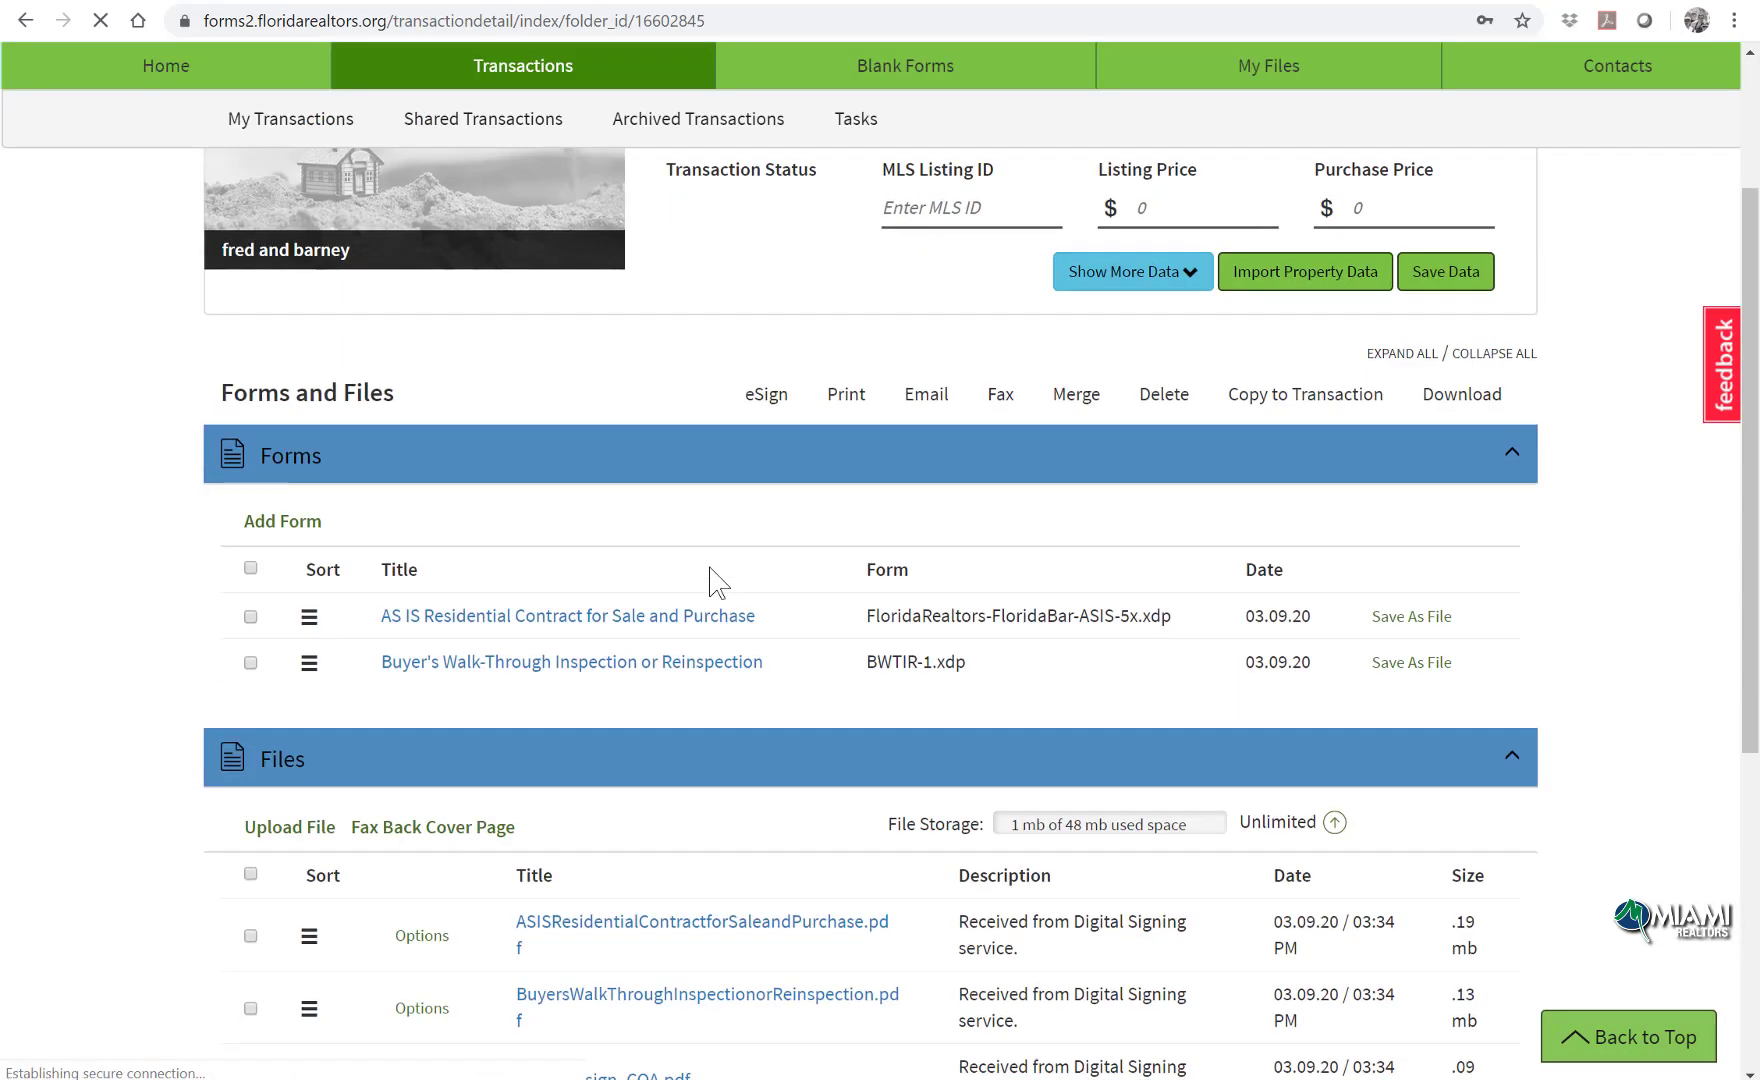
scroll(712, 590, "down", 5)
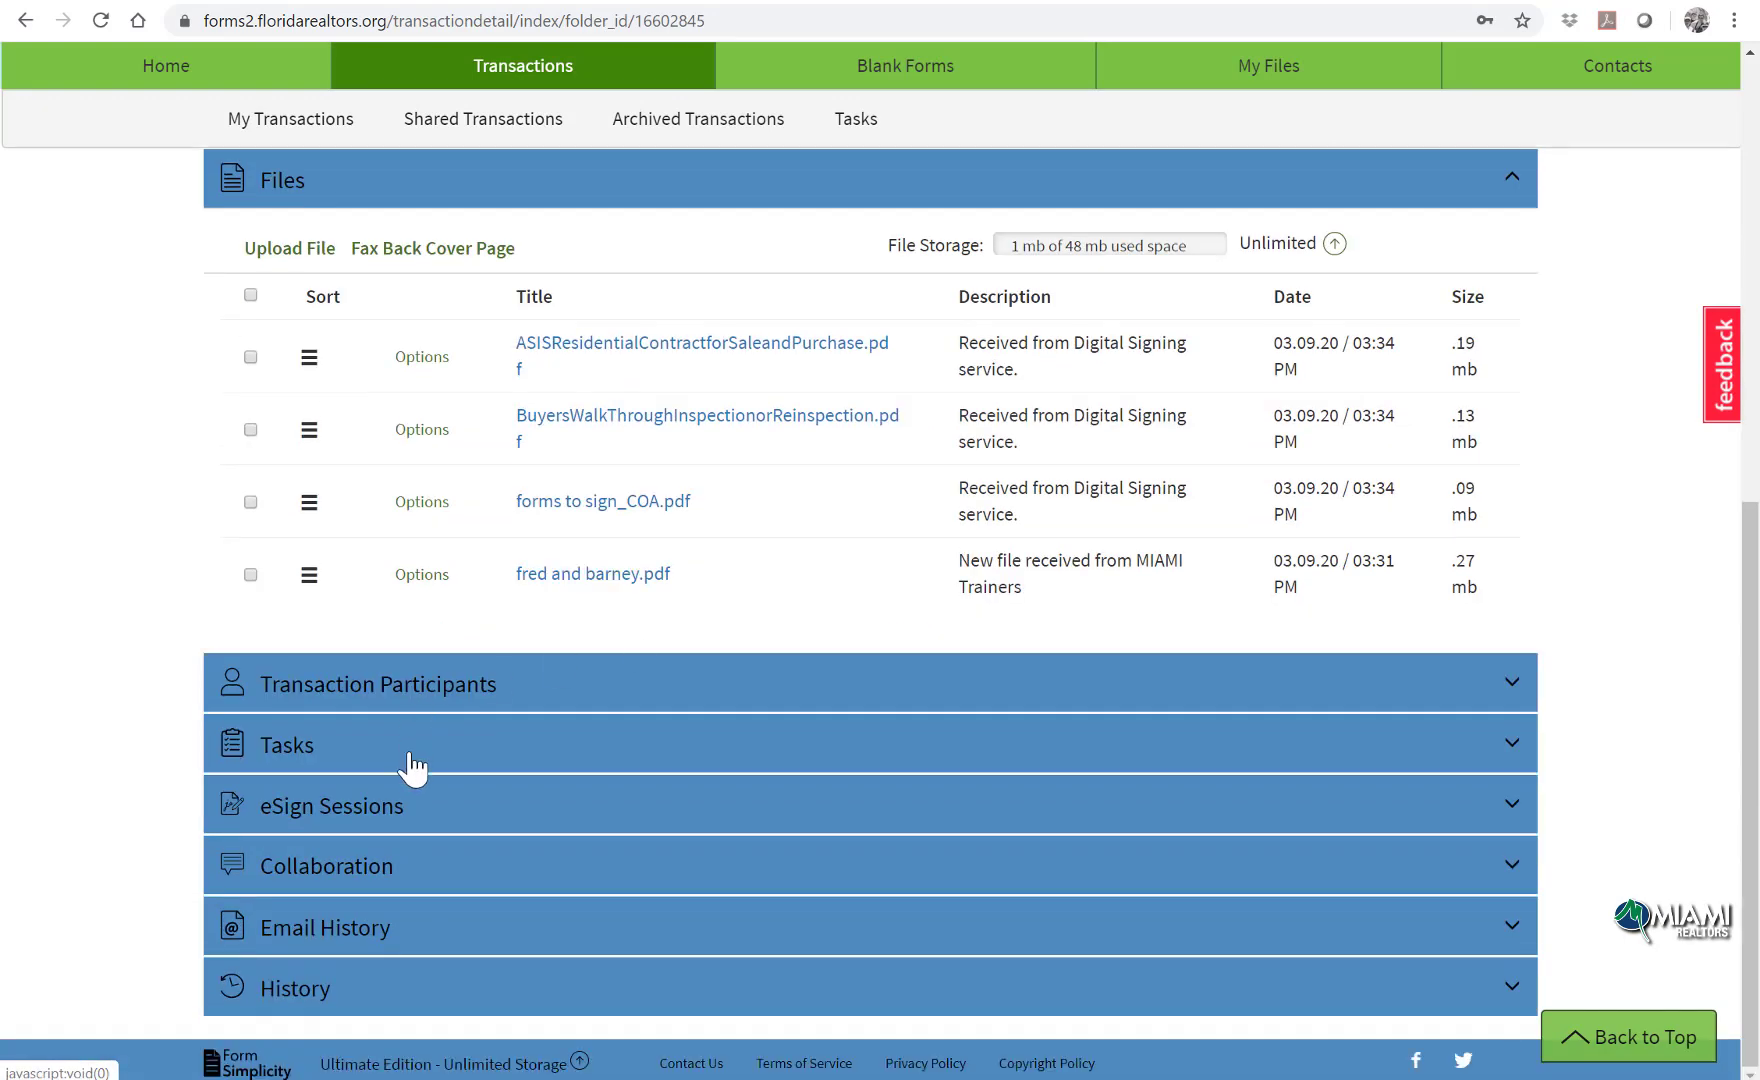
left_click(412, 767)
left_click(300, 811)
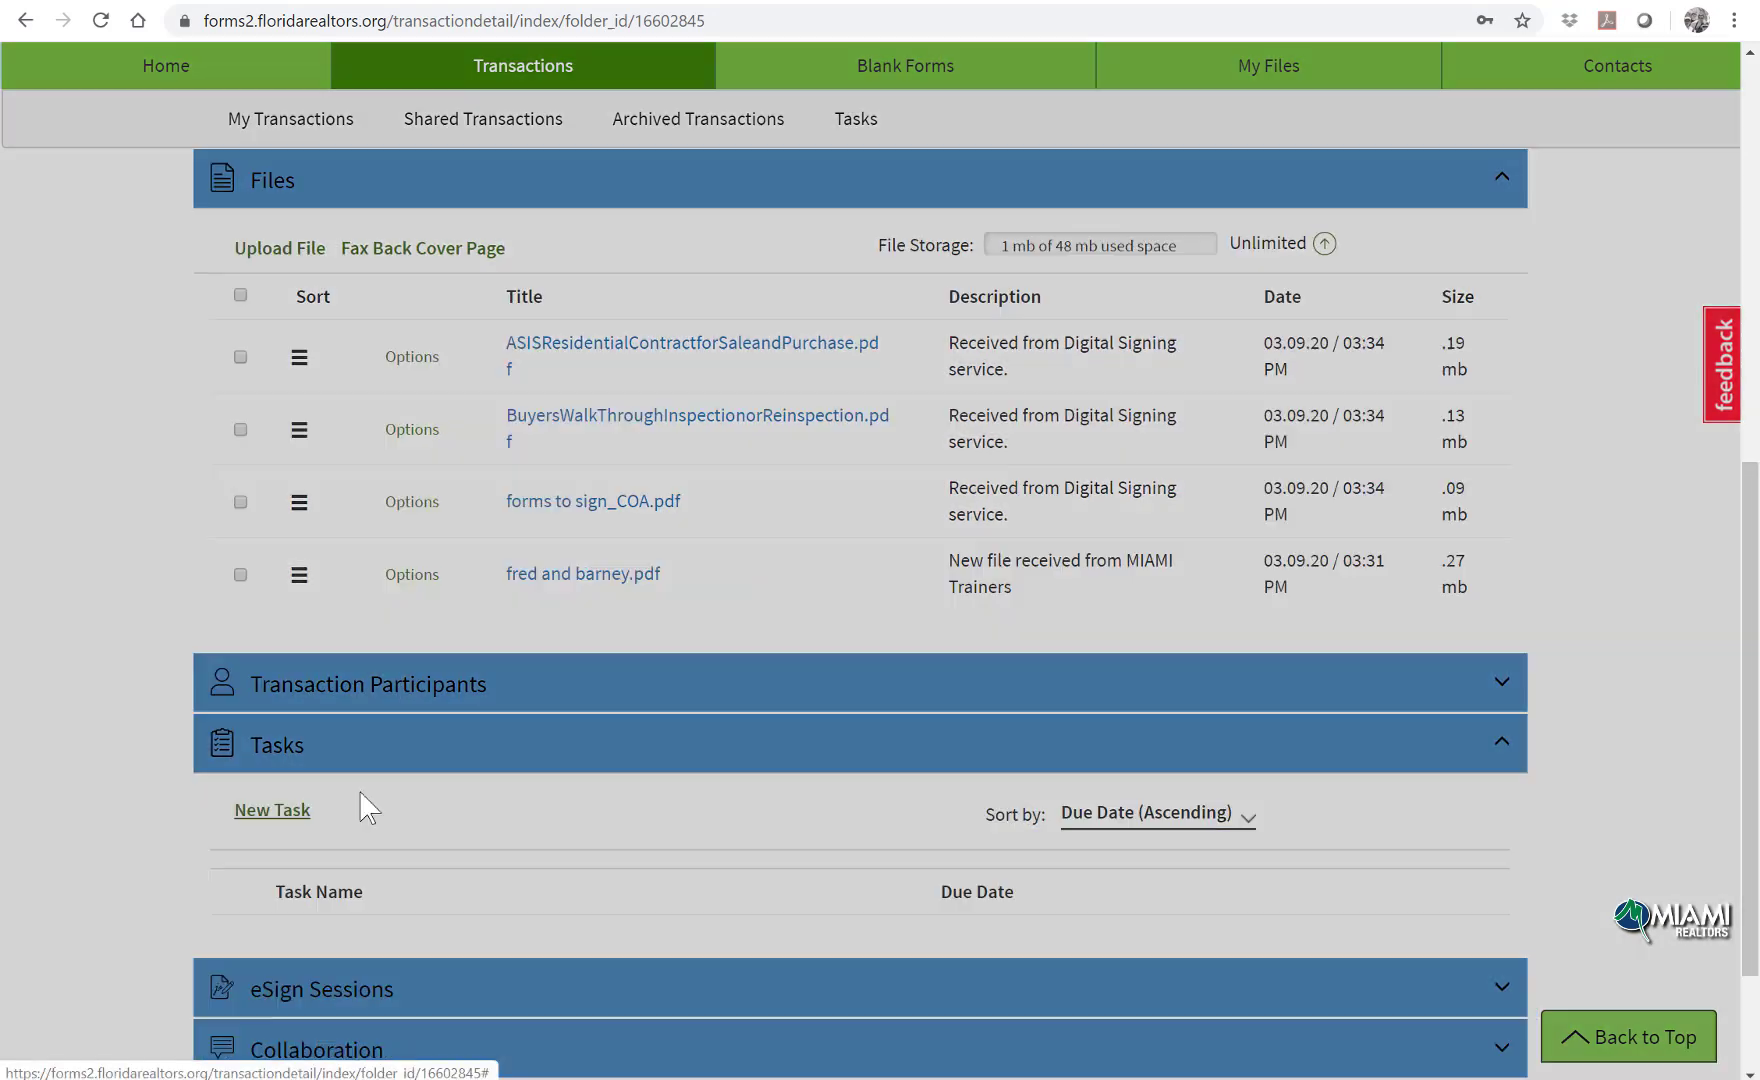
left_click(791, 273)
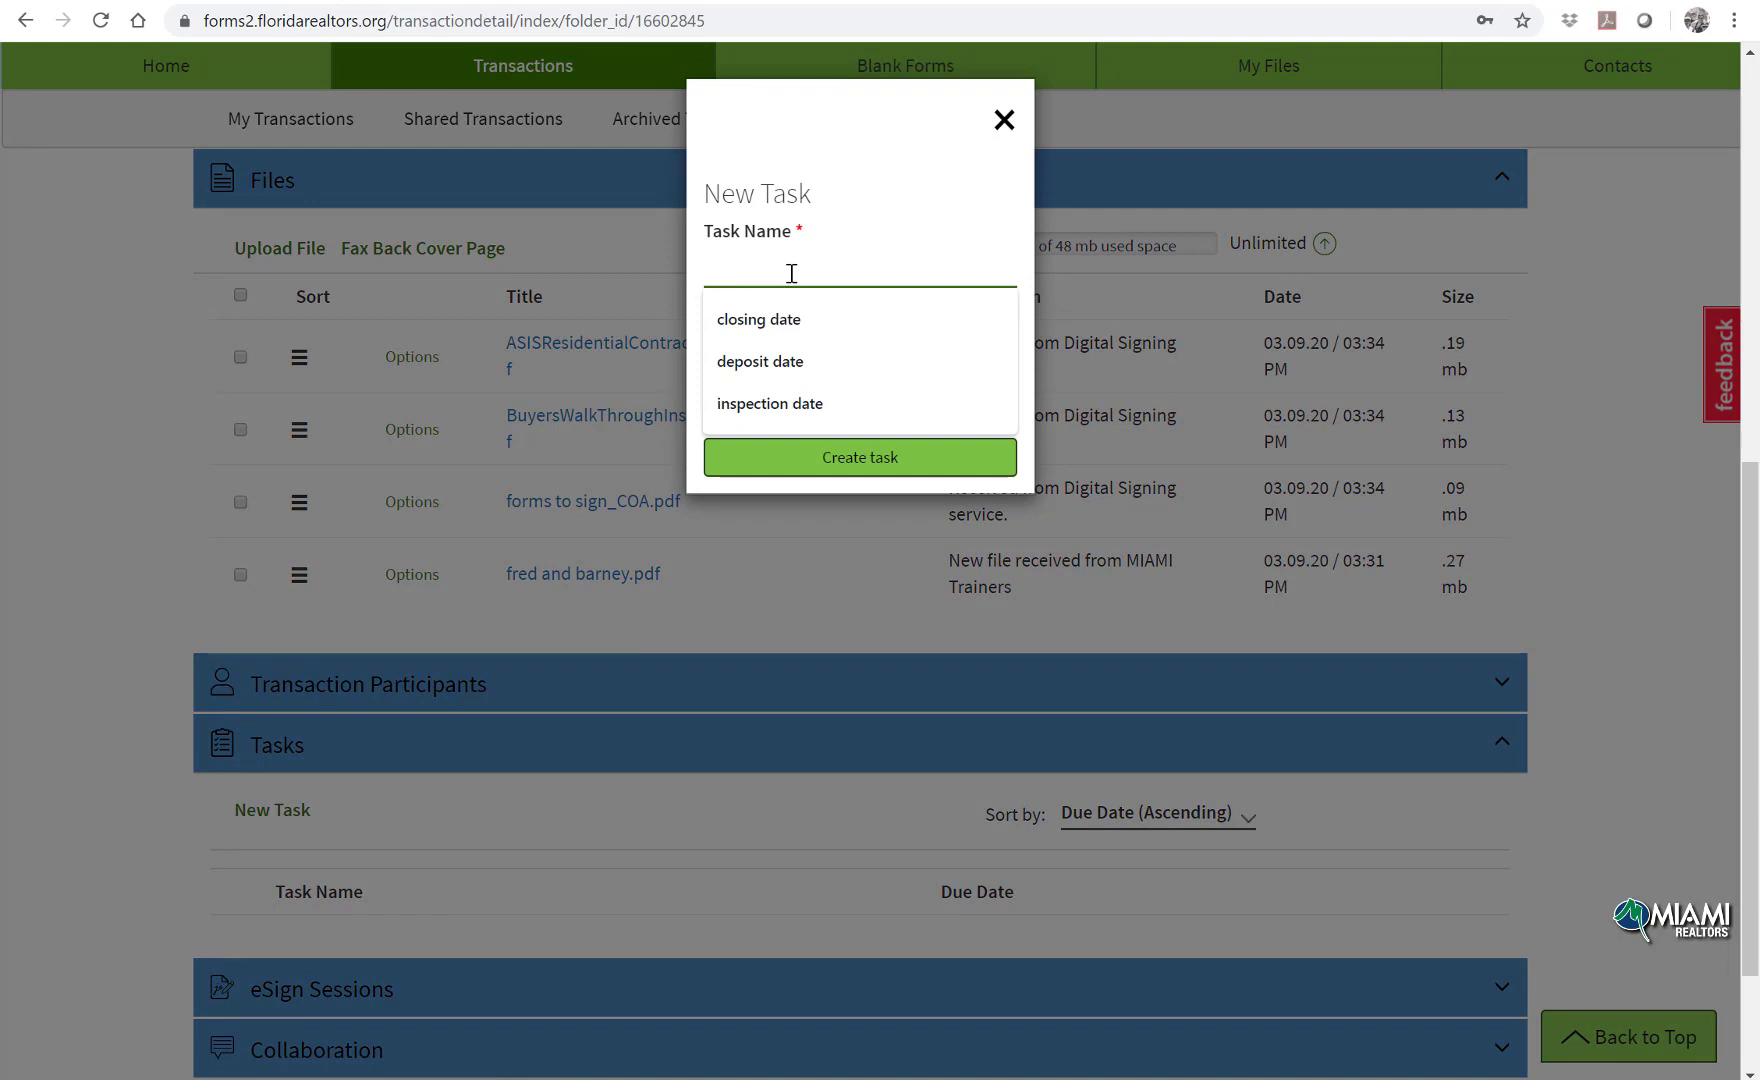
type("inspect")
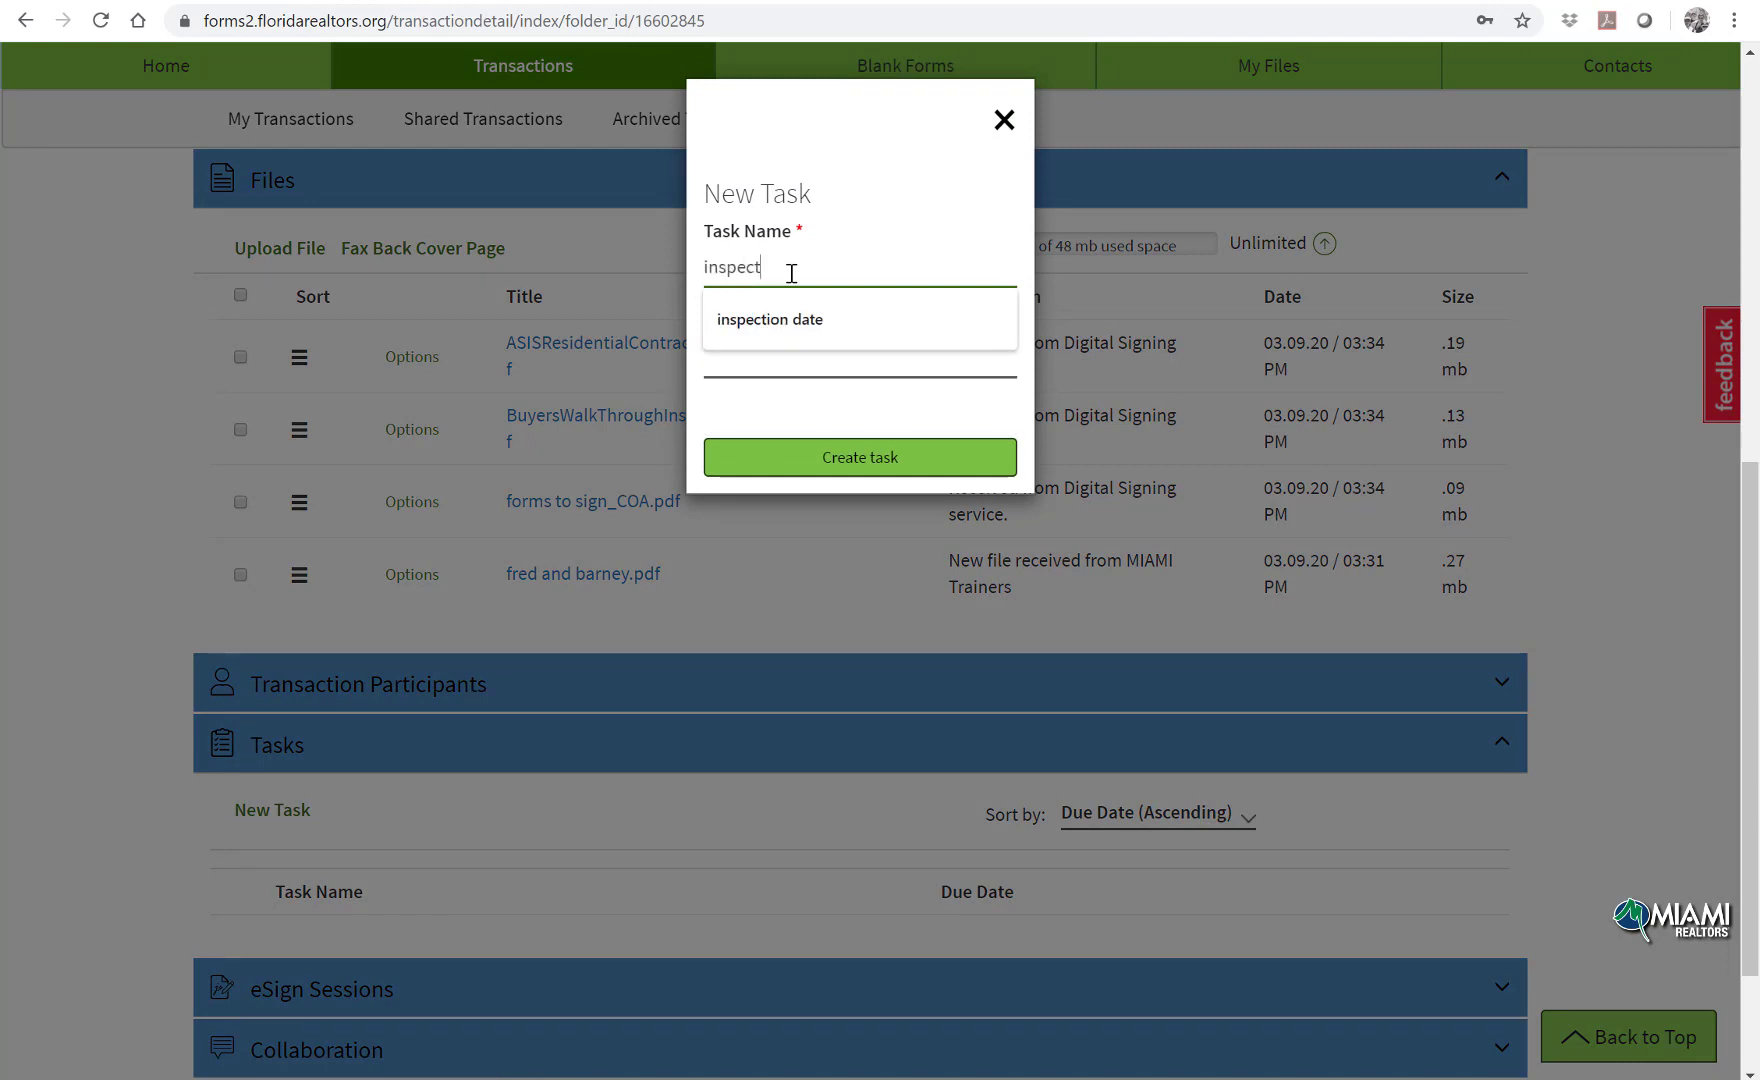
type("ion date")
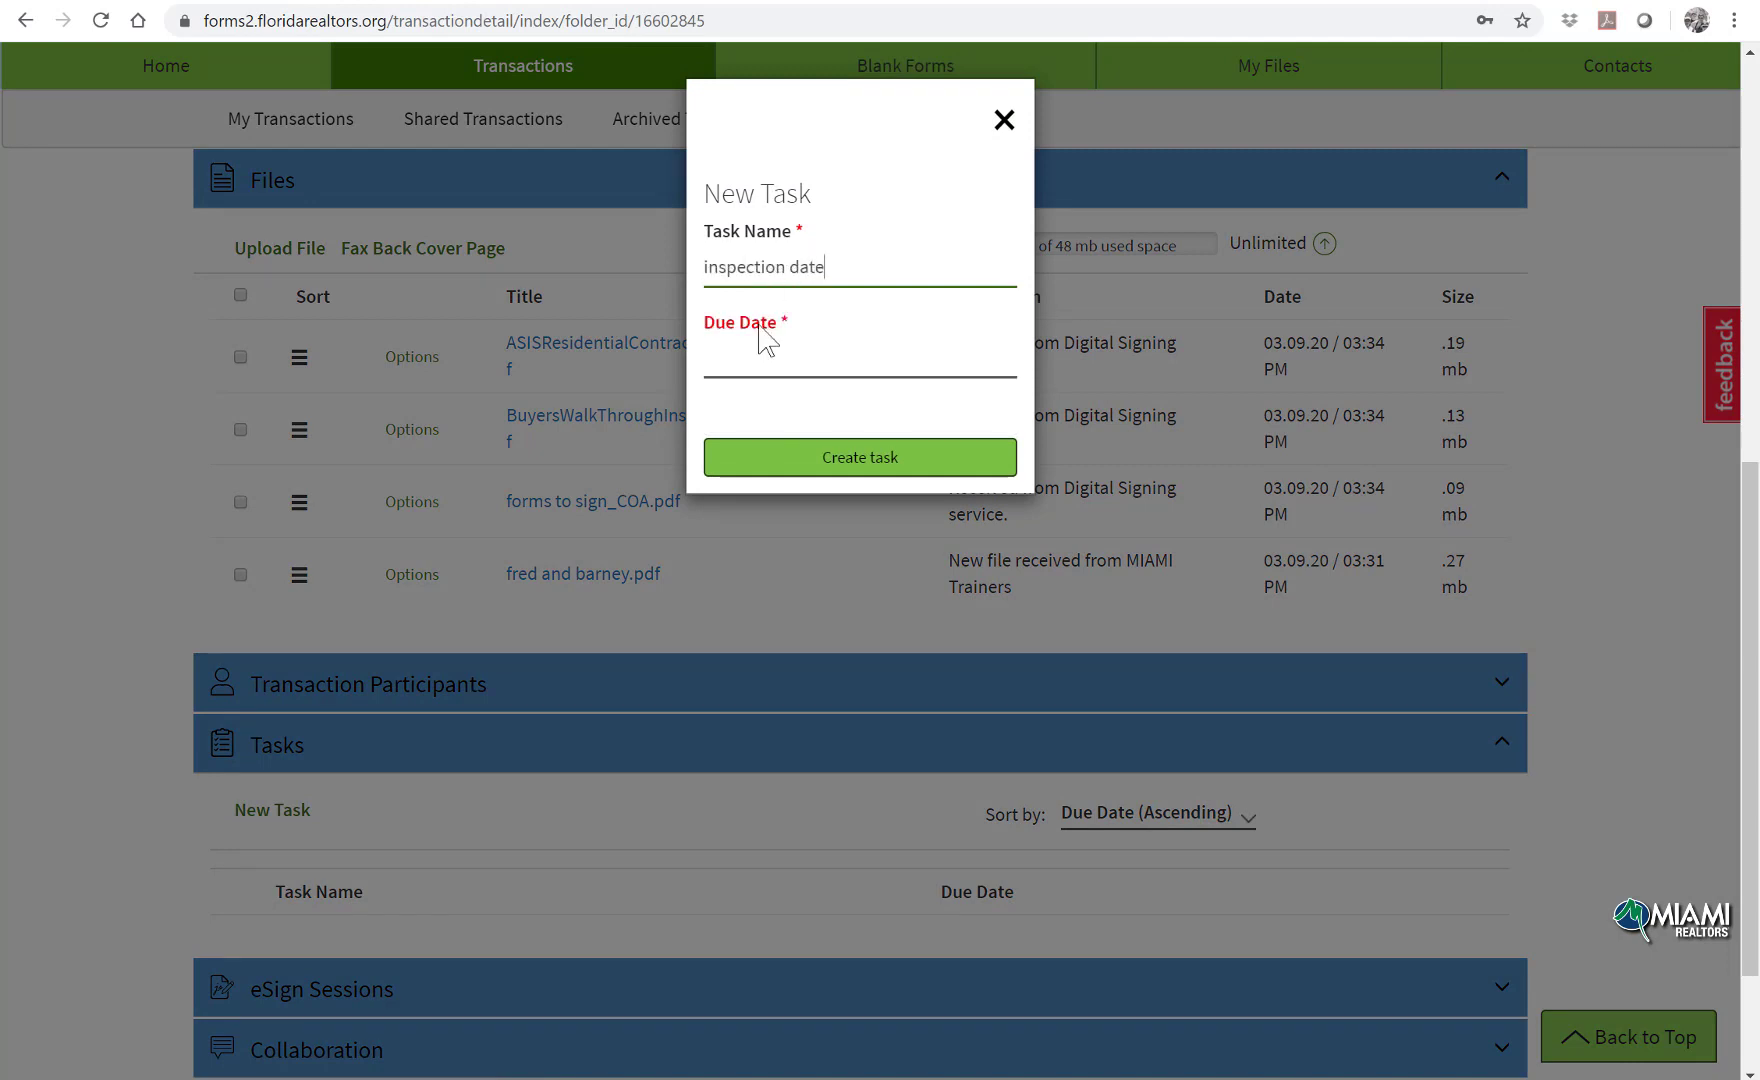
left_click(760, 355)
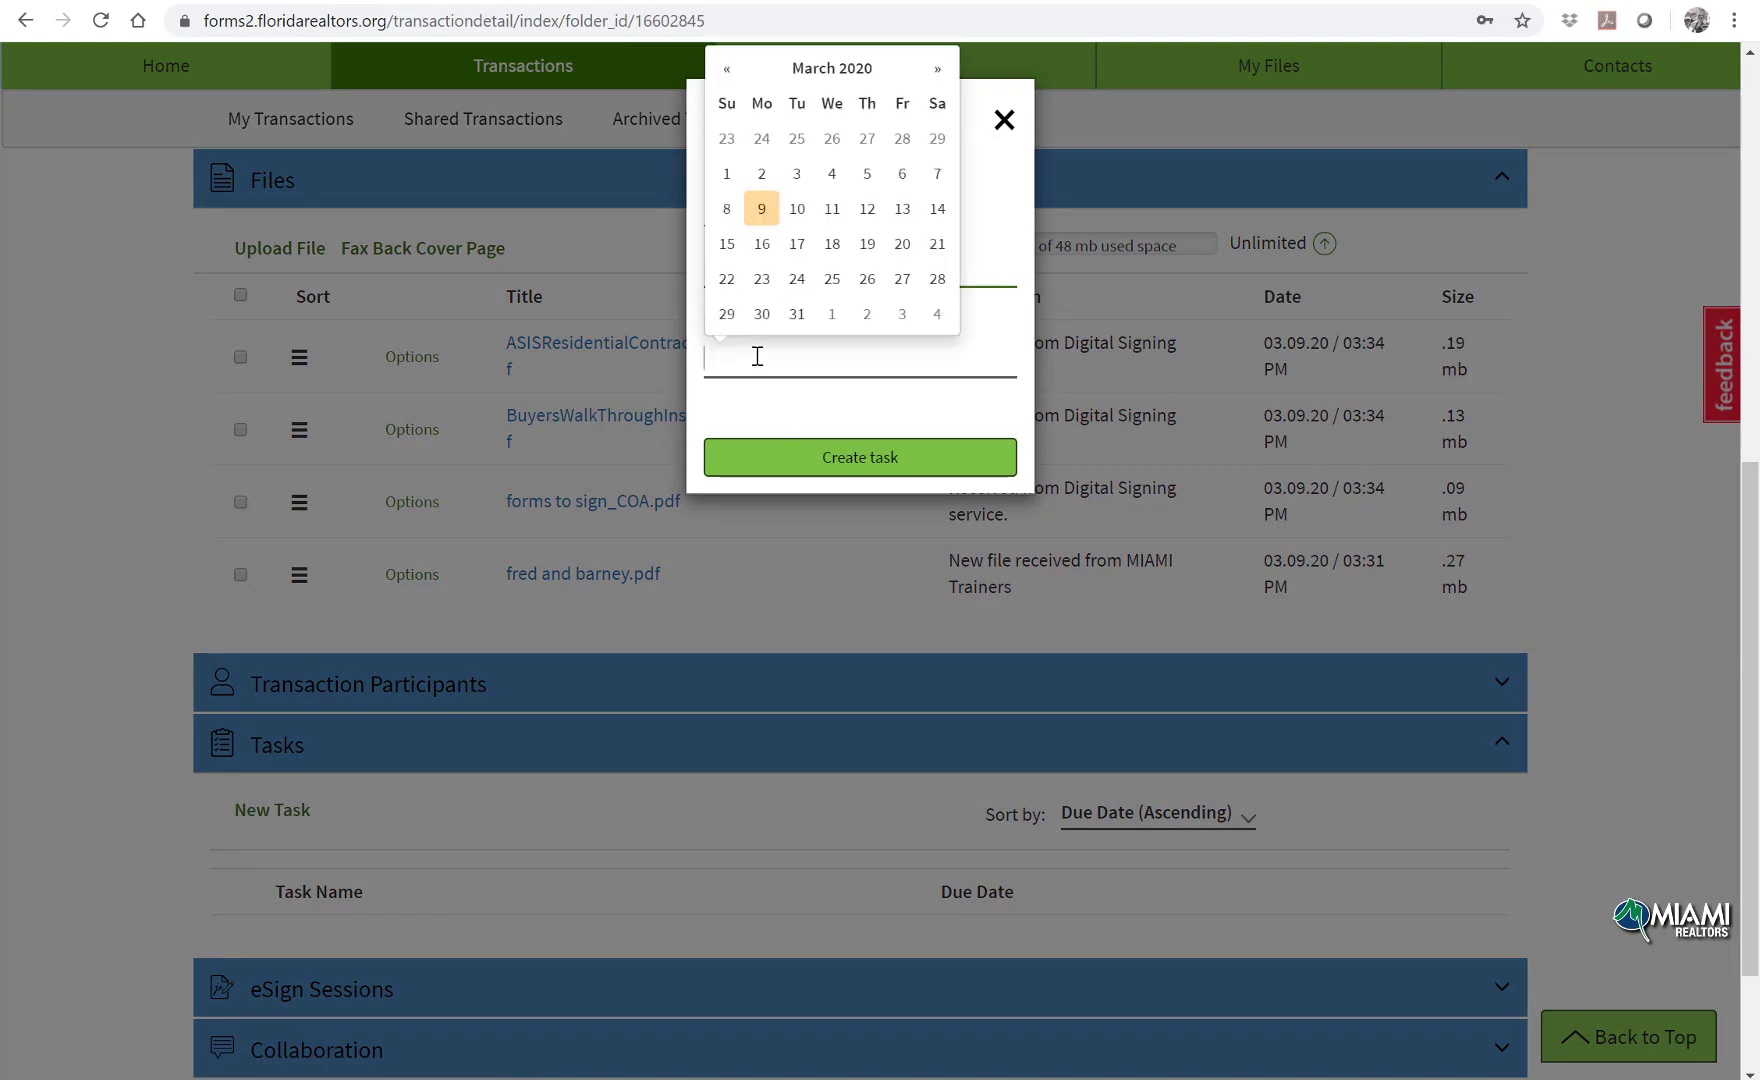
left_click(876, 212)
left_click(833, 452)
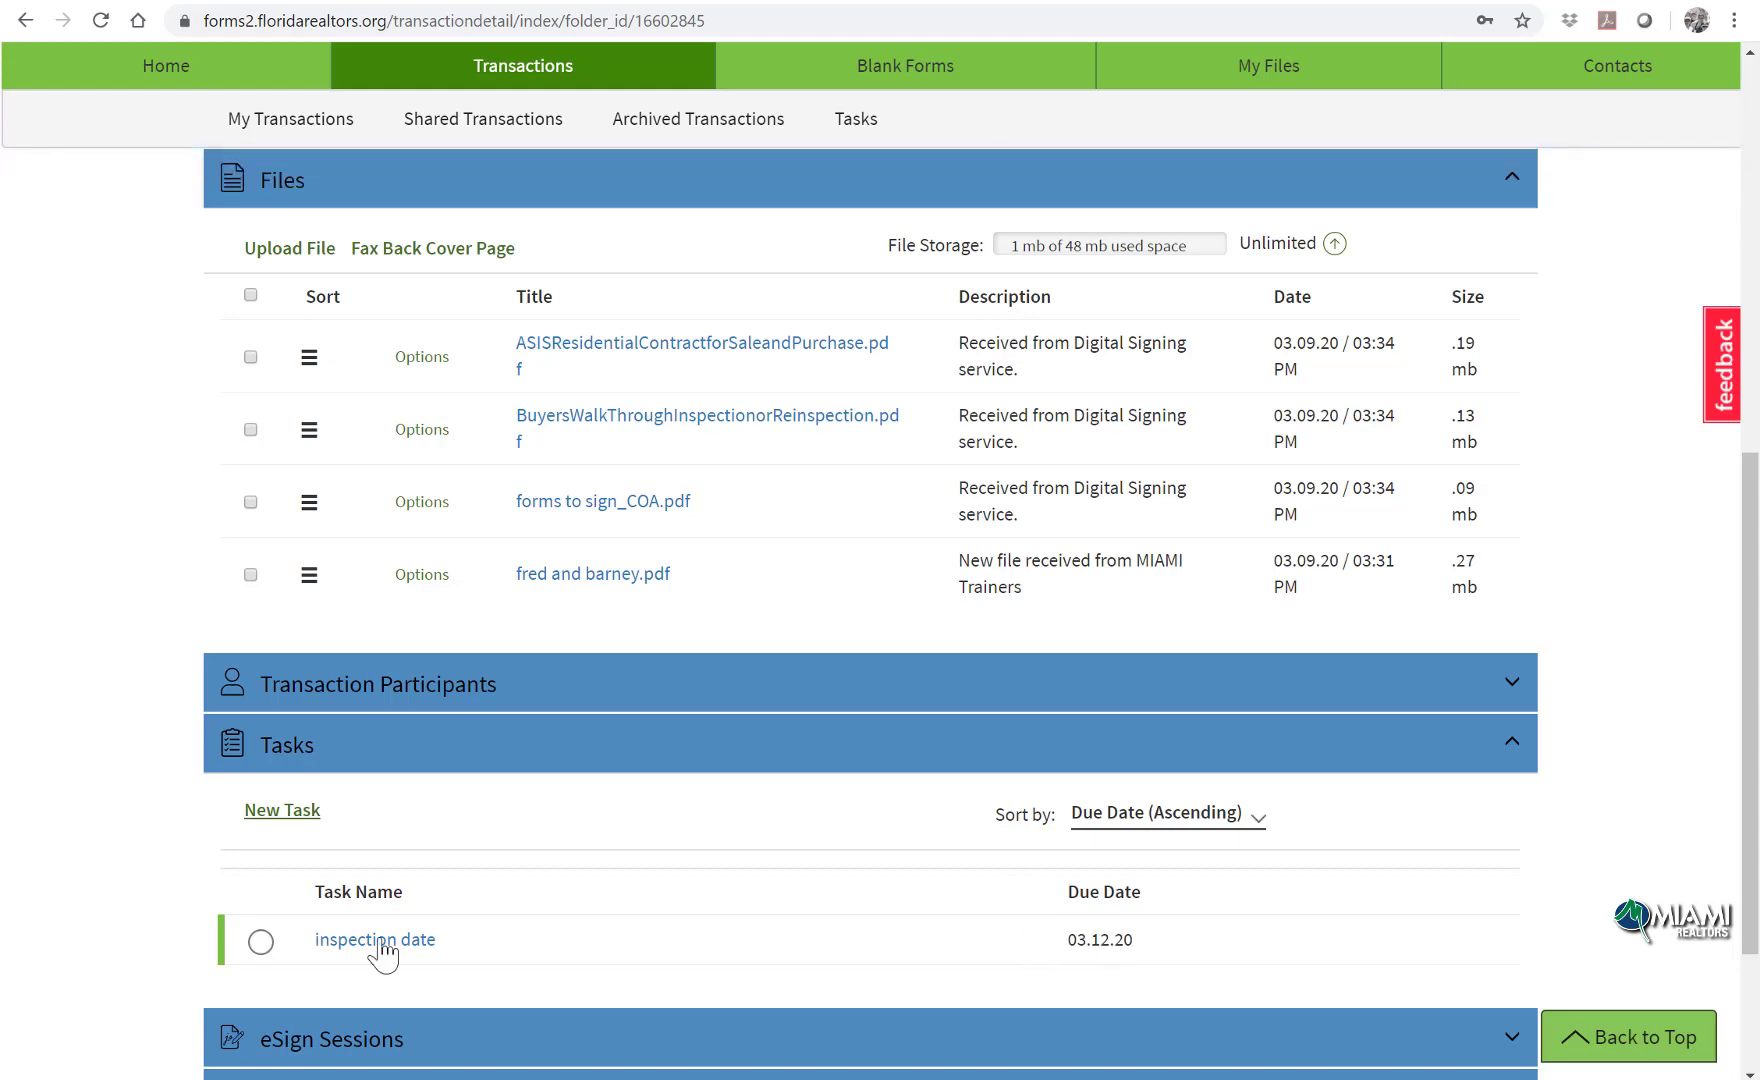
Step: Browse the Tasks, My Files, eSign, Email and Faxes lists, then go Home to Useful Tools
scroll(811, 472, "up", 5)
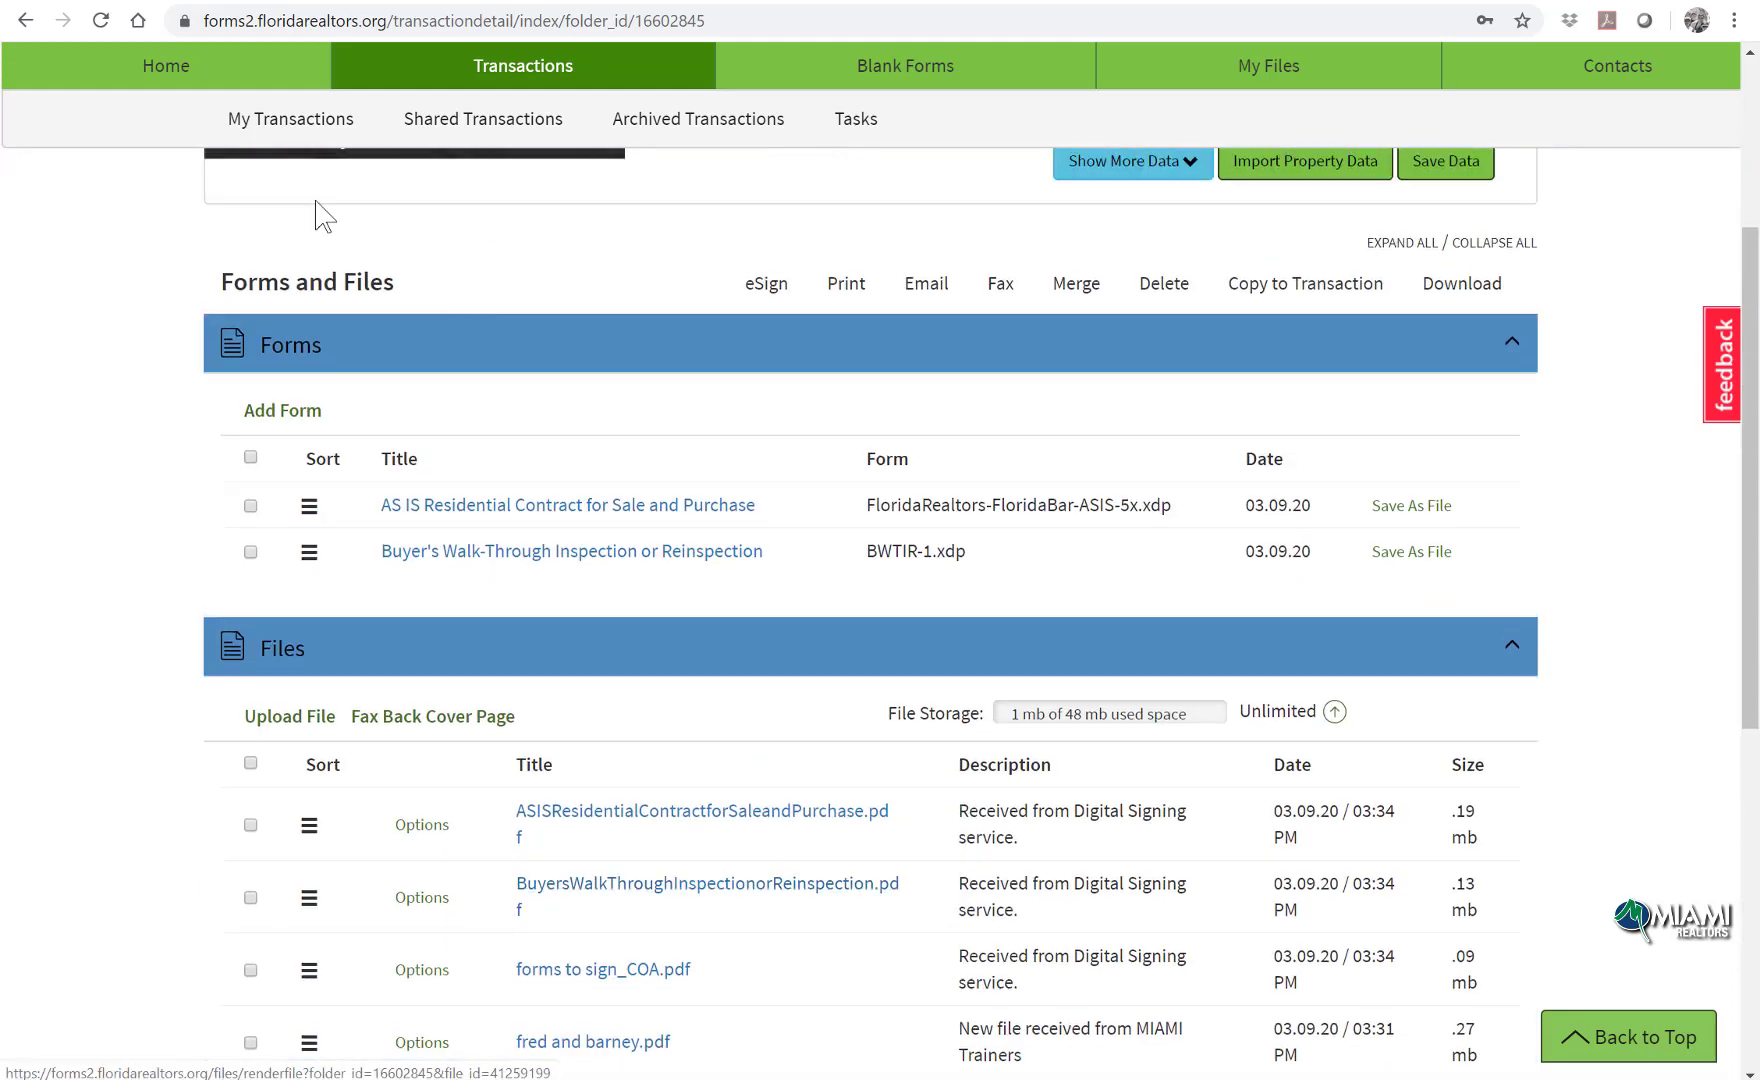
scroll(888, 226, "up", 4)
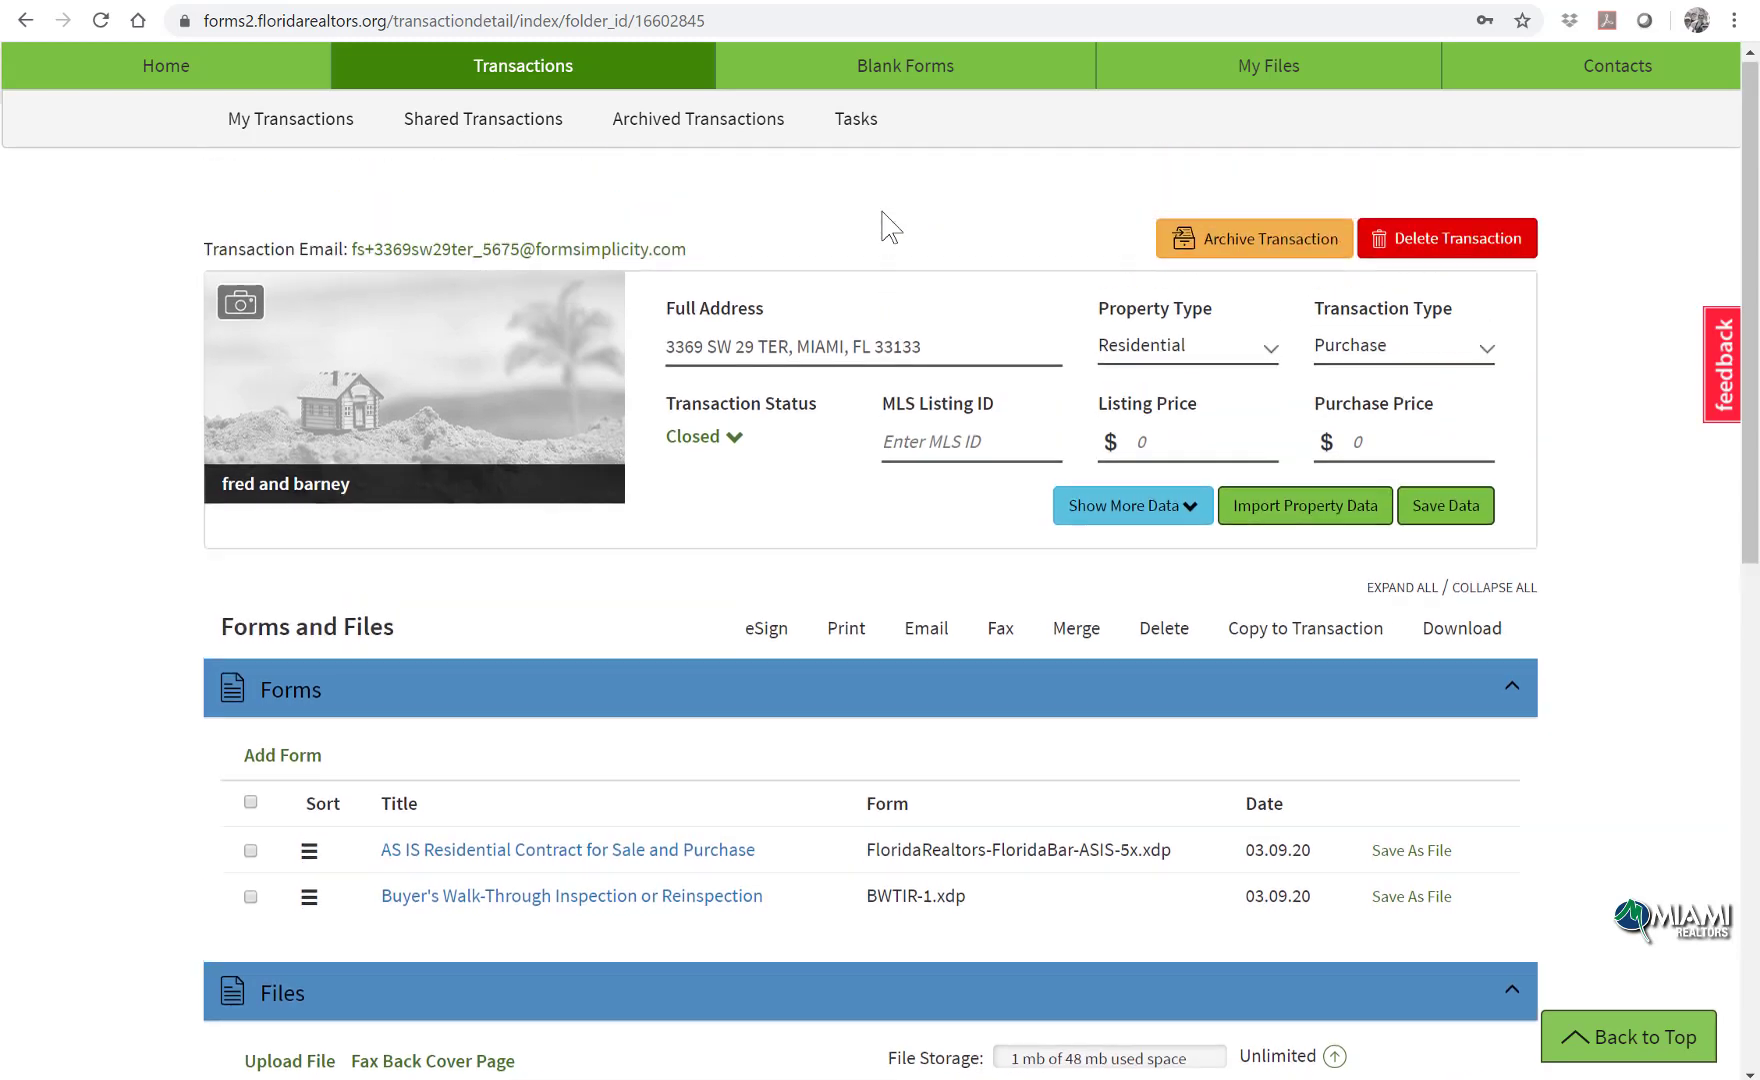
left_click(855, 180)
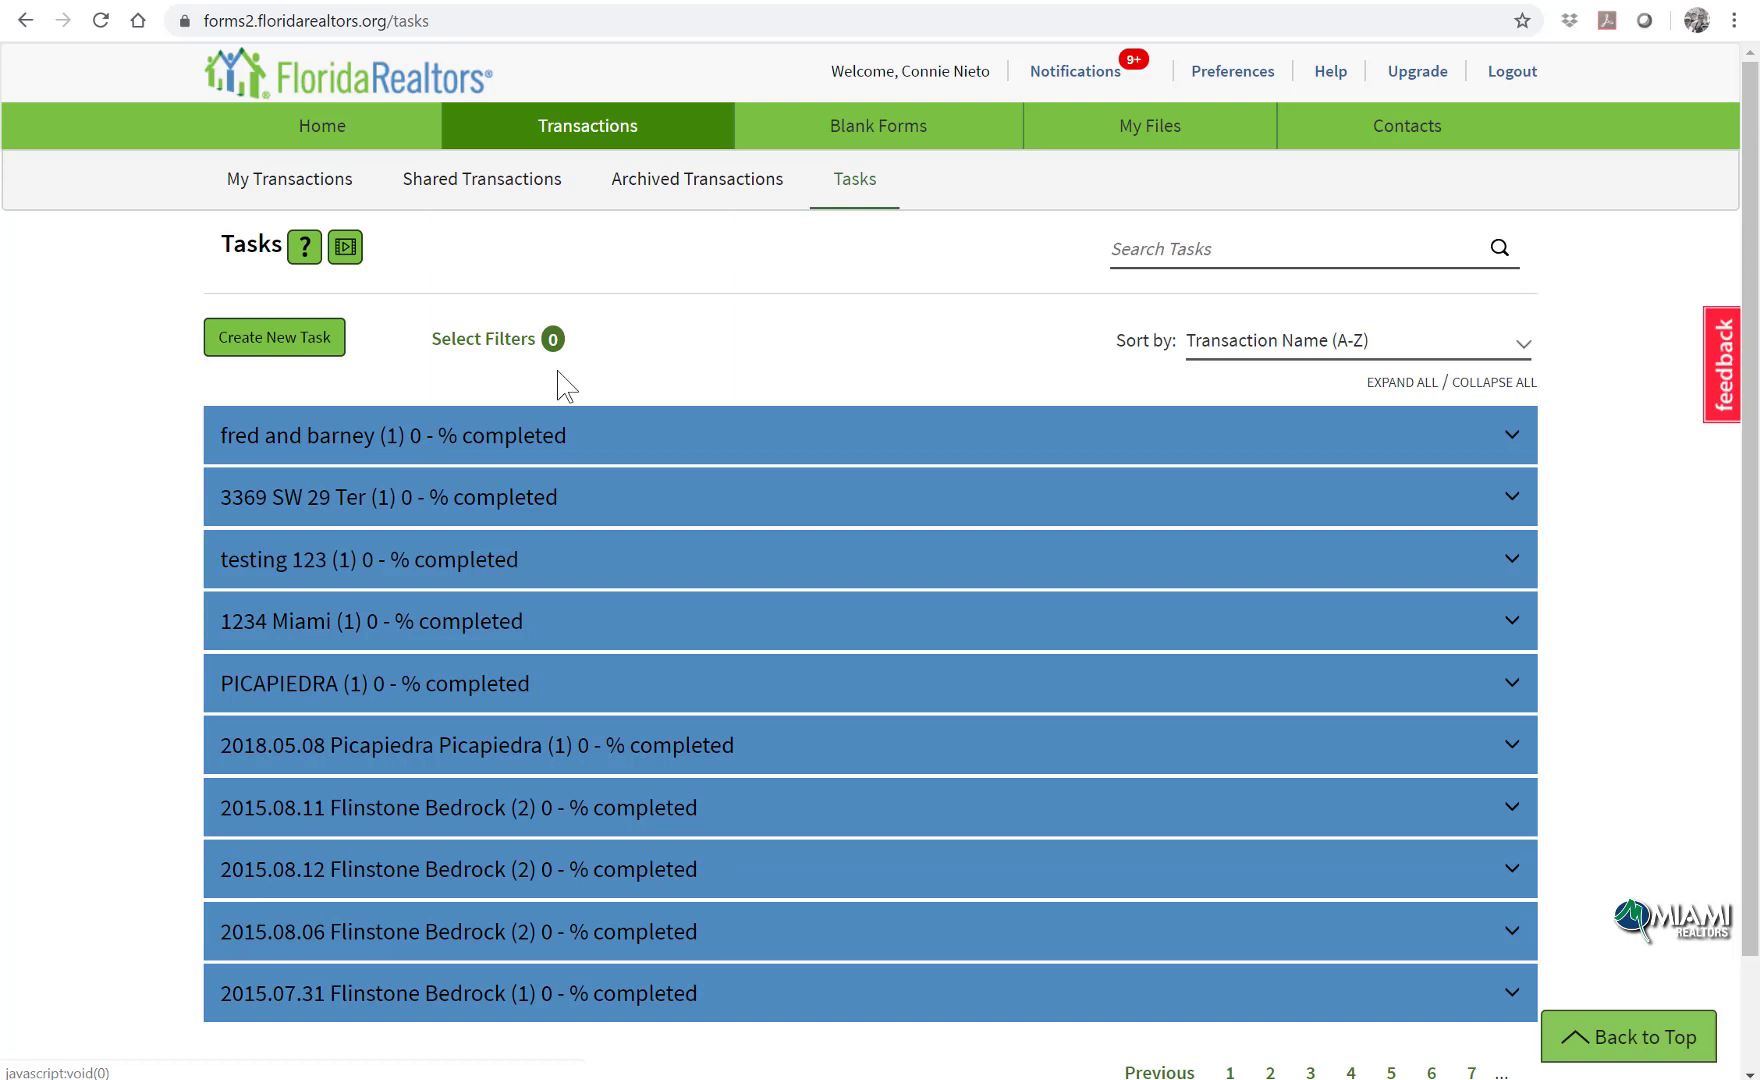
left_click(1232, 143)
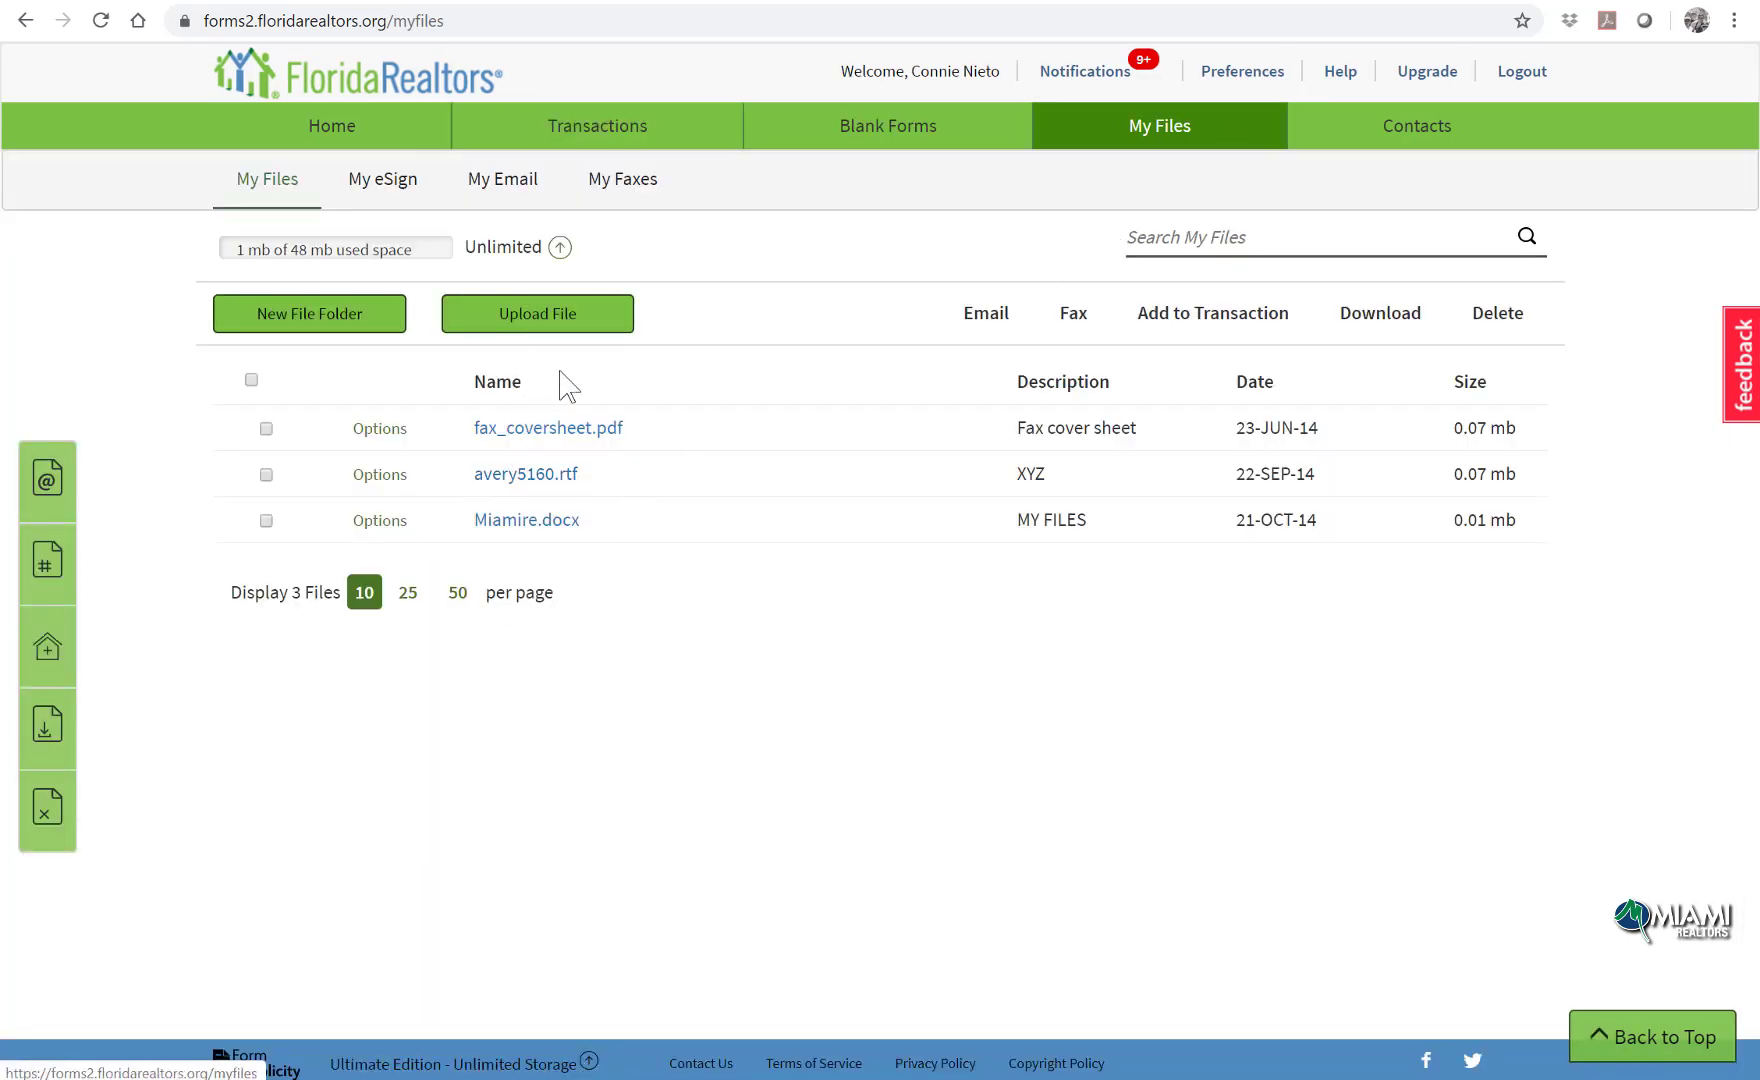
left_click(382, 179)
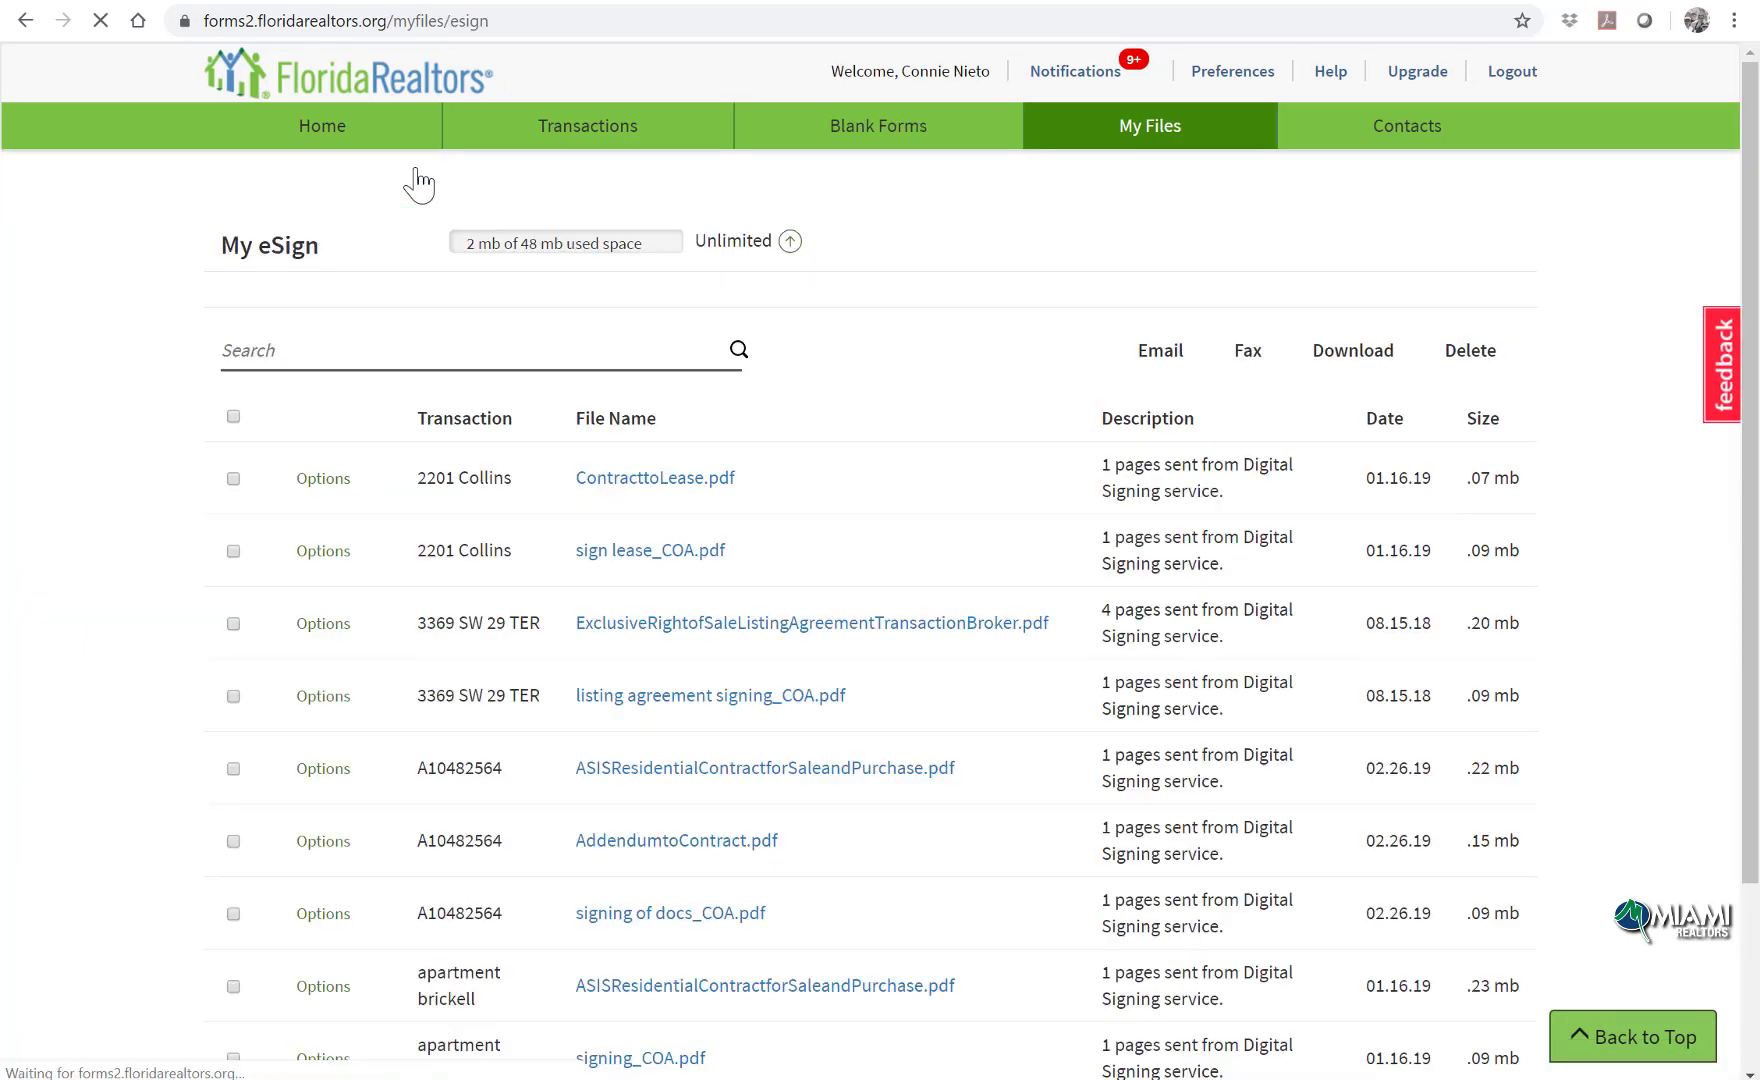
left_click(535, 192)
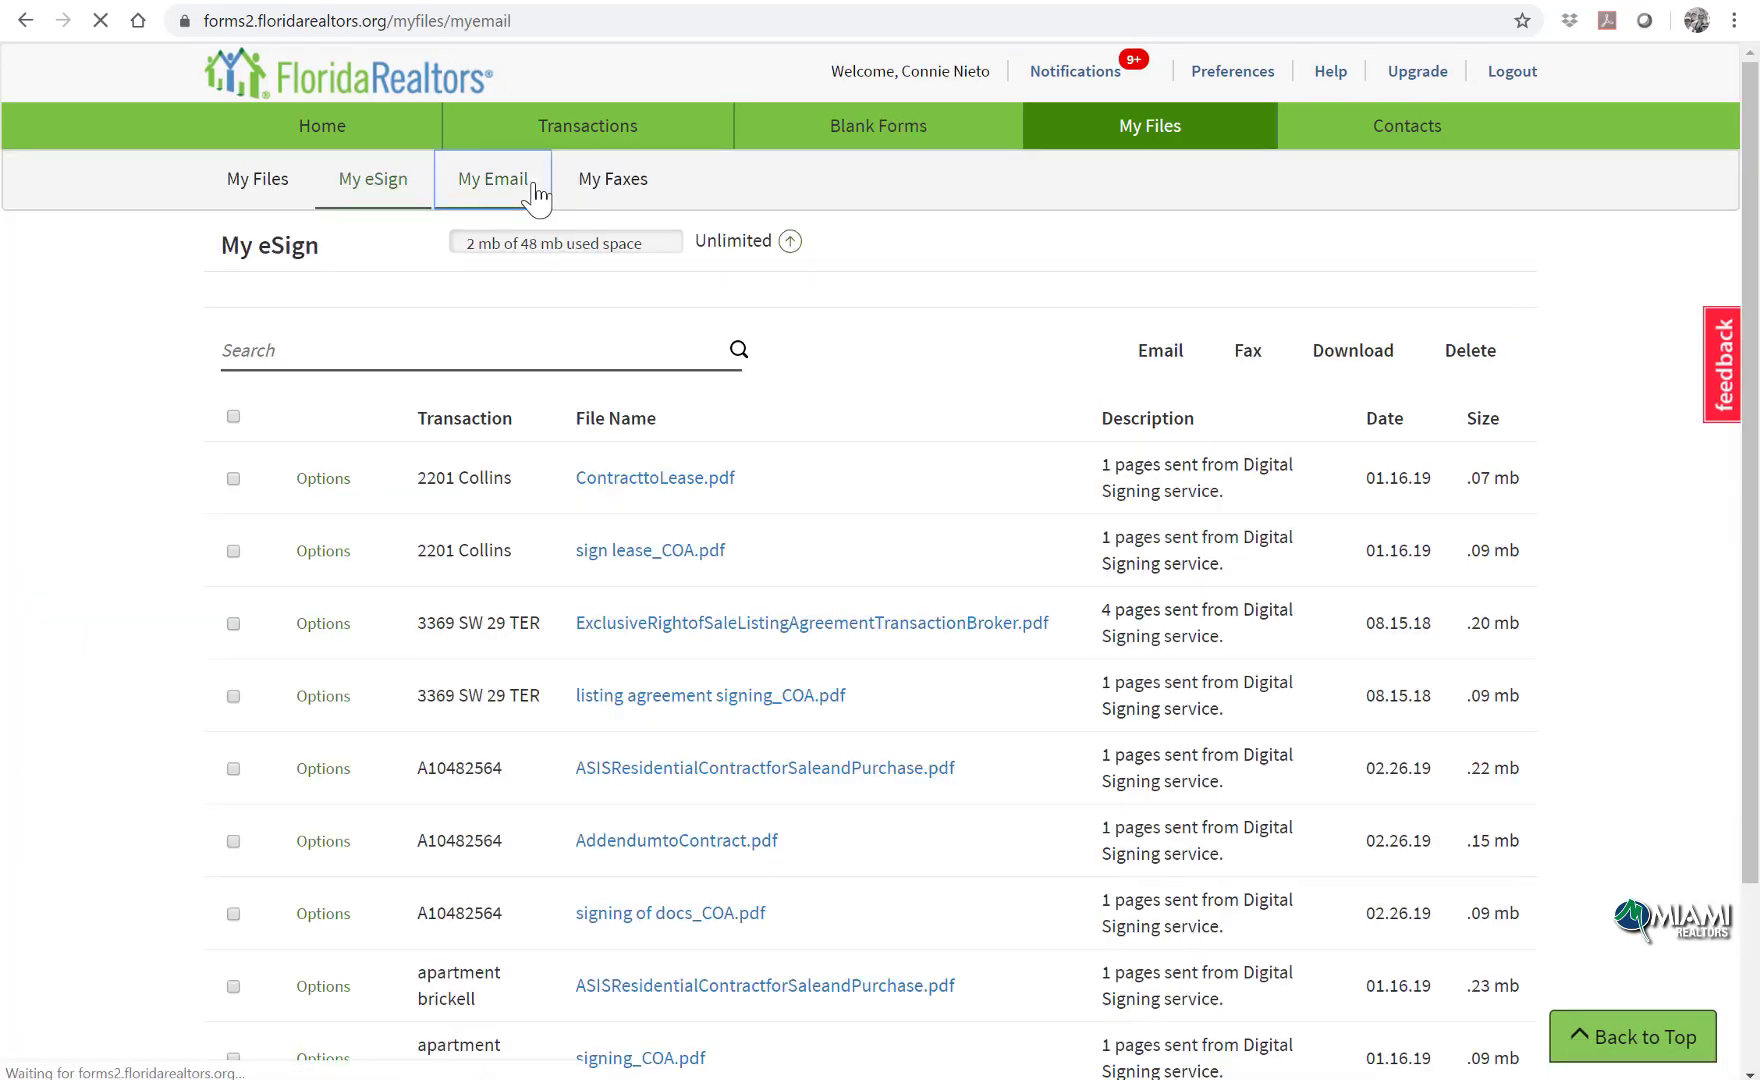
left_click(595, 186)
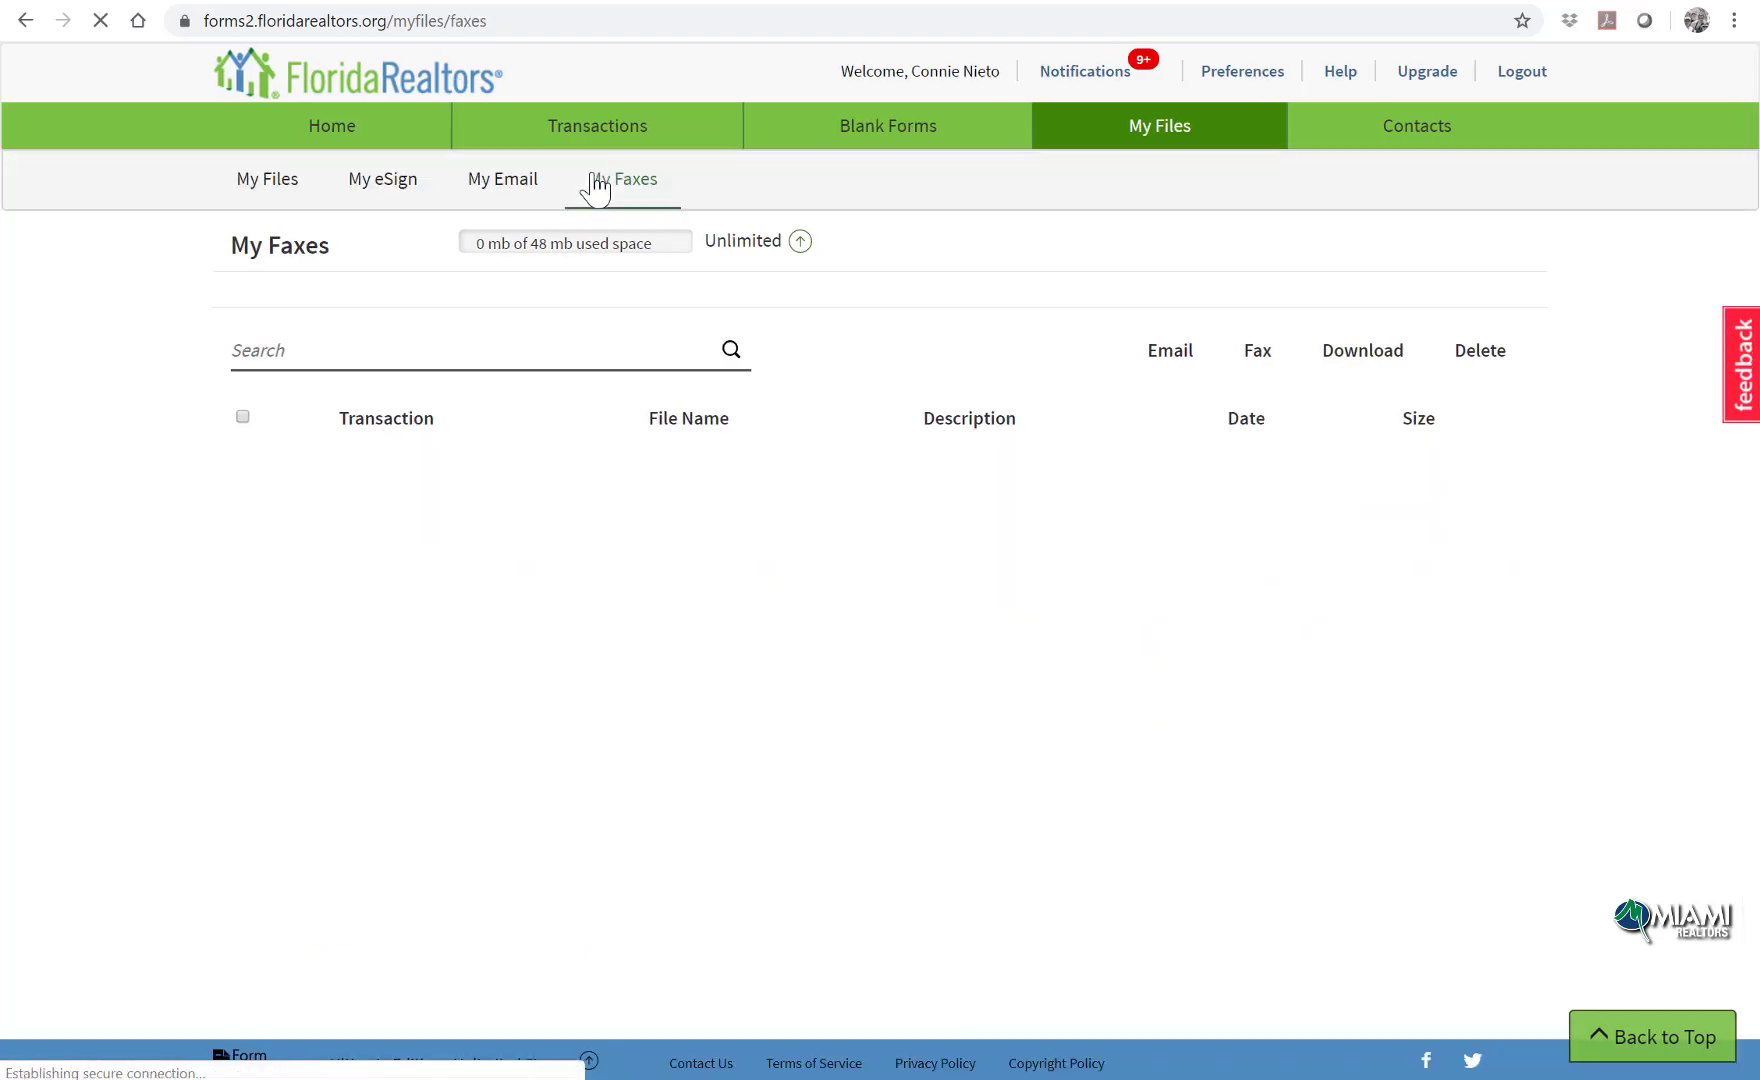
left_click(342, 124)
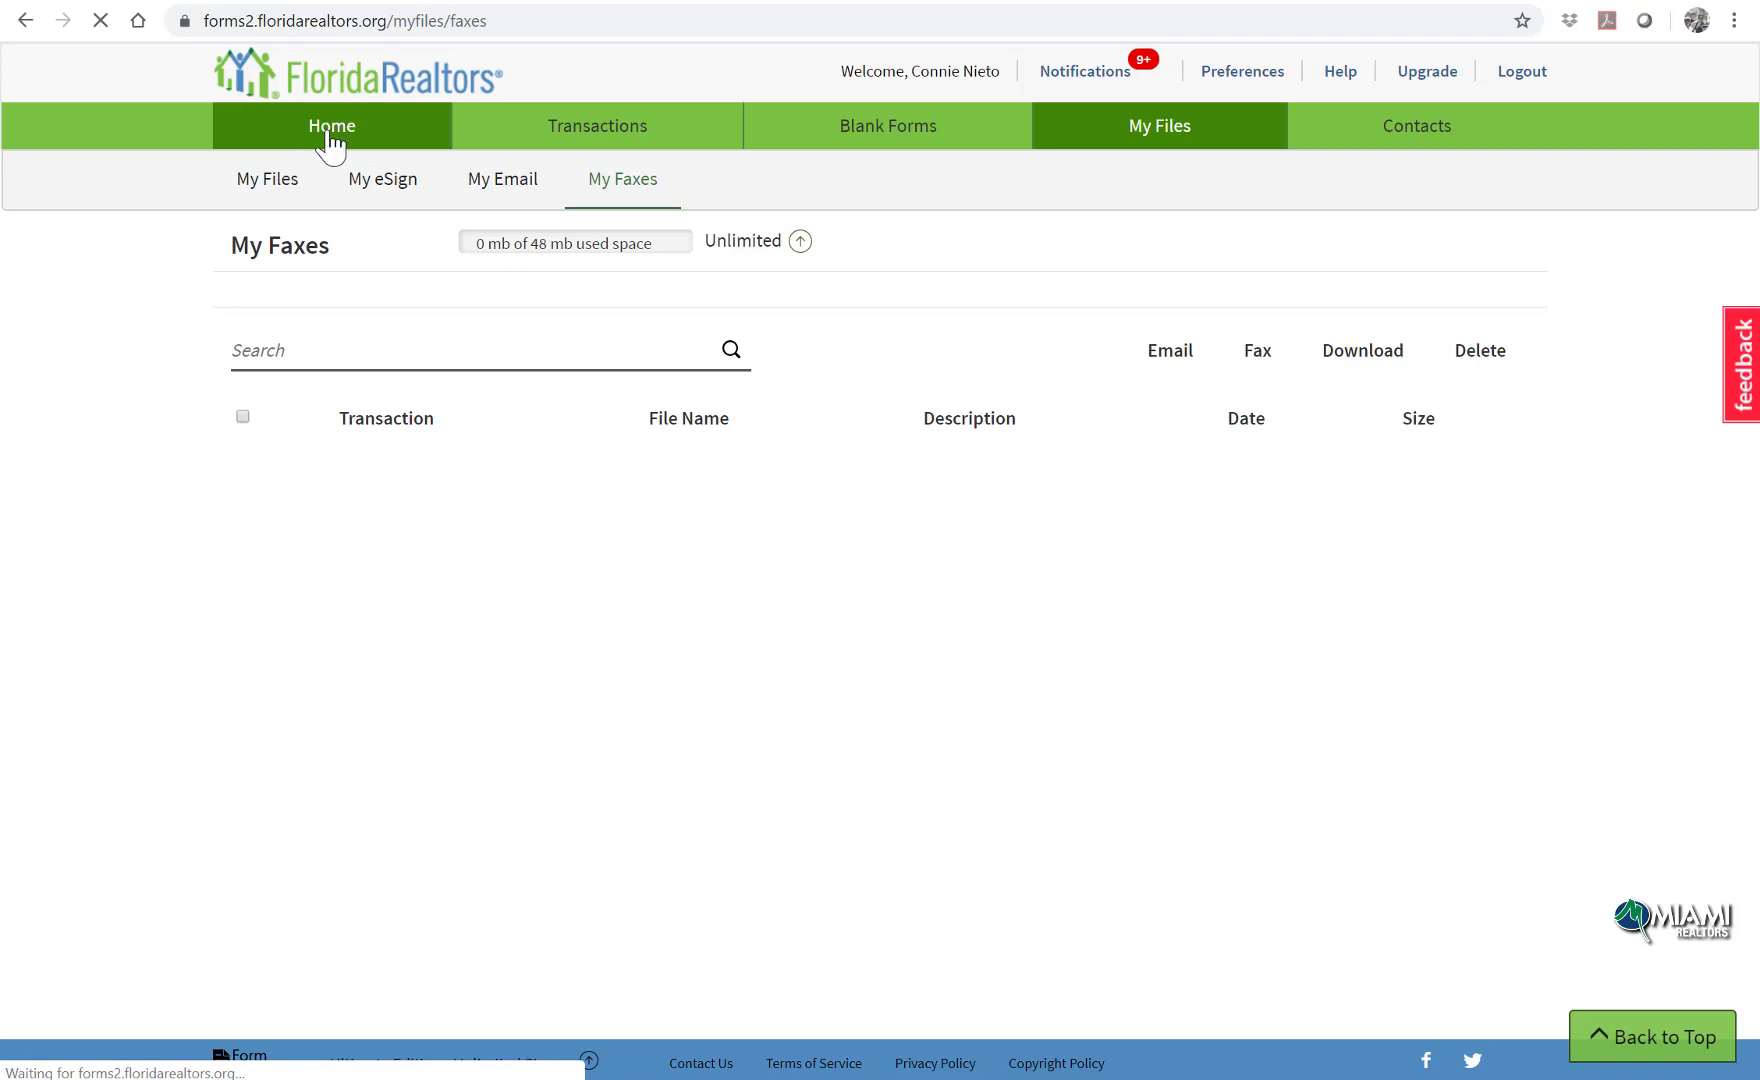
scroll(668, 605, "down", 3)
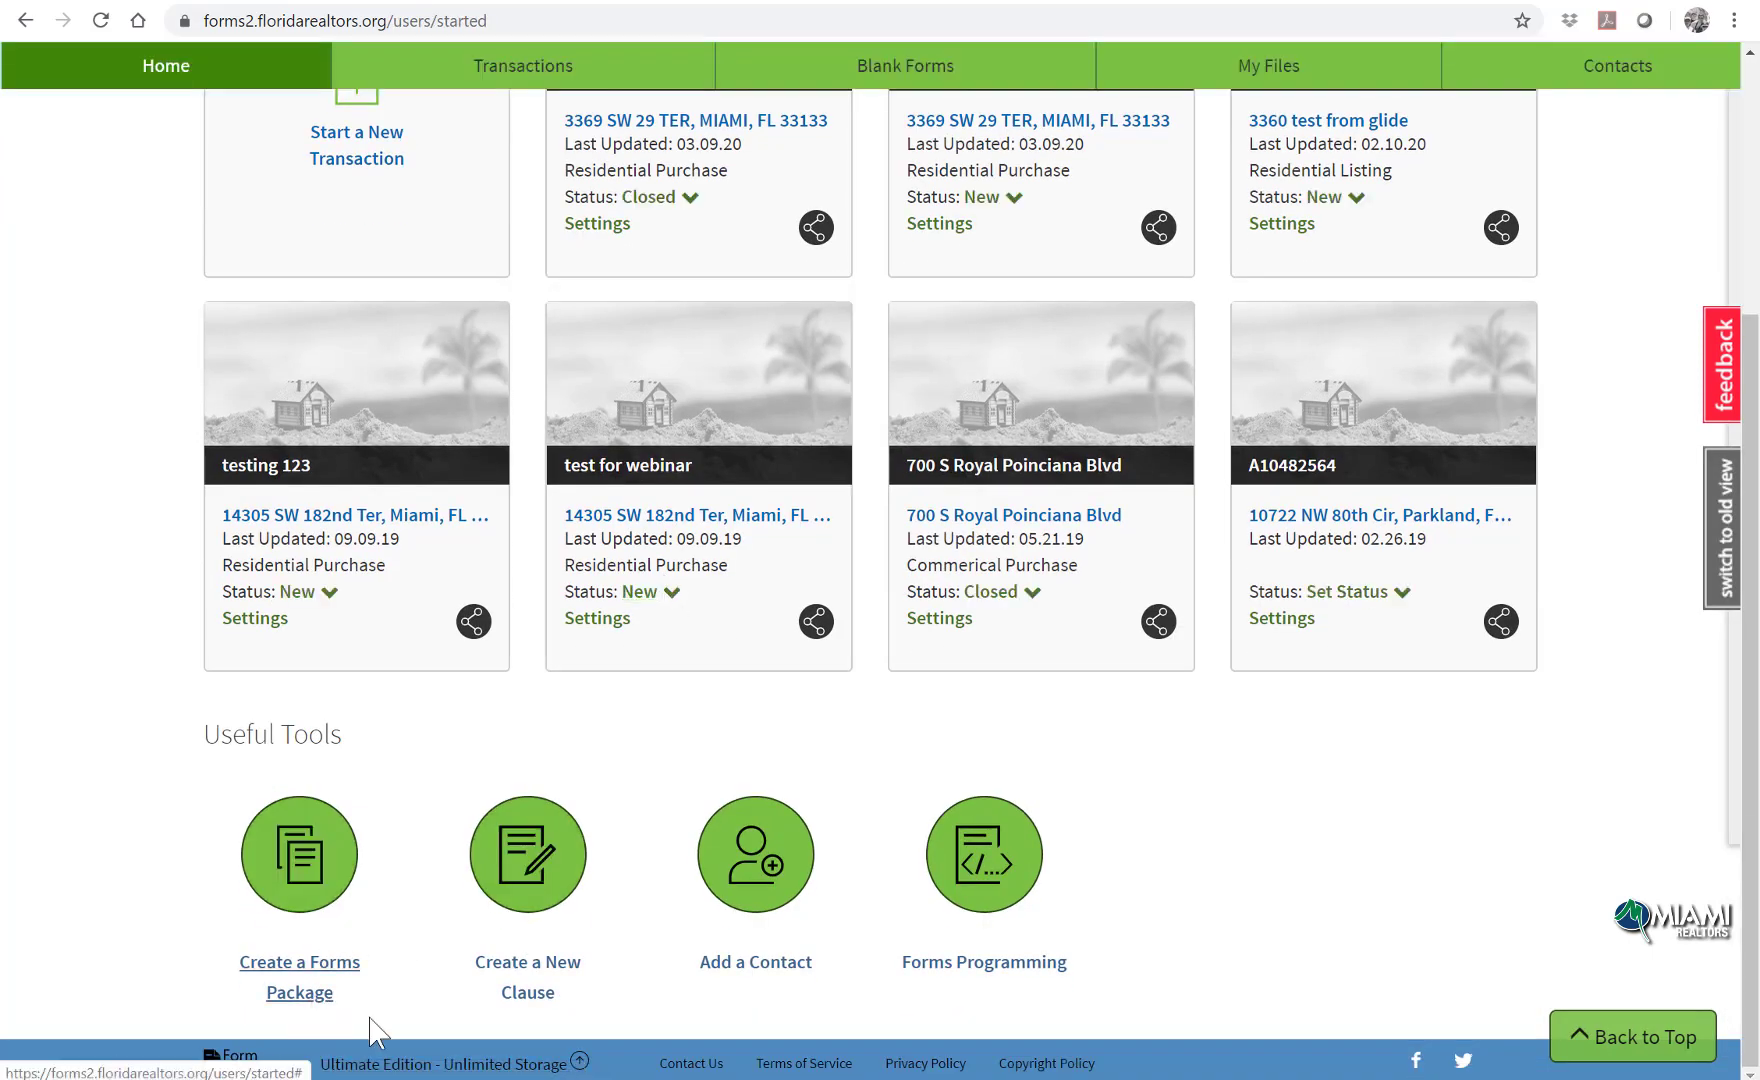
Step: Create and save a new clause '123 sample' with the details '123 sample clause'
left_click(537, 985)
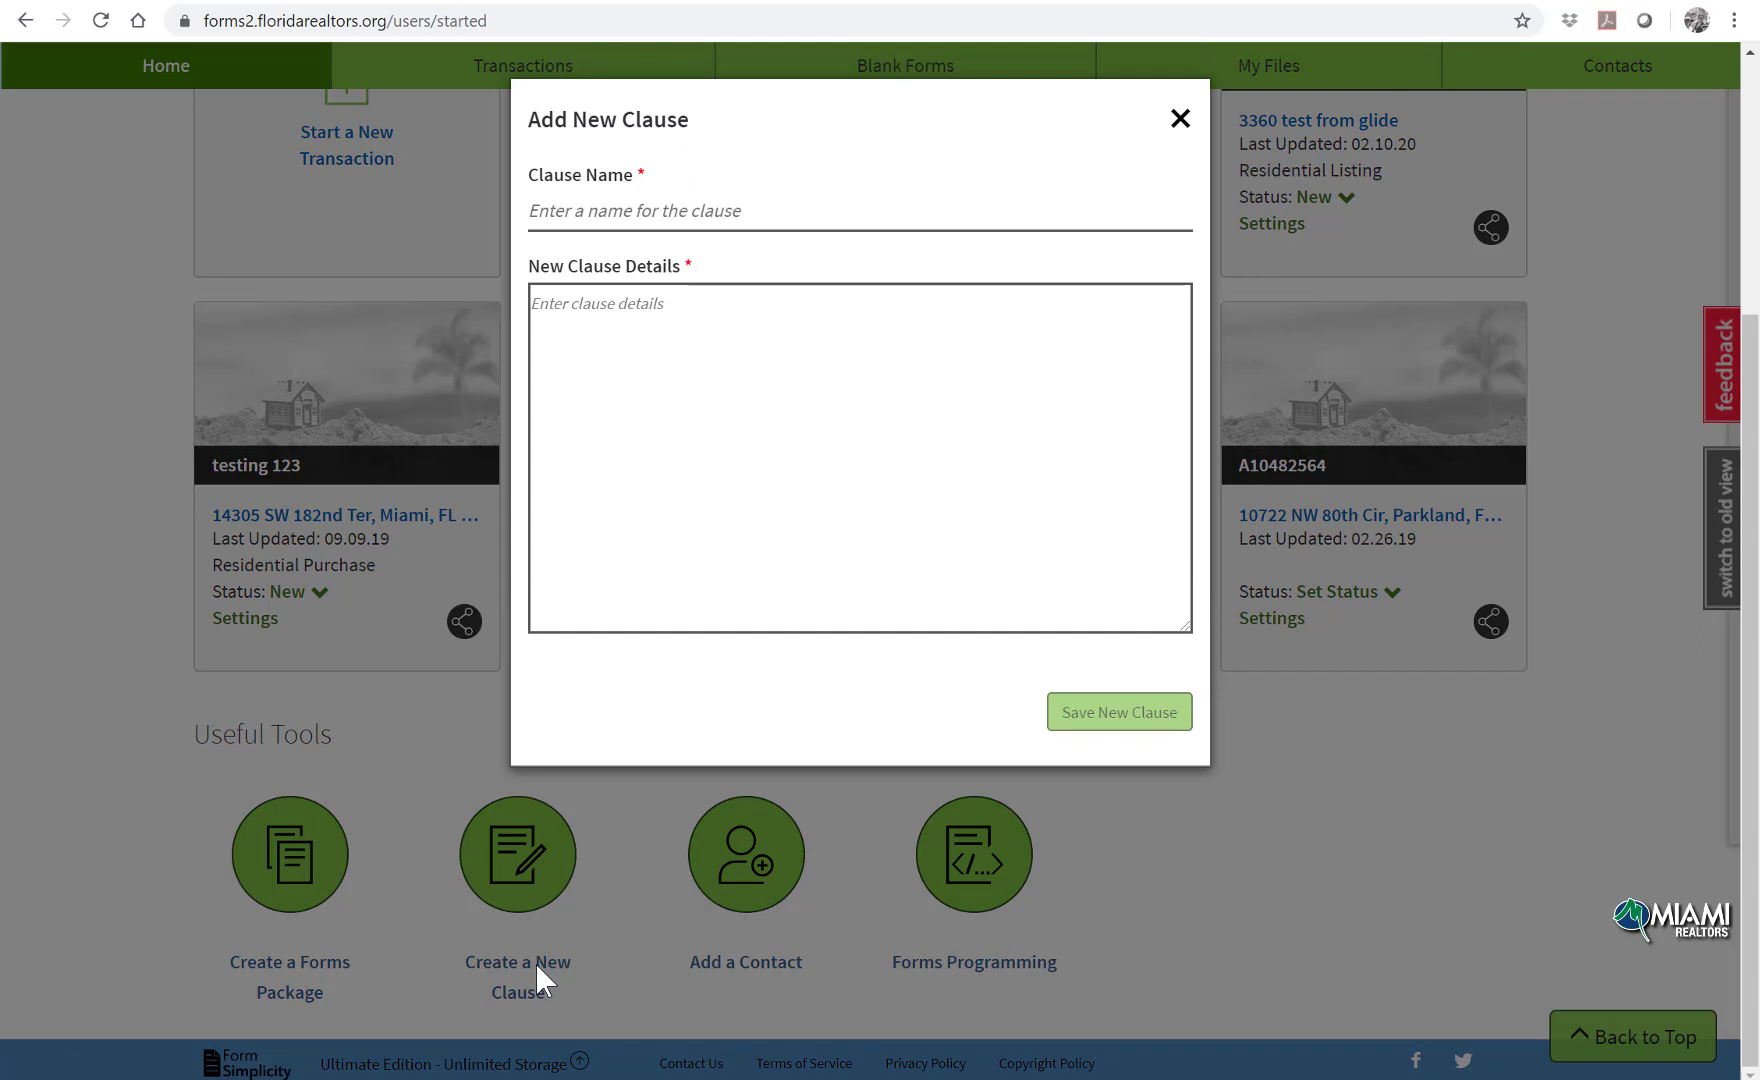
left_click(640, 217)
type("12")
type("12")
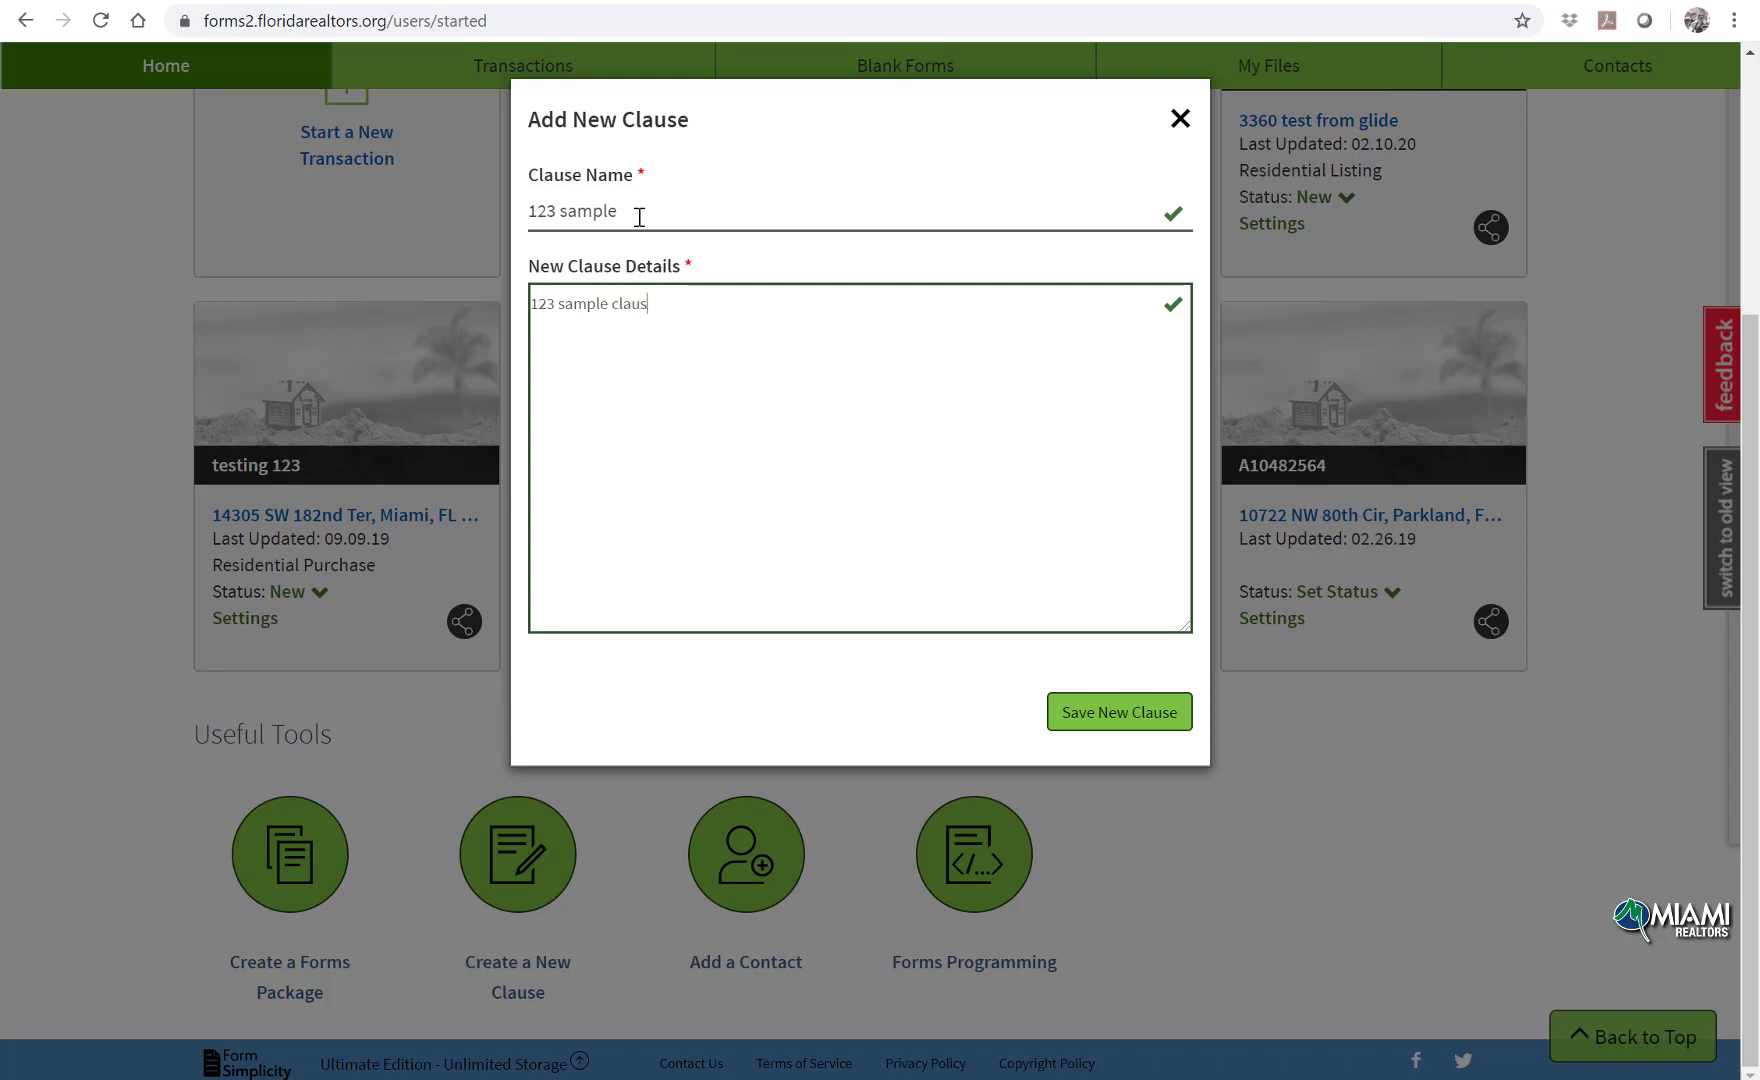
left_click(1131, 720)
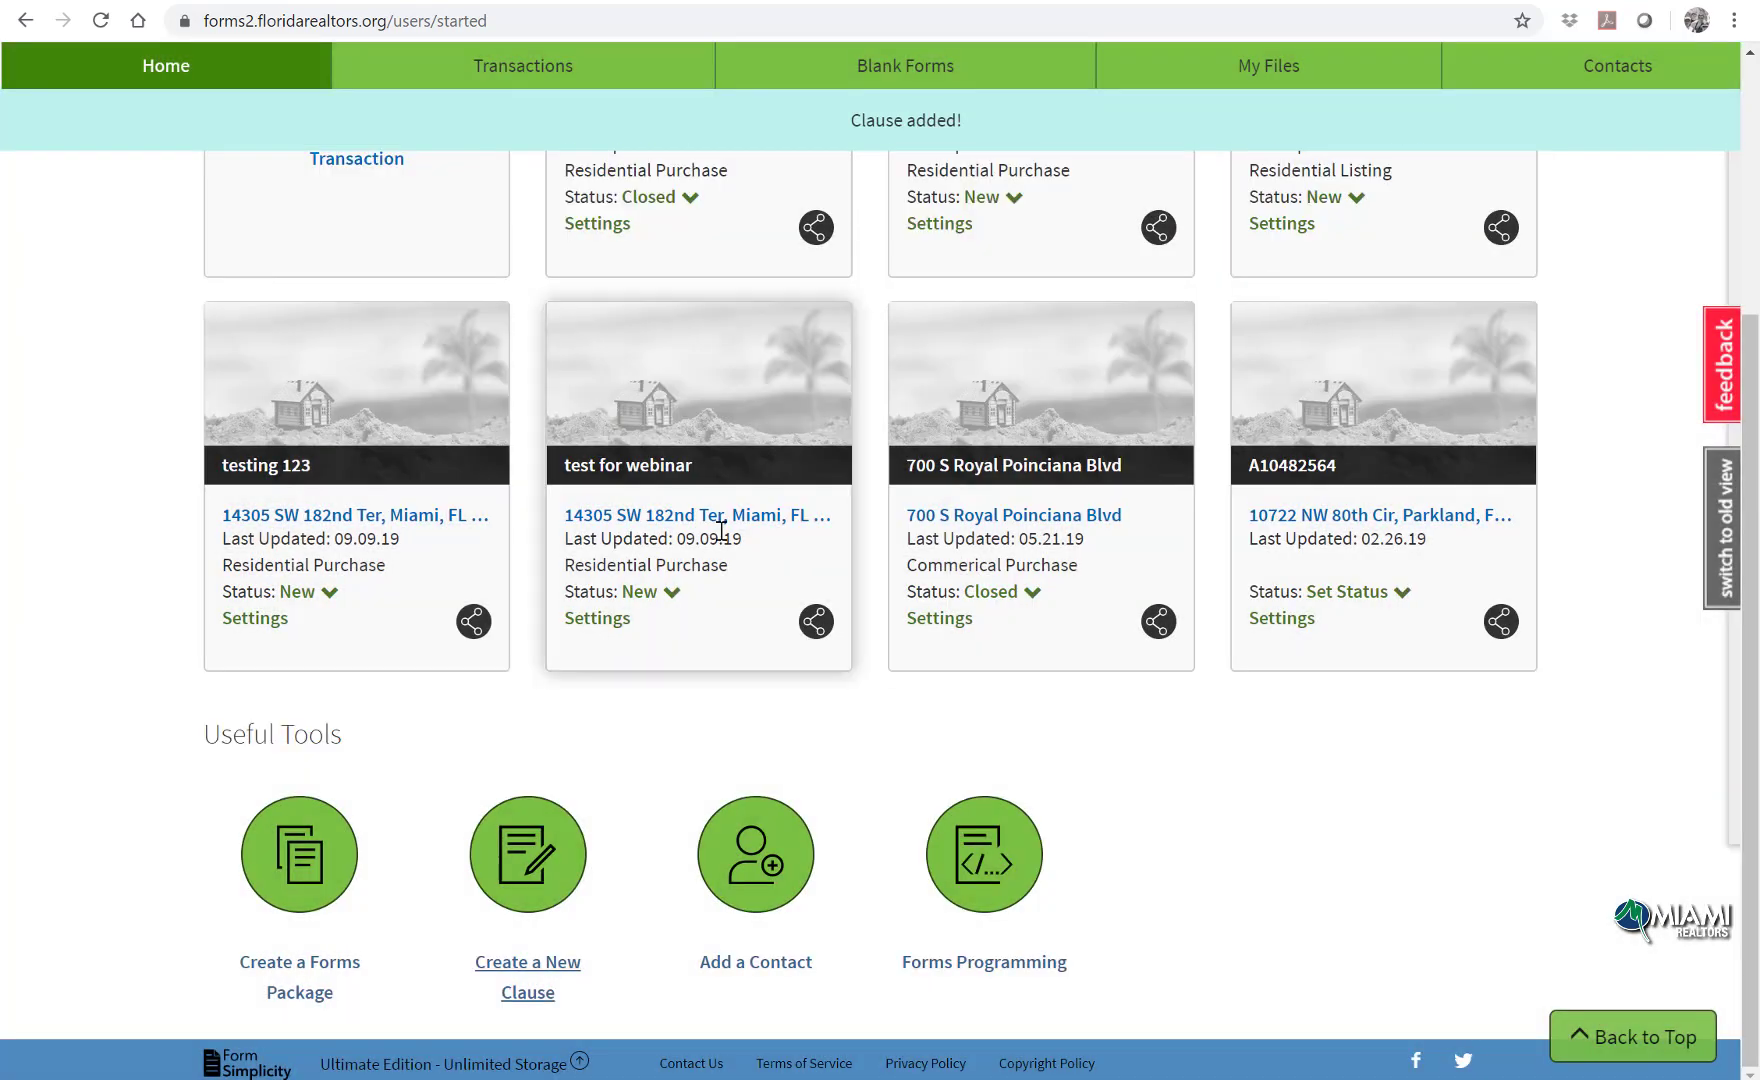
scroll(680, 527, "up", 2)
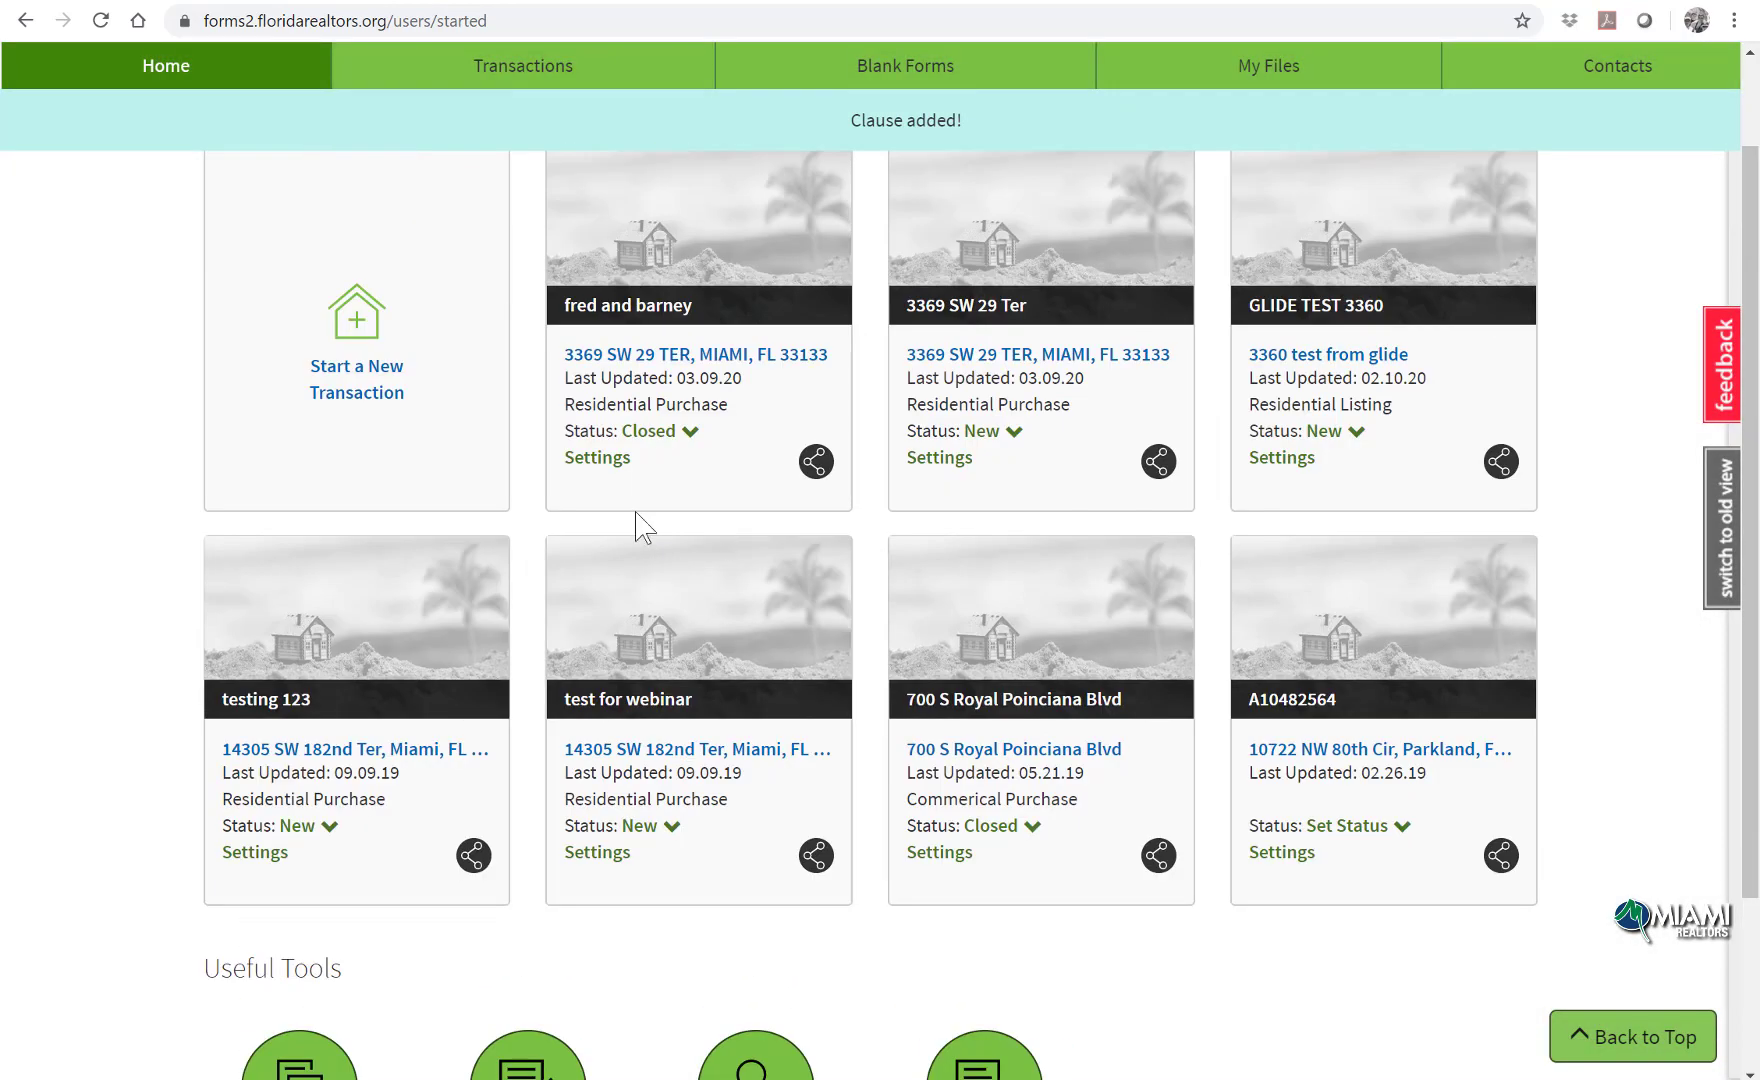
Step: Open fred and barney's AS IS Residential Contract and scroll to section 20 Additional Terms on page 11
left_click(637, 378)
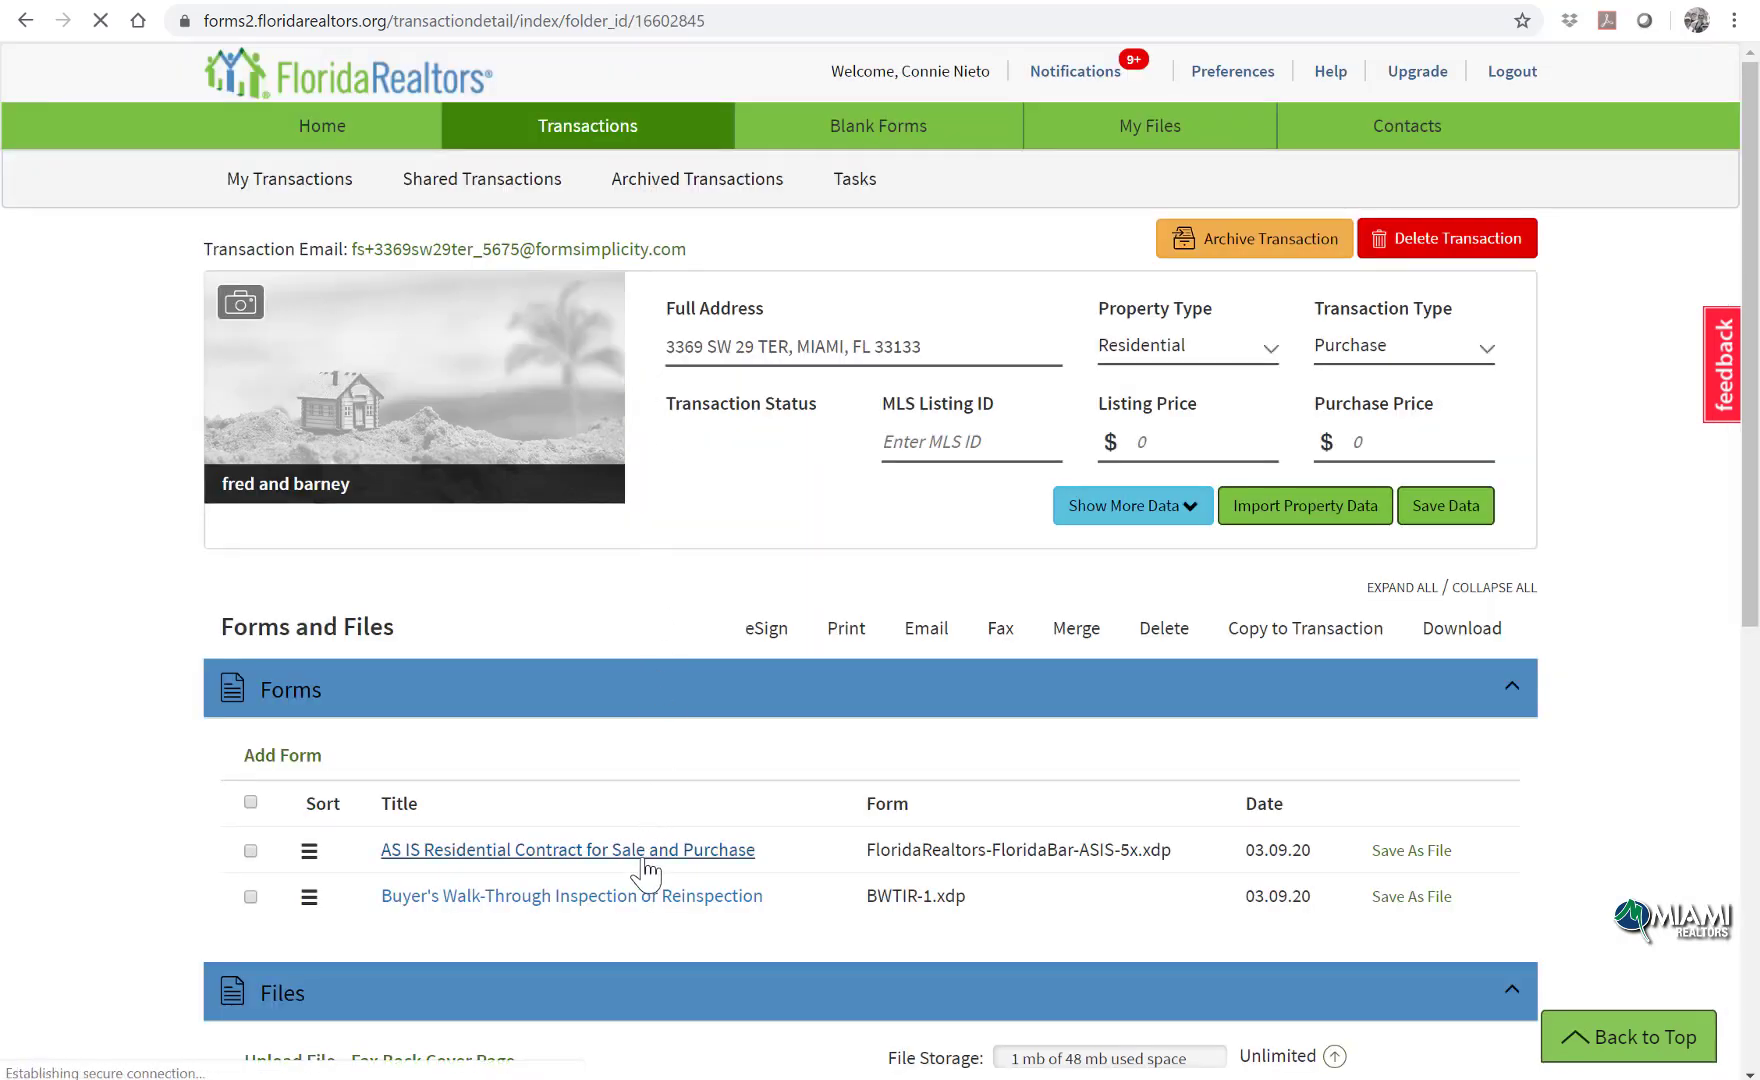
left_click(645, 862)
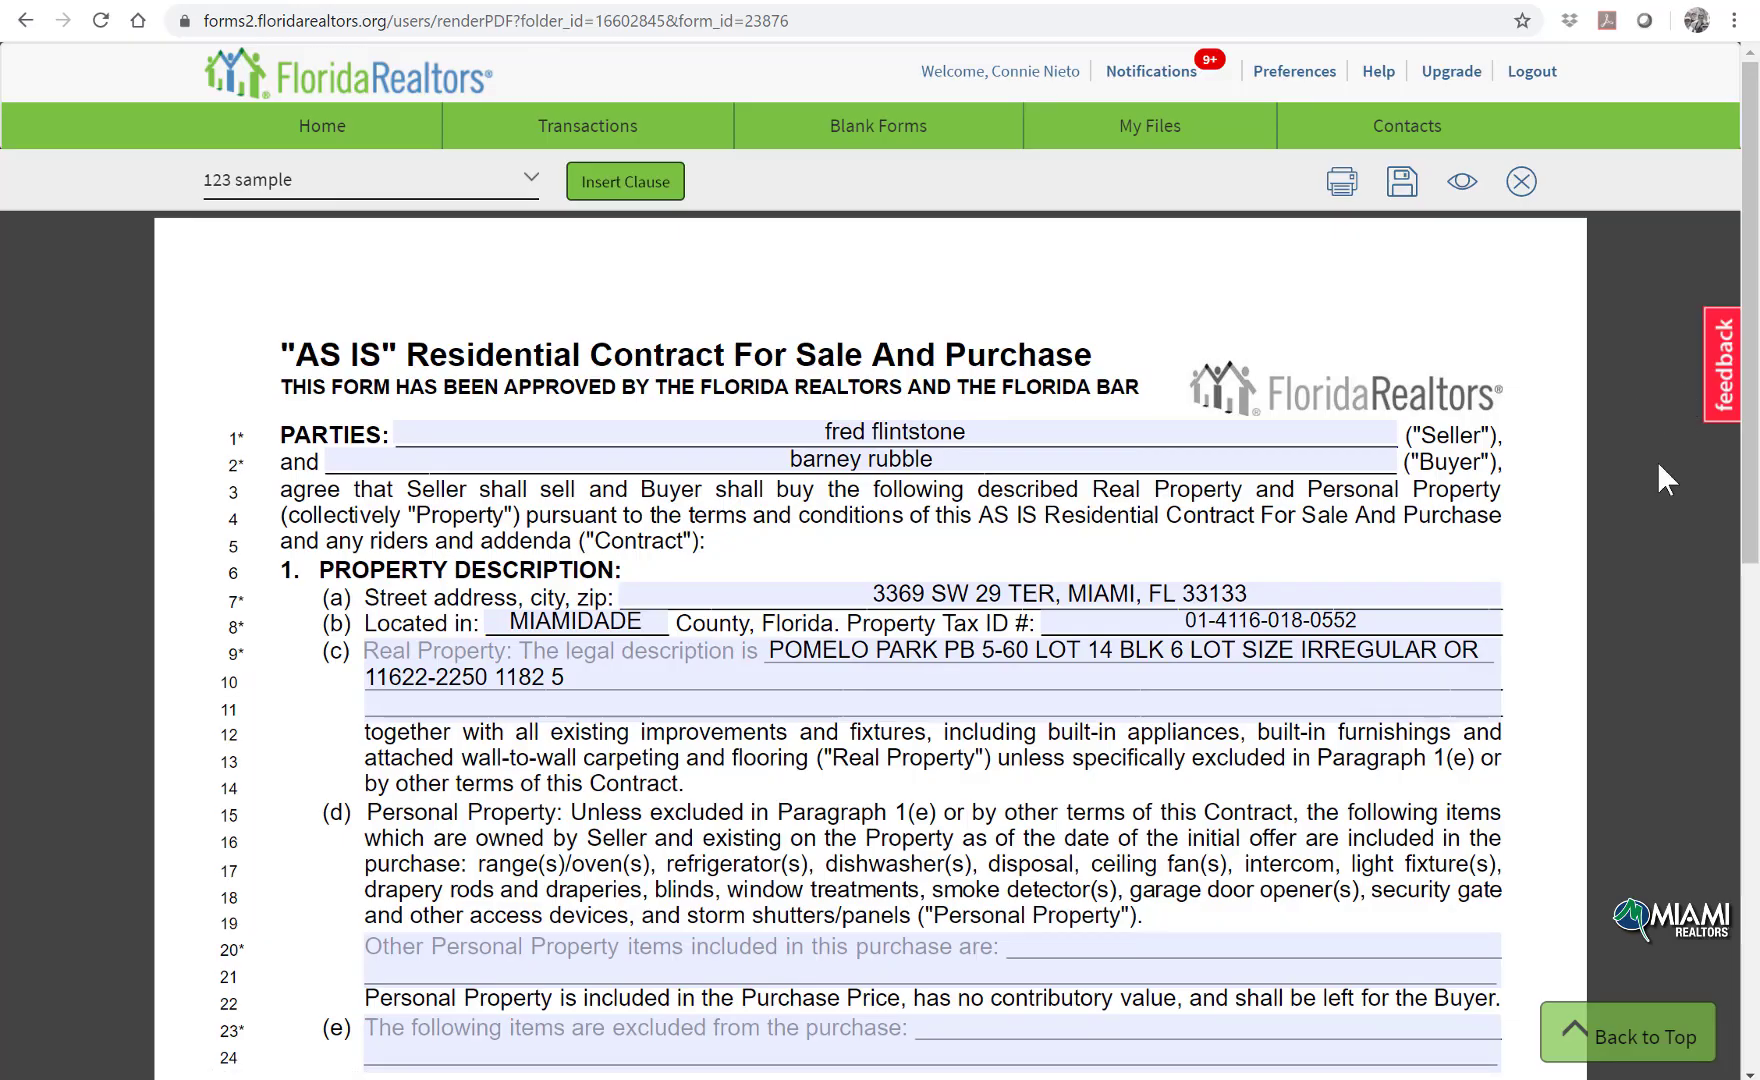
scroll(1659, 467, "down", 10)
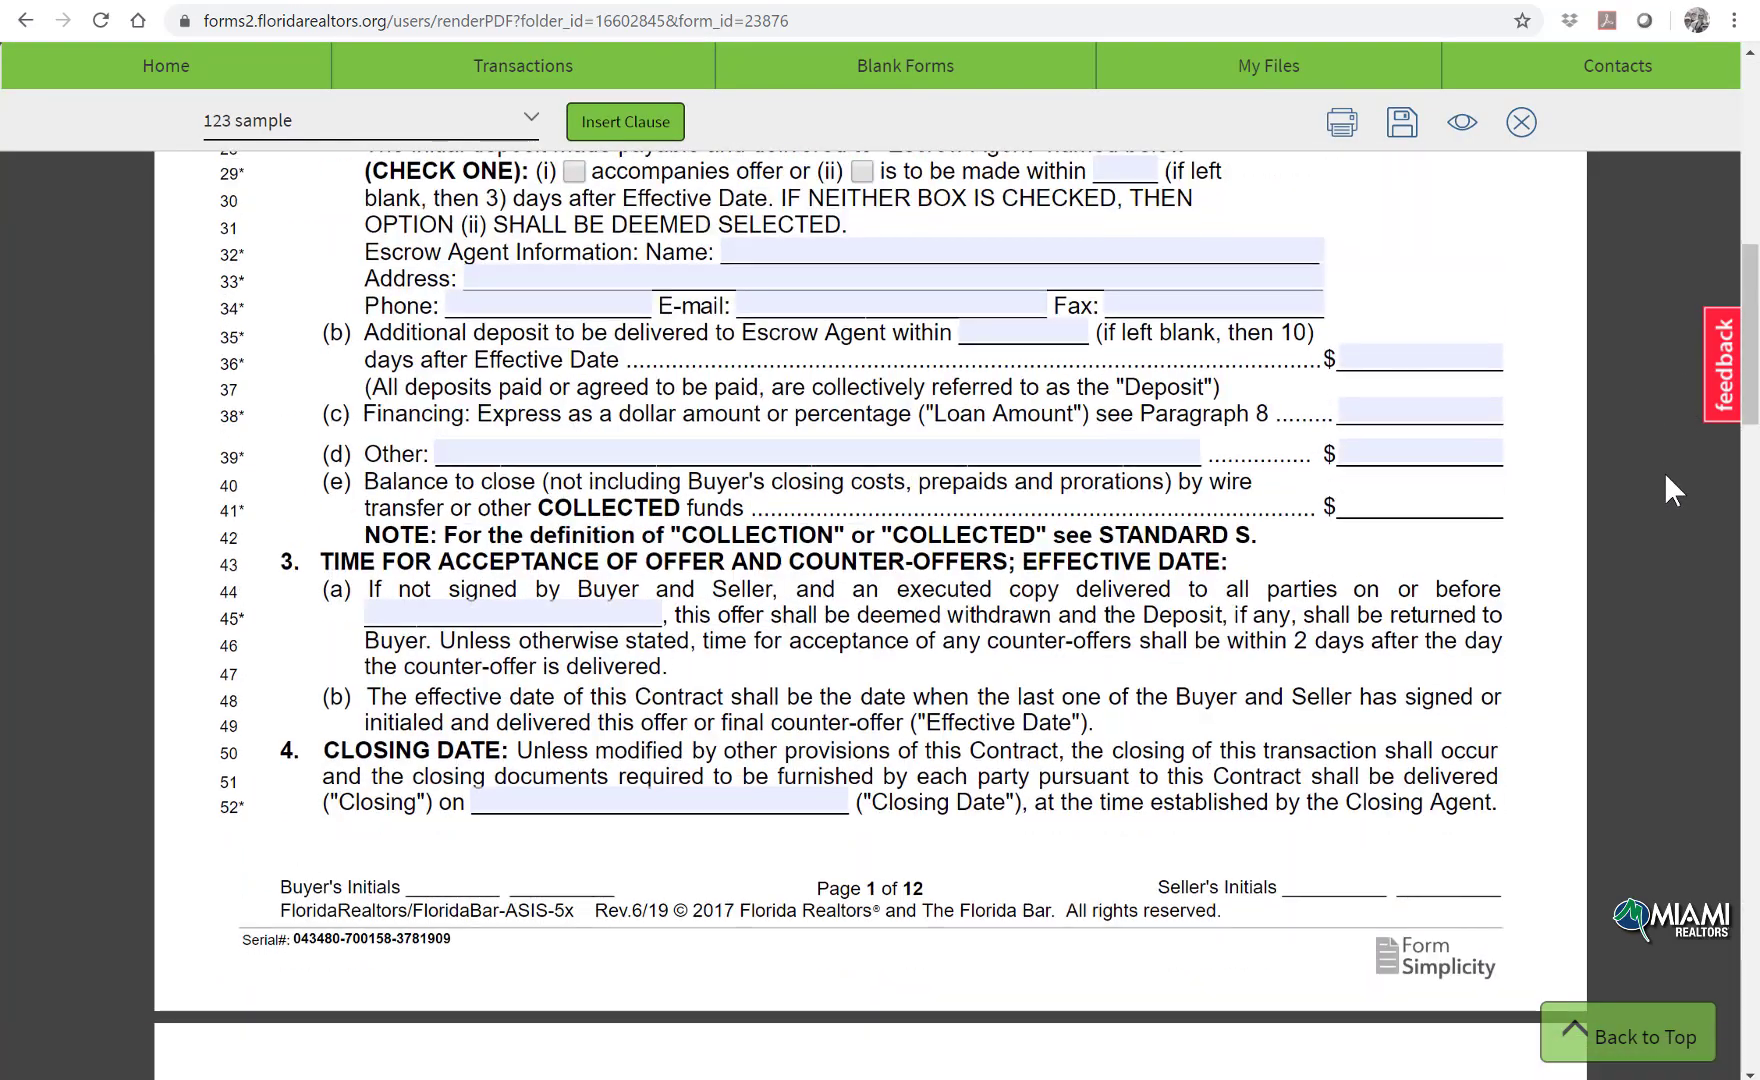
scroll(1664, 470, "down", 10)
scroll(1664, 475, "down", 20)
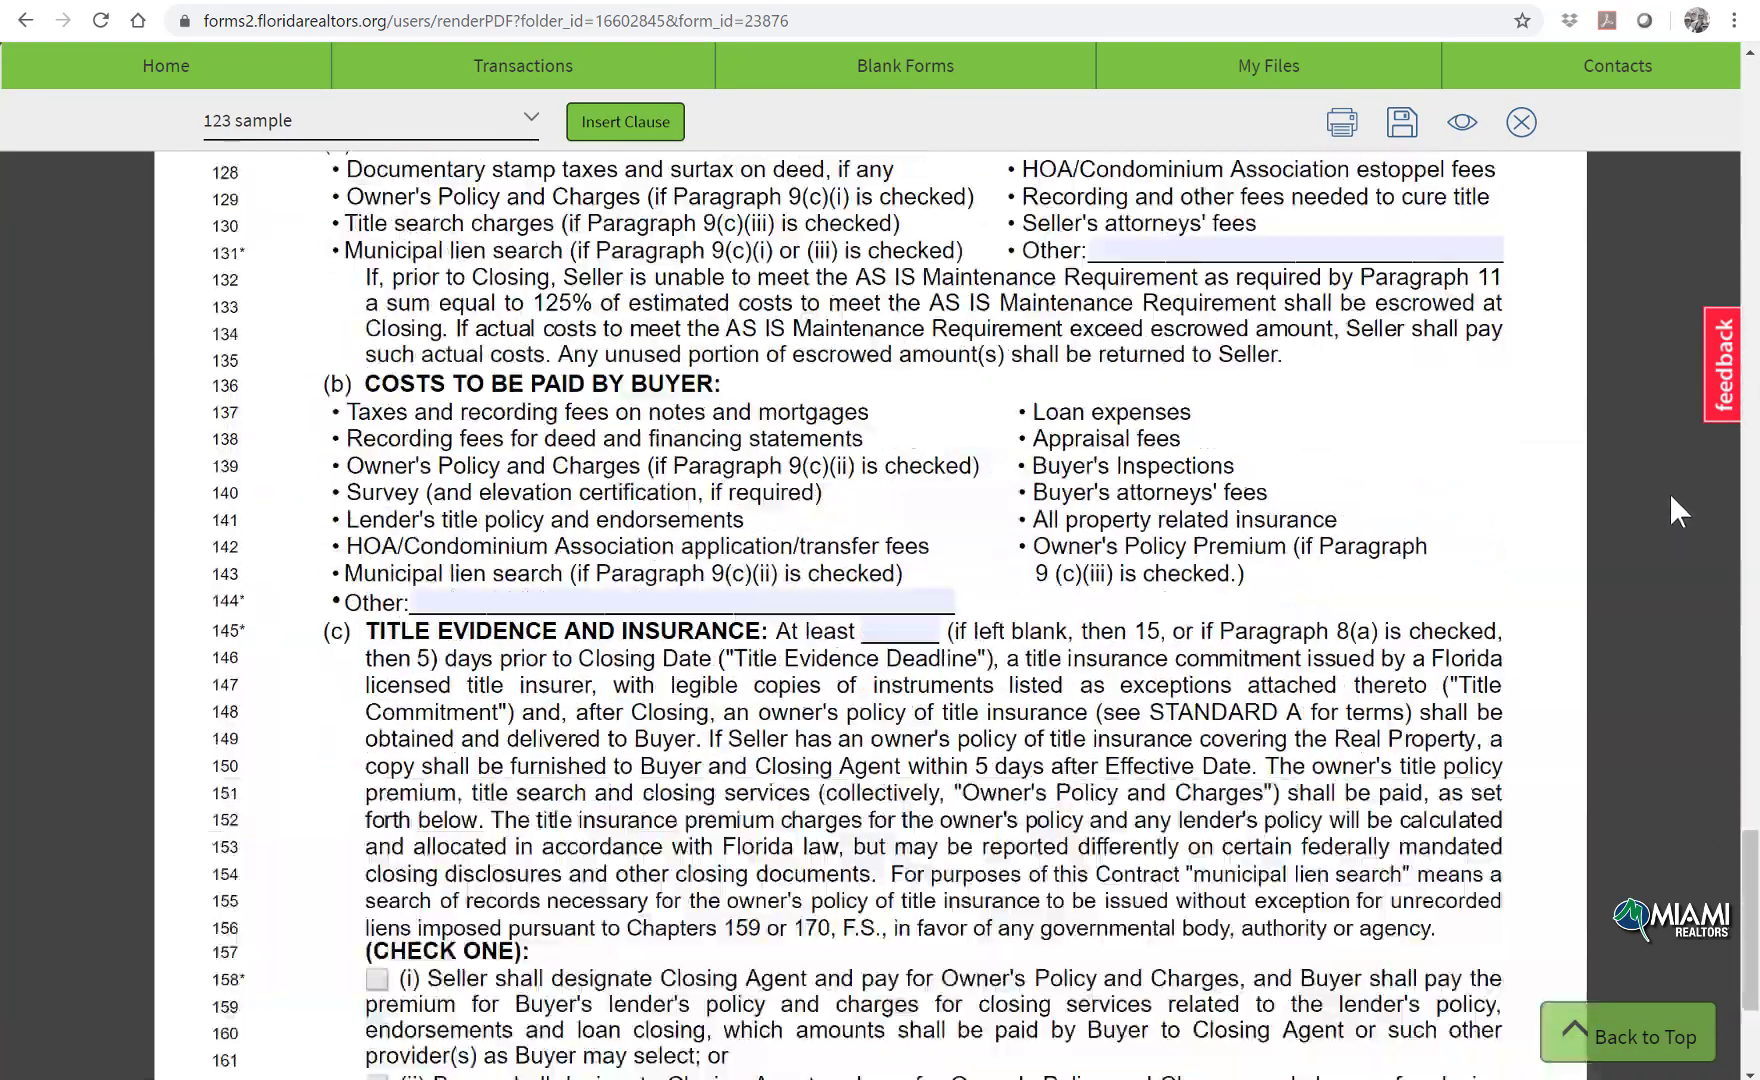
scroll(1670, 480, "down", 20)
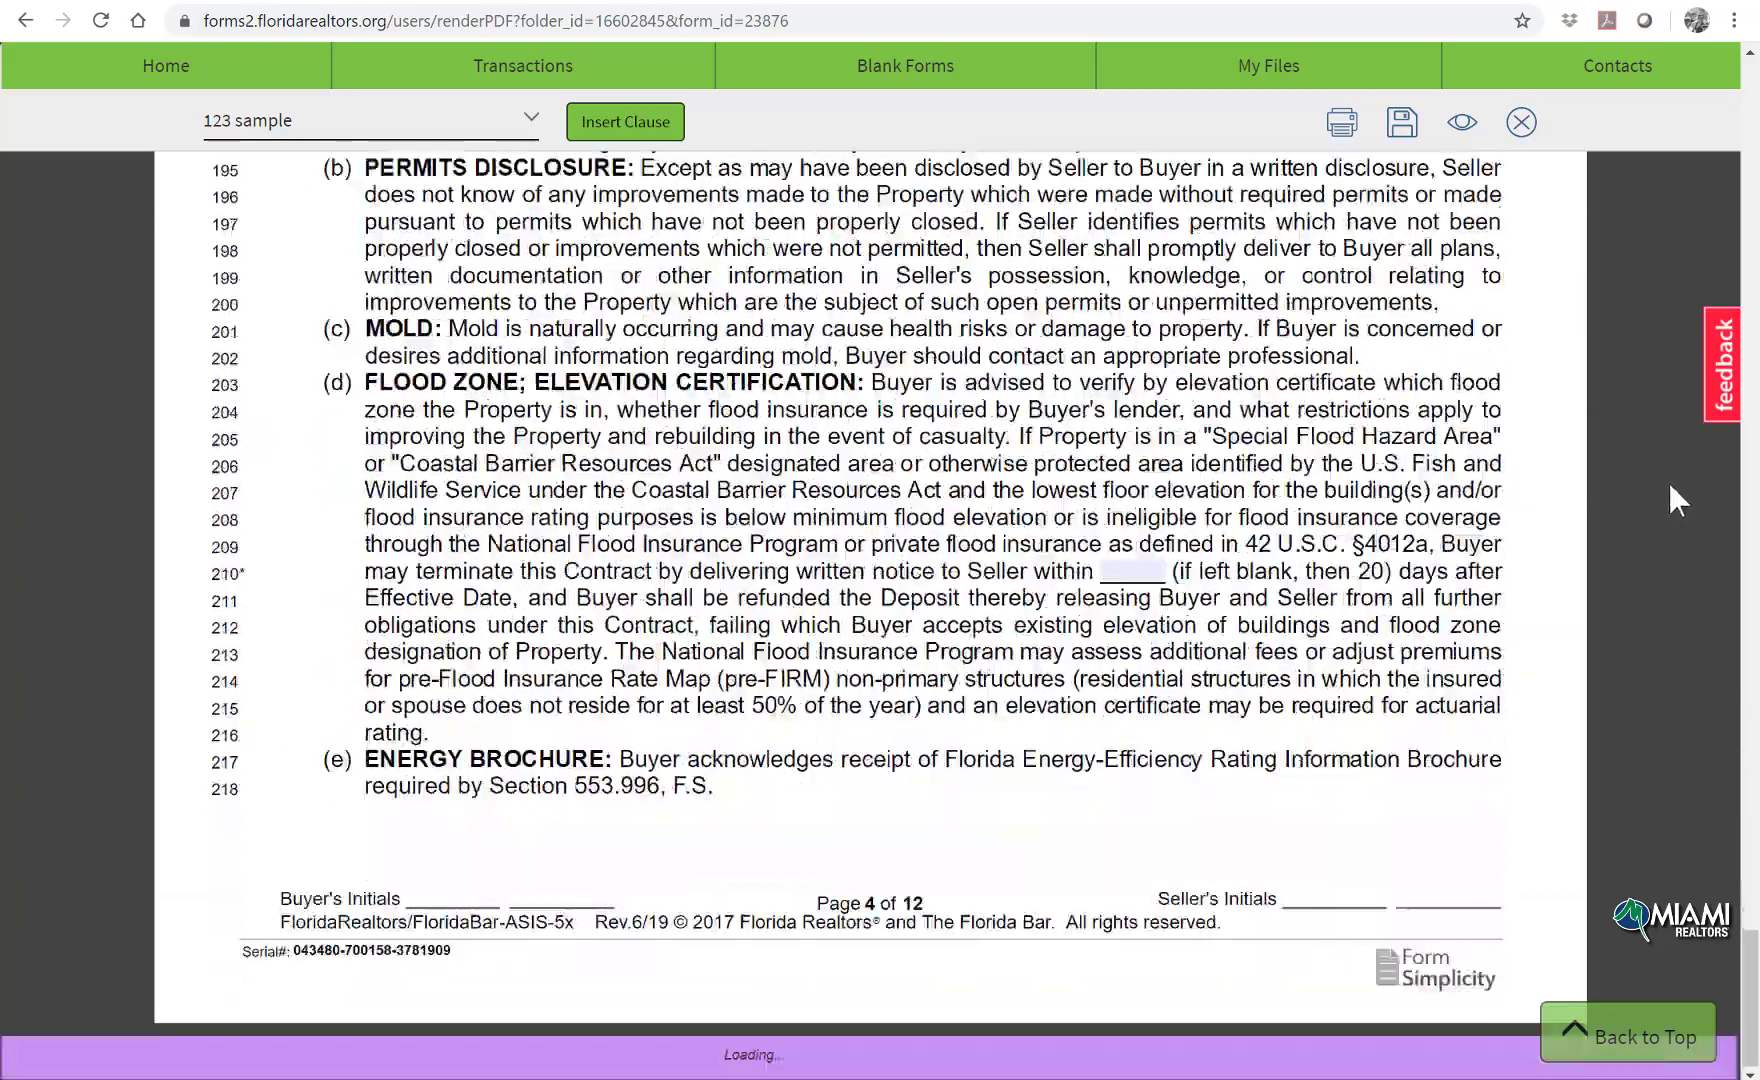
scroll(1660, 460, "down", 10)
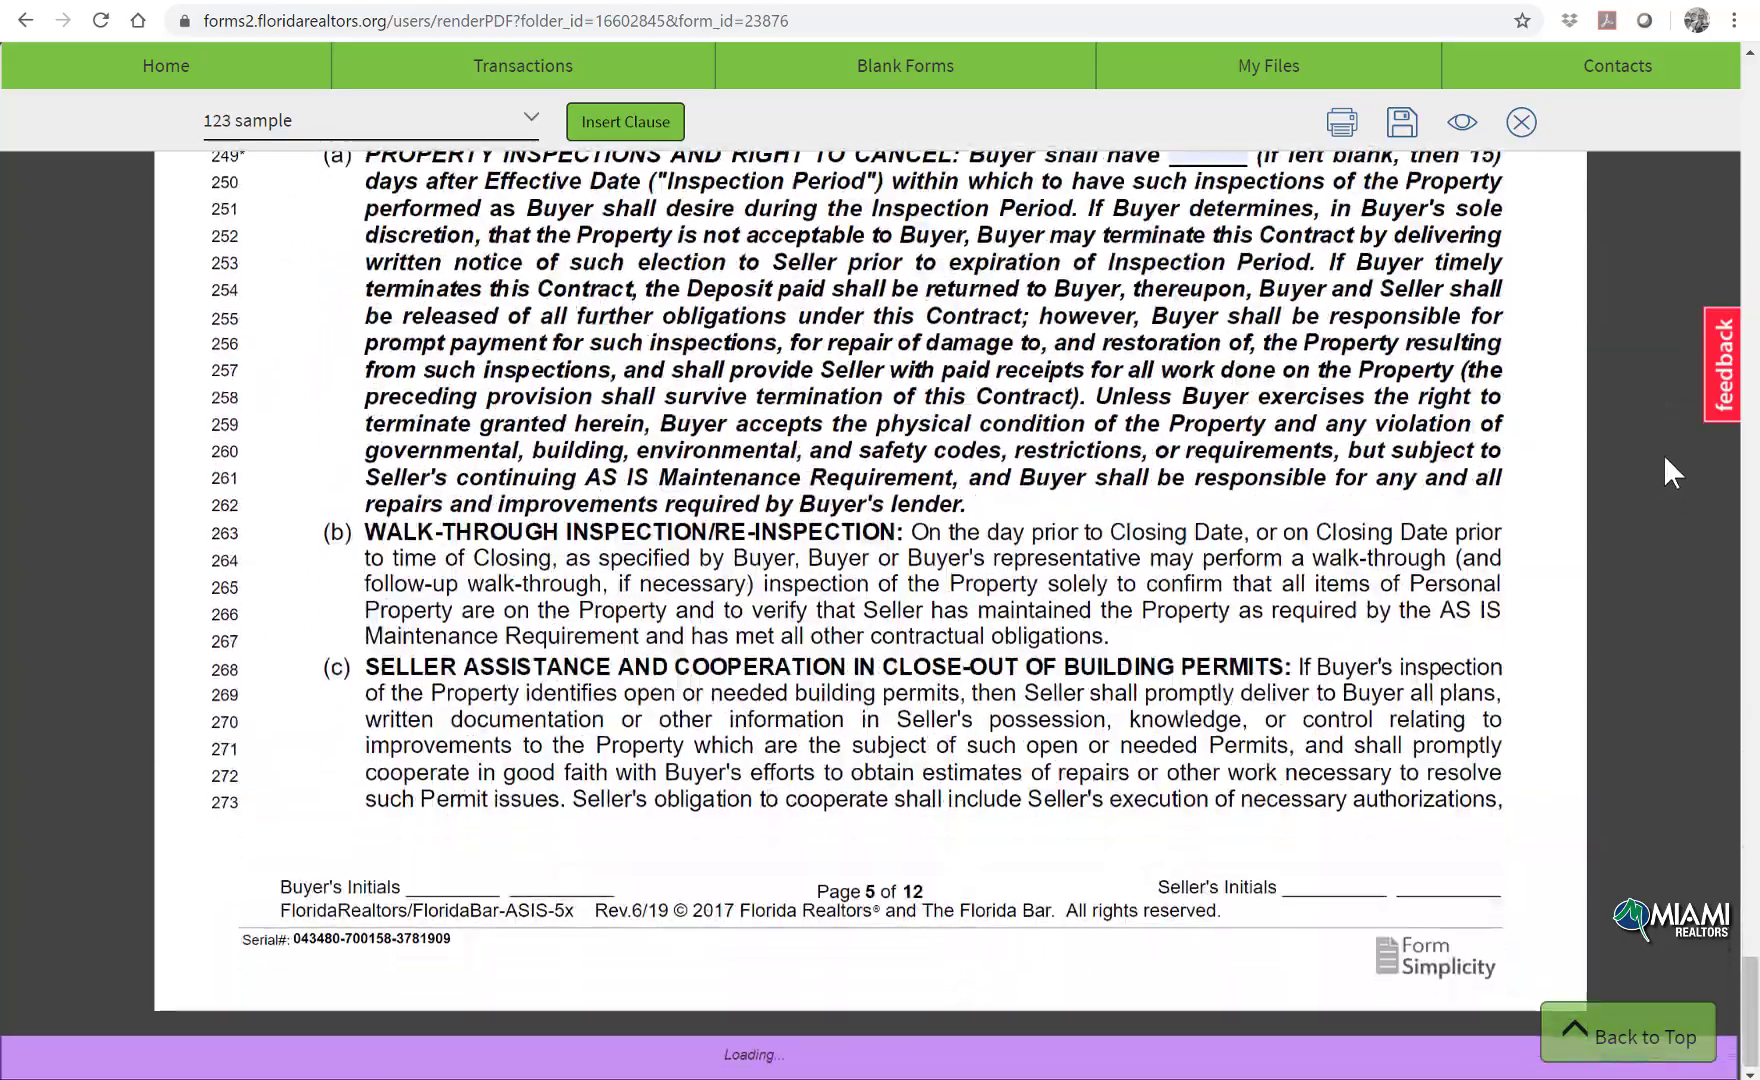
scroll(1668, 460, "down", 20)
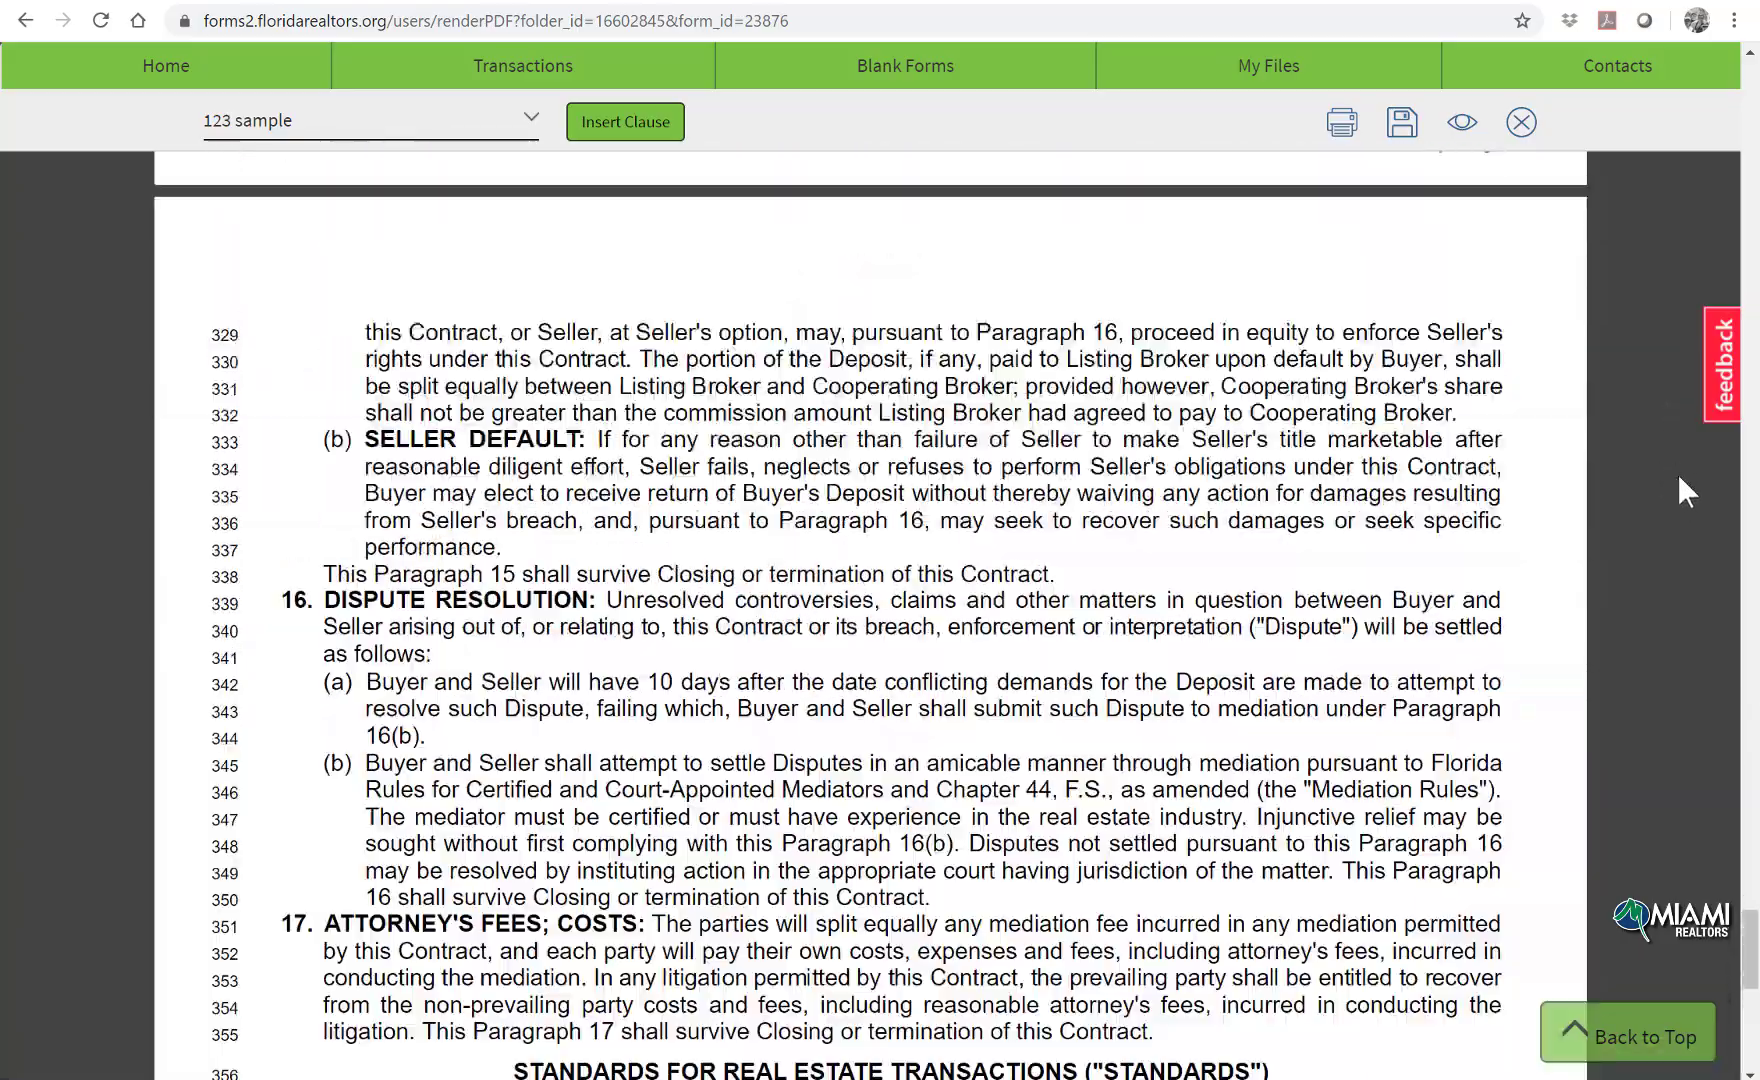
scroll(1668, 470, "down", 15)
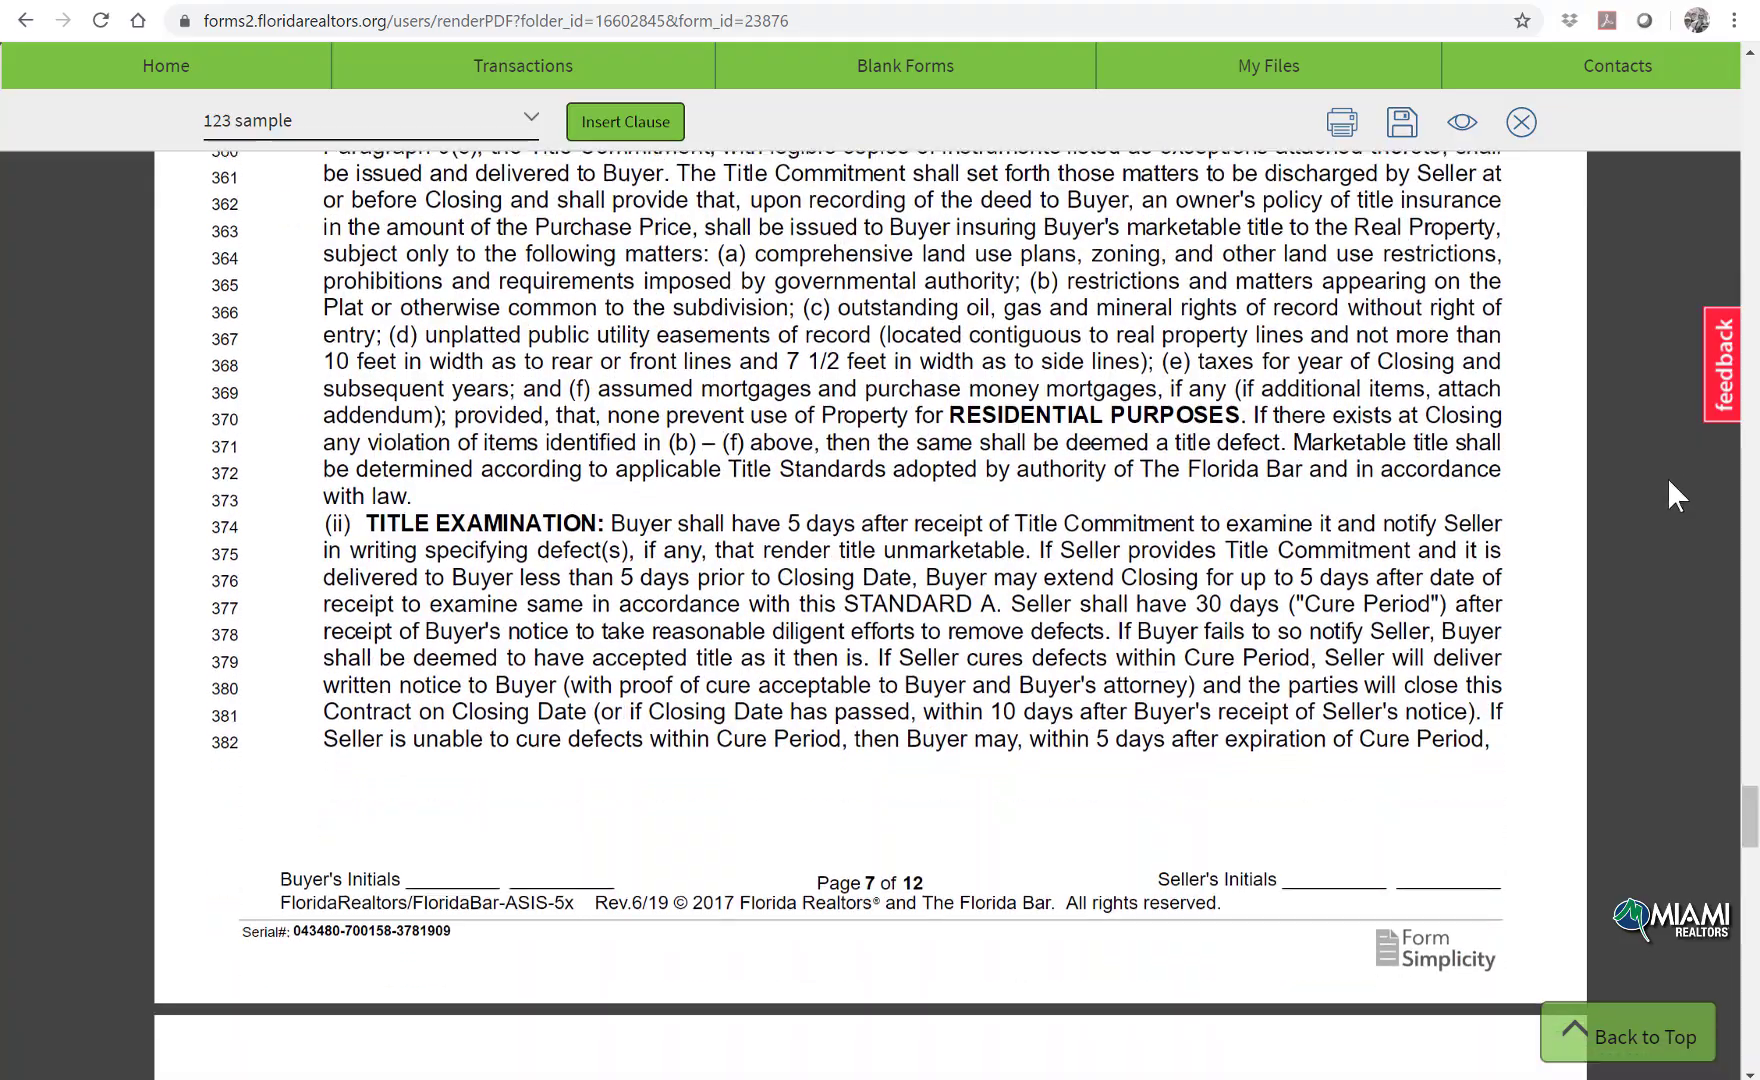
scroll(1667, 462, "down", 20)
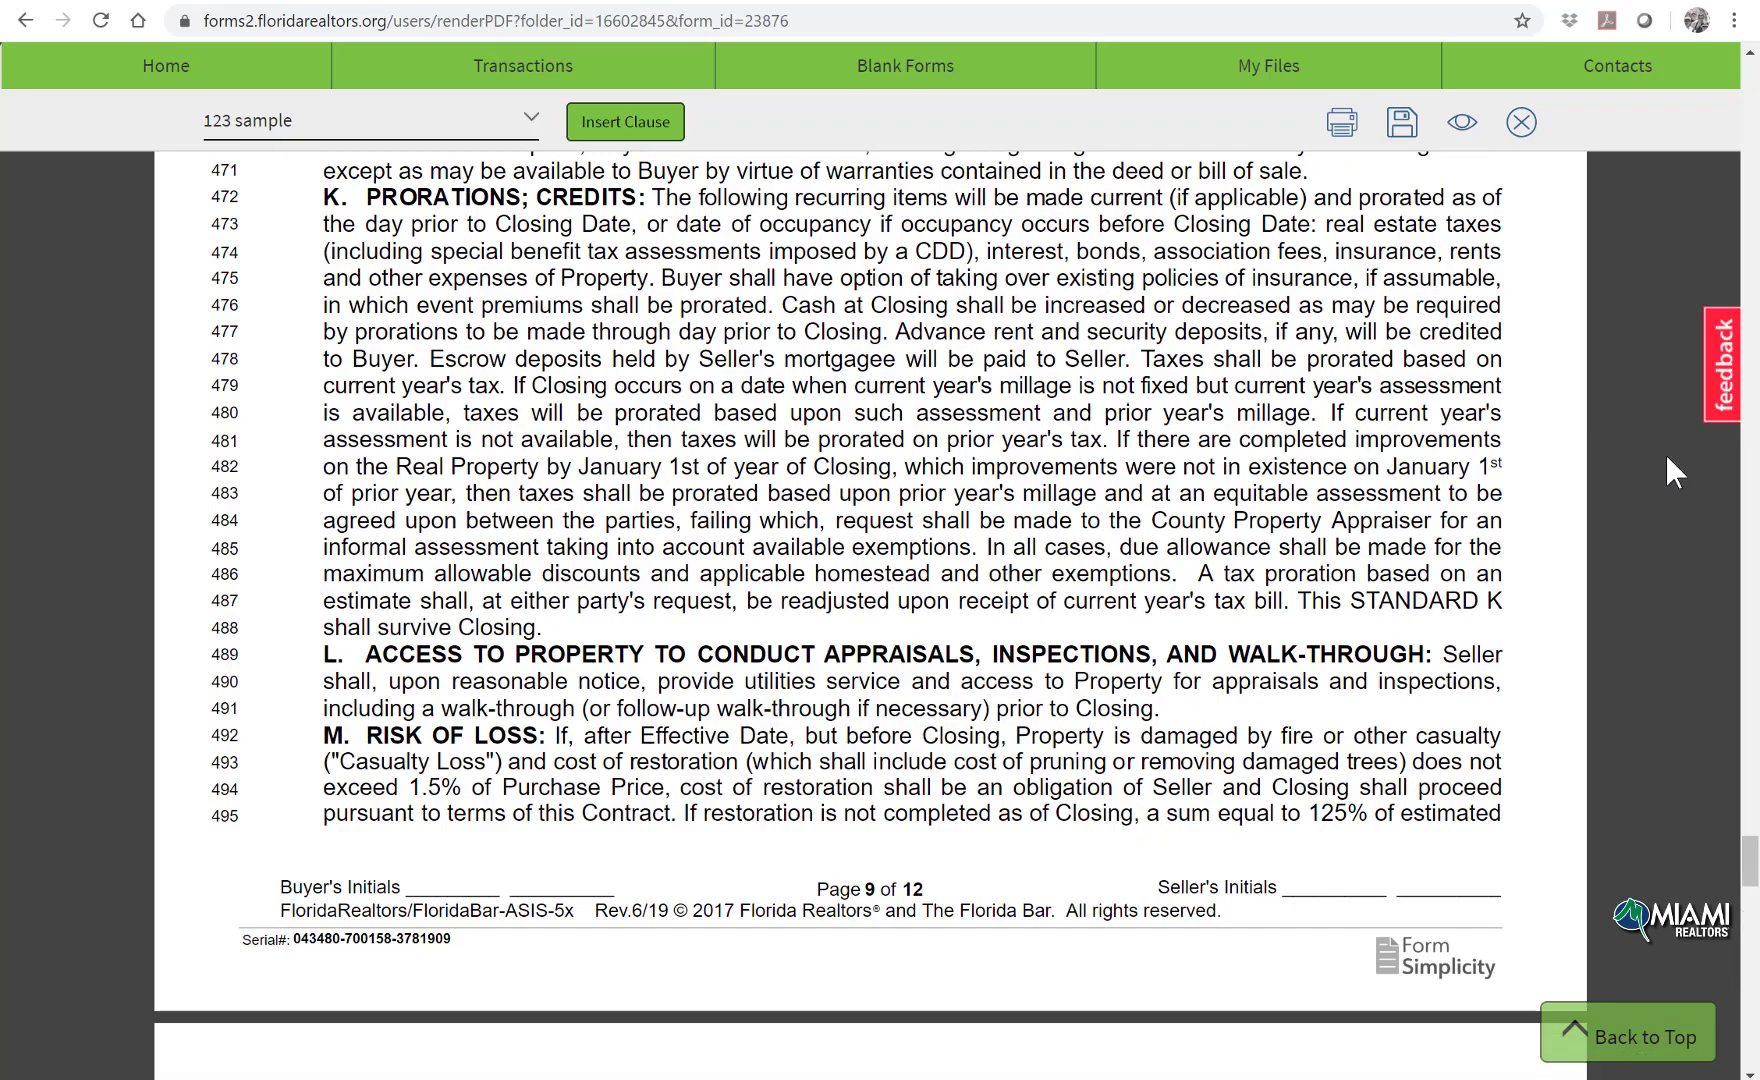
scroll(1665, 453, "down", 10)
scroll(1664, 454, "down", 20)
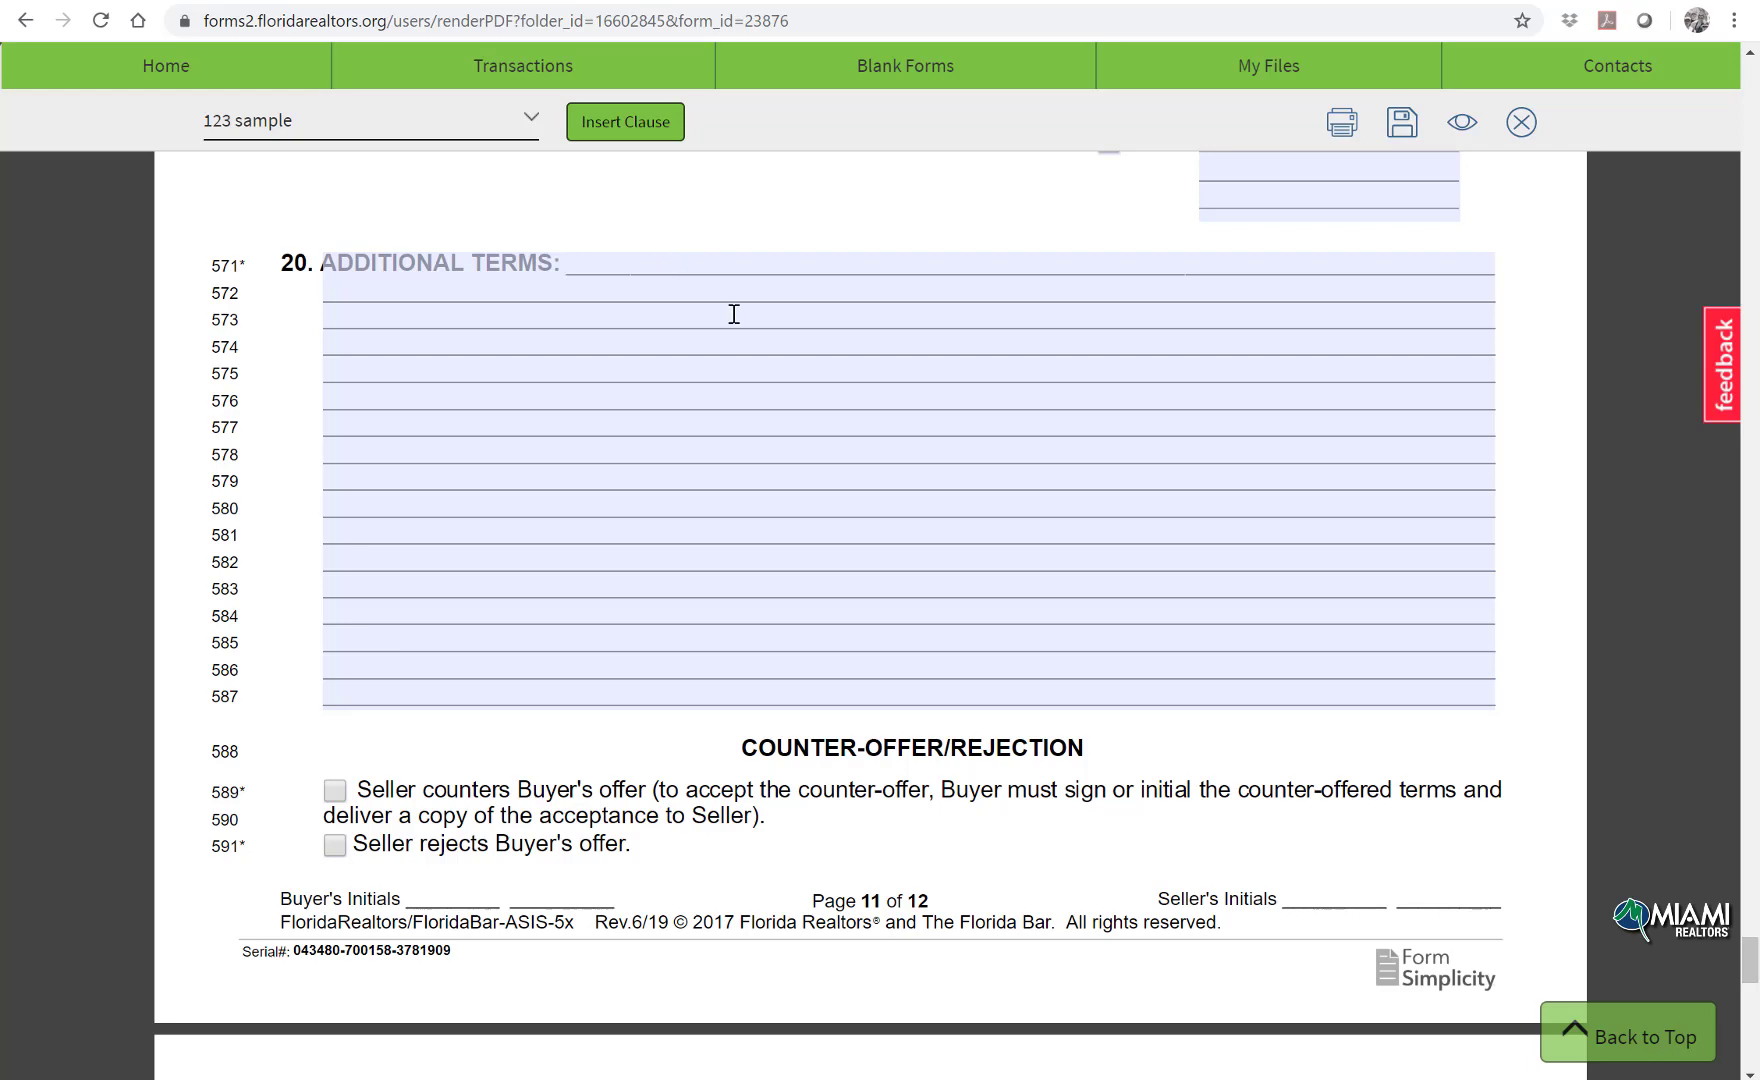
Step: Insert the '123 sample' clause into the contract's Additional Terms
left_click(530, 121)
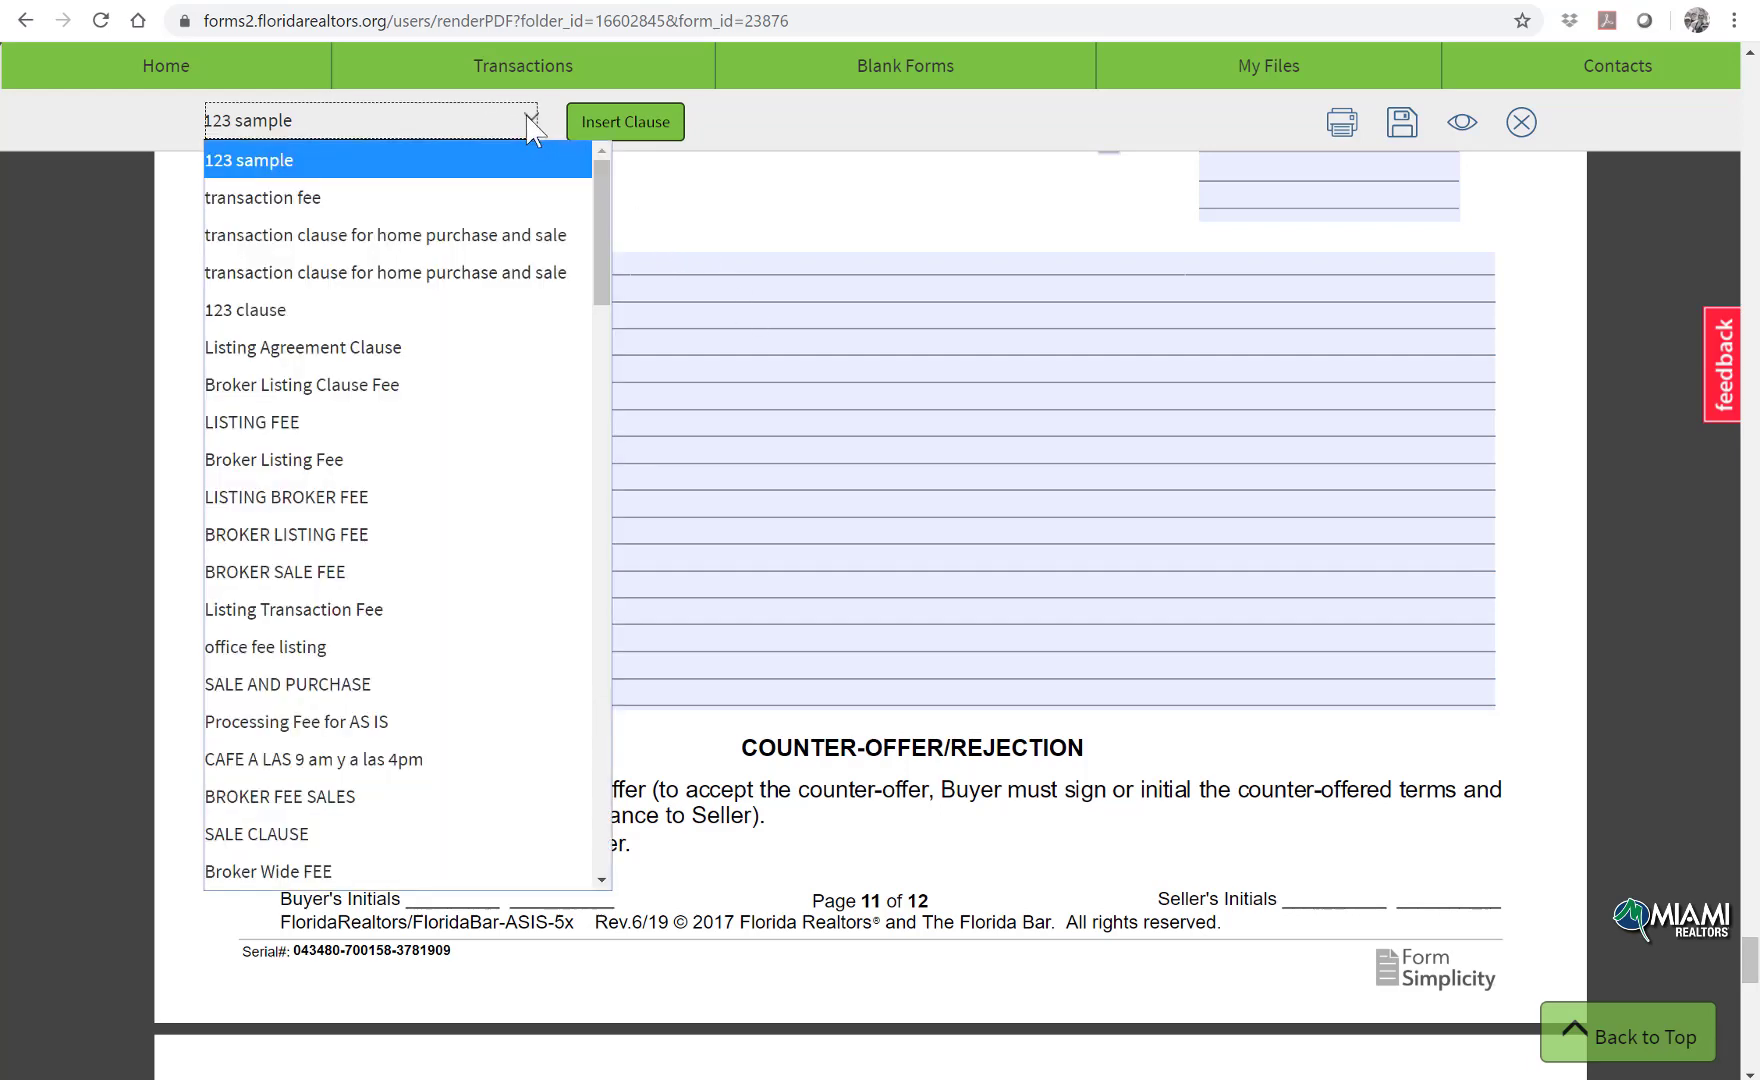
left_click(512, 162)
left_click(610, 124)
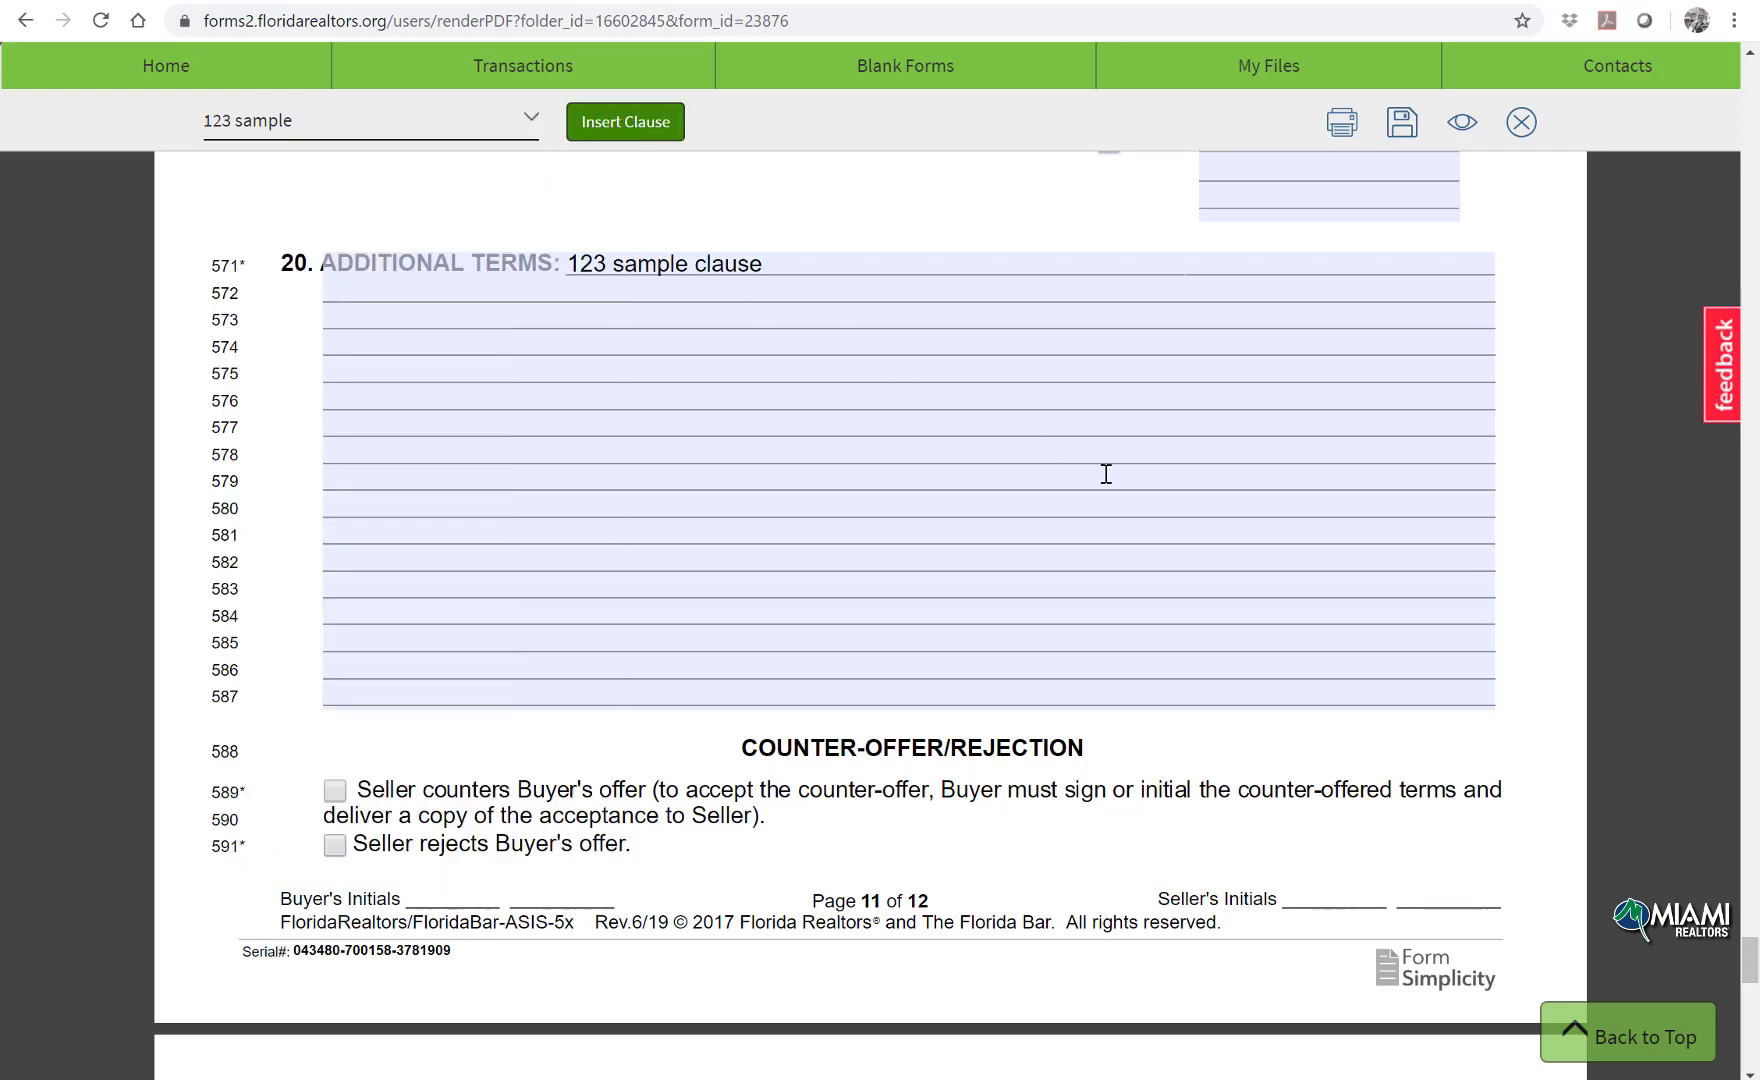
left_click(512, 121)
left_click(488, 170)
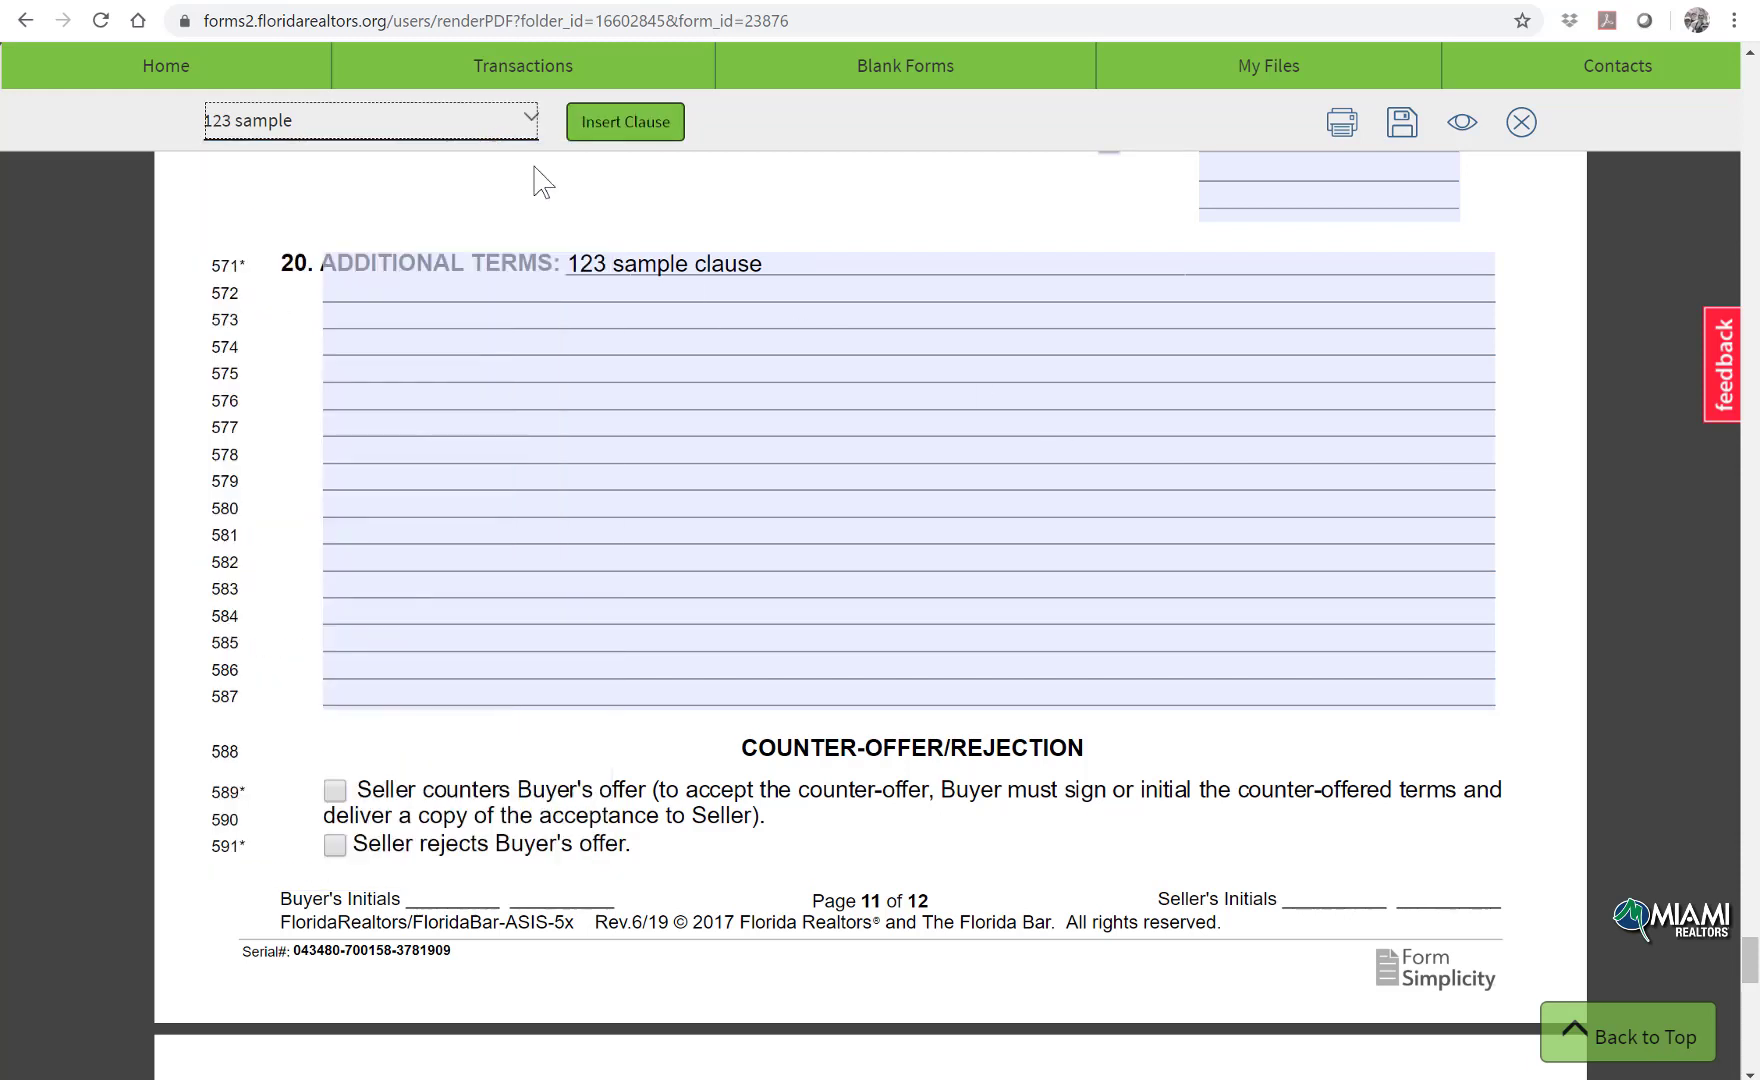
Step: Save the contract, dismiss the saved confirmation, and return to the home page
left_click(1402, 122)
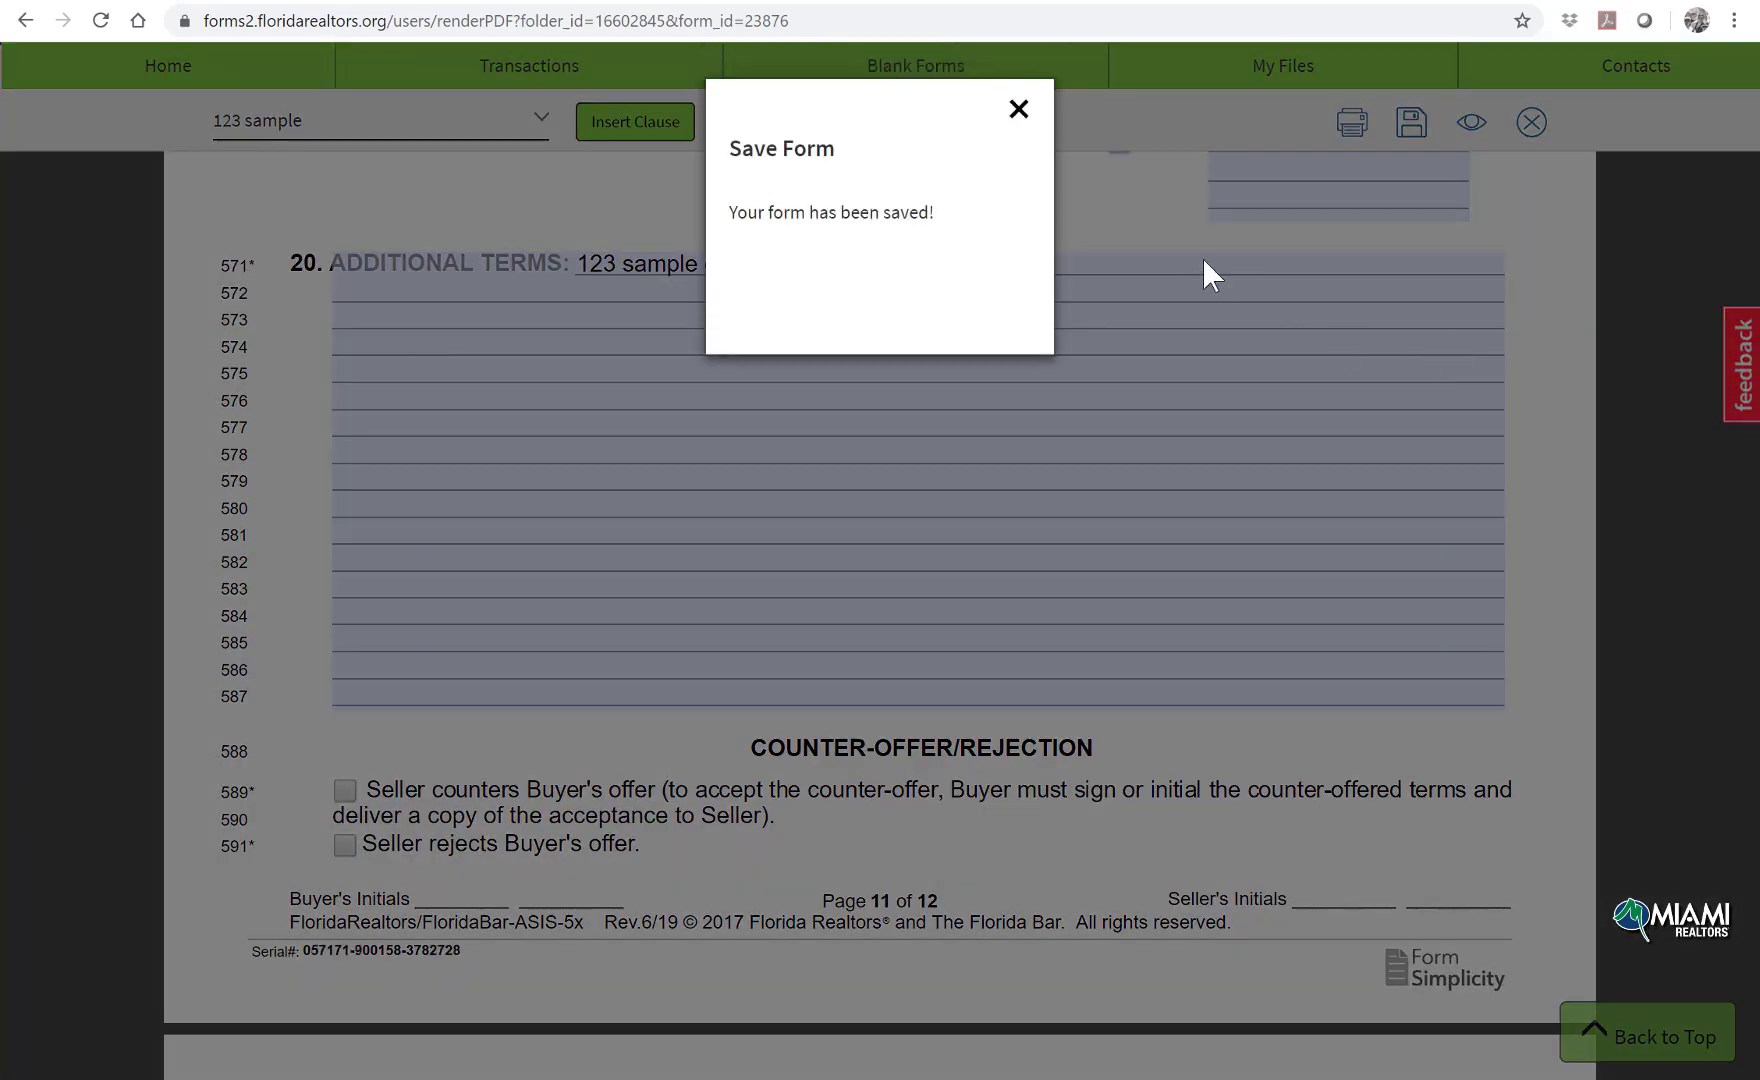
left_click(1020, 98)
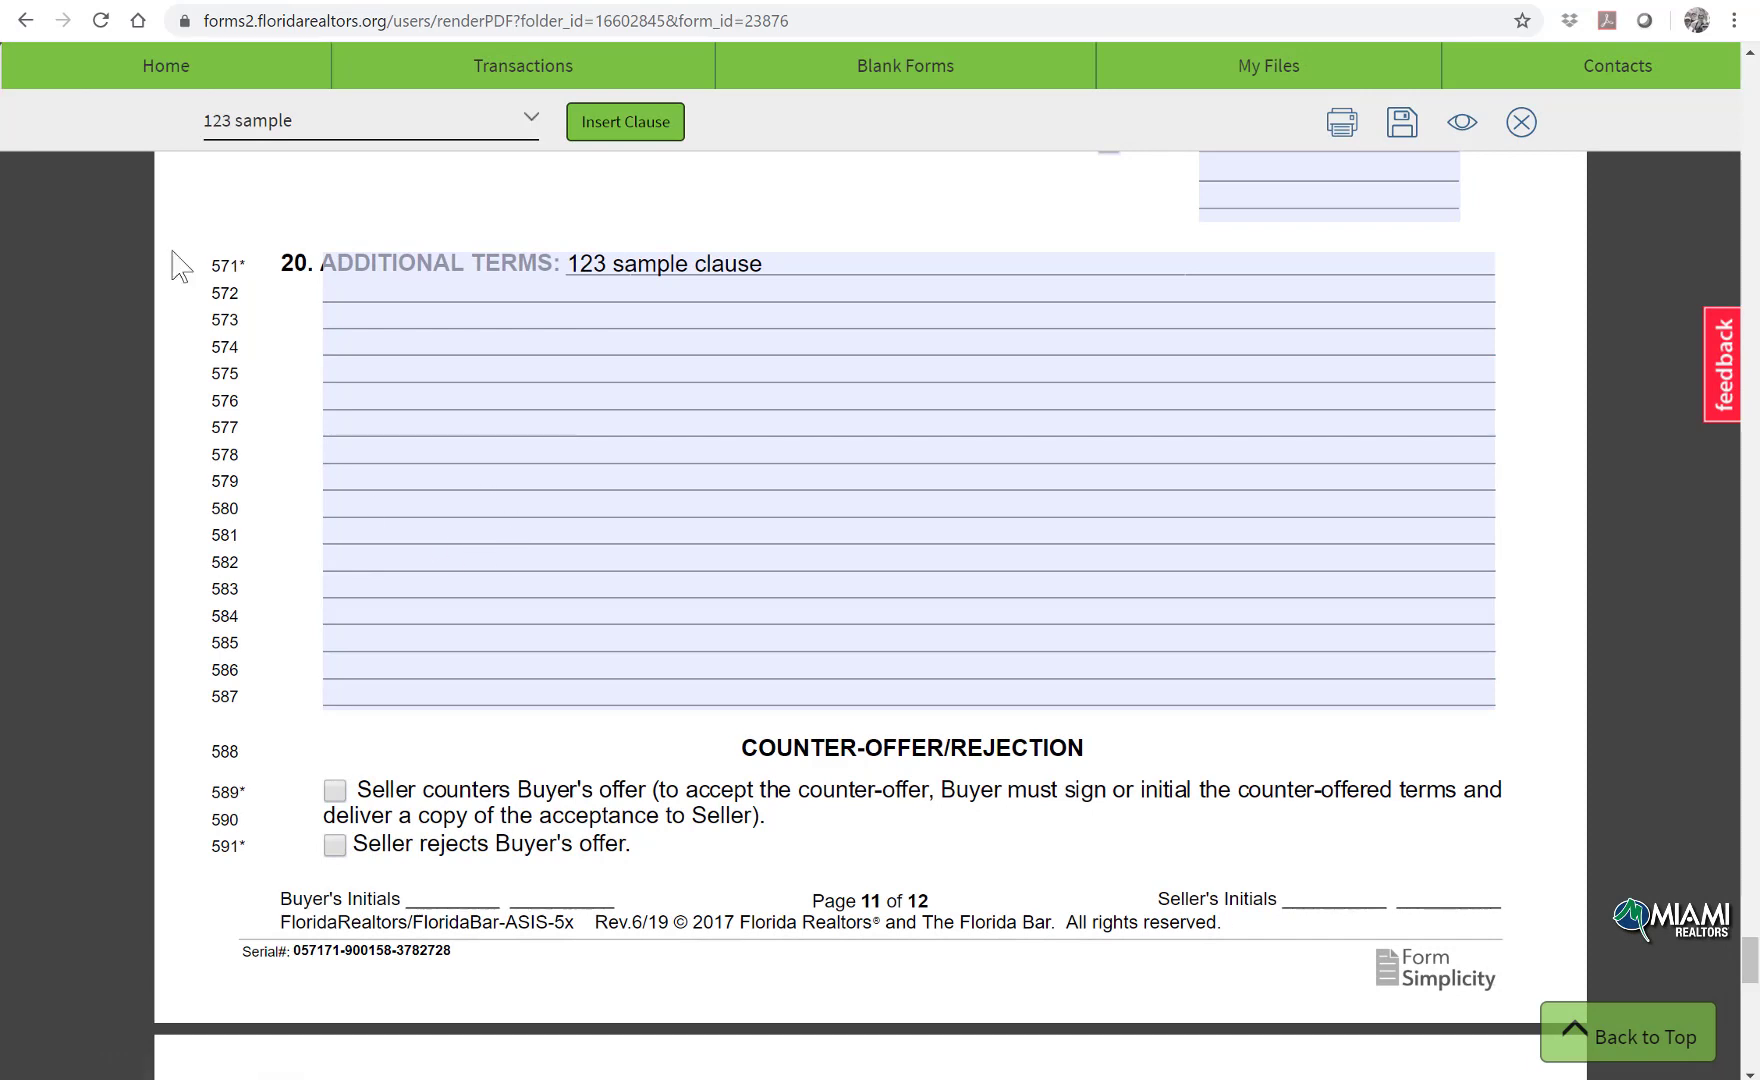
left_click(180, 80)
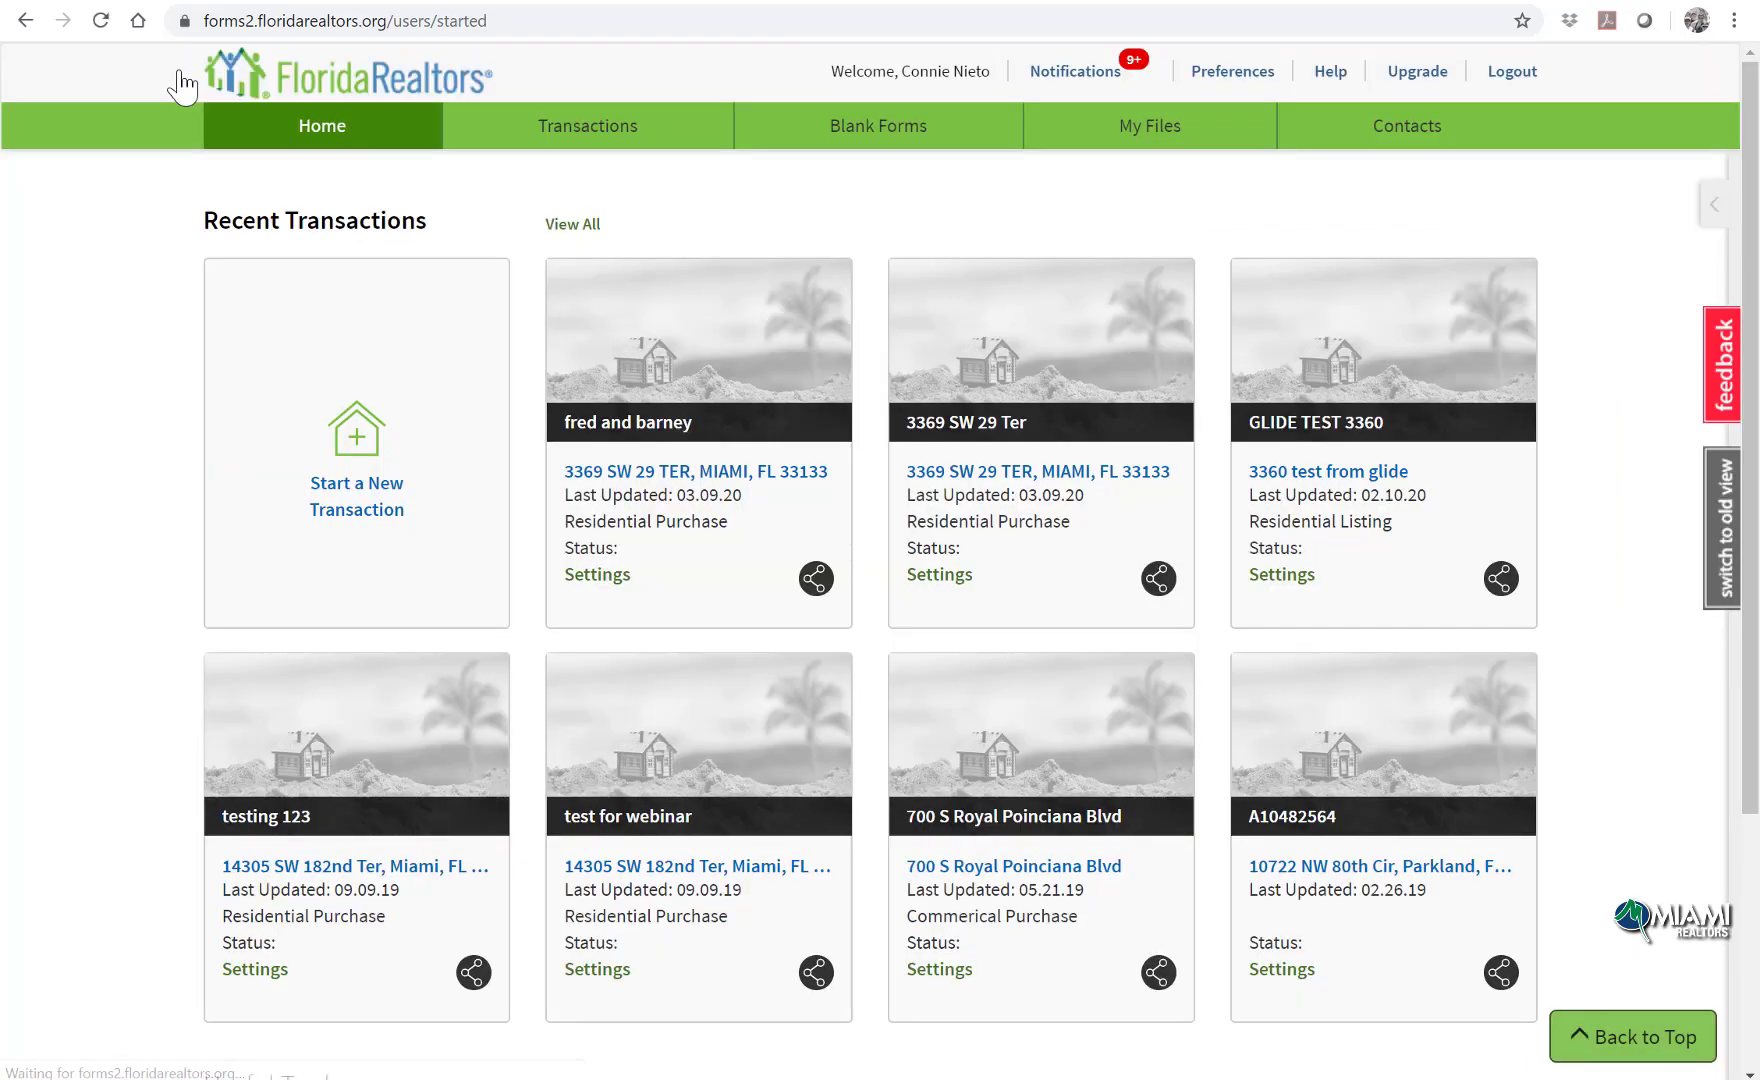
Step: Open and cancel the Create a Forms Package window, then go to the Blank Forms library
scroll(140, 650, "down", 3)
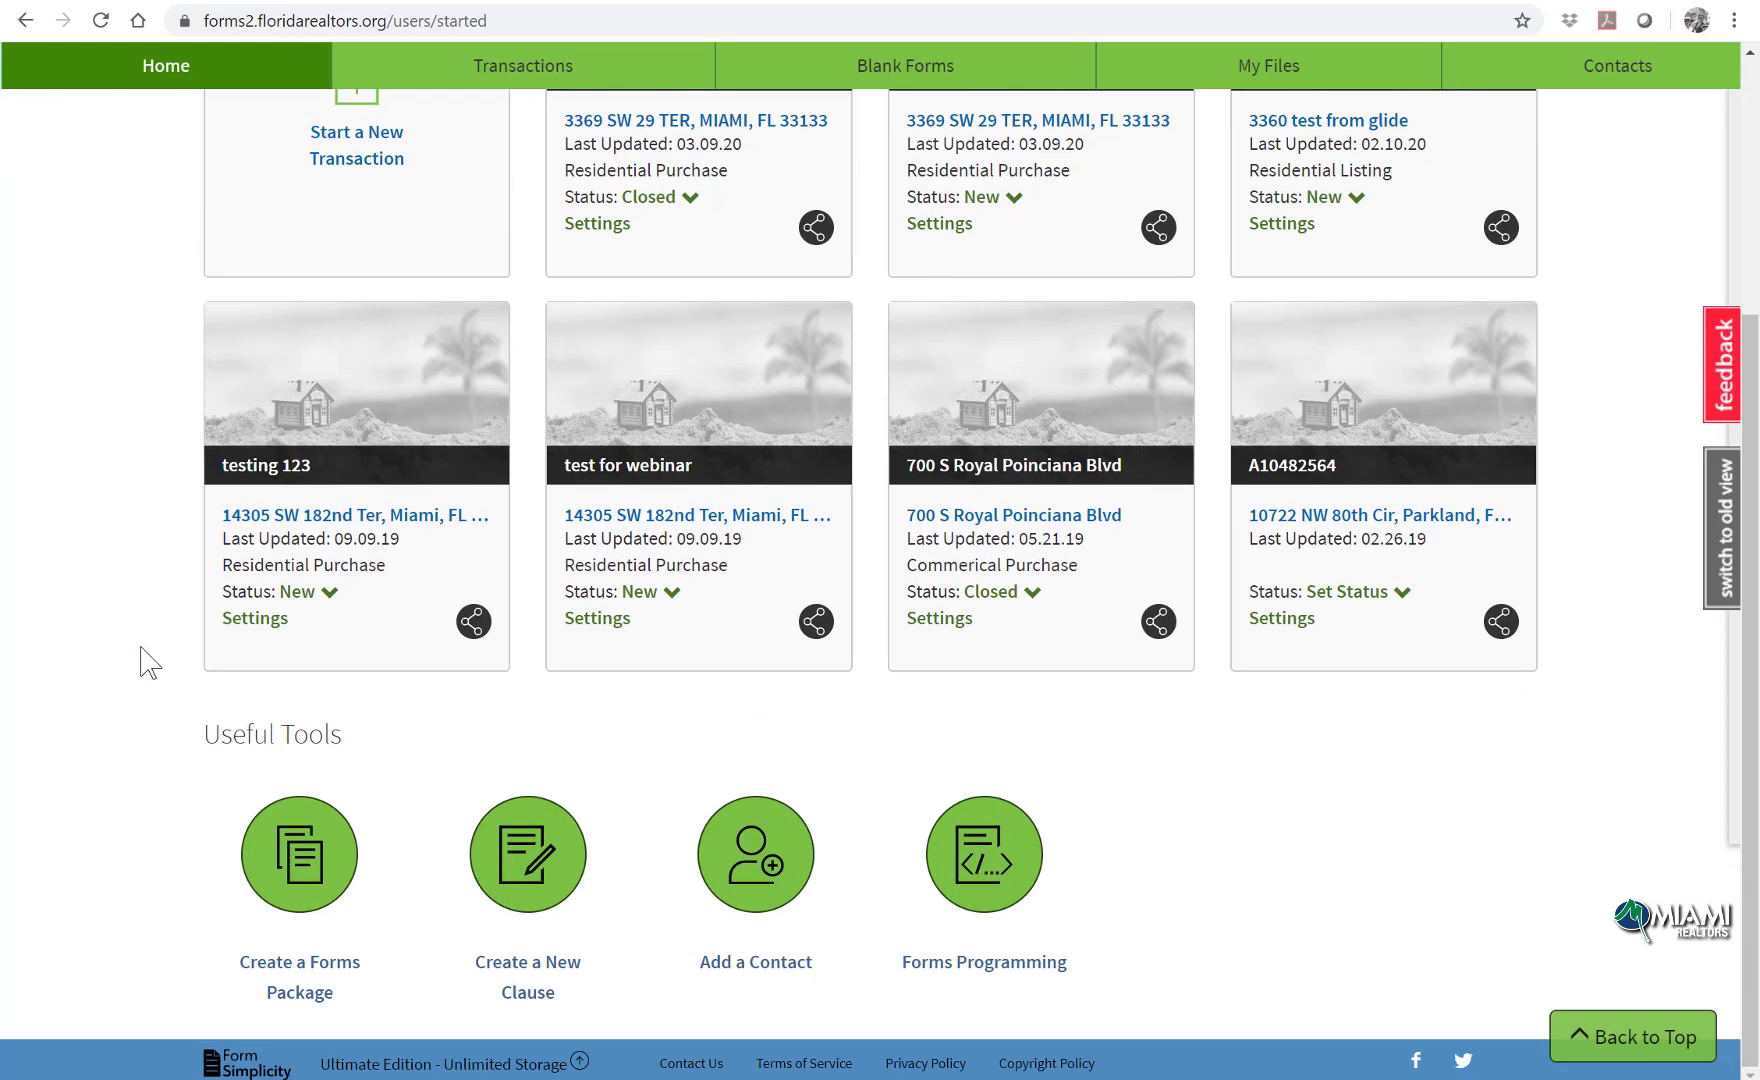
left_click(325, 988)
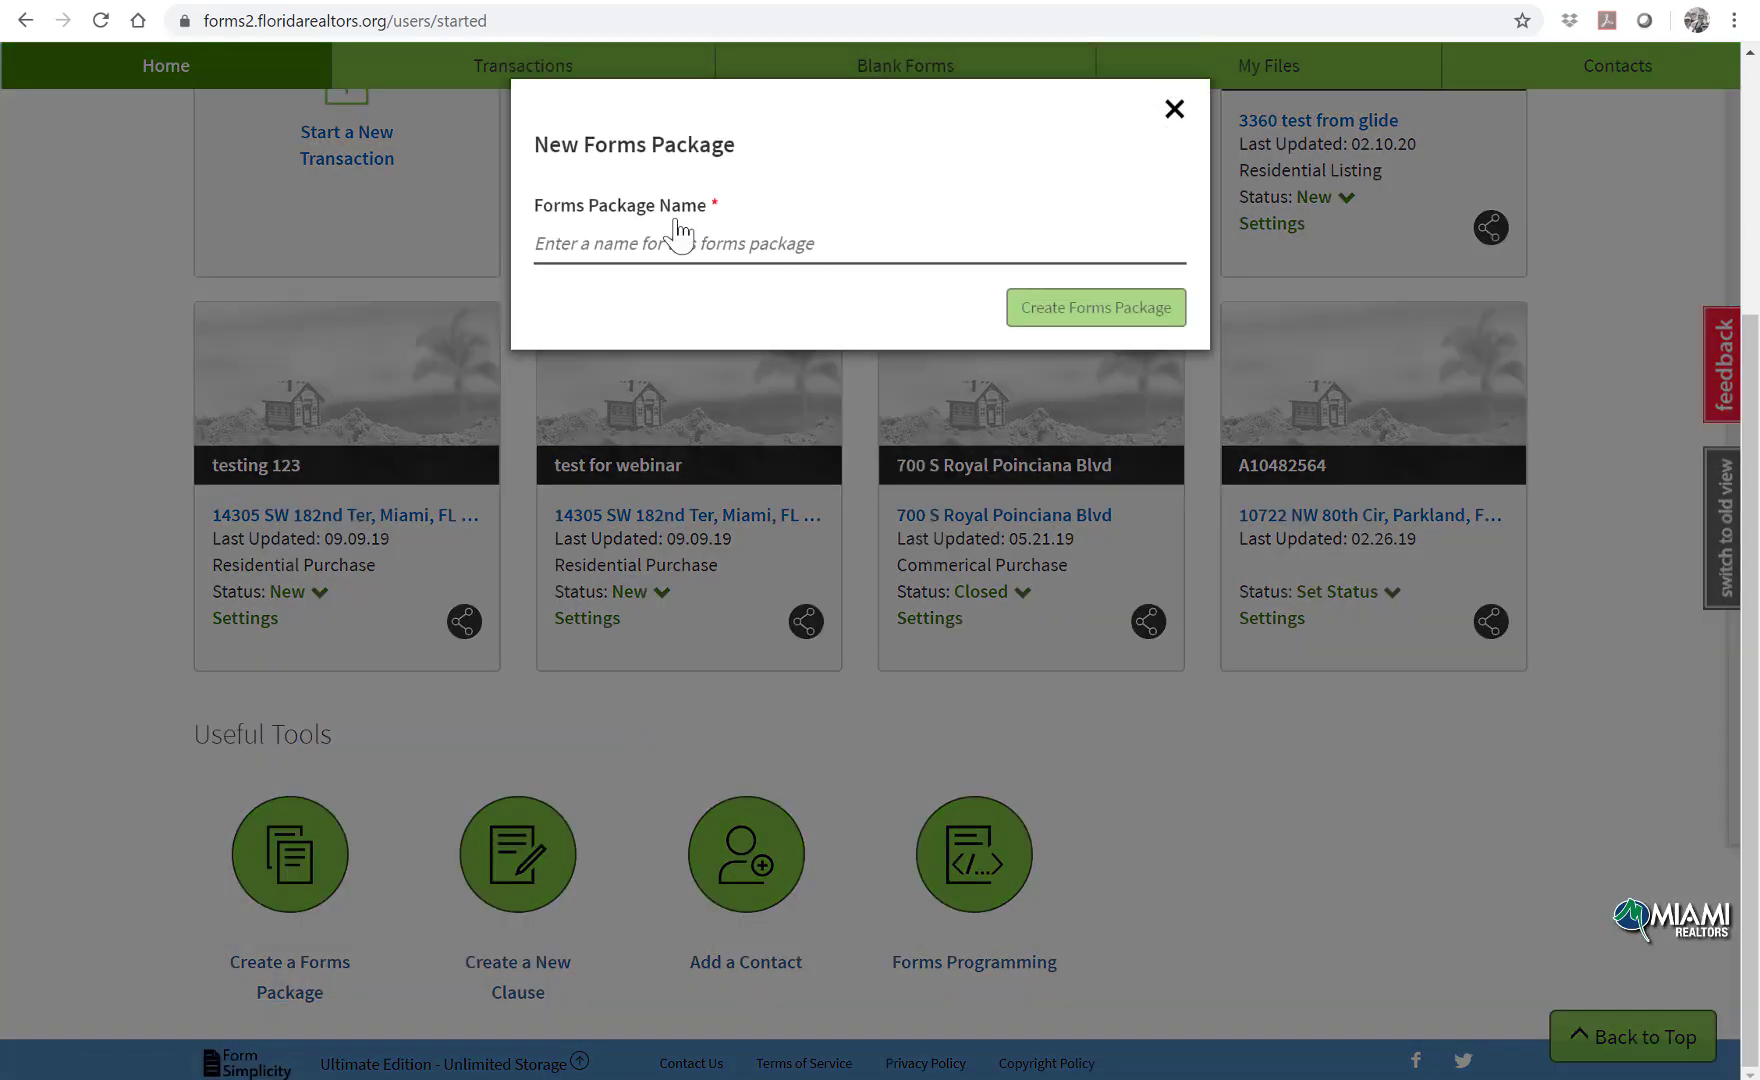
left_click(1174, 108)
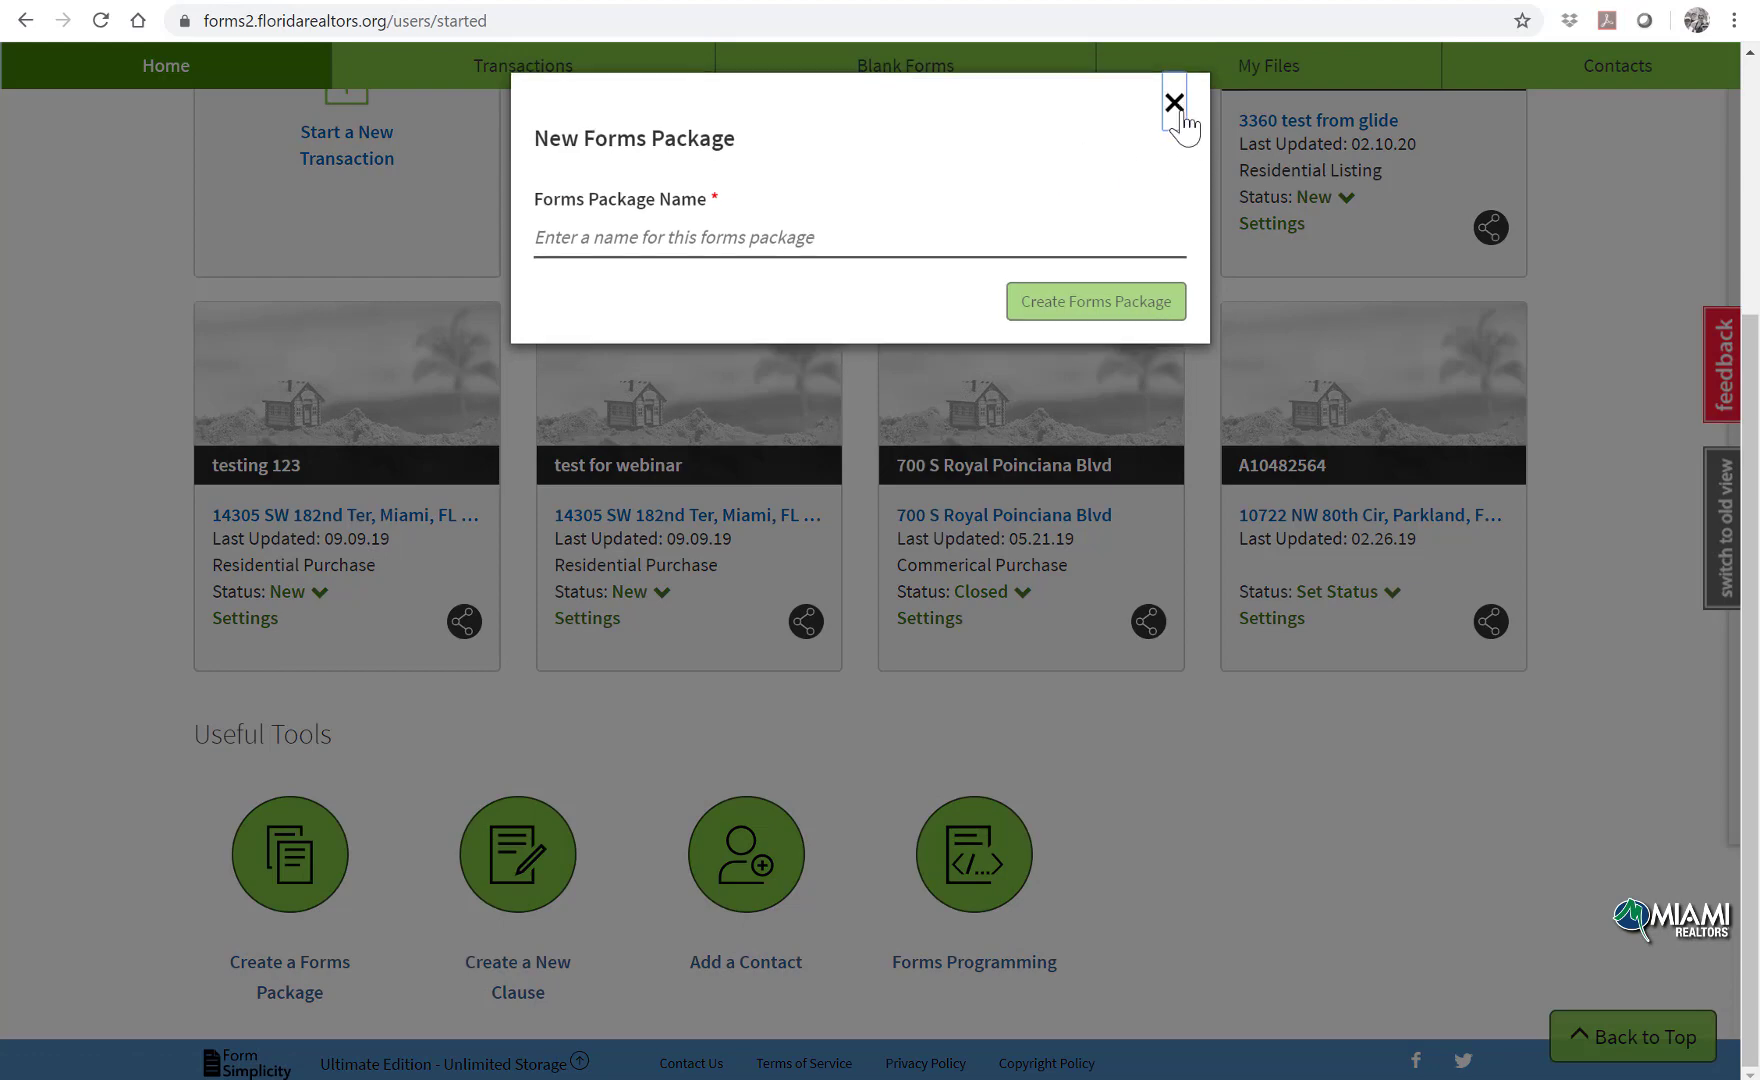
scroll(1140, 334, "up", 4)
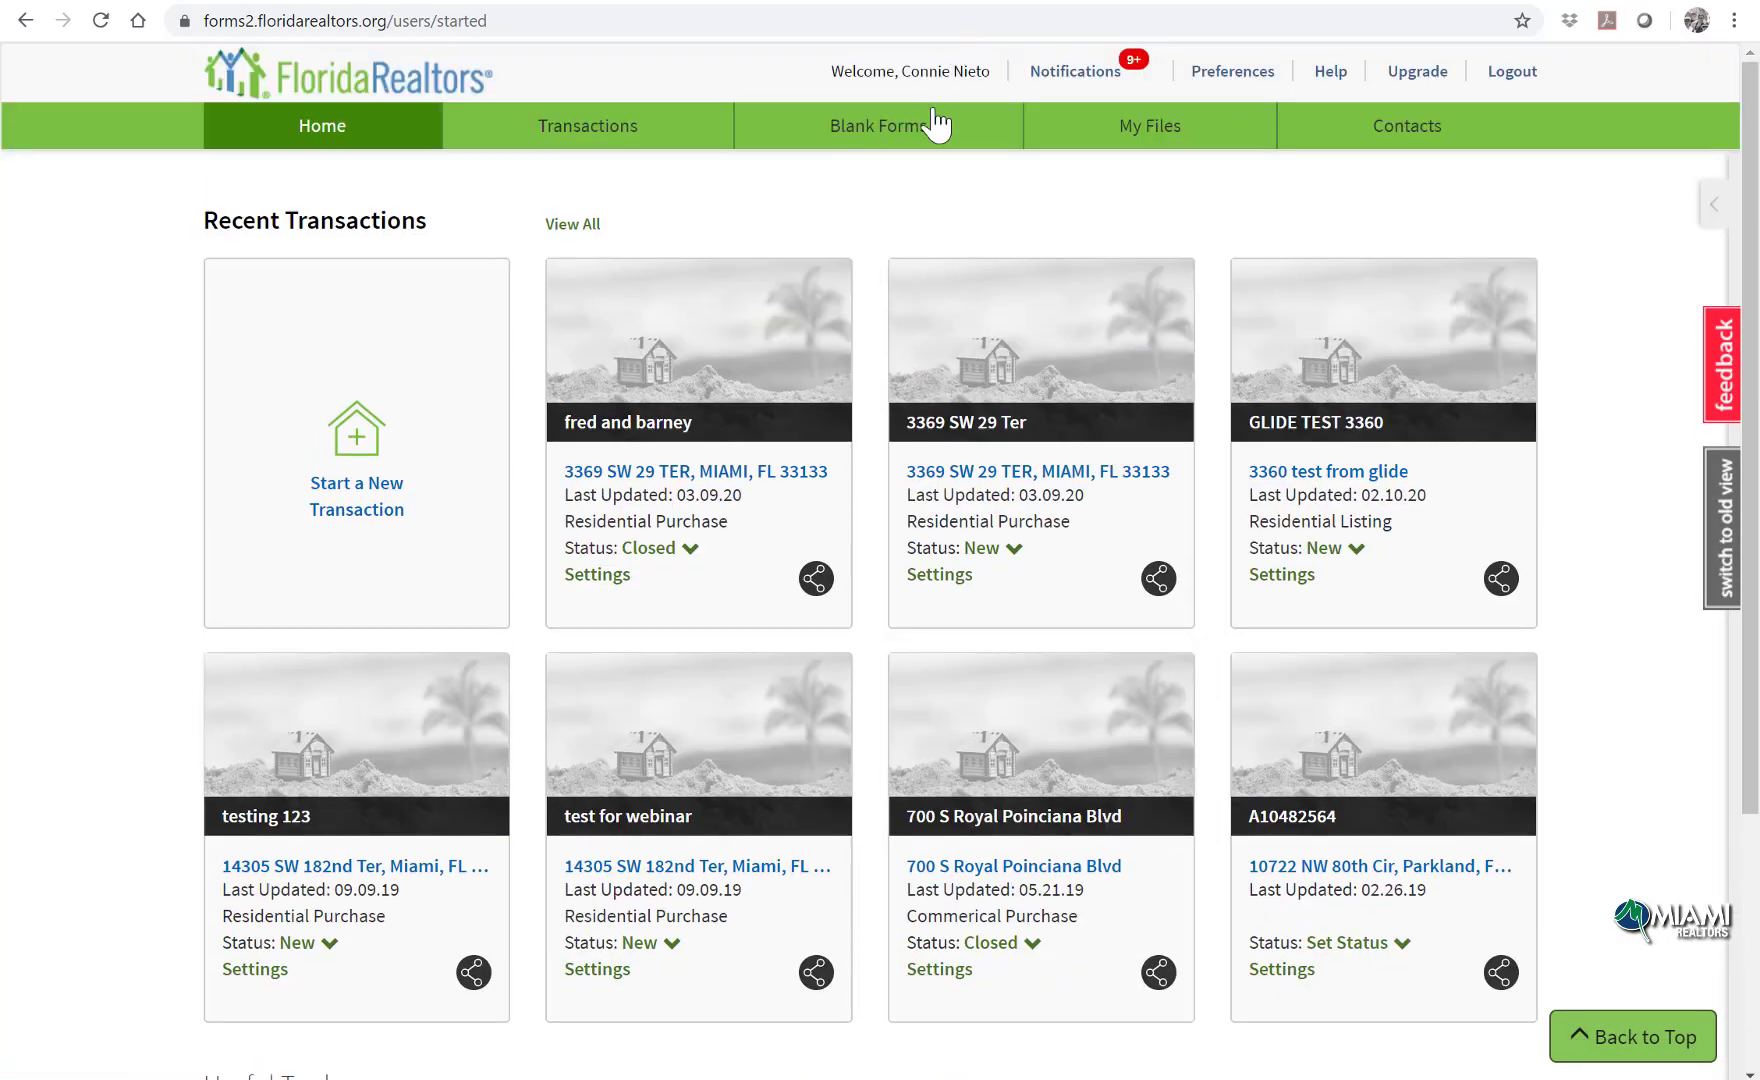
left_click(935, 125)
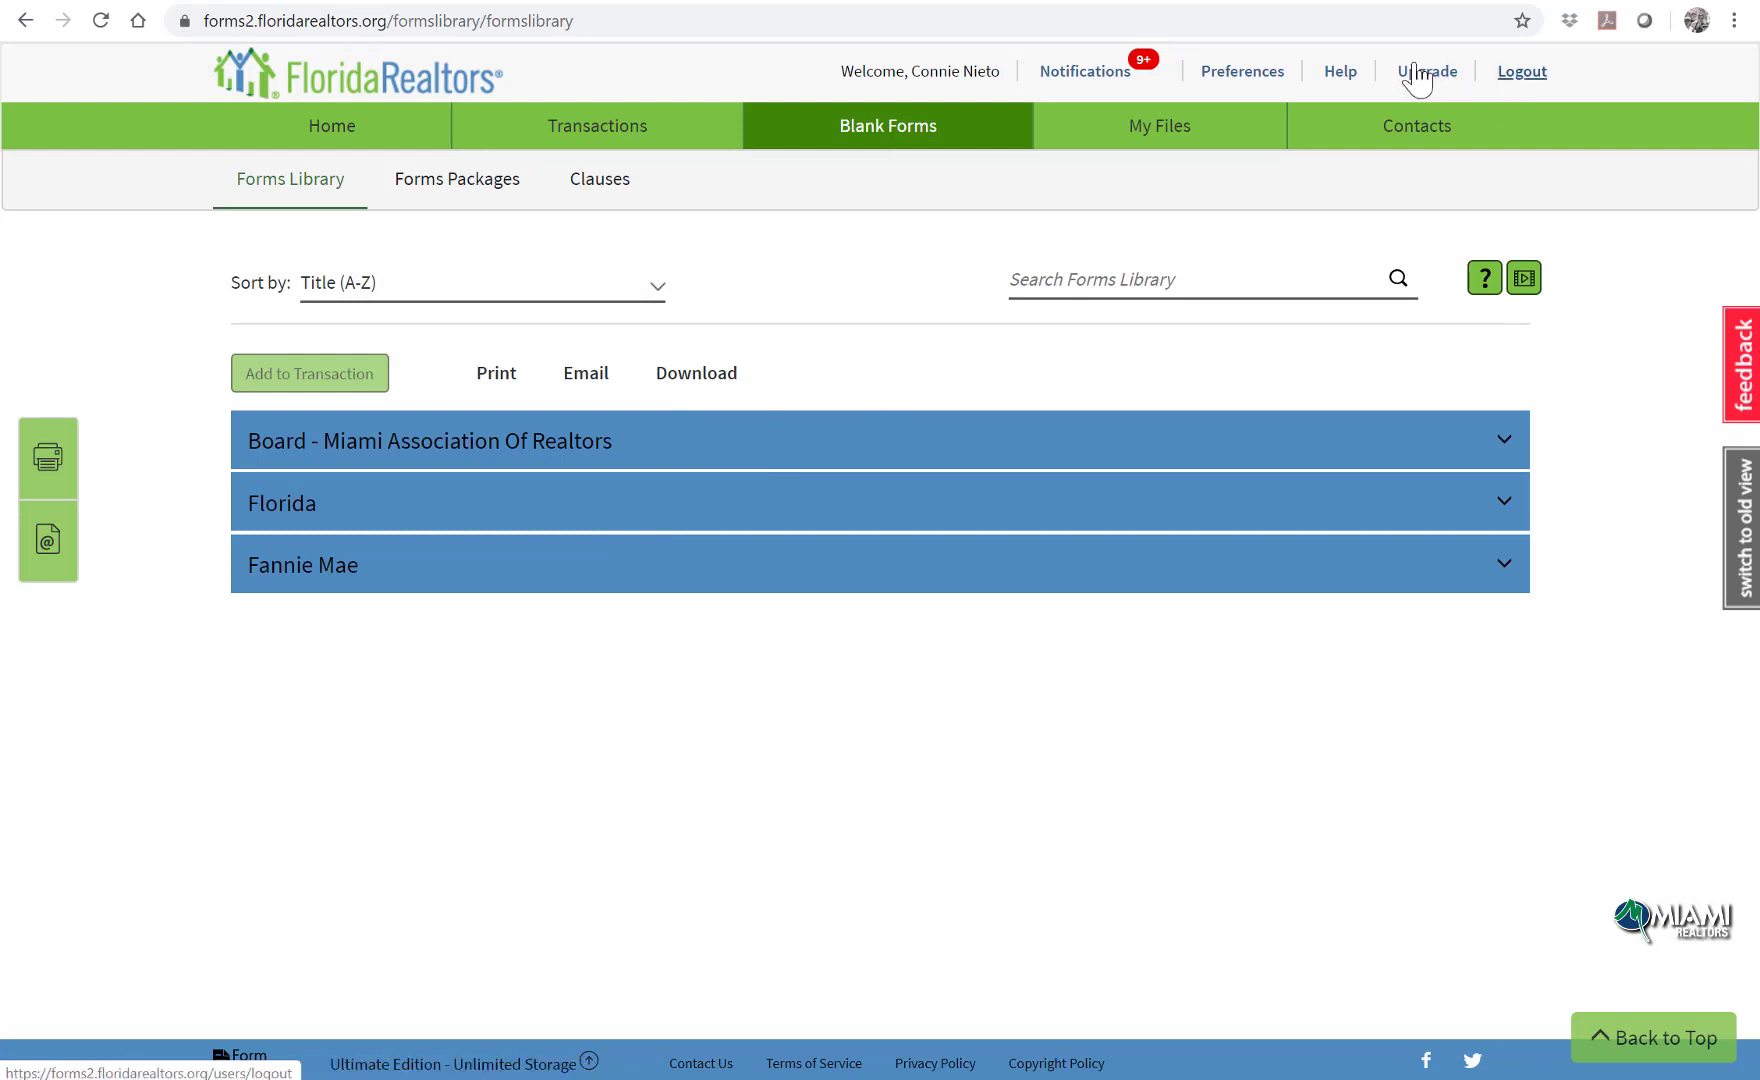
Step: From the Forms Packages list, create a personal package named '2020 forms package for test'
left_click(507, 194)
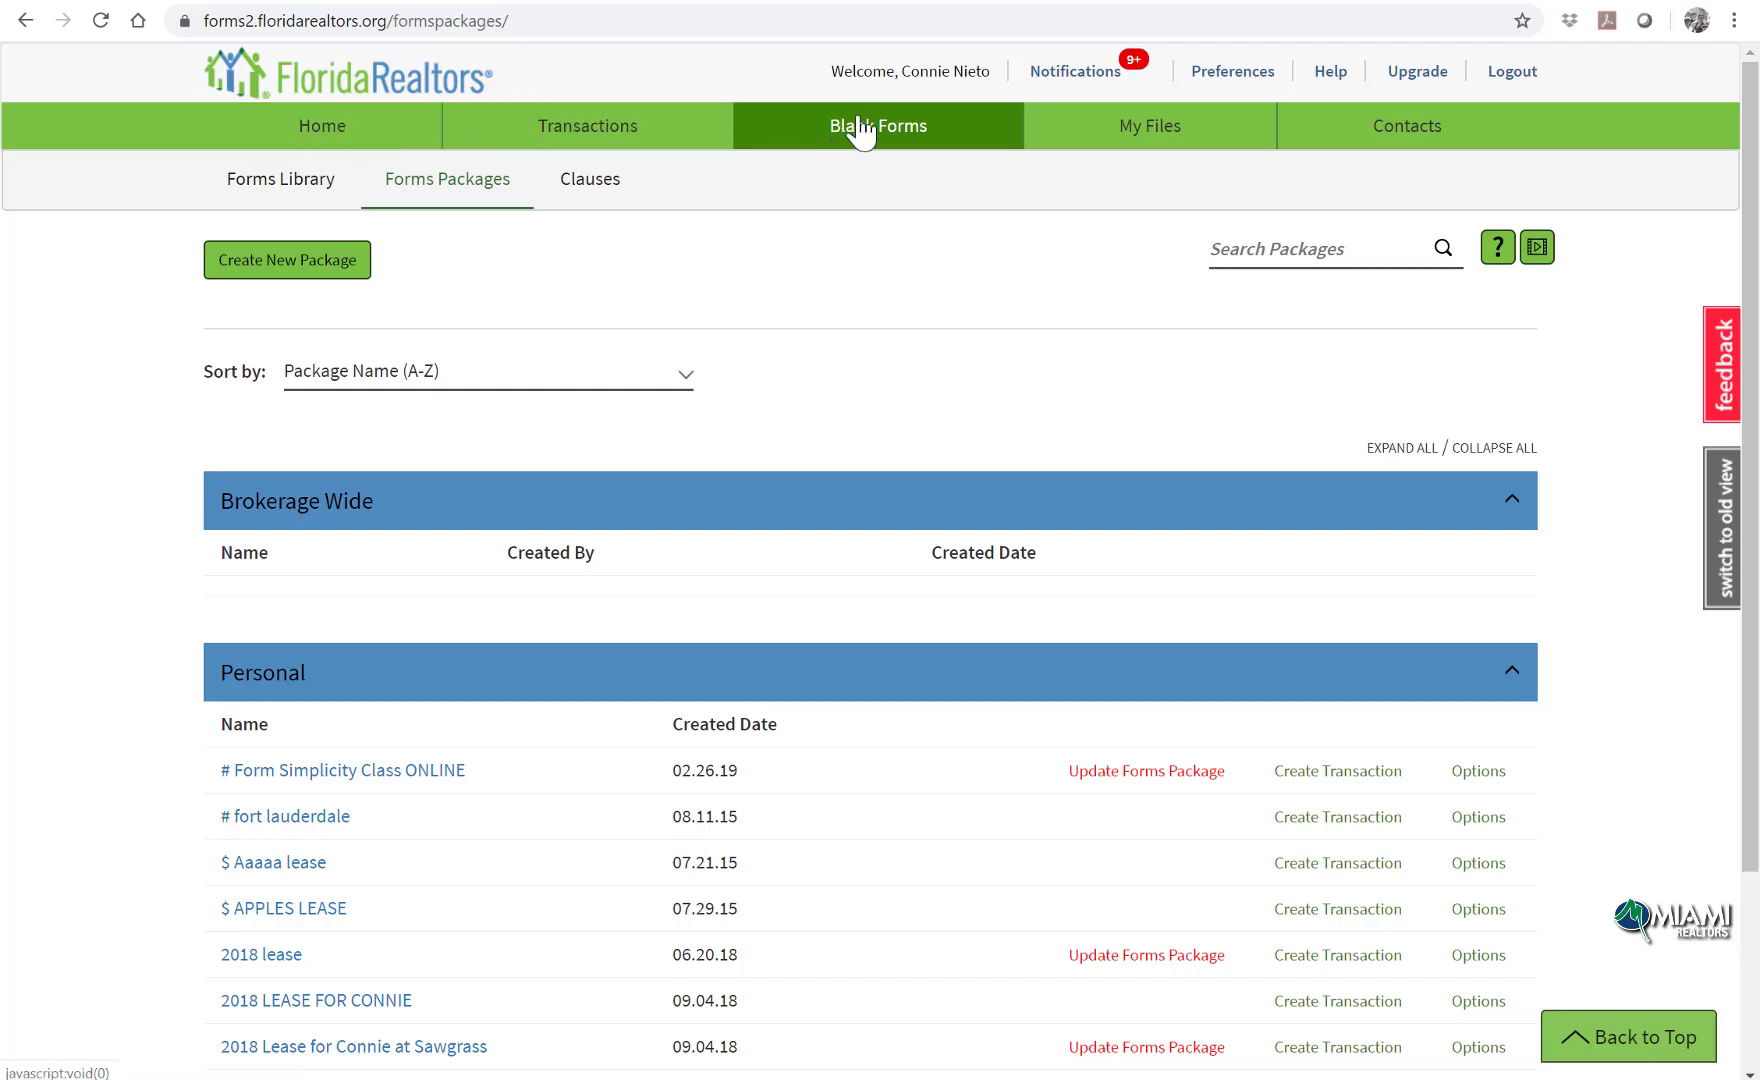
left_click(334, 261)
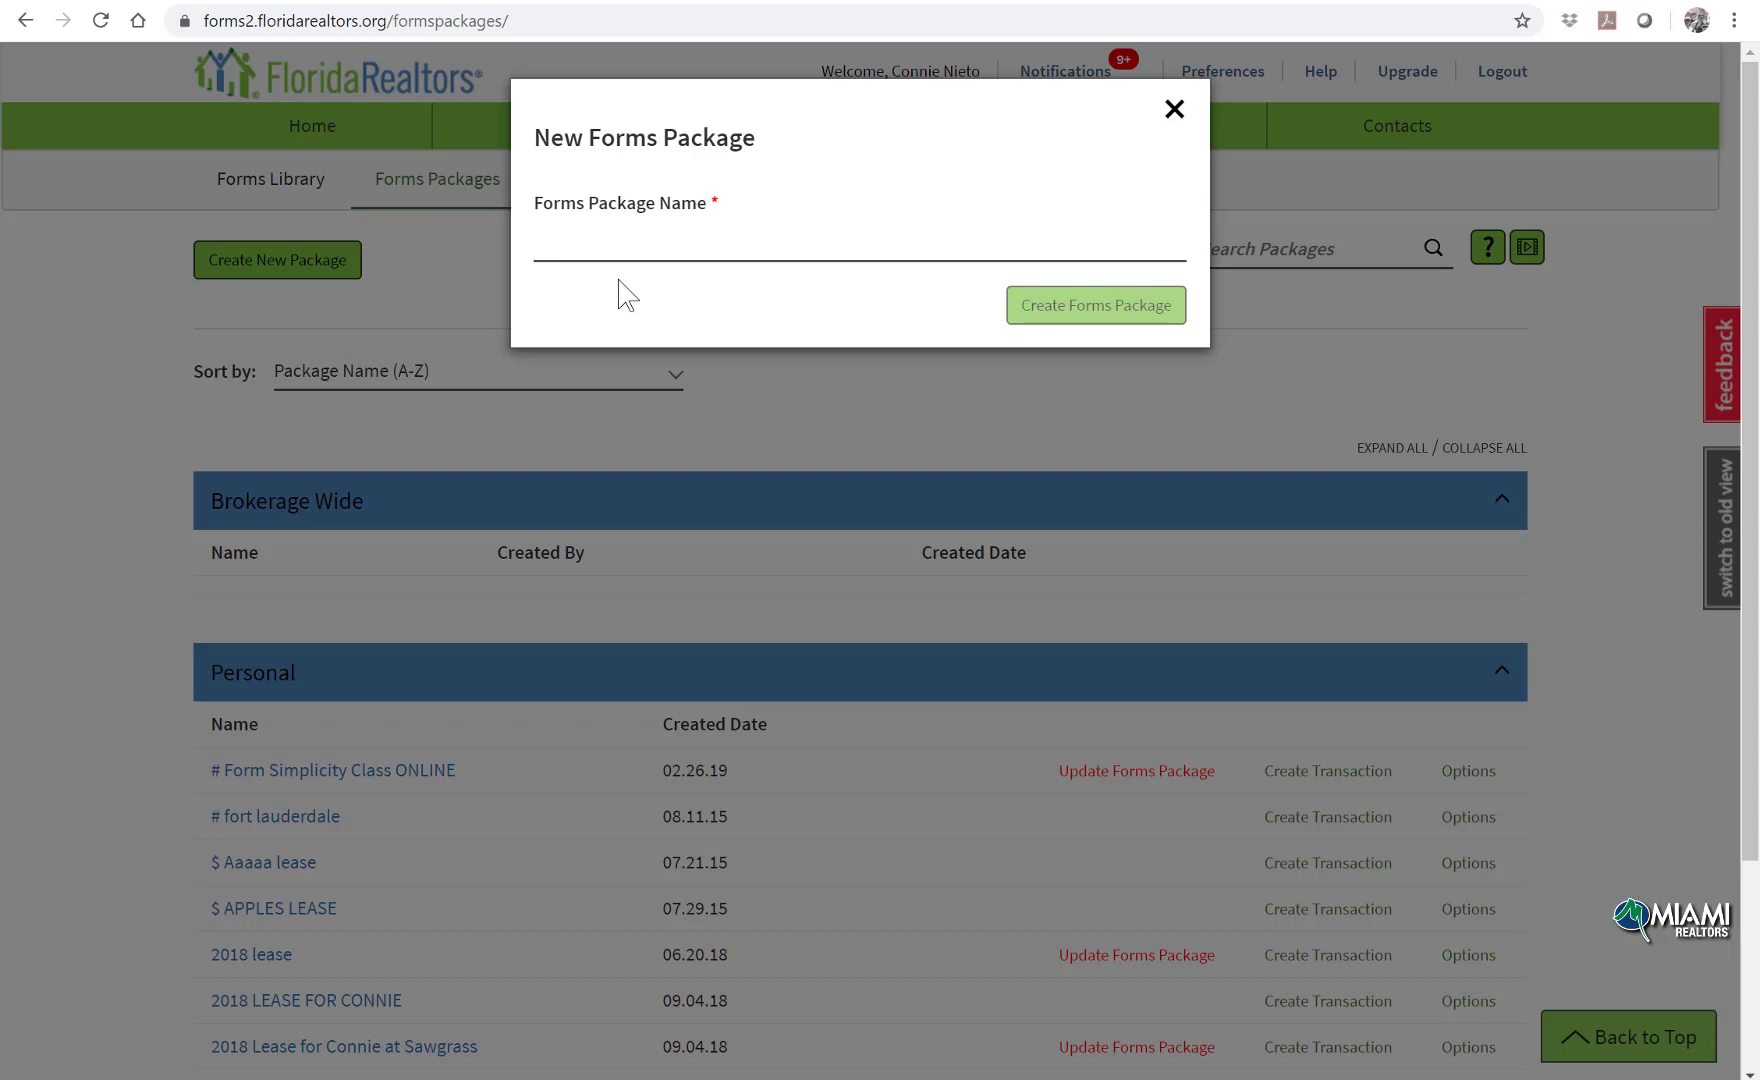
left_click(673, 240)
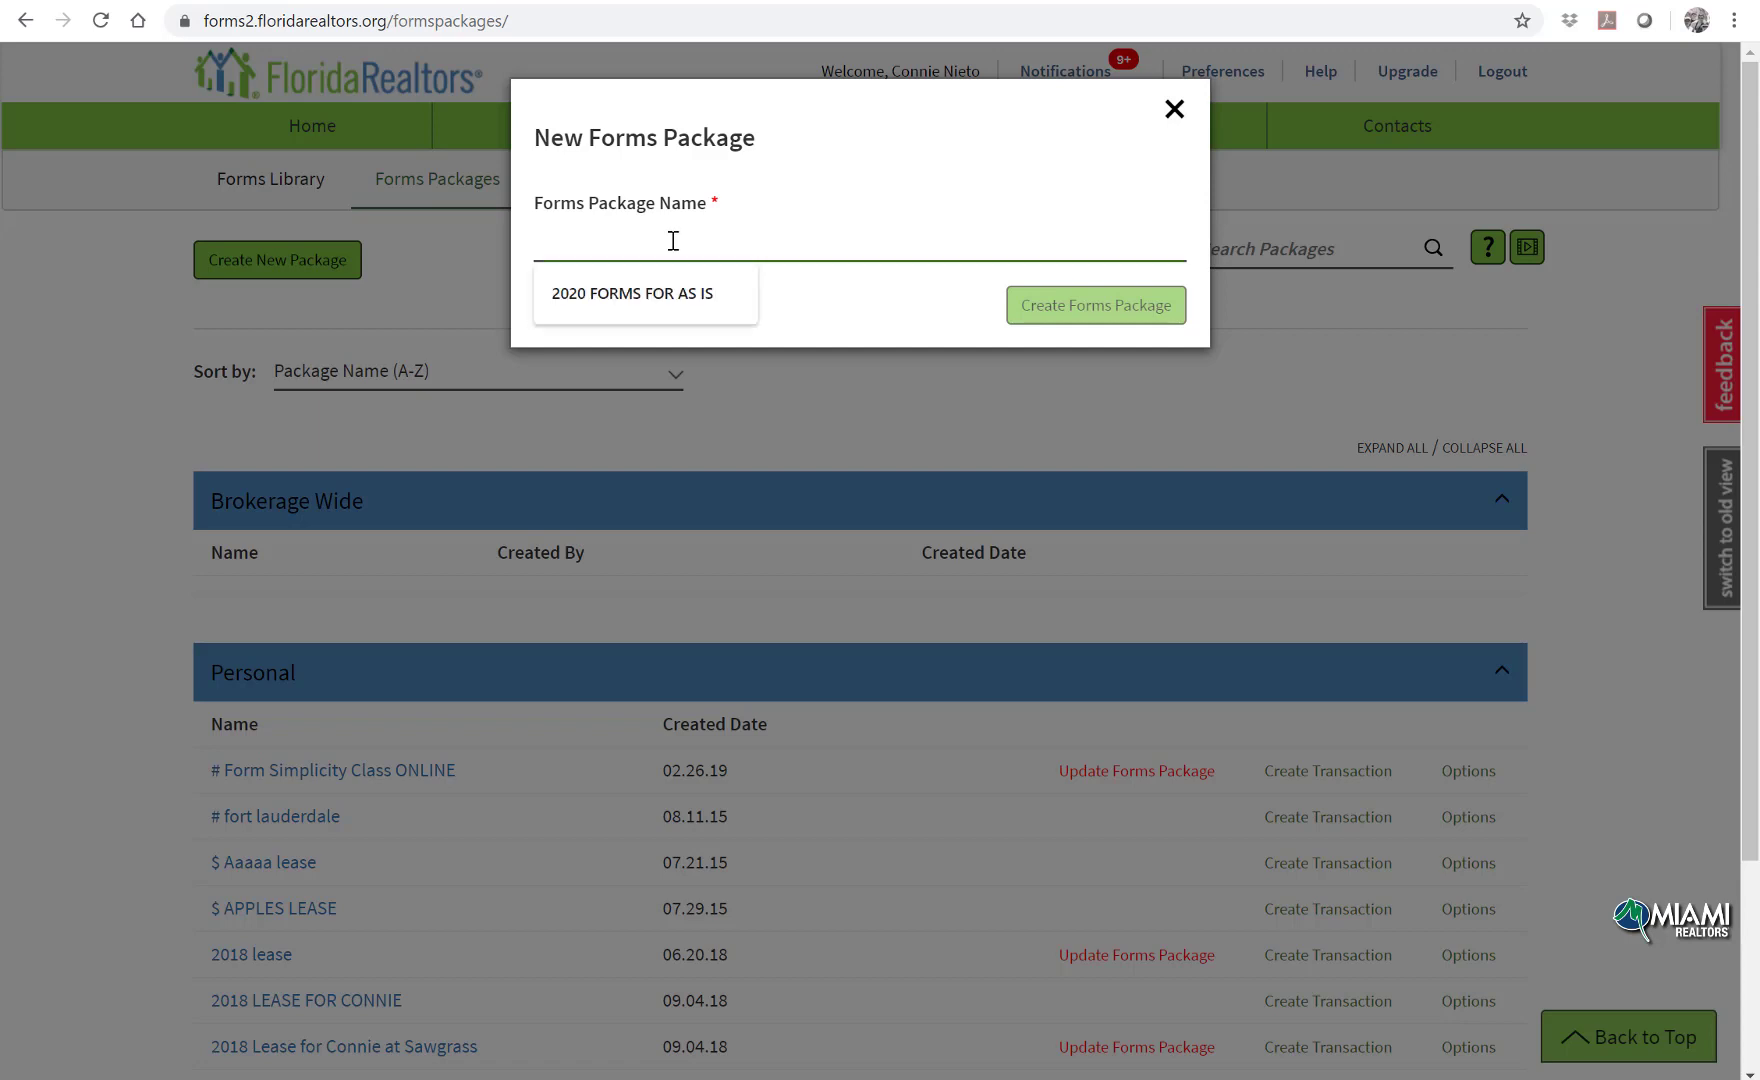
type("2020")
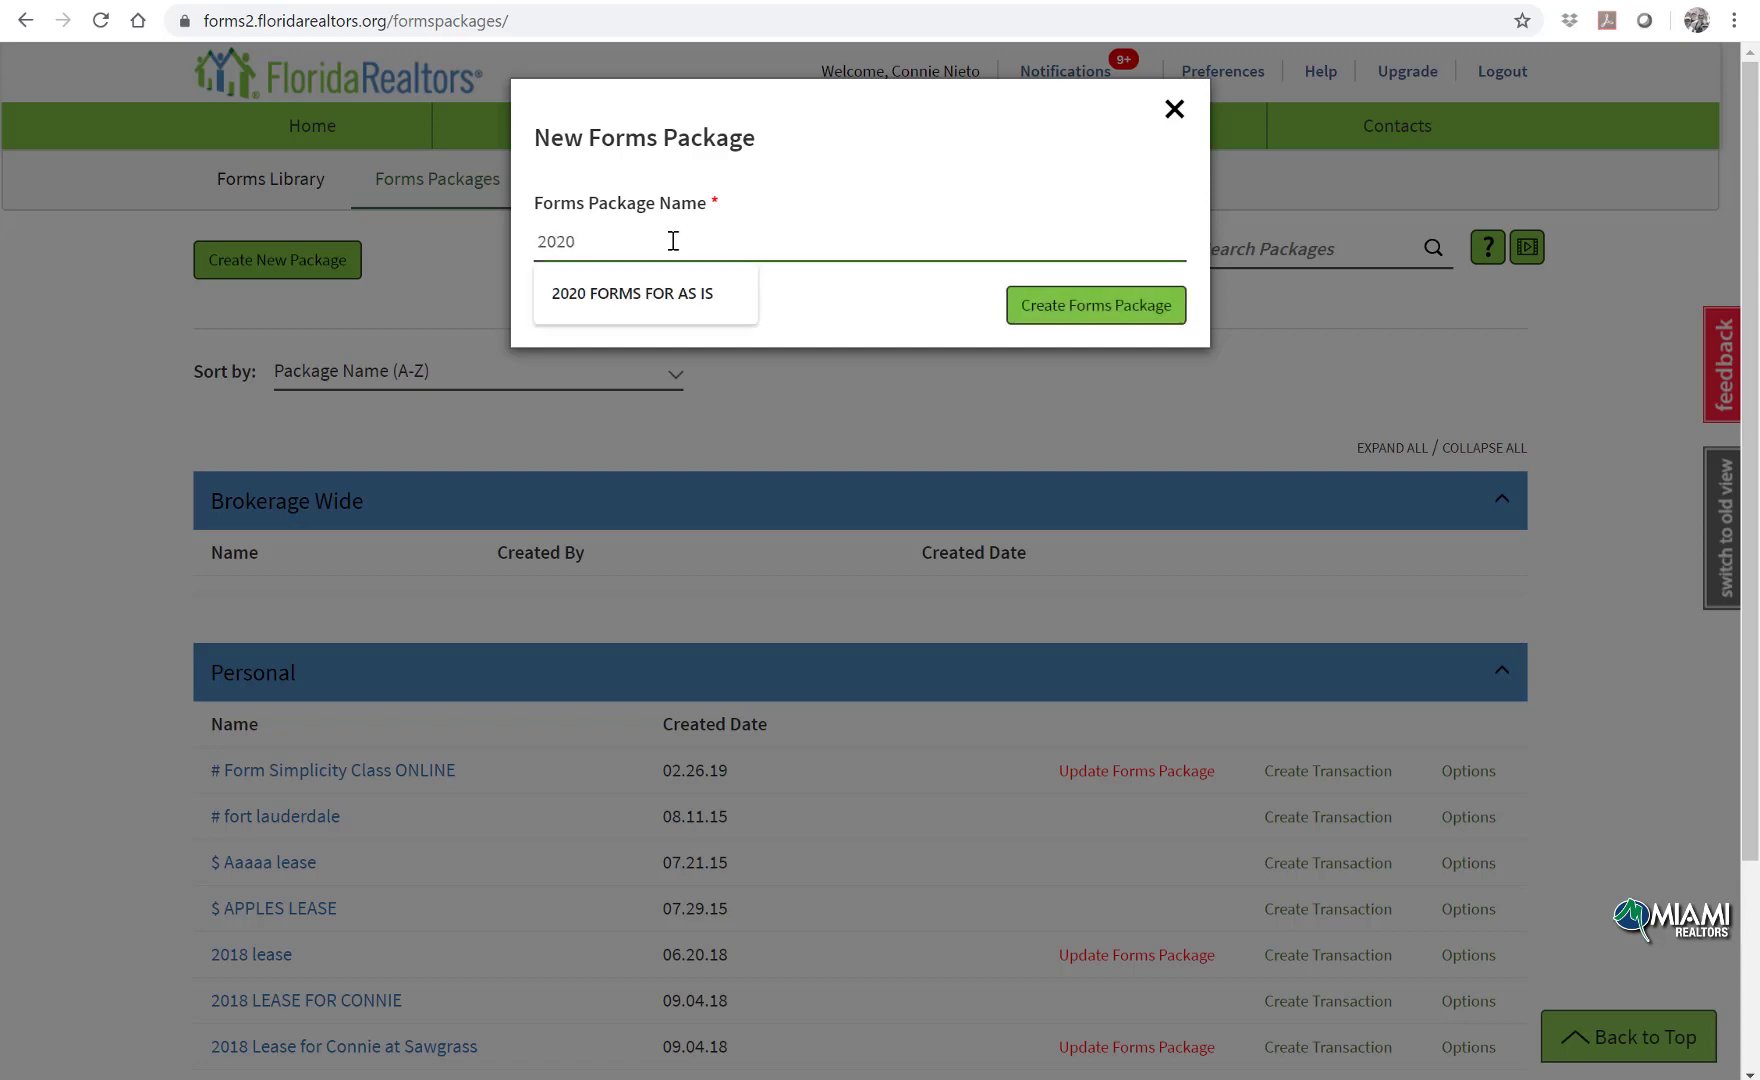
type(" forms package for test")
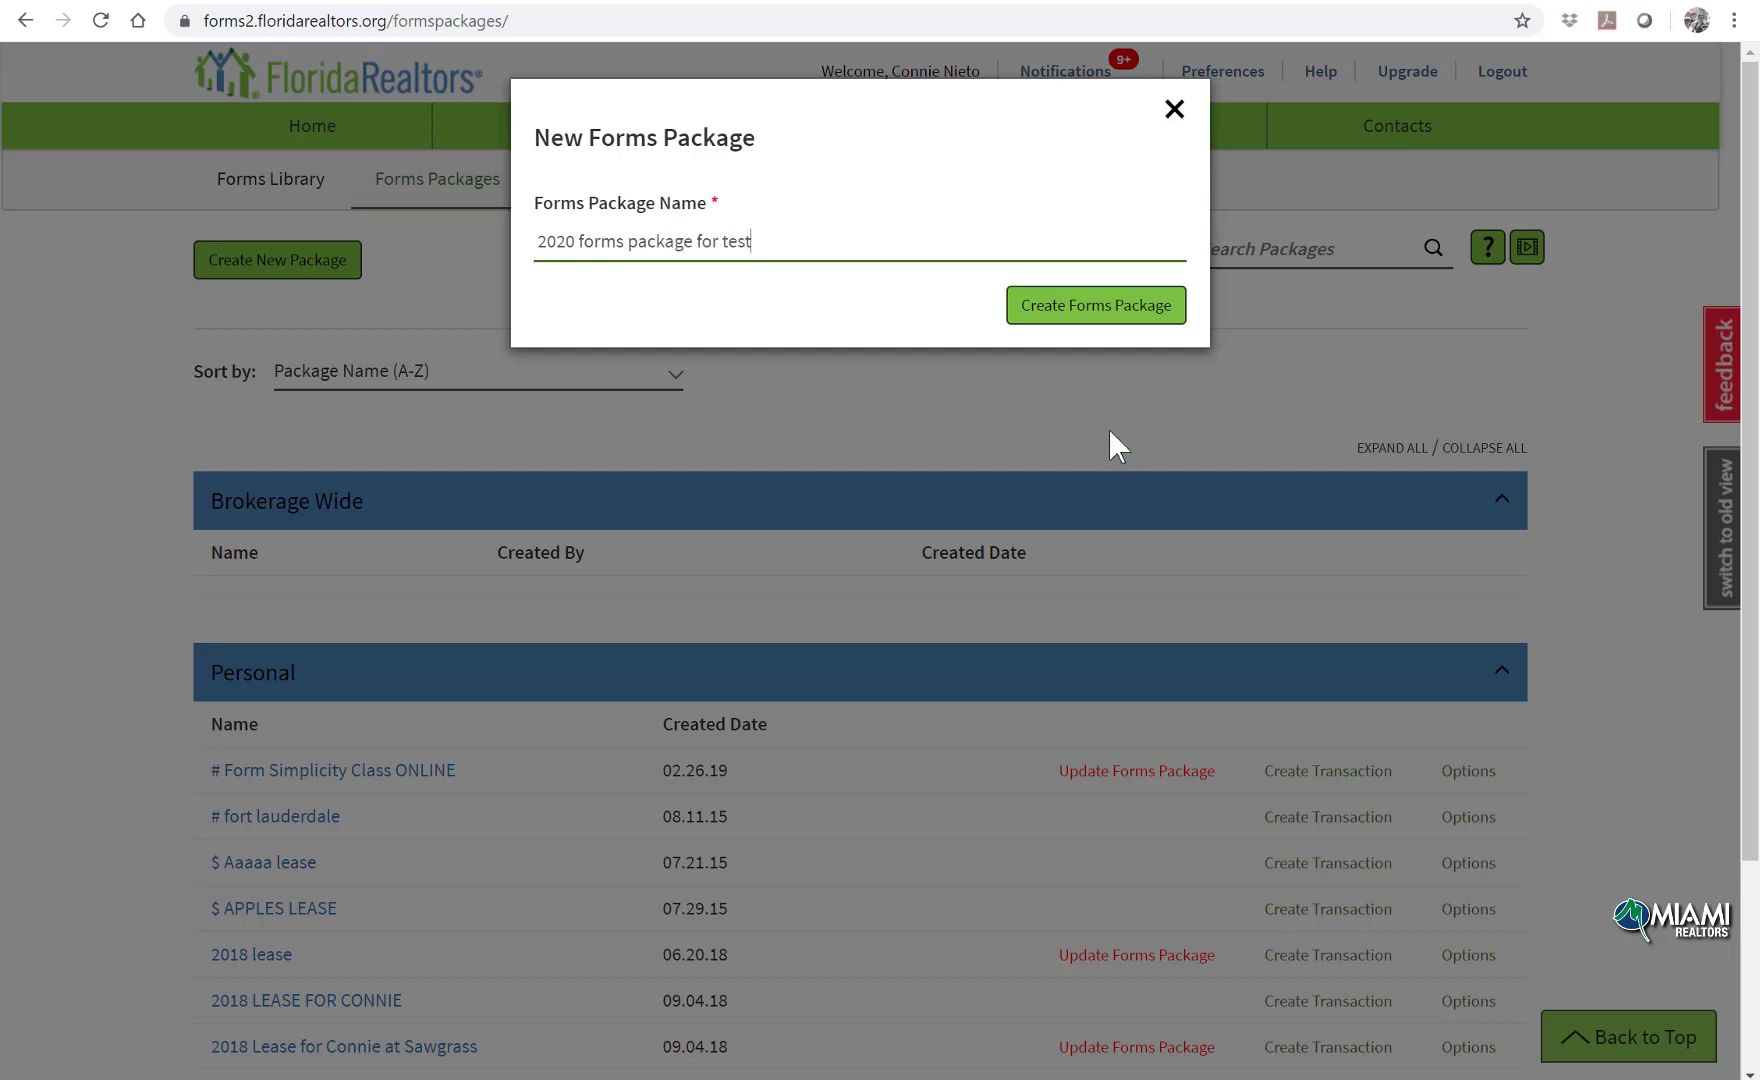
left_click(1080, 305)
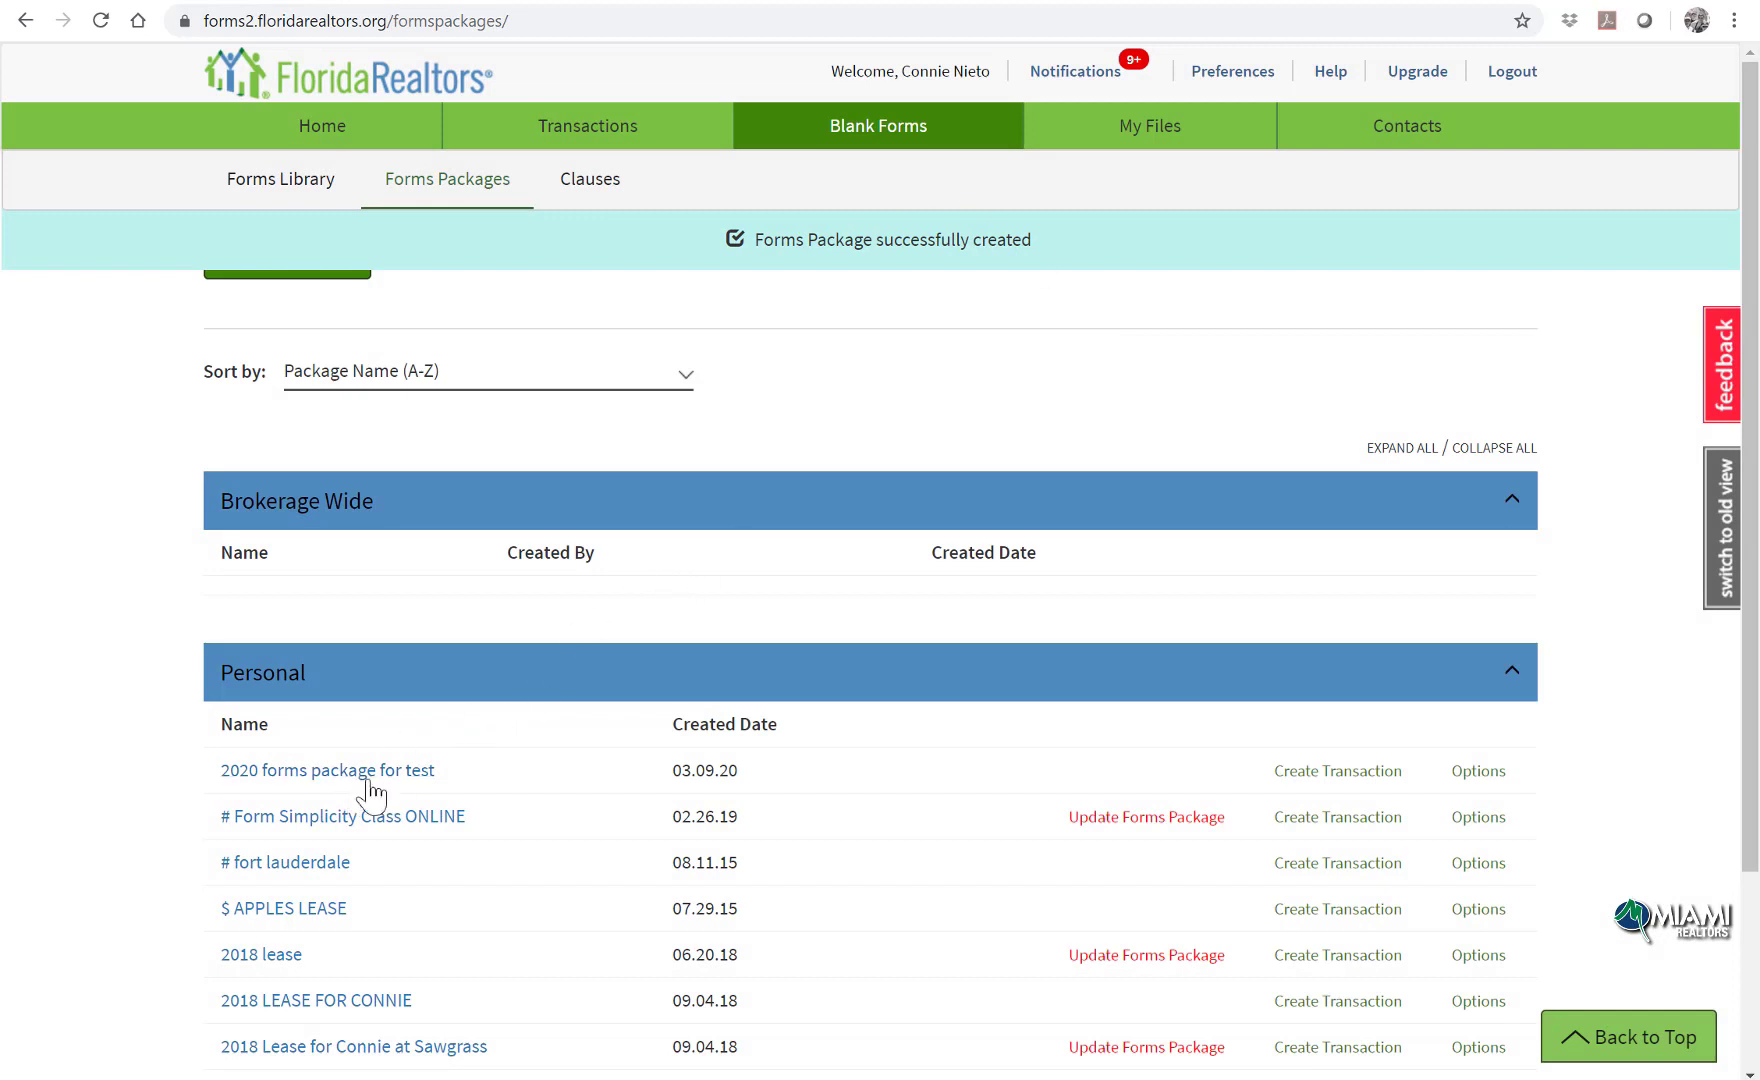
Step: Open the new package and add the AS IS Residential Contract for Sale and Purchase via an 'as is' search
left_click(340, 771)
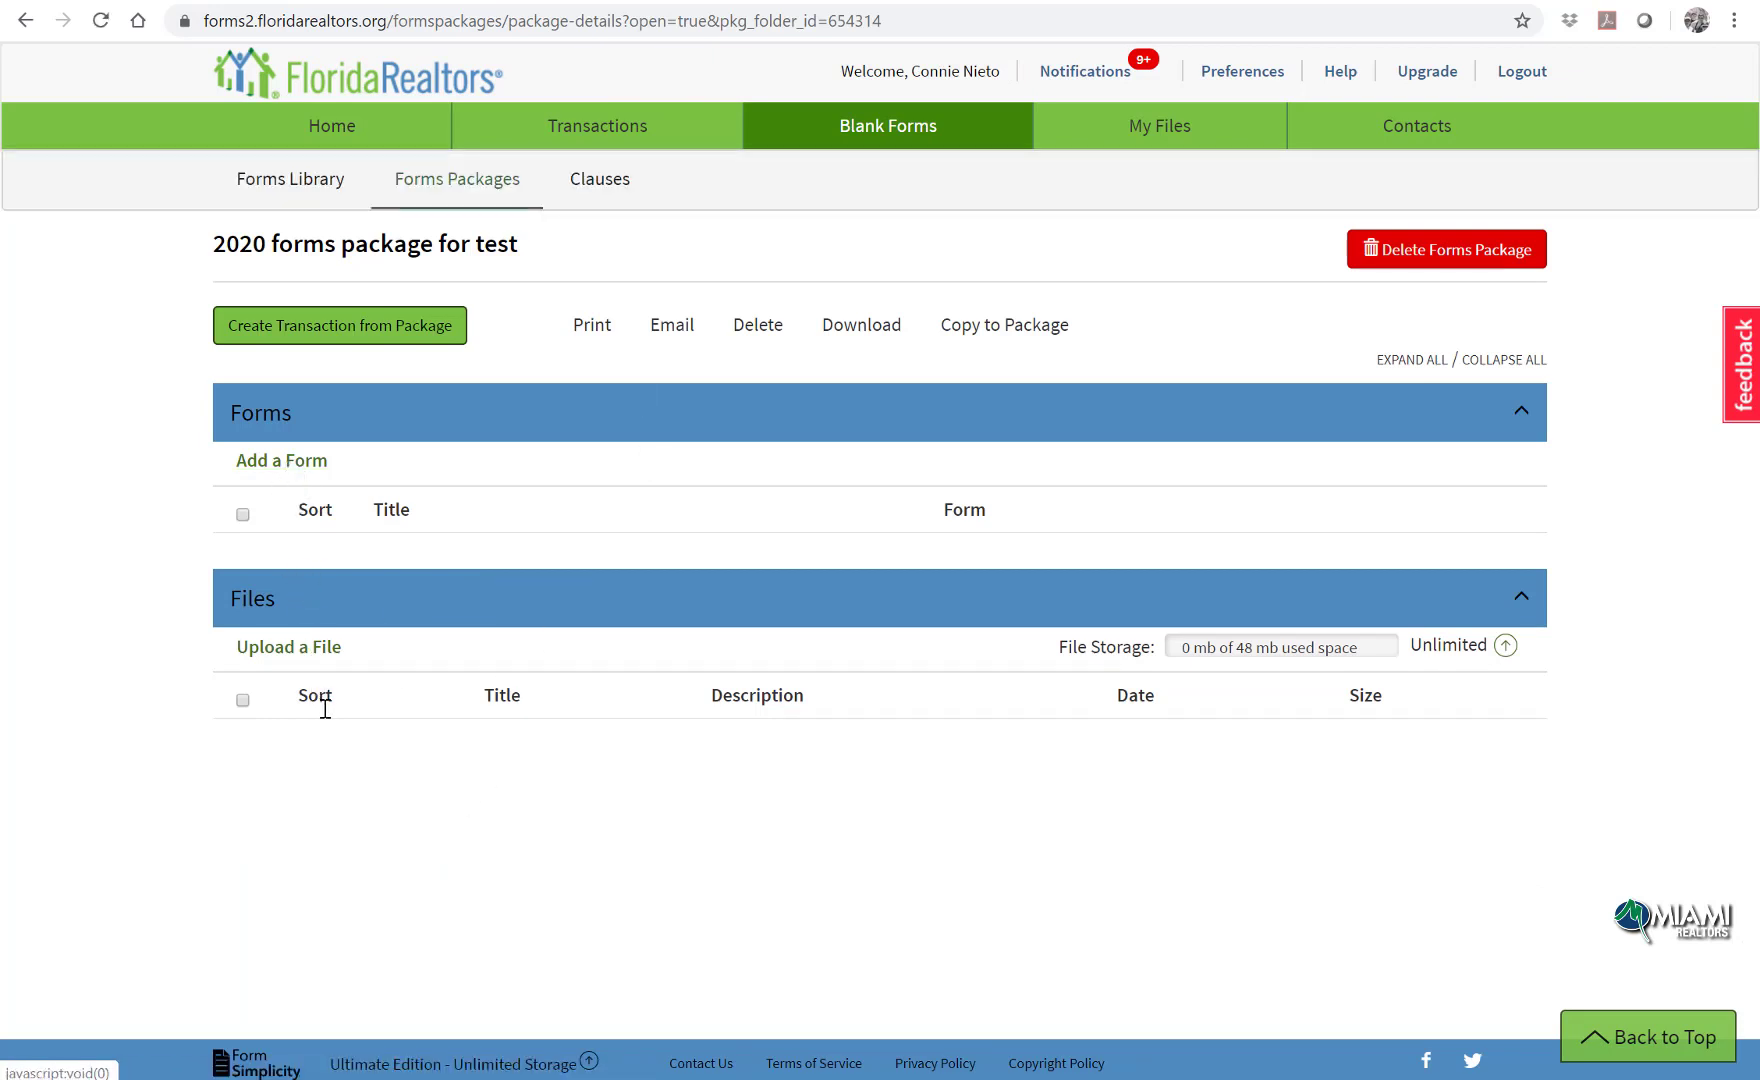
left_click(303, 478)
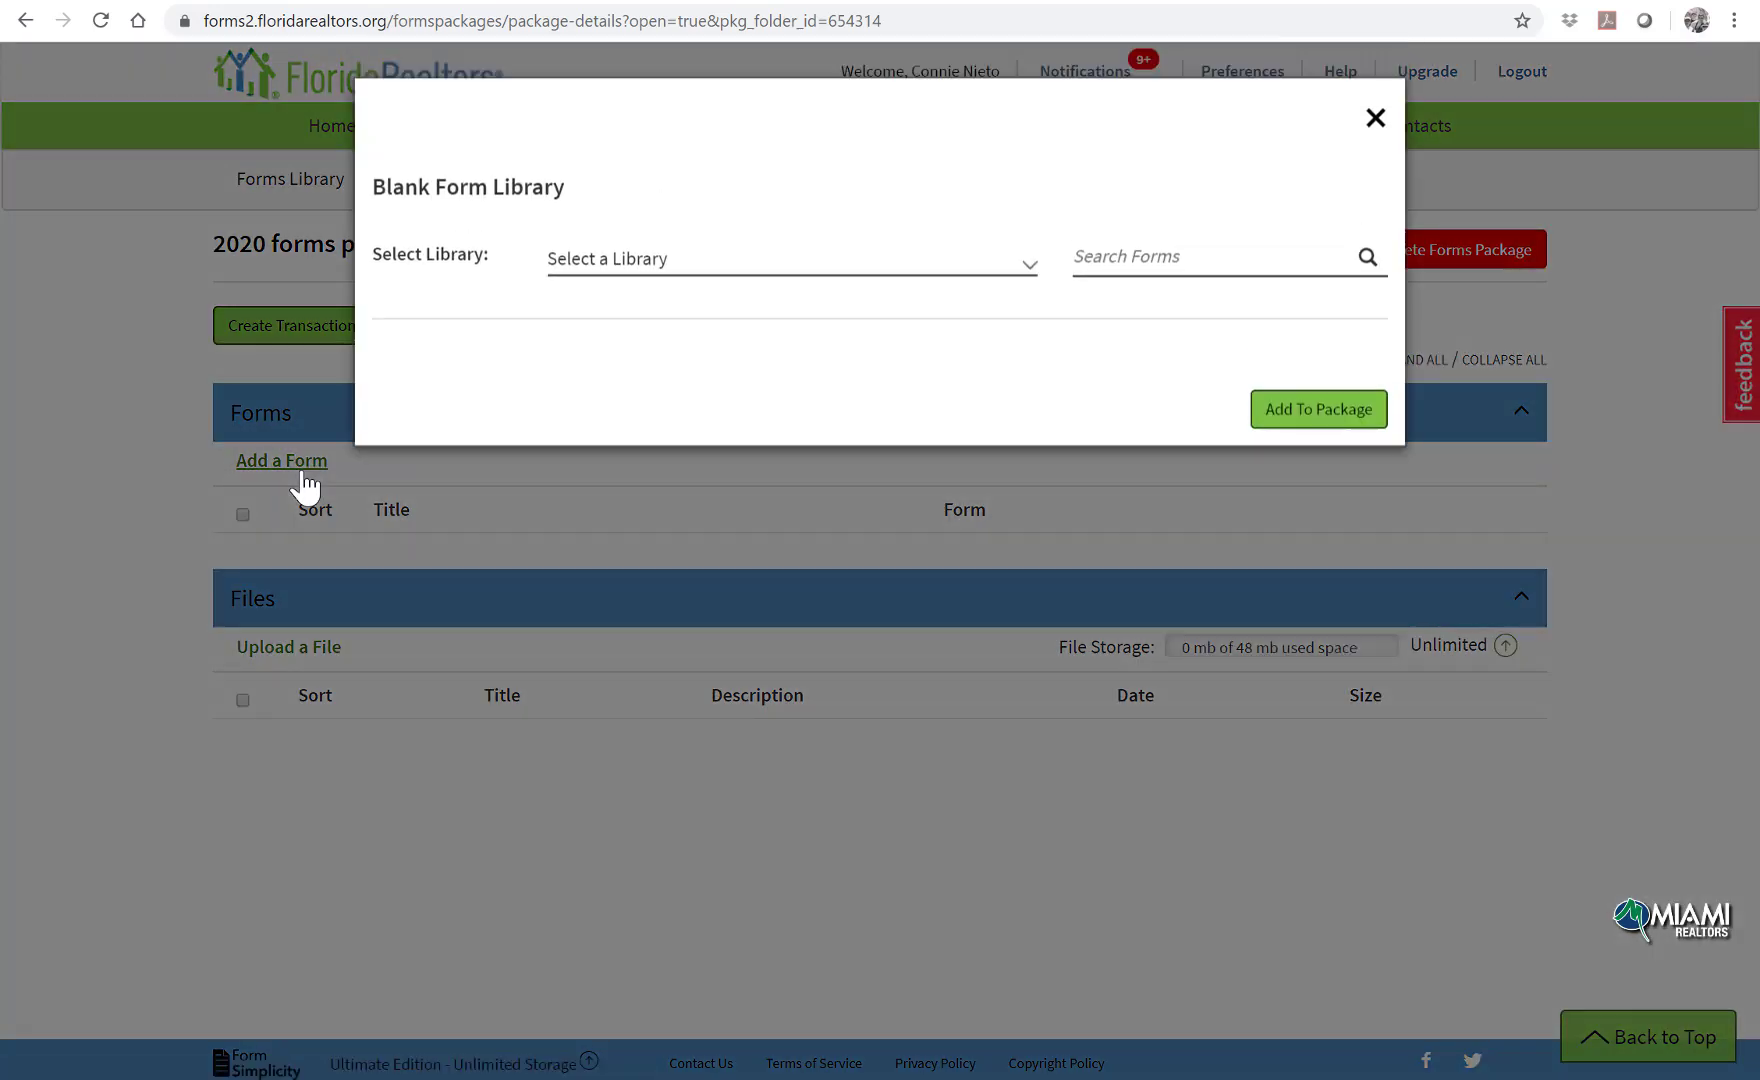
left_click(1151, 254)
type("as")
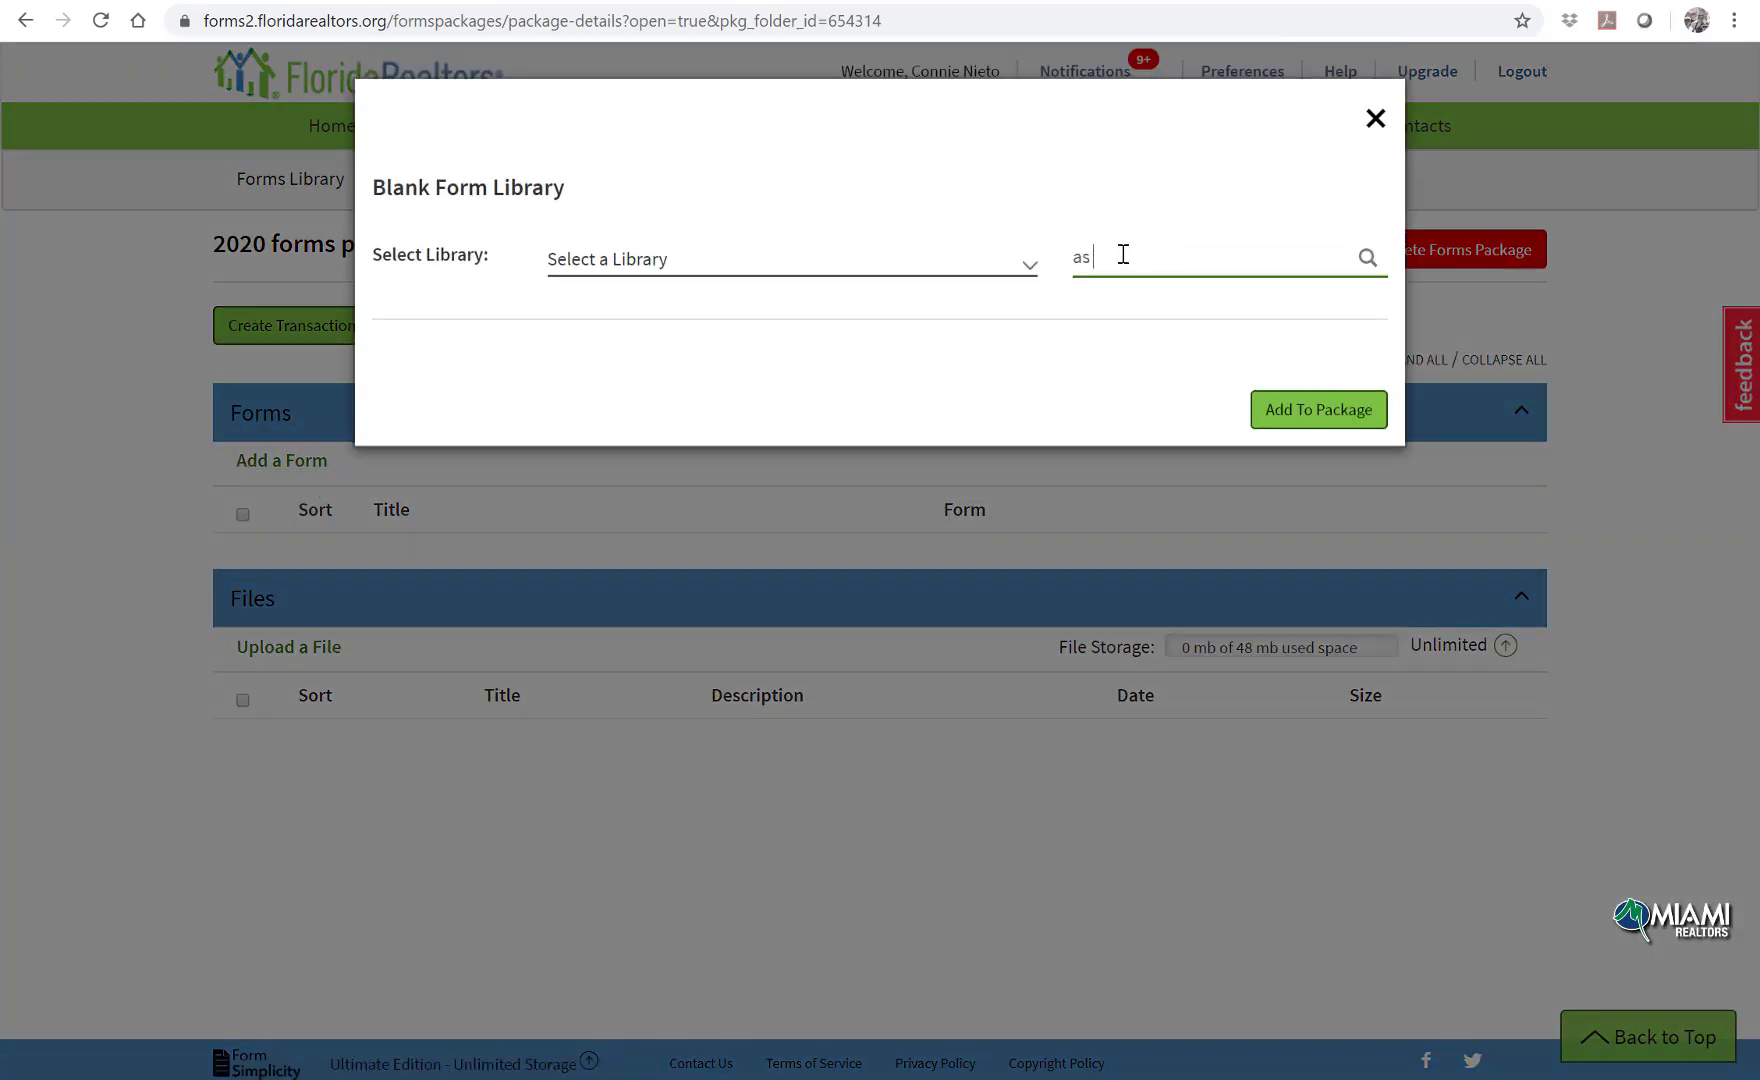
type(" is")
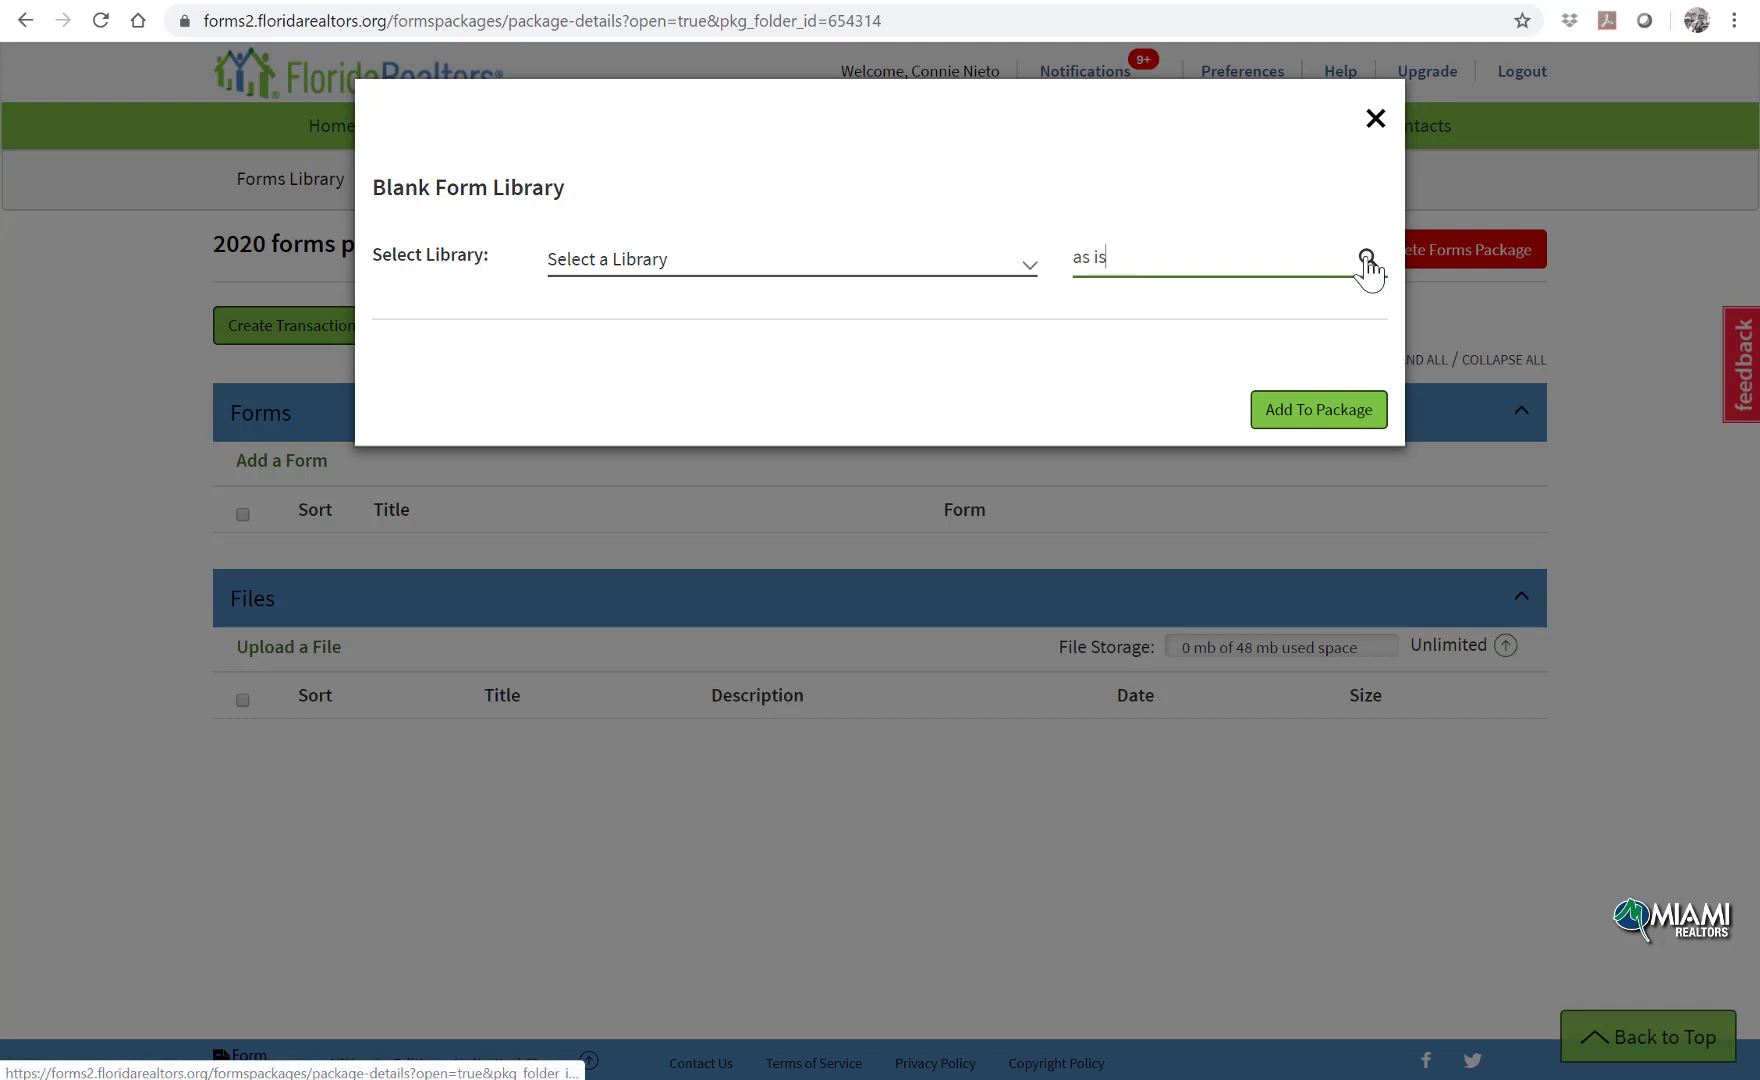
left_click(1367, 258)
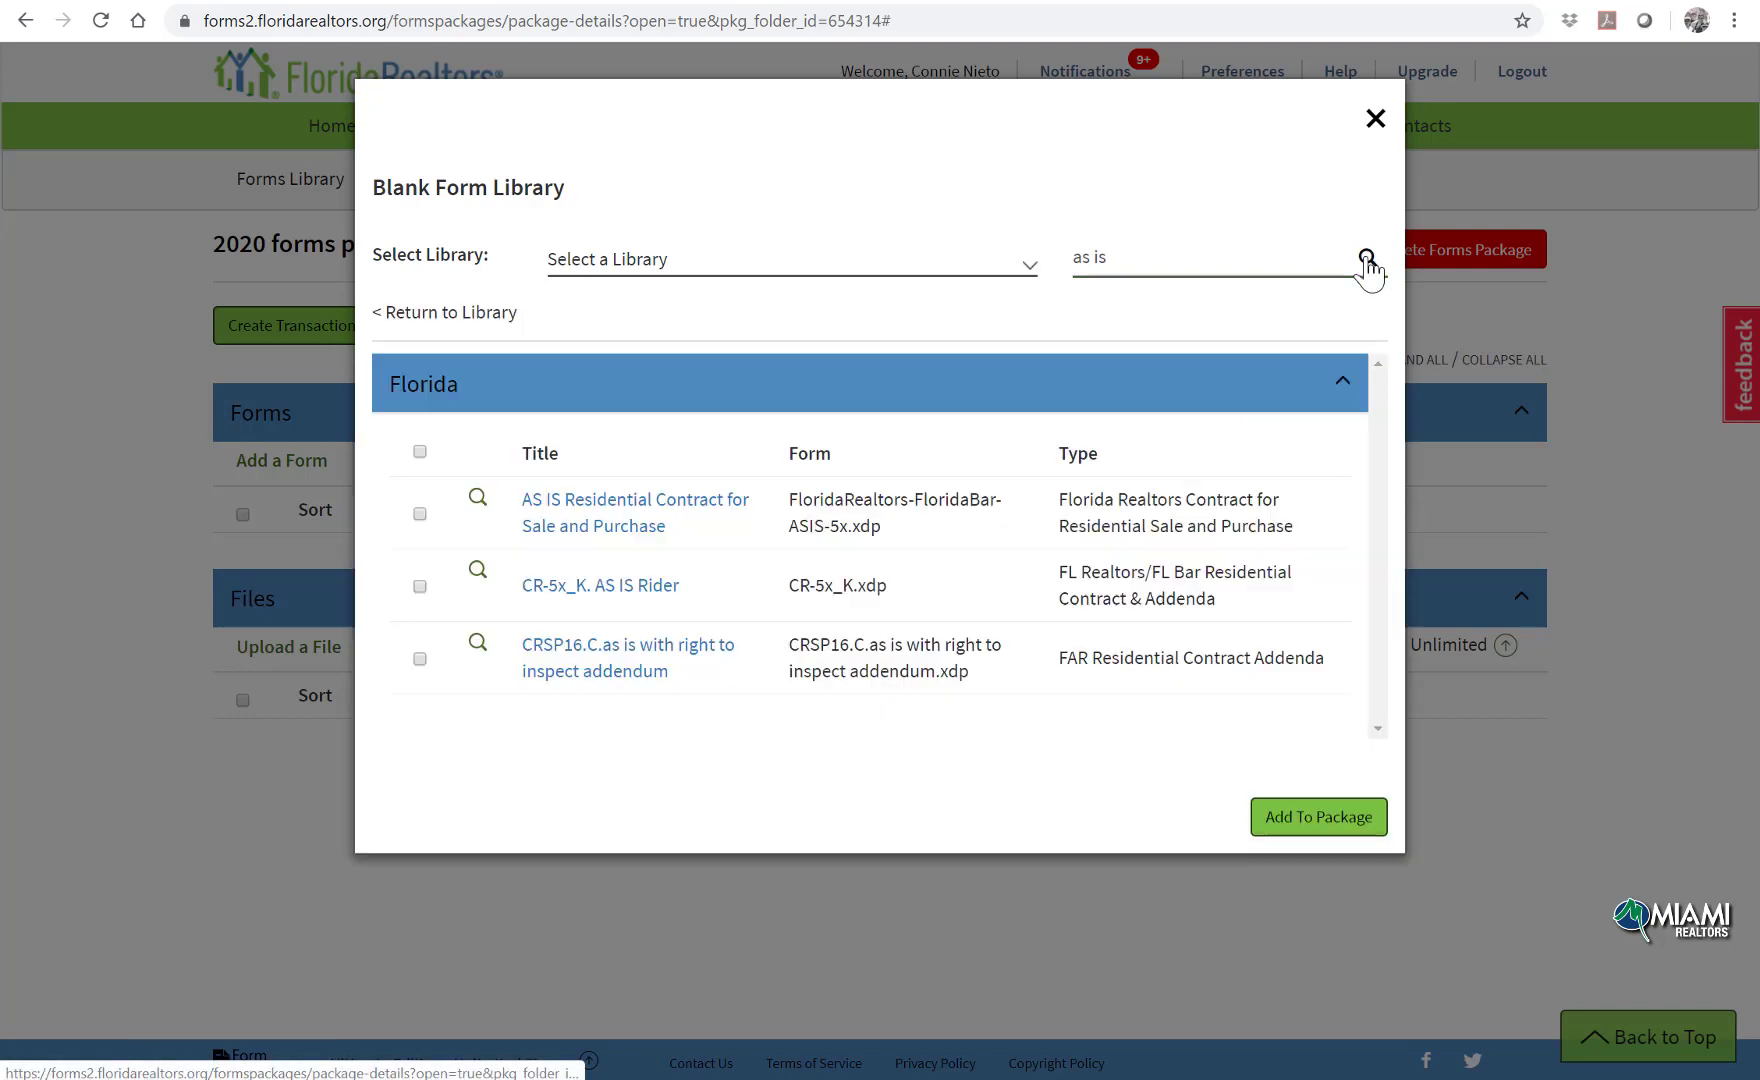
left_click(420, 514)
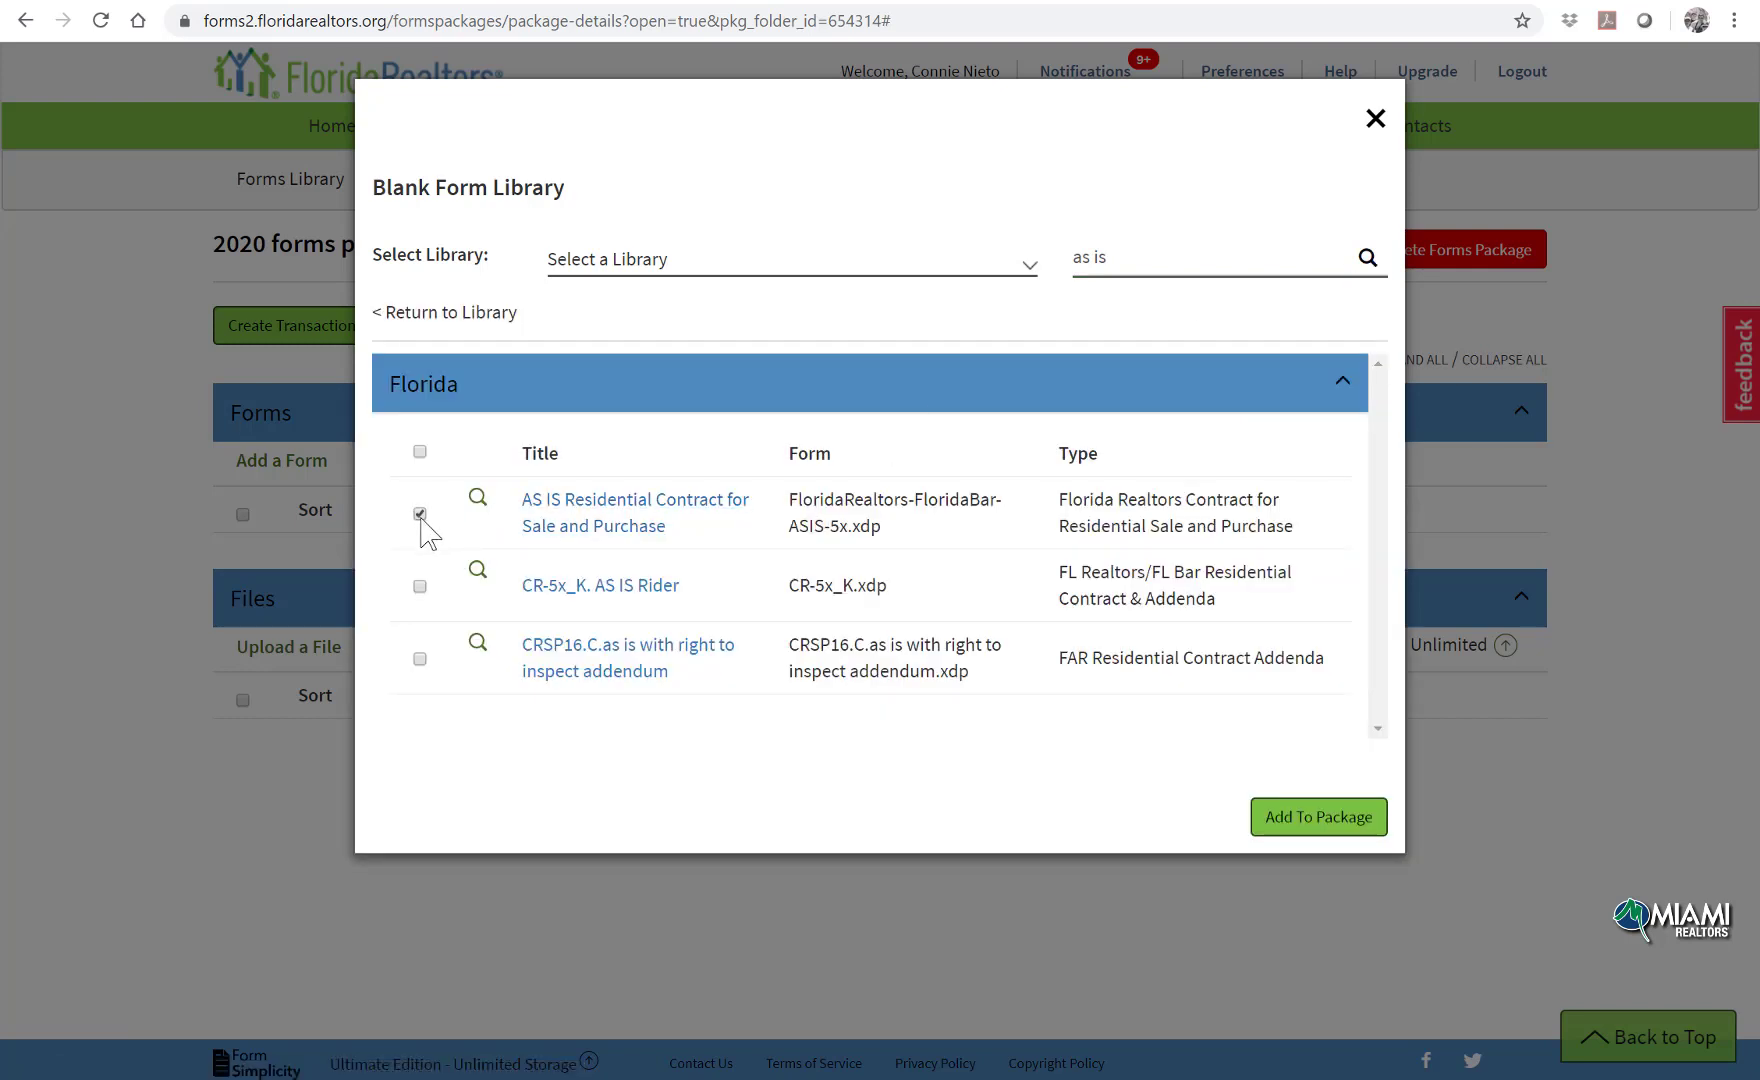
left_click(1262, 812)
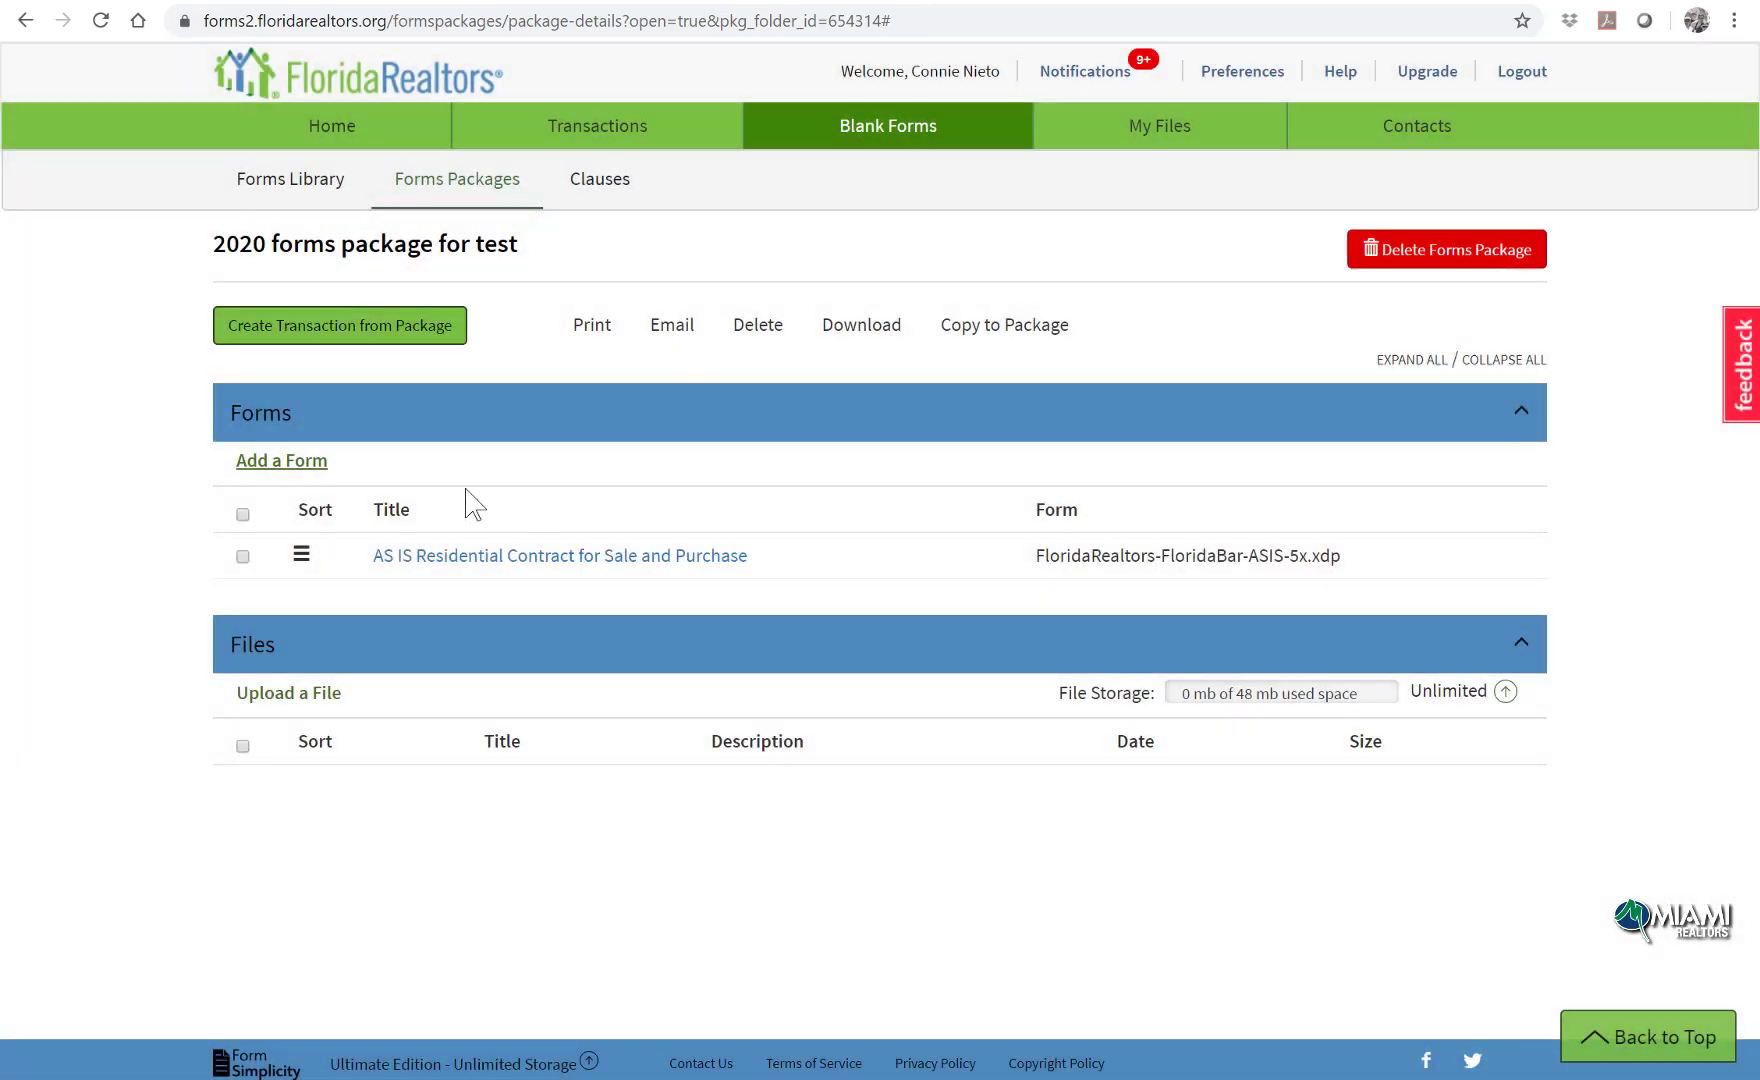
Step: Search 'lead' and add the CR-5x_P. Lead Based Paint Disclosure and Lead Info Pamphlet to the package
left_click(300, 462)
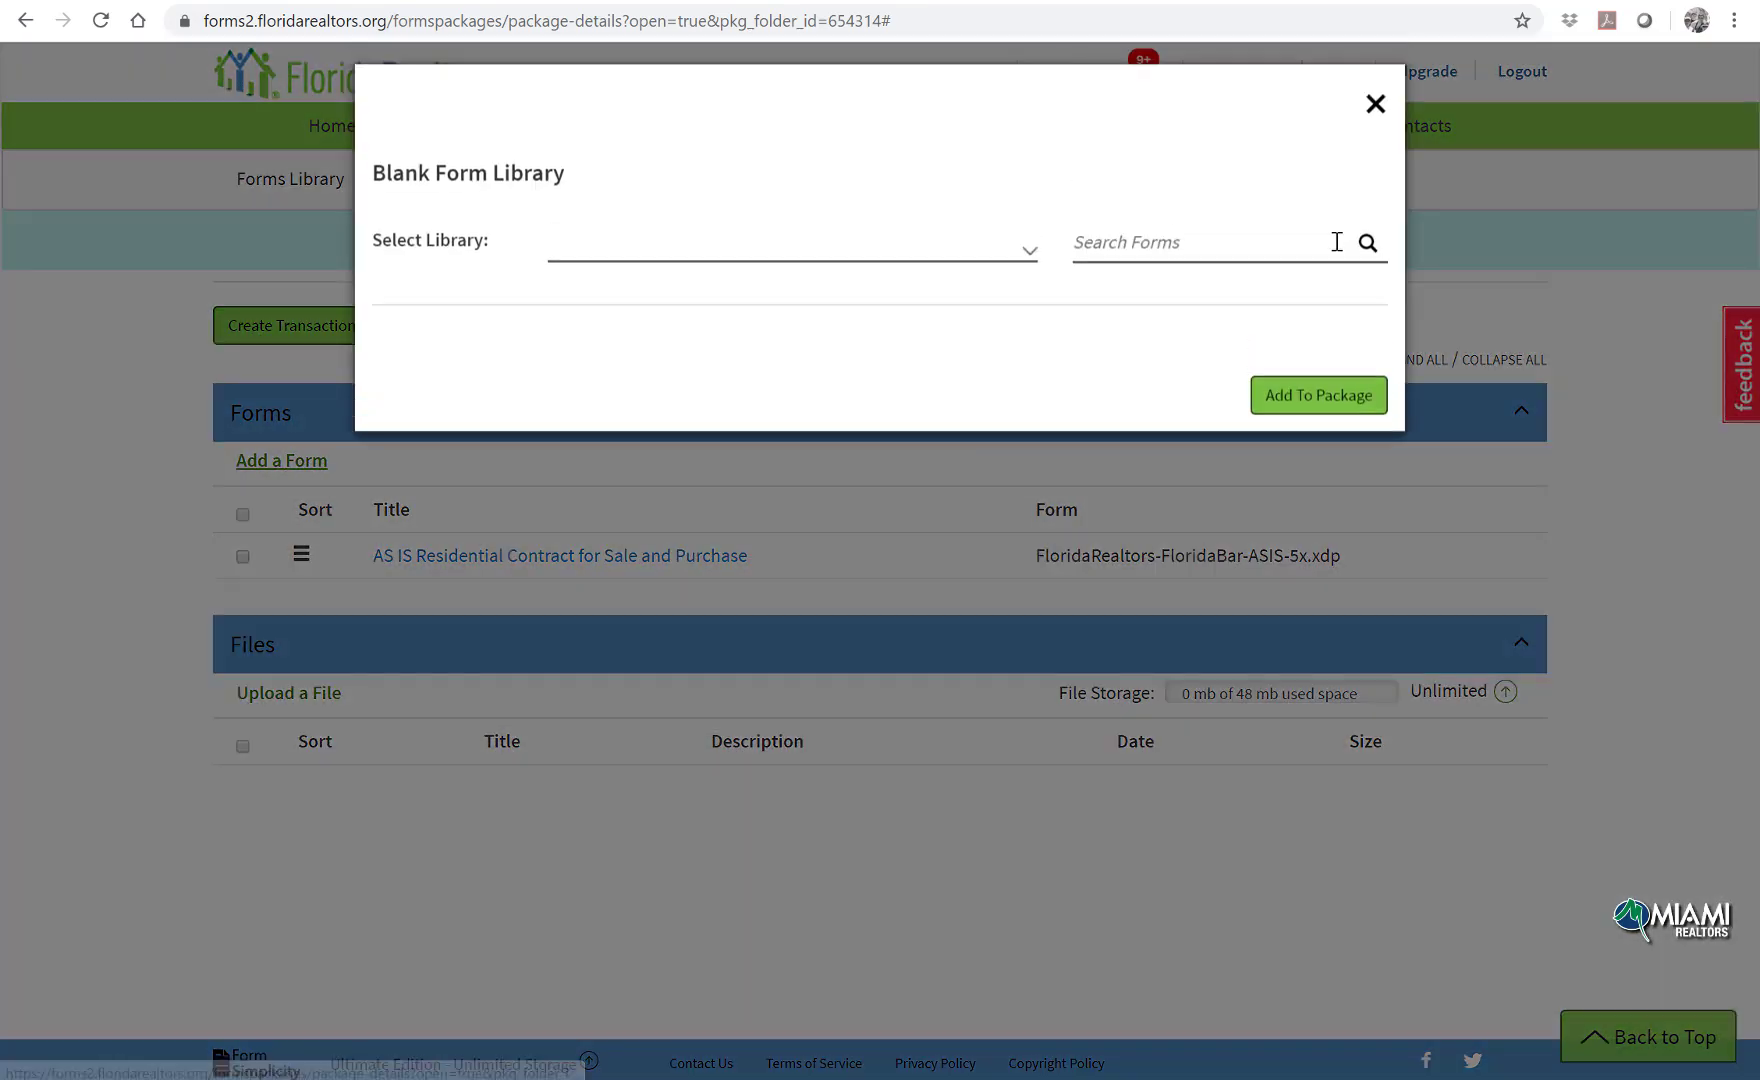
left_click(1240, 249)
type("lead")
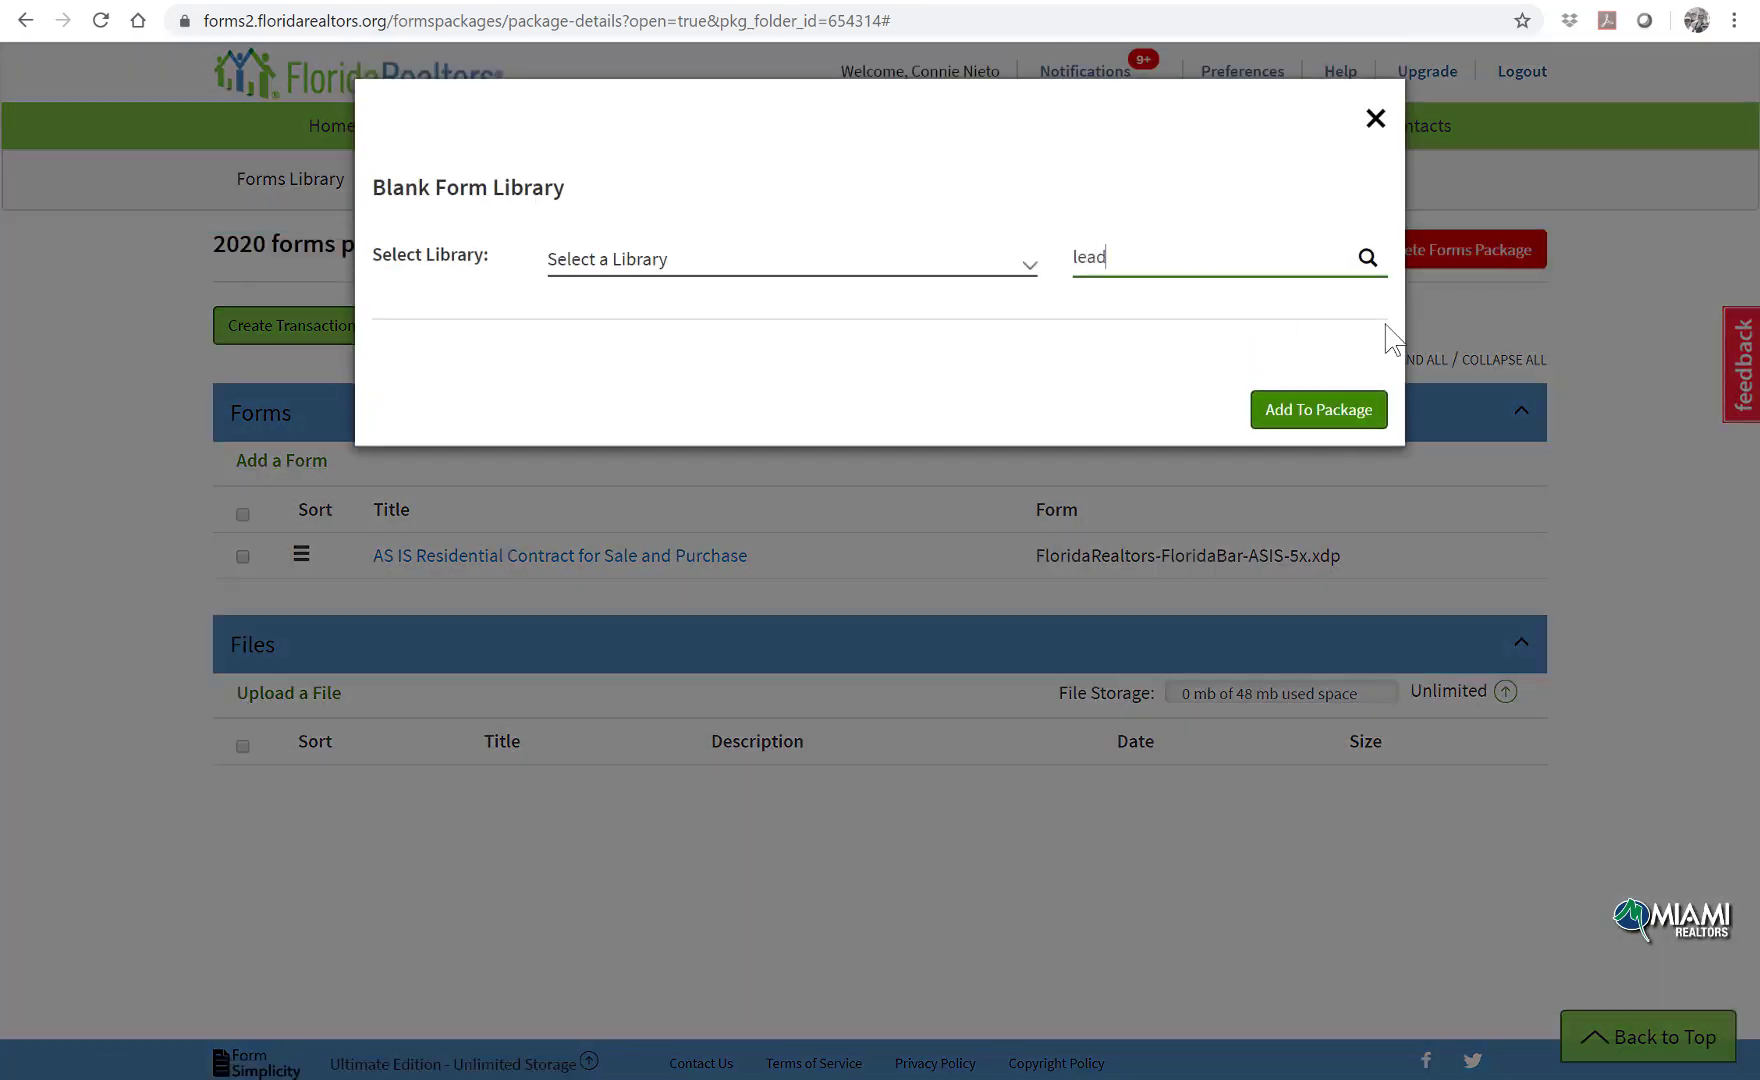
left_click(1367, 260)
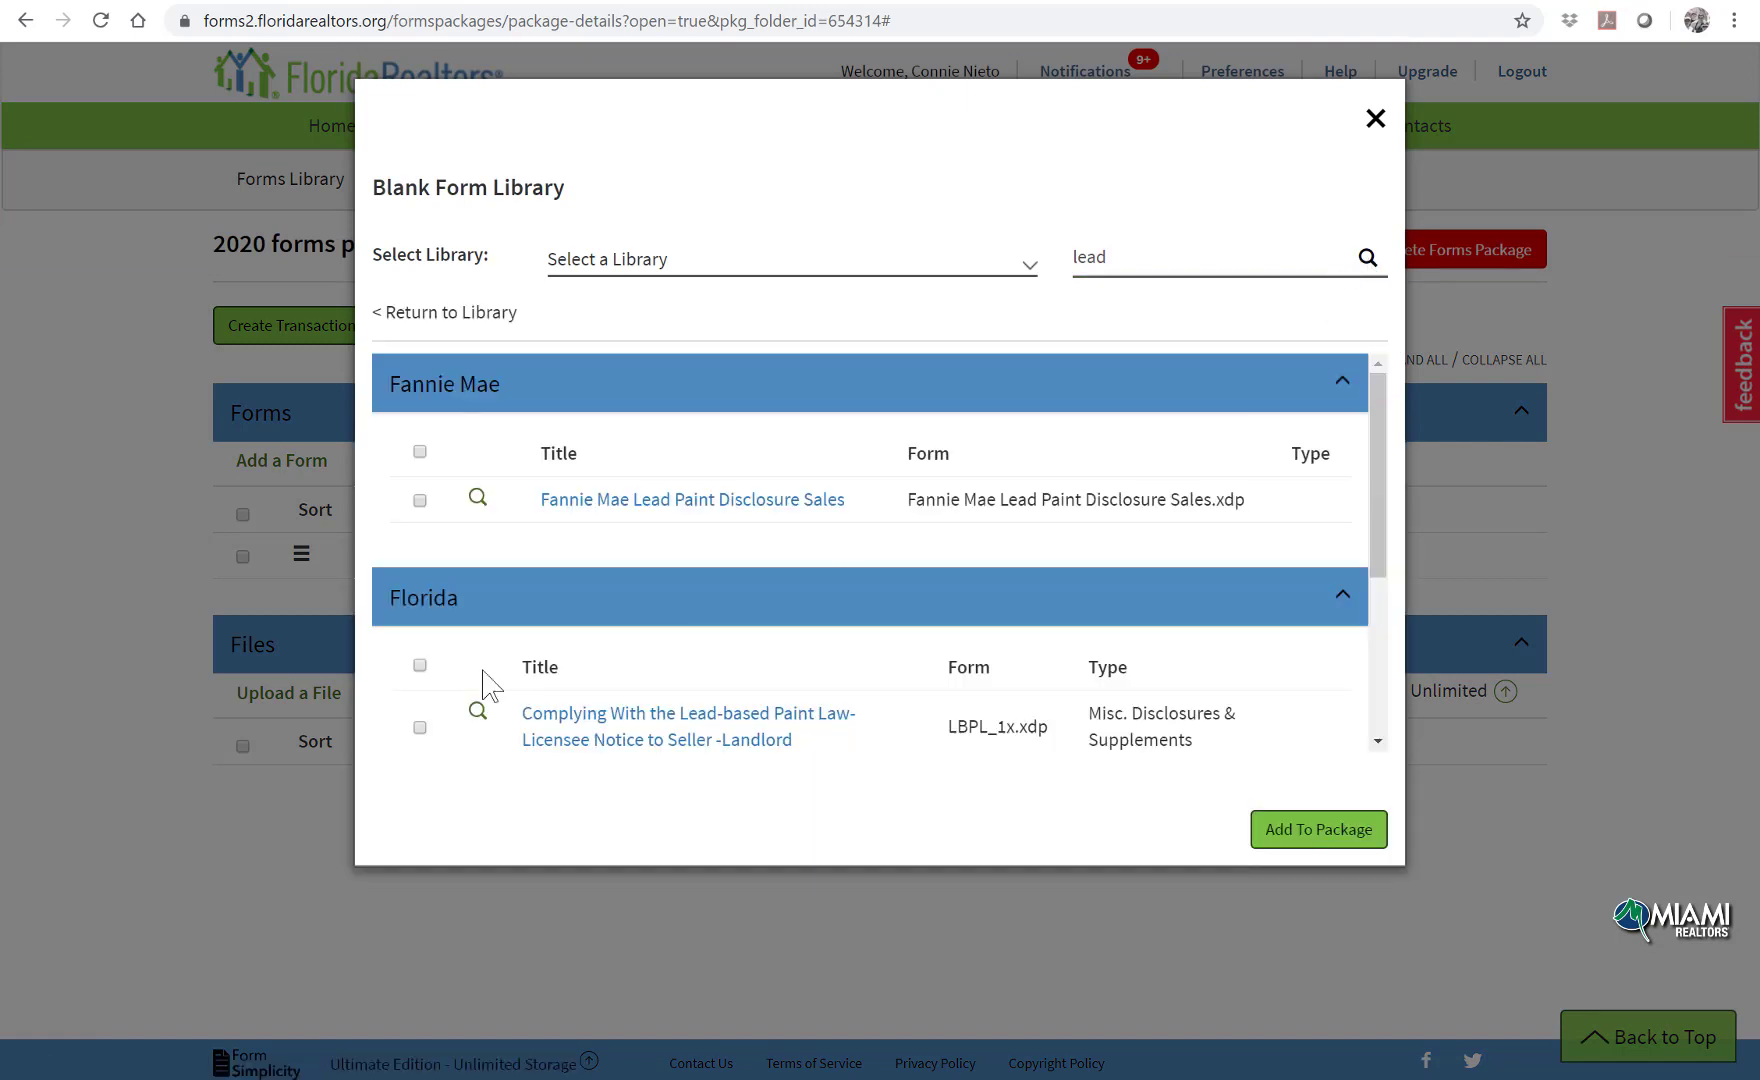
scroll(478, 712, "down", 3)
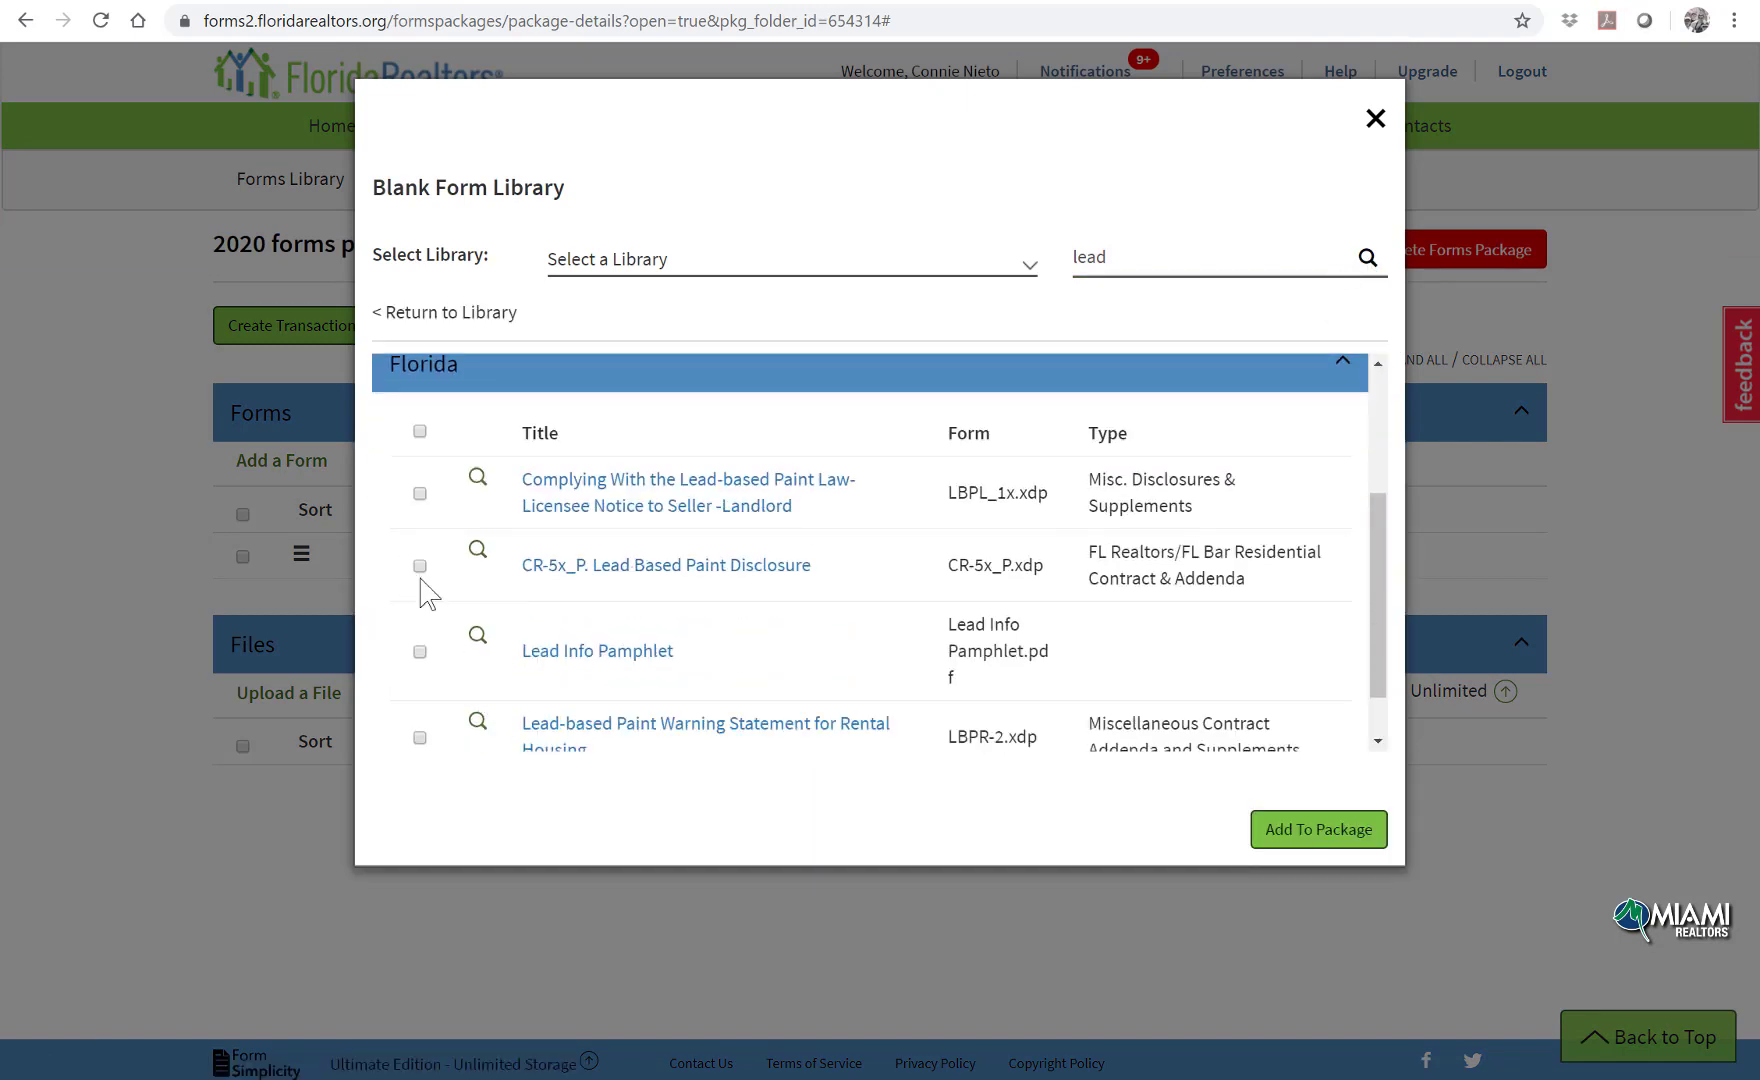
left_click(420, 567)
left_click(1290, 829)
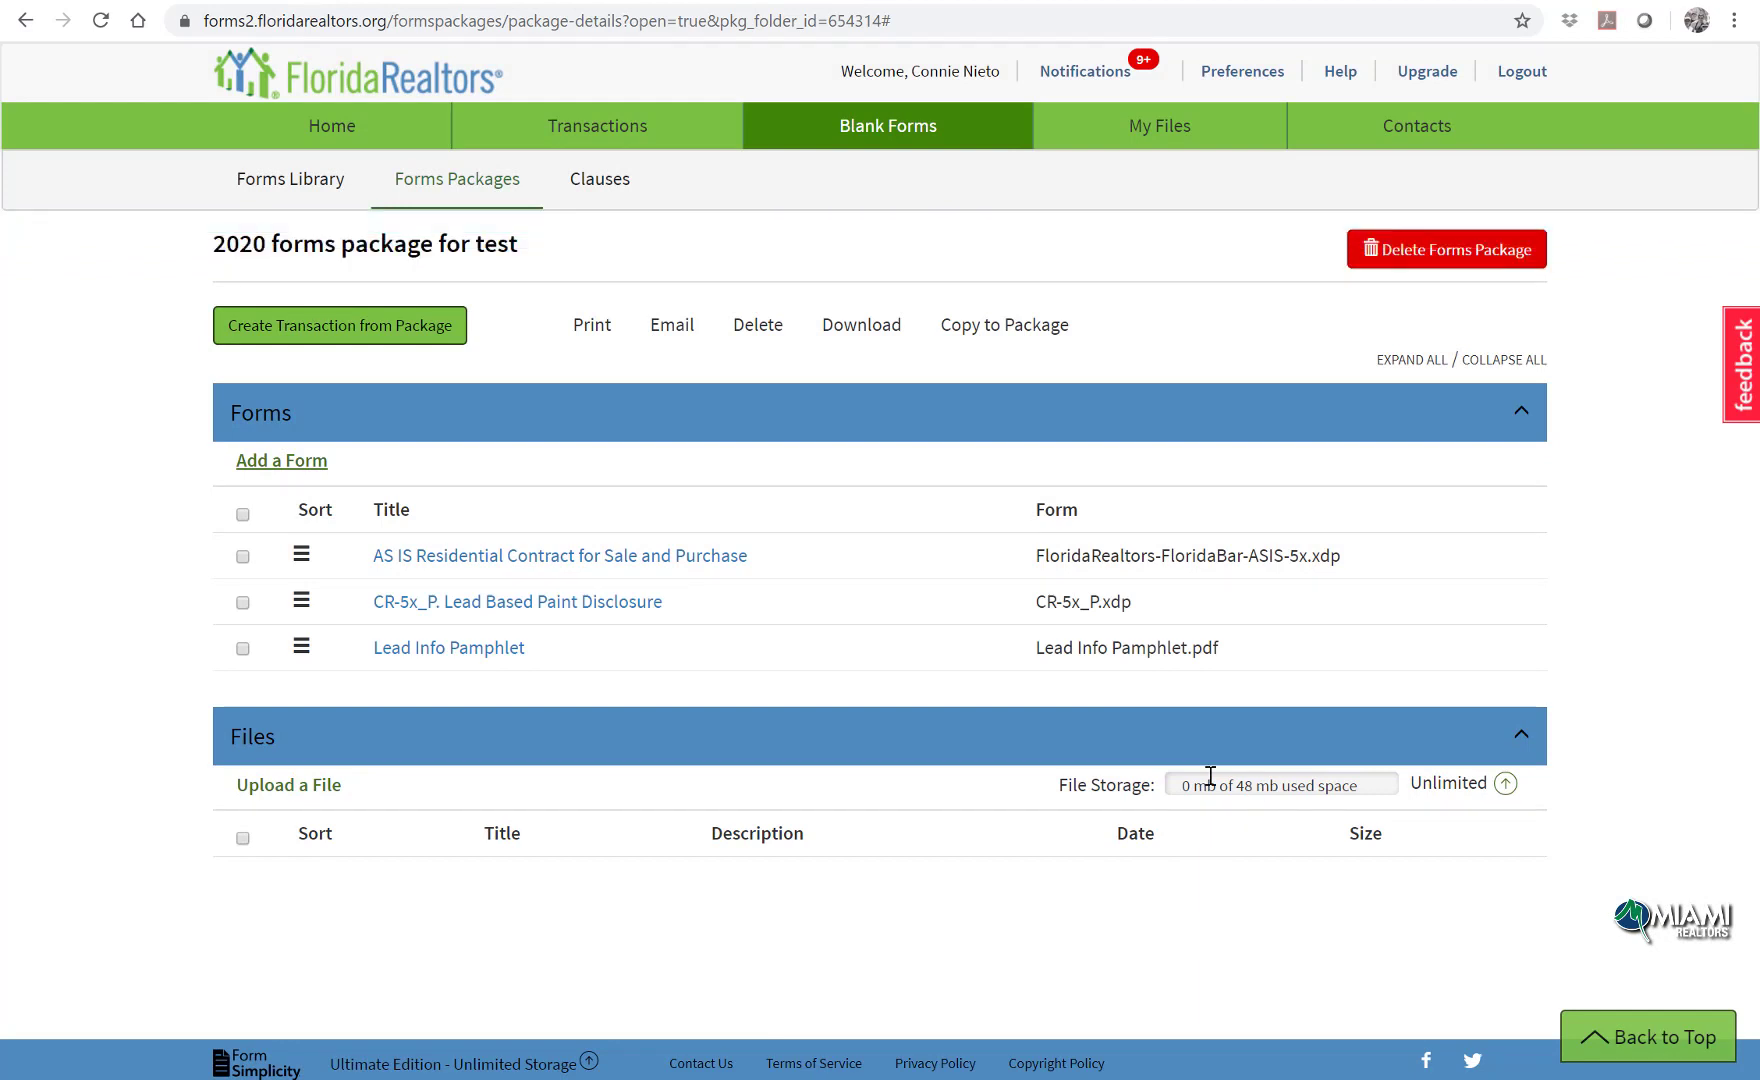
left_click(316, 122)
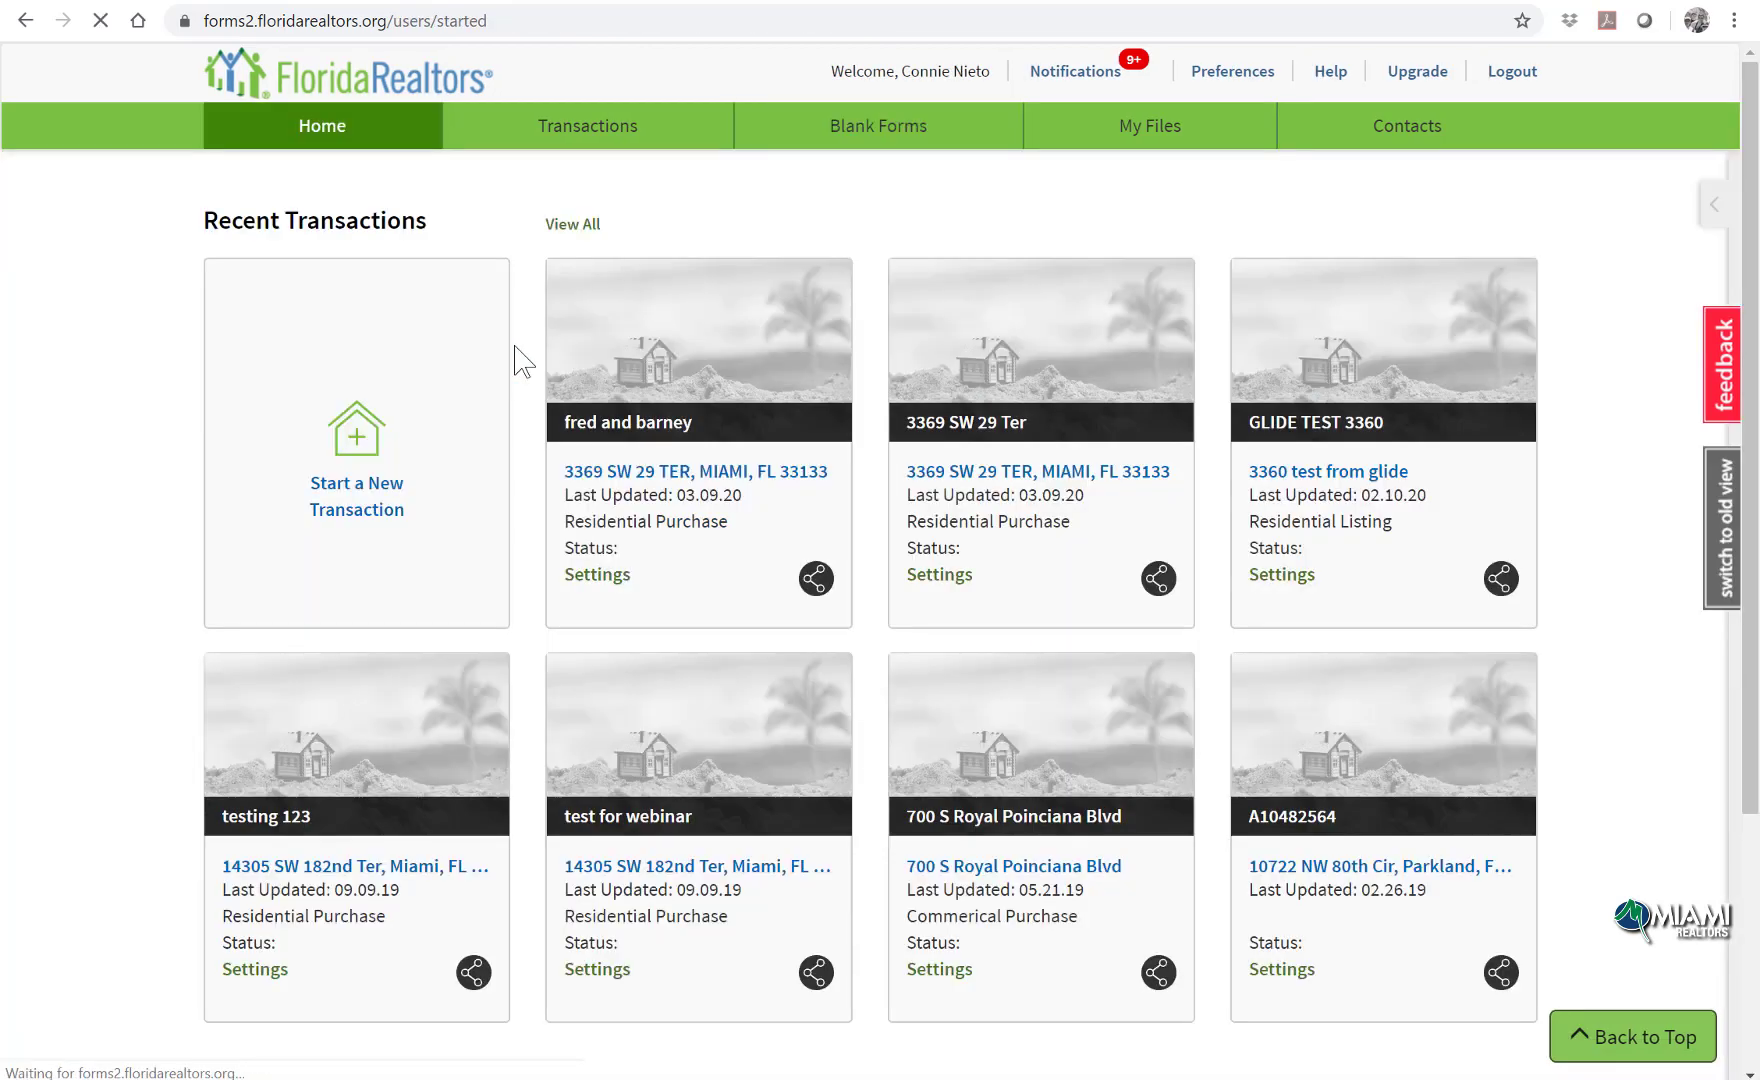
Step: Begin a new transaction with the 2020 forms package for test, then cancel it
left_click(363, 450)
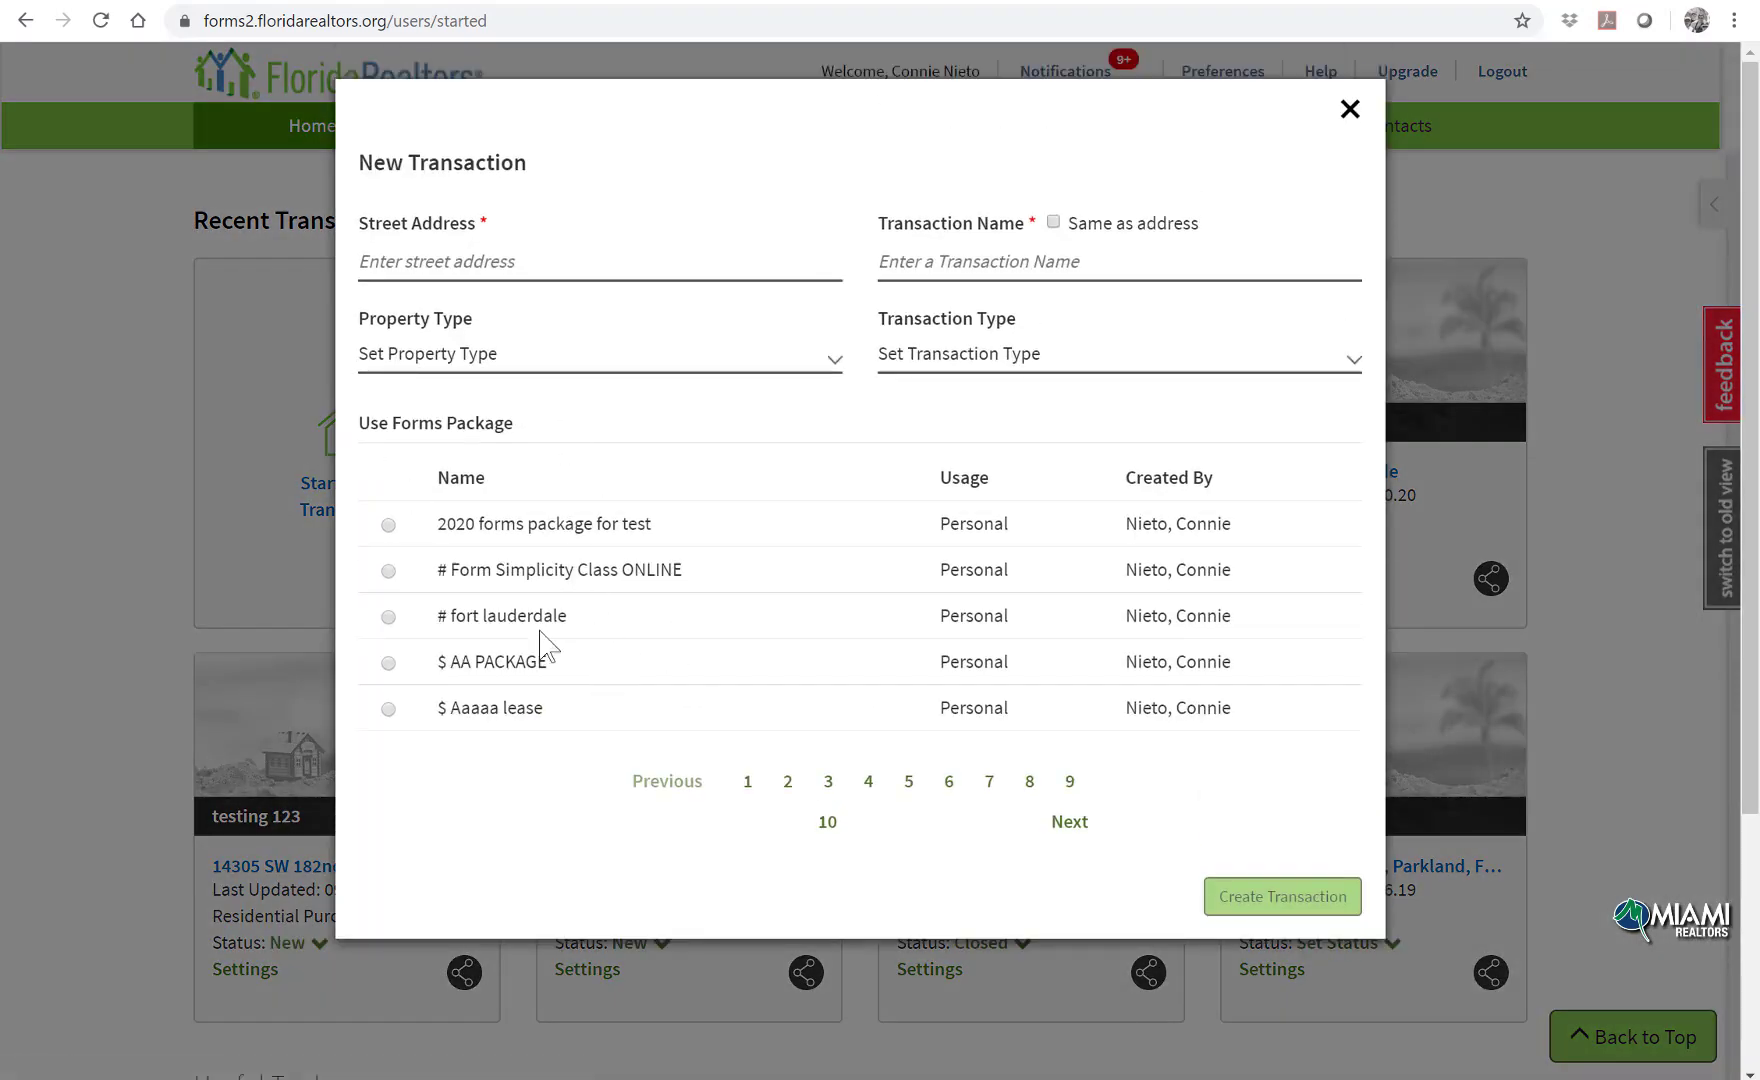
left_click(389, 524)
left_click(1358, 115)
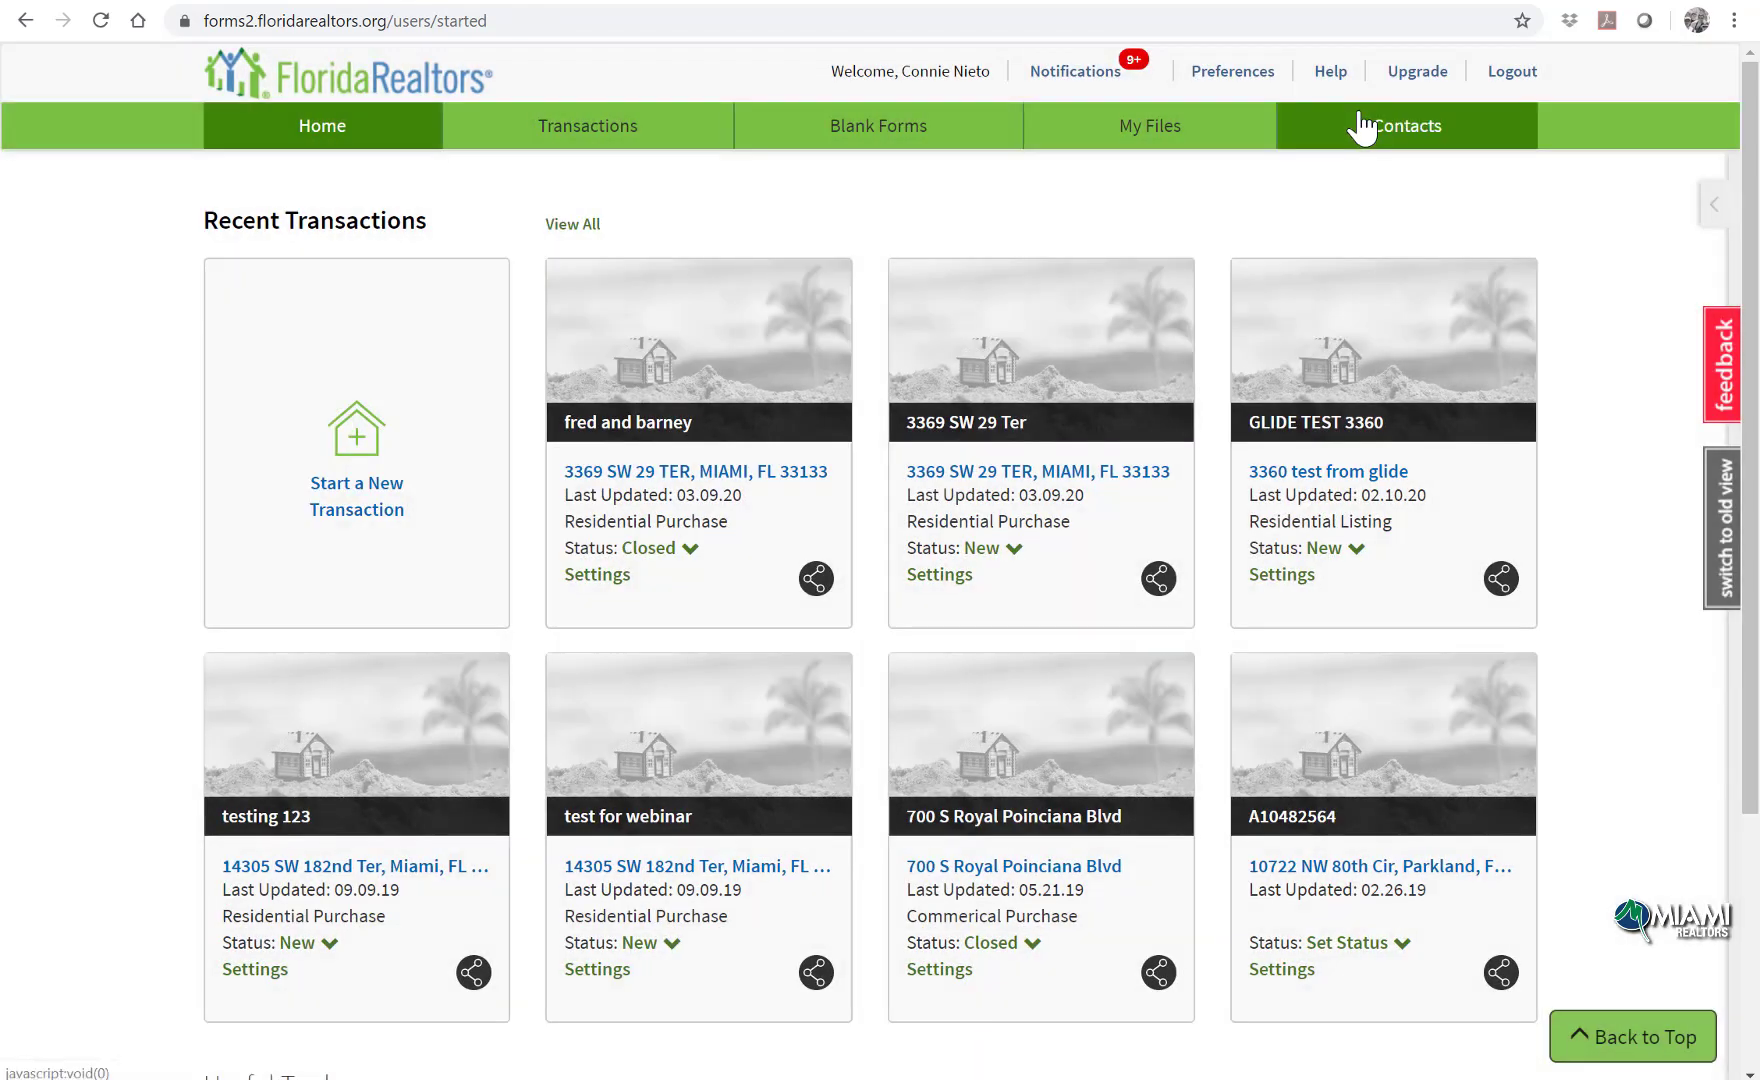